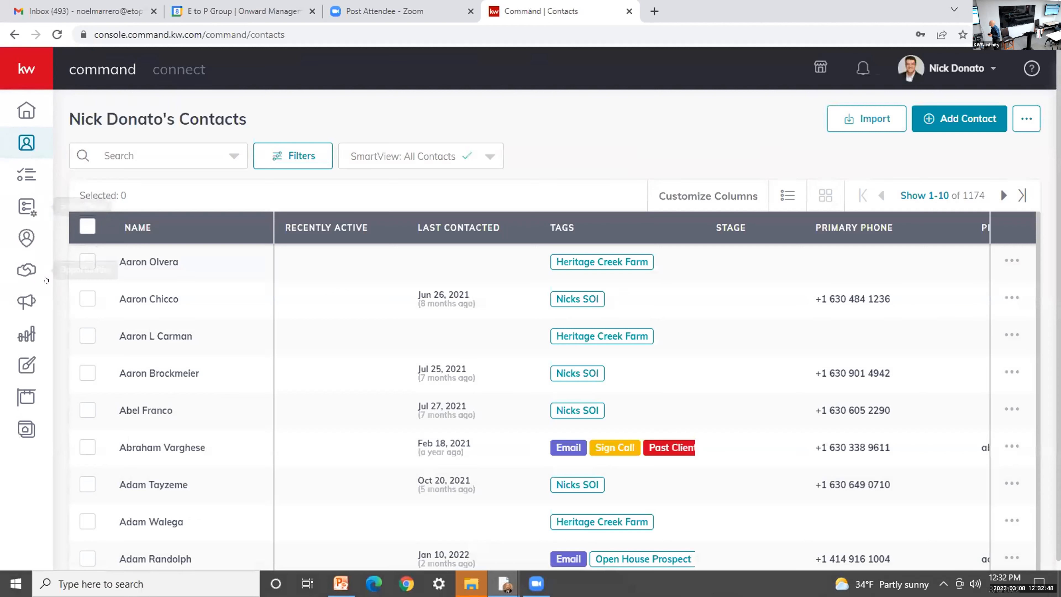
# Go to the Designs area and choose Social as the type for a new design
pyautogui.click(35, 333)
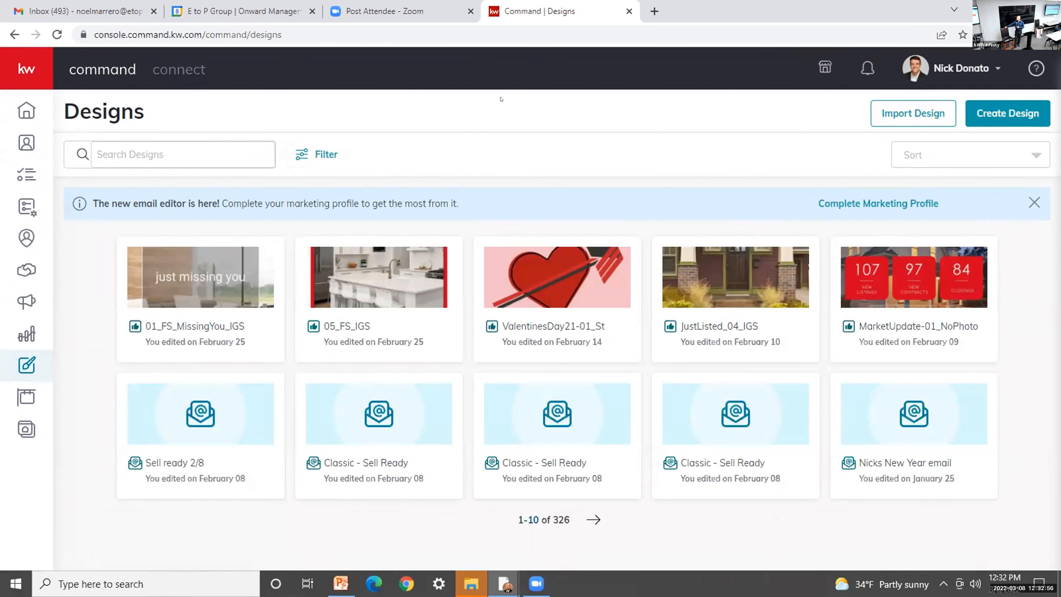
pyautogui.click(1006, 113)
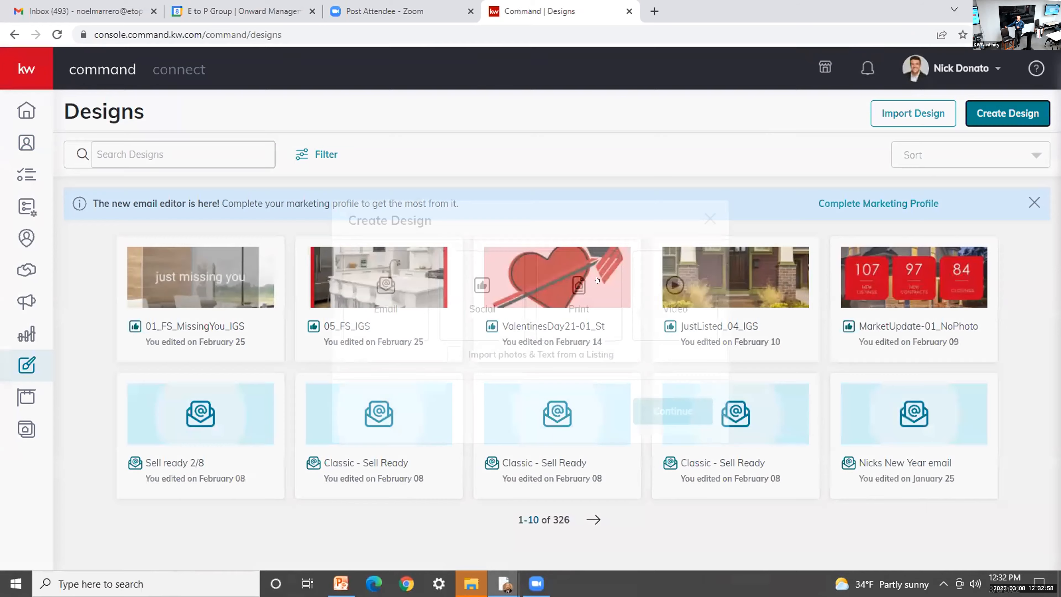
pyautogui.click(462, 303)
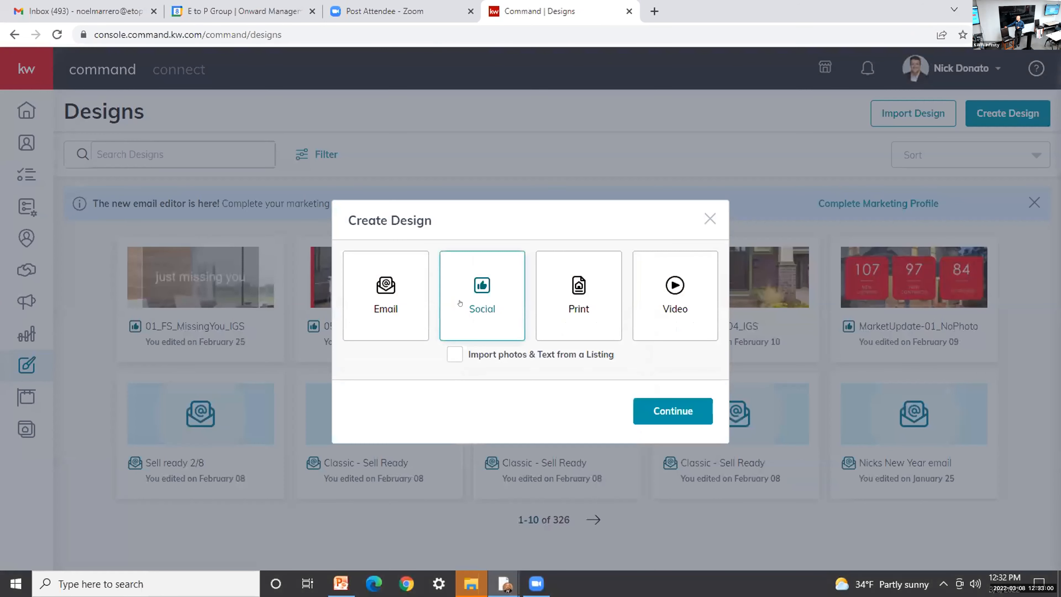
pyautogui.moveTo(702, 216); pyautogui.dragTo(693, 215)
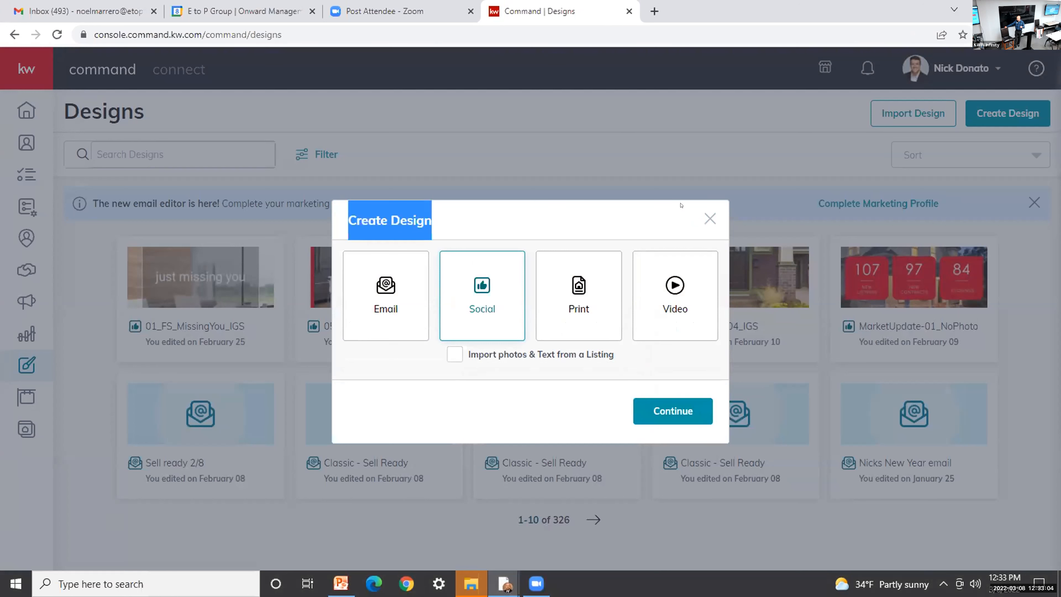
pyautogui.click(710, 218)
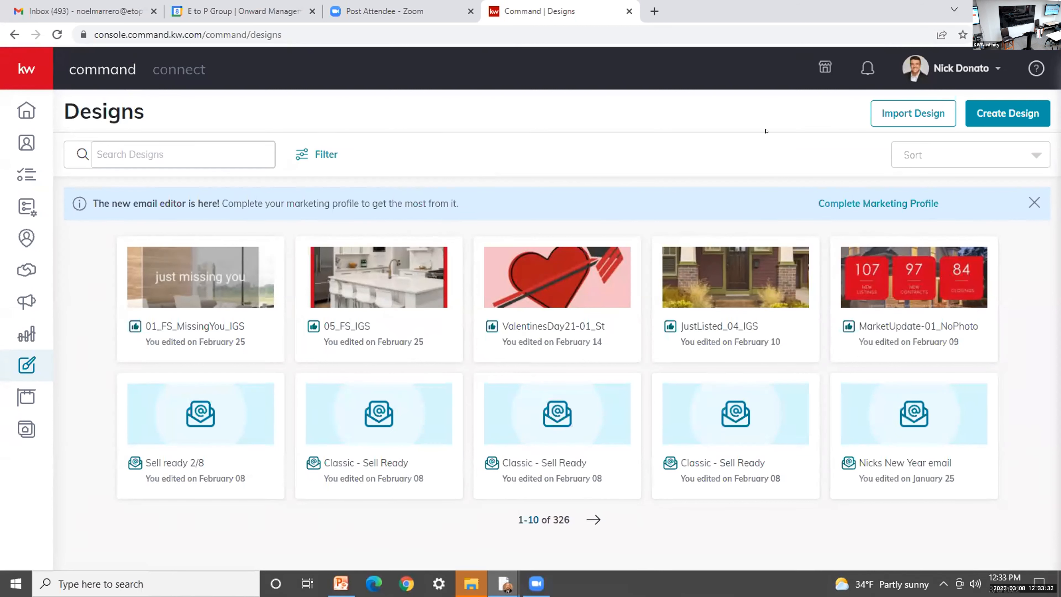
pyautogui.click(969, 122)
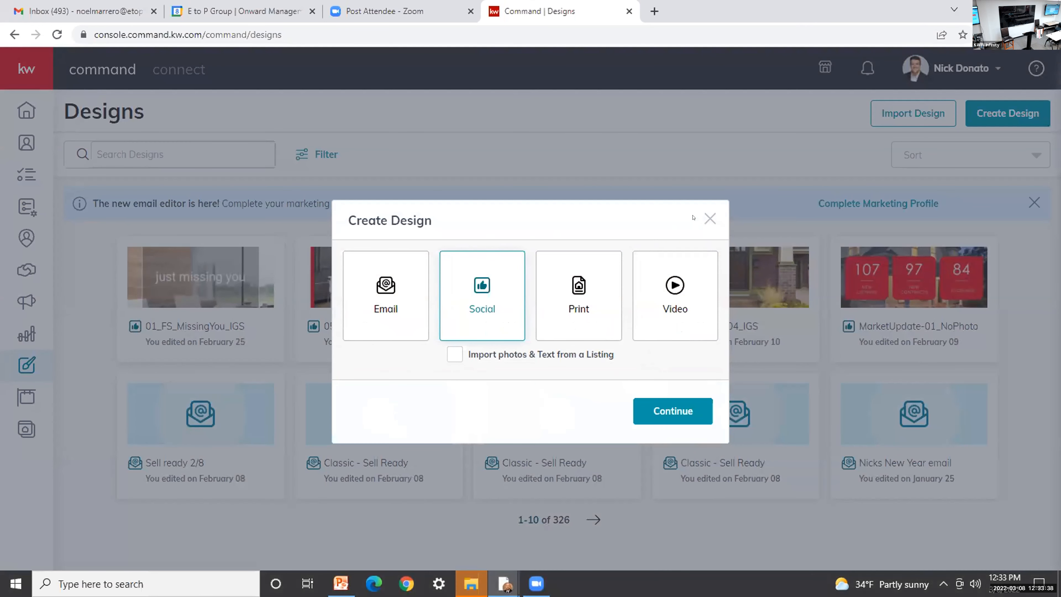
pyautogui.click(710, 218)
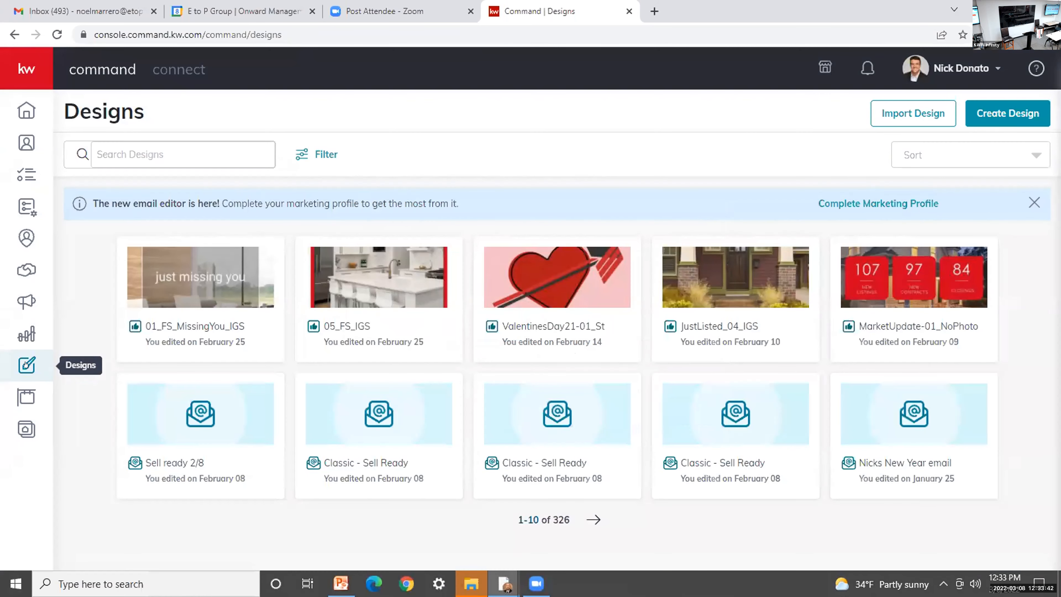
# Continue with a new Social design and show the Just Listed templates in the Listings category
pyautogui.click(1007, 113)
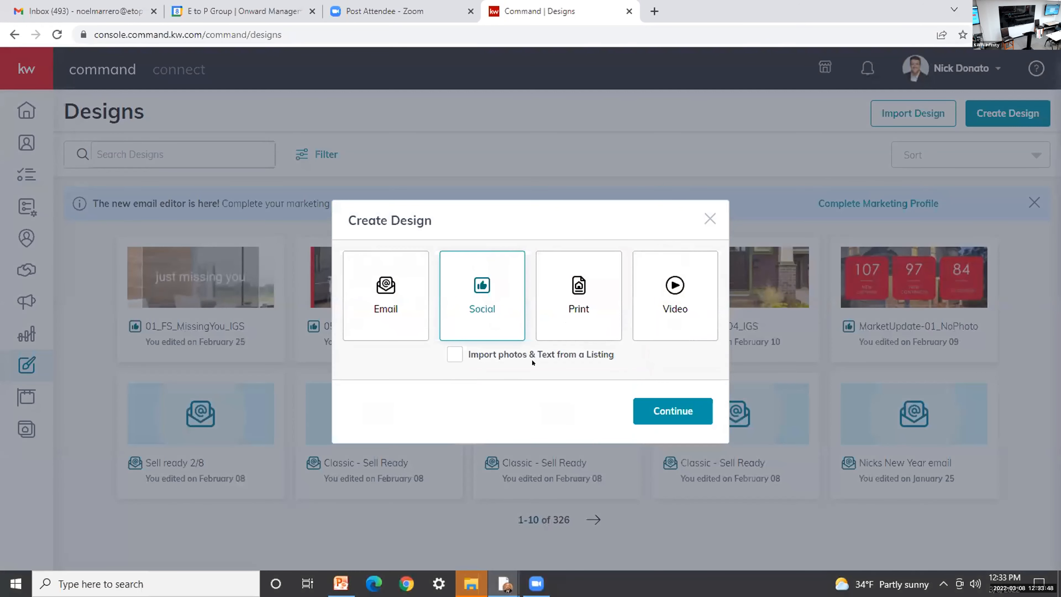
pyautogui.click(652, 408)
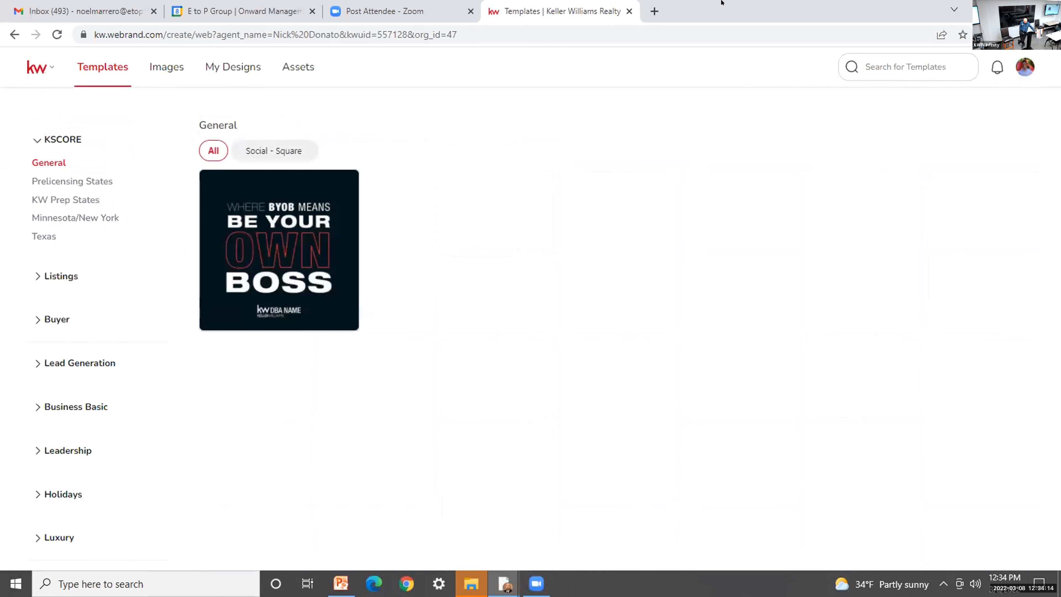
pyautogui.click(66, 273)
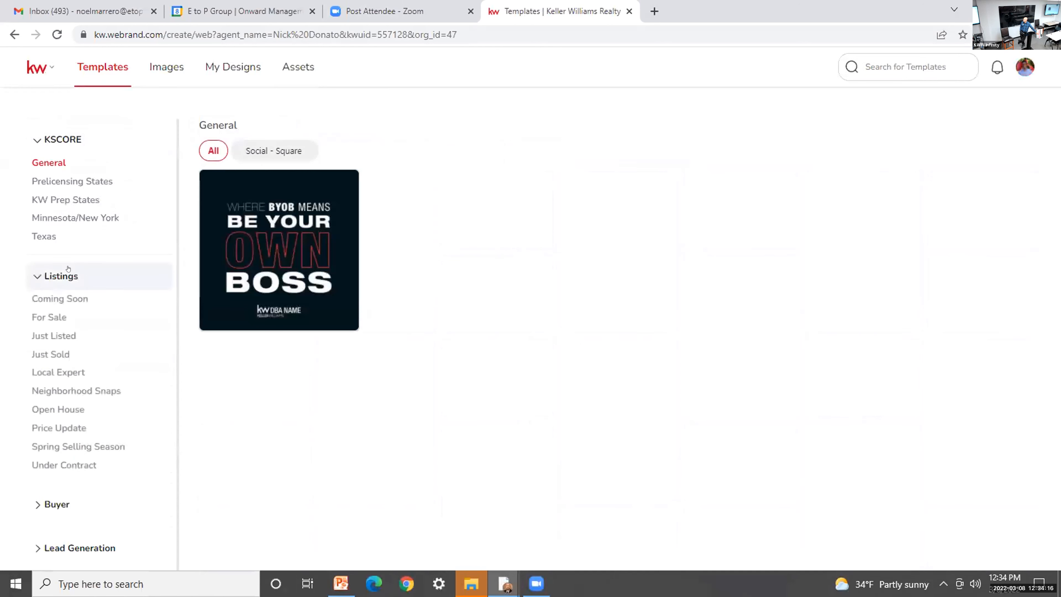
pyautogui.click(66, 334)
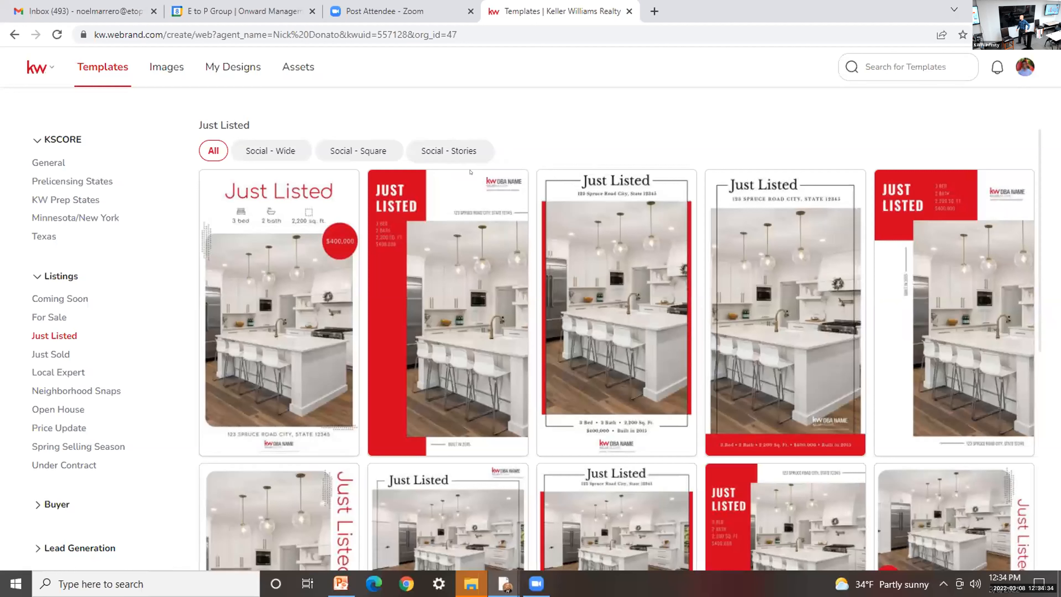
# Compare the Just Listed templates in the Social - Wide, Social - Stories and Social - Square formats
pyautogui.moveTo(637, 238)
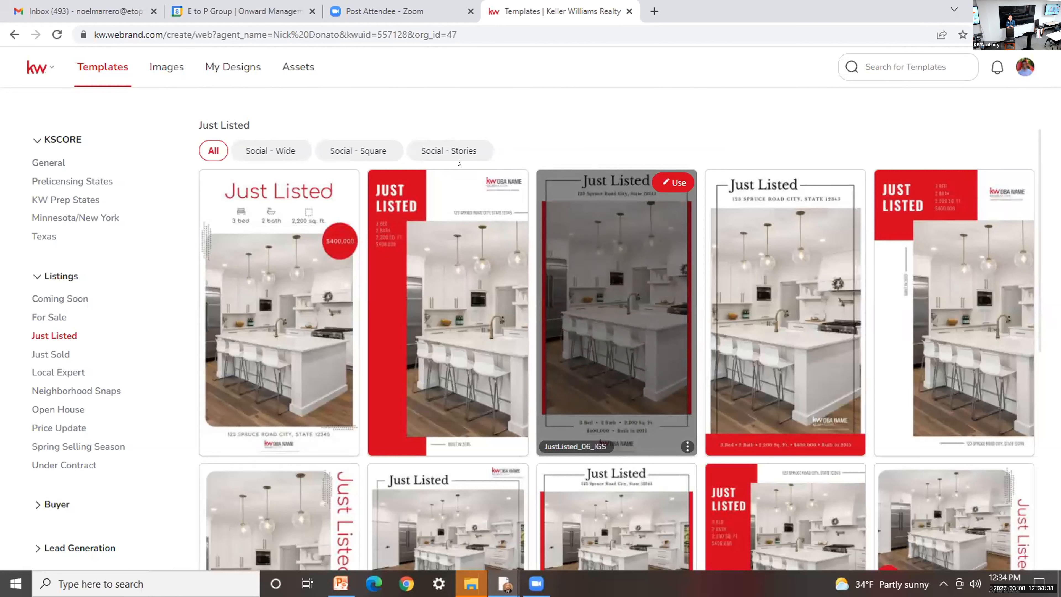
pyautogui.click(288, 154)
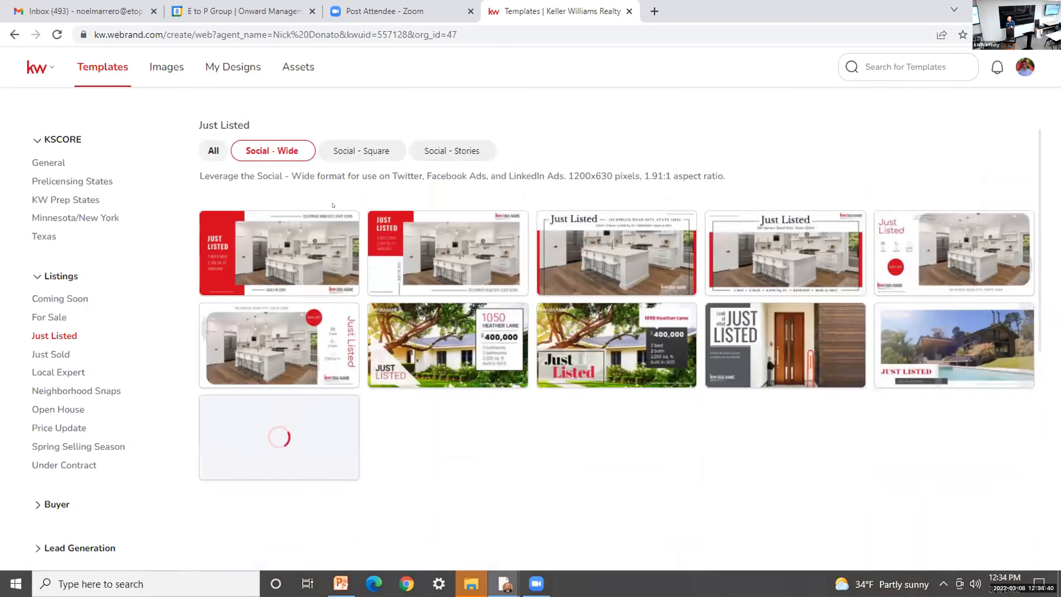
pyautogui.moveTo(332, 247)
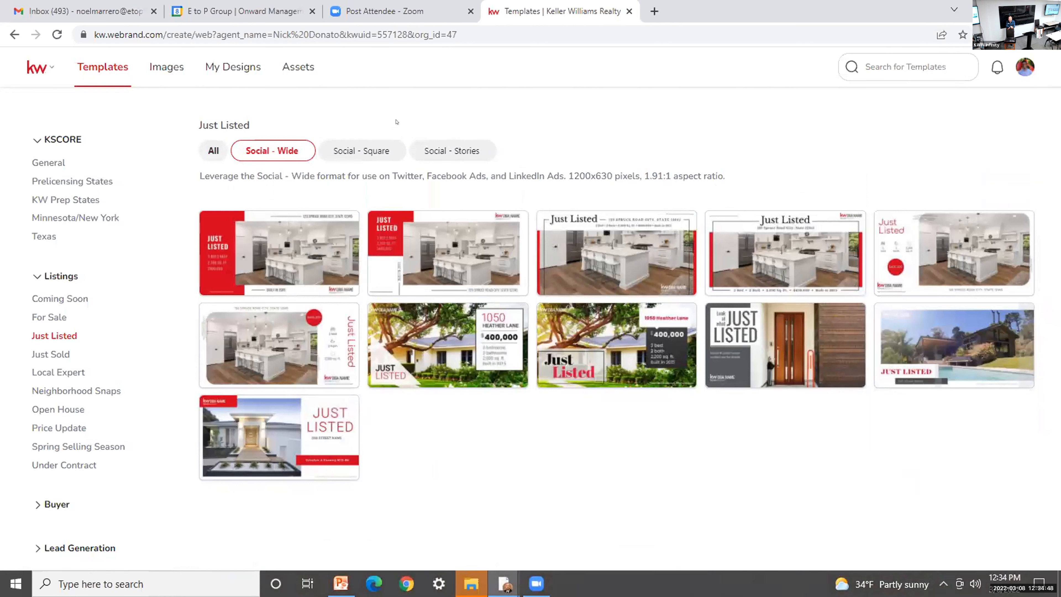
pyautogui.moveTo(332, 228)
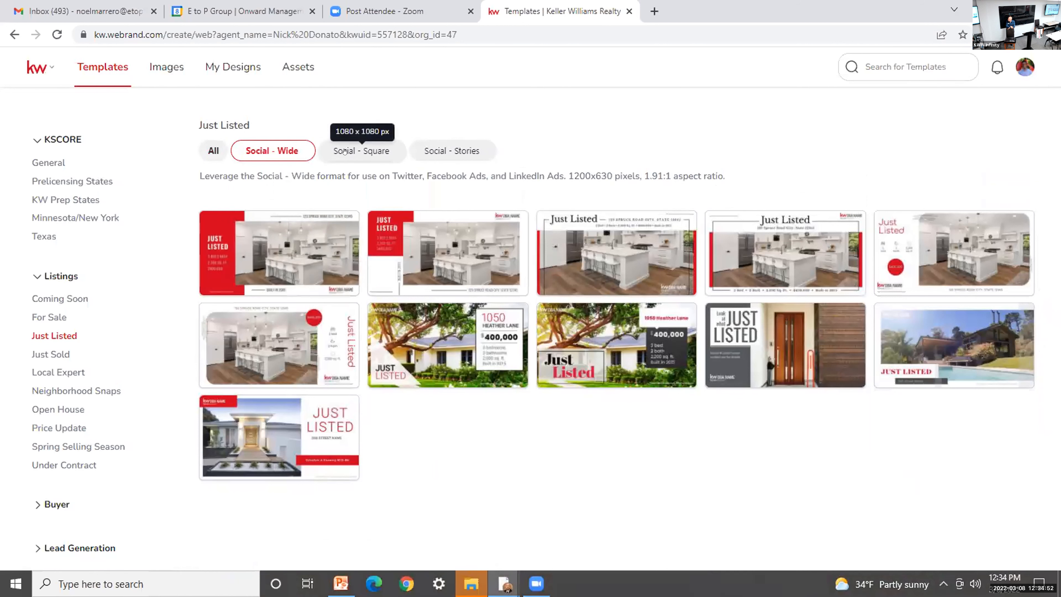
pyautogui.click(451, 152)
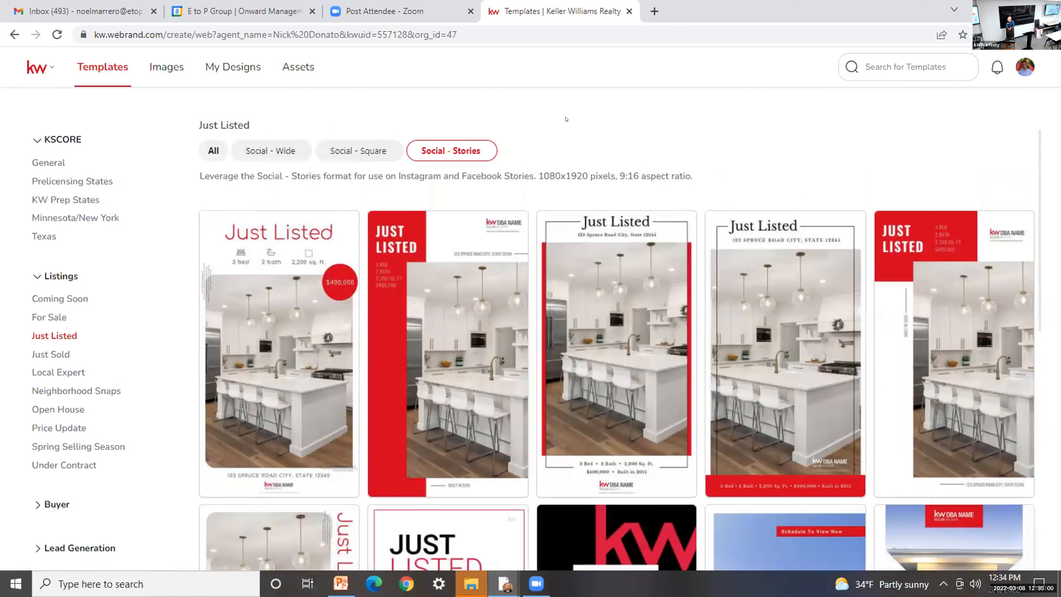
pyautogui.click(378, 150)
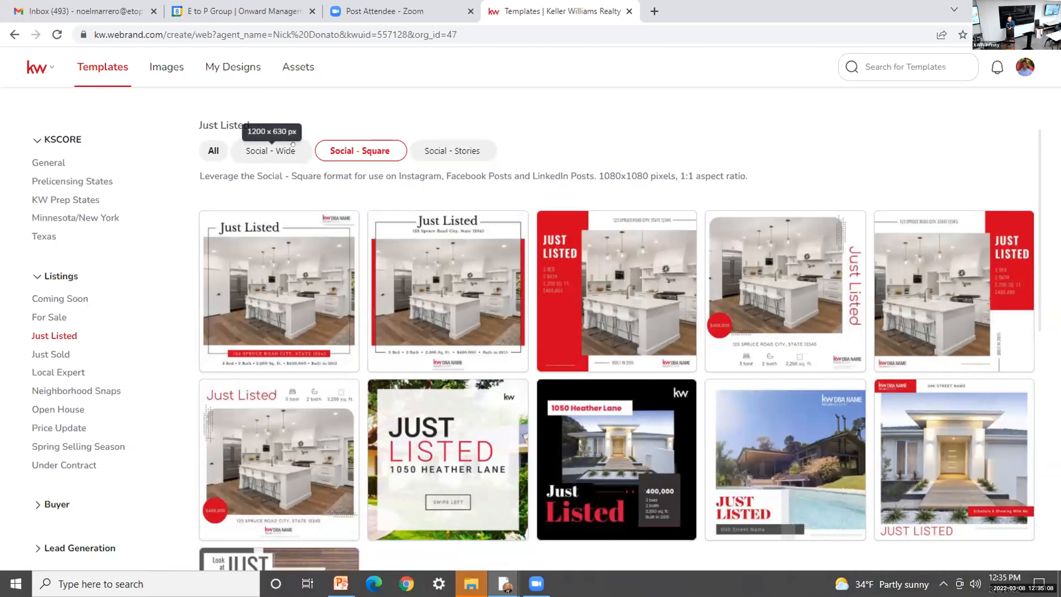
pyautogui.click(271, 150)
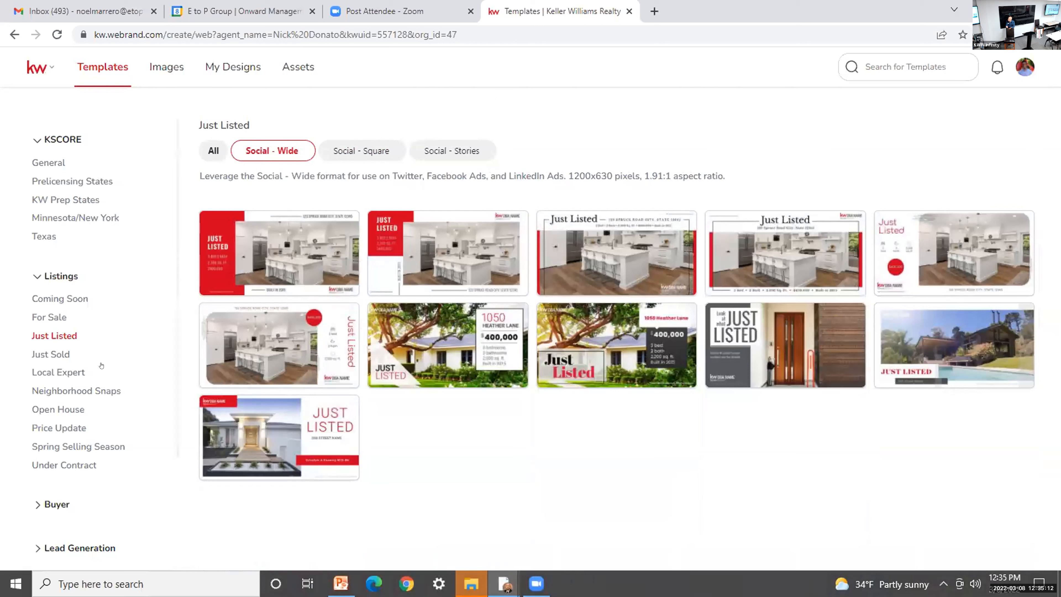
# Show the March templates in the Holidays category
pyautogui.scroll(-5, 75, 462)
pyautogui.click(74, 462)
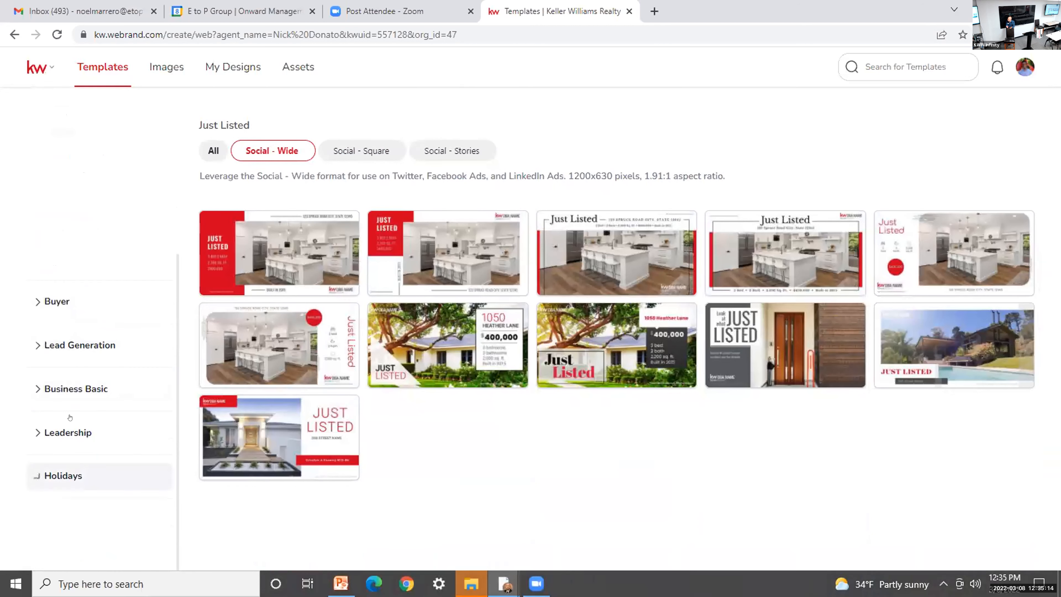
pyautogui.scroll(-5, 72, 460)
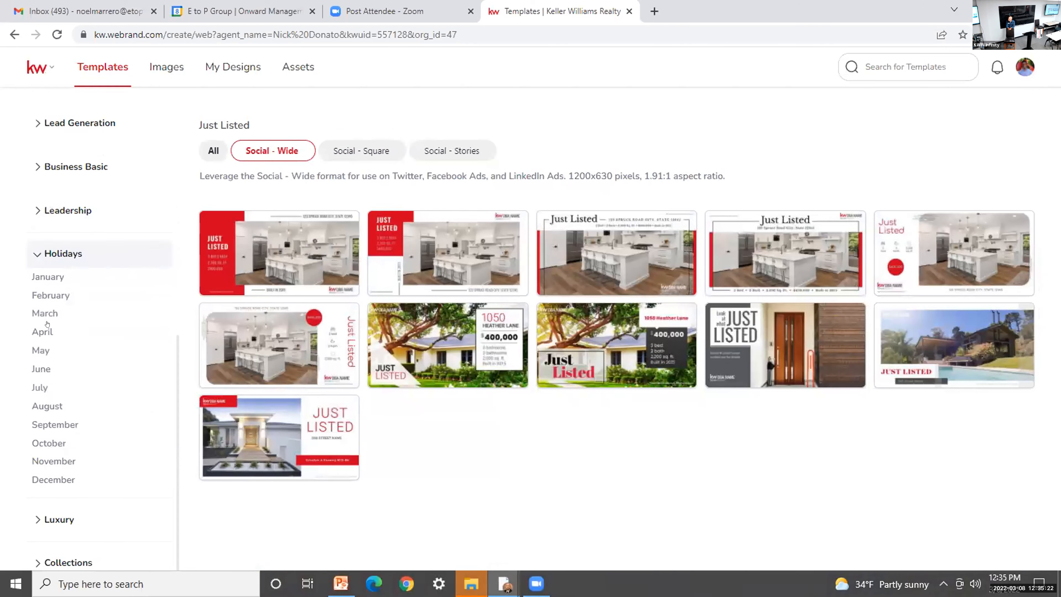
pyautogui.click(46, 313)
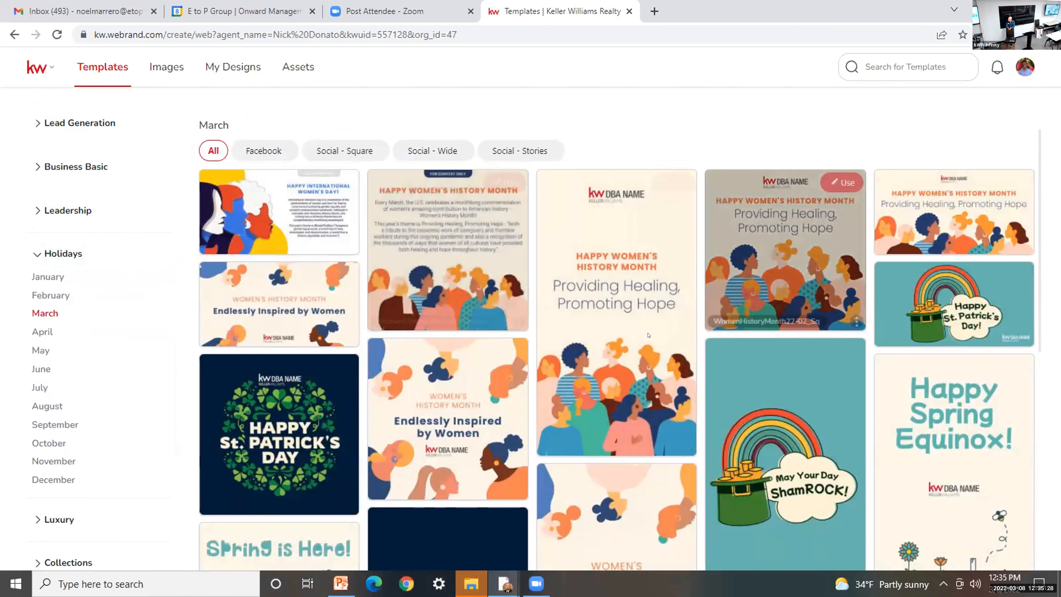
# Preview the navy Happy St. Patrick's Day story template in the editor and return to the March templates
pyautogui.scroll(-5, 587, 271)
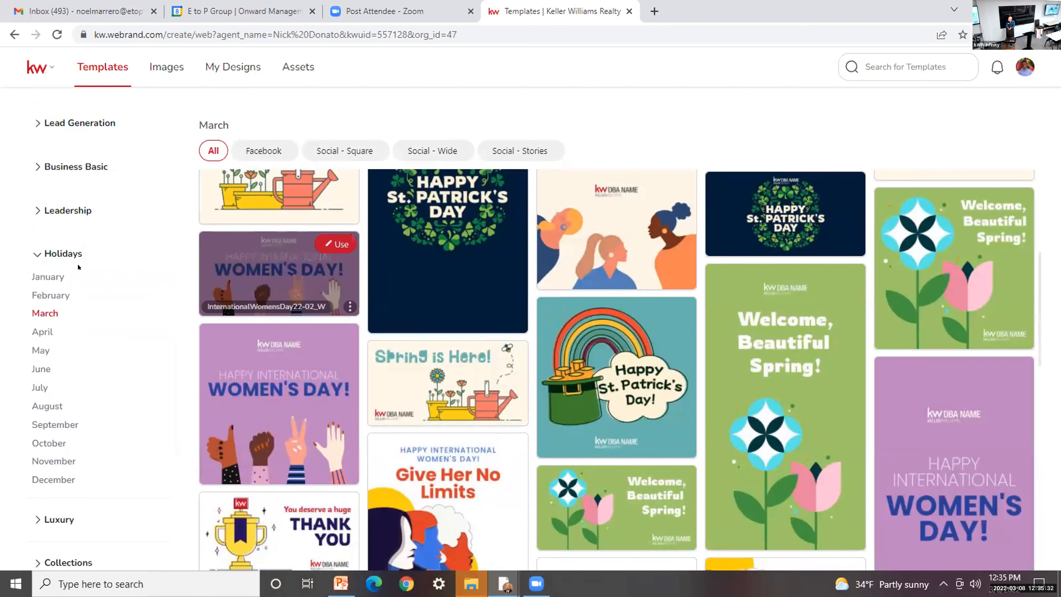
pyautogui.scroll(5, 86, 204)
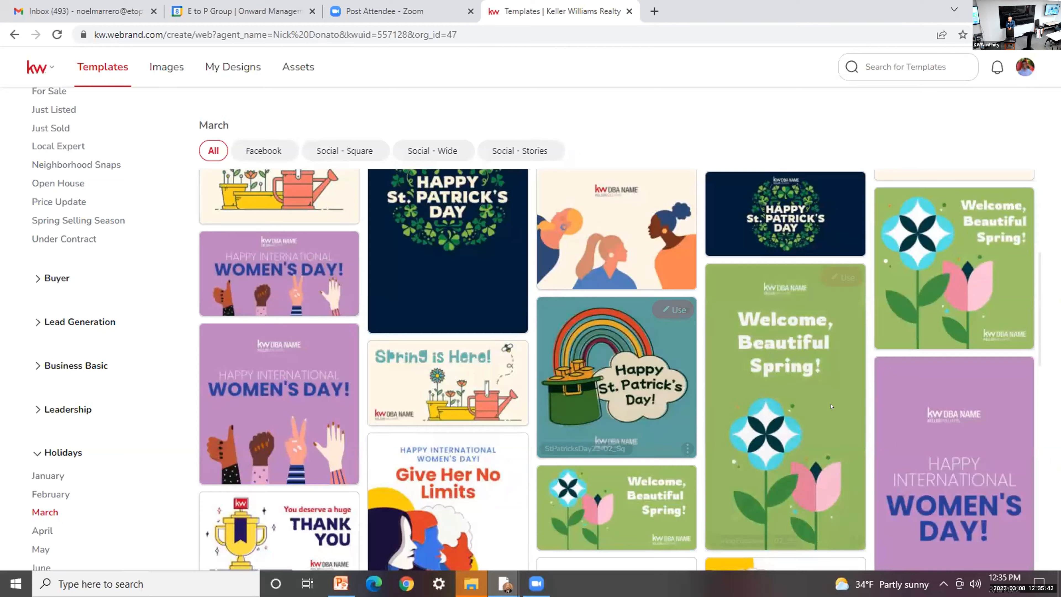
pyautogui.scroll(3, 818, 341)
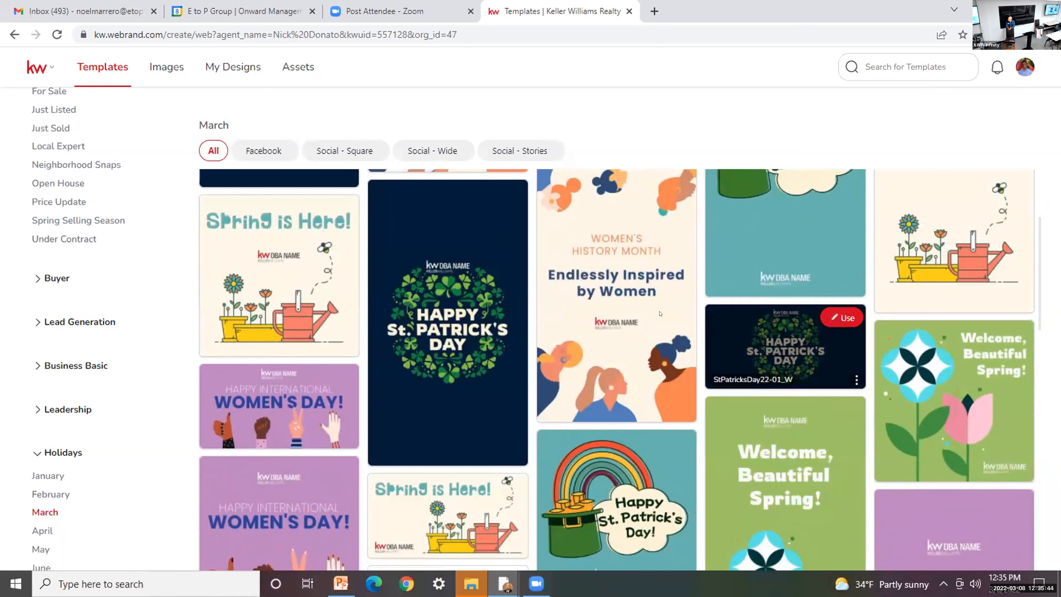
pyautogui.click(488, 184)
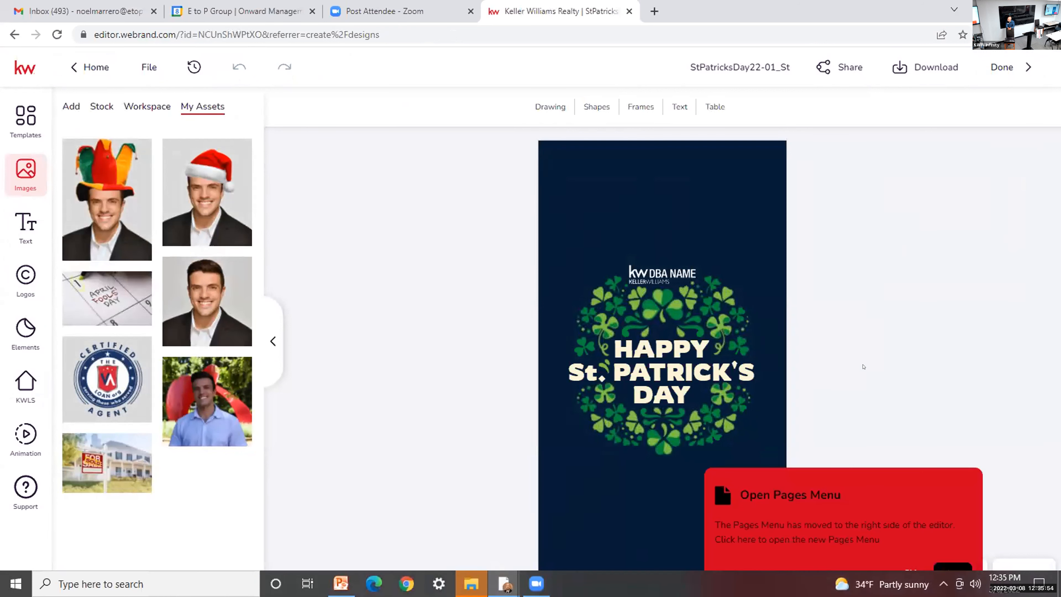
pyautogui.click(630, 205)
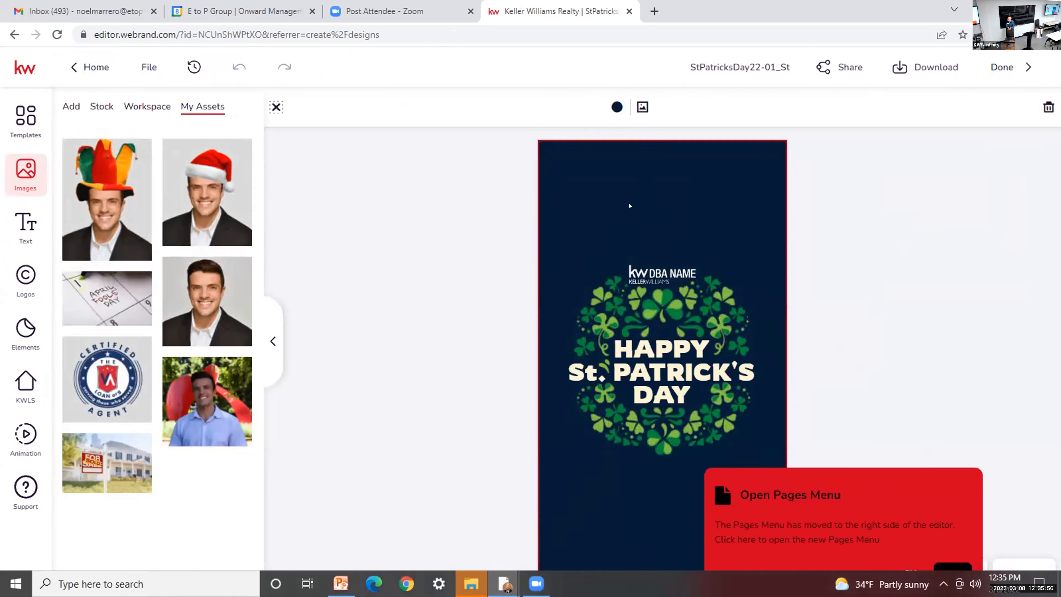
pyautogui.click(914, 567)
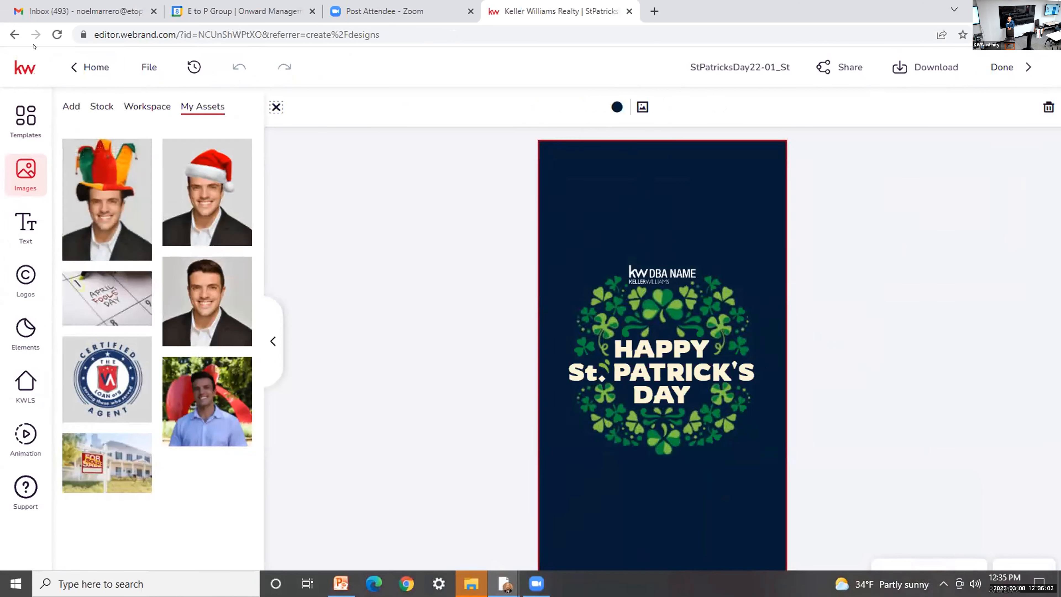
pyautogui.click(15, 34)
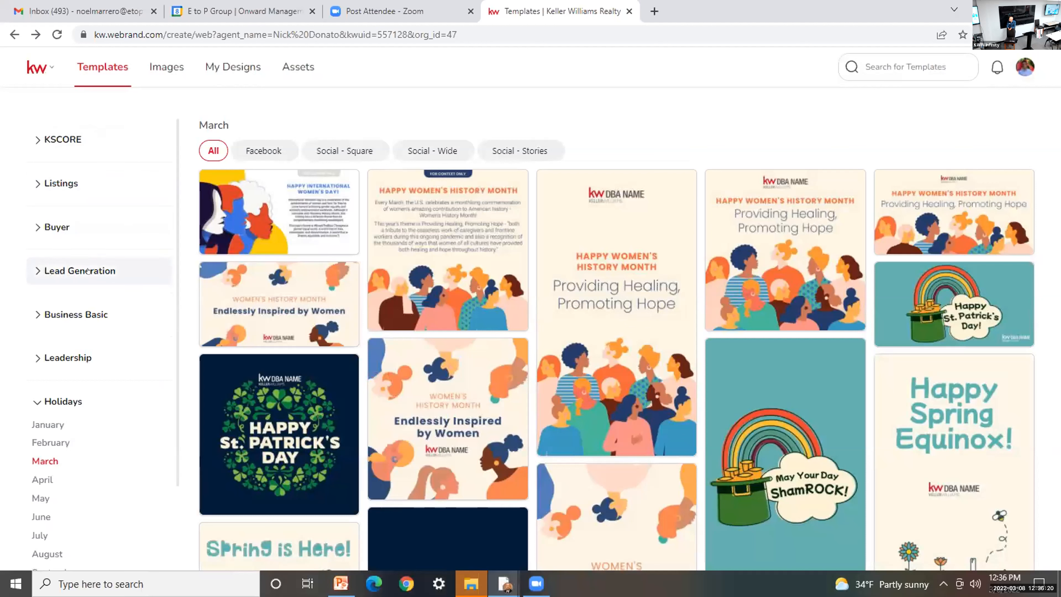
# Filter the March holiday templates to Social - Stories and open the navy Happy St. Patrick's Day template for editing
pyautogui.scroll(-2, 77, 253)
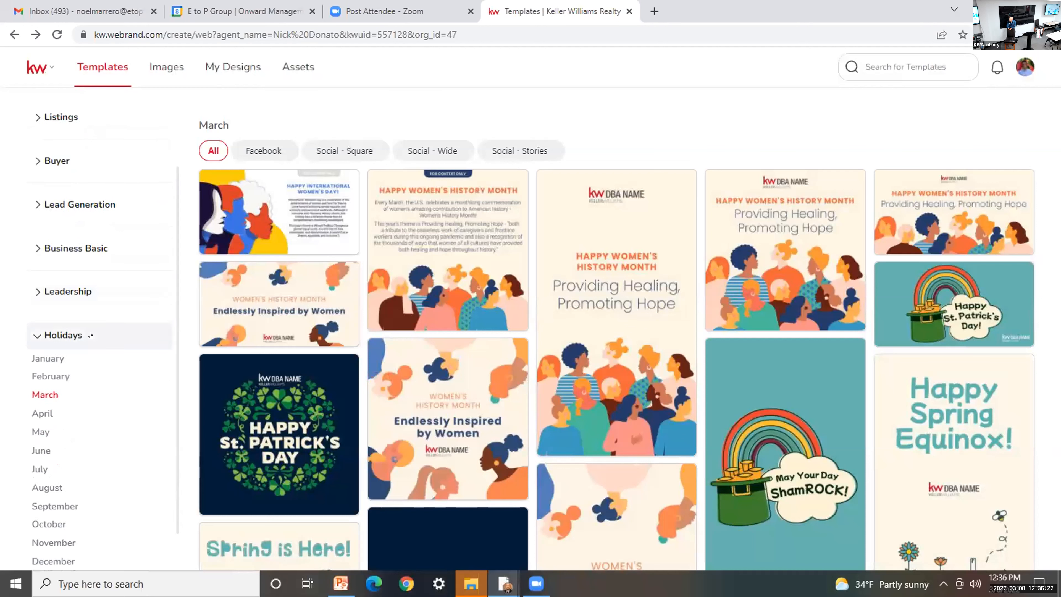
pyautogui.scroll(-3, 67, 360)
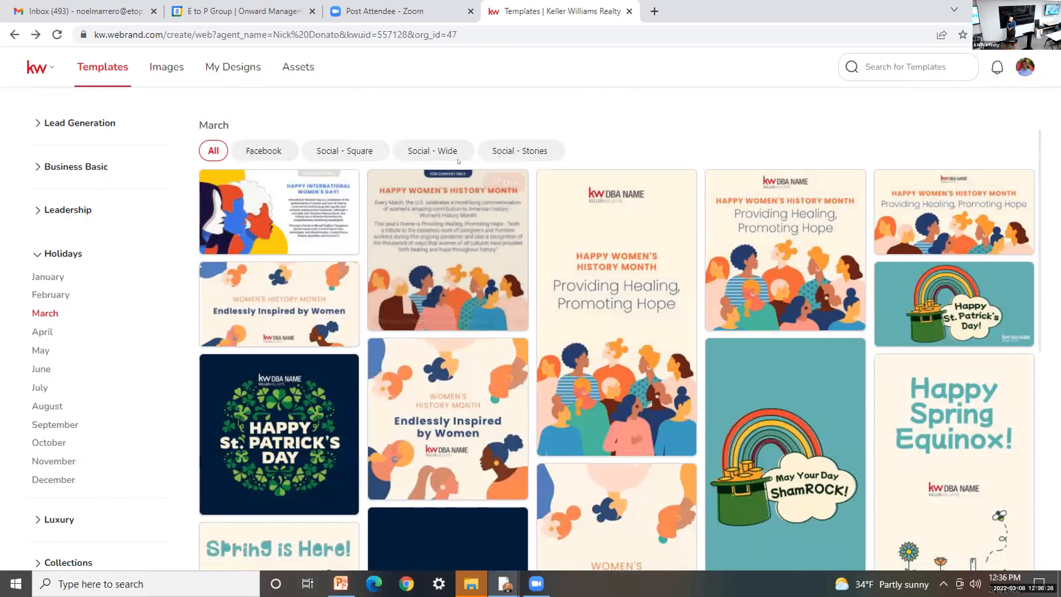
pyautogui.click(500, 151)
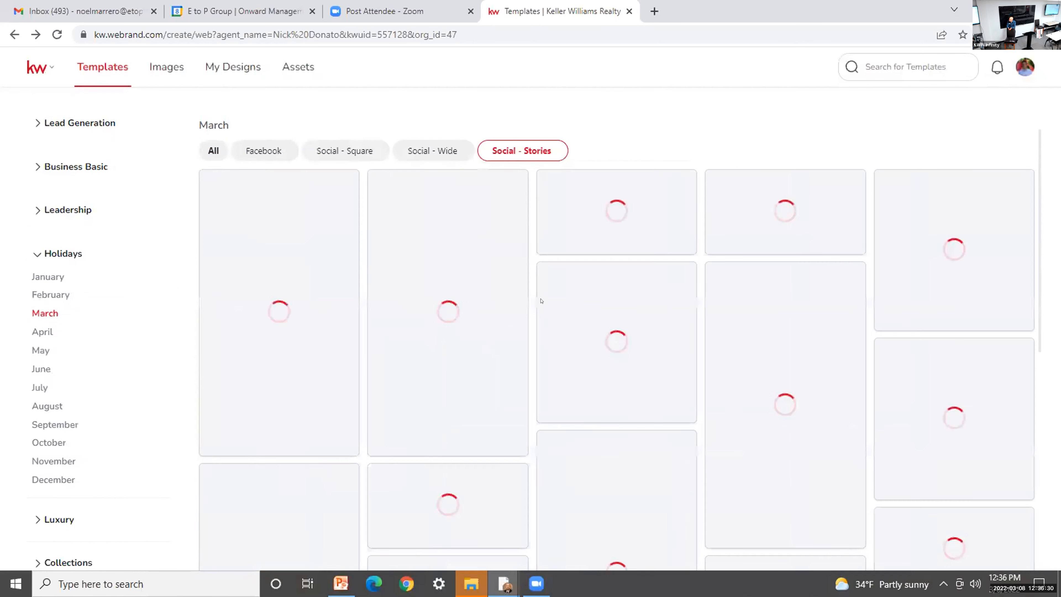
pyautogui.click(830, 185)
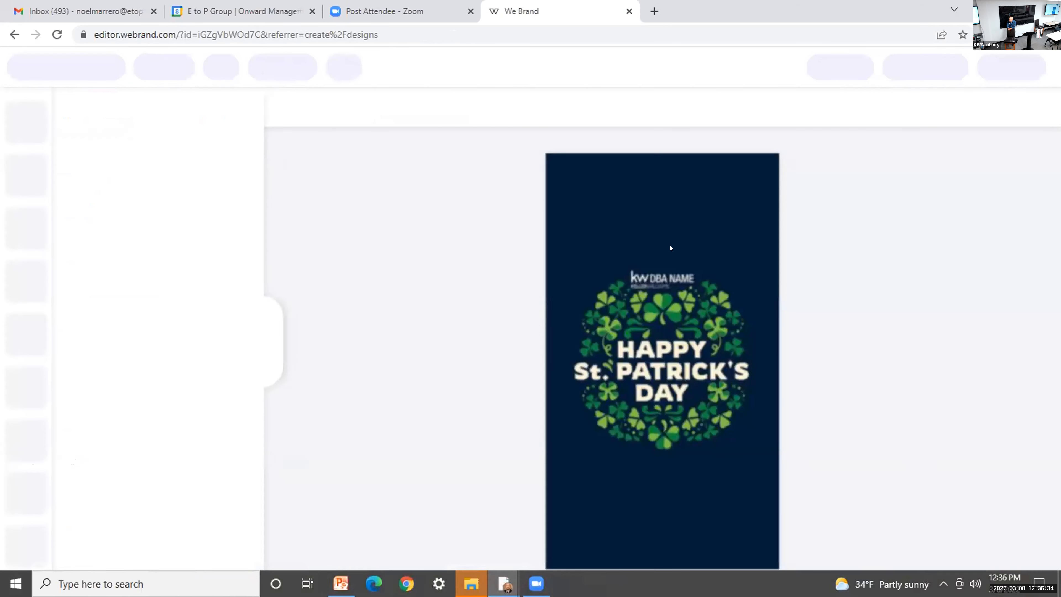
# Delete the placeholder KW DBA NAME logo above the shamrock wreath
pyautogui.click(670, 271)
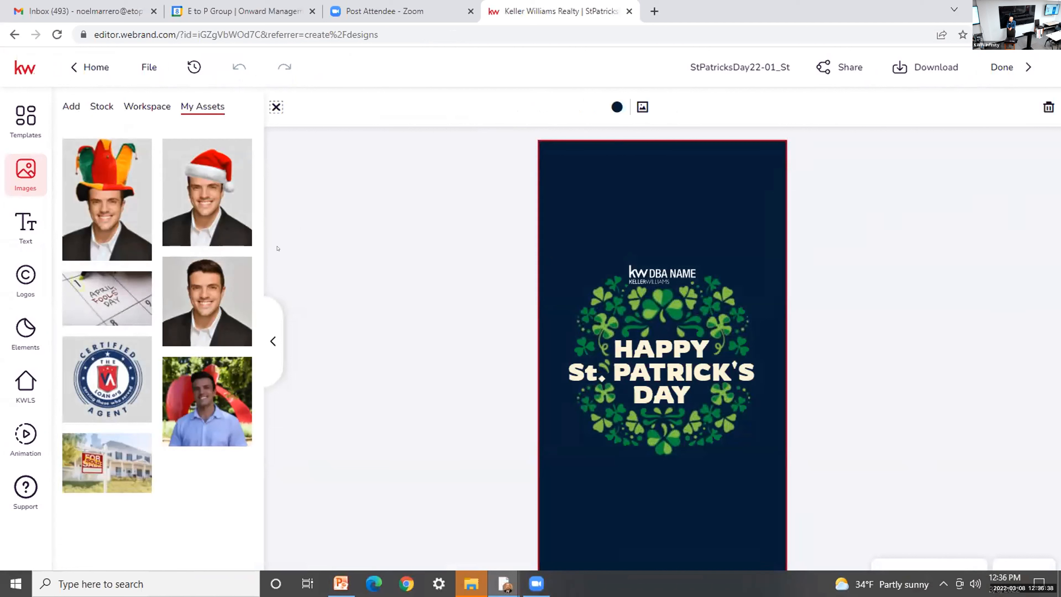
pyautogui.moveTo(109, 197)
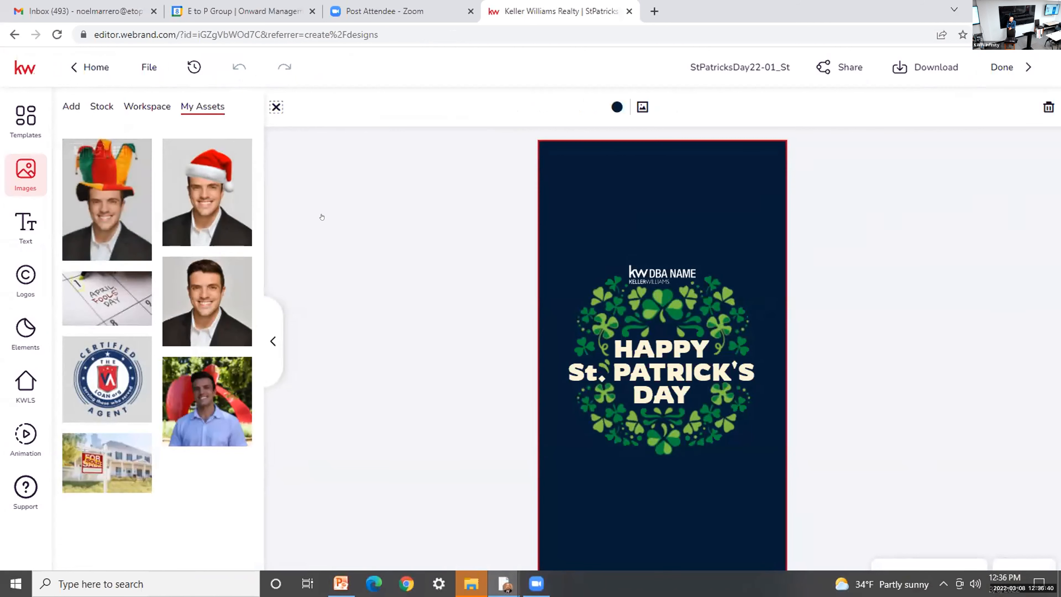
pyautogui.click(653, 270)
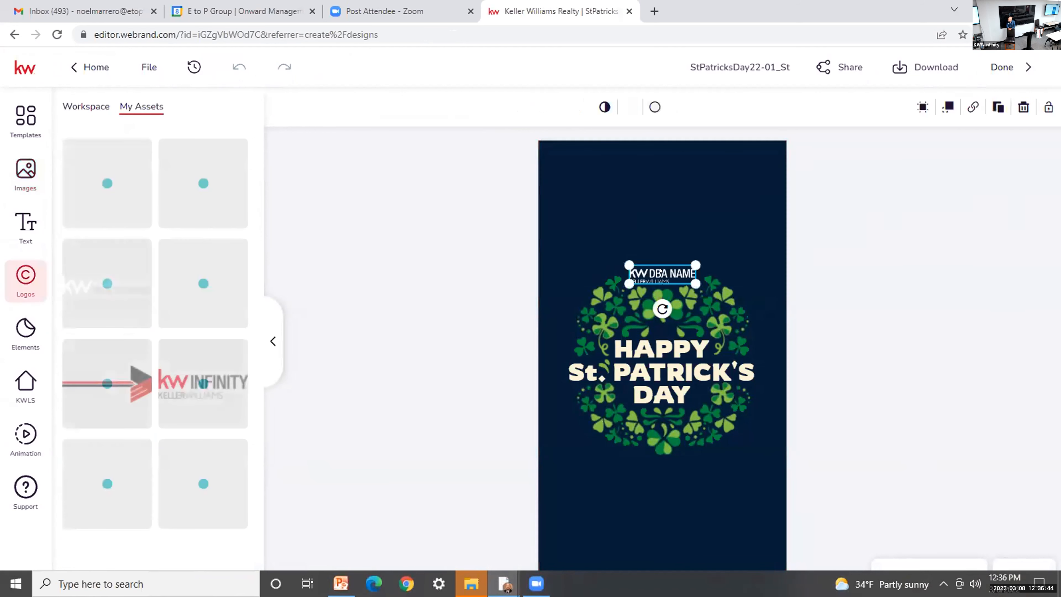
pyautogui.press('Delete')
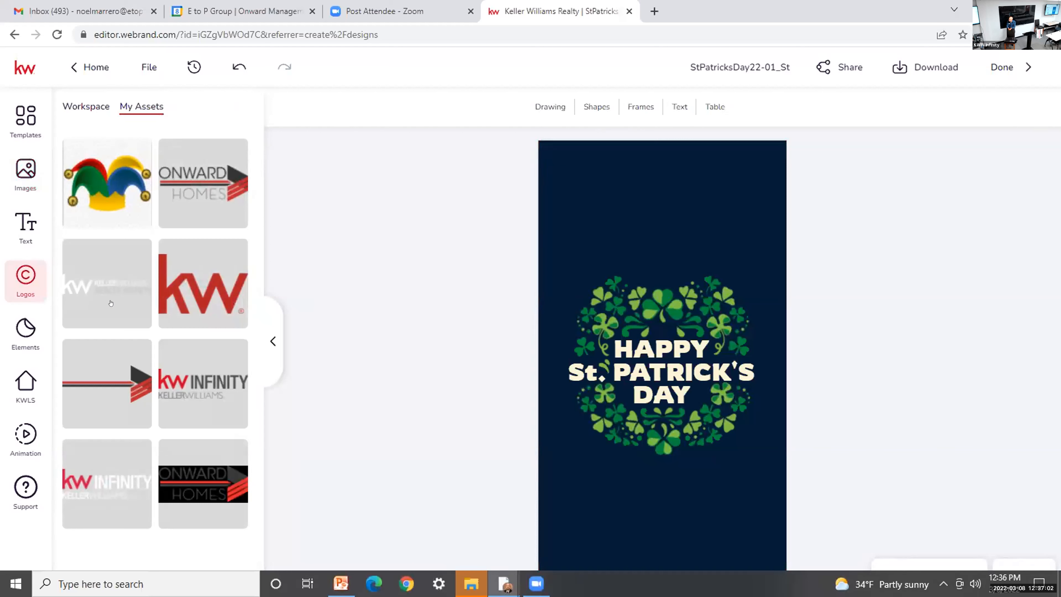
# Add the white-lettered KW Infinity logo from the saved assets, shrink it and centre it just above the shamrock wreath
pyautogui.click(111, 481)
pyautogui.moveTo(640, 362); pyautogui.dragTo(626, 231)
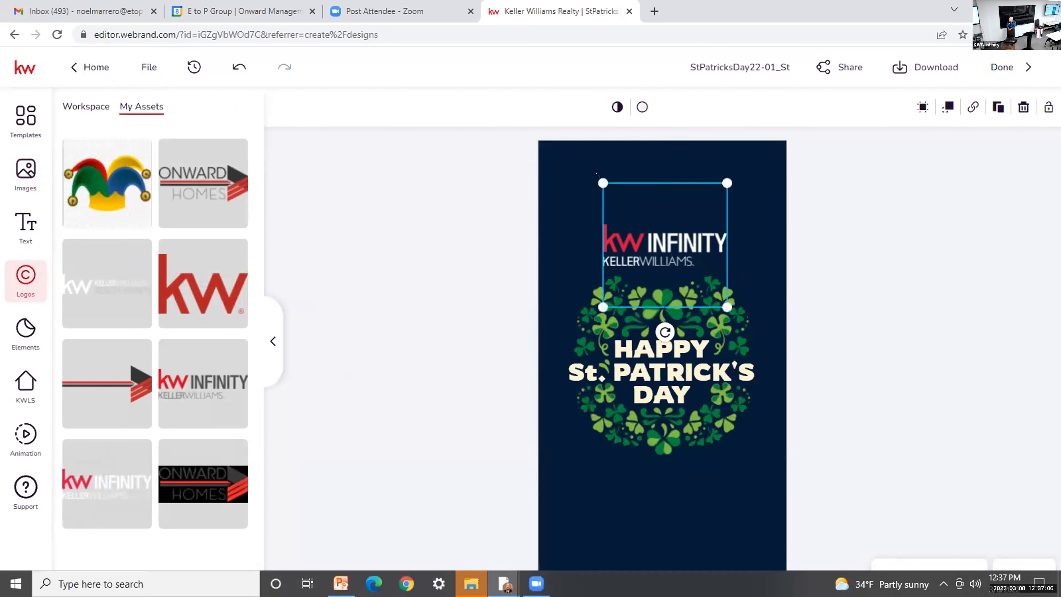
pyautogui.moveTo(603, 184); pyautogui.dragTo(635, 215)
pyautogui.moveTo(685, 258); pyautogui.dragTo(634, 217)
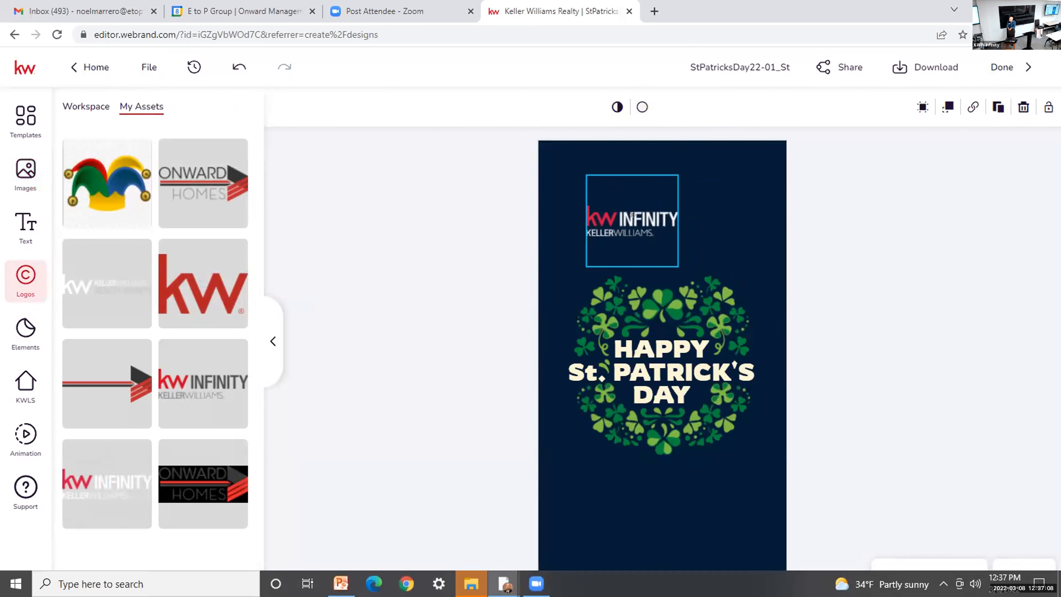
pyautogui.moveTo(675, 173); pyautogui.dragTo(663, 187)
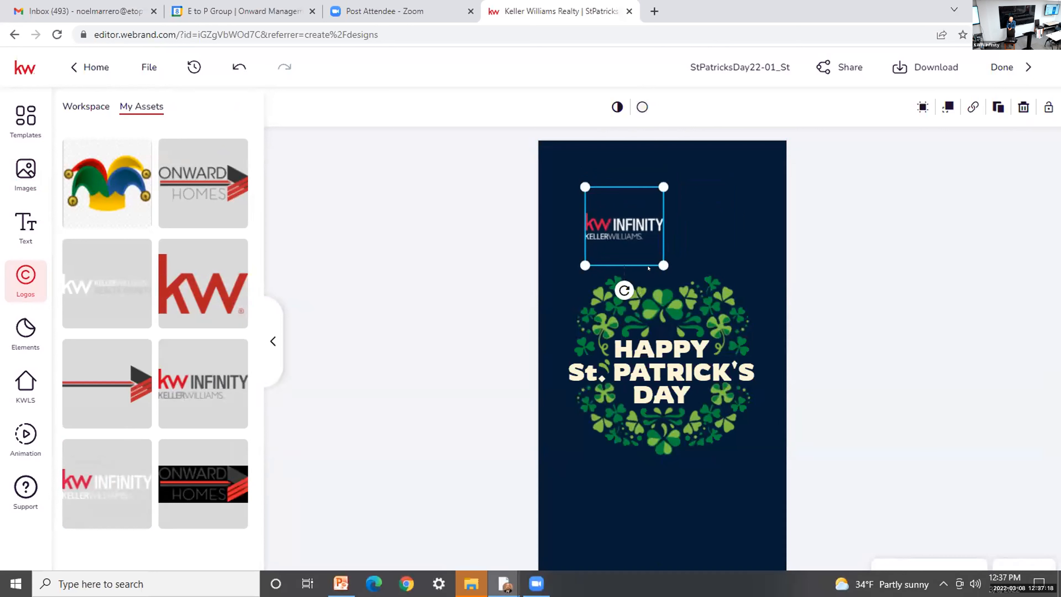
pyautogui.moveTo(620, 218); pyautogui.dragTo(578, 165)
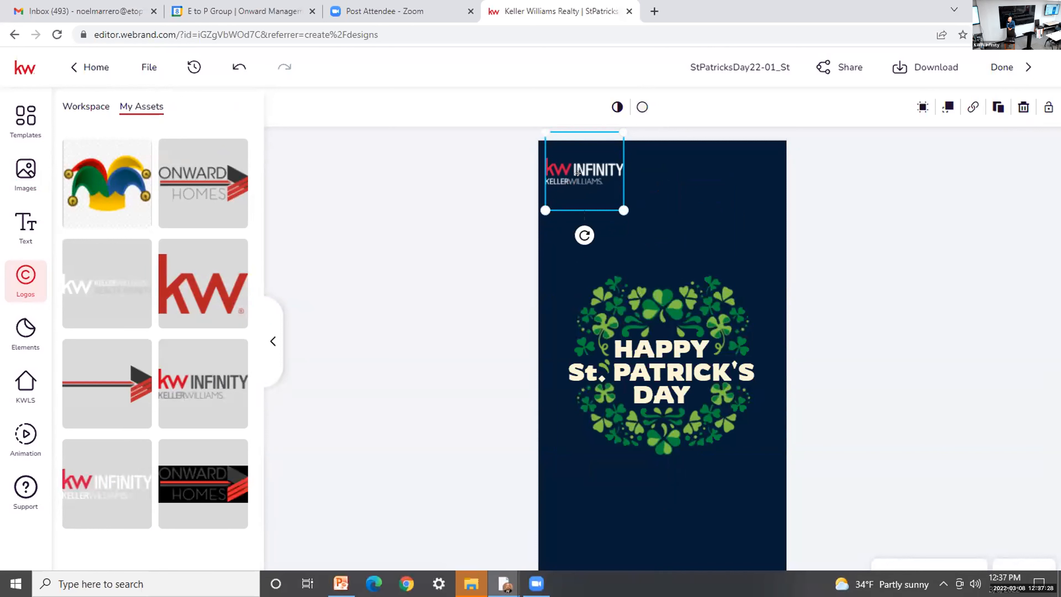
pyautogui.moveTo(577, 173); pyautogui.dragTo(643, 259)
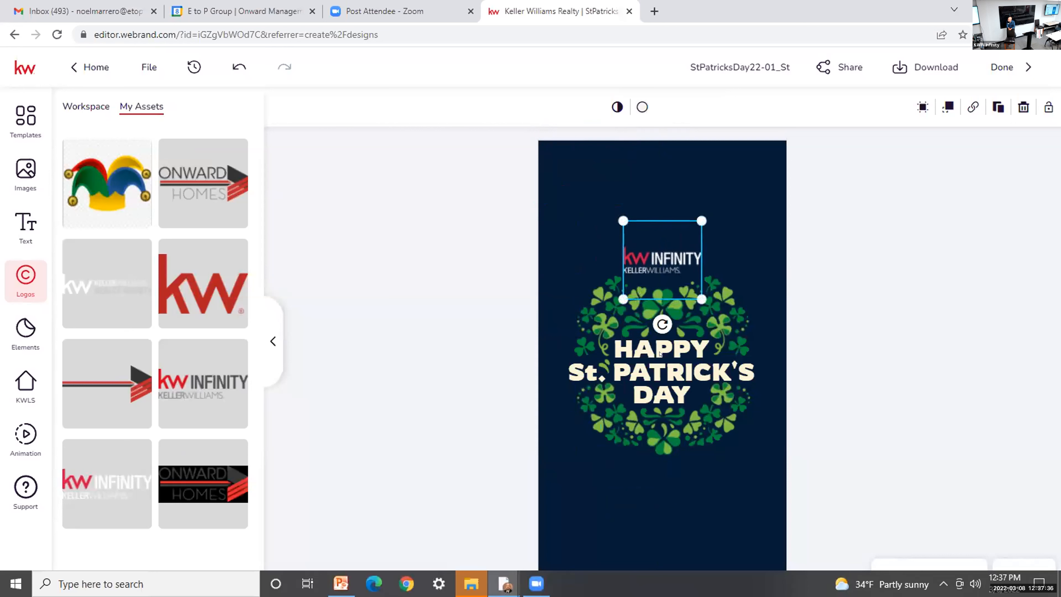
# Change the font of the word HAPPY in the greeting to Alfa Slab One
pyautogui.click(660, 354)
pyautogui.doubleClick(653, 344)
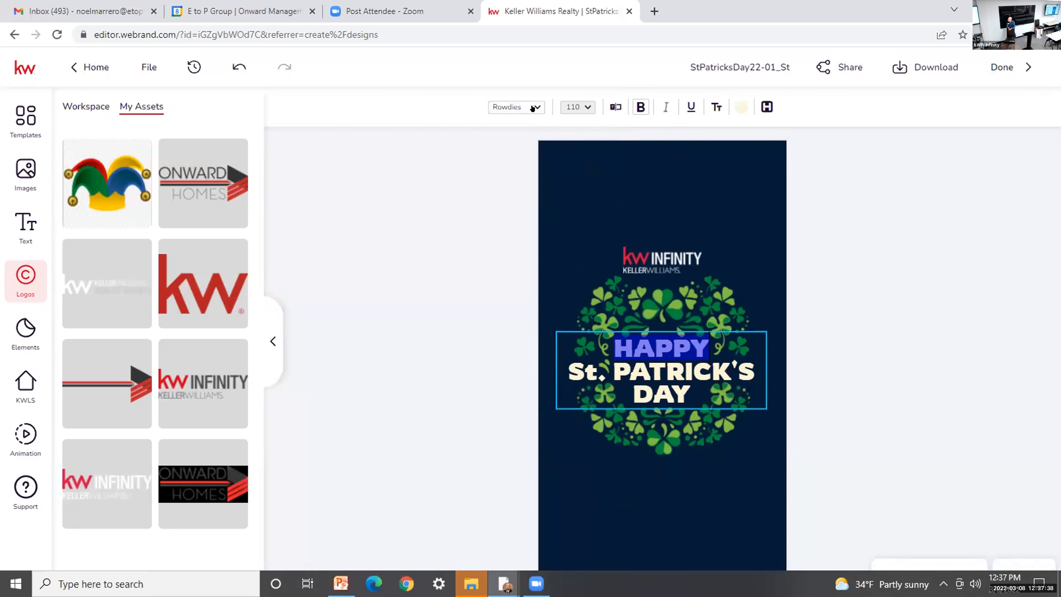
pyautogui.click(524, 107)
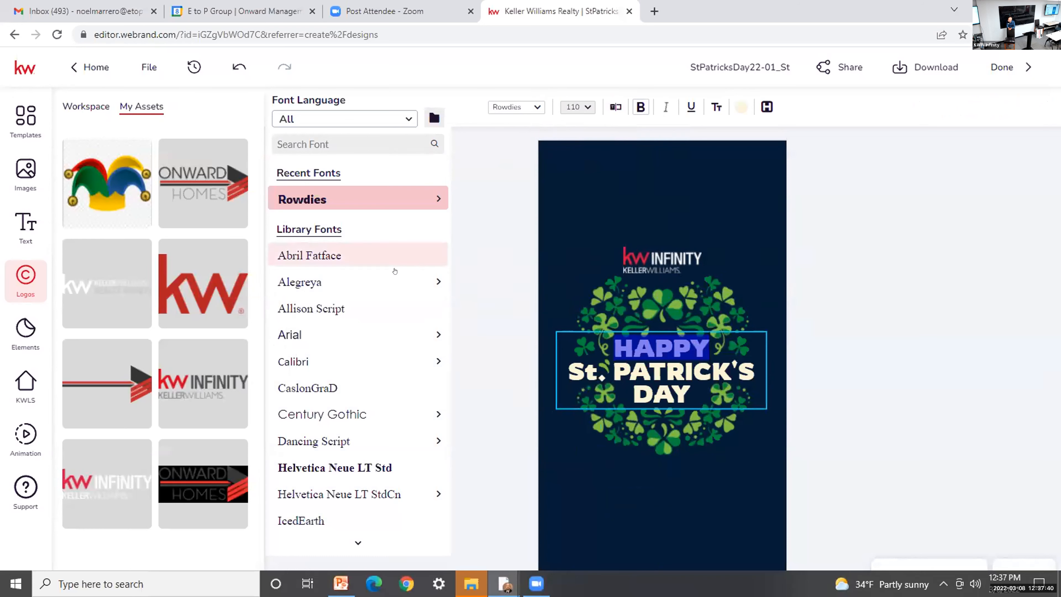
pyautogui.scroll(-5, 389, 268)
pyautogui.moveTo(389, 273)
pyautogui.scroll(-10, 389, 273)
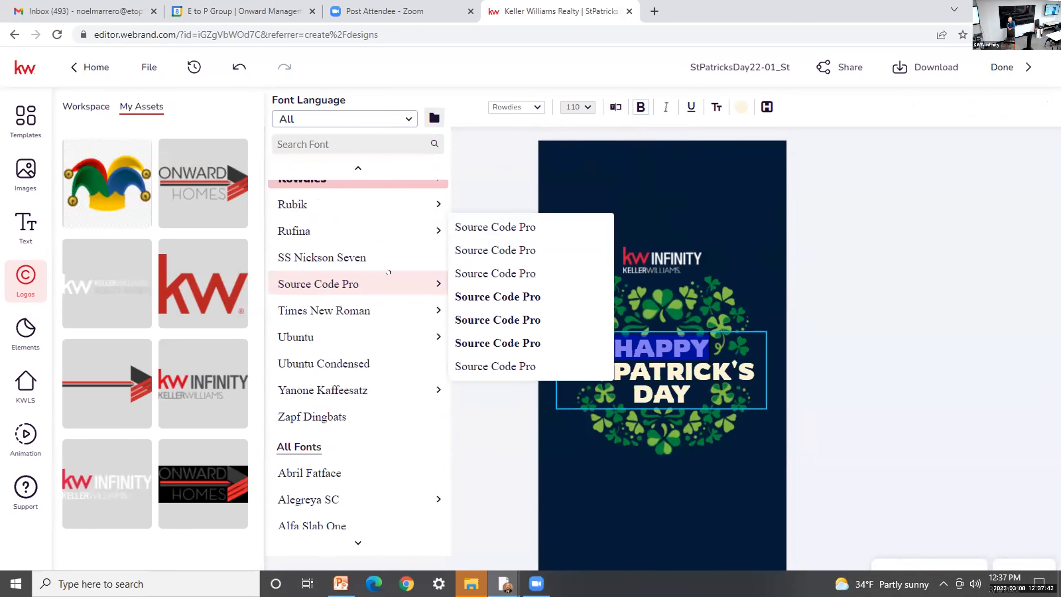
pyautogui.scroll(-2, 388, 271)
pyautogui.click(346, 263)
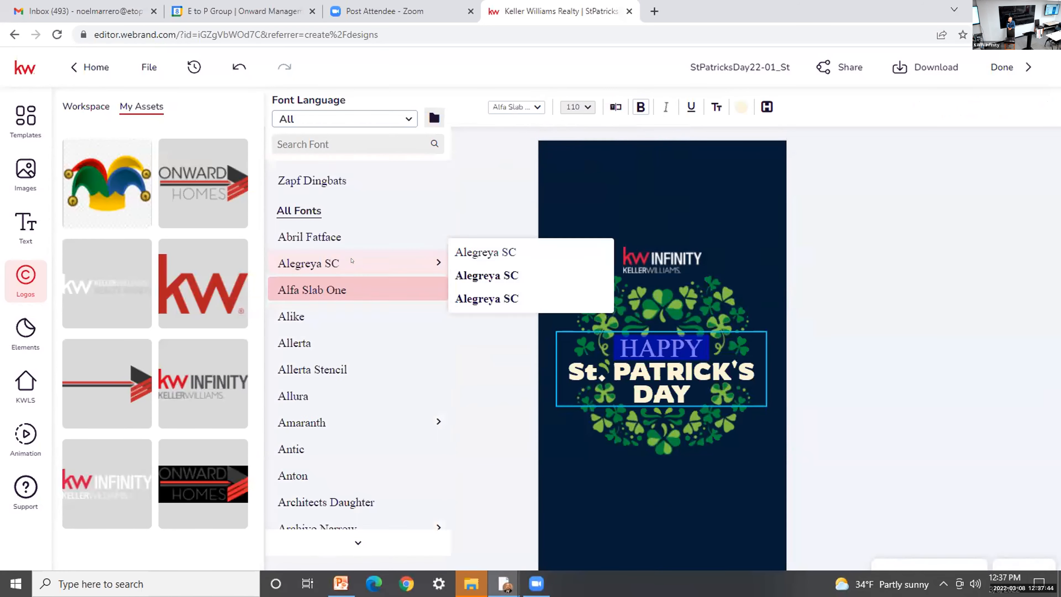
# Set the entire HAPPY St. PATRICK'S DAY greeting in the Jost font
pyautogui.click(652, 344)
pyautogui.hotkey('ctrl', 'a')
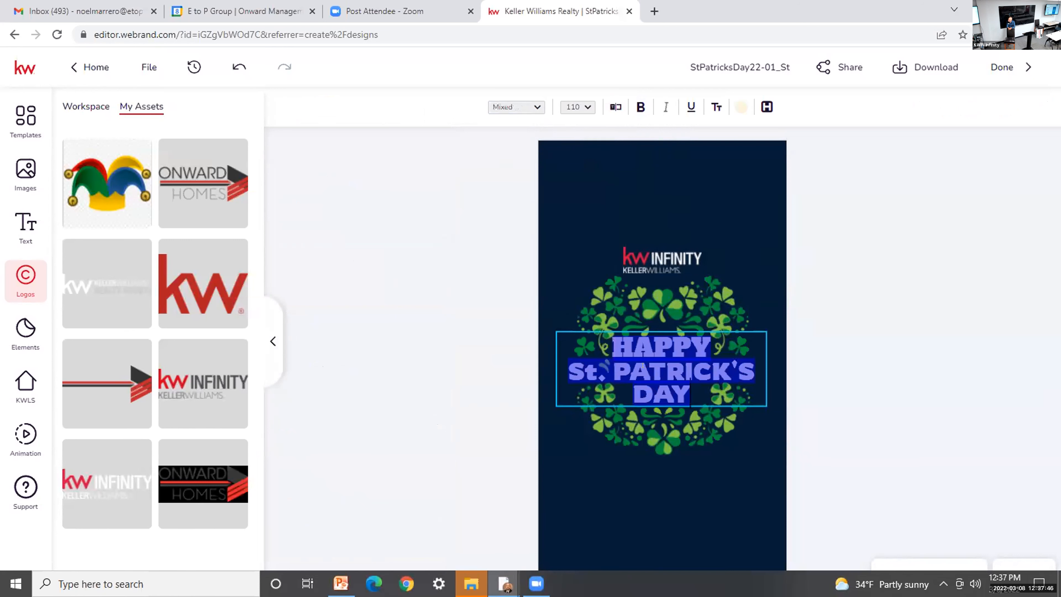
pyautogui.click(521, 107)
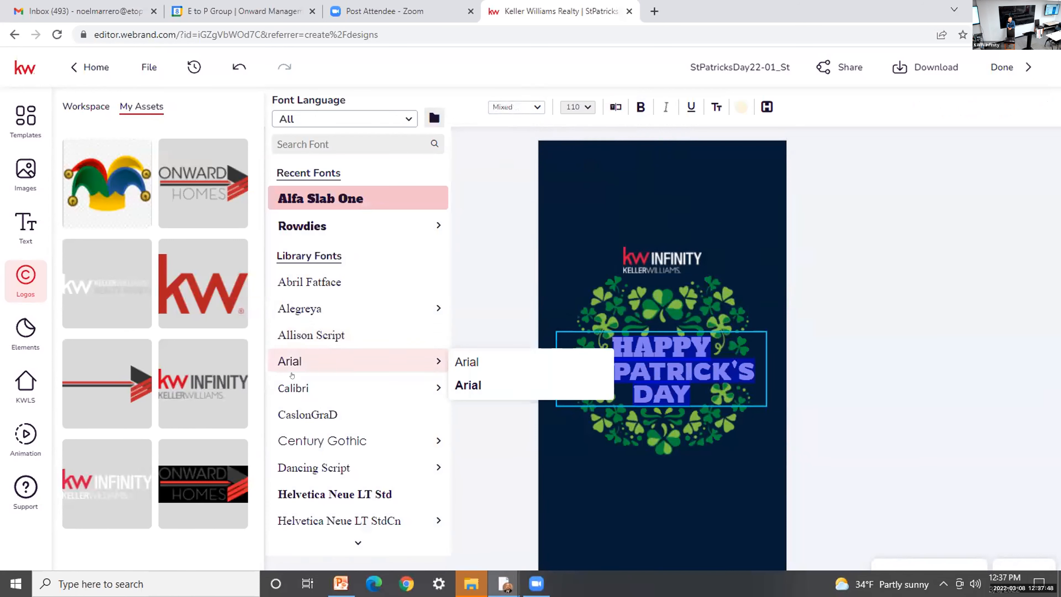
pyautogui.scroll(-4, 311, 385)
pyautogui.click(310, 387)
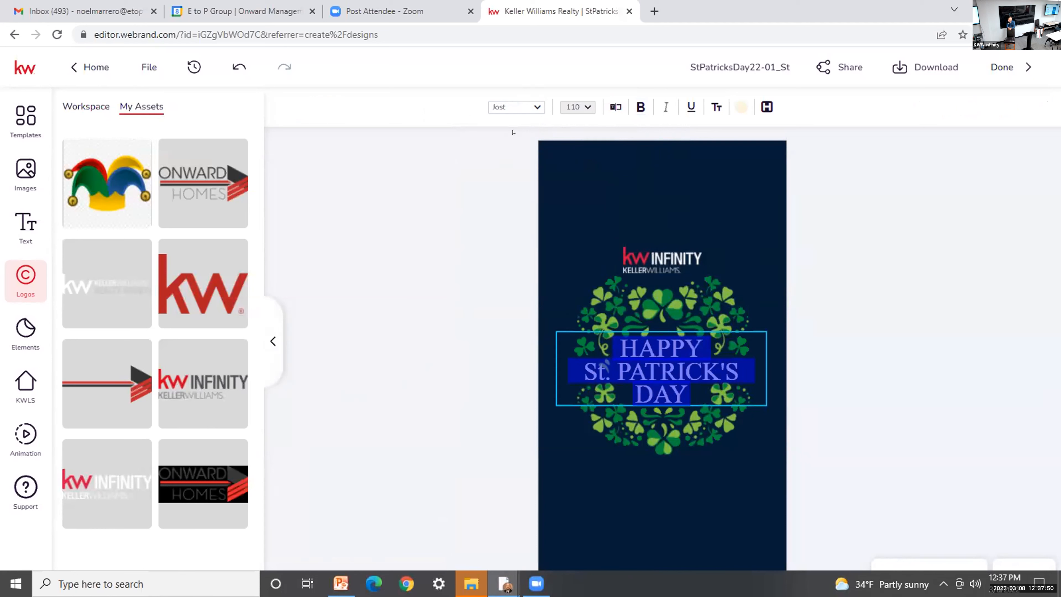
pyautogui.click(775, 367)
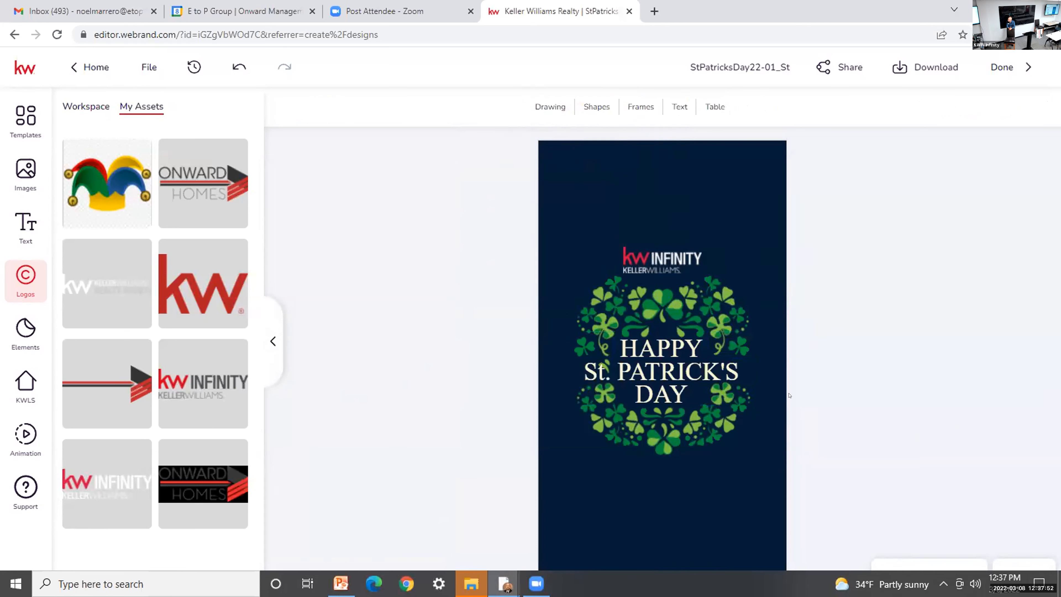
pyautogui.click(663, 290)
# Search Google Images for "st patrick's day shamrock" in a new browser tab and browse the pictures
pyautogui.click(650, 10)
pyautogui.write('go')
pyautogui.press('Return')
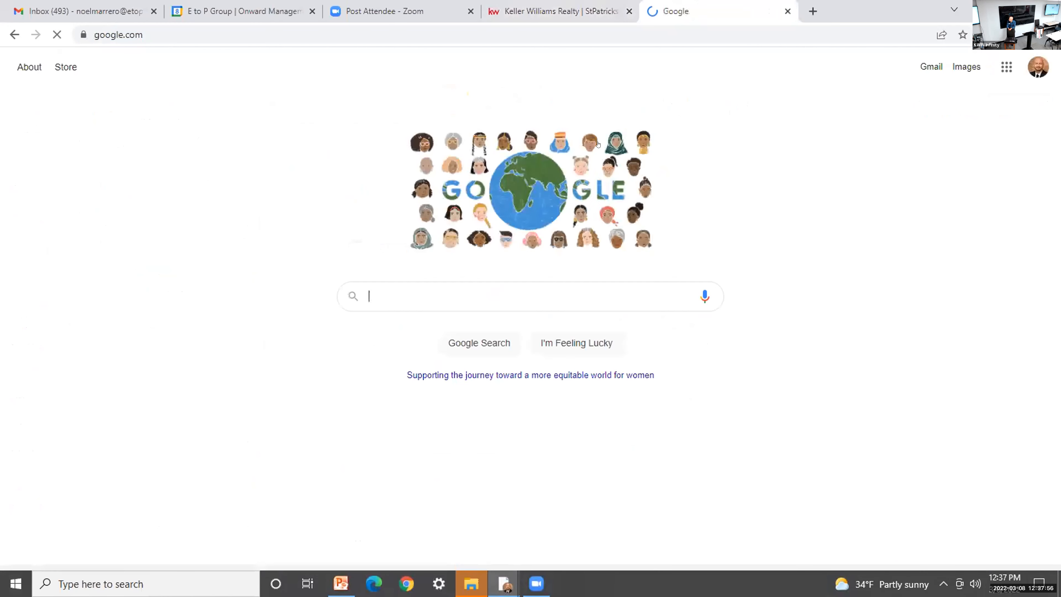
pyautogui.click(451, 293)
pyautogui.write('st pa')
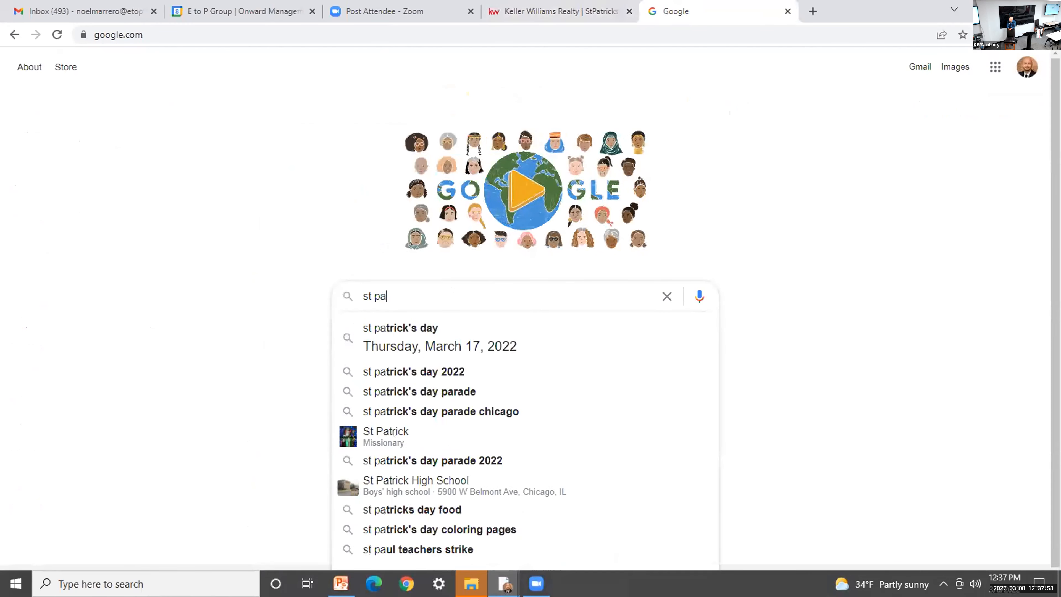
pyautogui.click(446, 328)
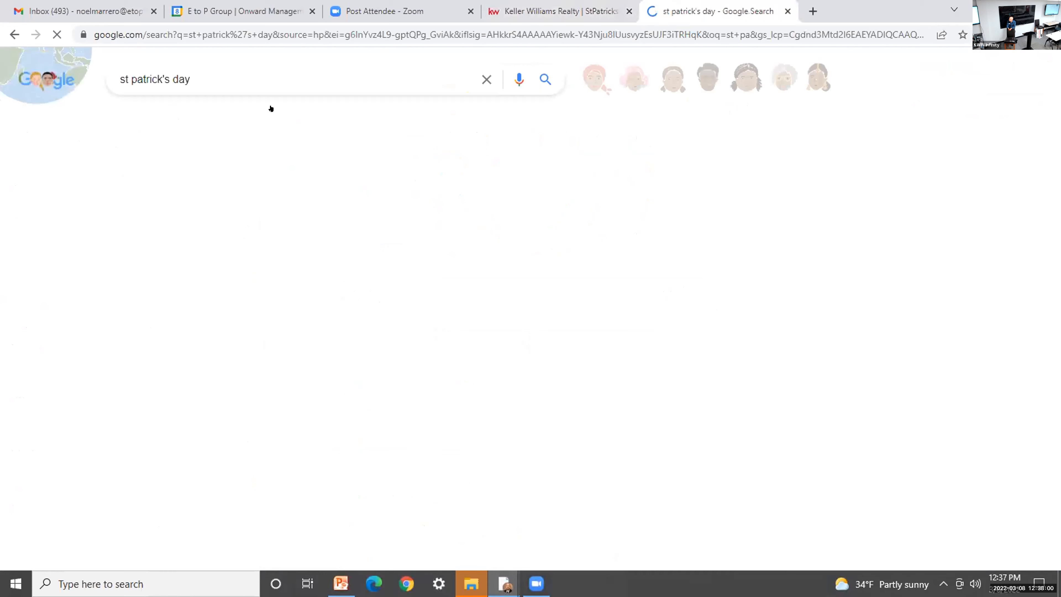
pyautogui.click(271, 79)
pyautogui.write('sha')
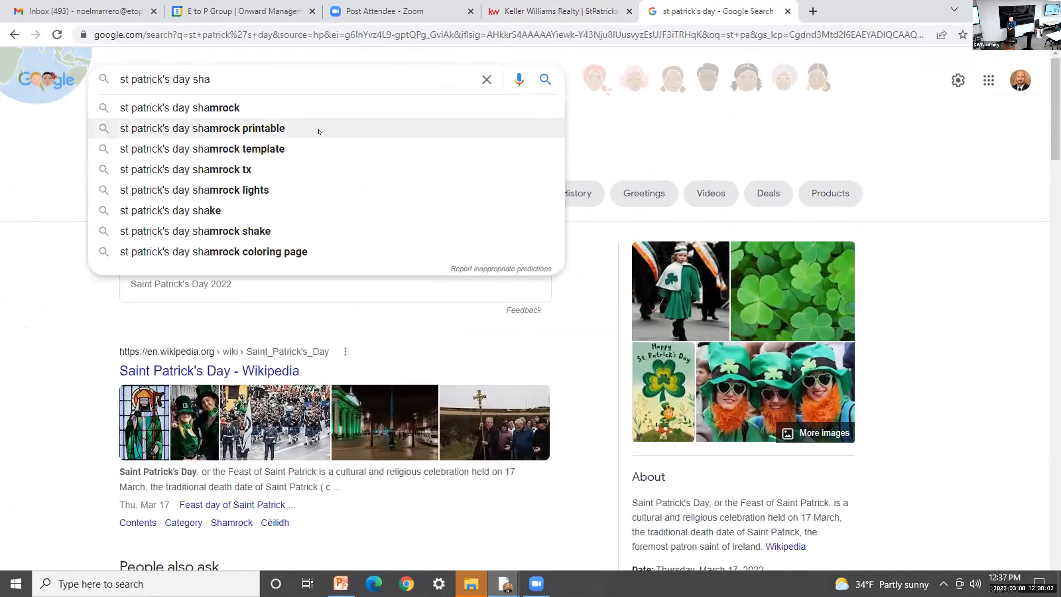
pyautogui.click(313, 108)
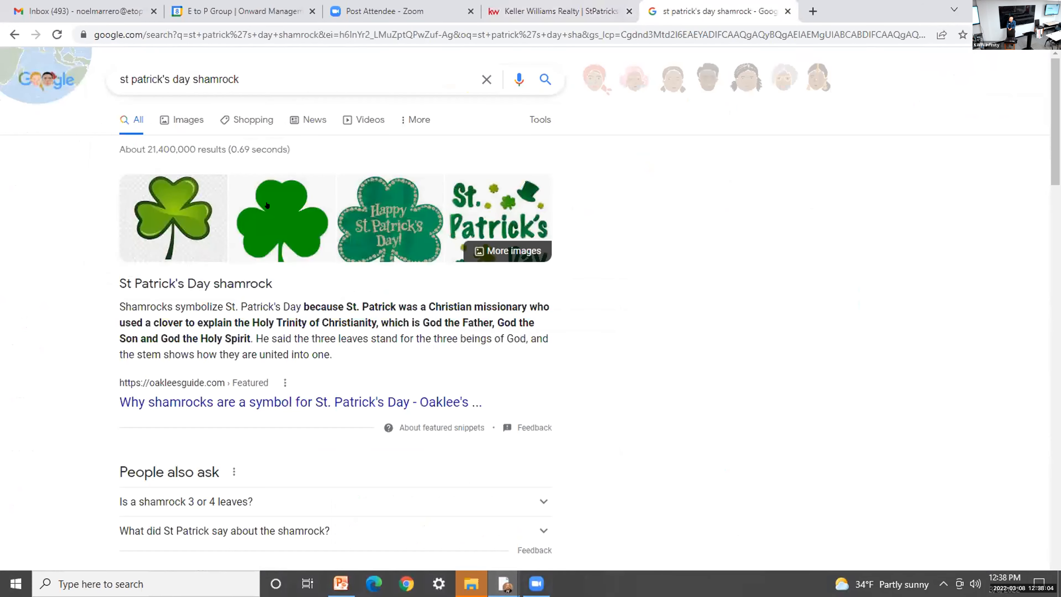
pyautogui.click(186, 119)
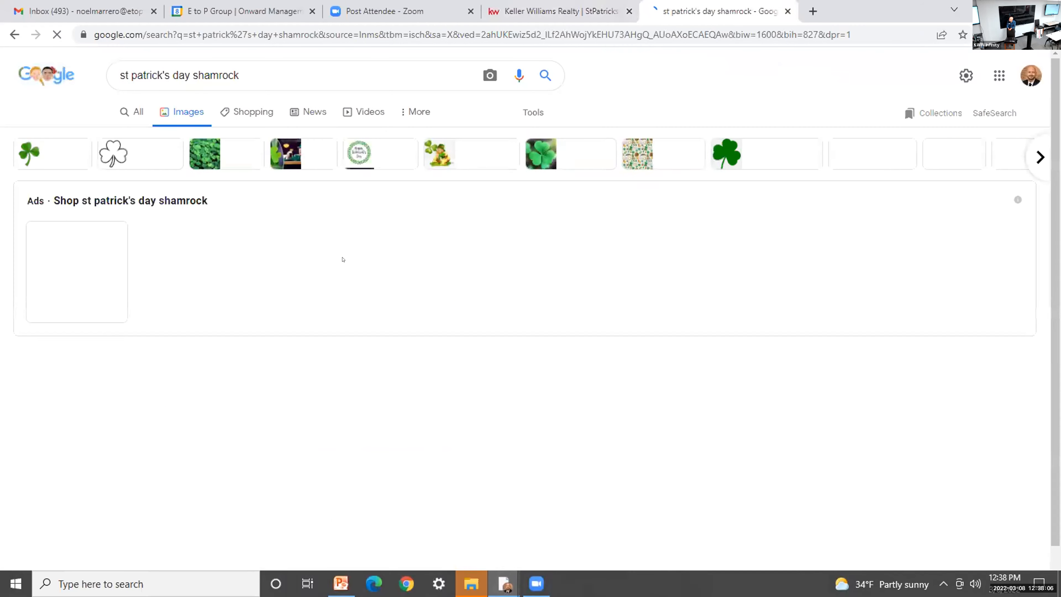
pyautogui.scroll(-5, 342, 259)
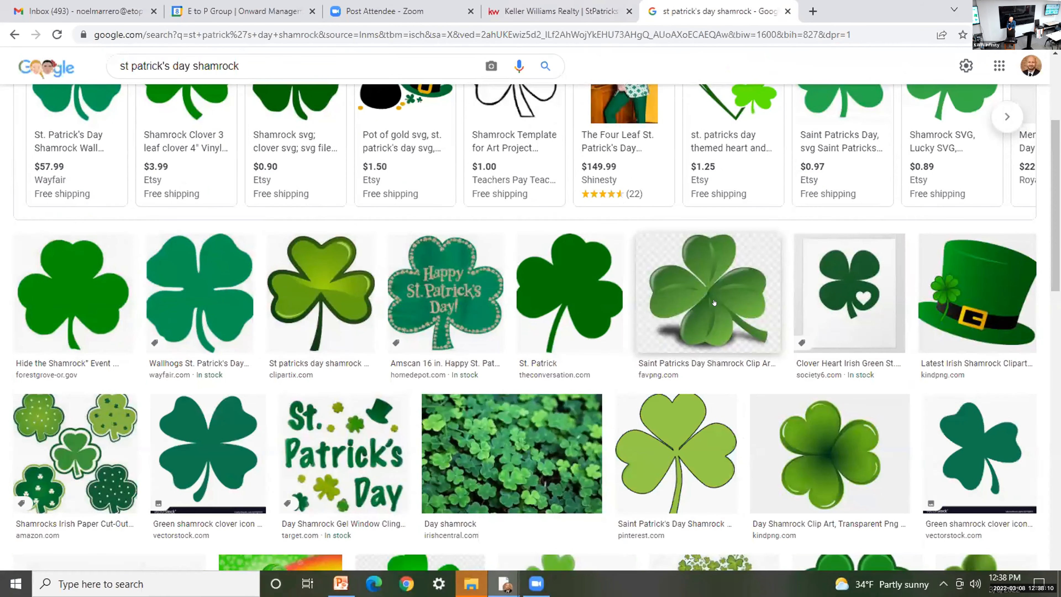
# Save the four-leaf Saint Patricks Day Shamrock Clip Art from favpng.com to the computer
pyautogui.click(705, 291)
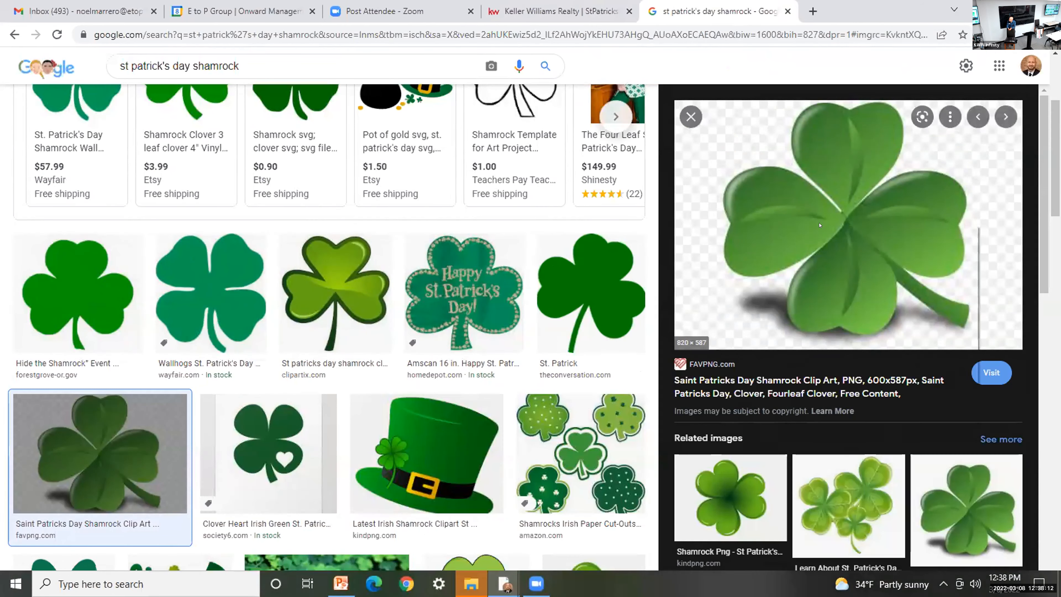
pyautogui.rightClick(824, 224)
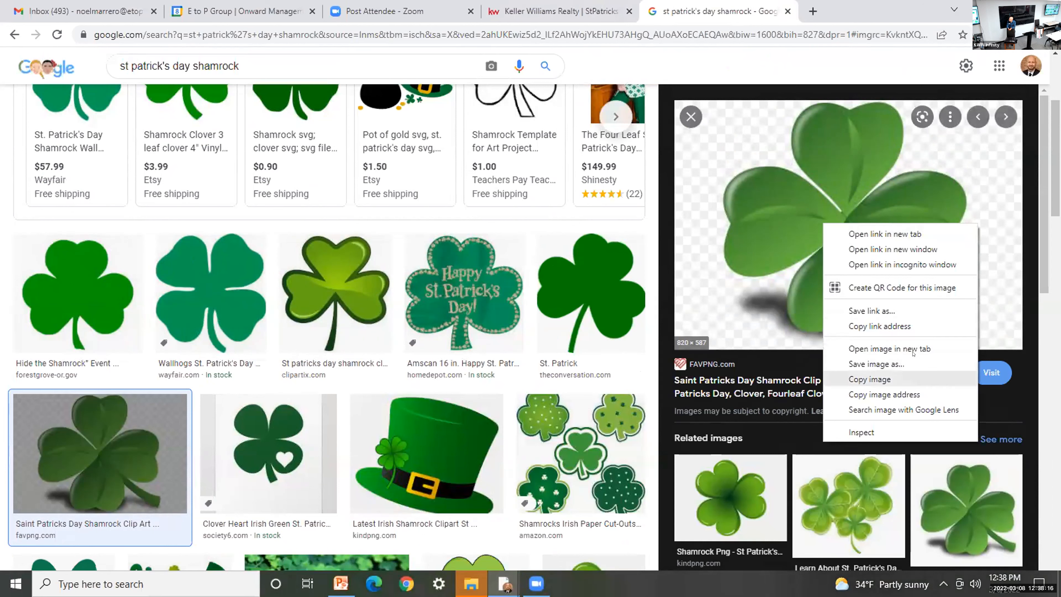
pyautogui.click(585, 12)
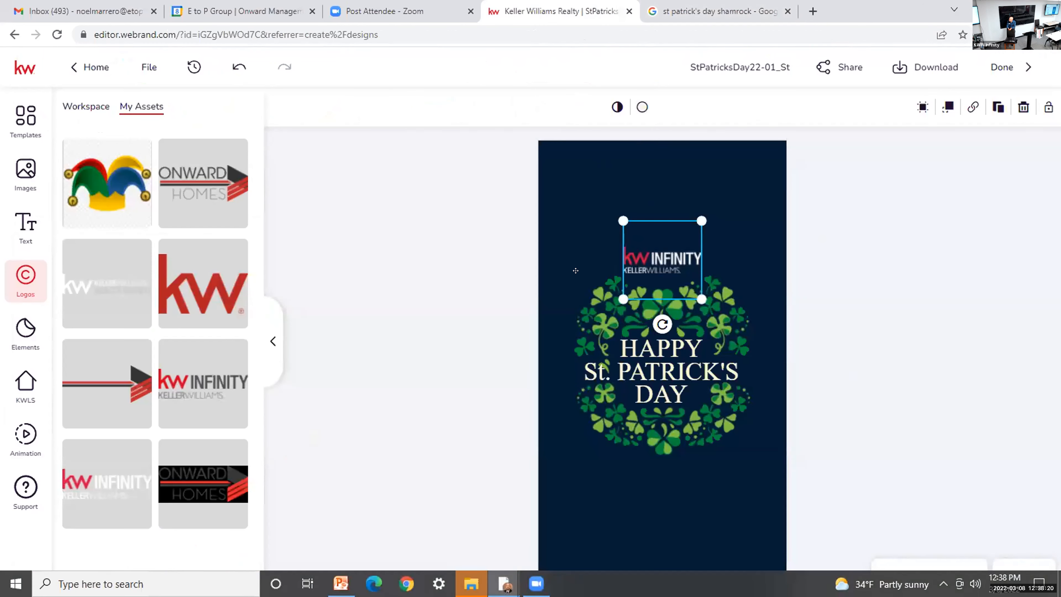
pyautogui.click(715, 11)
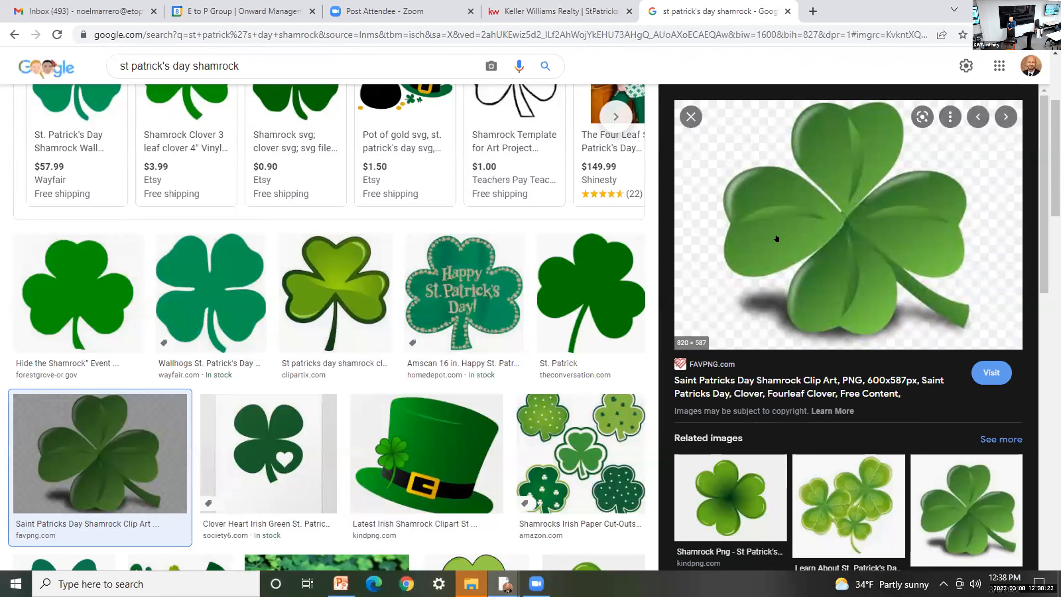
pyautogui.rightClick(840, 227)
pyautogui.click(883, 367)
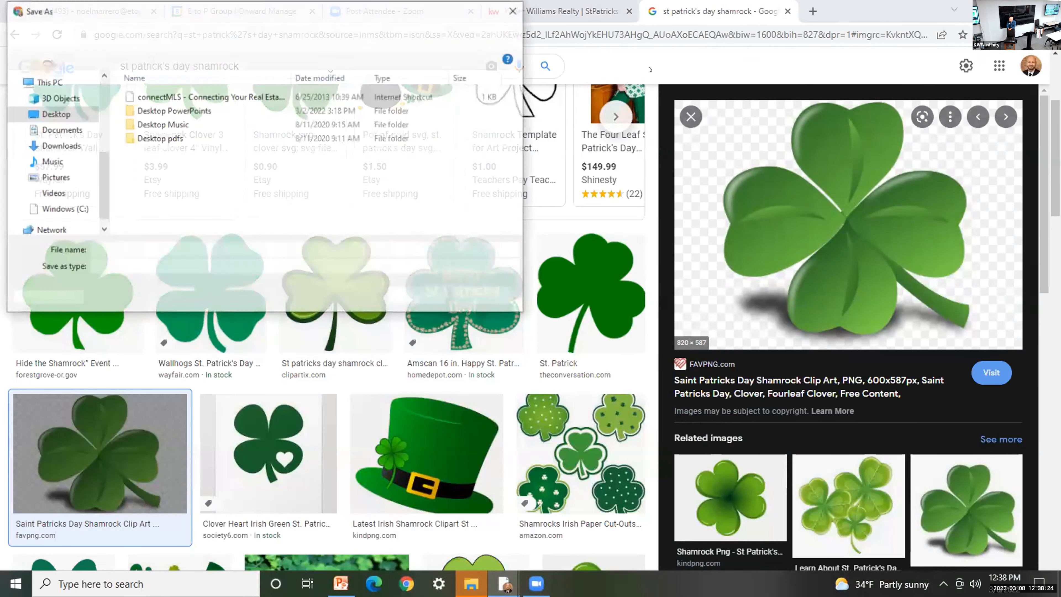
pyautogui.click(418, 296)
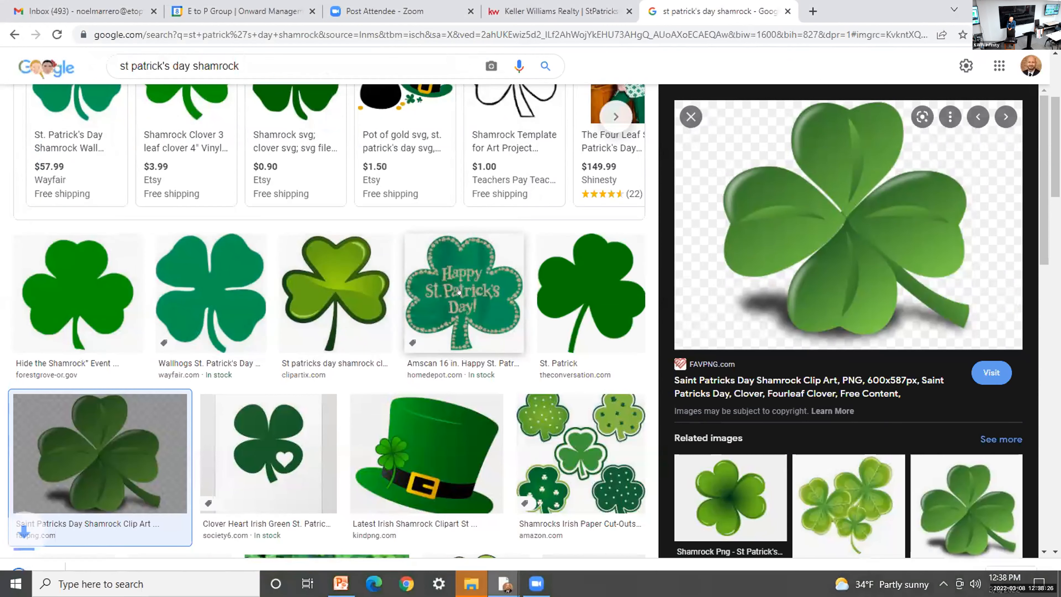
# Return to the story editor and upload the downloaded clover picture to the imported images
pyautogui.click(491, 4)
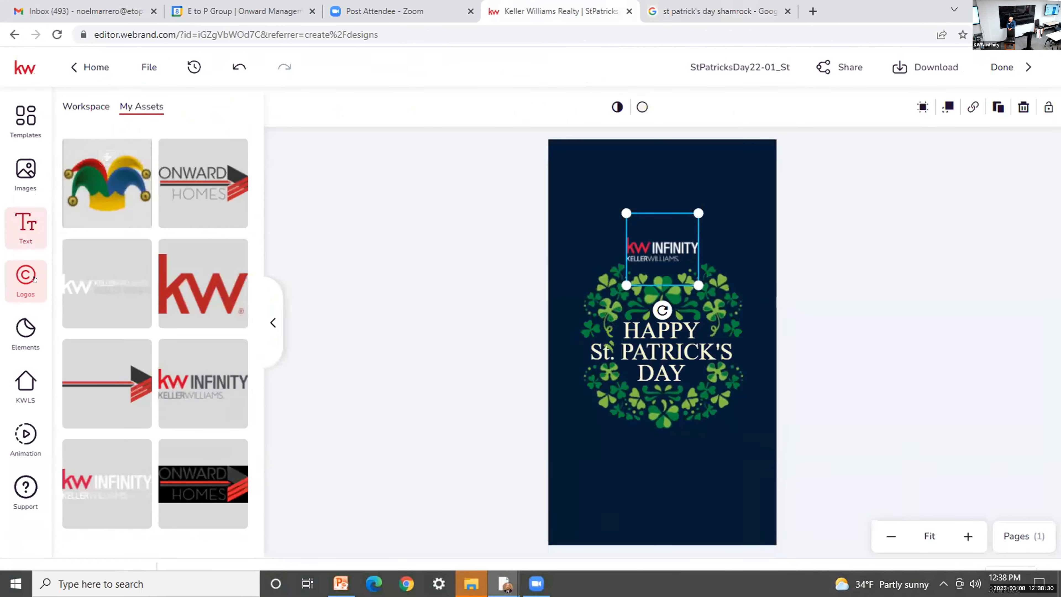
pyautogui.click(17, 173)
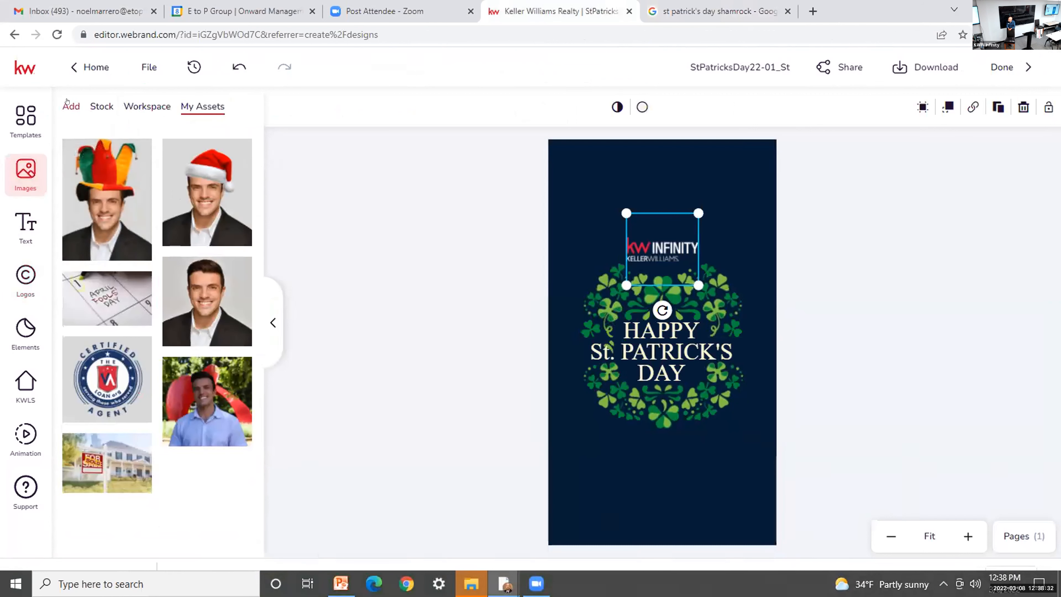
pyautogui.click(71, 106)
pyautogui.moveTo(49, 564); pyautogui.dragTo(130, 293)
# Try the uploaded clover picture at a smaller size over the greeting and remove it from the story
pyautogui.moveTo(109, 378)
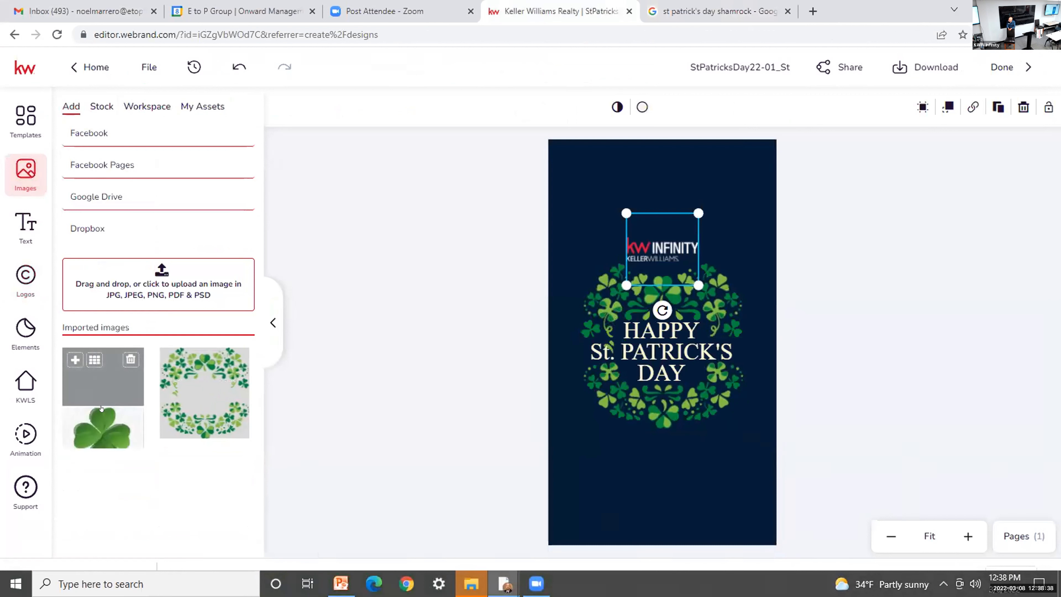
pyautogui.click(110, 395)
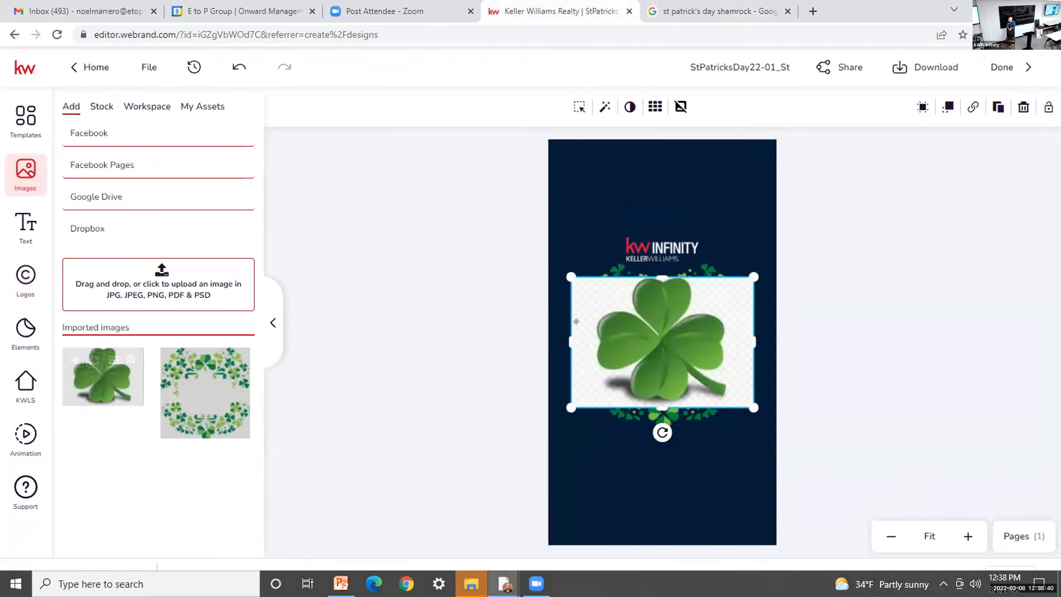
pyautogui.moveTo(576, 321); pyautogui.dragTo(580, 207)
pyautogui.moveTo(755, 154); pyautogui.dragTo(665, 164)
pyautogui.moveTo(628, 197); pyautogui.dragTo(682, 345)
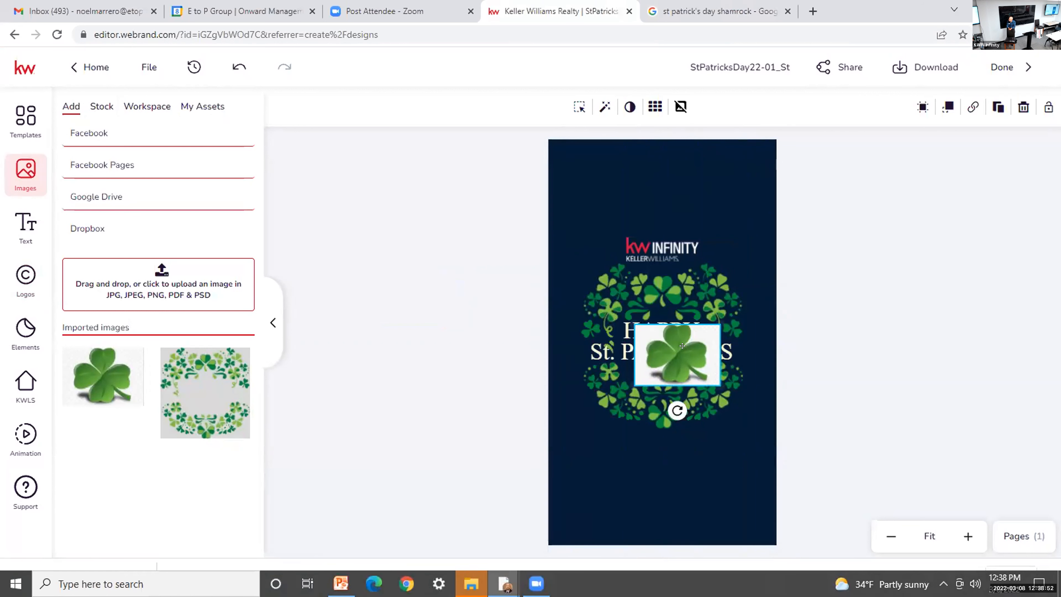
pyautogui.press('Delete')
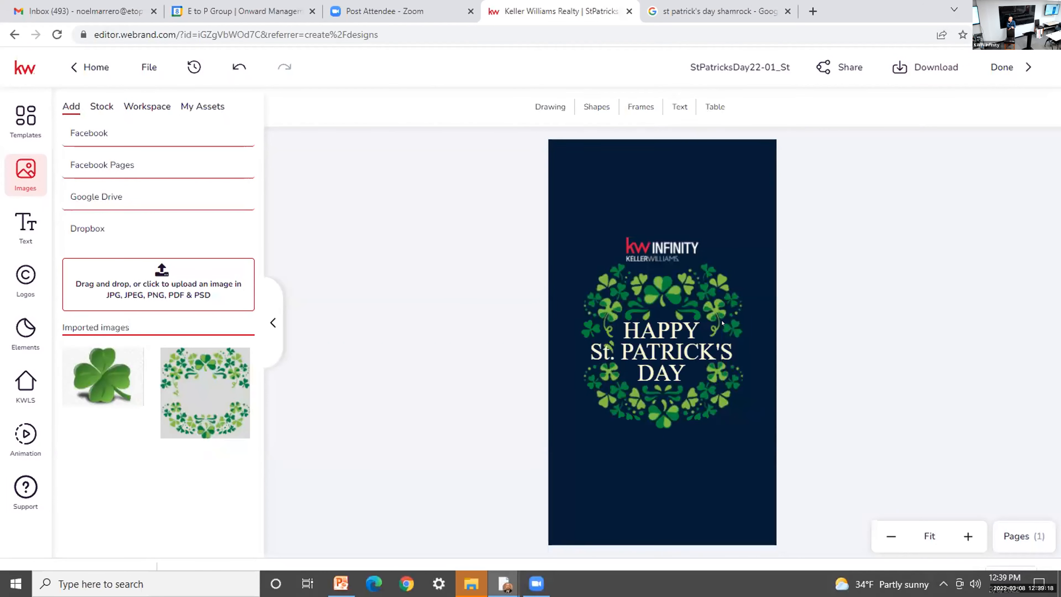
# Download page 1 of the St. Patrick's Day story as a JPEG
pyautogui.click(926, 67)
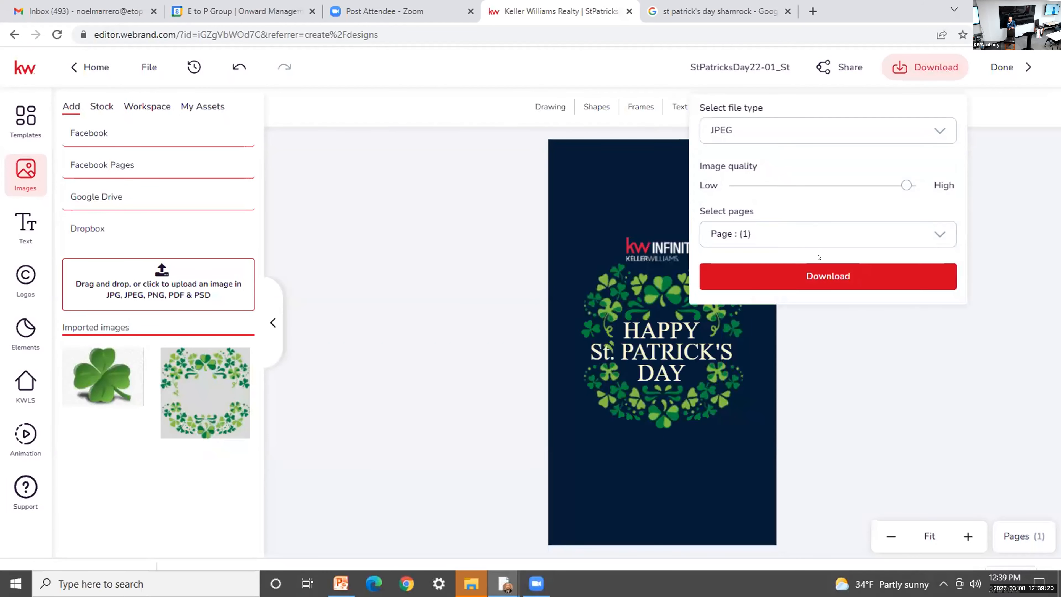
pyautogui.click(811, 272)
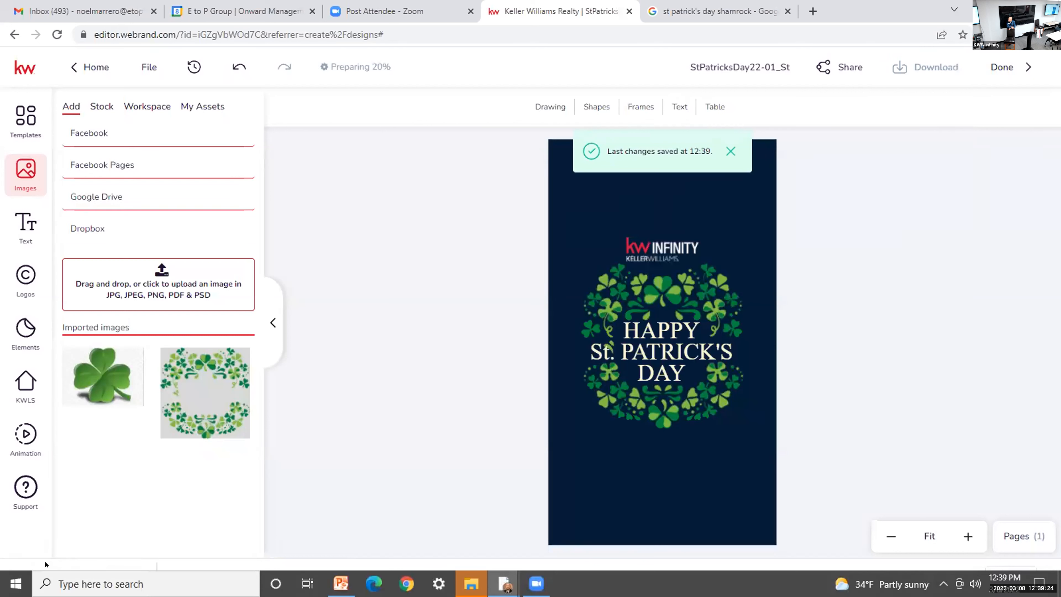
pyautogui.click(14, 34)
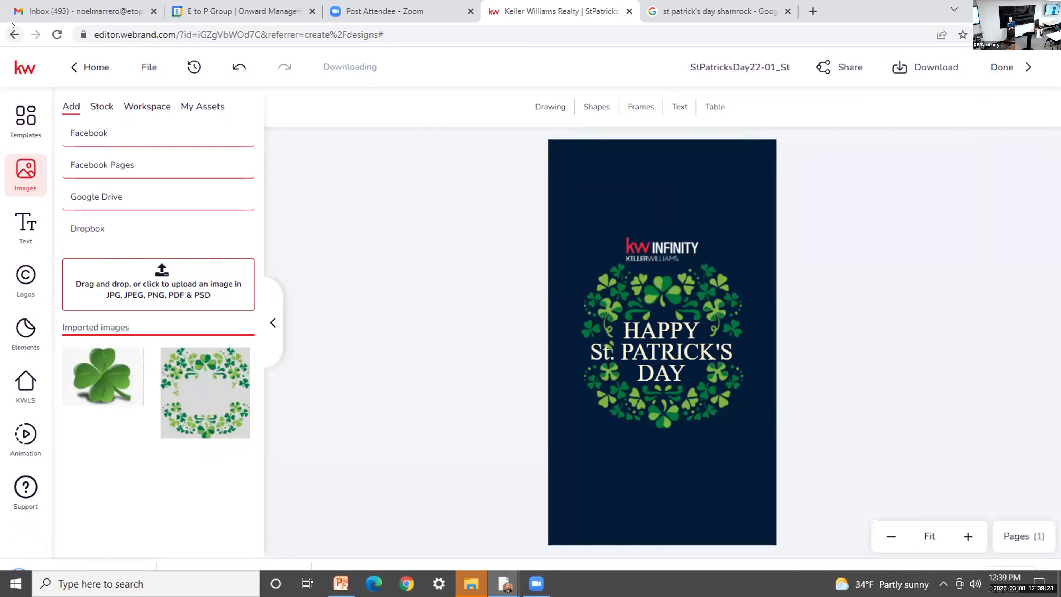
# Leave the story editor and return to the Command Designs page
pyautogui.click(77, 76)
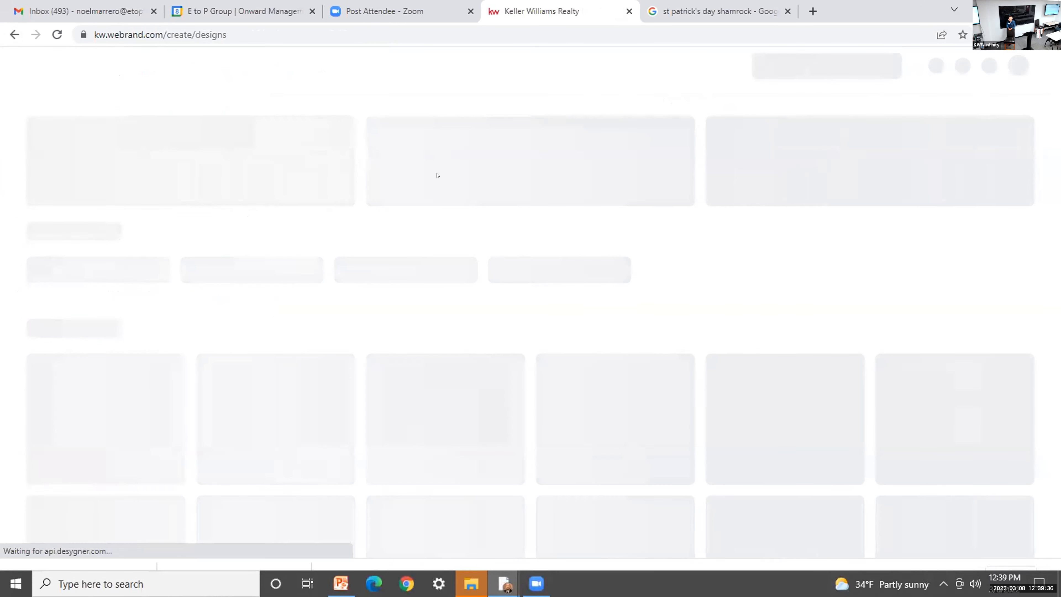
pyautogui.click(13, 35)
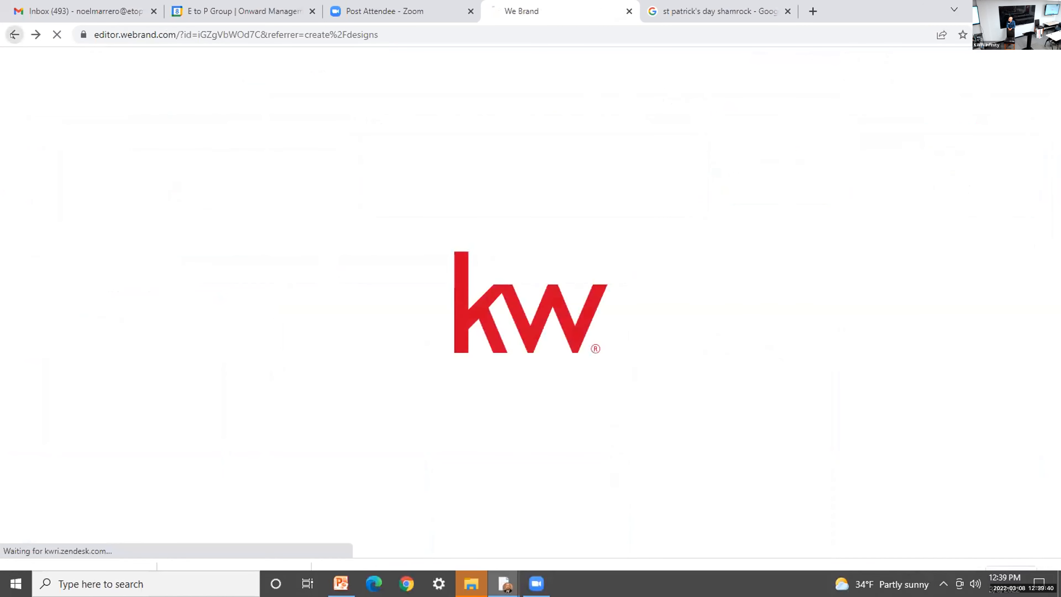
pyautogui.click(14, 35)
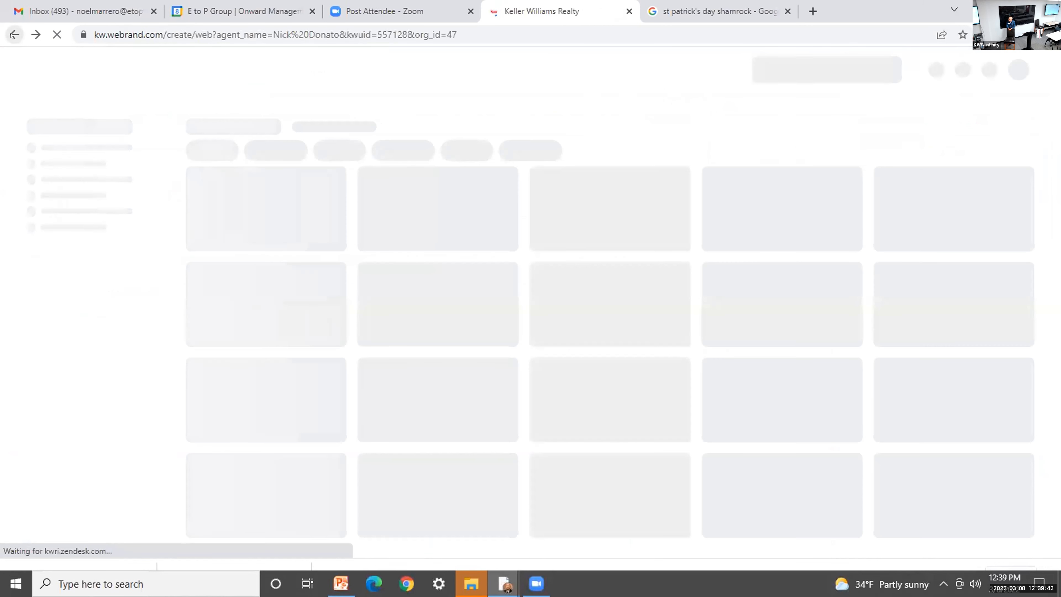
pyautogui.click(12, 34)
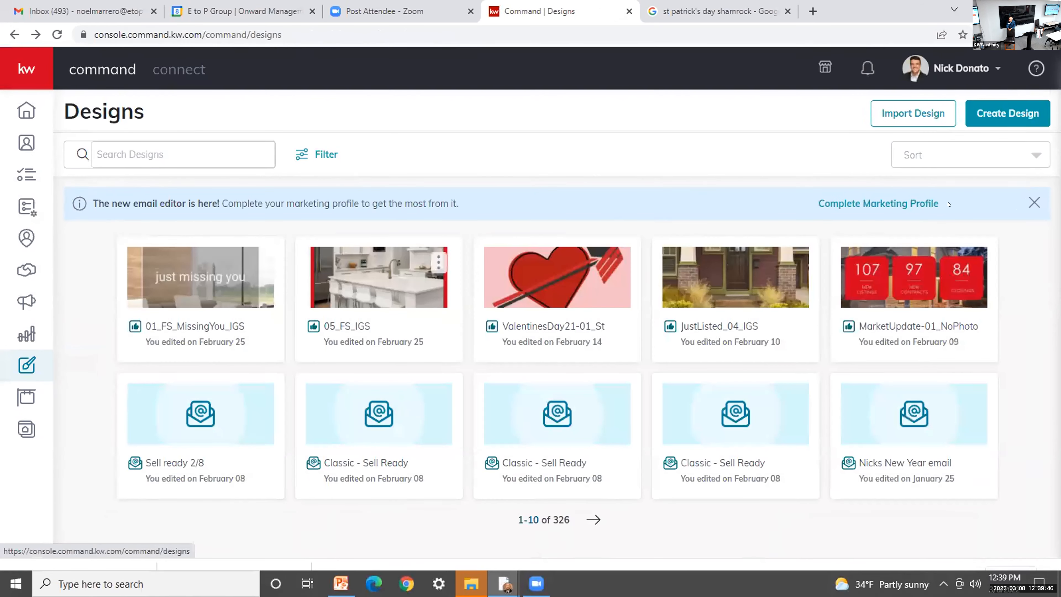
# Start a new email design based on the KW Templates
pyautogui.click(999, 112)
pyautogui.click(406, 282)
pyautogui.click(677, 389)
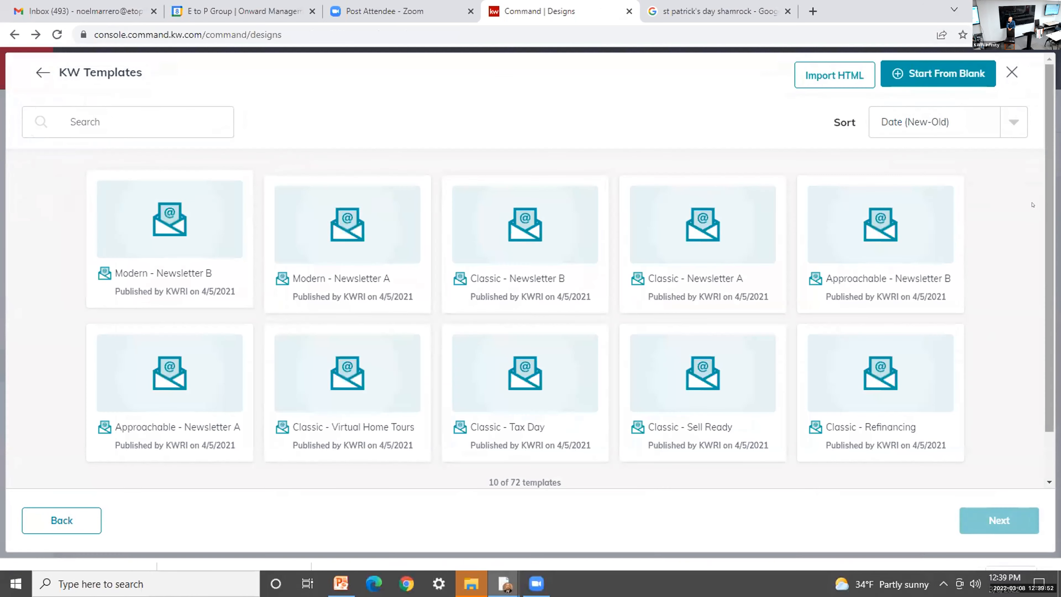
# Browse the KW email templates, loading further batches, to look for one suited to a holiday greeting
pyautogui.scroll(-1, 1033, 205)
pyautogui.click(553, 460)
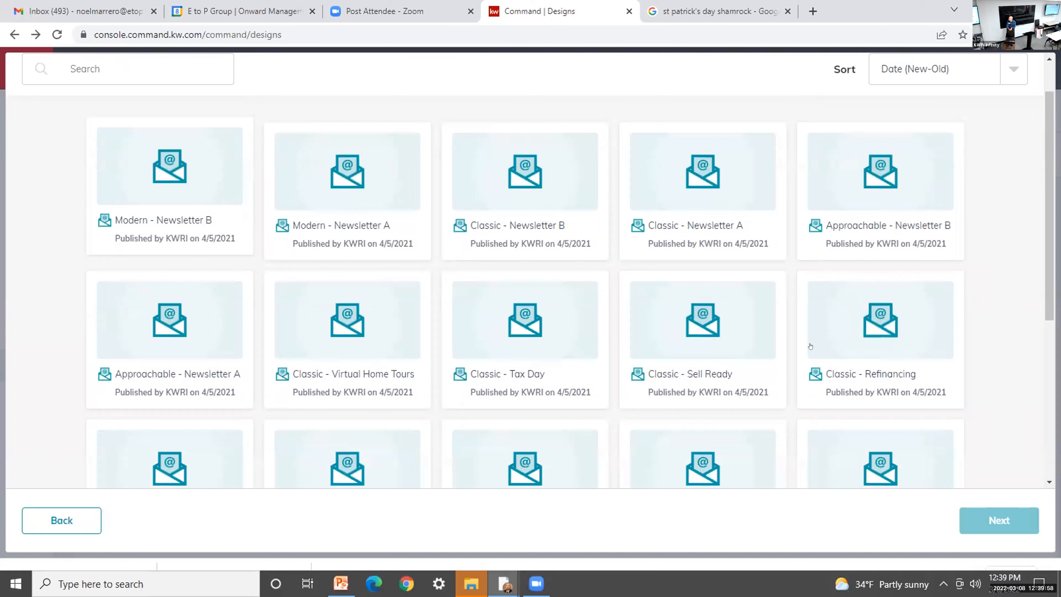
pyautogui.scroll(-1, 1050, 209)
pyautogui.scroll(-6, 878, 326)
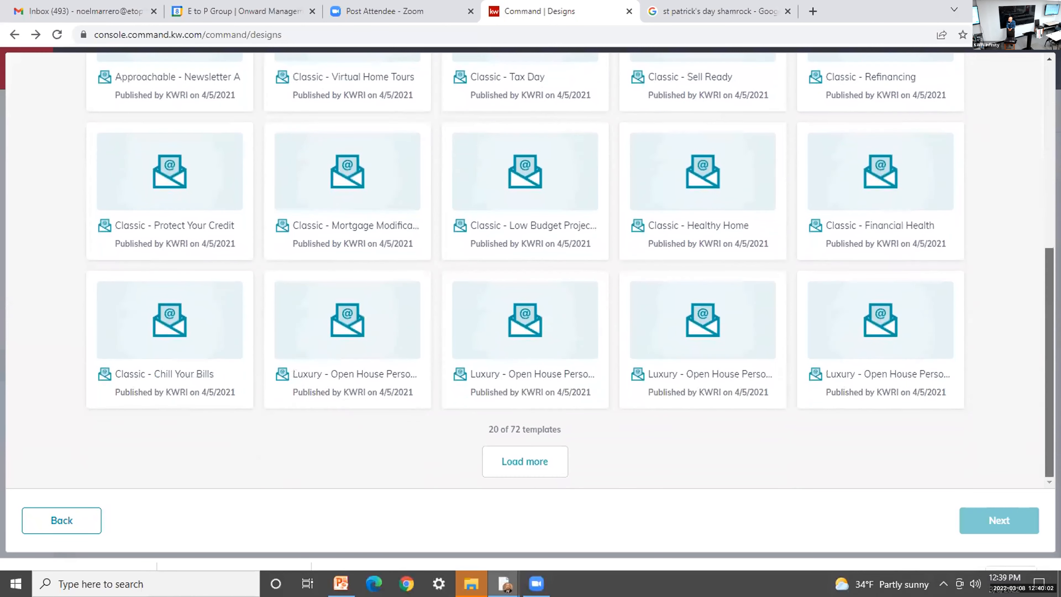
pyautogui.click(536, 461)
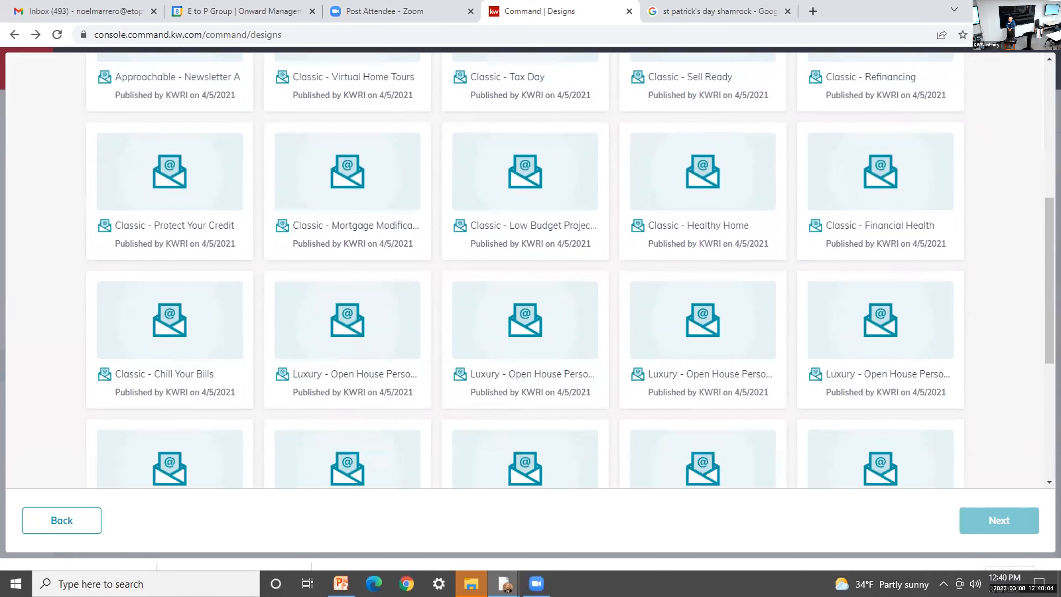
pyautogui.scroll(-7, 1042, 374)
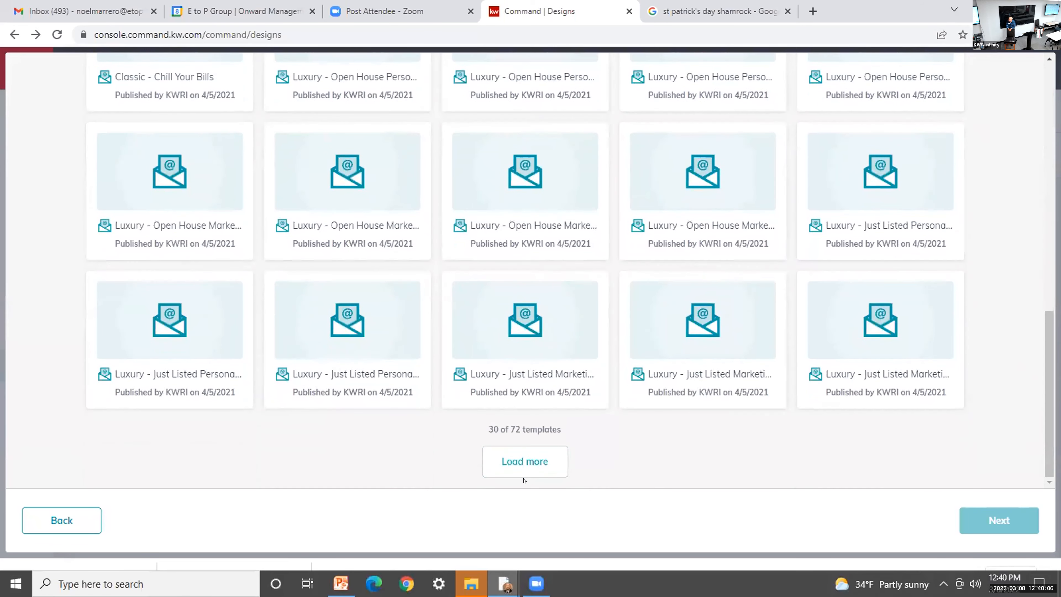
pyautogui.click(523, 469)
pyautogui.scroll(-7, 1043, 247)
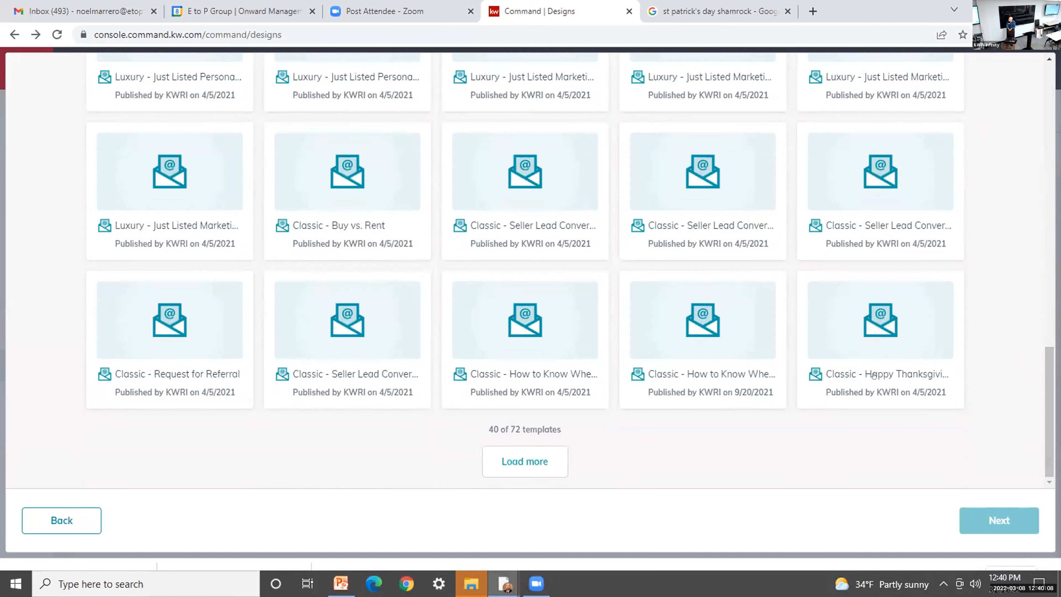
pyautogui.click(523, 468)
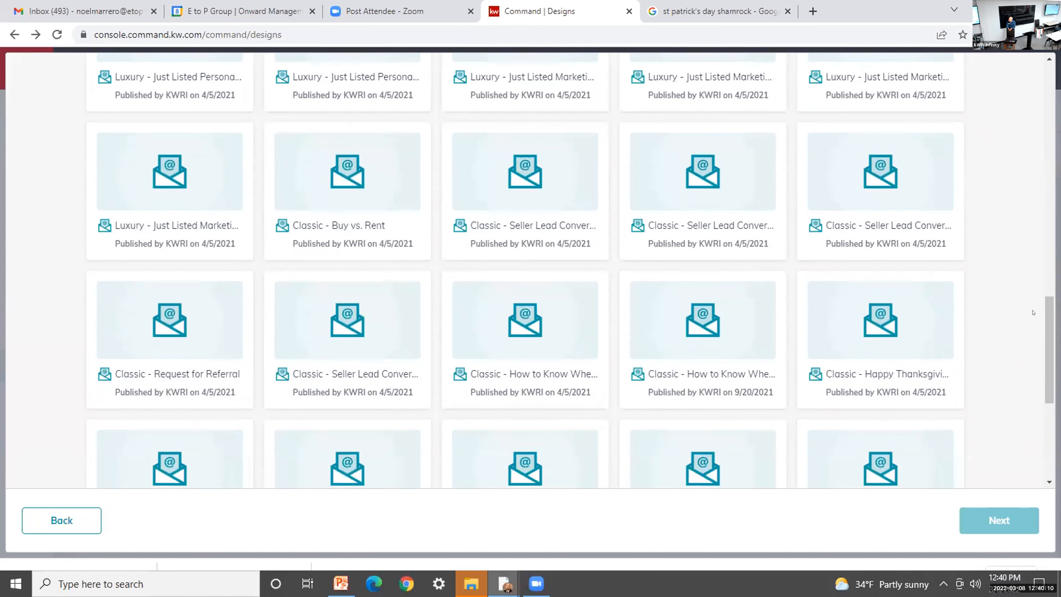
pyautogui.scroll(-7, 1043, 343)
pyautogui.click(523, 461)
pyautogui.scroll(-2, 1049, 389)
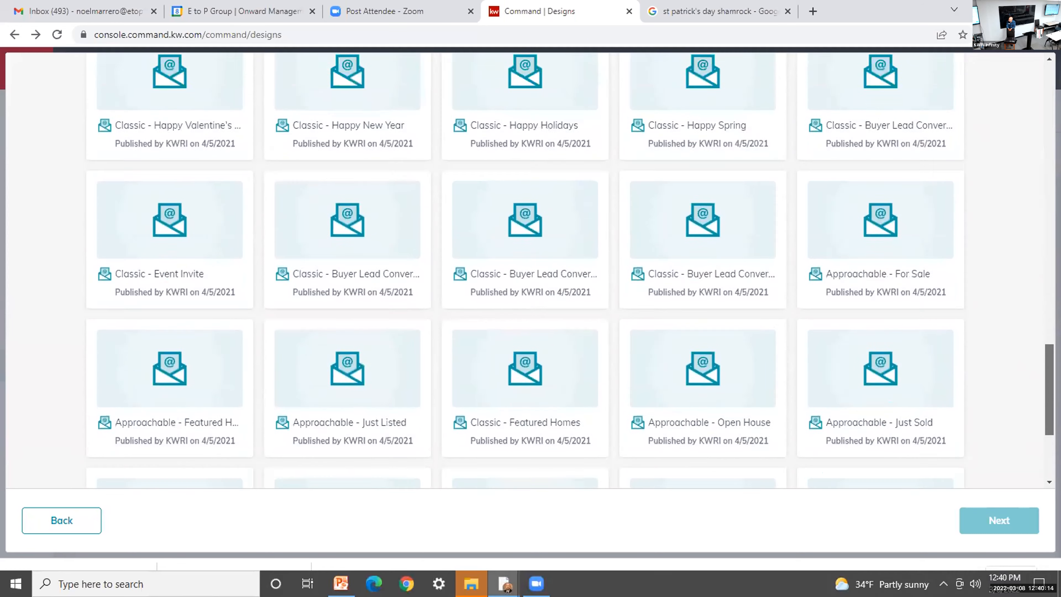
pyautogui.scroll(-4, 570, 271)
pyautogui.scroll(-1, 570, 272)
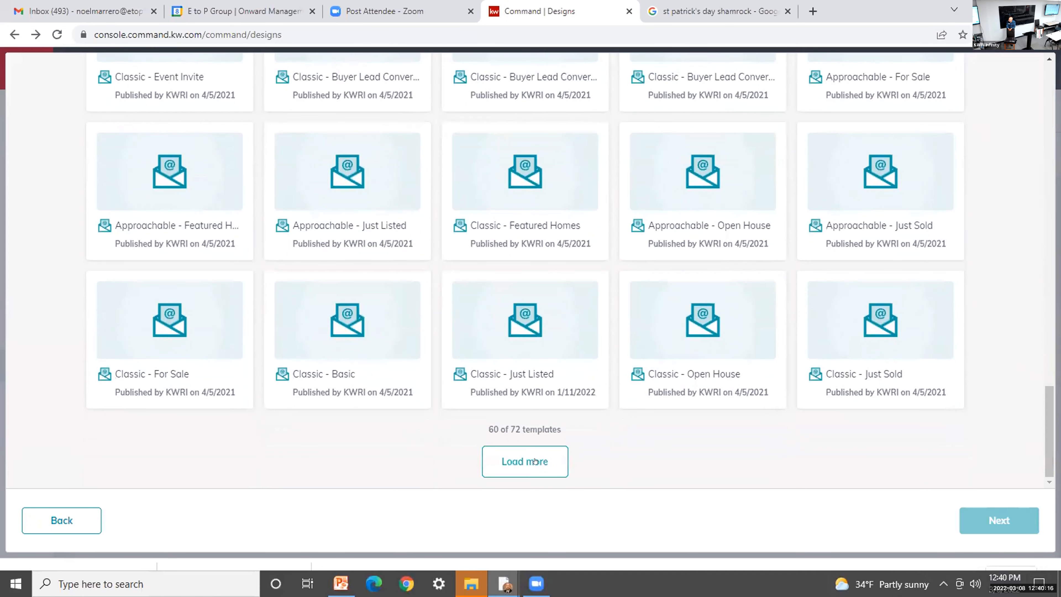
pyautogui.click(525, 460)
pyautogui.scroll(-7, 571, 271)
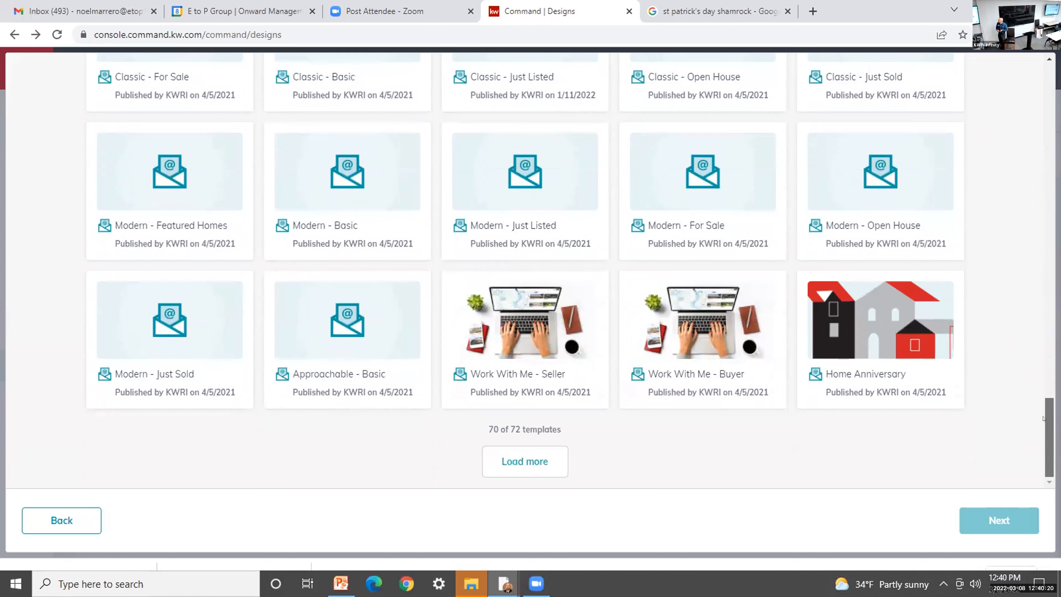
# Choose the "Classic - Happy Spring" email template and open it in the email editor
pyautogui.scroll(9, 1034, 355)
pyautogui.scroll(5, 1033, 354)
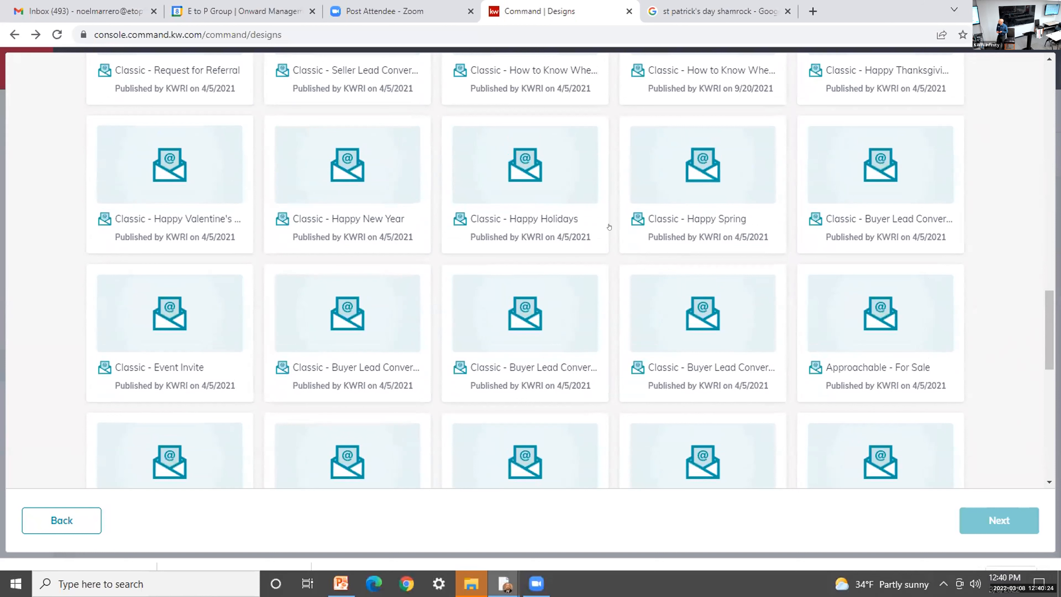
pyautogui.click(726, 166)
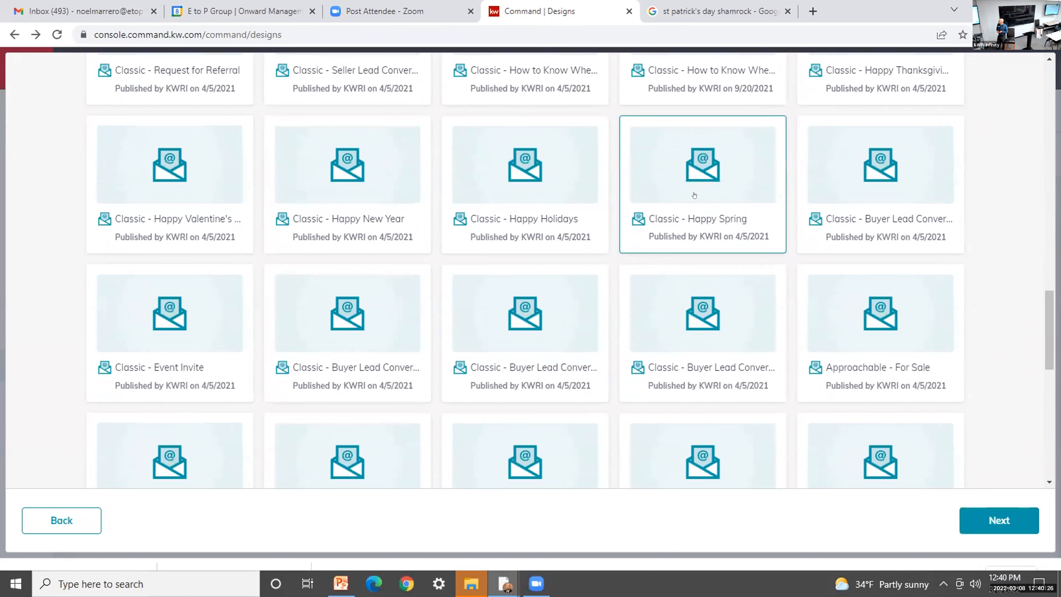
pyautogui.click(1000, 521)
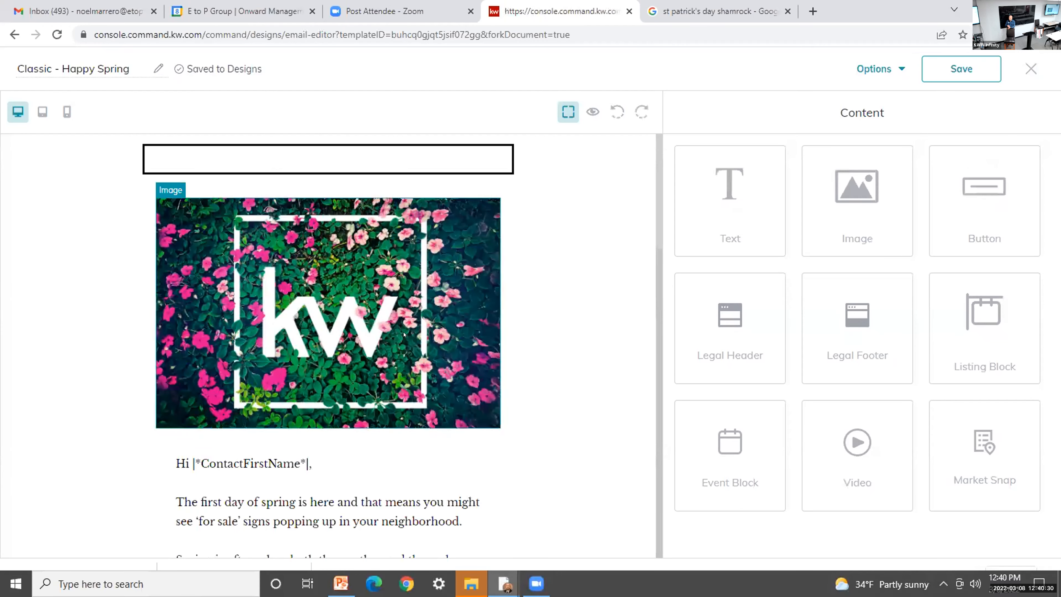
# Open the email's flower header image for replacement and upload the downloaded St. Patrick's Day story JPEG
pyautogui.scroll(-10, 435, 300)
pyautogui.scroll(-10, 449, 386)
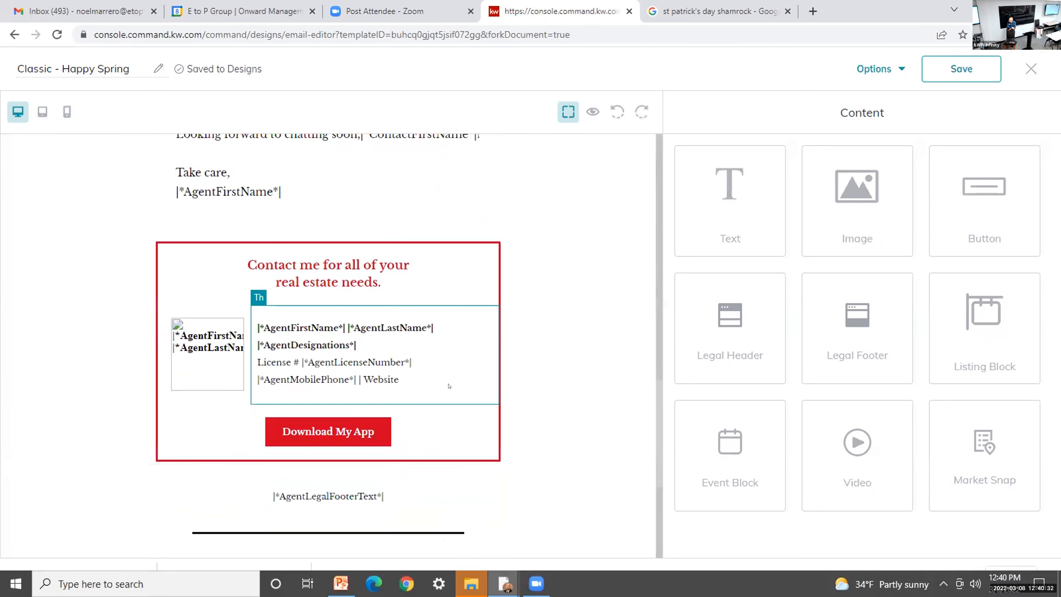
pyautogui.scroll(20, 660, 459)
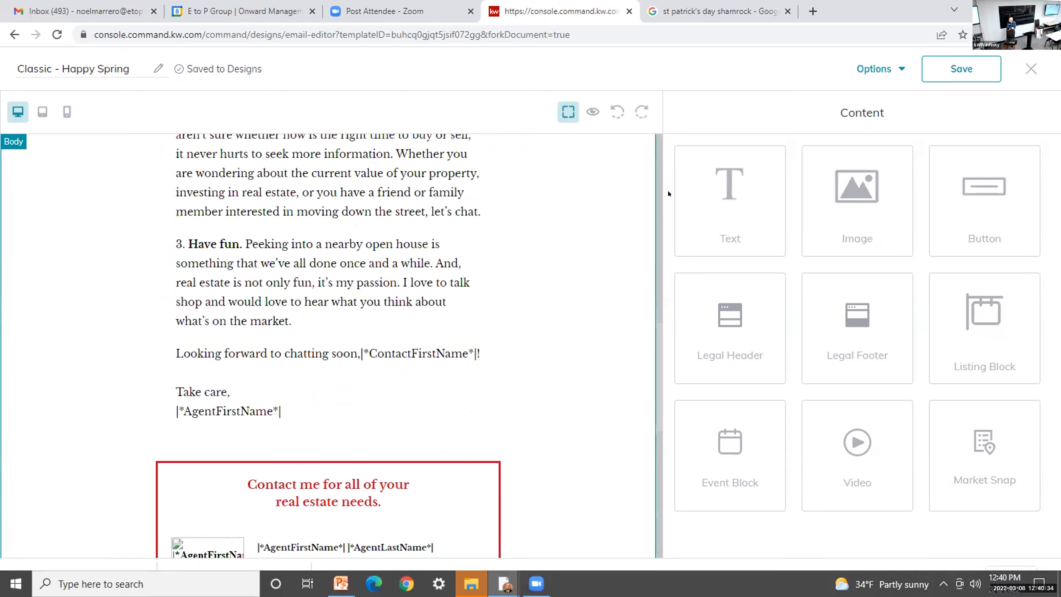
pyautogui.click(438, 259)
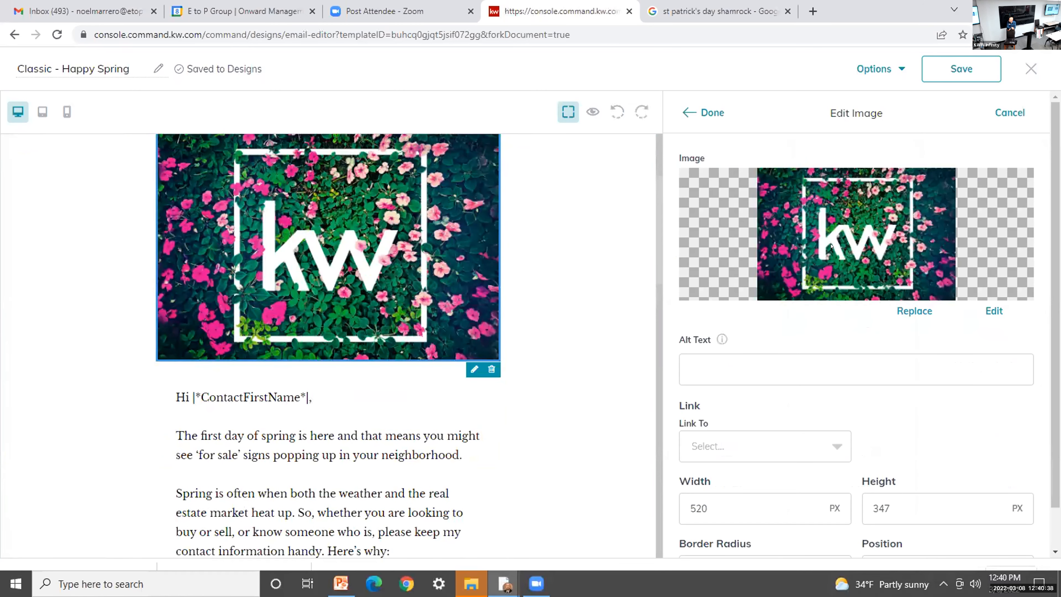
pyautogui.click(908, 309)
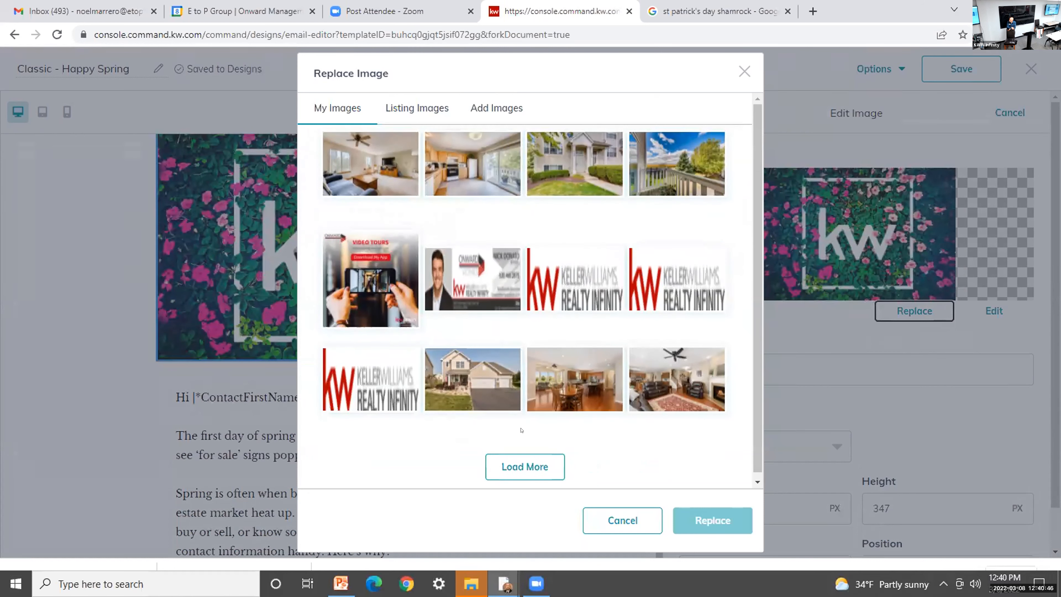
pyautogui.click(523, 468)
pyautogui.click(473, 103)
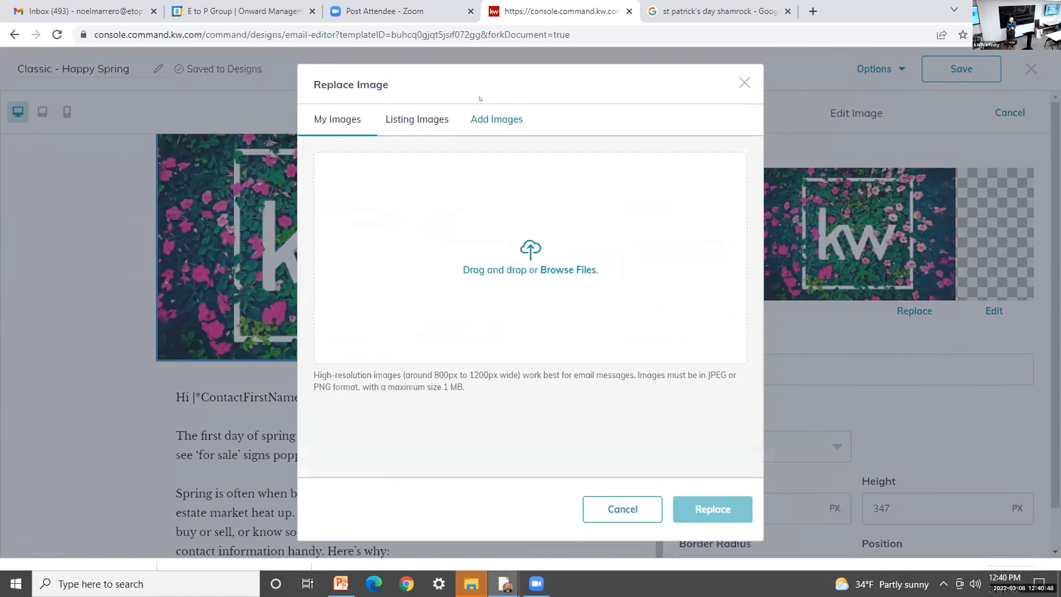
pyautogui.moveTo(247, 354); pyautogui.dragTo(450, 260)
pyautogui.click(393, 454)
pyautogui.scroll(-3, 393, 454)
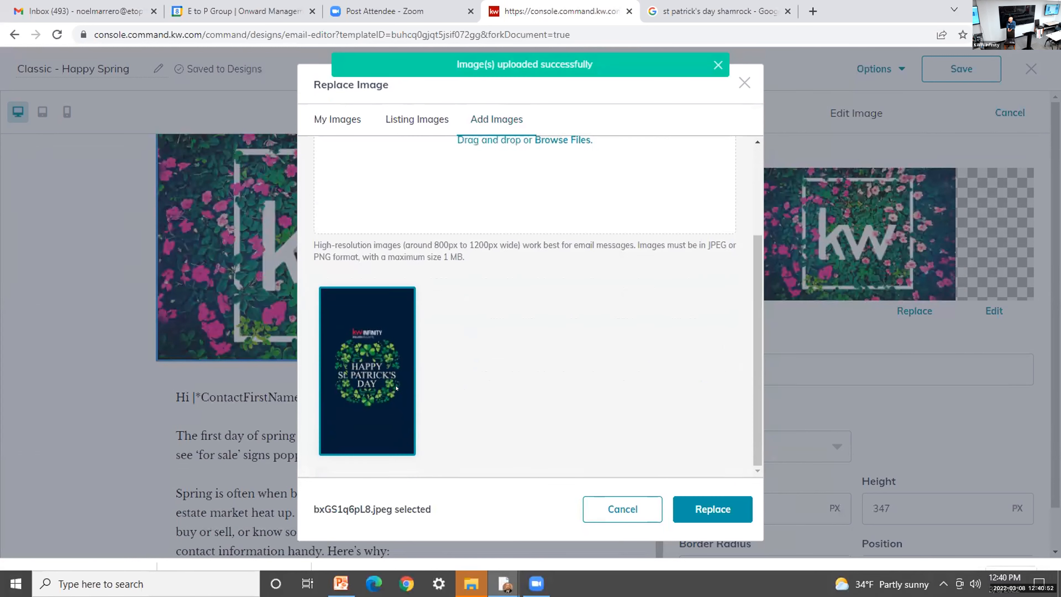
# Replace the flower header image with the uploaded St. Patrick's Day picture and finish editing the image
pyautogui.click(713, 509)
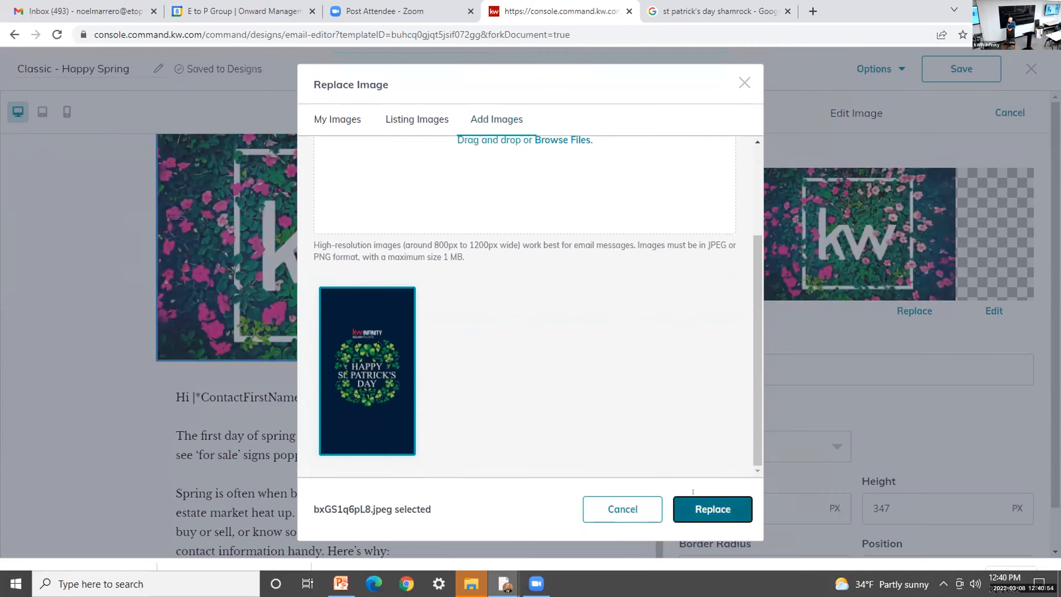
pyautogui.click(918, 310)
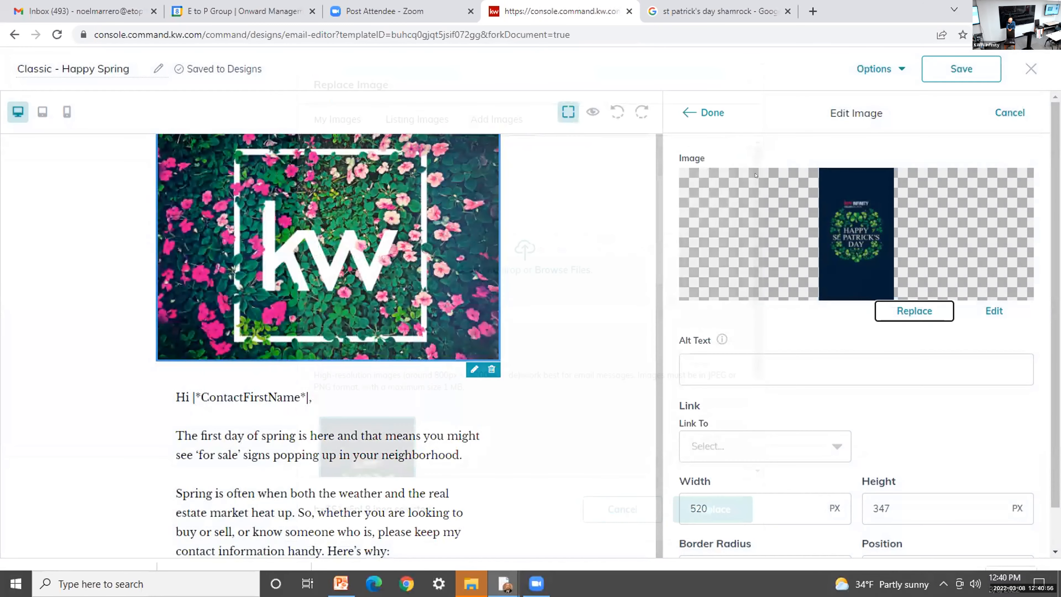
pyautogui.click(700, 508)
pyautogui.click(713, 111)
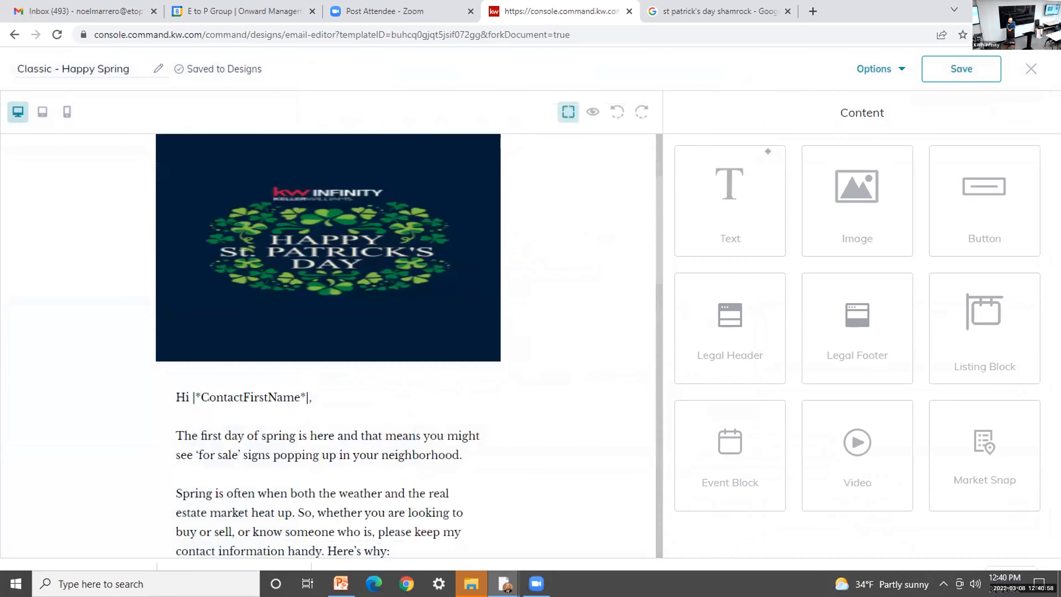
# Review the new header image with its settings, the market center logo area and the spring-themed body text of the email
pyautogui.click(436, 227)
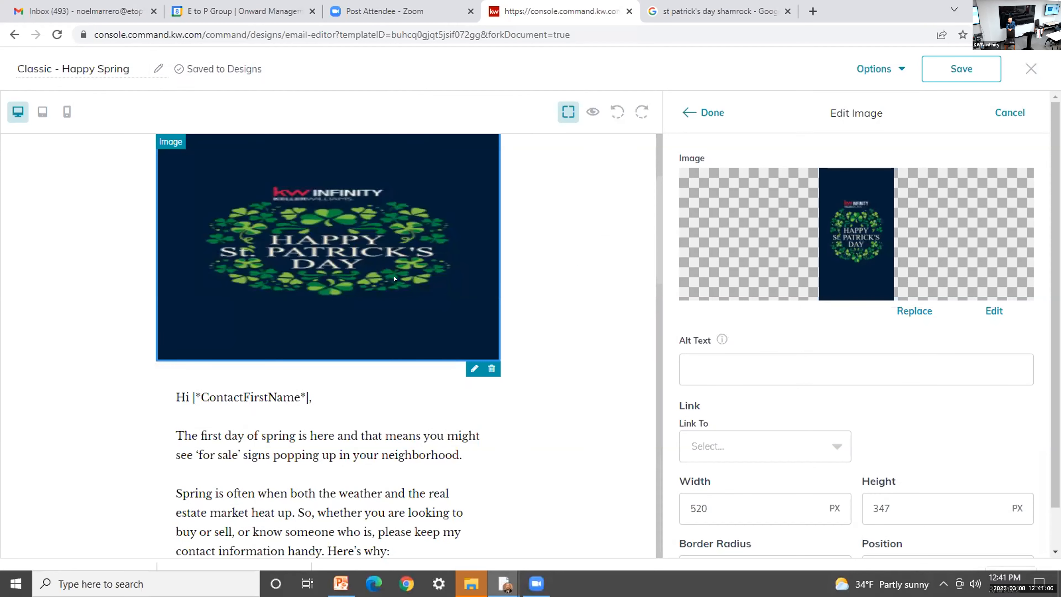
pyautogui.scroll(-3, 288, 172)
pyautogui.scroll(5, 333, 249)
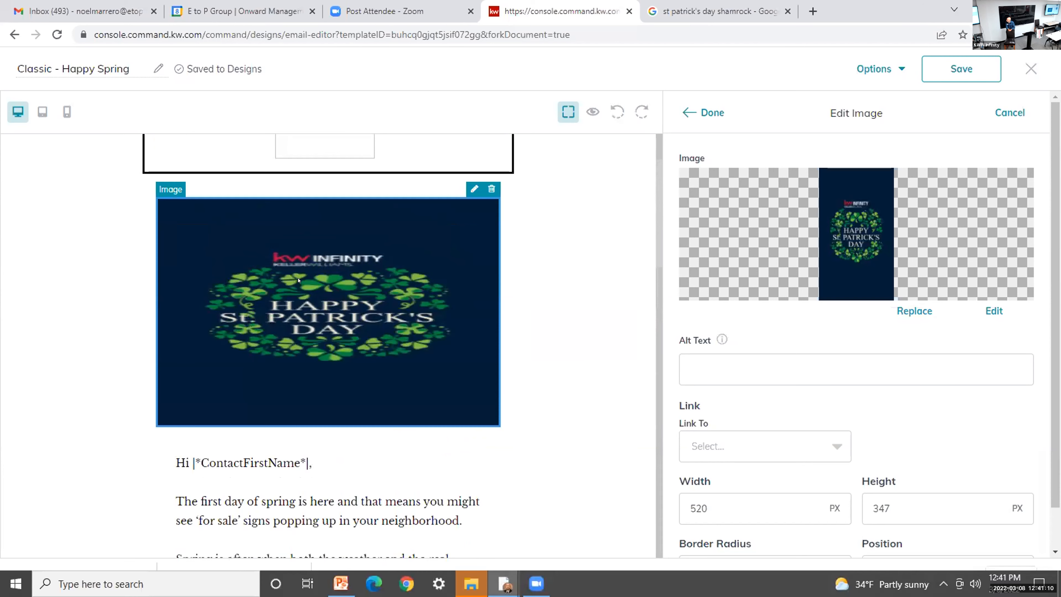
pyautogui.scroll(-8, 299, 280)
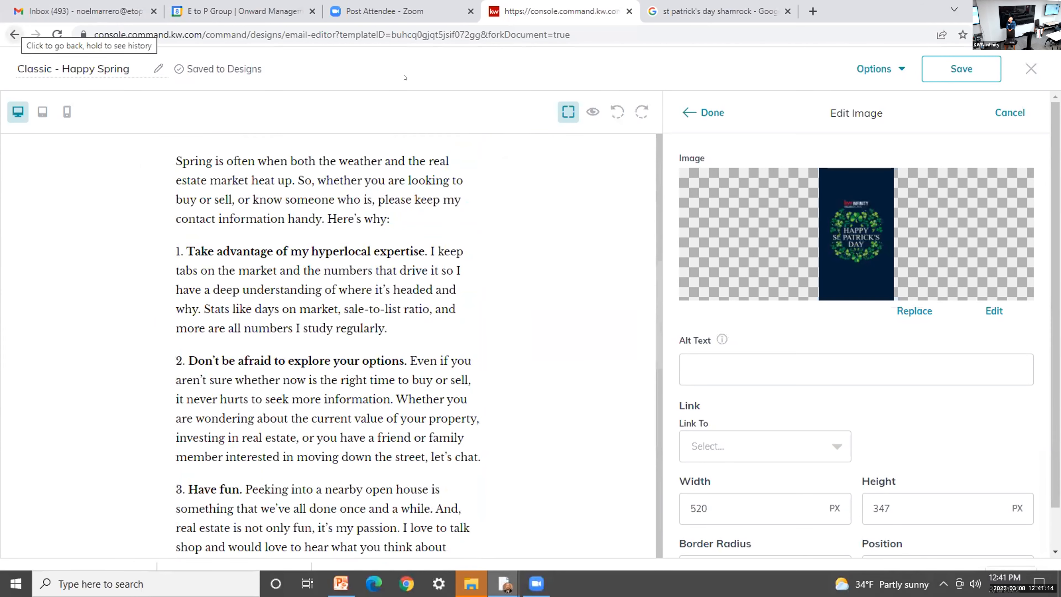
pyautogui.scroll(10, 568, 277)
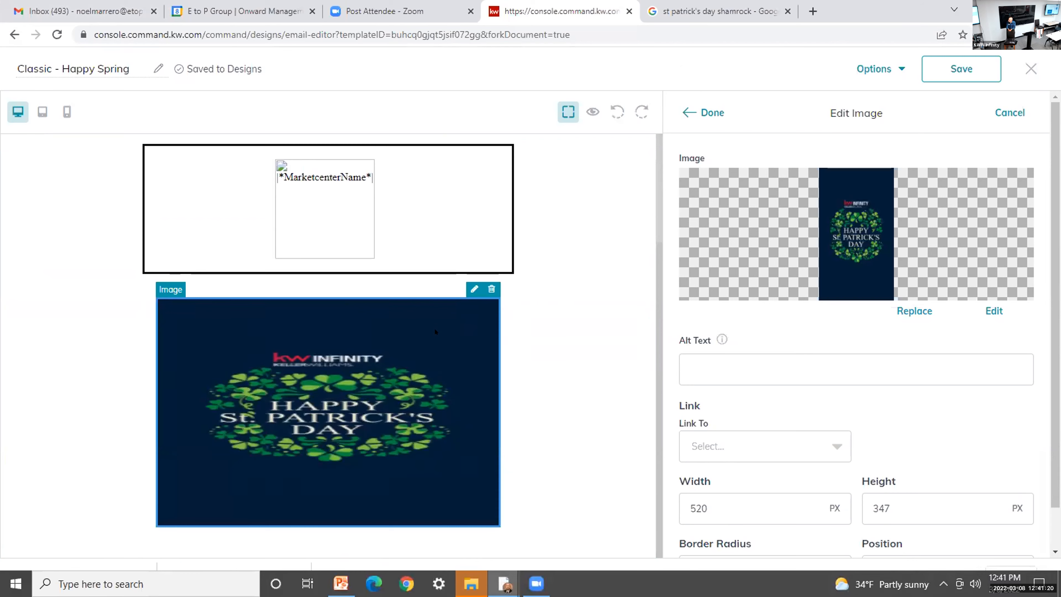
pyautogui.scroll(-4, 435, 328)
pyautogui.scroll(-1, 439, 342)
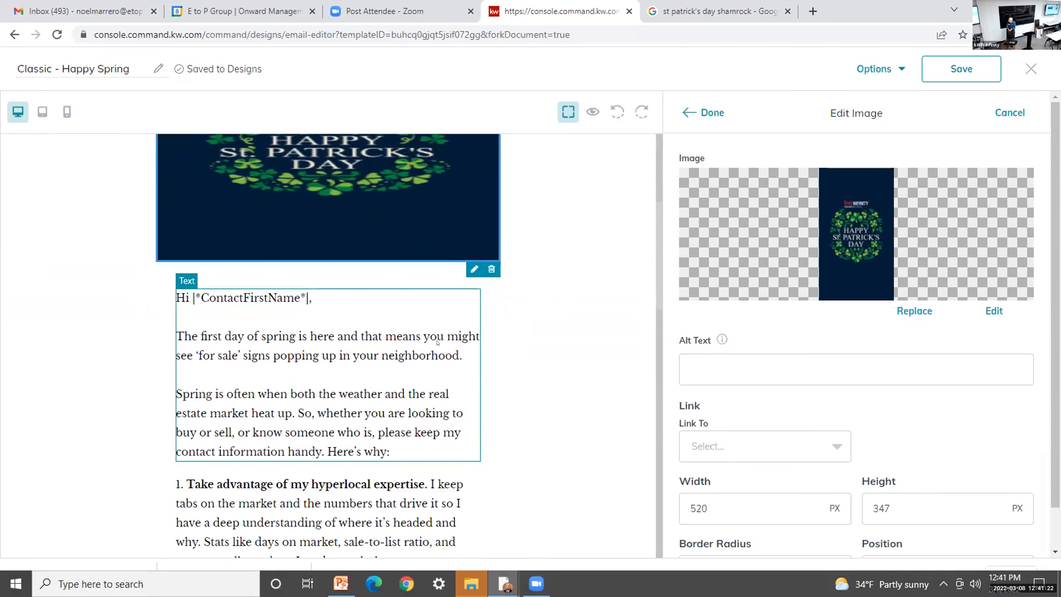
pyautogui.scroll(5, 437, 345)
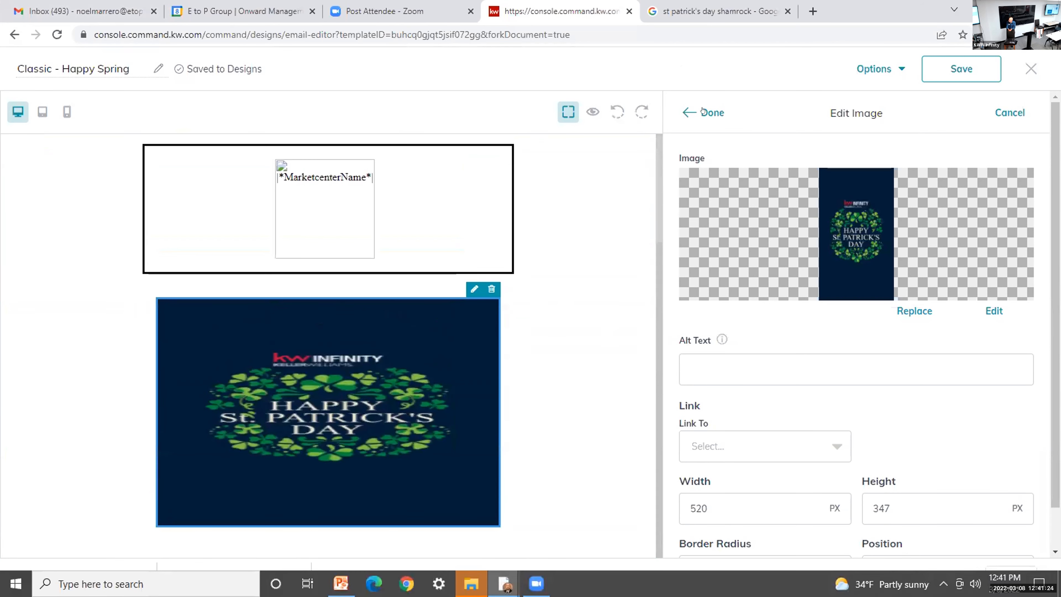
pyautogui.click(706, 112)
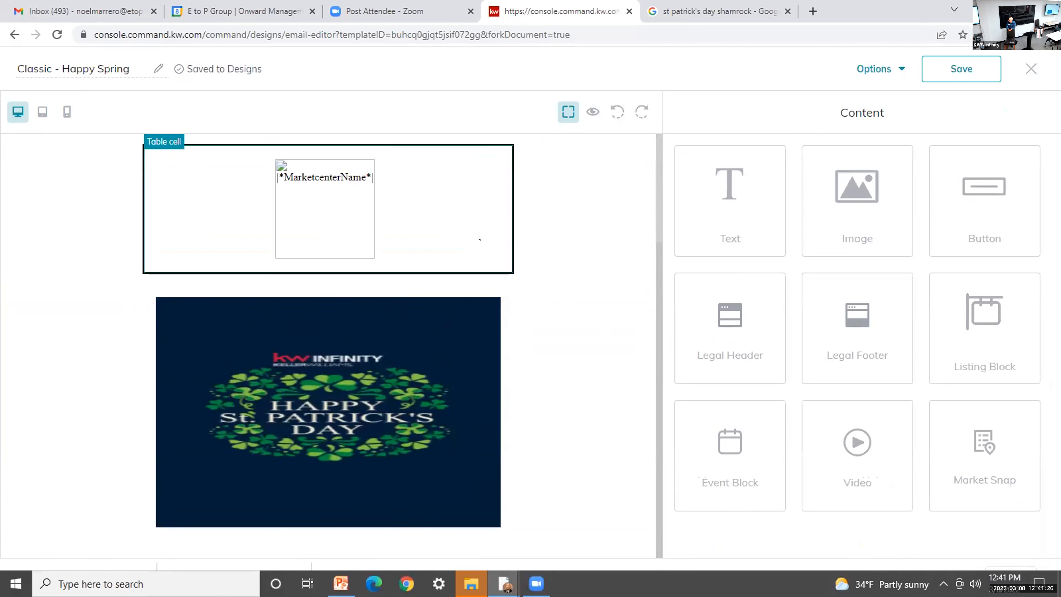
# Try to replace the contact first-name placeholder in the email greeting with a person's full name and filler text, and save the email
pyautogui.scroll(-4, 364, 321)
pyautogui.click(364, 321)
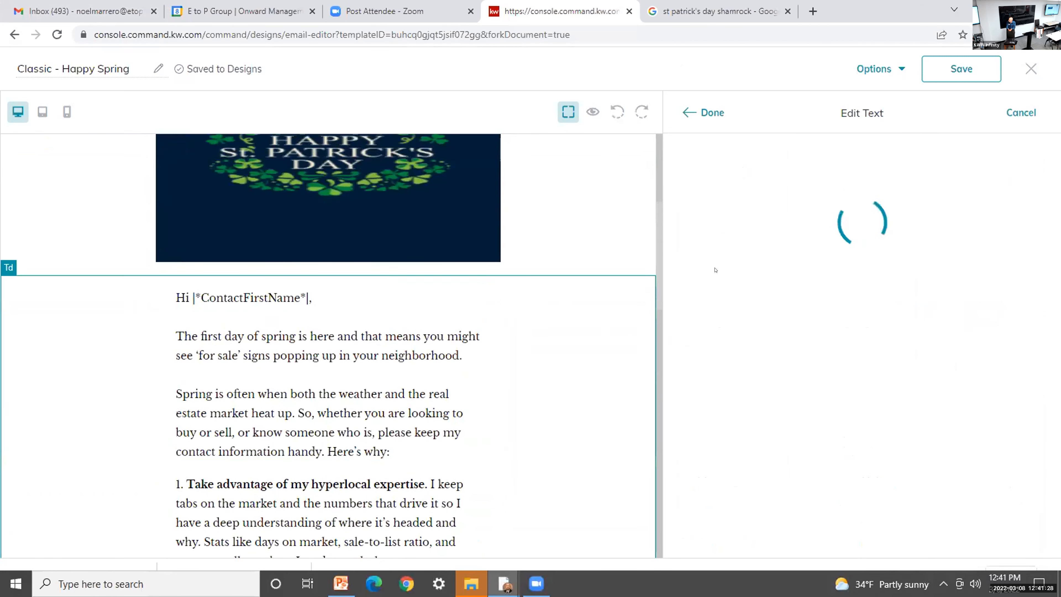
pyautogui.moveTo(694, 205); pyautogui.dragTo(790, 216)
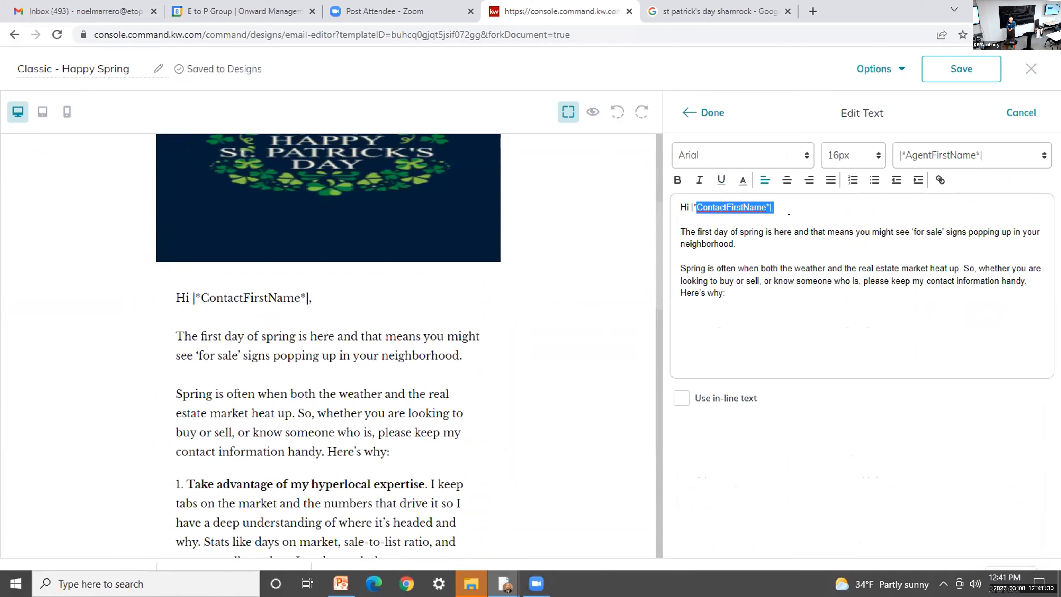
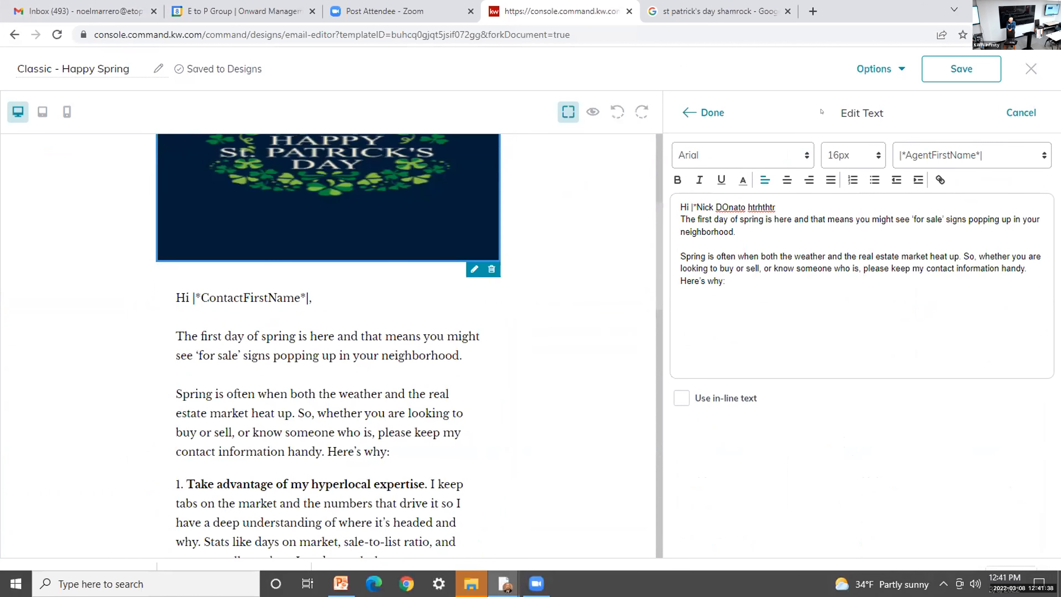
pyautogui.click(949, 70)
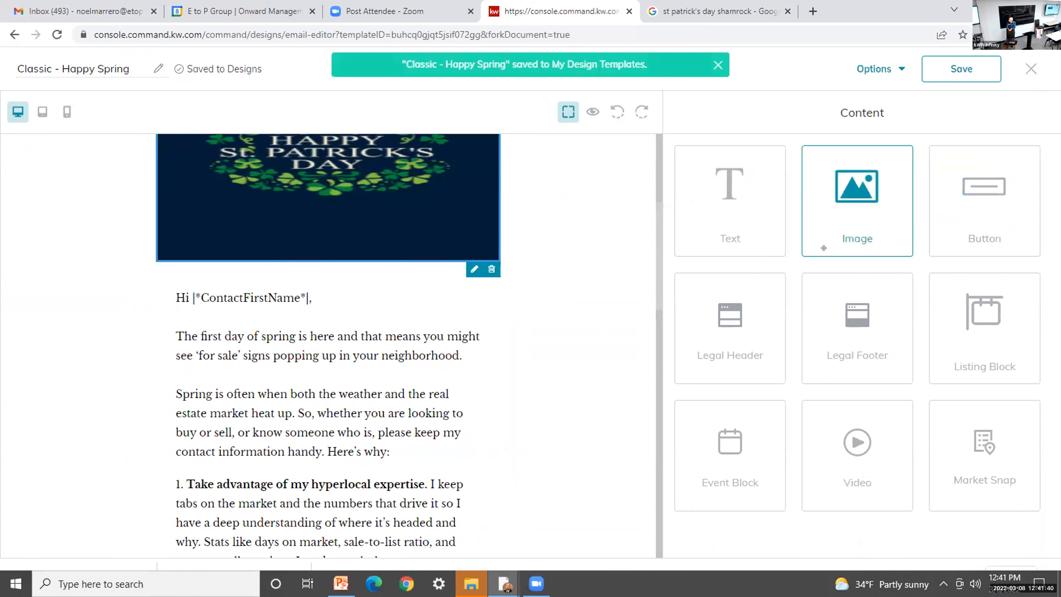
# Replace the contact first-name placeholder in the email greeting with the person's full name followed by "hghghgh", and apply the text edit
pyautogui.scroll(-1, 298, 293)
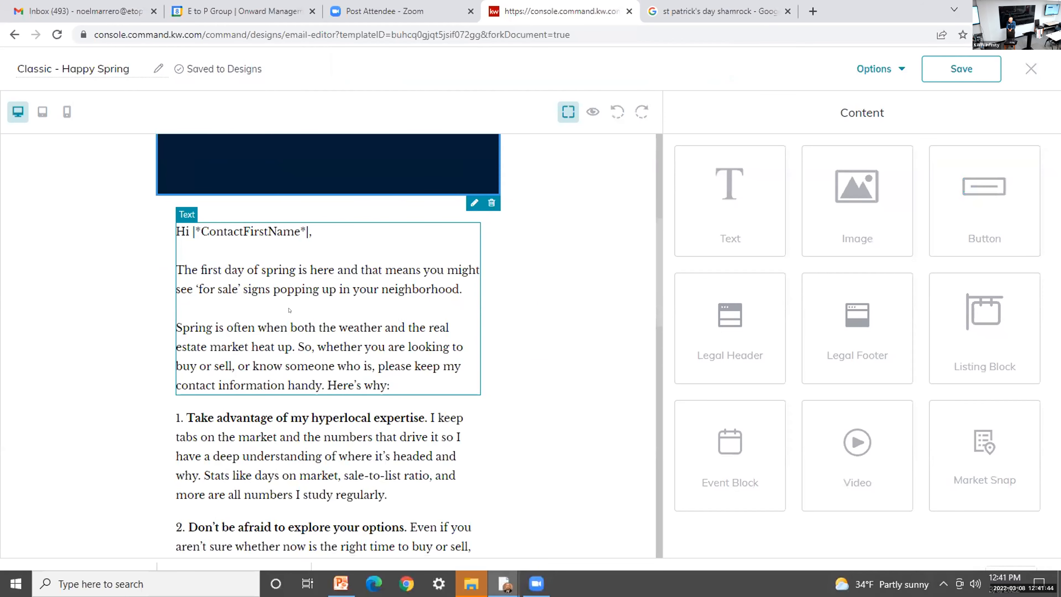
pyautogui.click(310, 331)
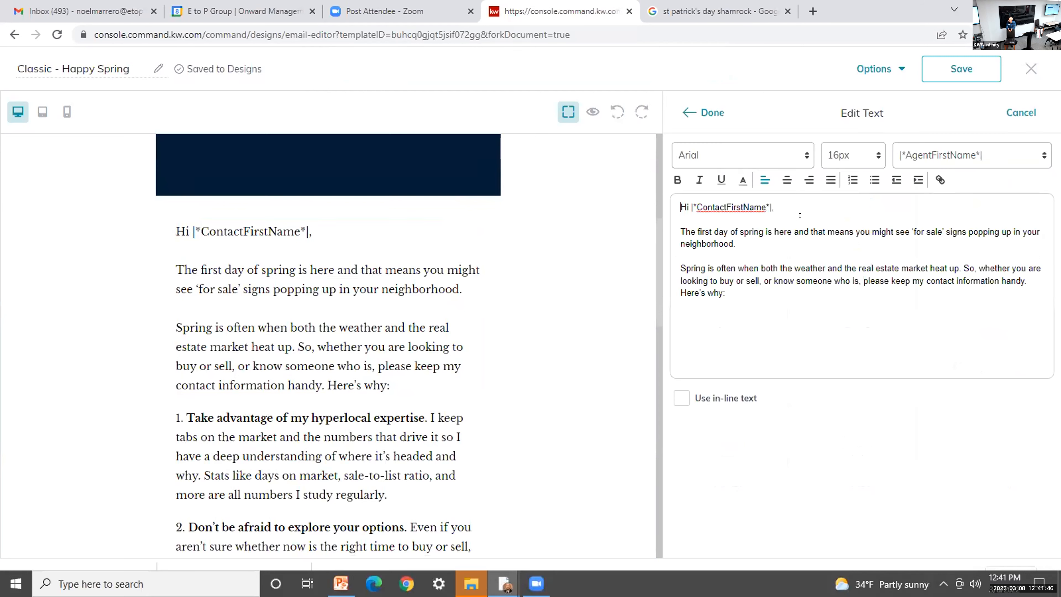
pyautogui.doubleClick(735, 207)
pyautogui.click(702, 110)
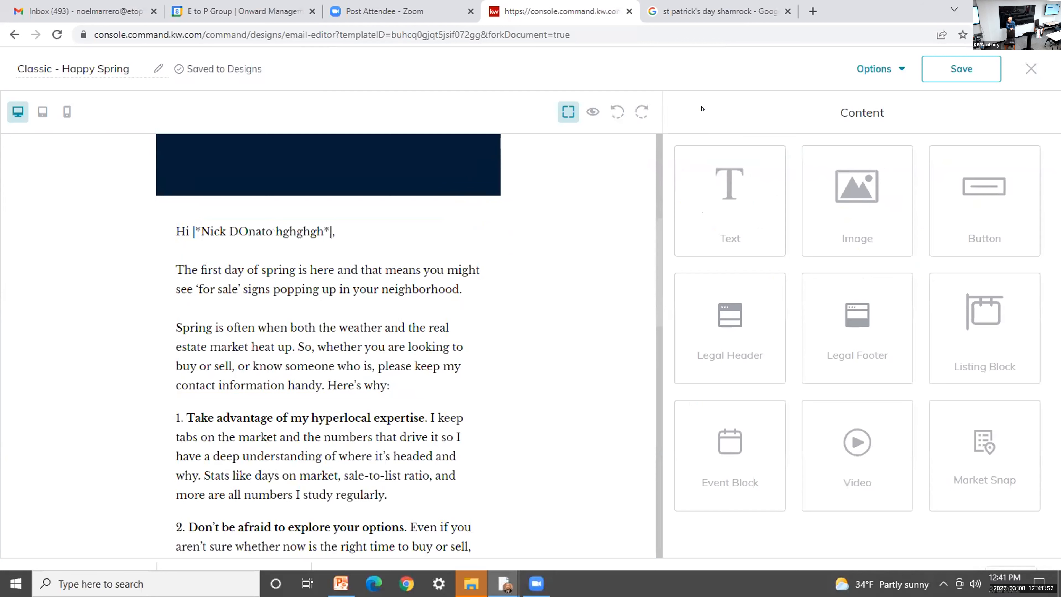
pyautogui.click(287, 236)
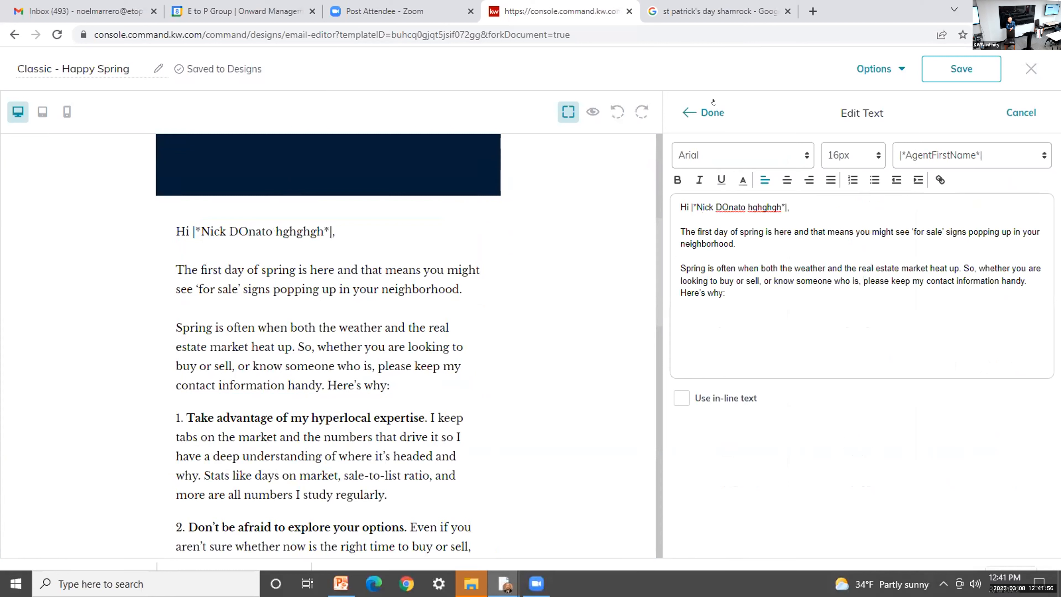
pyautogui.click(713, 110)
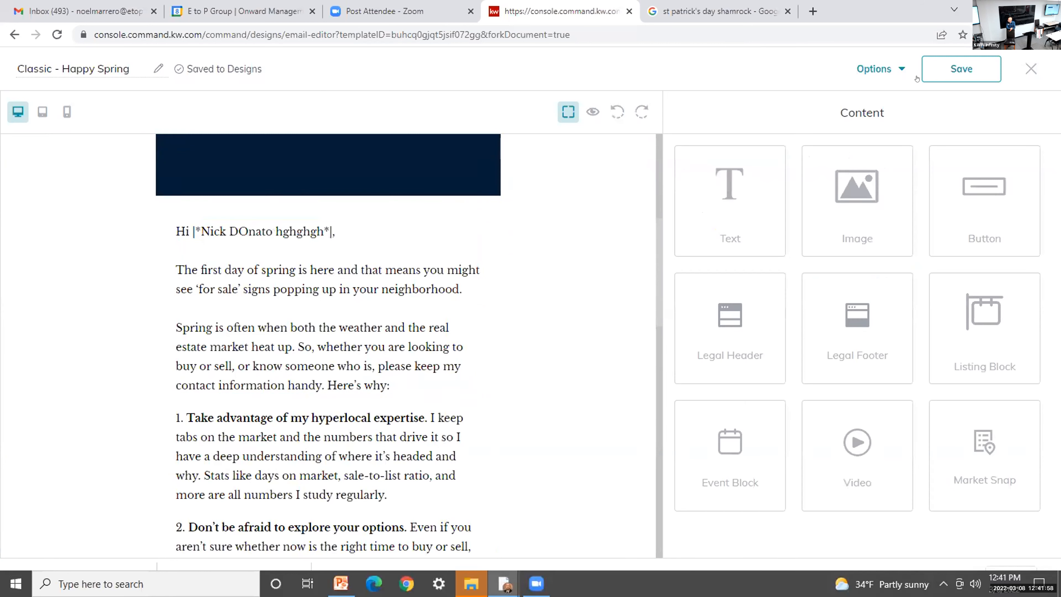
pyautogui.click(396, 268)
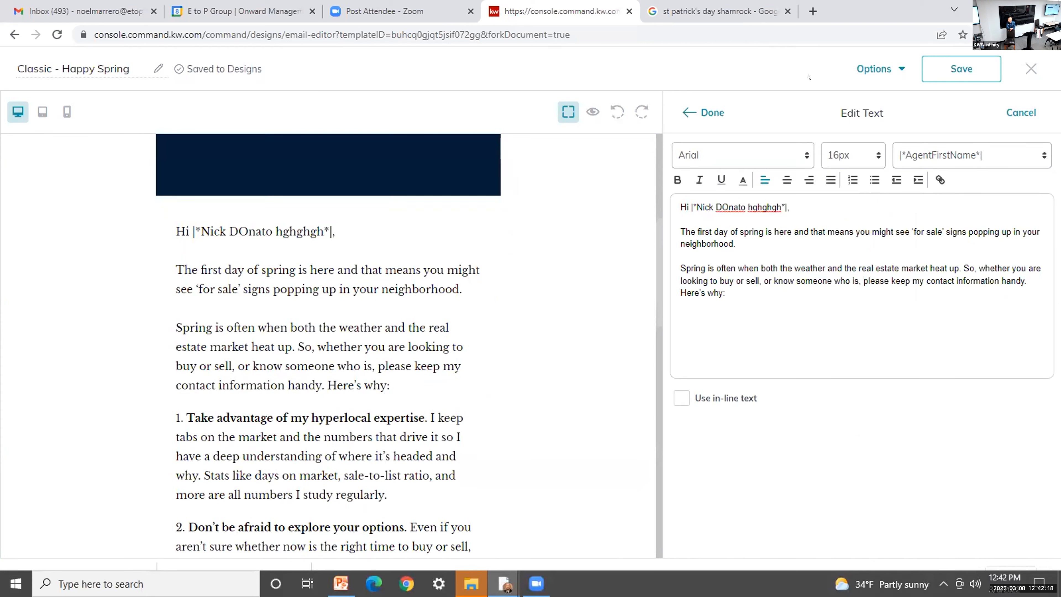
pyautogui.click(710, 112)
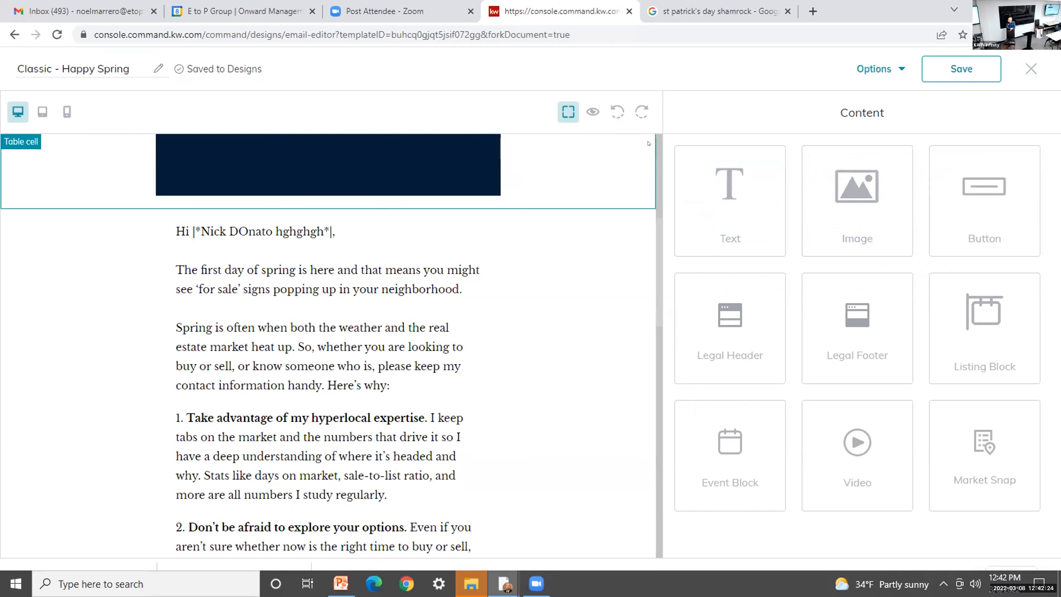
# Check the agent and market center placeholders throughout the email, and preview its logo, header image and greeting
pyautogui.moveTo(660, 247); pyautogui.dragTo(662, 489)
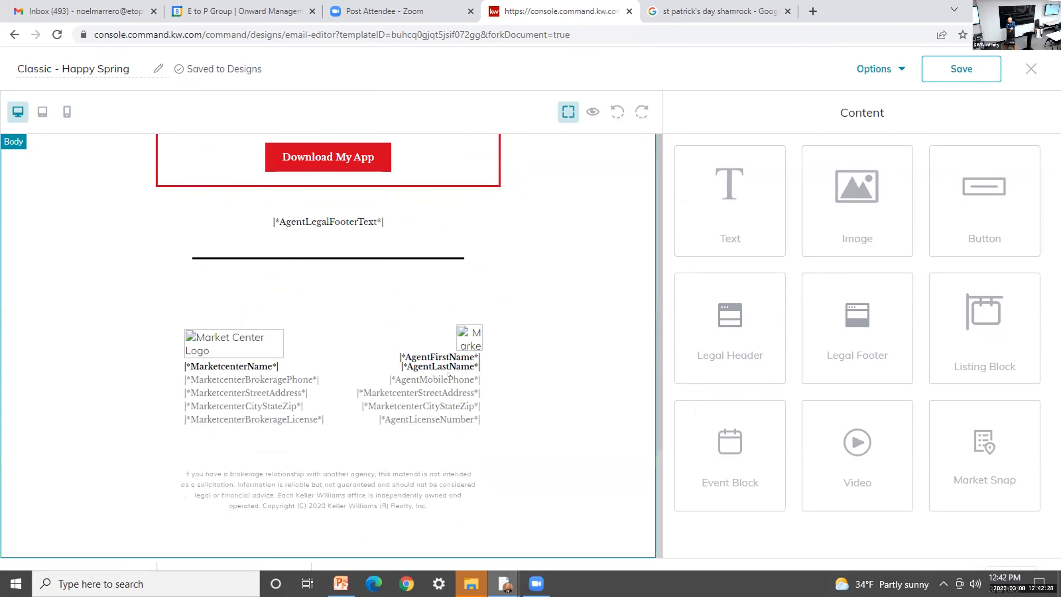
pyautogui.scroll(15, 650, 480)
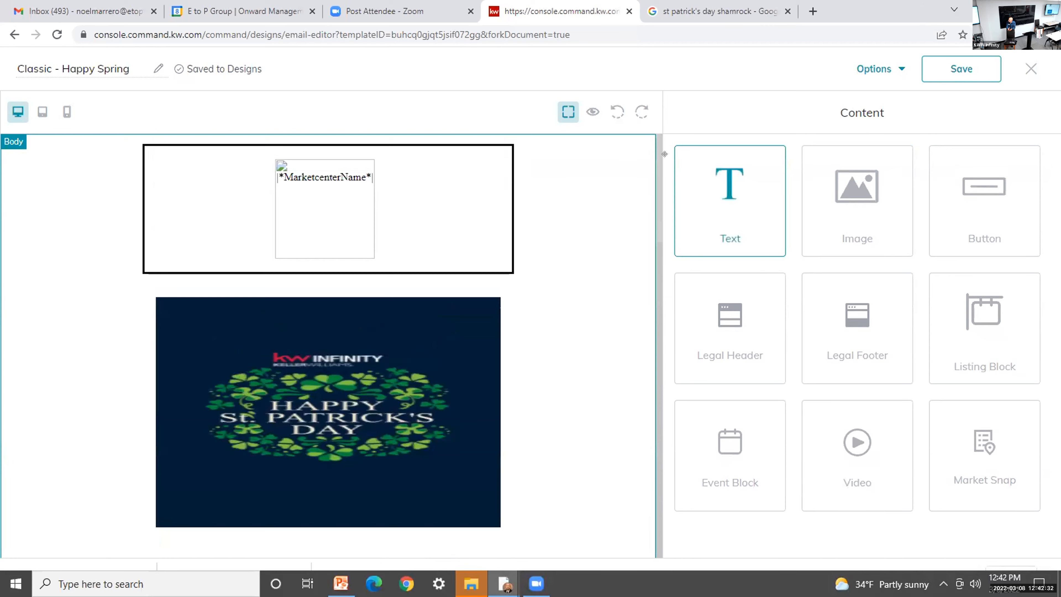
pyautogui.scroll(-10, 627, 354)
pyautogui.scroll(-5, 627, 354)
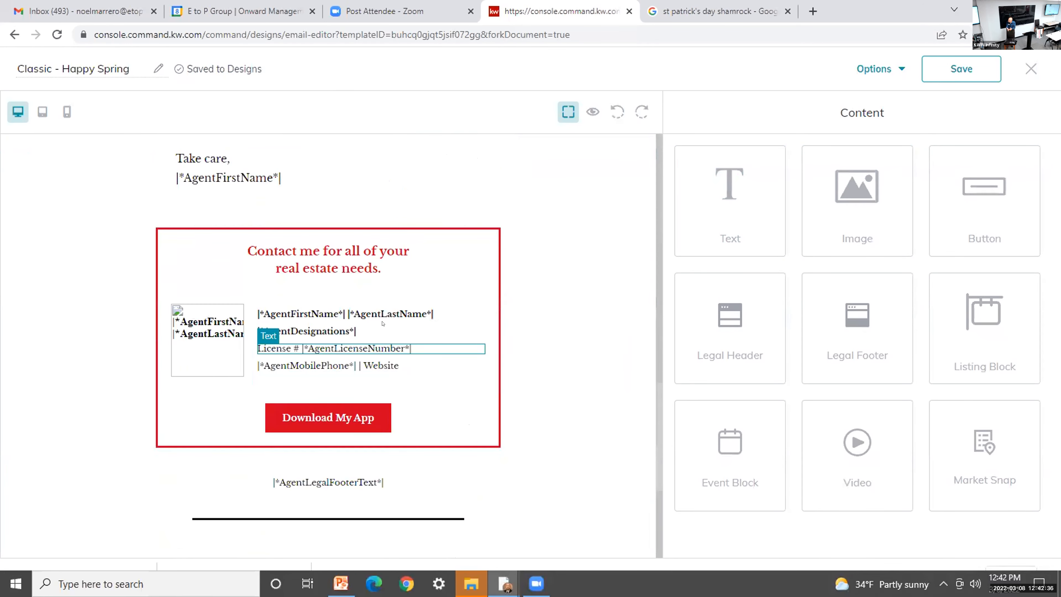
pyautogui.click(893, 68)
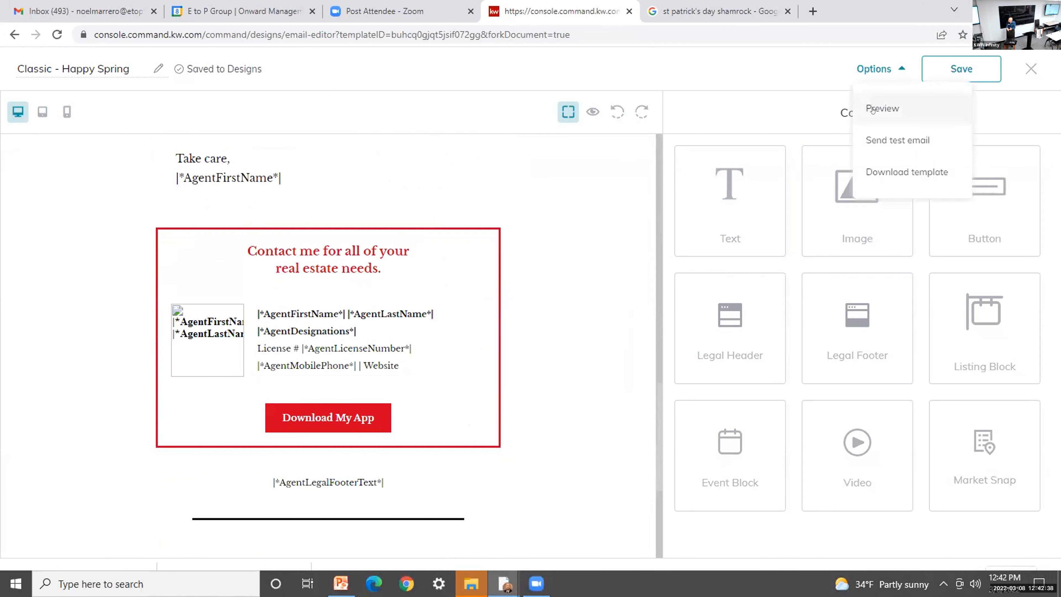
pyautogui.click(873, 109)
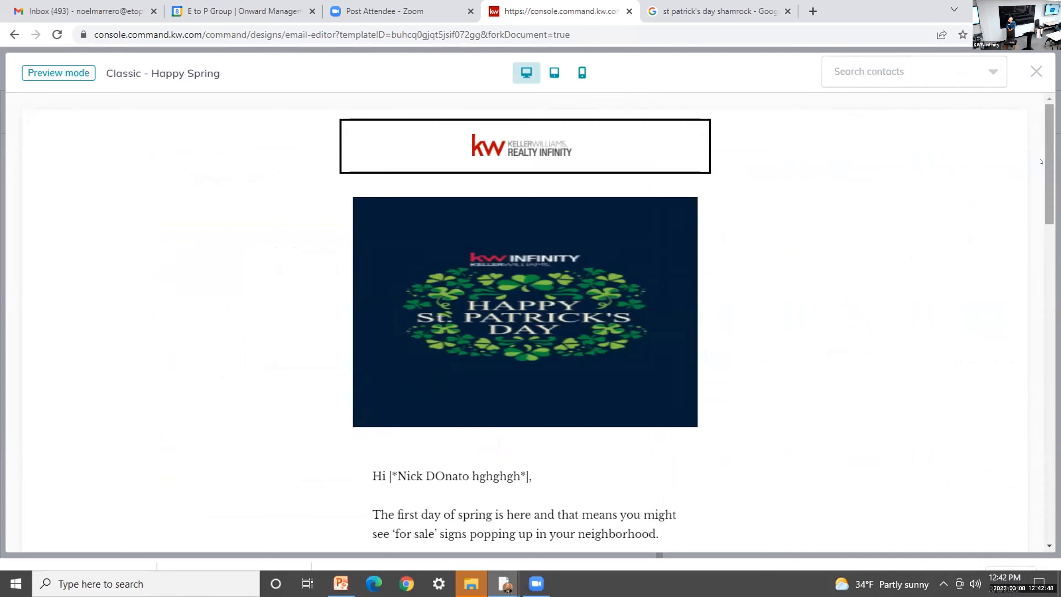
pyautogui.scroll(-1, 1051, 162)
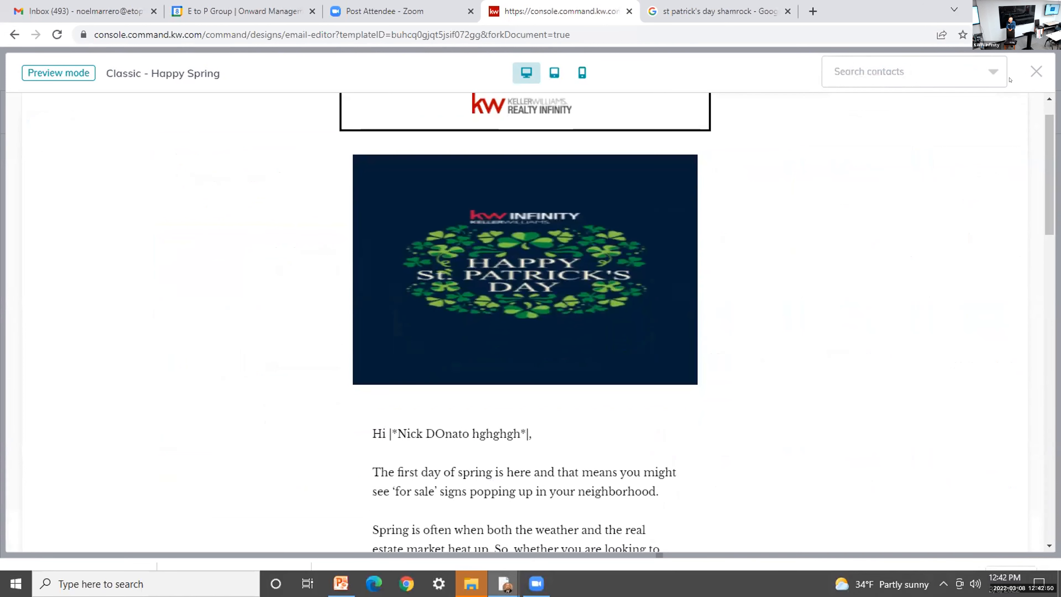
pyautogui.click(1036, 72)
# Preview the email again and examine its body text, legal text and footer with the market center and agent contact details
pyautogui.click(881, 69)
pyautogui.click(877, 109)
pyautogui.click(1035, 72)
pyautogui.click(877, 69)
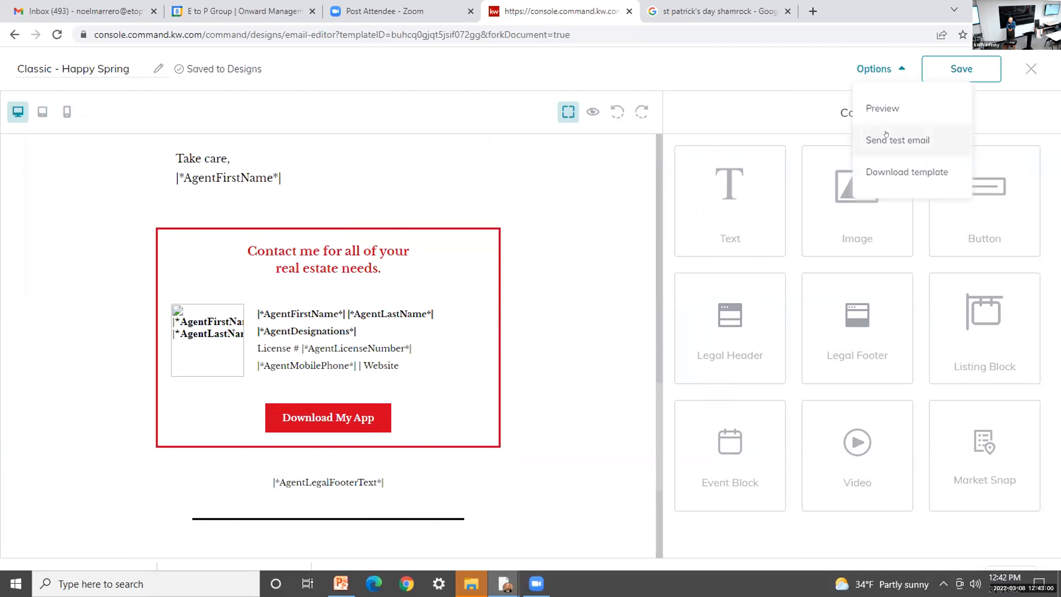
pyautogui.click(883, 103)
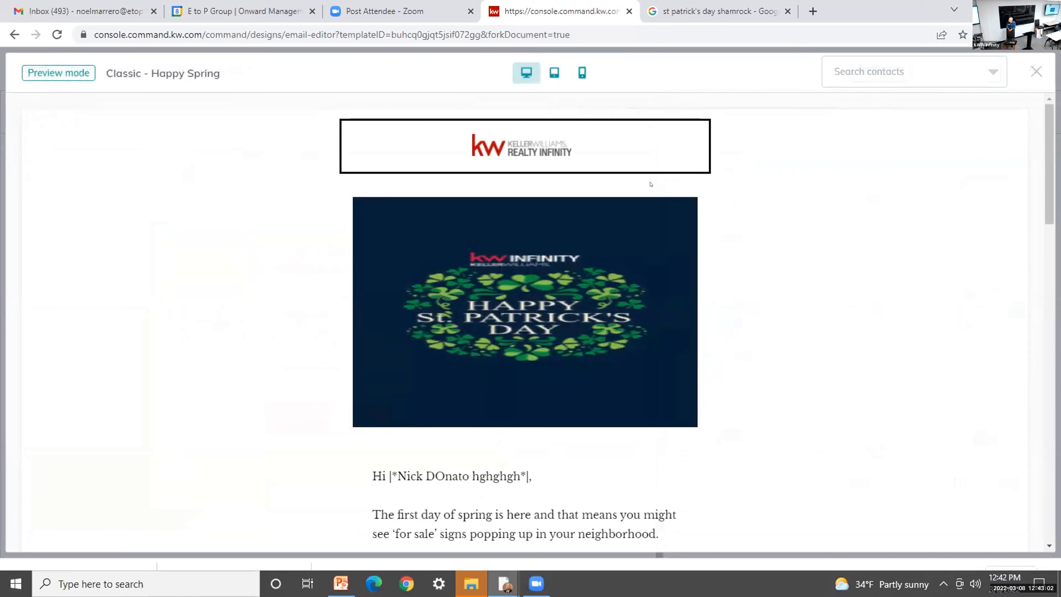
pyautogui.scroll(-10, 650, 184)
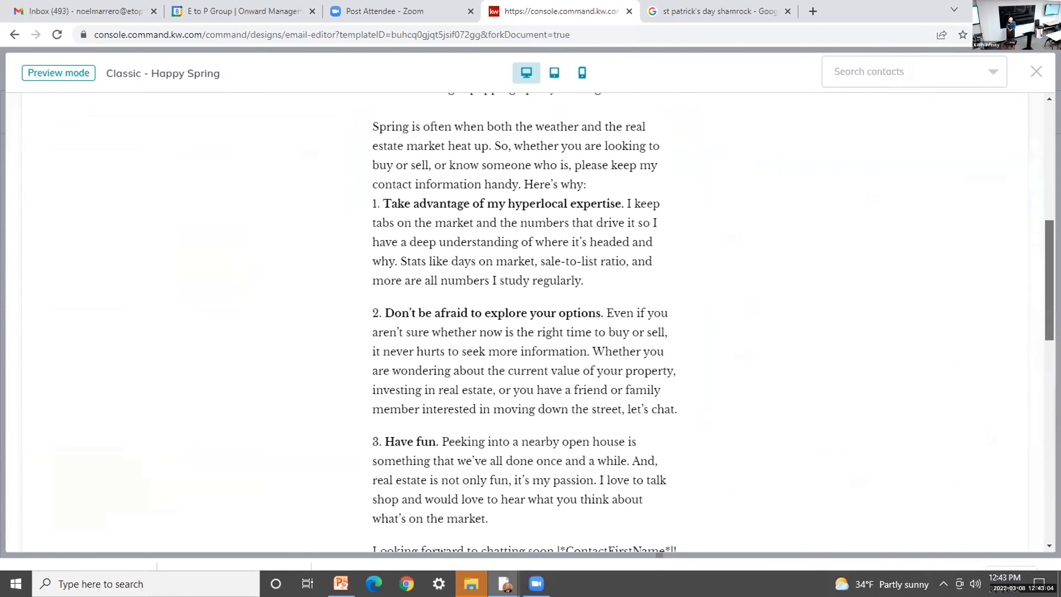
pyautogui.scroll(-15, 525, 321)
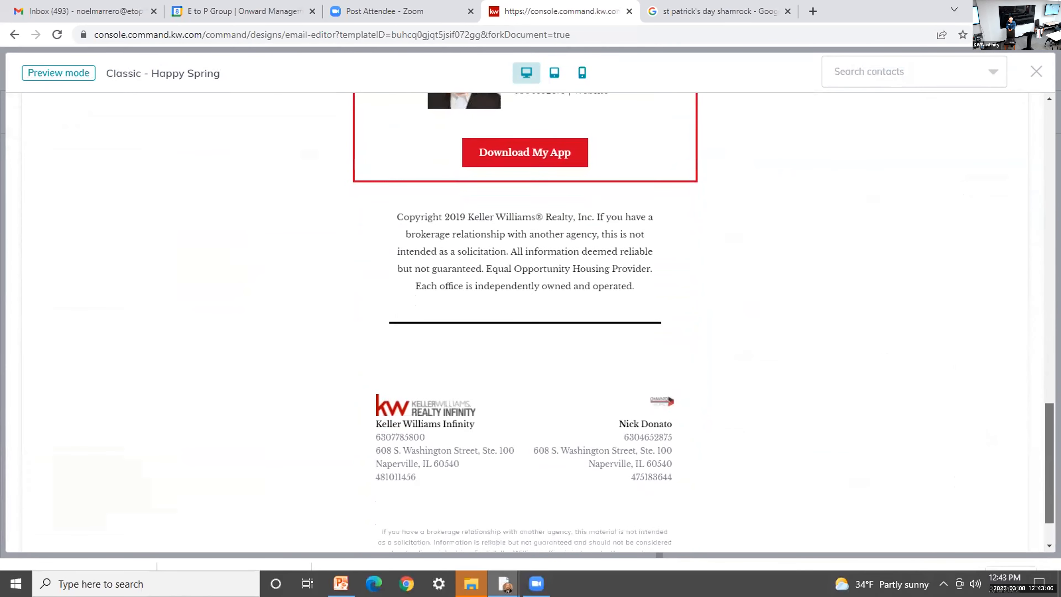
pyautogui.scroll(-1, 427, 396)
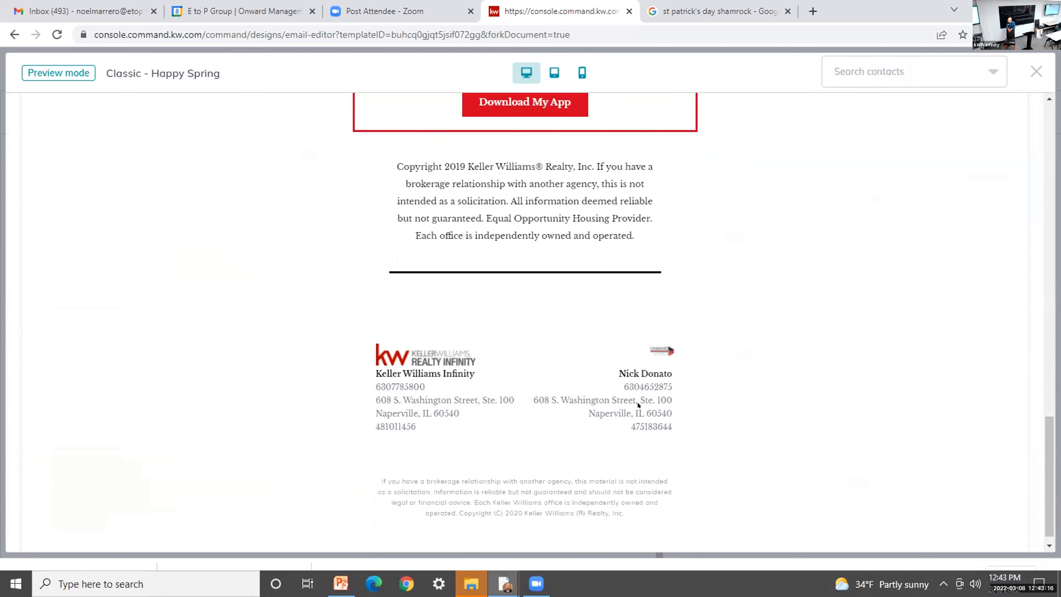
pyautogui.click(1023, 69)
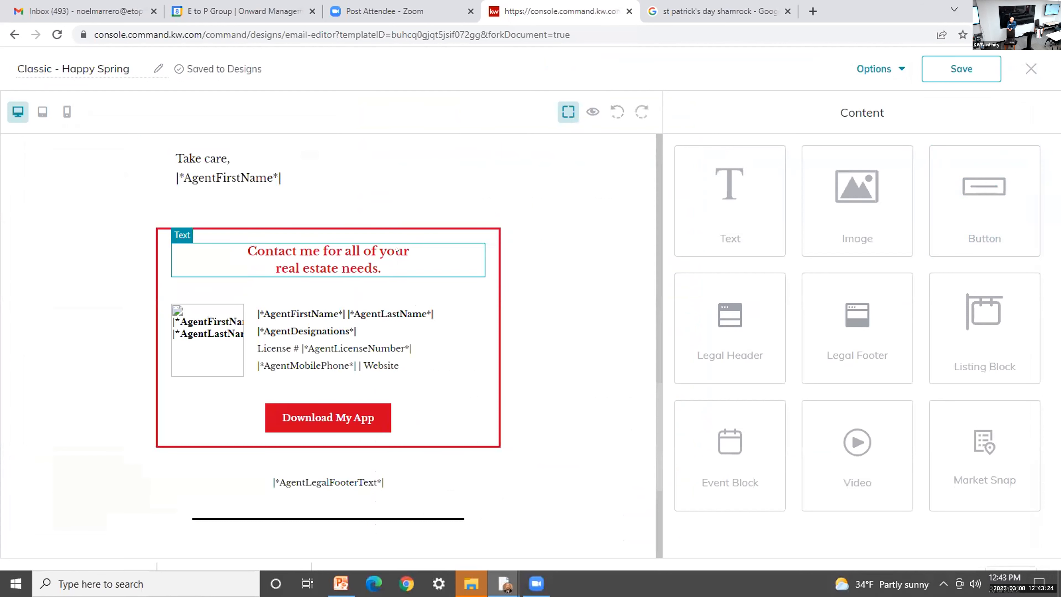
# Inspect the footer block with the market center and agent placeholders, and return to the email's header image
pyautogui.scroll(-5, 291, 321)
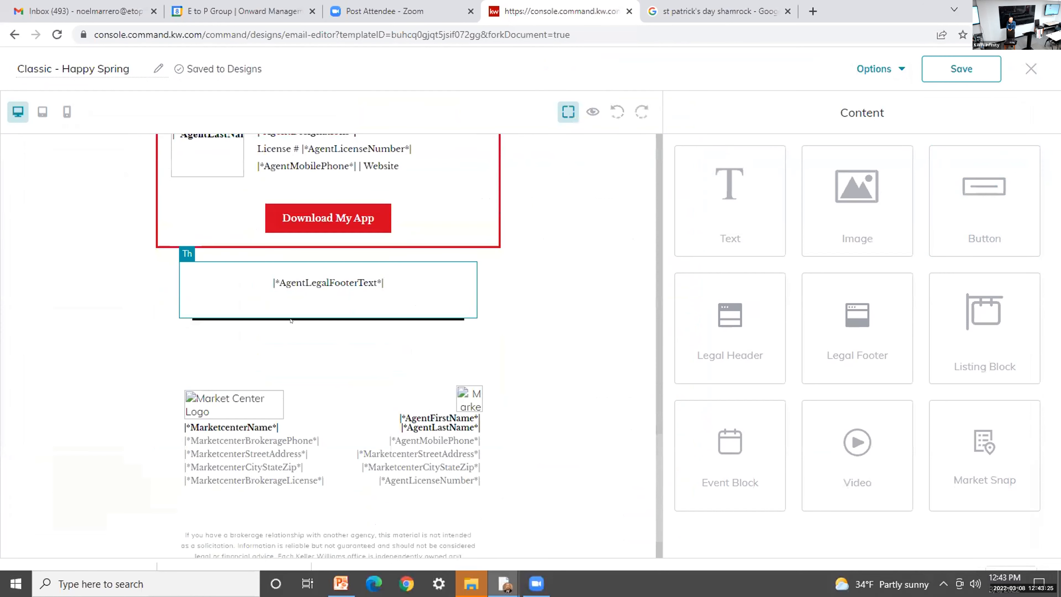
pyautogui.click(258, 448)
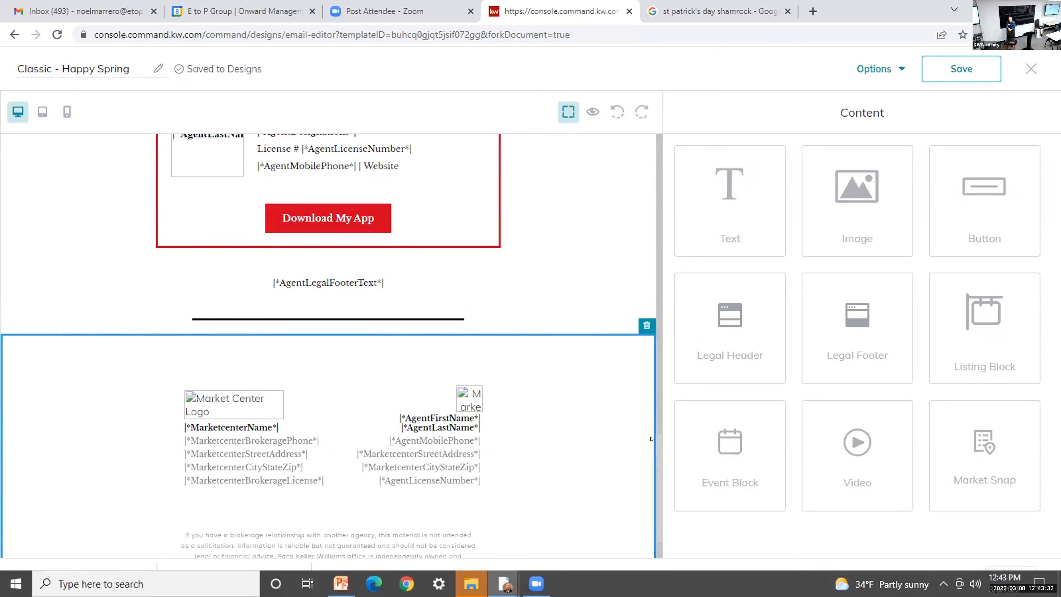
pyautogui.scroll(3, 660, 387)
pyautogui.scroll(15, 660, 387)
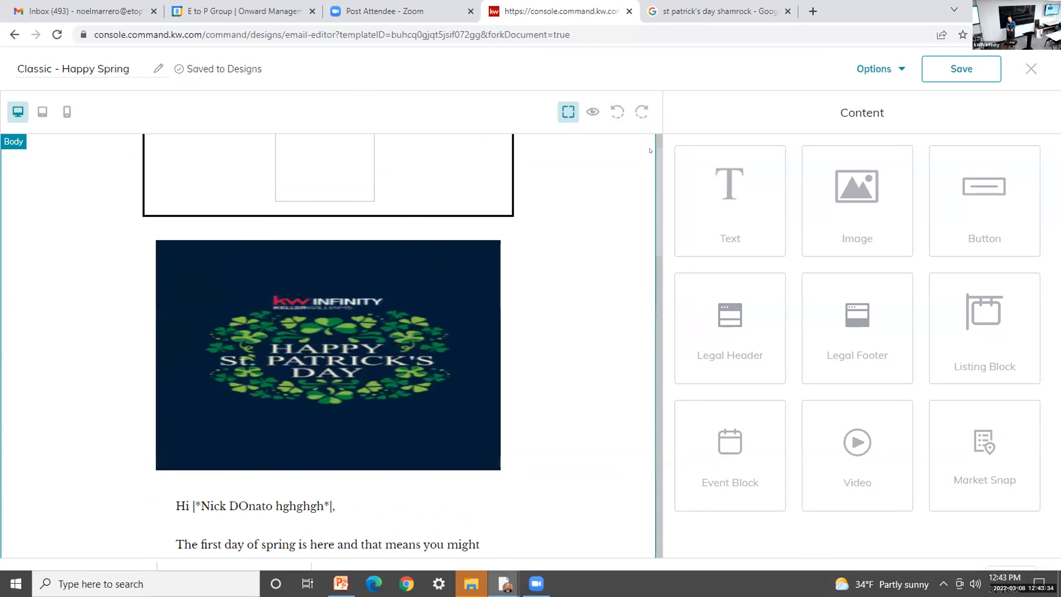
pyautogui.scroll(1, 649, 151)
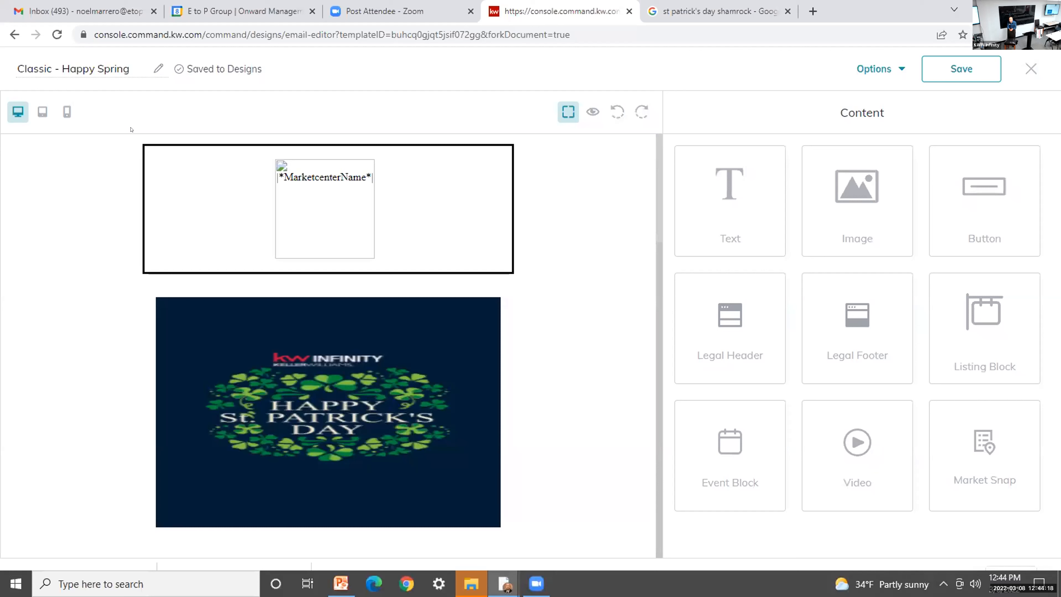
# Leave the email editor, open the StPatricksDay22-01_St story design with the shamrock wreath, and look through its imported images and own image assets
pyautogui.click(14, 35)
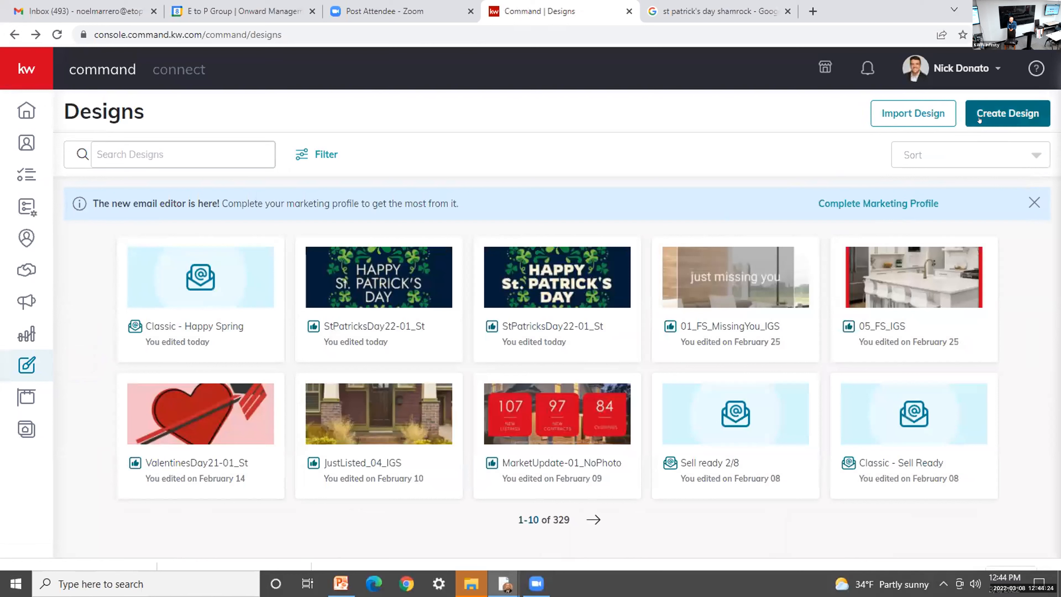
pyautogui.click(410, 292)
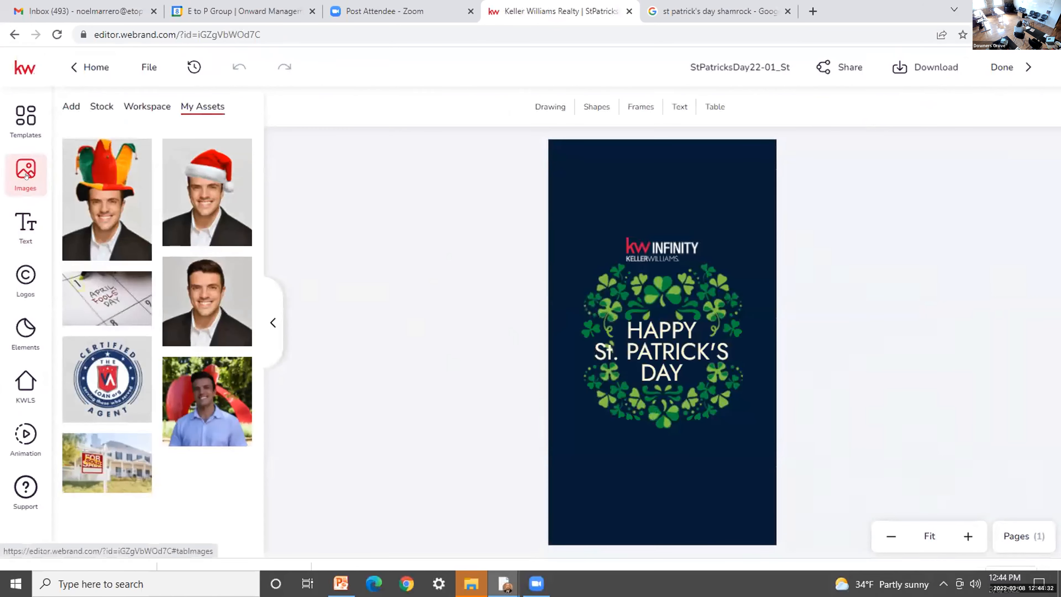
pyautogui.moveTo(205, 238)
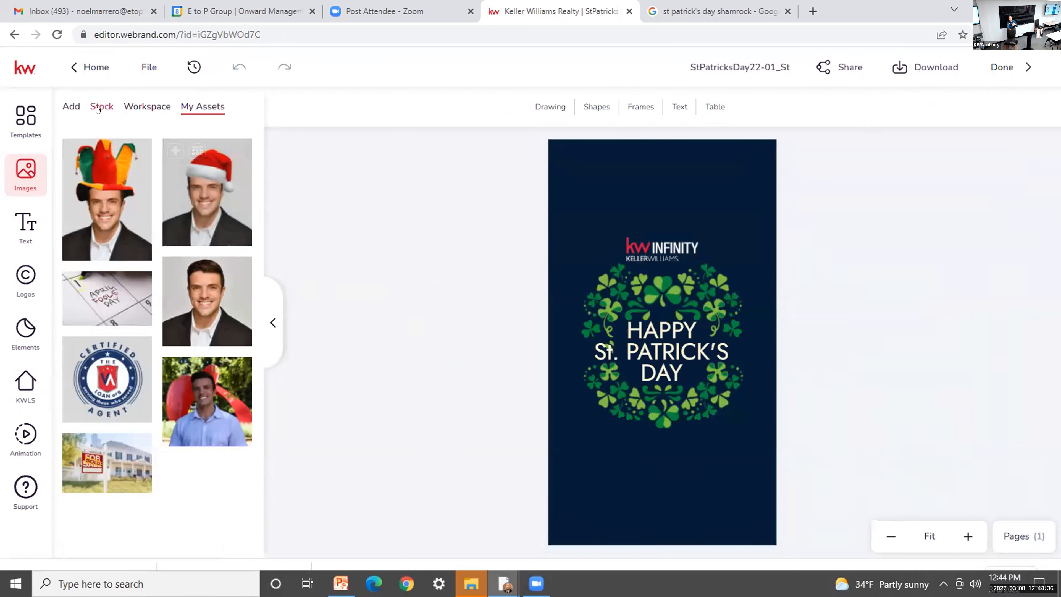
pyautogui.click(88, 100)
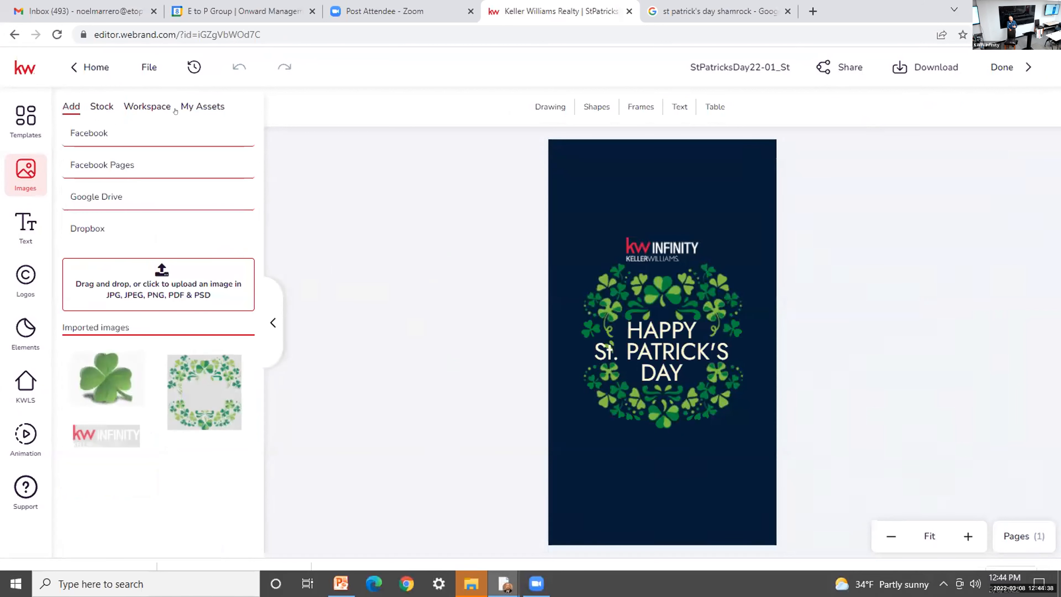
pyautogui.click(190, 107)
pyautogui.moveTo(186, 268)
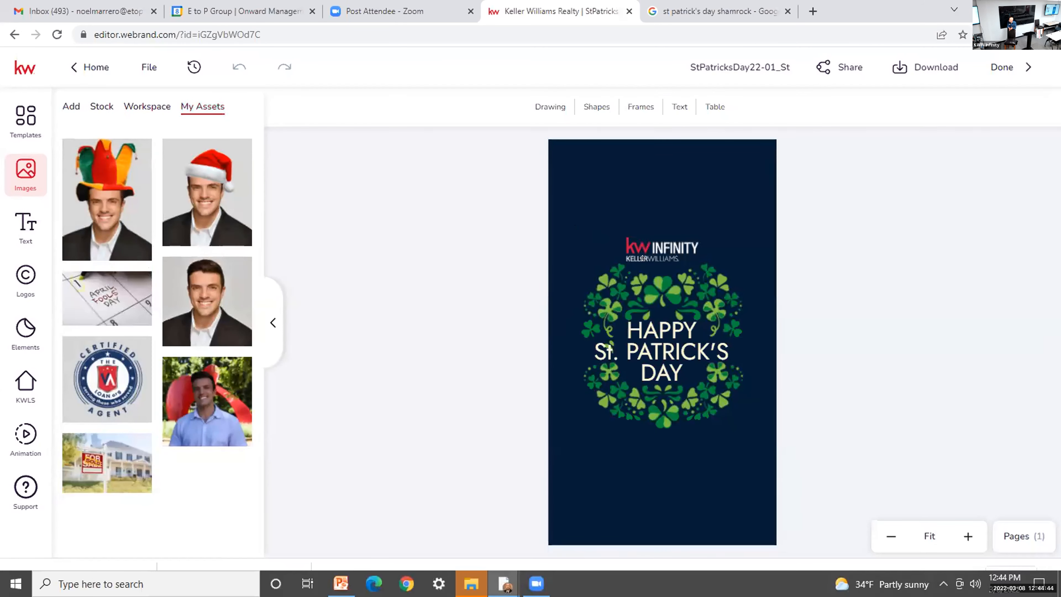
# Move the KW Infinity logo up into the empty dark area above the shamrock wreath
pyautogui.click(662, 250)
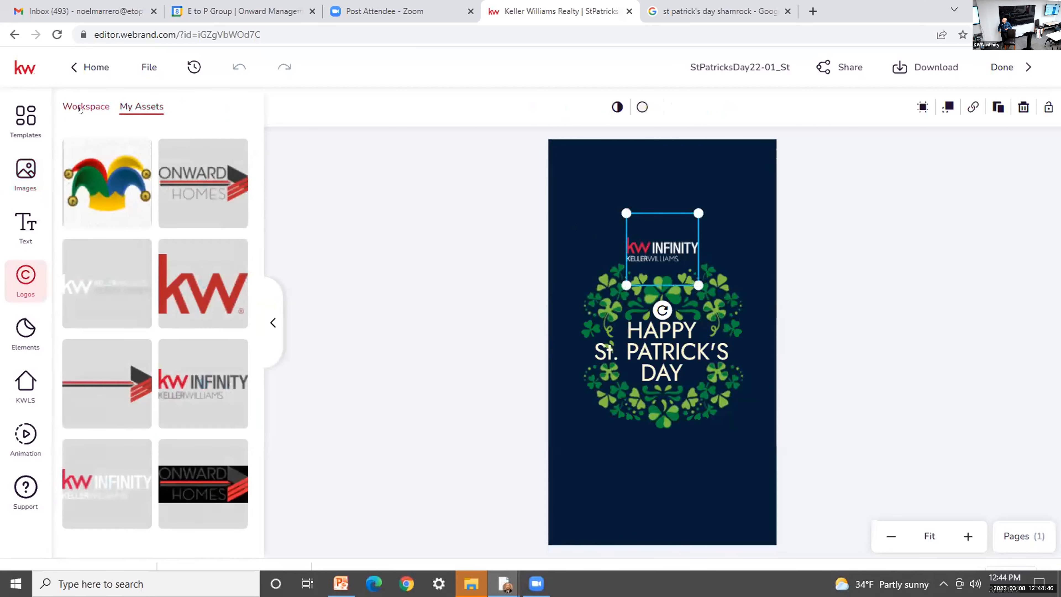
pyautogui.moveTo(644, 241); pyautogui.dragTo(661, 218)
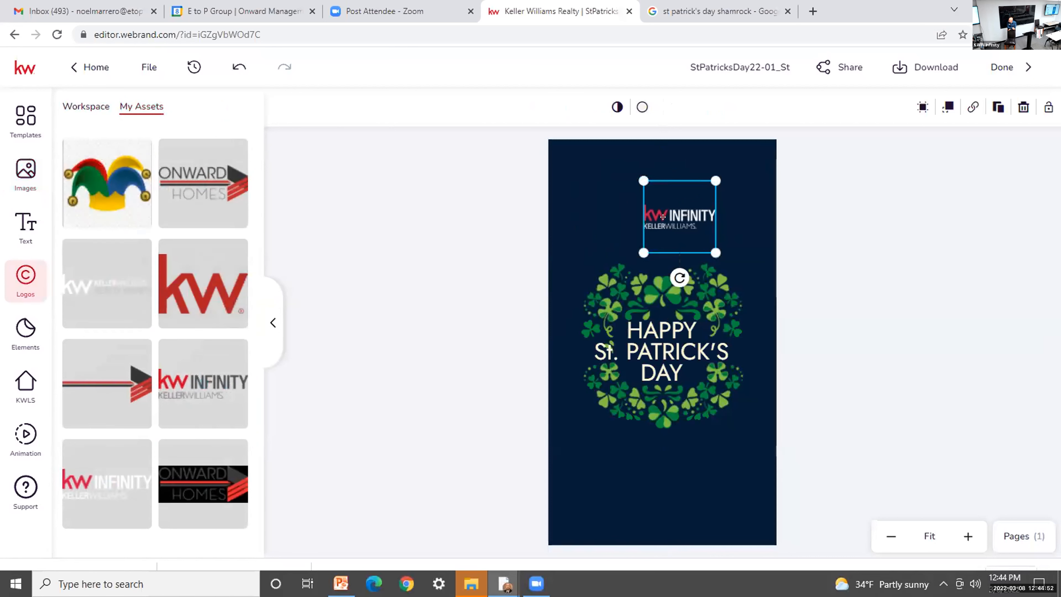
# Add the Onward Homes logo from the own assets to the empty dark area below the shamrock wreath
pyautogui.click(596, 186)
pyautogui.click(596, 187)
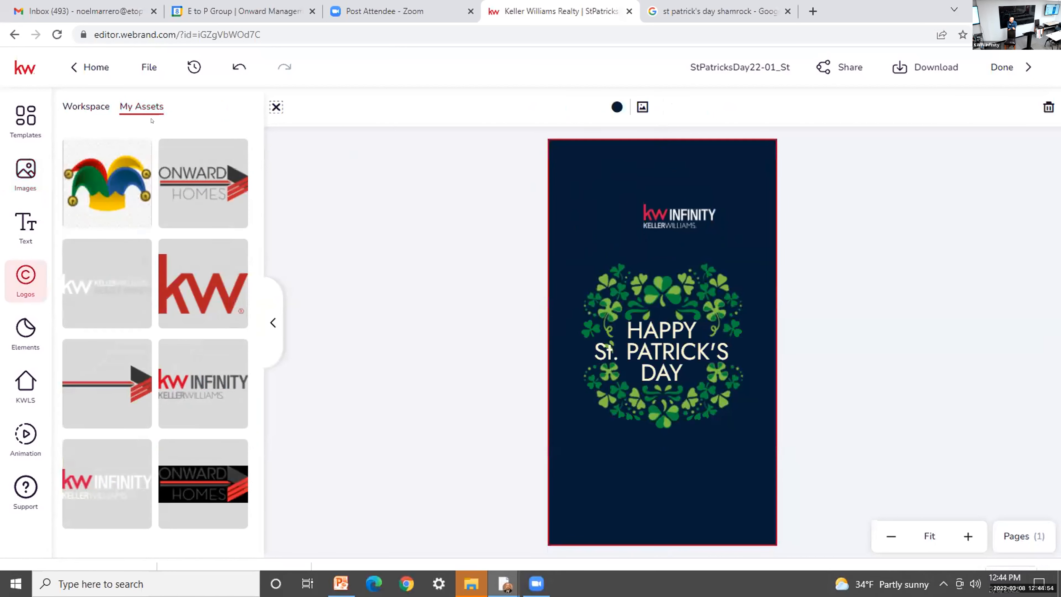
pyautogui.click(271, 108)
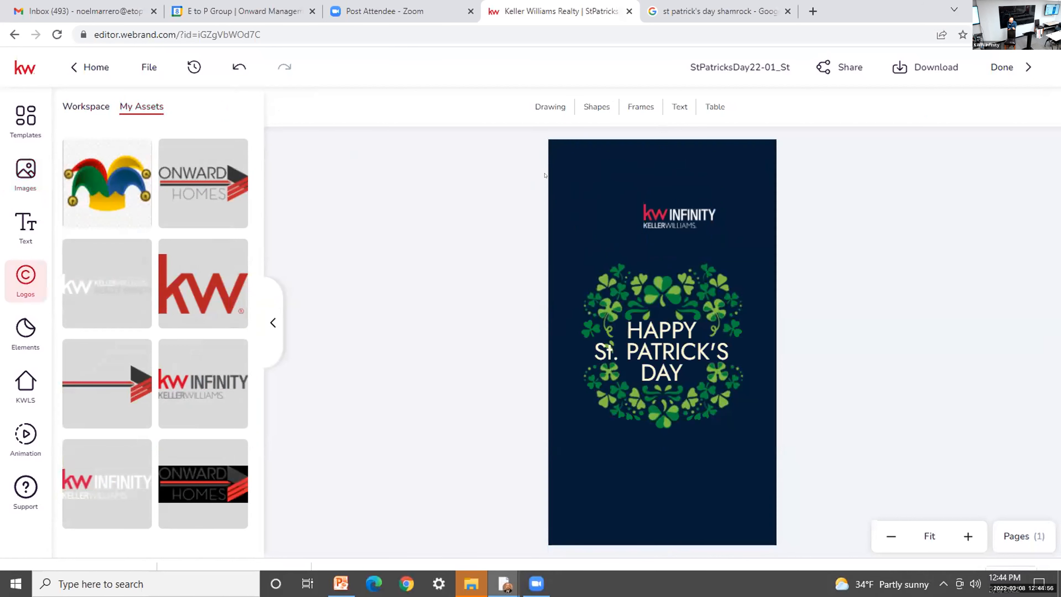
pyautogui.click(661, 206)
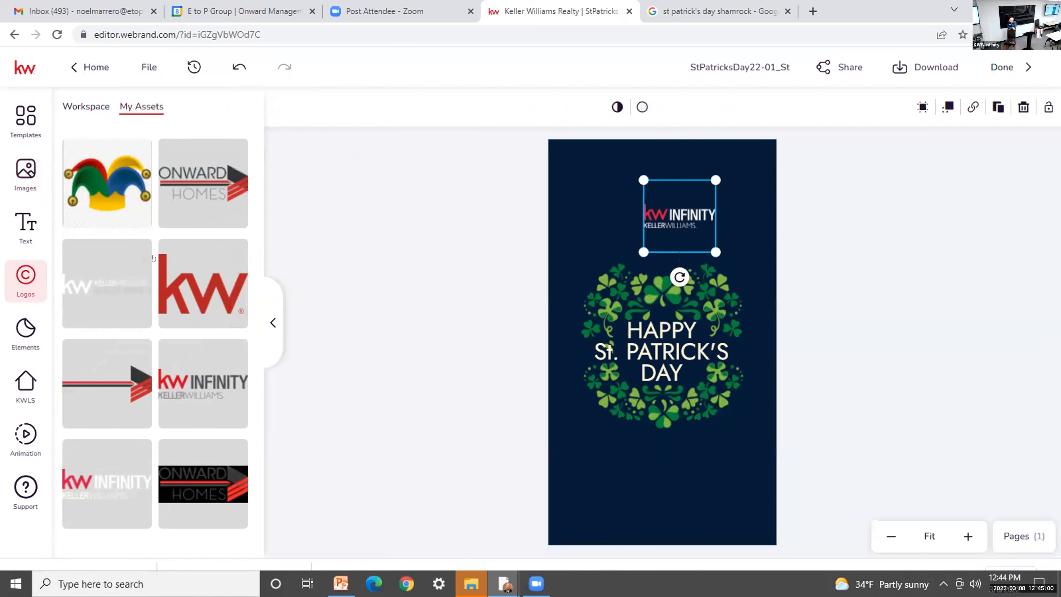
pyautogui.moveTo(185, 356)
pyautogui.click(229, 205)
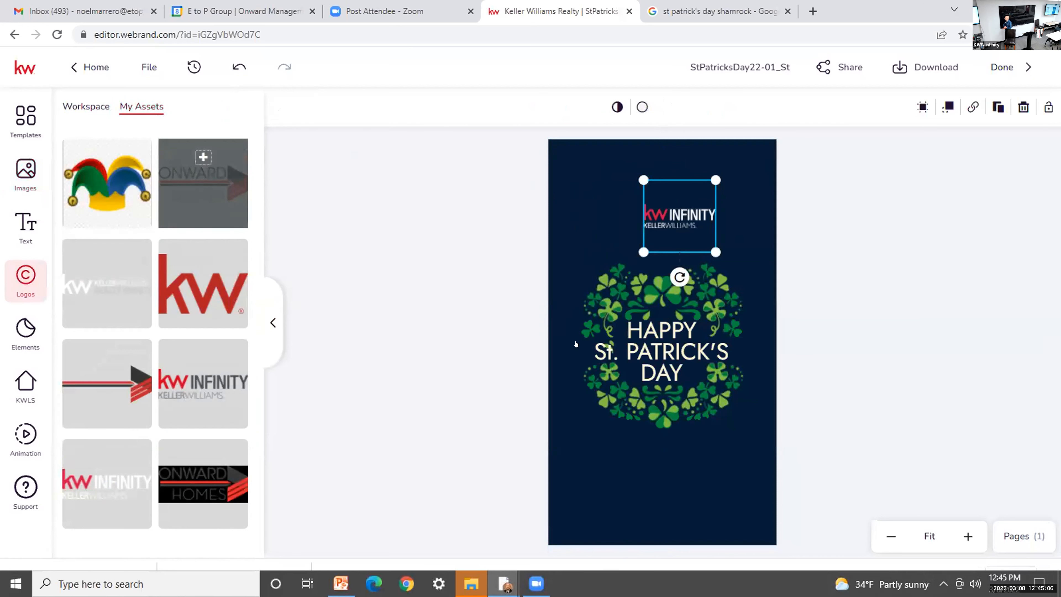
pyautogui.moveTo(670, 397); pyautogui.dragTo(650, 527)
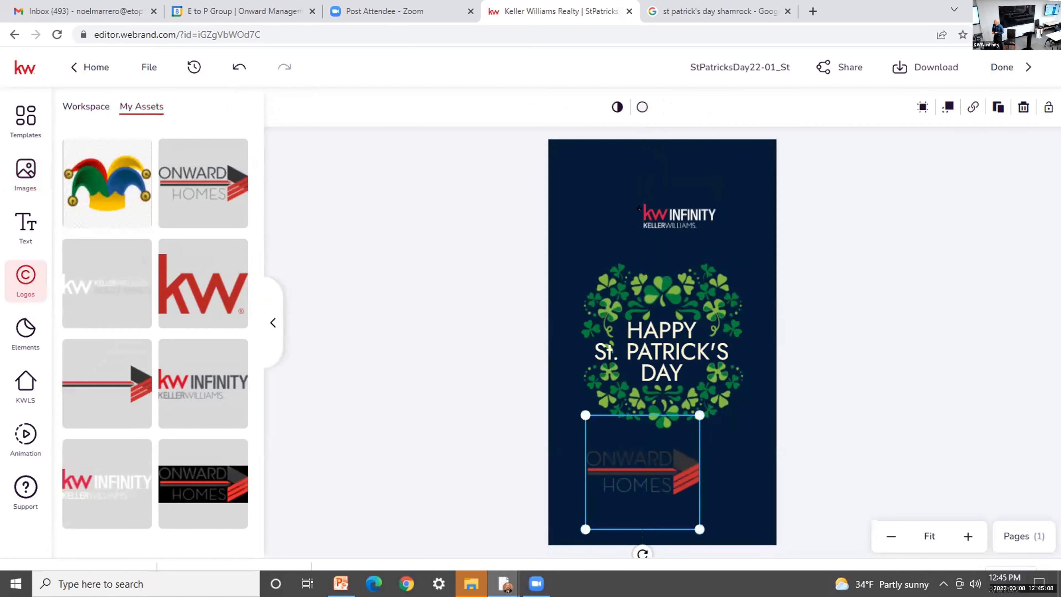
# Leave the story design without saving, look at the brand assets for colors and fonts, and return to the March templates
pyautogui.click(108, 68)
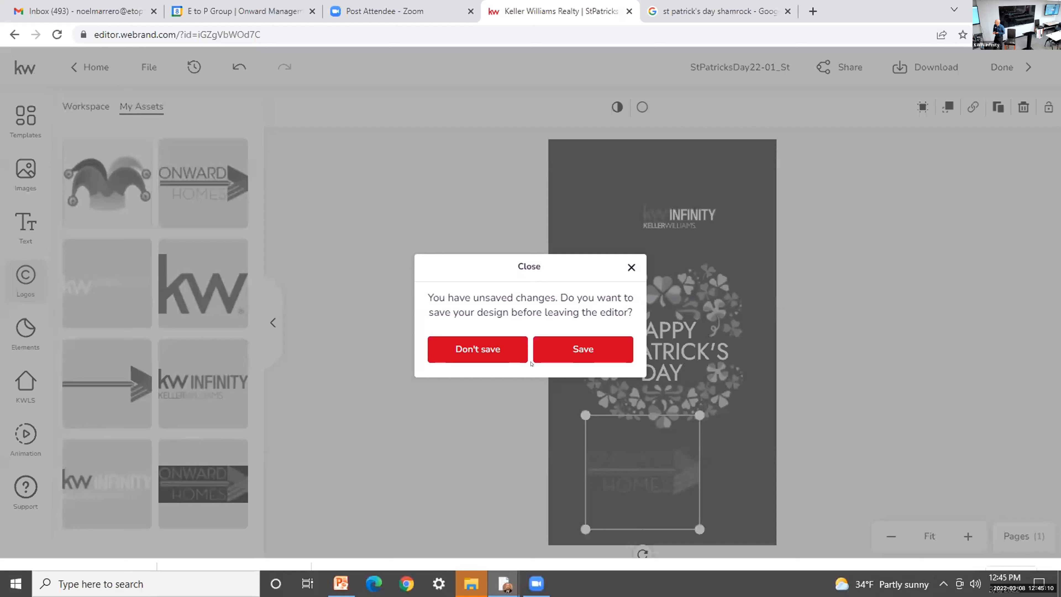
pyautogui.click(488, 351)
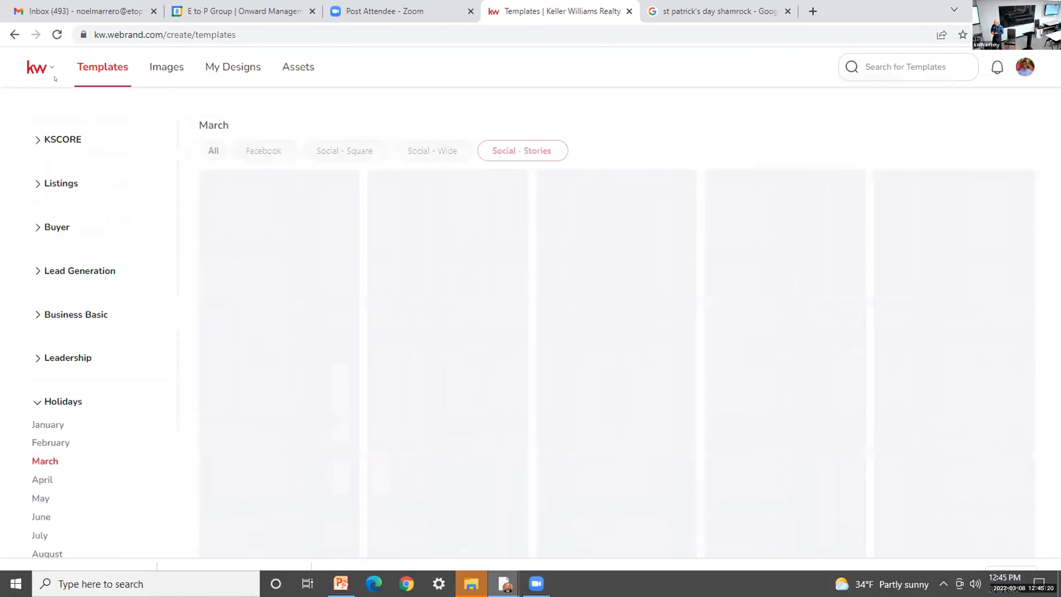
pyautogui.click(282, 68)
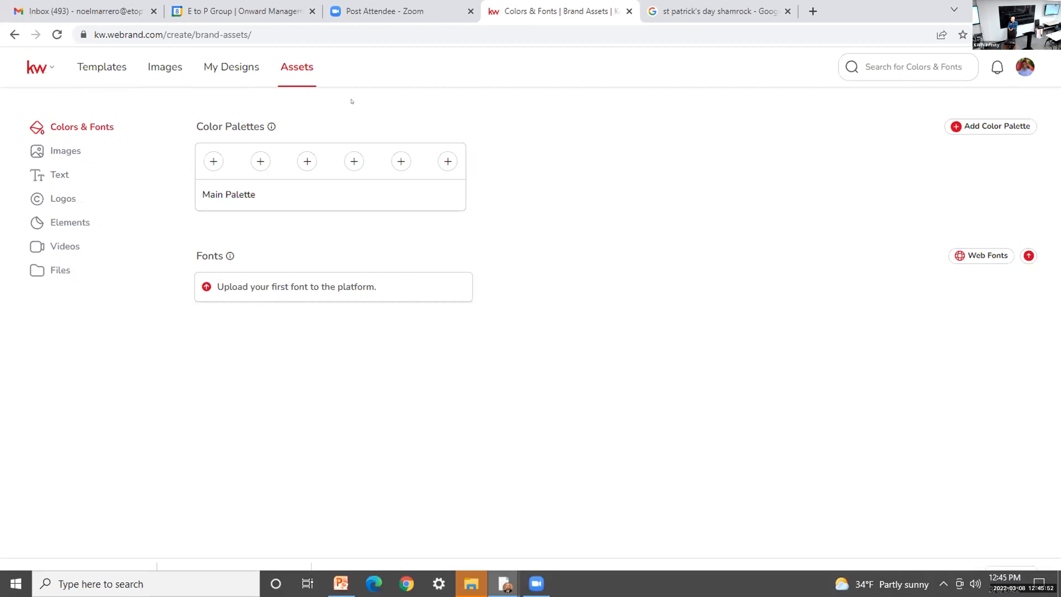
pyautogui.click(14, 35)
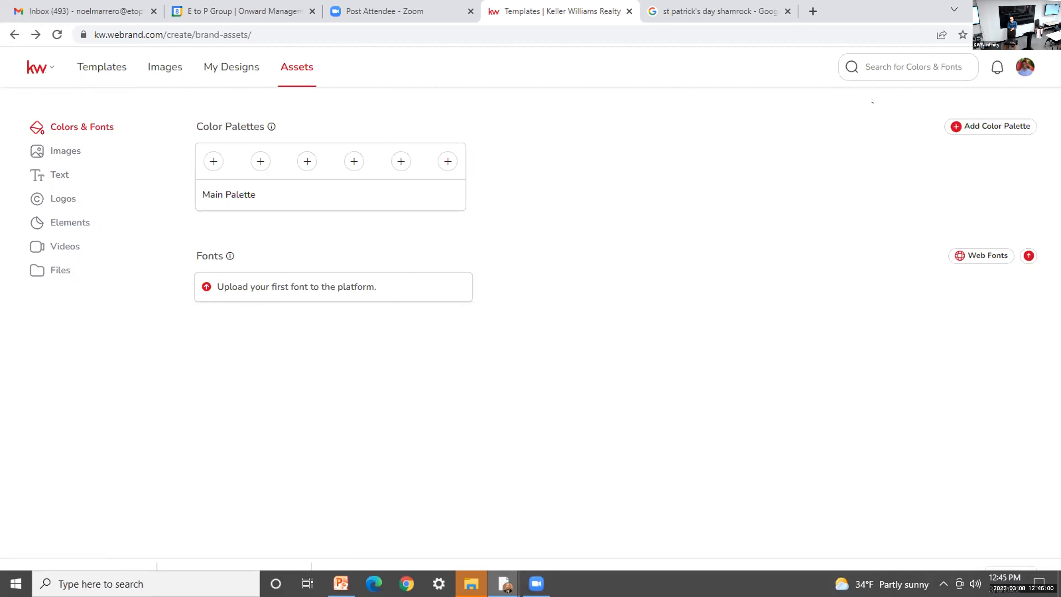
pyautogui.click(20, 34)
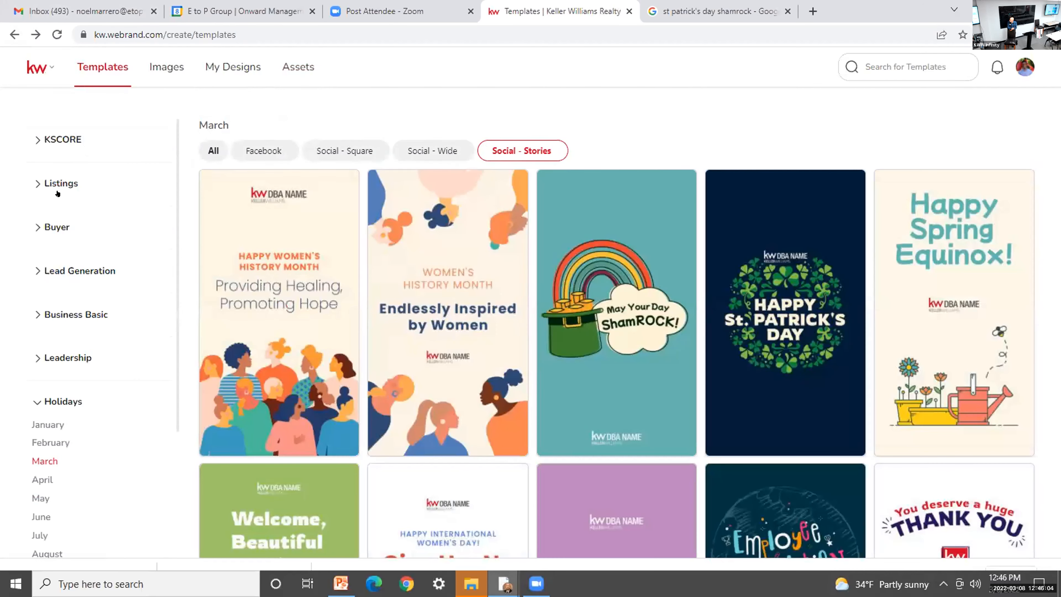
# Filter the March templates to Facebook, view the Women's History Month design in the editor, and return to the template list
pyautogui.scroll(-4, 100, 355)
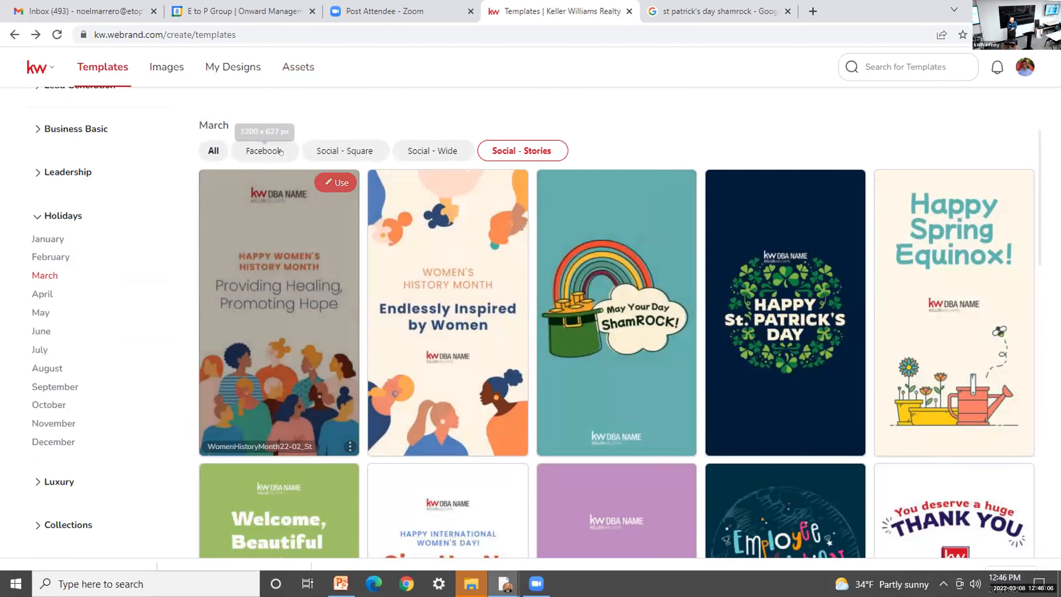
pyautogui.click(263, 150)
pyautogui.click(333, 177)
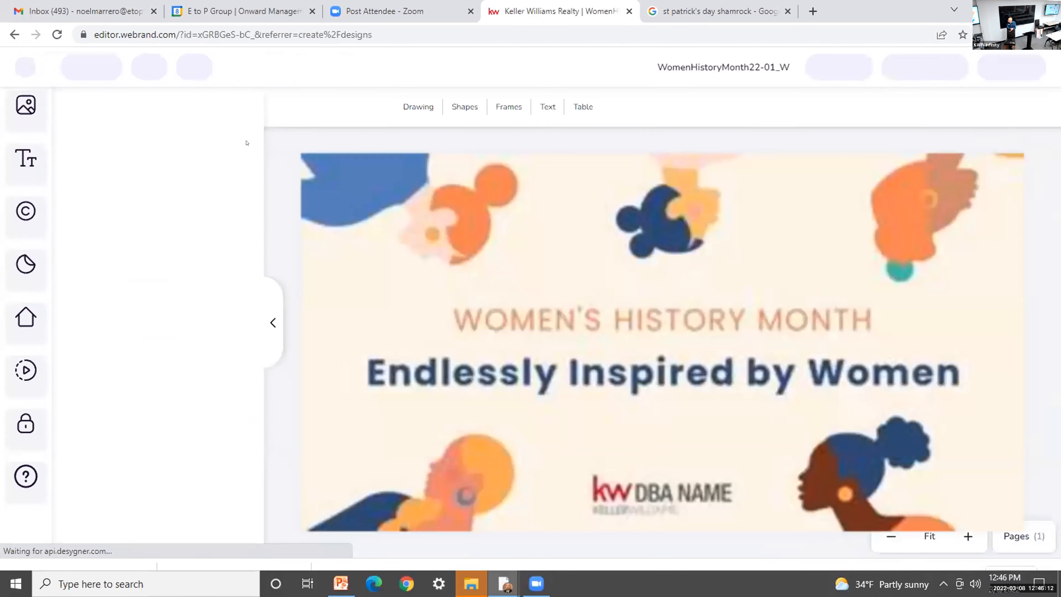
pyautogui.click(13, 34)
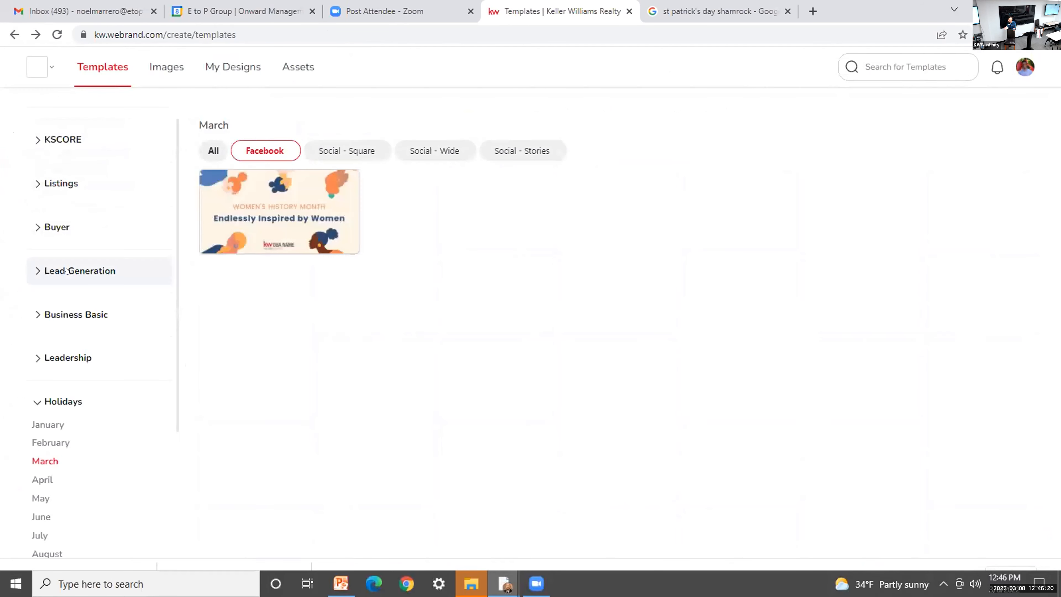
pyautogui.scroll(-4, 91, 355)
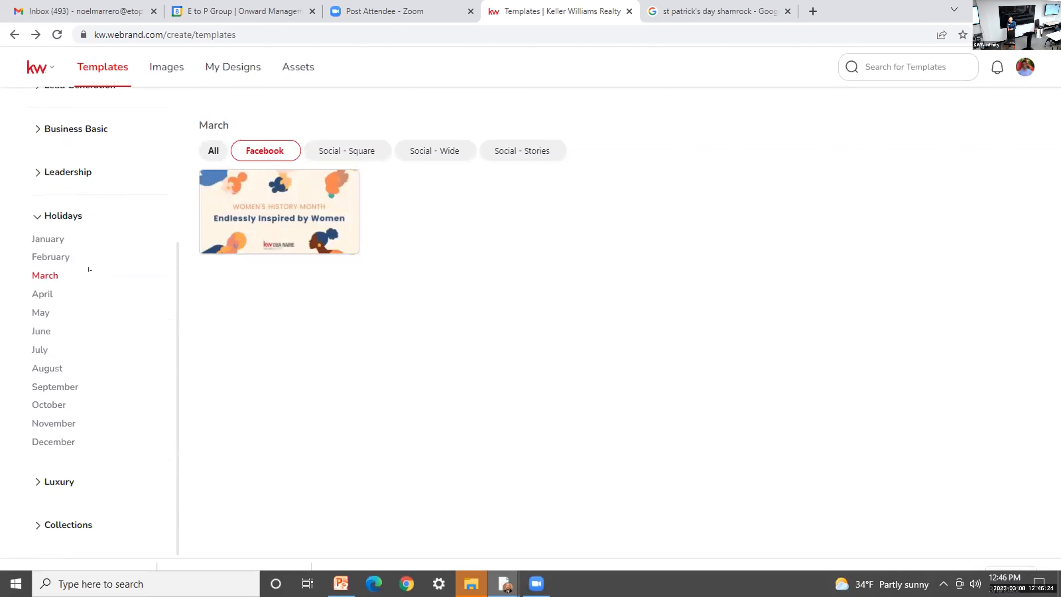
pyautogui.scroll(4, 89, 269)
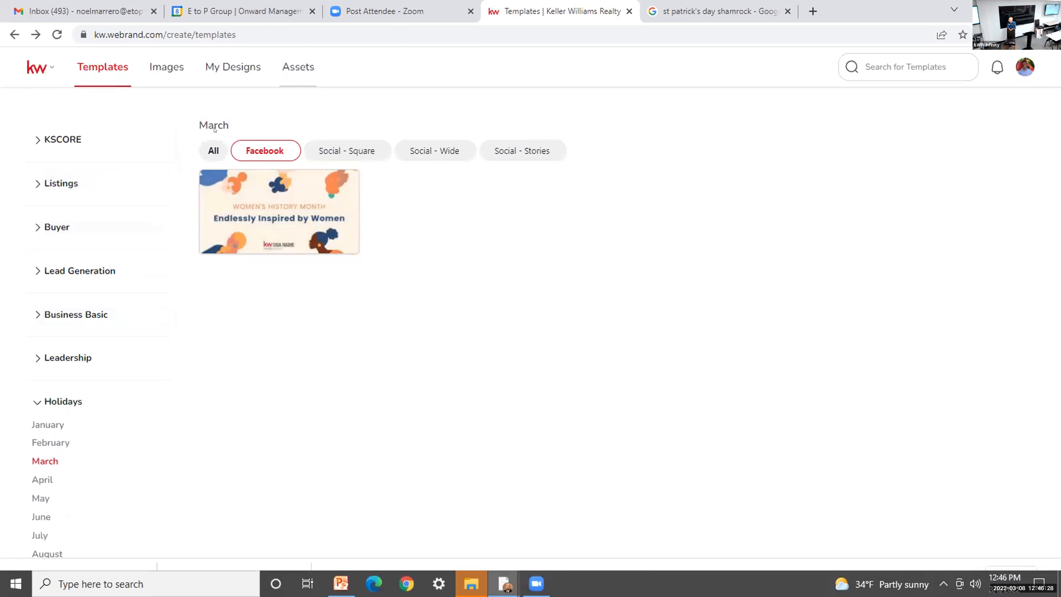
# Go back to the Designs overview and create a new Email design to reach the KW Templates
pyautogui.click(14, 34)
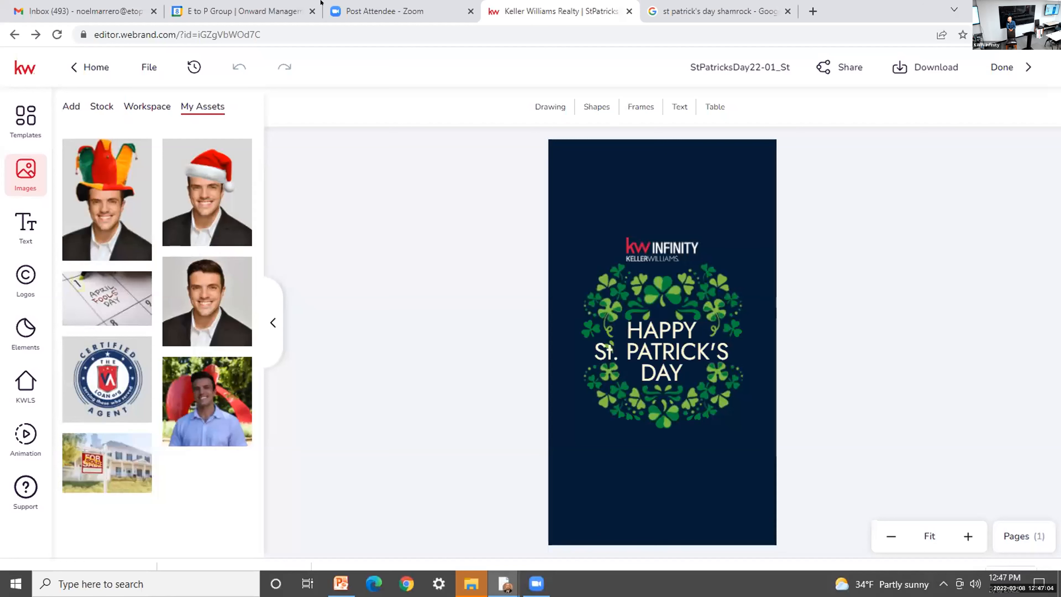
pyautogui.click(14, 34)
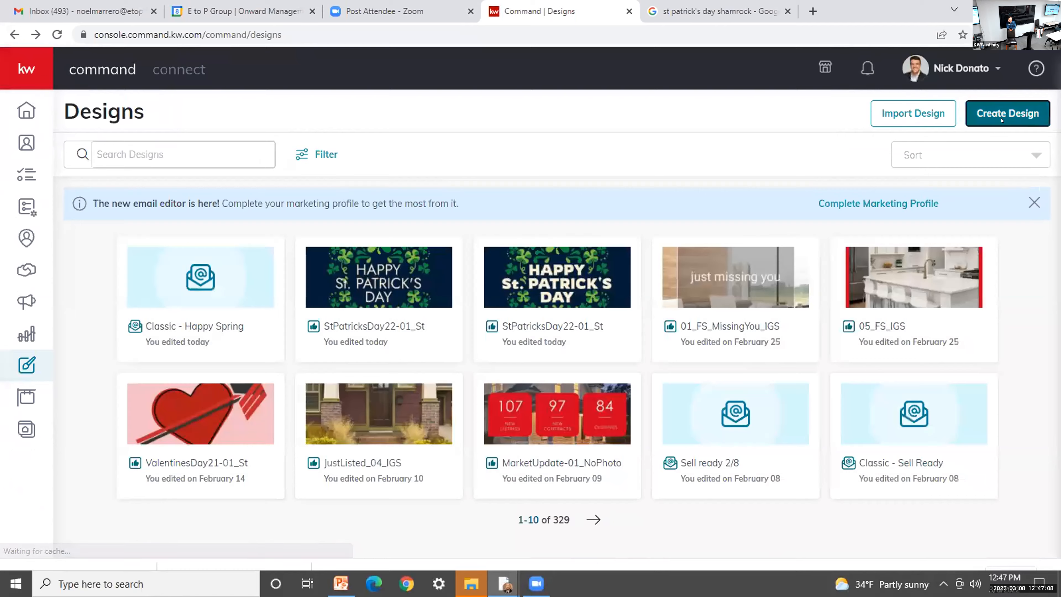
pyautogui.click(997, 114)
pyautogui.click(407, 272)
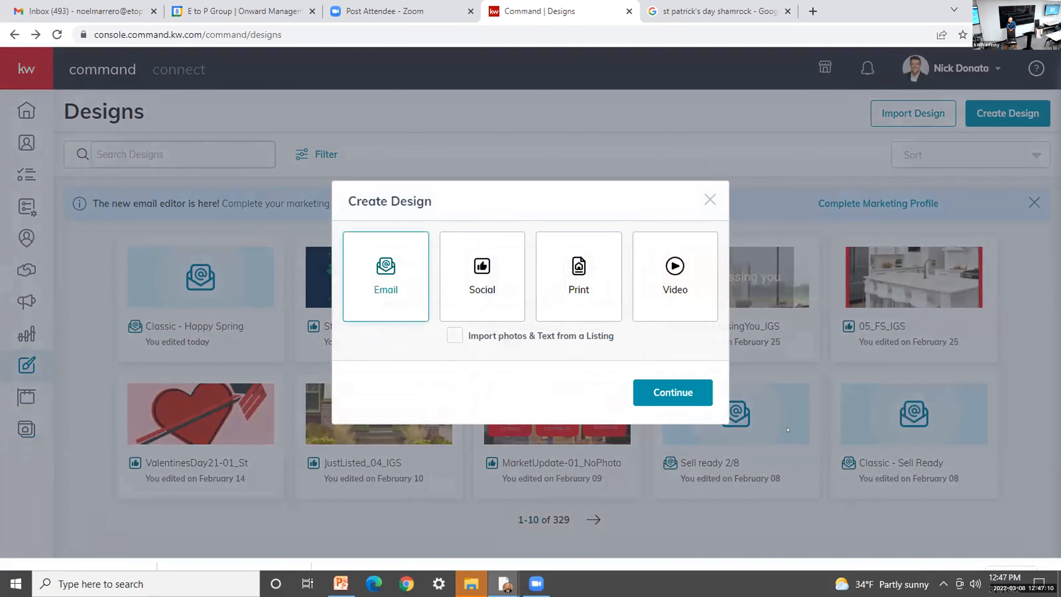
pyautogui.click(672, 395)
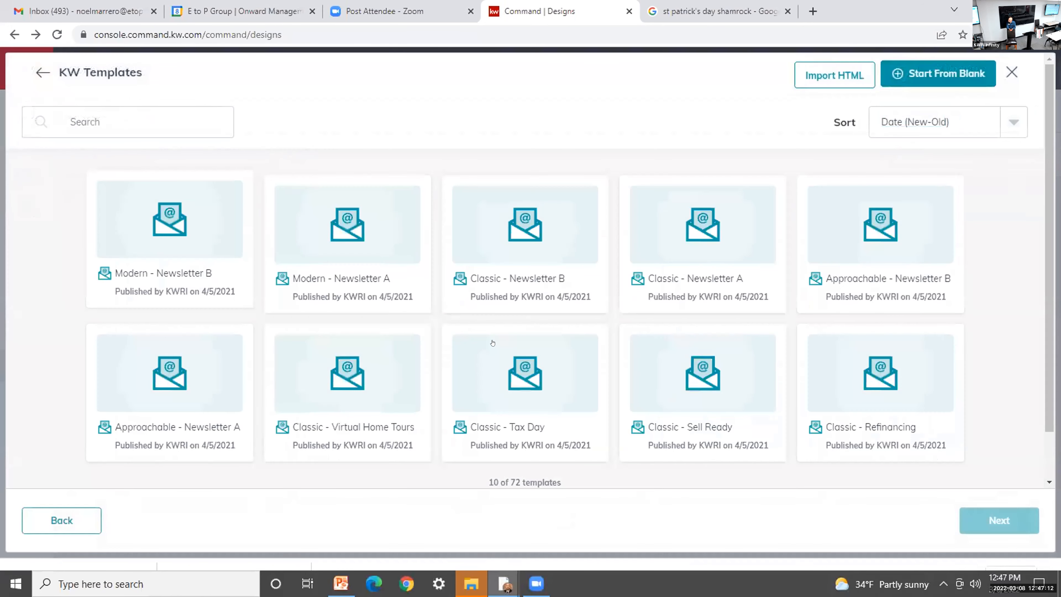
# Load more of the KW email templates and create the email from the Classic - Happy Spring template
pyautogui.scroll(-2, 575, 344)
pyautogui.click(534, 452)
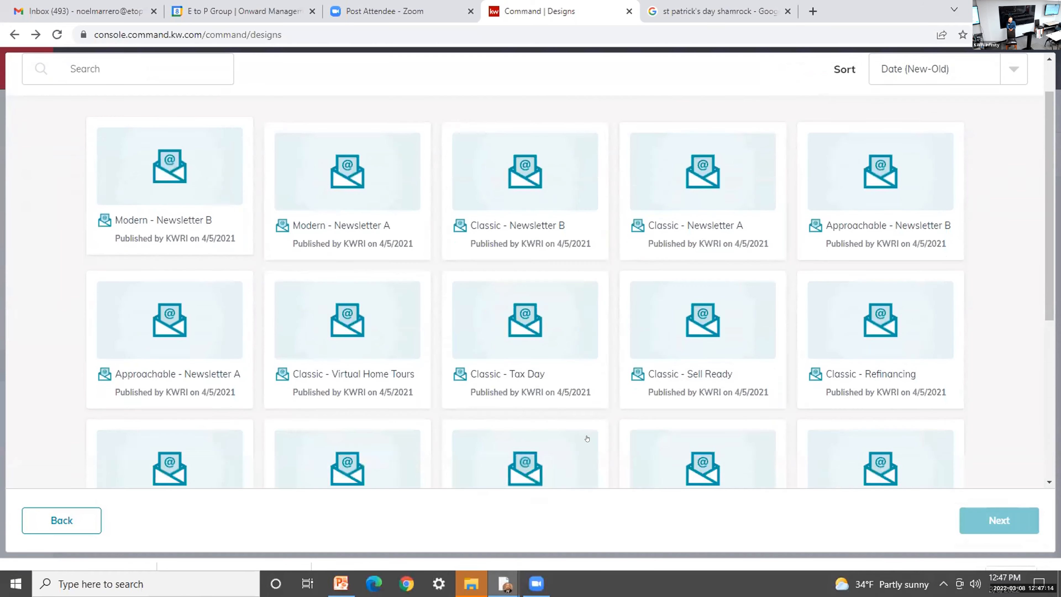
pyautogui.scroll(-4, 543, 439)
pyautogui.click(548, 461)
pyautogui.scroll(-5, 543, 409)
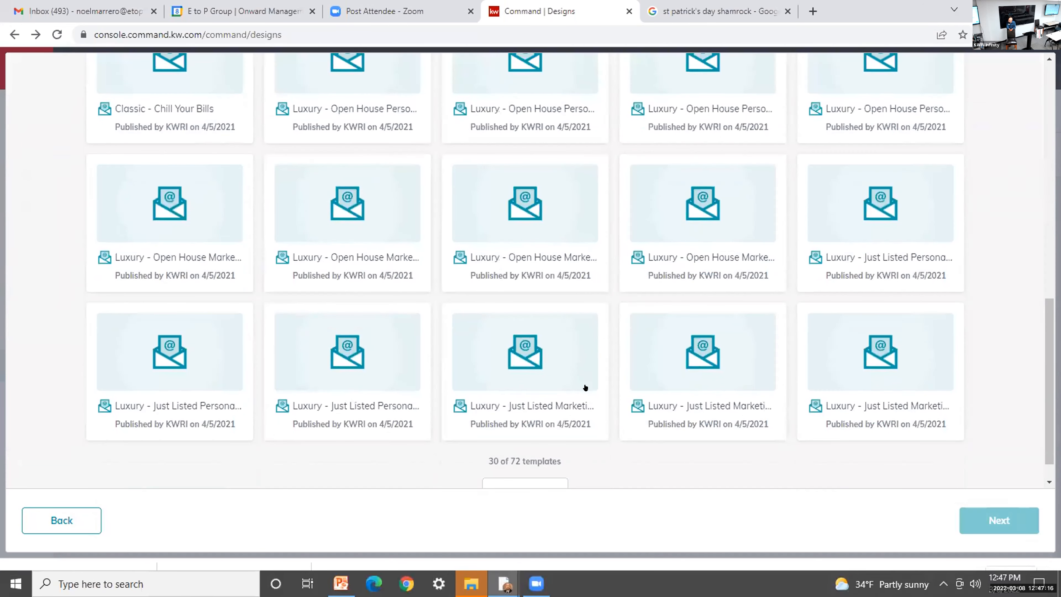
pyautogui.click(547, 462)
pyautogui.scroll(-5, 522, 365)
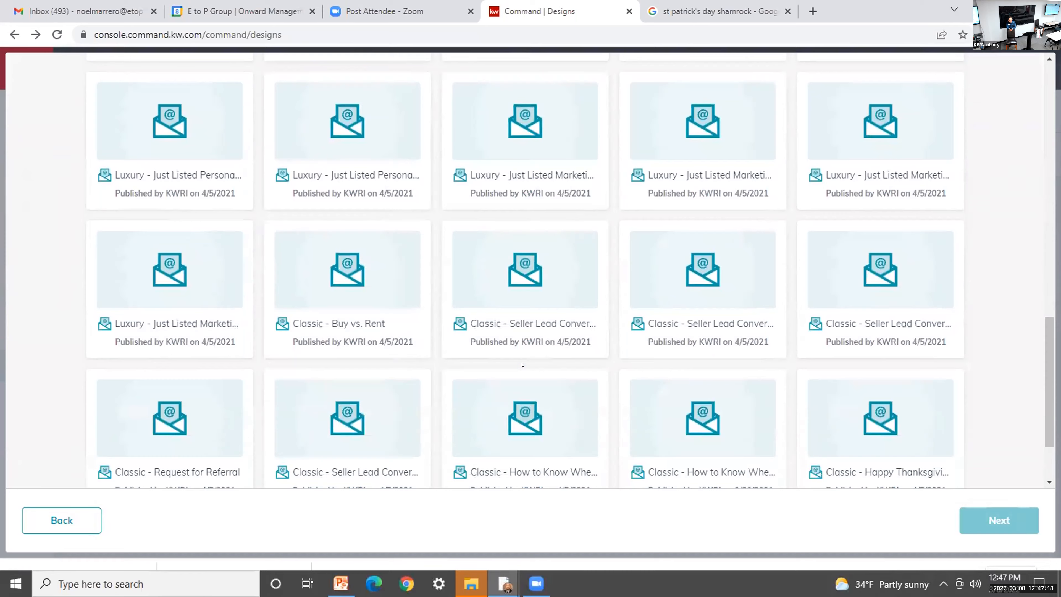
pyautogui.scroll(-1, 543, 418)
pyautogui.click(551, 454)
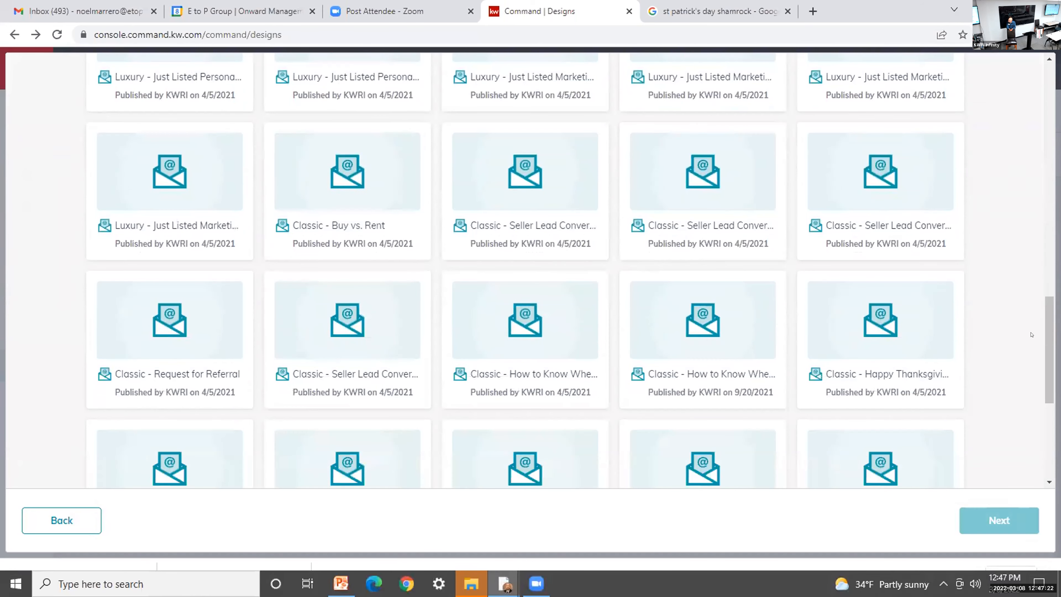
pyautogui.scroll(-5, 1047, 347)
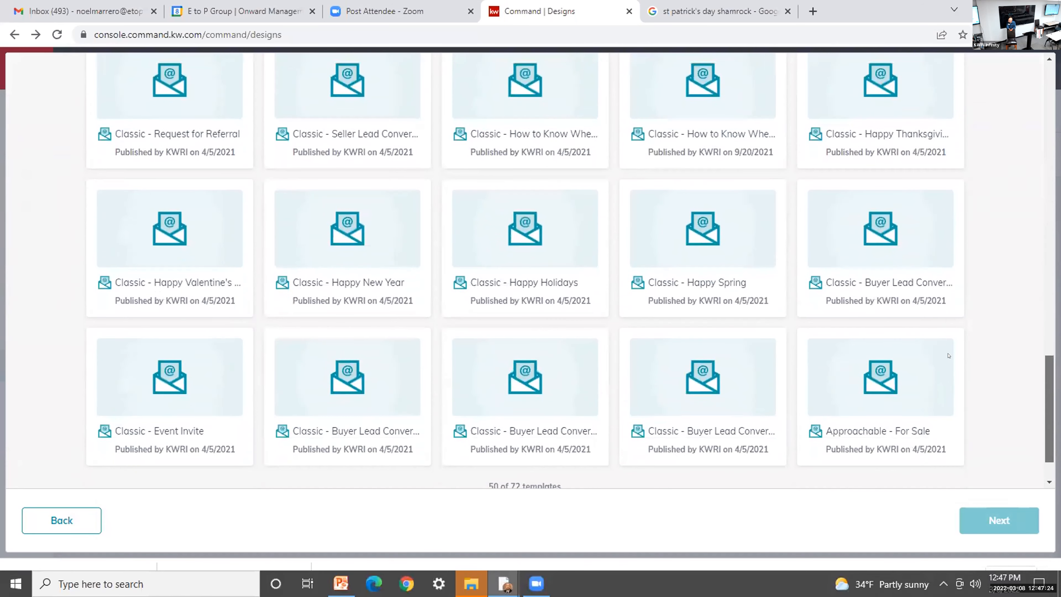
pyautogui.click(670, 240)
pyautogui.click(1008, 512)
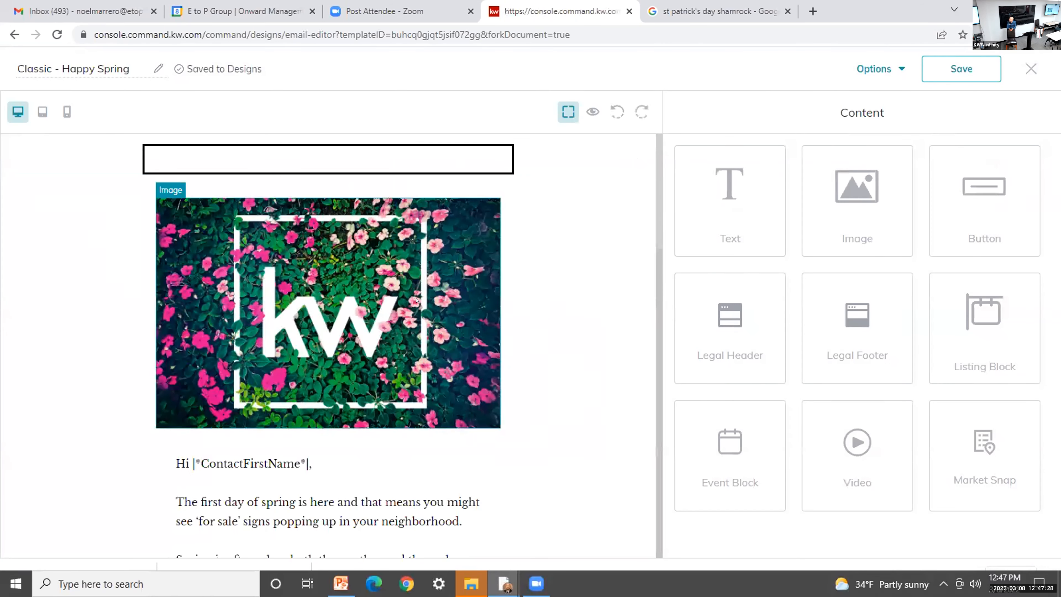
# Examine the Happy Spring email's header image, greeting, numbered tips and closing text
pyautogui.scroll(-1, 404, 320)
pyautogui.scroll(-2, 404, 321)
pyautogui.scroll(2, 375, 352)
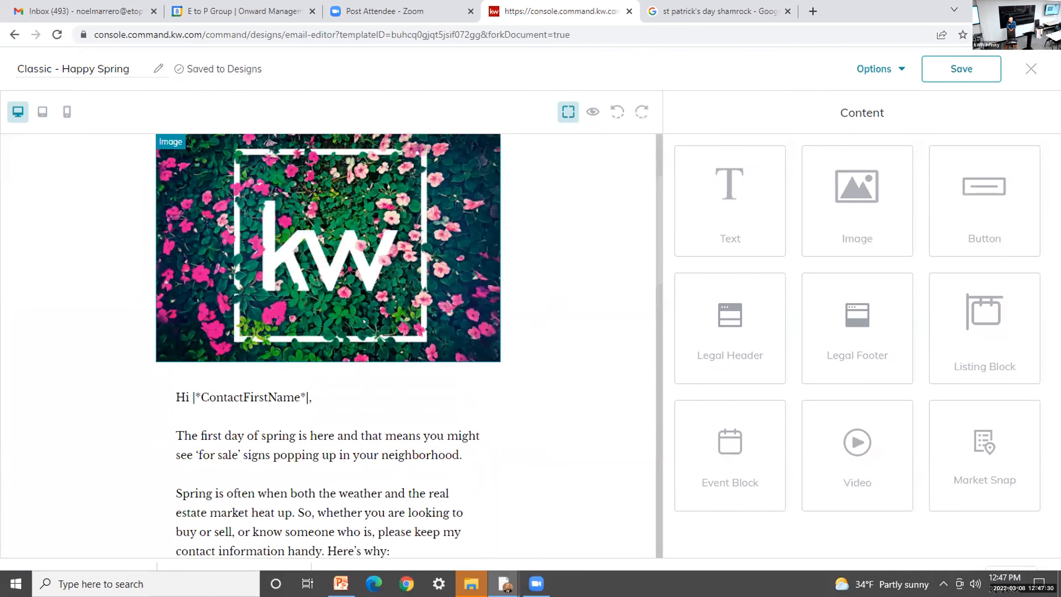
pyautogui.scroll(-10, 363, 321)
pyautogui.scroll(4, 373, 330)
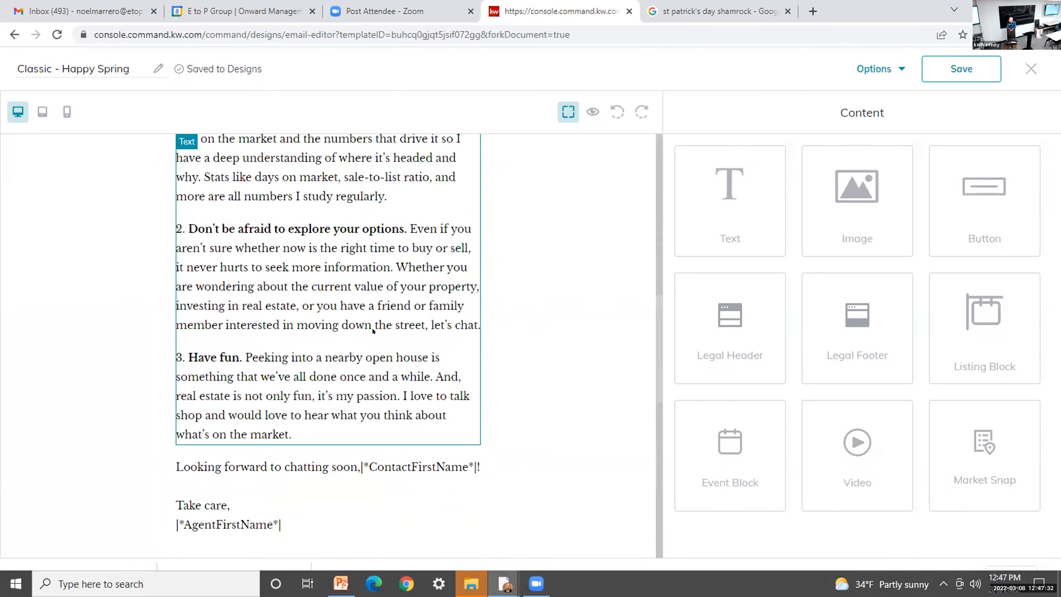
pyautogui.scroll(7, 373, 330)
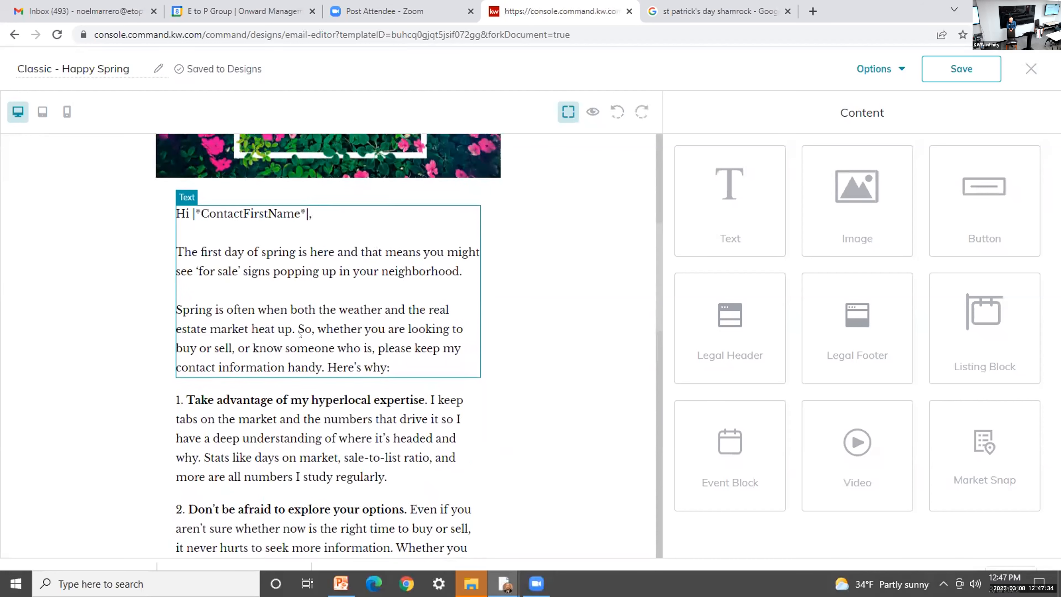
pyautogui.scroll(1, 300, 335)
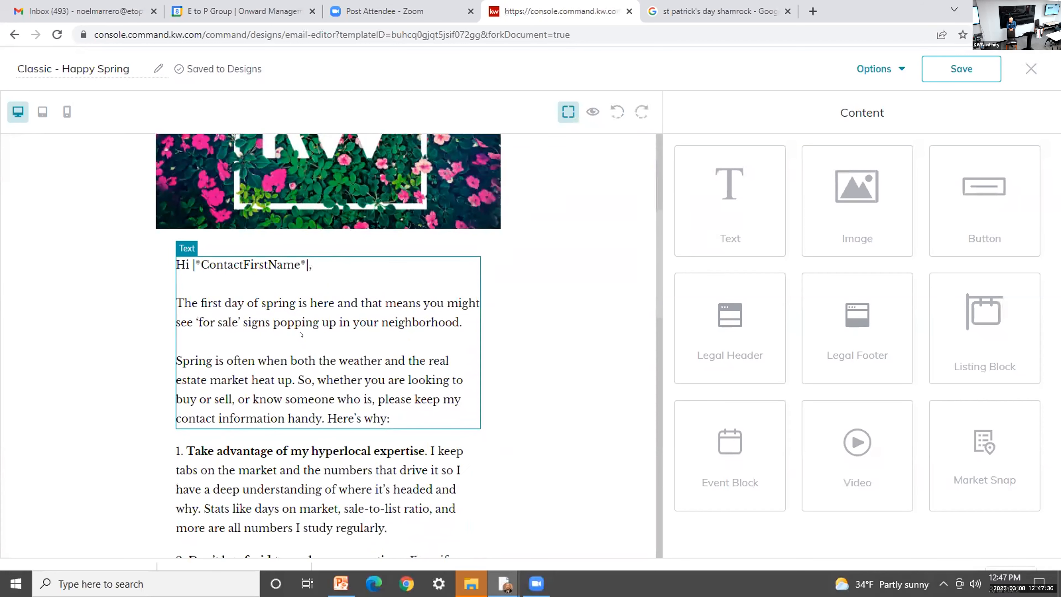
pyautogui.scroll(1, 300, 334)
pyautogui.scroll(-4, 300, 332)
# Open the numbered tips text block for editing, accept it without typing anything, and return to the email's header
pyautogui.click(300, 341)
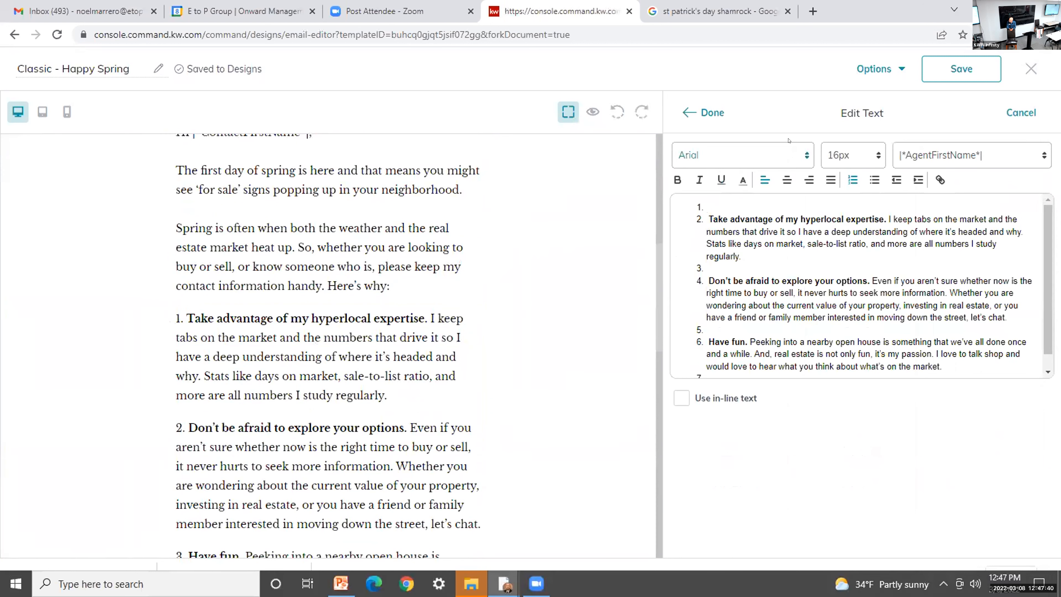
pyautogui.click(702, 118)
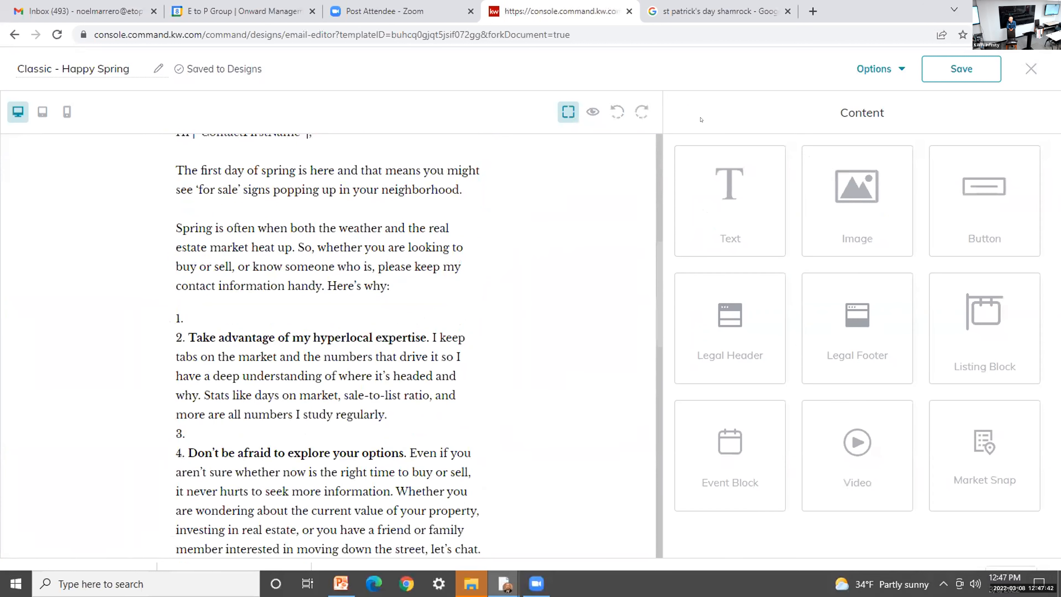
pyautogui.scroll(6, 448, 308)
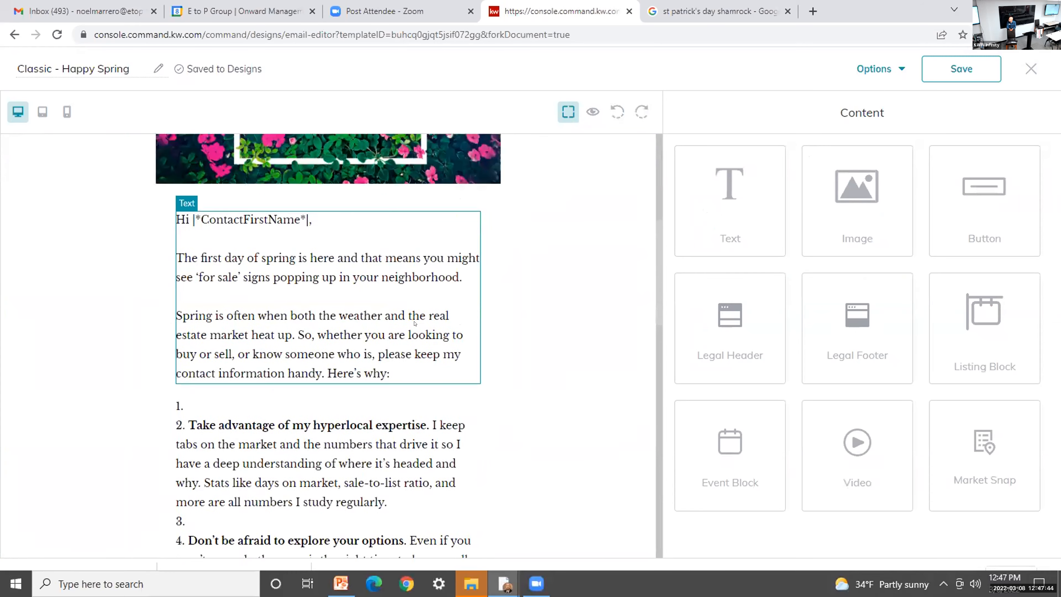
pyautogui.scroll(3, 470, 282)
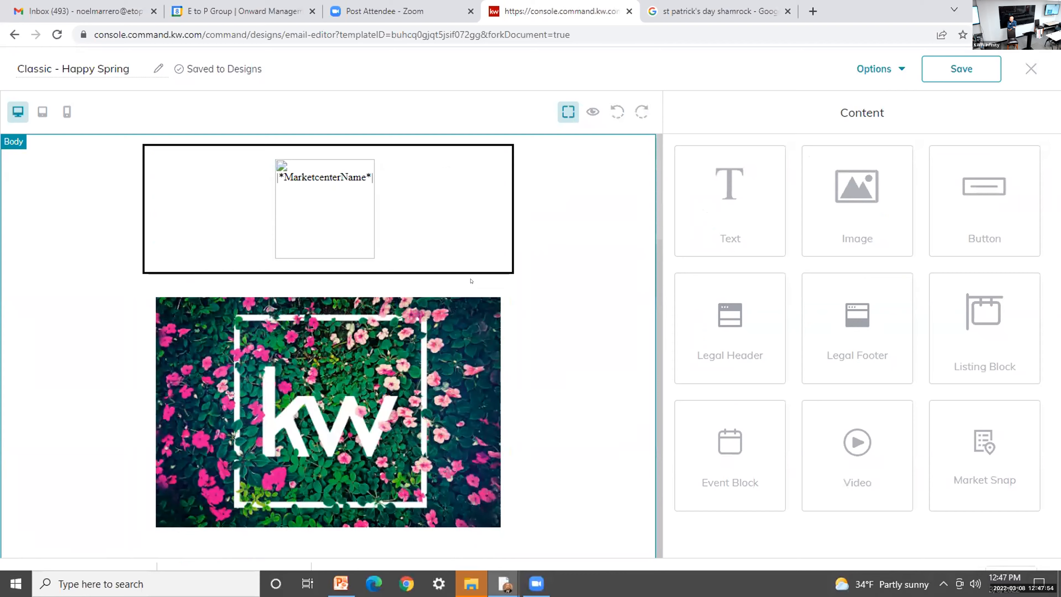
# Send a test of the Classic - Happy Spring email to the account owner's email address
pyautogui.scroll(-3, 428, 342)
pyautogui.scroll(-4, 428, 341)
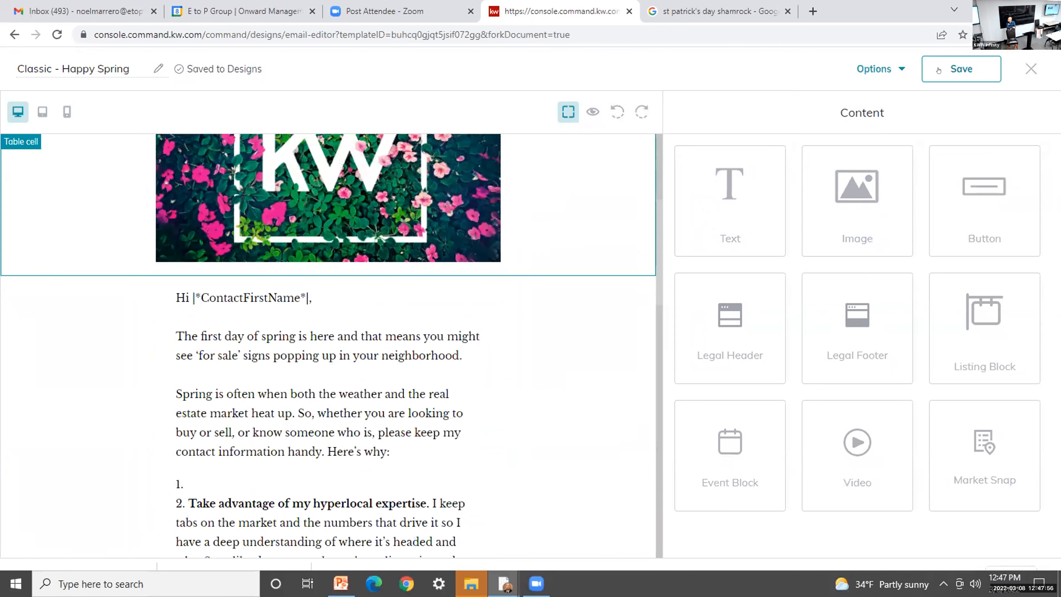
pyautogui.click(877, 70)
pyautogui.click(896, 140)
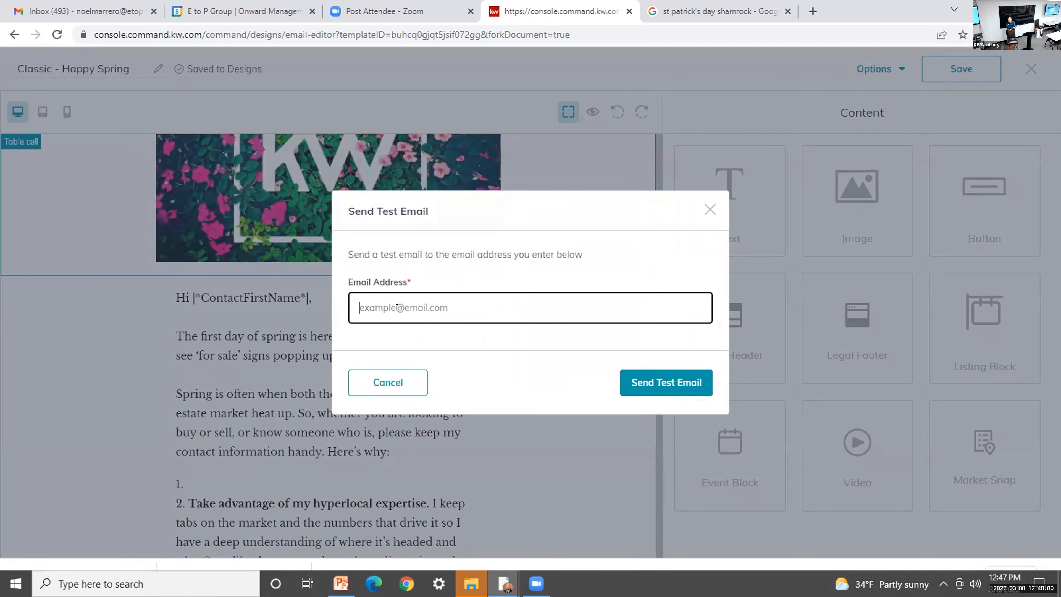
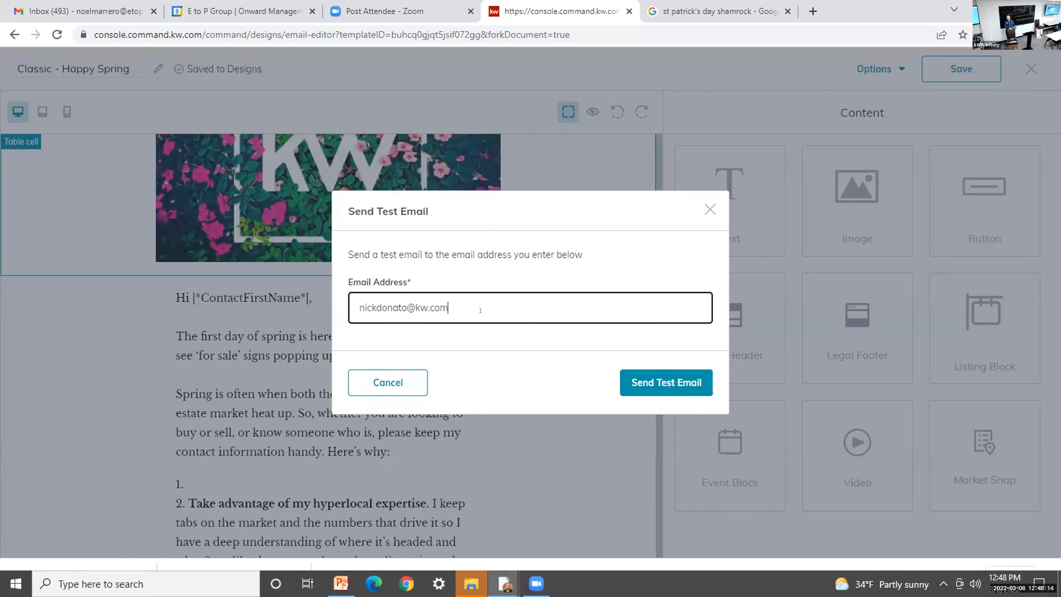
pyautogui.click(631, 384)
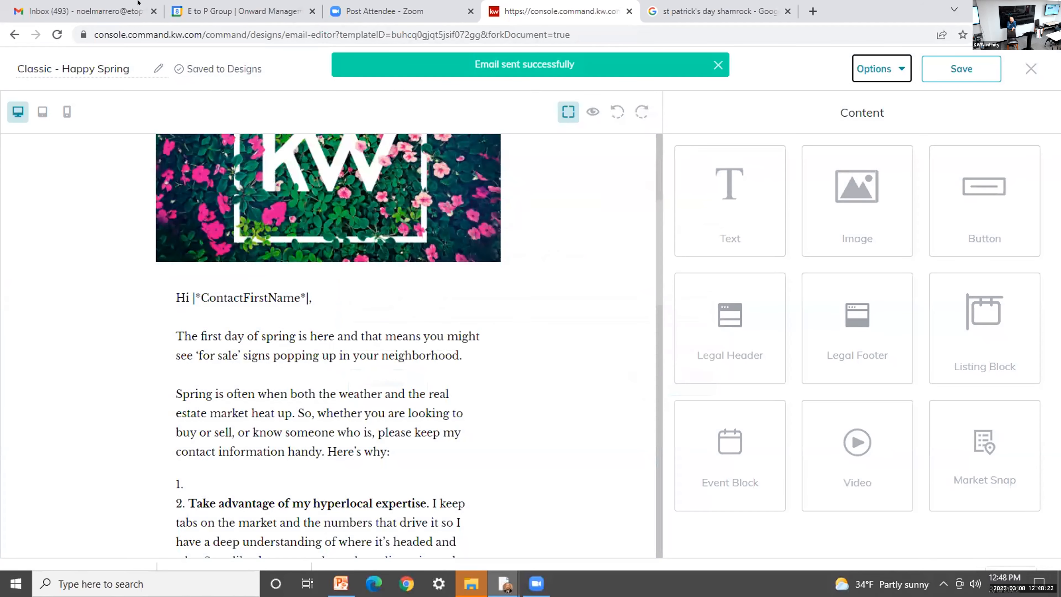
# Open a new browser page and start signing in to the test recipient's Google account
pyautogui.click(813, 12)
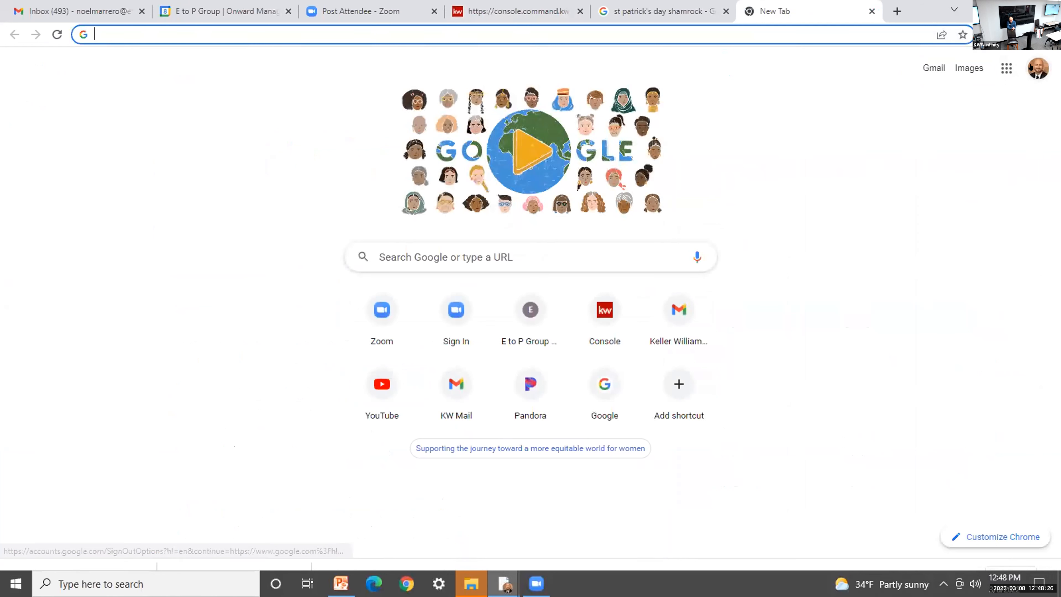
pyautogui.click(1038, 68)
pyautogui.scroll(-1, 914, 323)
pyautogui.scroll(-2, 914, 323)
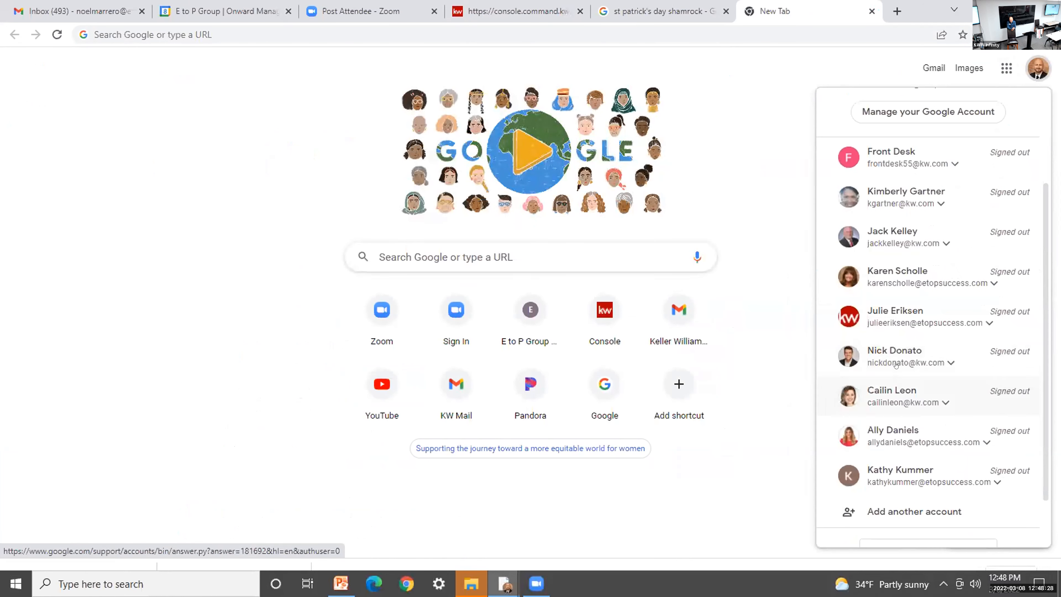
pyautogui.click(897, 353)
pyautogui.click(894, 390)
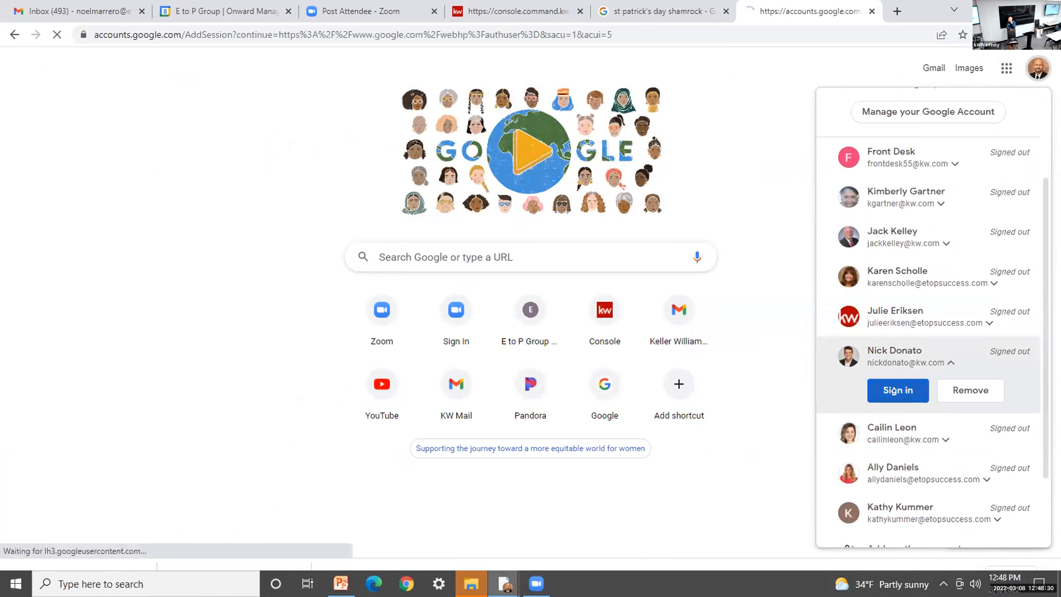
pyautogui.click(621, 313)
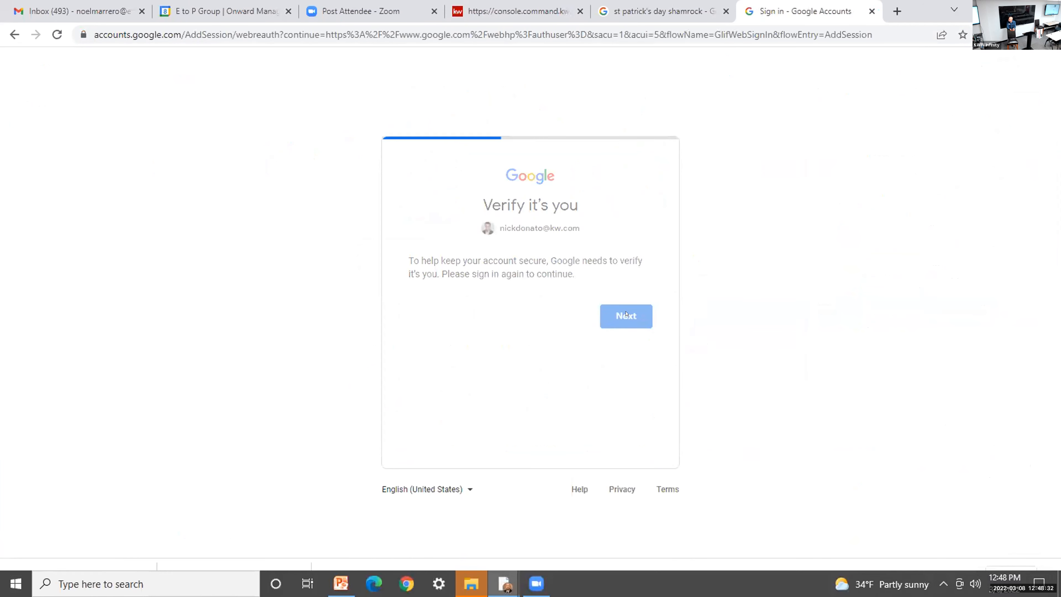
# Enter the account password to finish the Google sign-in and decline continuing in a new Chrome profile
pyautogui.click(565, 283)
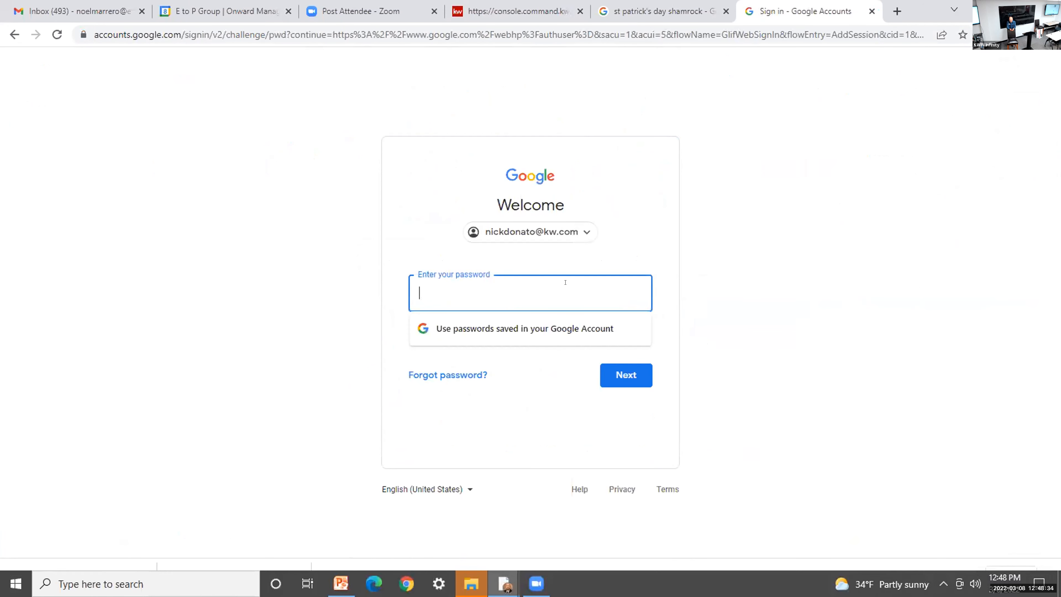
pyautogui.write('***')
pyautogui.press('BackSpace')
pyautogui.press('BackSpace')
pyautogui.write('****')
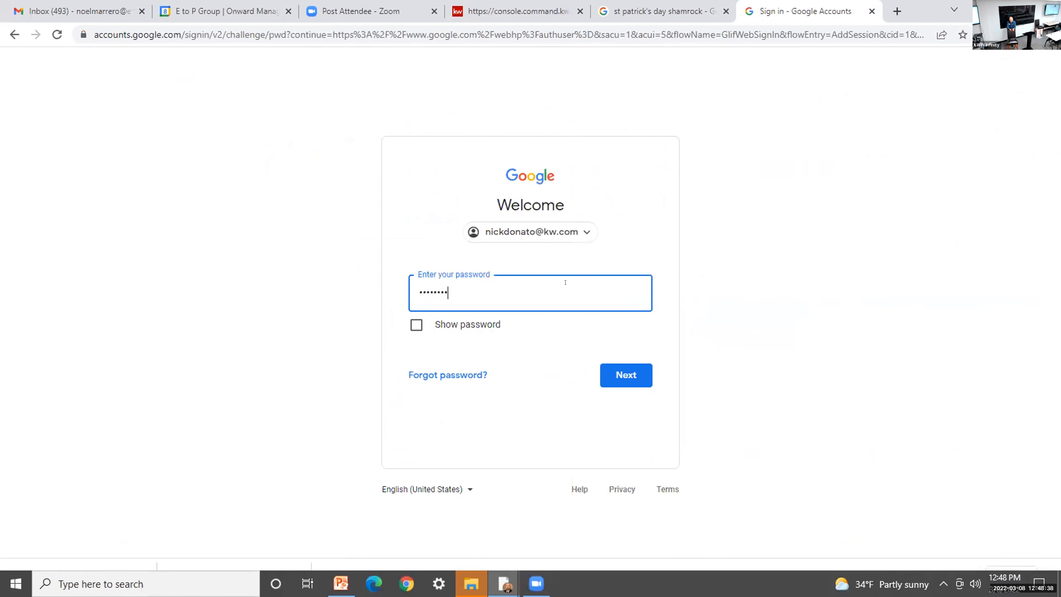
pyautogui.press('Return')
pyautogui.write('********')
pyautogui.press('Return')
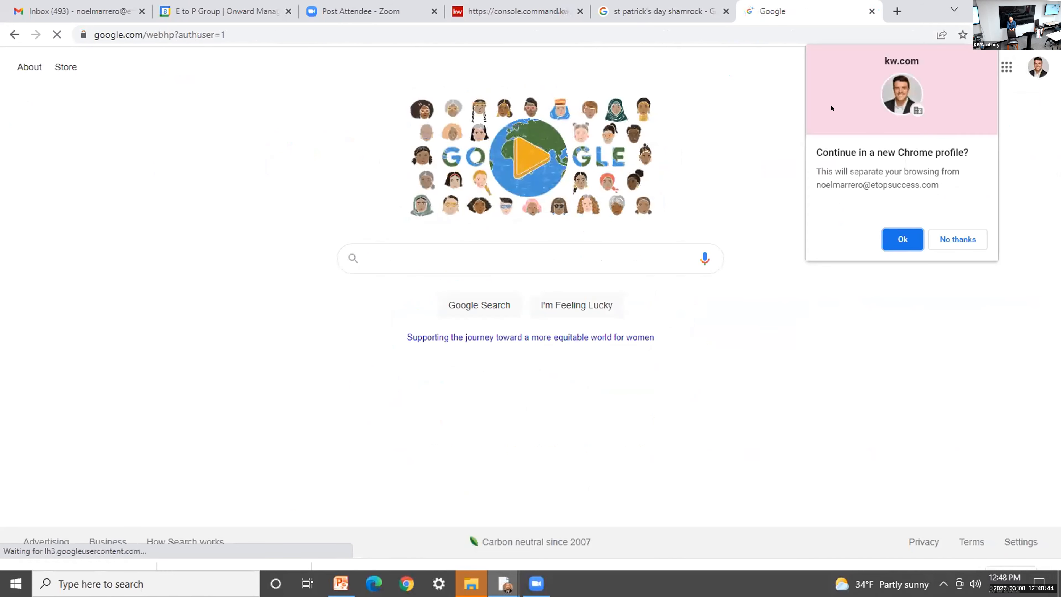
pyautogui.click(957, 239)
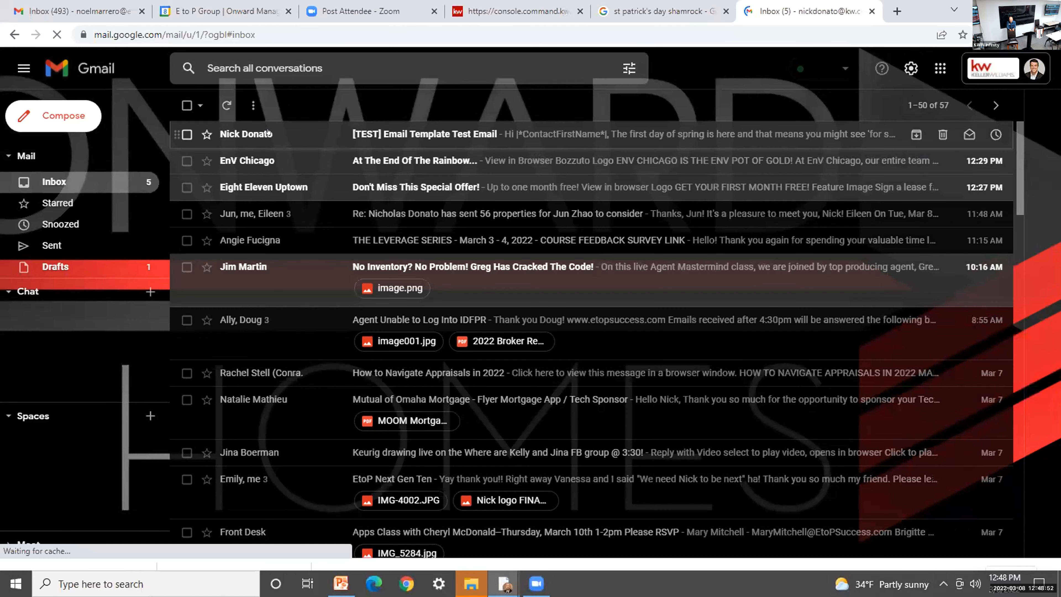
# Open the [TEST] Email Template Test Email in the Gmail inbox and examine its subject, header, greeting, contact block and legal footer
pyautogui.click(502, 141)
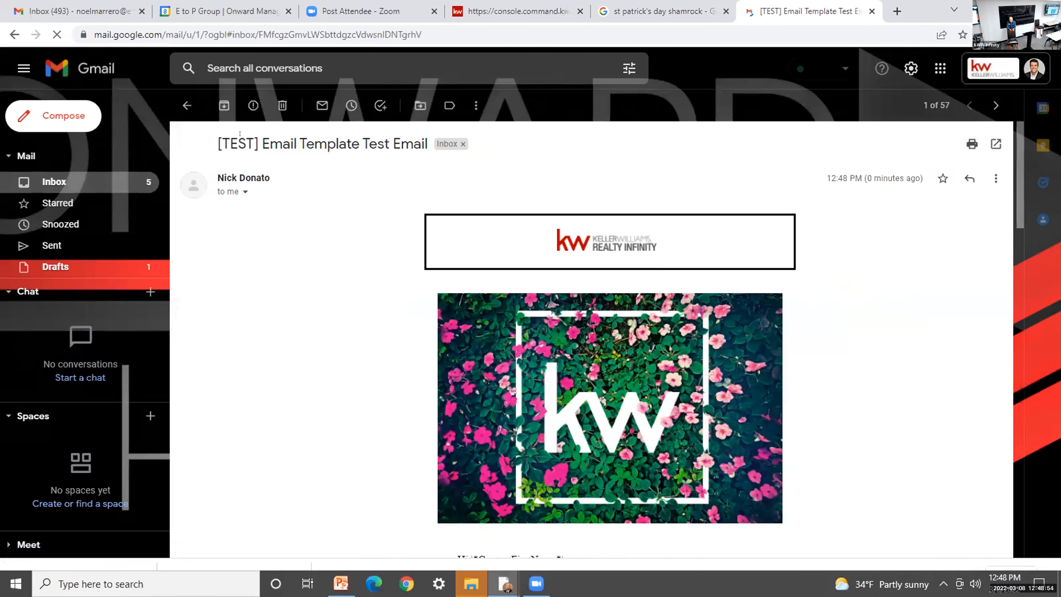
pyautogui.moveTo(222, 144); pyautogui.dragTo(255, 145)
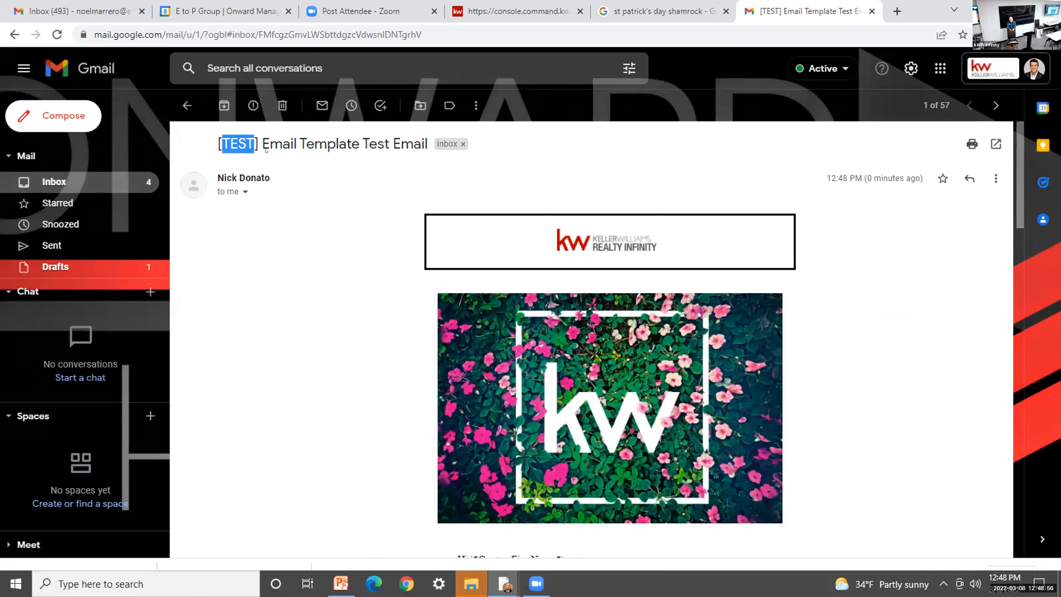
pyautogui.click(647, 152)
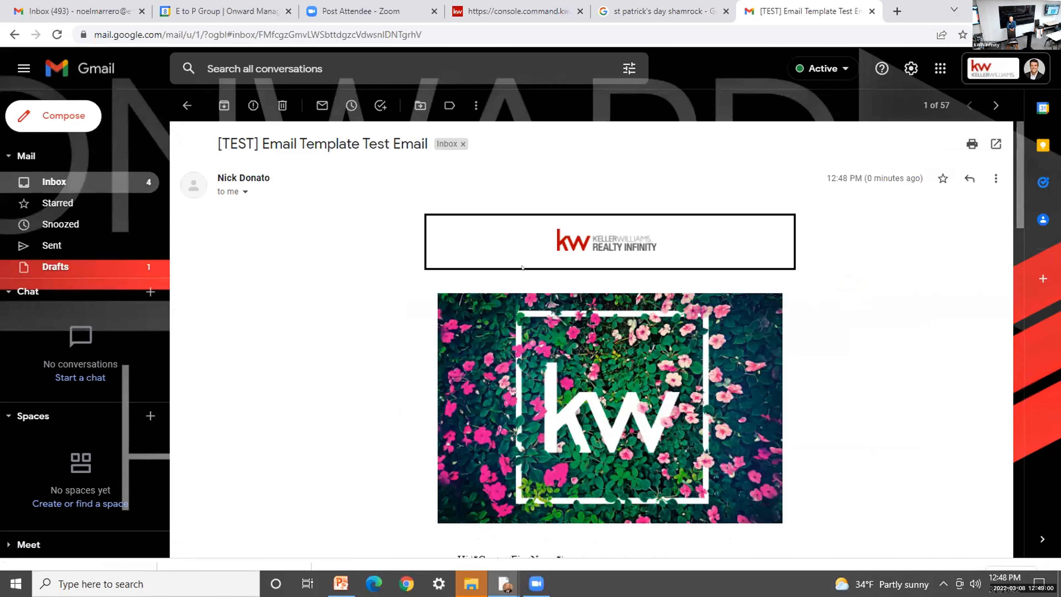
pyautogui.scroll(-2, 522, 267)
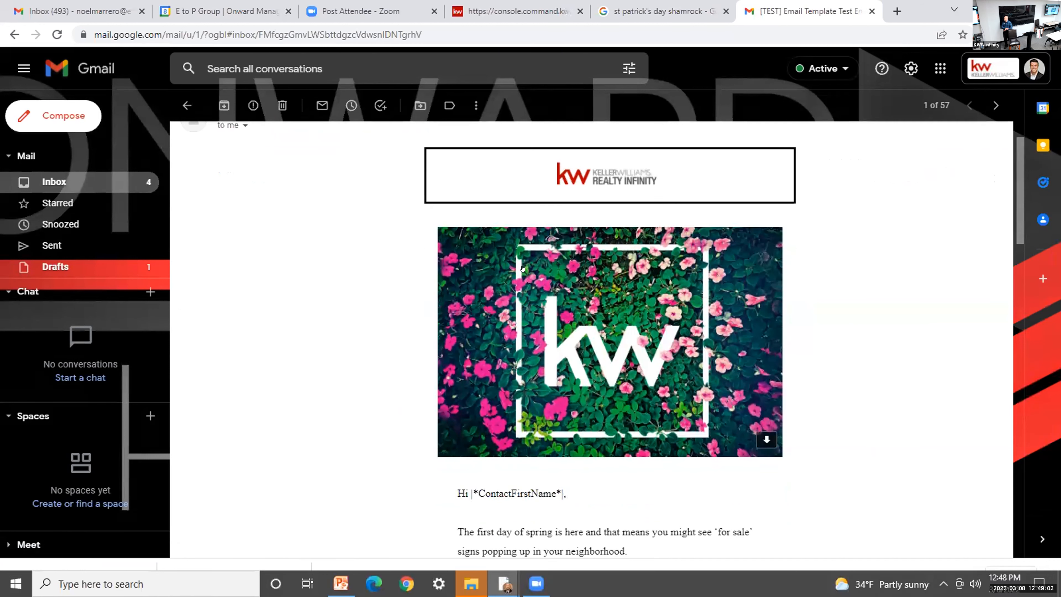
pyautogui.scroll(-2, 568, 311)
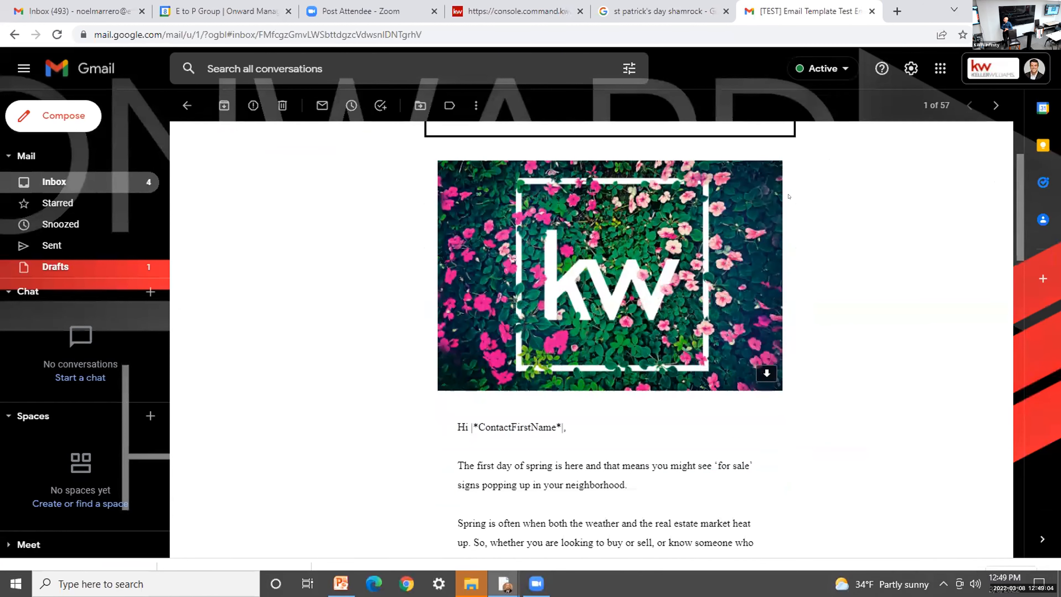
pyautogui.scroll(-3, 1011, 218)
pyautogui.scroll(-10, 1031, 214)
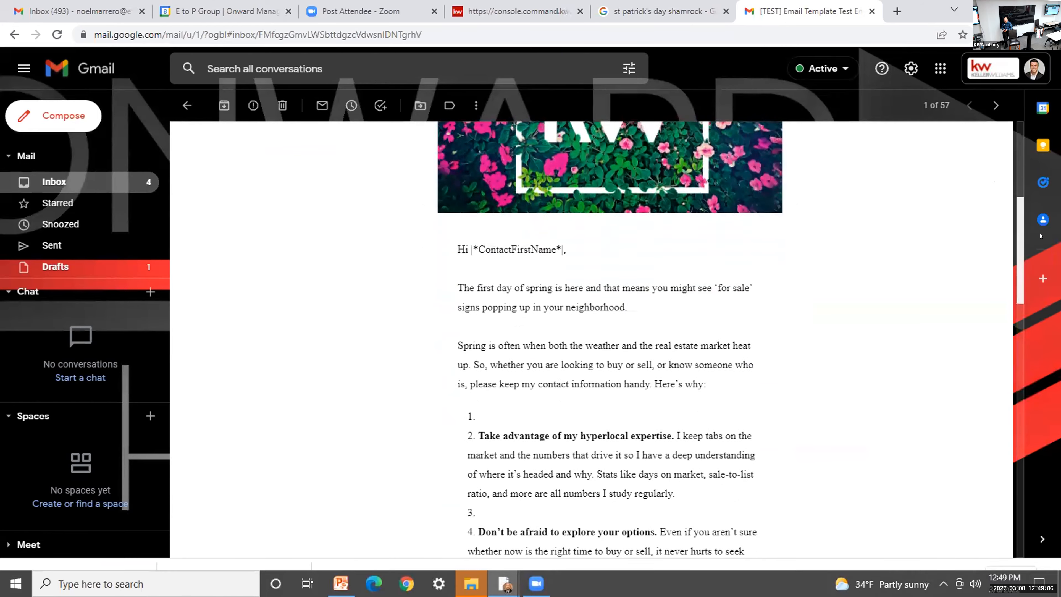
pyautogui.scroll(-12, 610, 339)
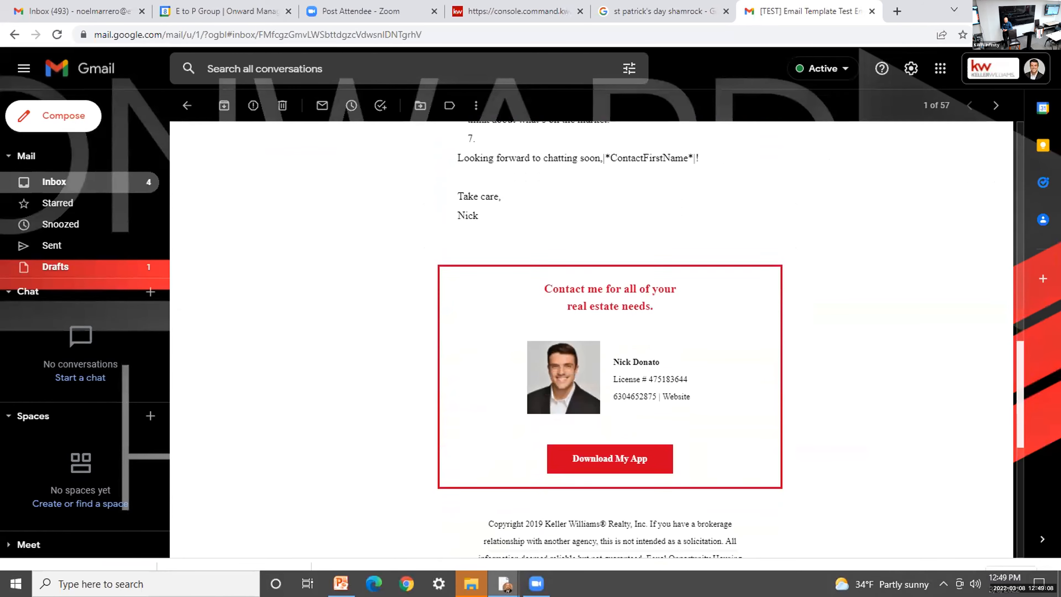
pyautogui.scroll(20, 968, 197)
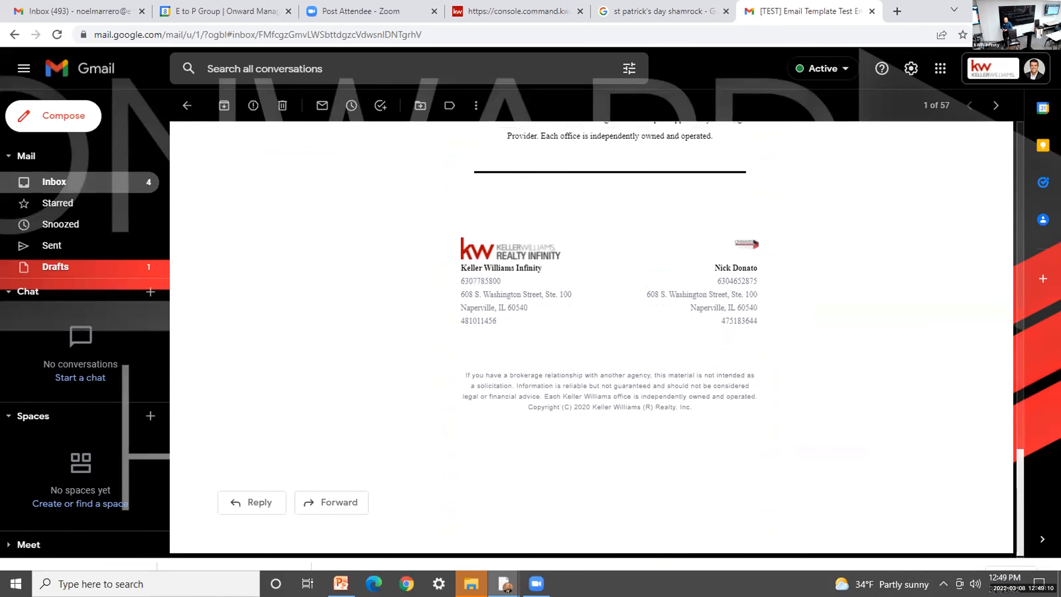
pyautogui.scroll(3, 555, 239)
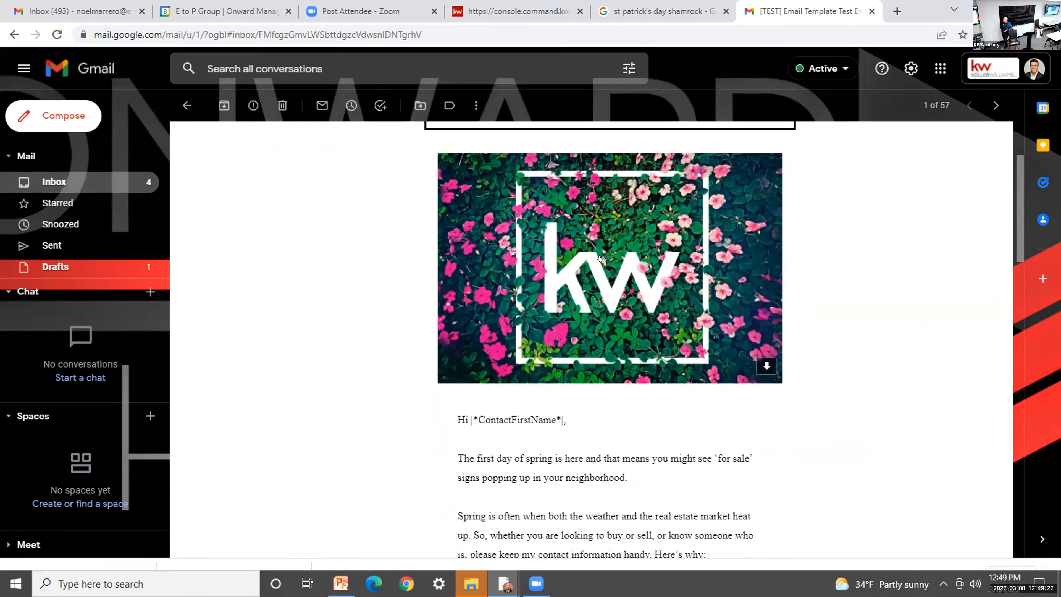
pyautogui.scroll(-10, 671, 281)
pyautogui.scroll(8, 609, 342)
pyautogui.scroll(5, 609, 342)
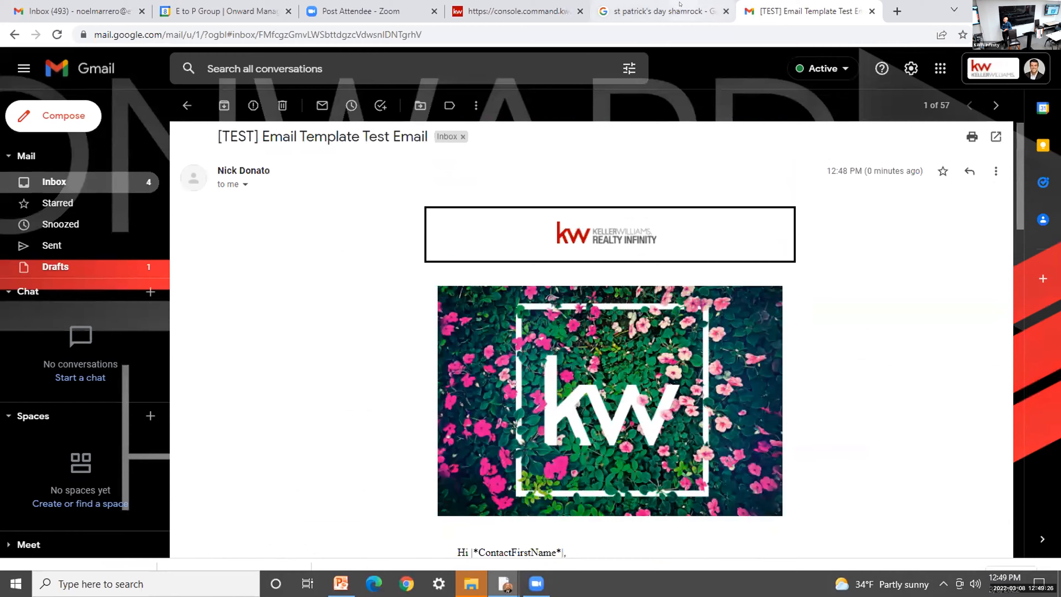
# Switch back to KW Command and leave the Happy Spring email editor for the Designs overview
pyautogui.click(664, 11)
pyautogui.click(512, 8)
pyautogui.moveTo(659, 205); pyautogui.dragTo(660, 141)
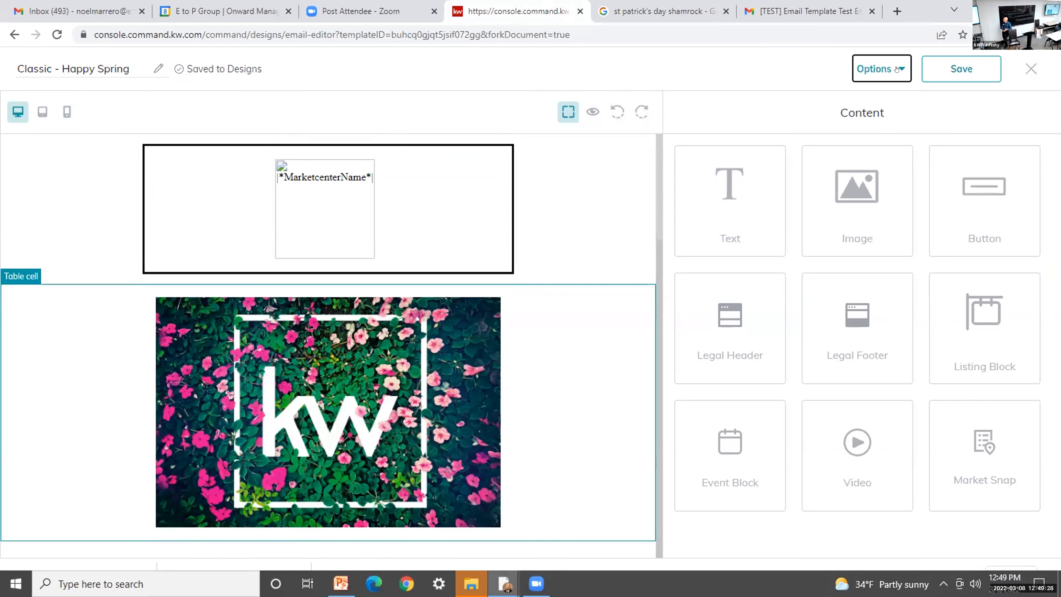
pyautogui.click(881, 70)
pyautogui.click(821, 67)
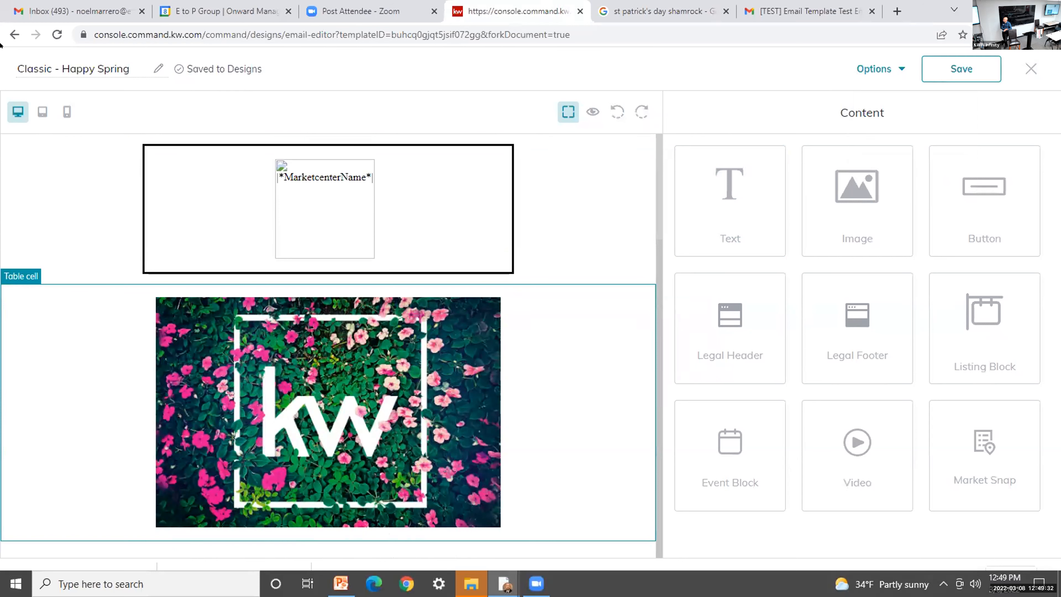
pyautogui.click(14, 34)
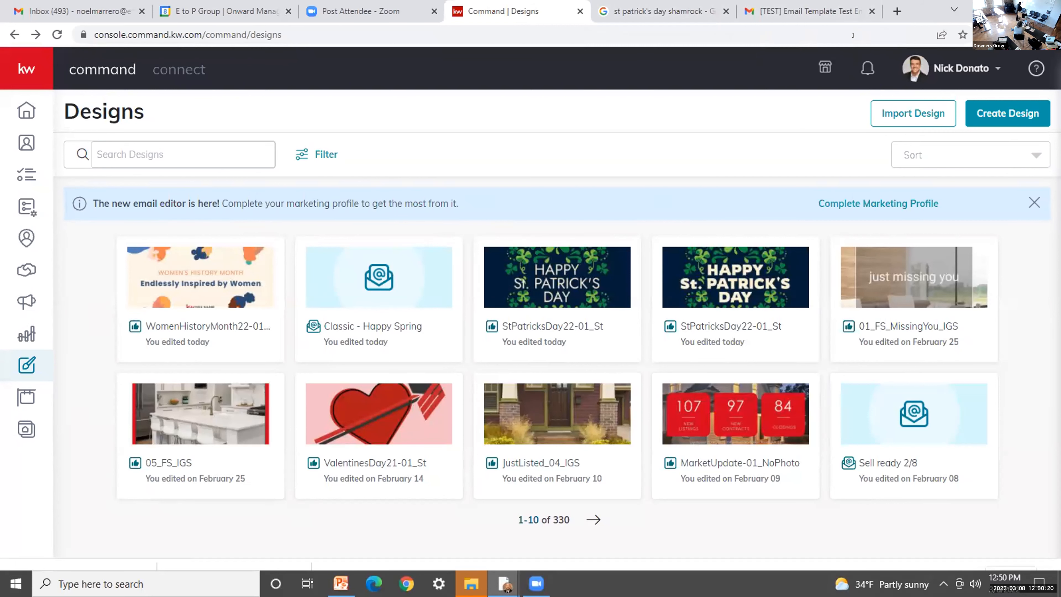
# Sign out of the Google accounts from Gmail, and close the Gmail and shamrock image search pages
pyautogui.click(839, 12)
pyautogui.click(1034, 68)
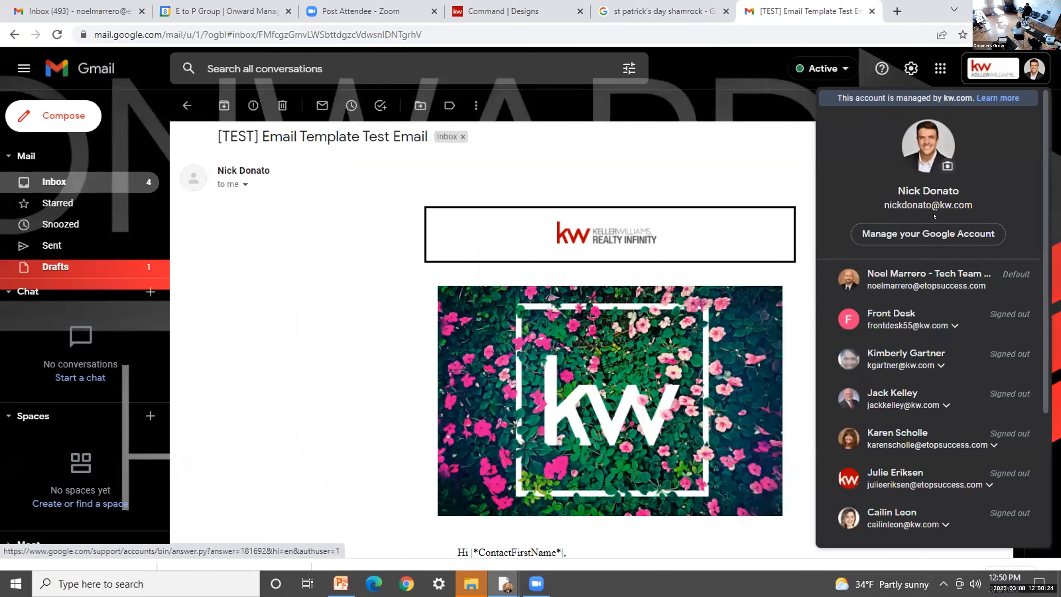
pyautogui.scroll(-5, 935, 216)
pyautogui.click(929, 489)
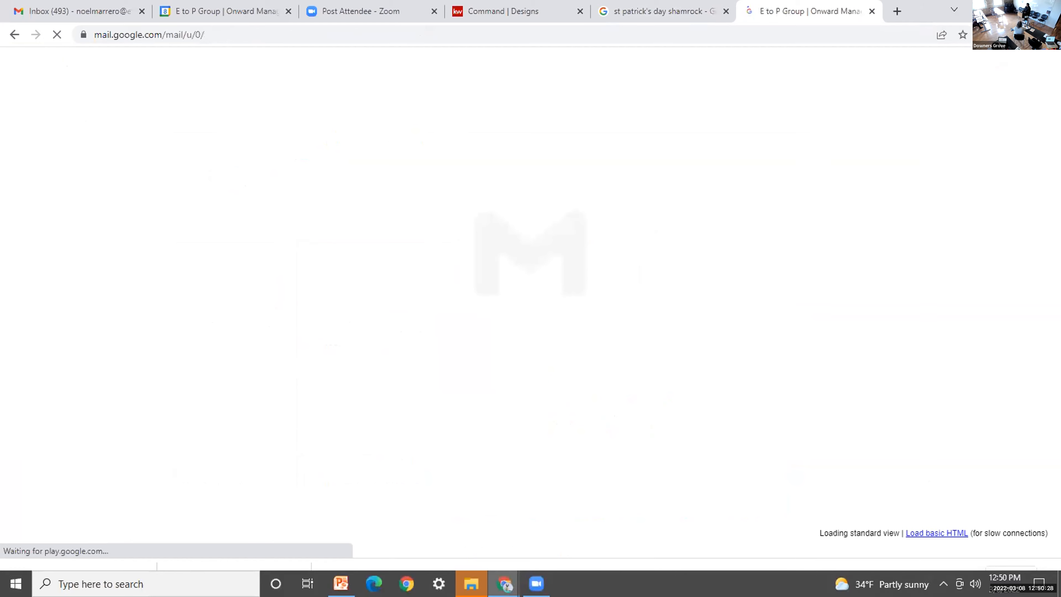
pyautogui.click(872, 11)
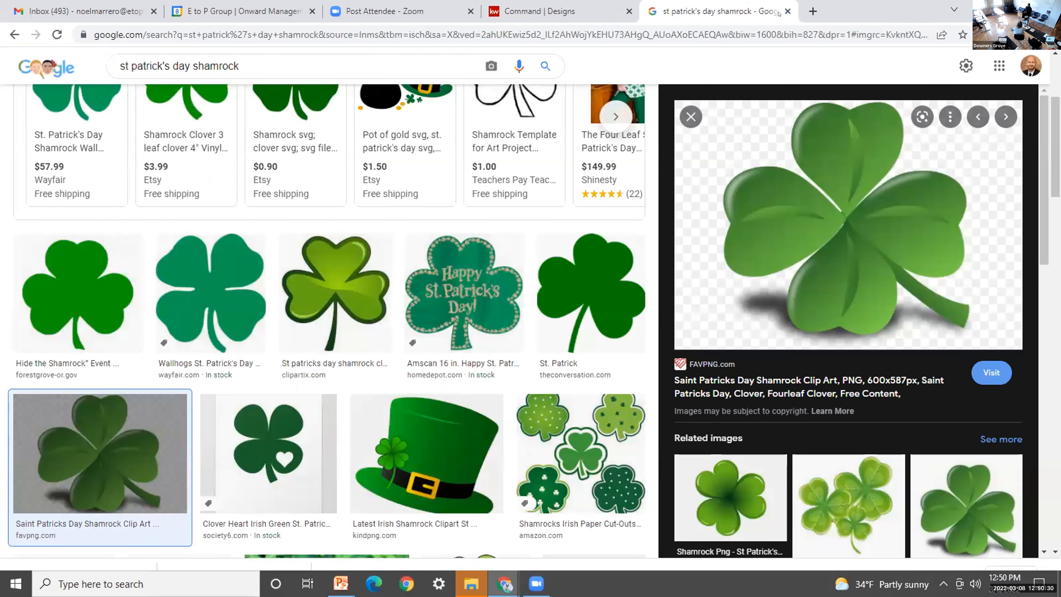
pyautogui.click(788, 12)
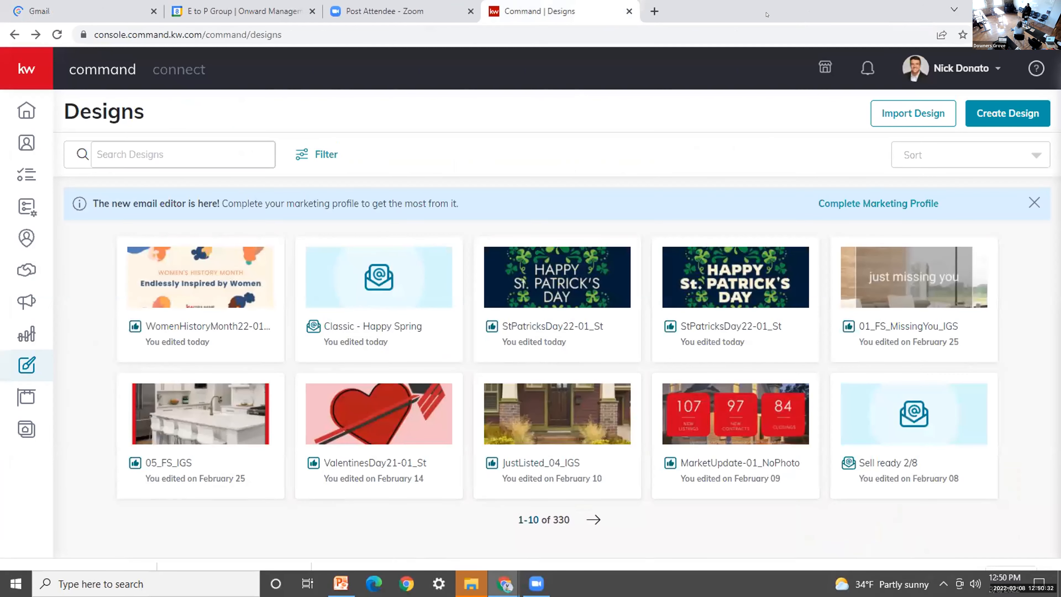
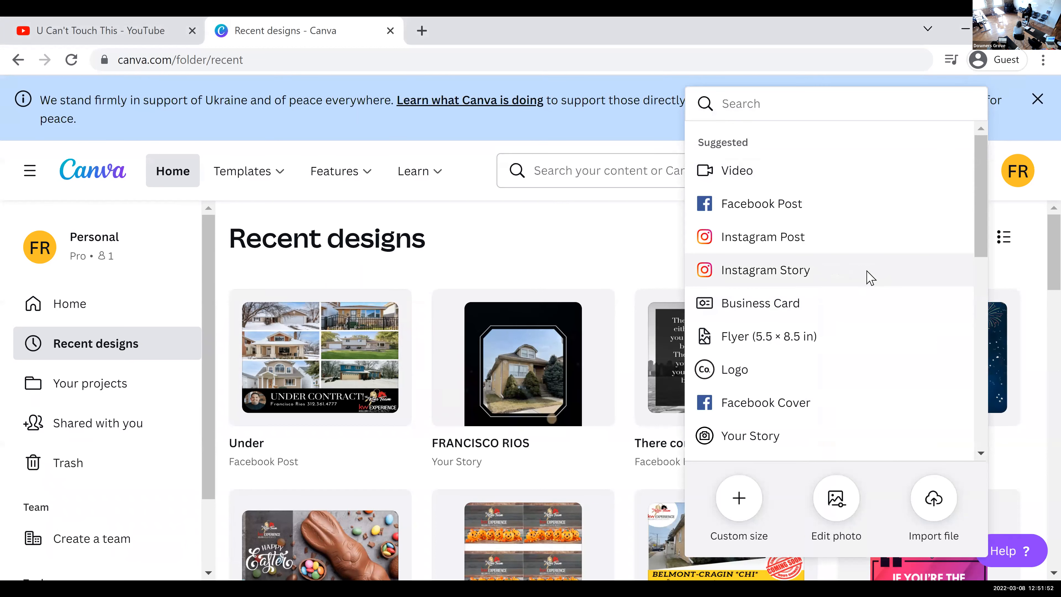
# Create an Instagram Story design and apply the Happy Easter Day template with painted eggs in grass from an EASTER template search
pyautogui.click(868, 276)
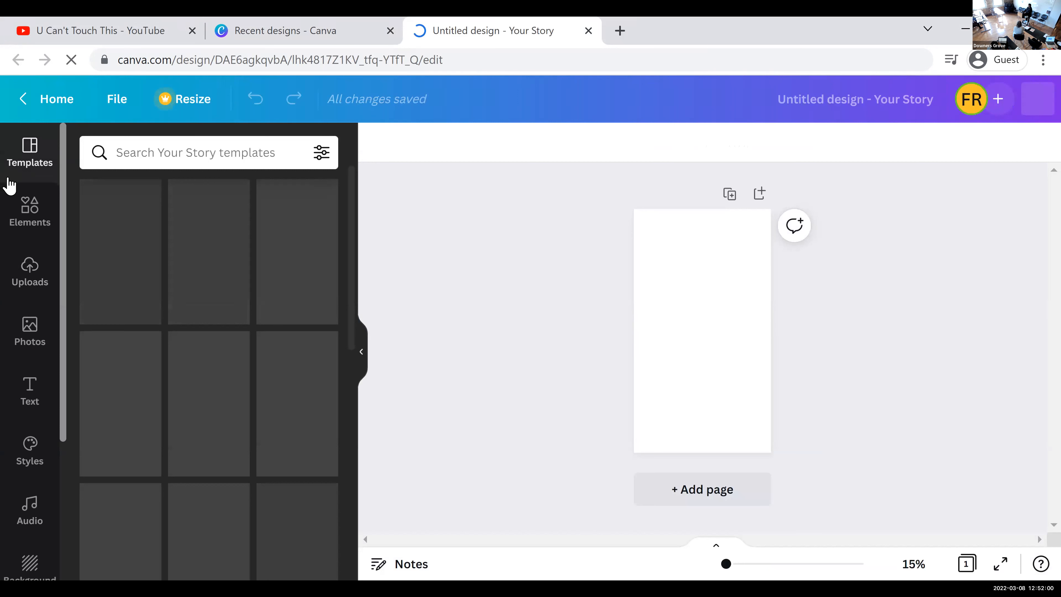
pyautogui.click(146, 153)
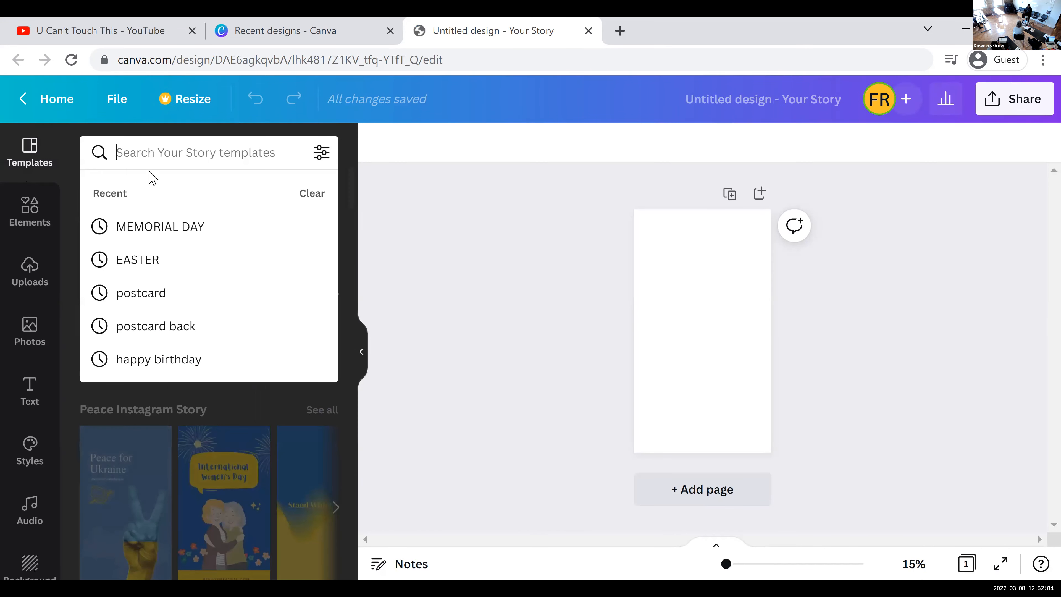
pyautogui.write('easter')
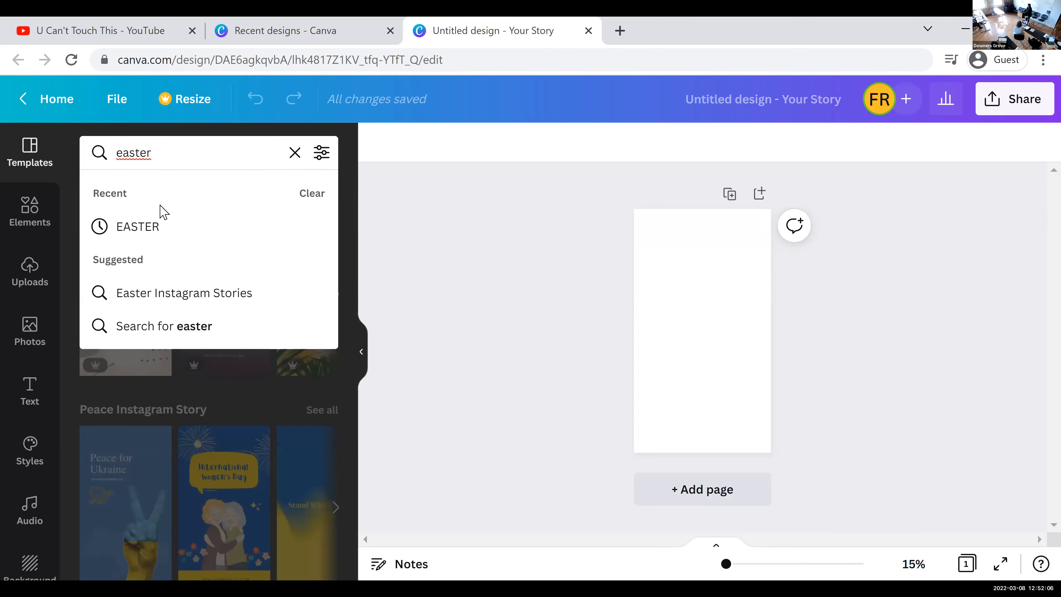
pyautogui.click(168, 244)
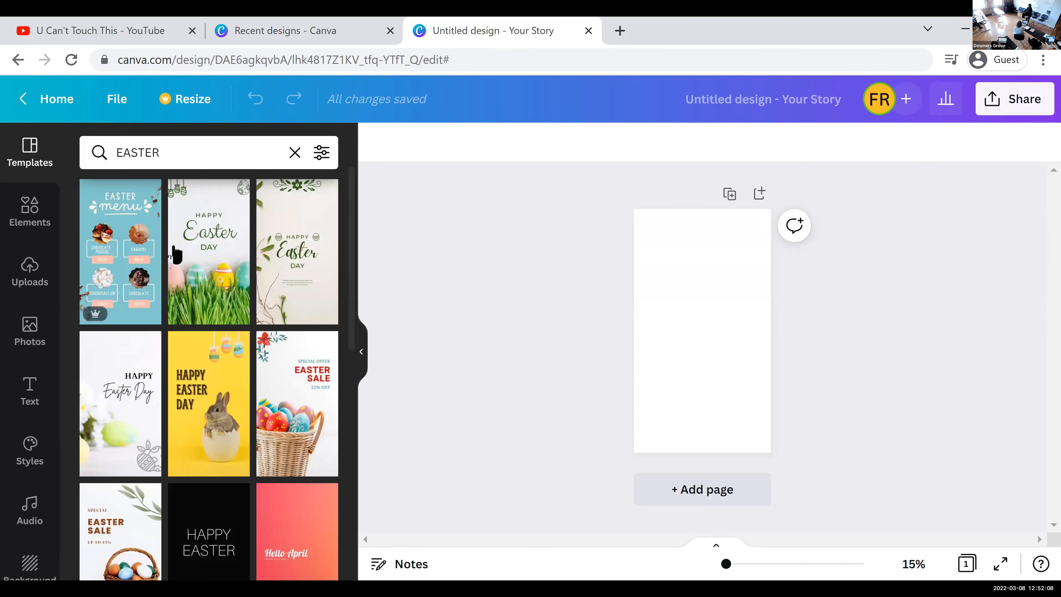
pyautogui.click(198, 255)
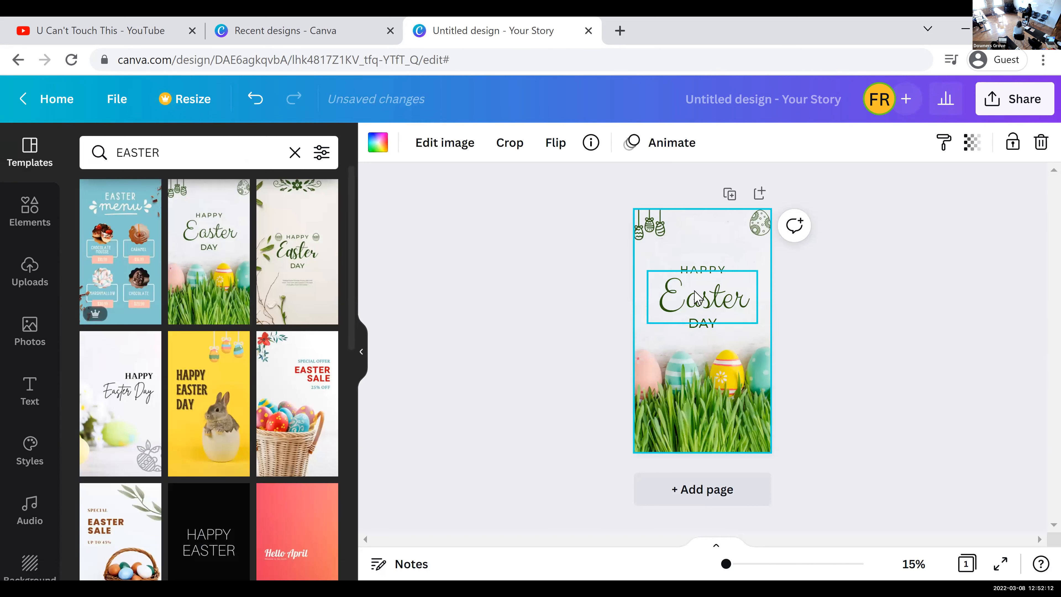
# Add the uploaded team logo with the KW Experience branding to the Easter story
pyautogui.click(18, 270)
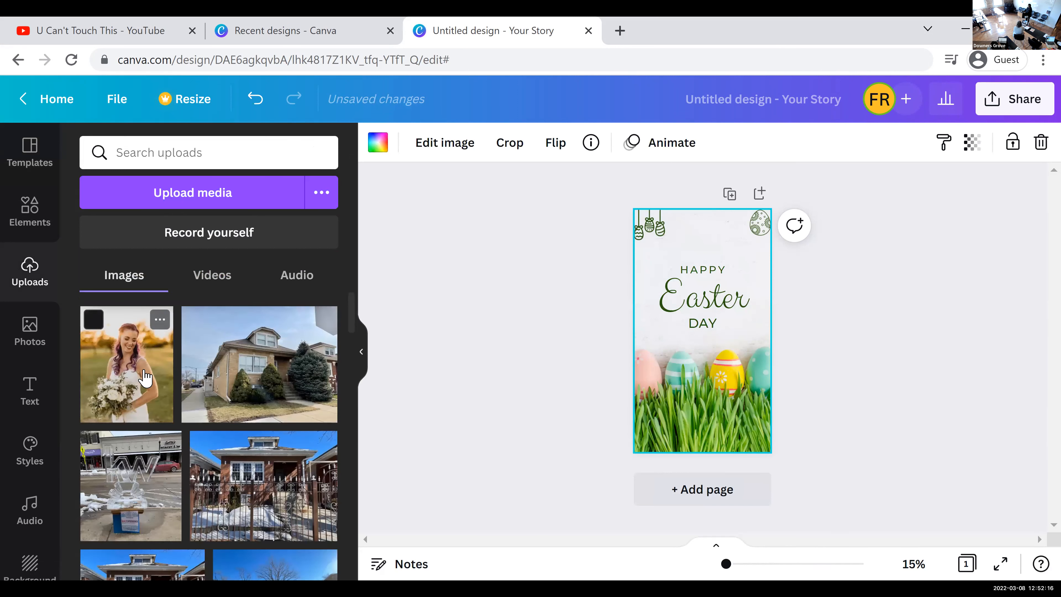
pyautogui.scroll(-10, 145, 377)
pyautogui.scroll(-15, 146, 377)
pyautogui.scroll(-15, 146, 377)
pyautogui.scroll(-15, 145, 377)
pyautogui.scroll(-15, 146, 378)
pyautogui.scroll(-15, 145, 377)
pyautogui.scroll(-15, 146, 378)
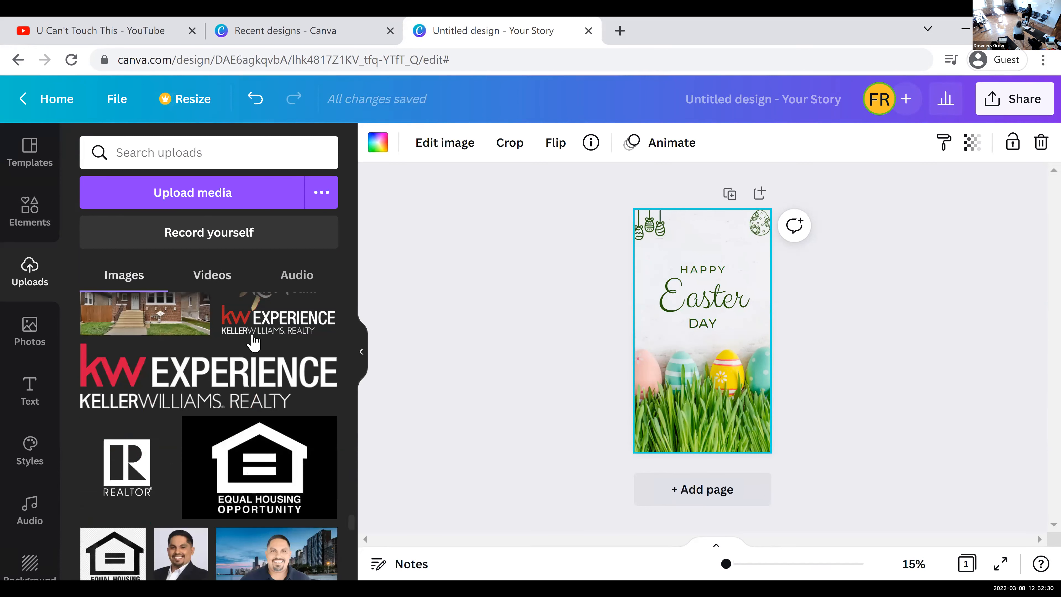
pyautogui.click(261, 319)
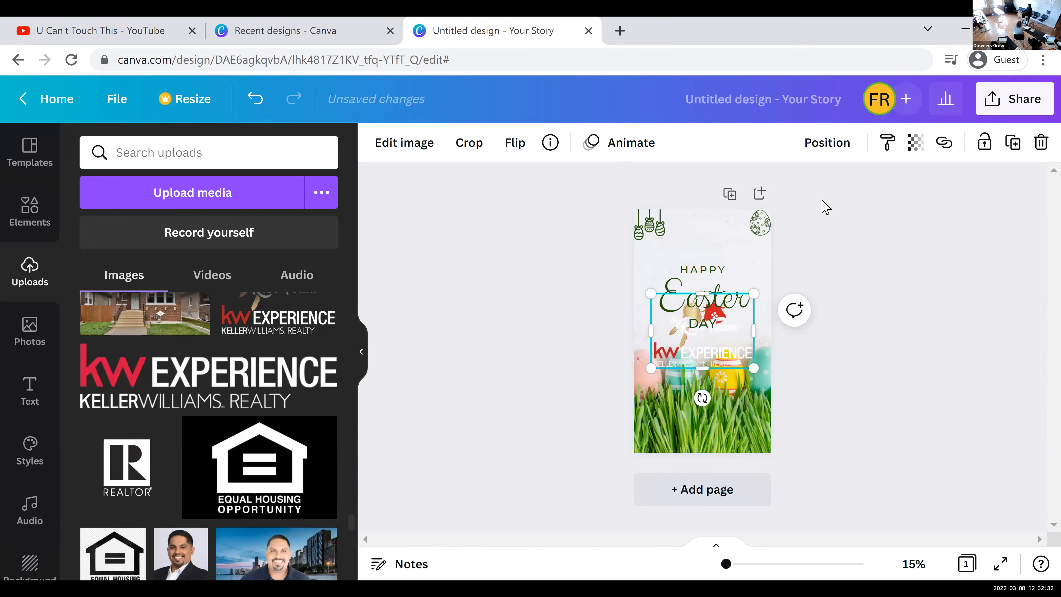
# Move the "DAY" text down onto the grass, and place the team logo at reduced size at the bottom of the story
pyautogui.moveTo(697, 325); pyautogui.dragTo(704, 398)
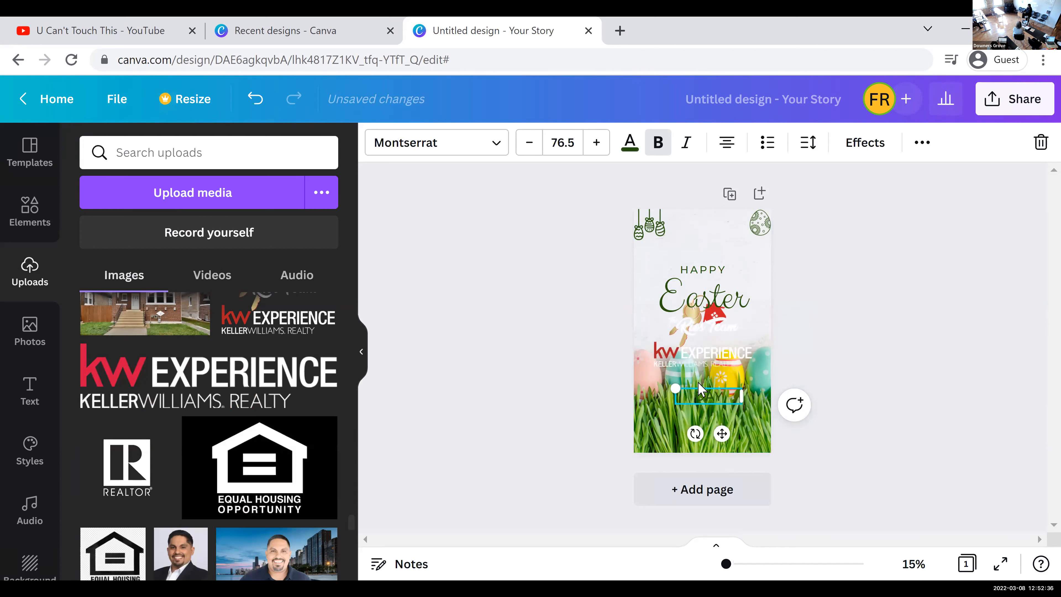
pyautogui.click(697, 321)
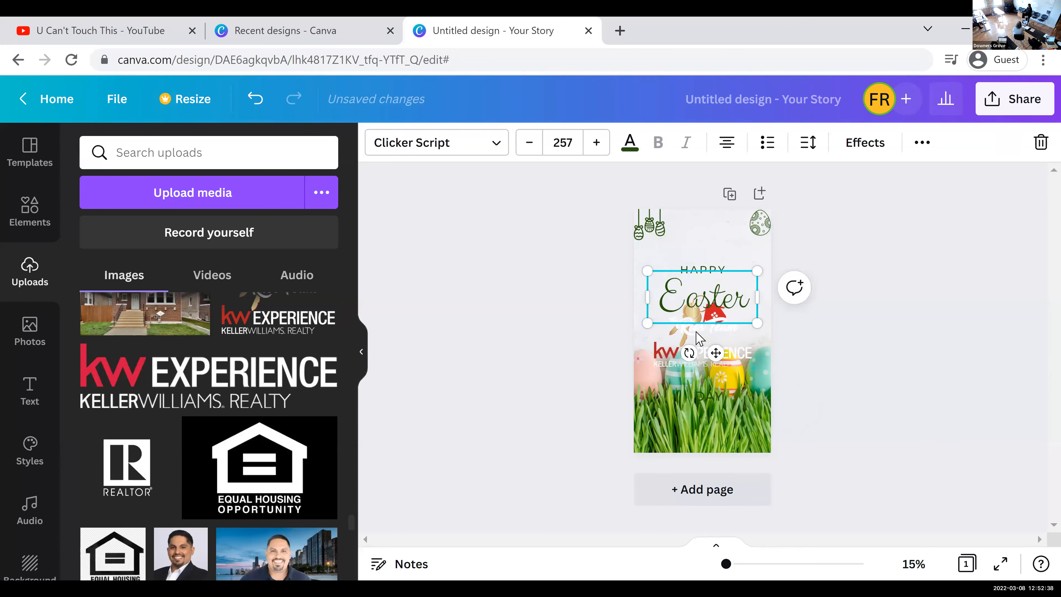
pyautogui.moveTo(673, 370); pyautogui.dragTo(674, 430)
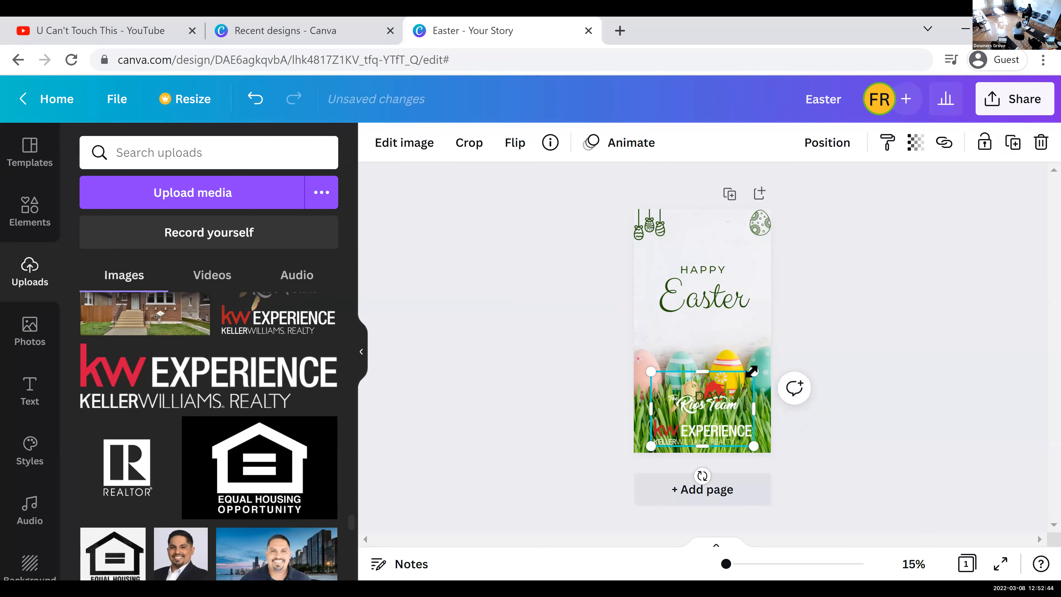
pyautogui.moveTo(754, 372); pyautogui.dragTo(708, 430)
pyautogui.click(825, 309)
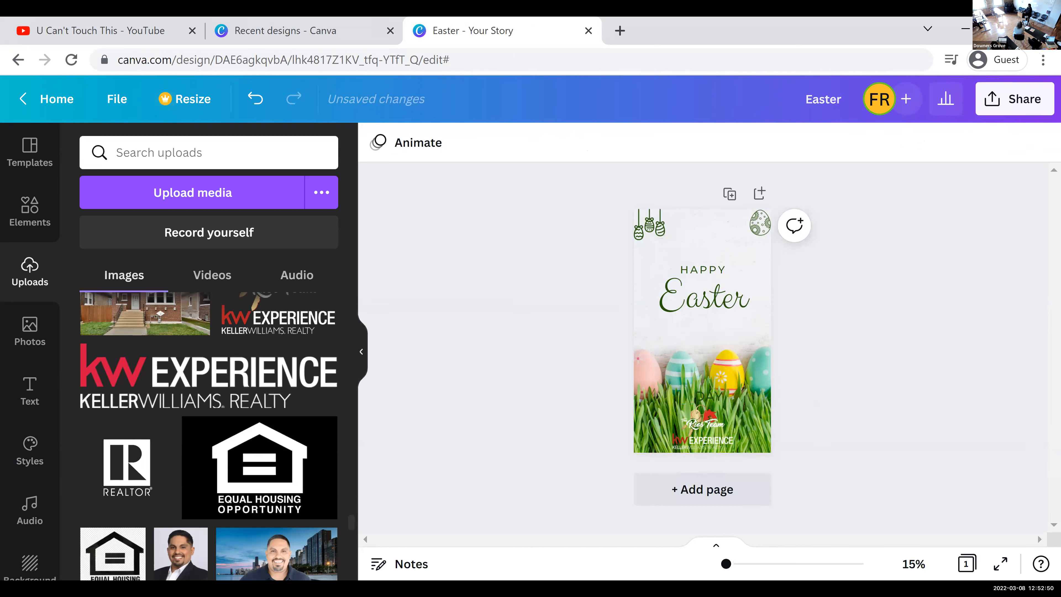
# Examine the sharing and download options for the Easter story, and close them
pyautogui.click(1026, 104)
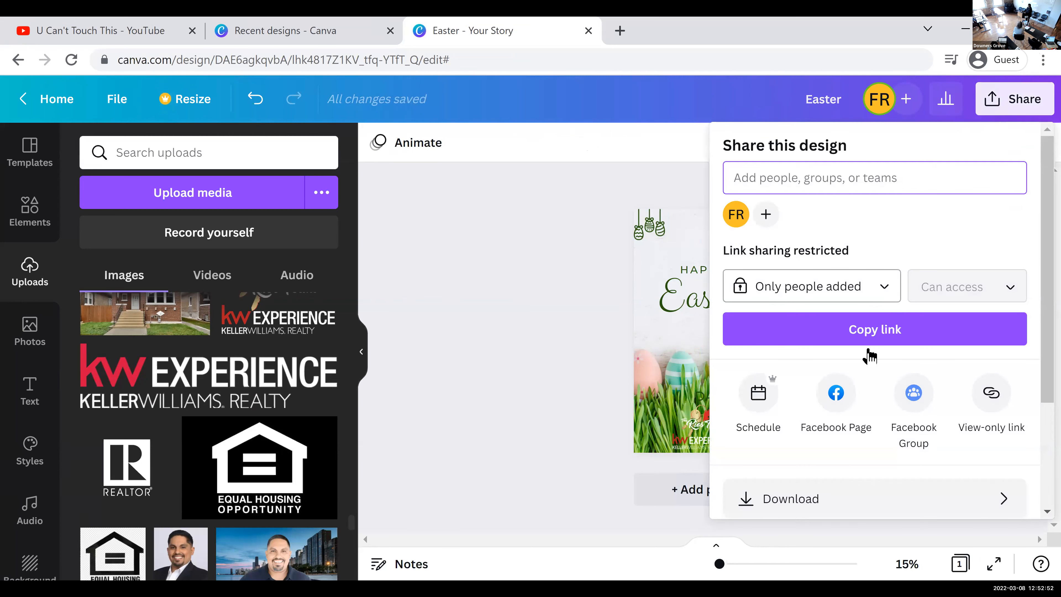
pyautogui.scroll(-4, 844, 407)
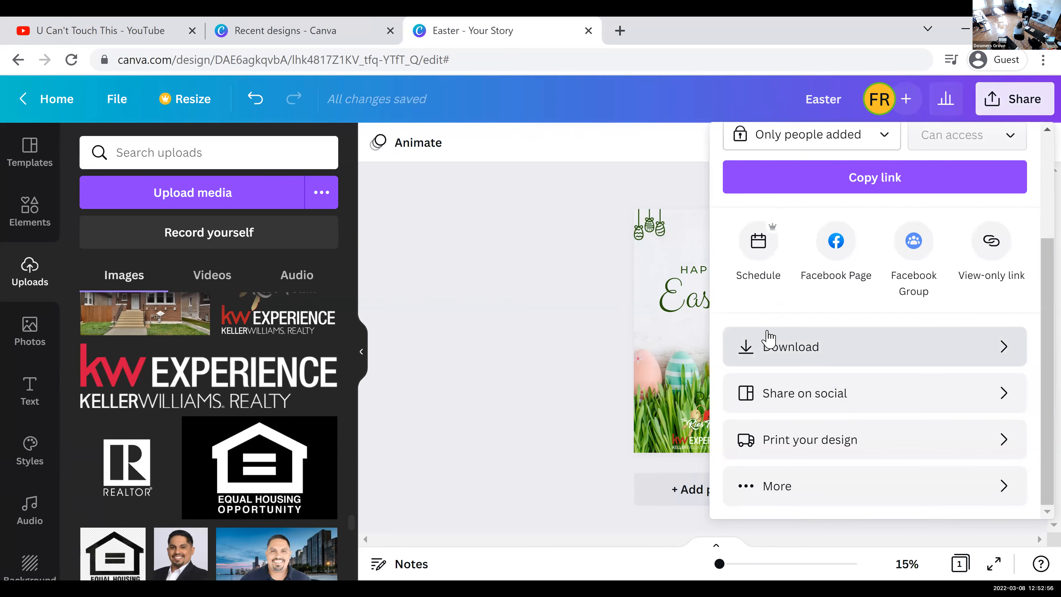
pyautogui.click(585, 276)
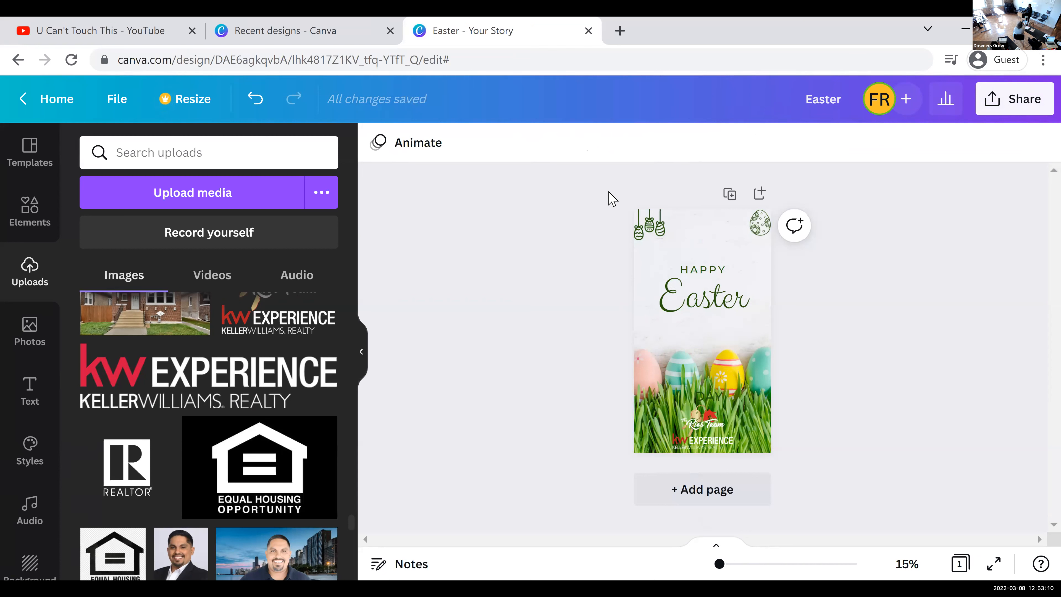
# Delete all texts, graphics, the logo and the egg background photo to leave the story page blank
pyautogui.moveTo(609, 192); pyautogui.dragTo(787, 517)
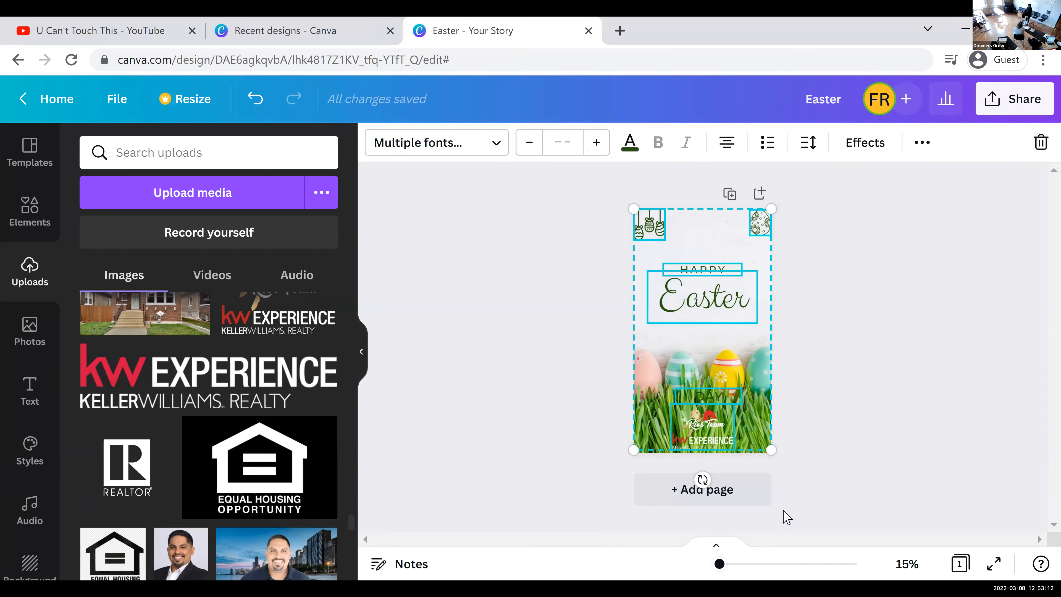
pyautogui.press('Delete')
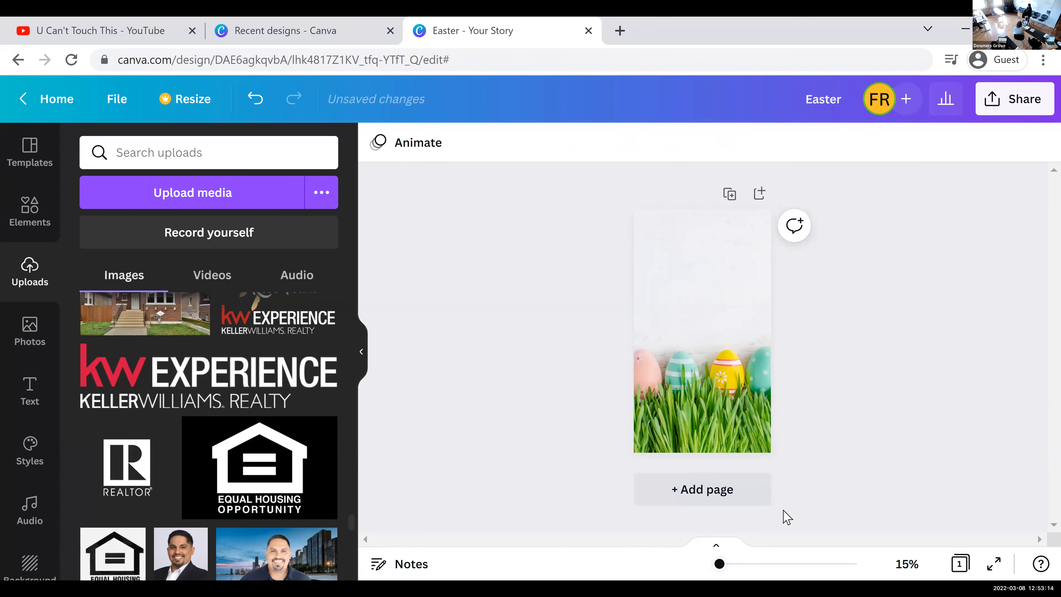
pyautogui.click(727, 349)
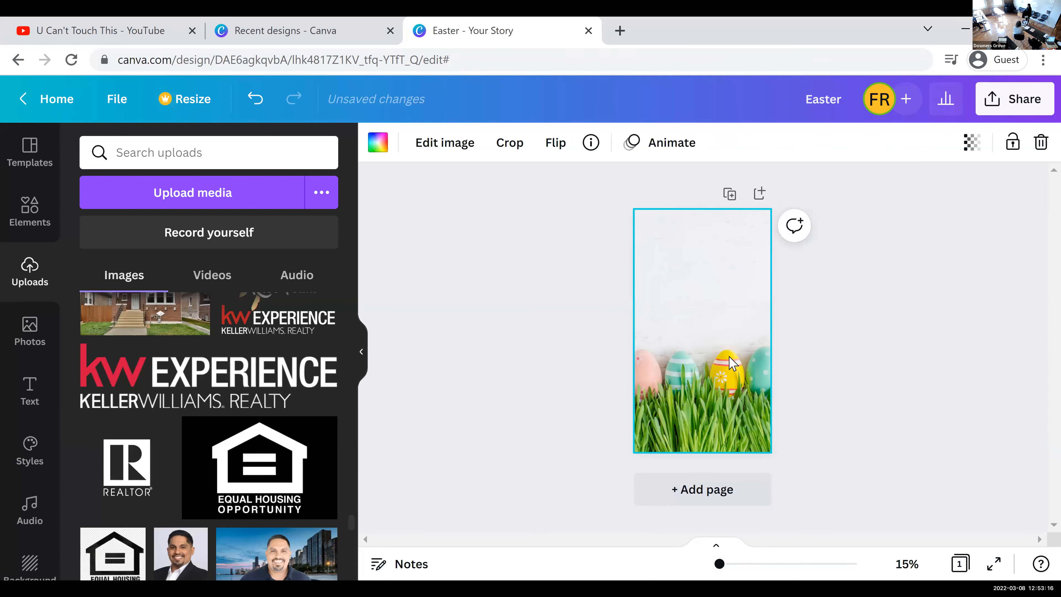
pyautogui.press('Delete')
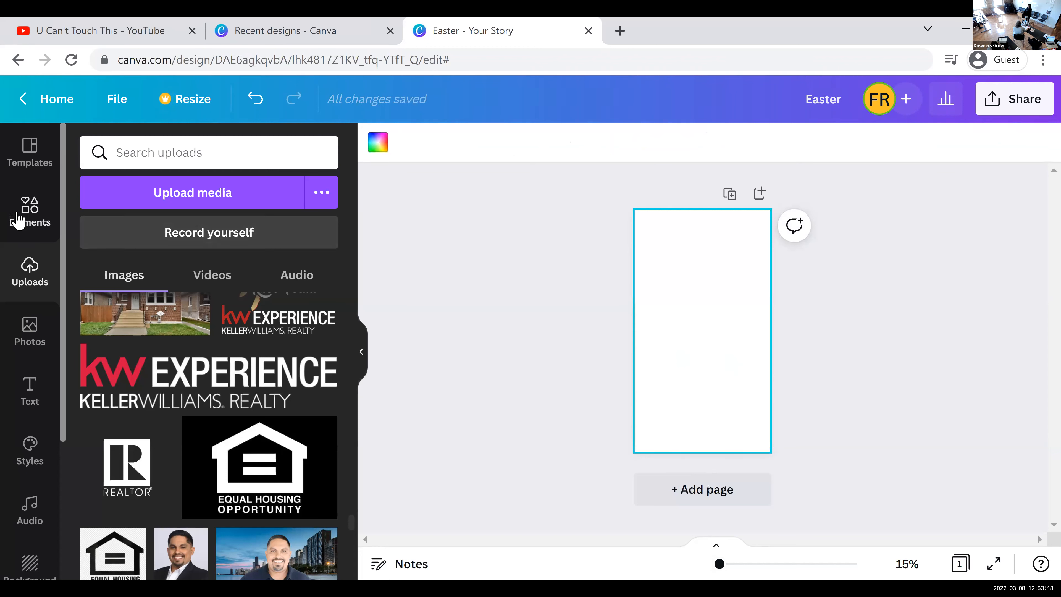
# Search the design elements for "Easter" and limit the results to videos
pyautogui.click(26, 218)
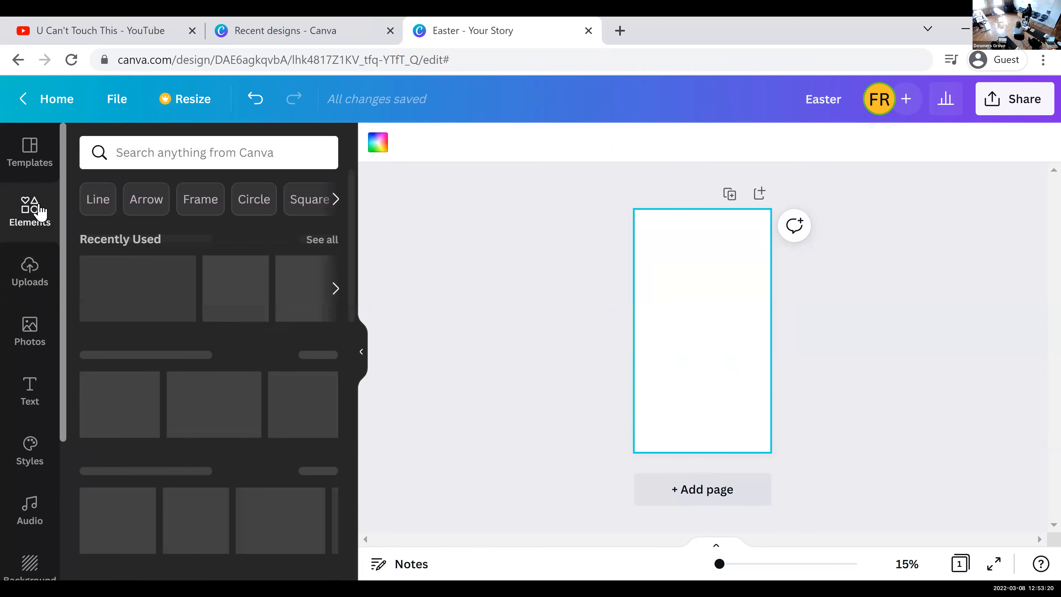
pyautogui.click(144, 146)
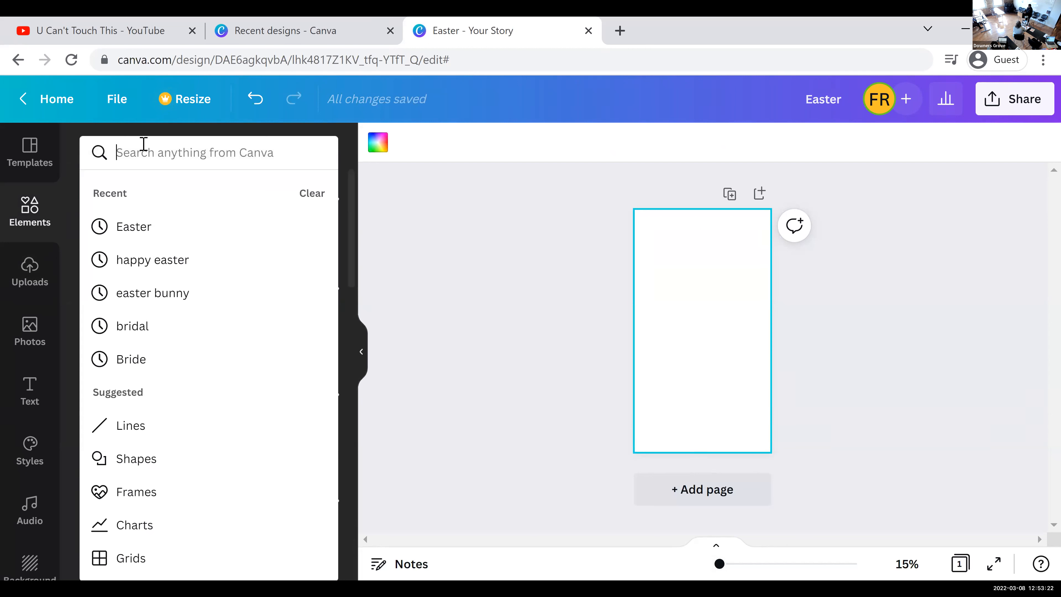
pyautogui.write('easter')
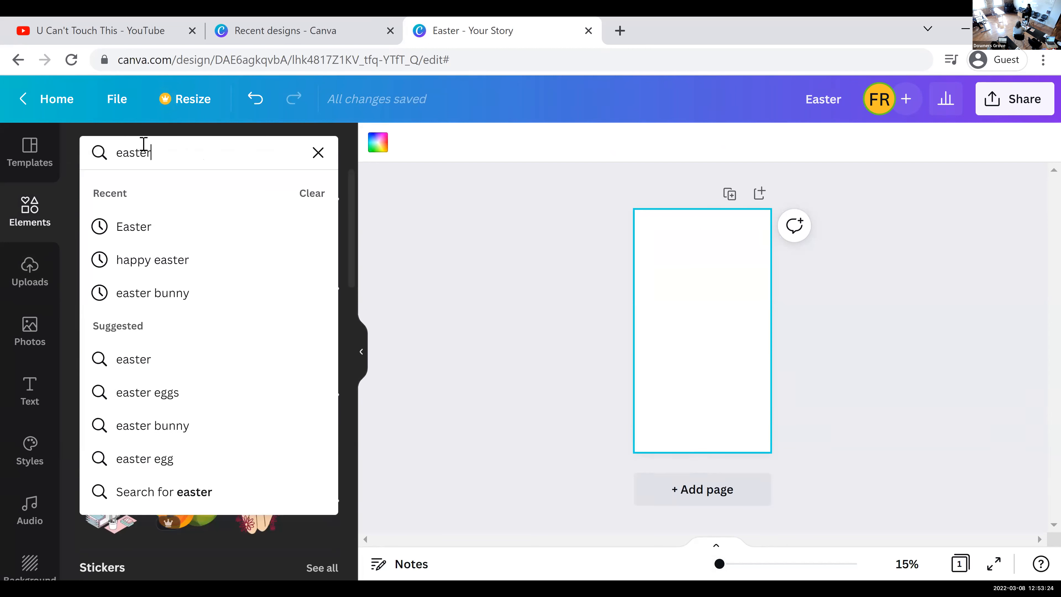
pyautogui.click(208, 227)
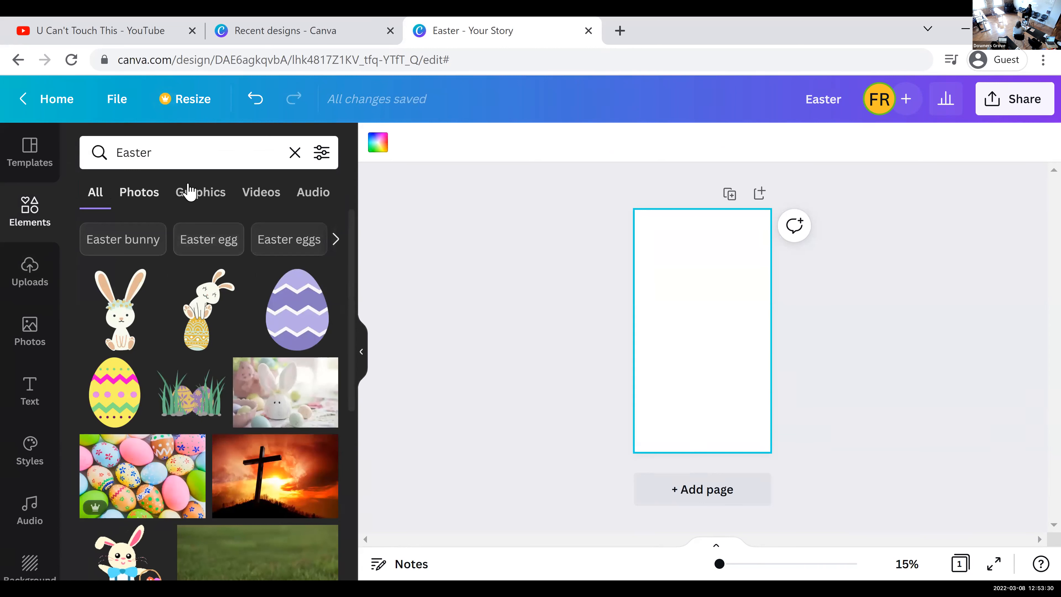
pyautogui.click(251, 193)
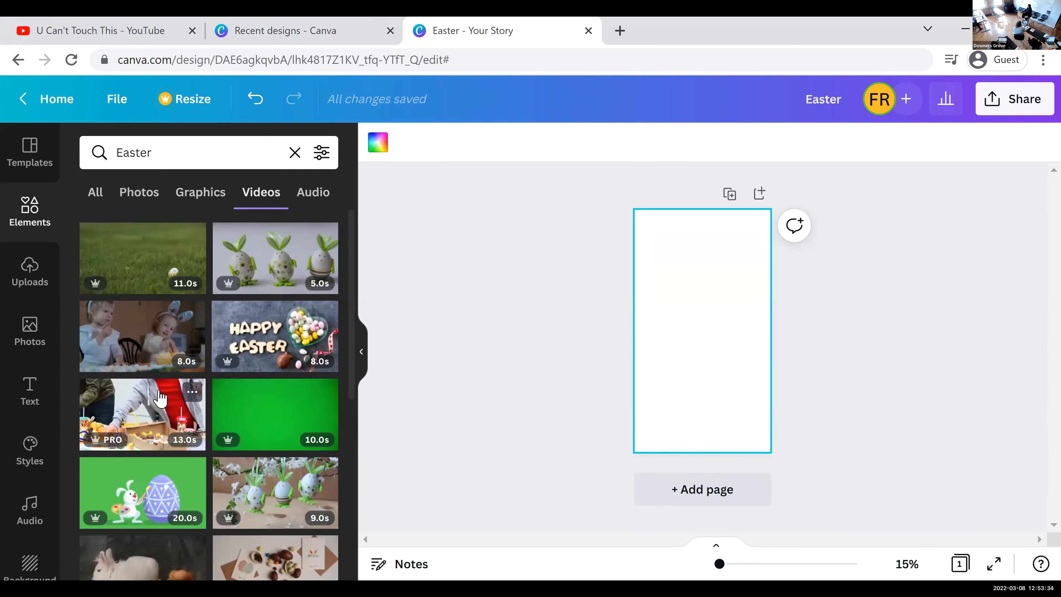
# Try the 5-second video of a white rabbit beside a basket of eggs on the blank page, and remove it
pyautogui.scroll(-10, 159, 397)
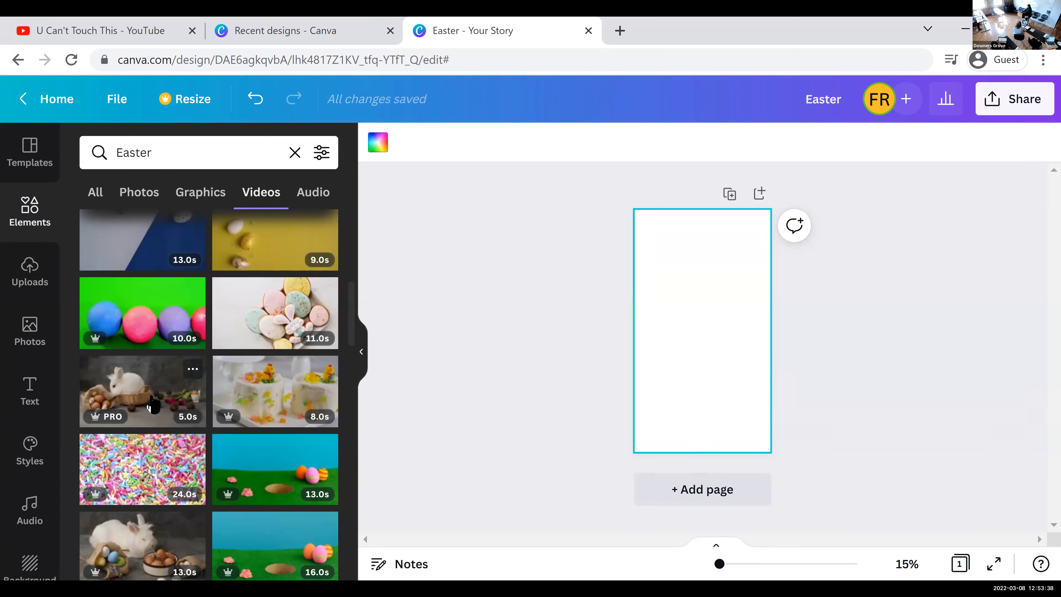
pyautogui.click(158, 403)
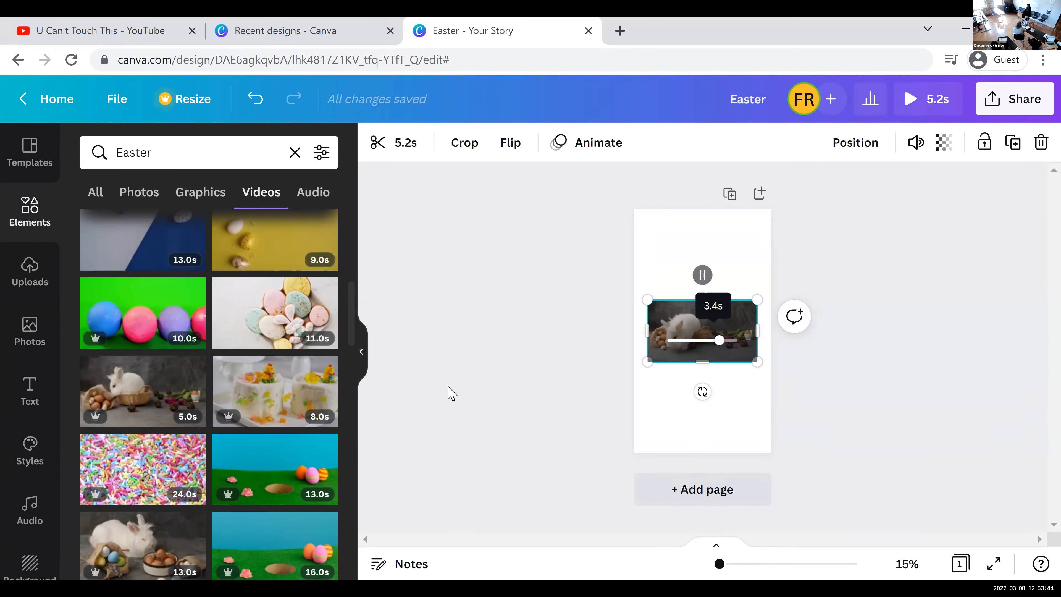
pyautogui.press('Delete')
# Try the 16-second video of a pink egg among purple flowers on the page, and remove it
pyautogui.scroll(-2, 259, 402)
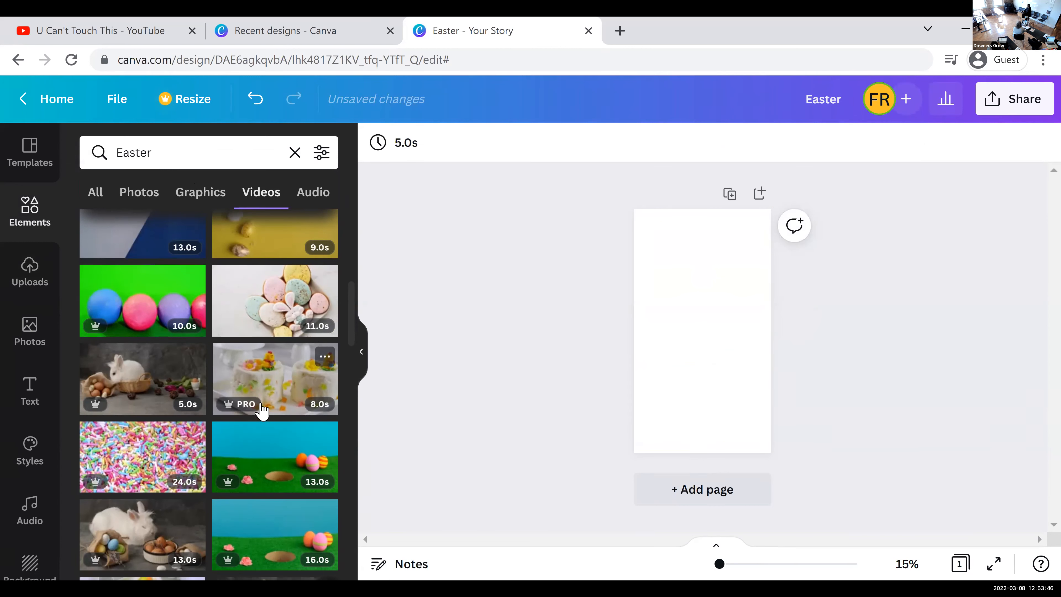
pyautogui.scroll(-2, 276, 356)
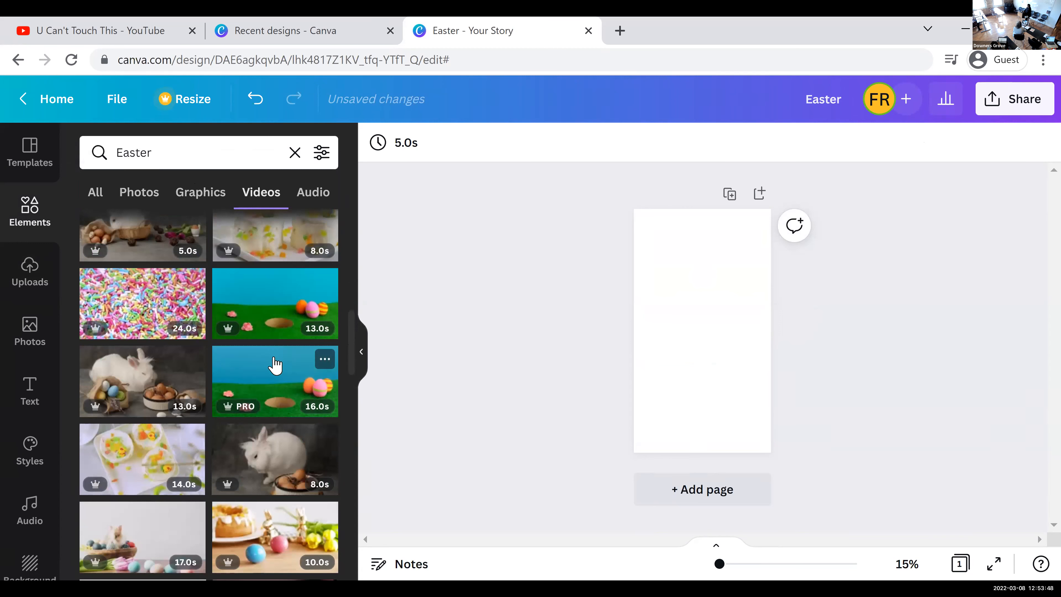
pyautogui.scroll(-5, 276, 366)
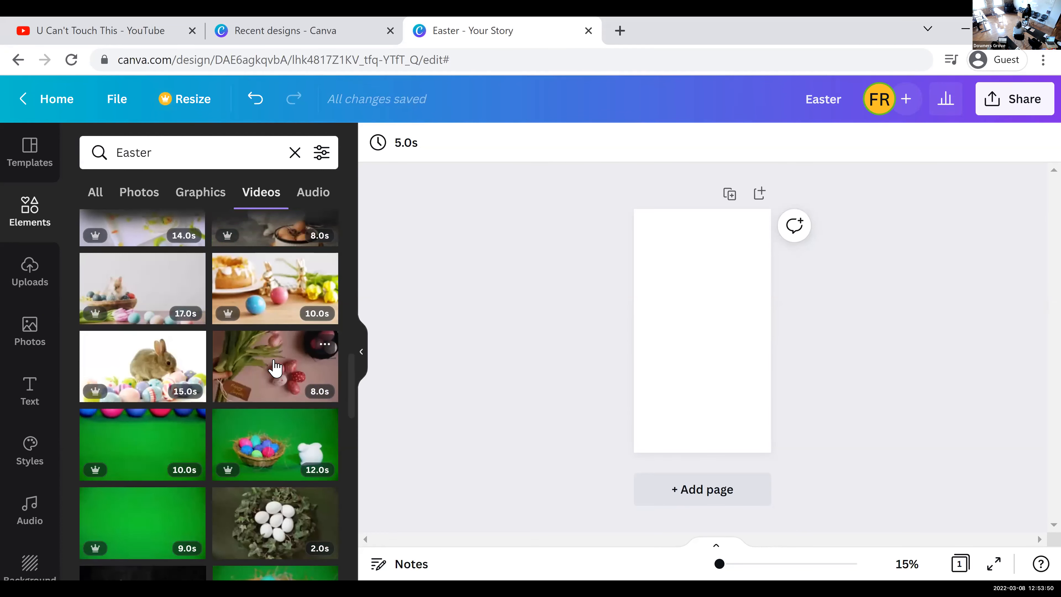
pyautogui.scroll(-5, 276, 368)
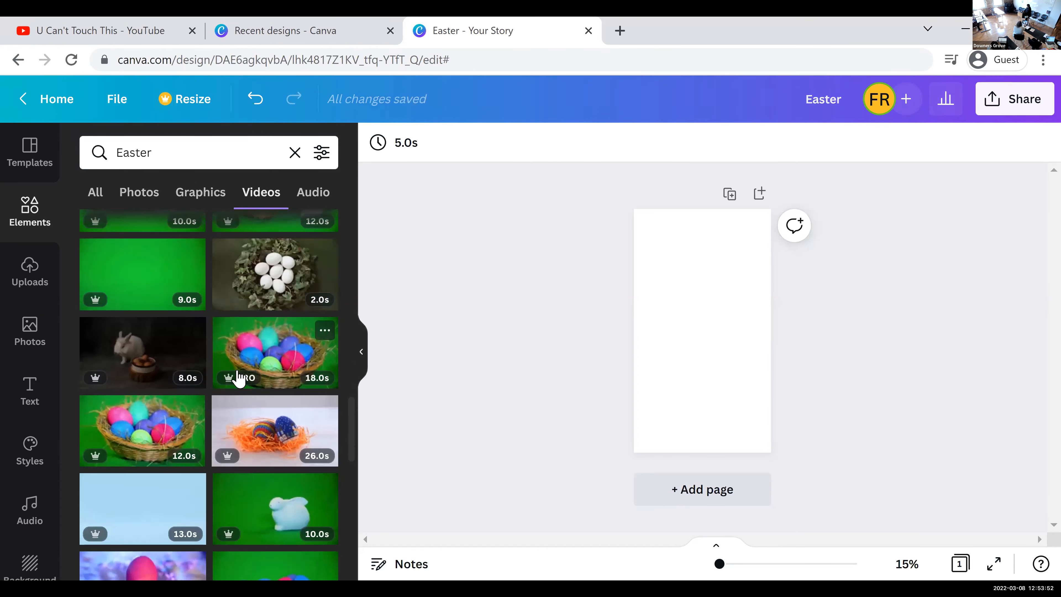
pyautogui.scroll(-3, 239, 378)
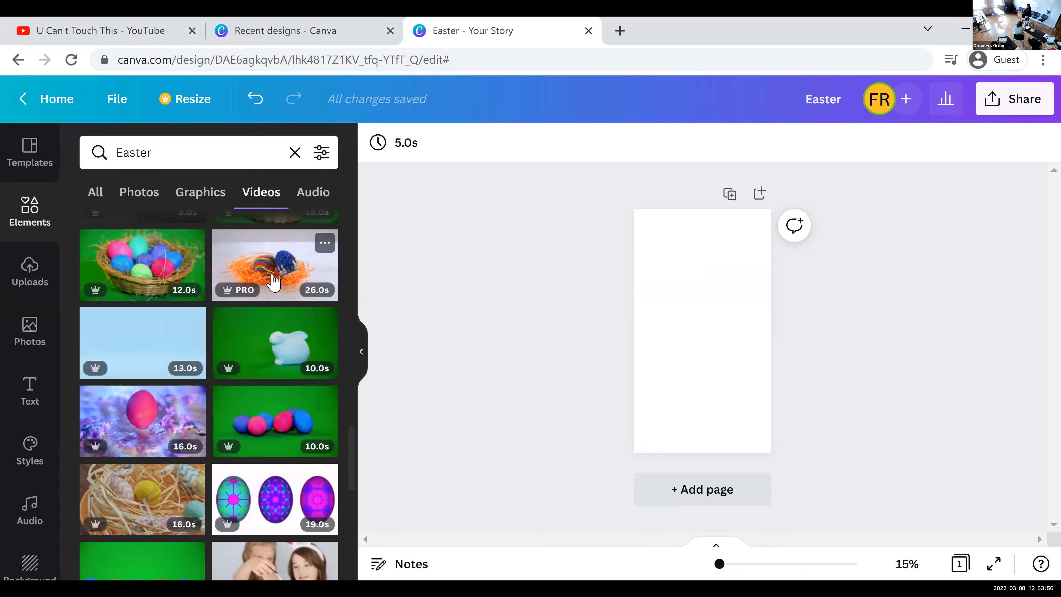
pyautogui.scroll(-2, 221, 402)
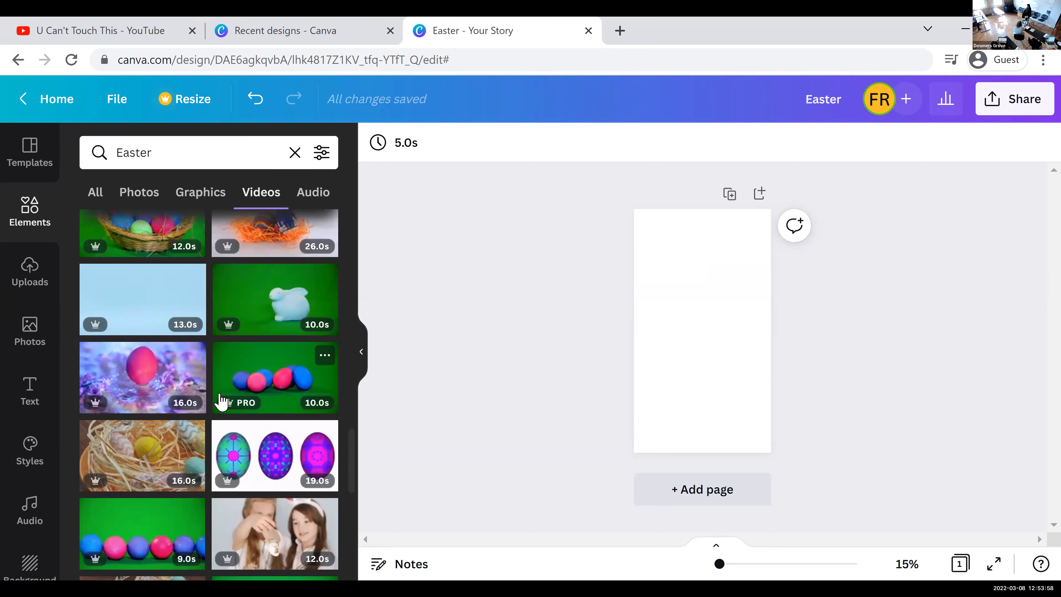
pyautogui.click(125, 353)
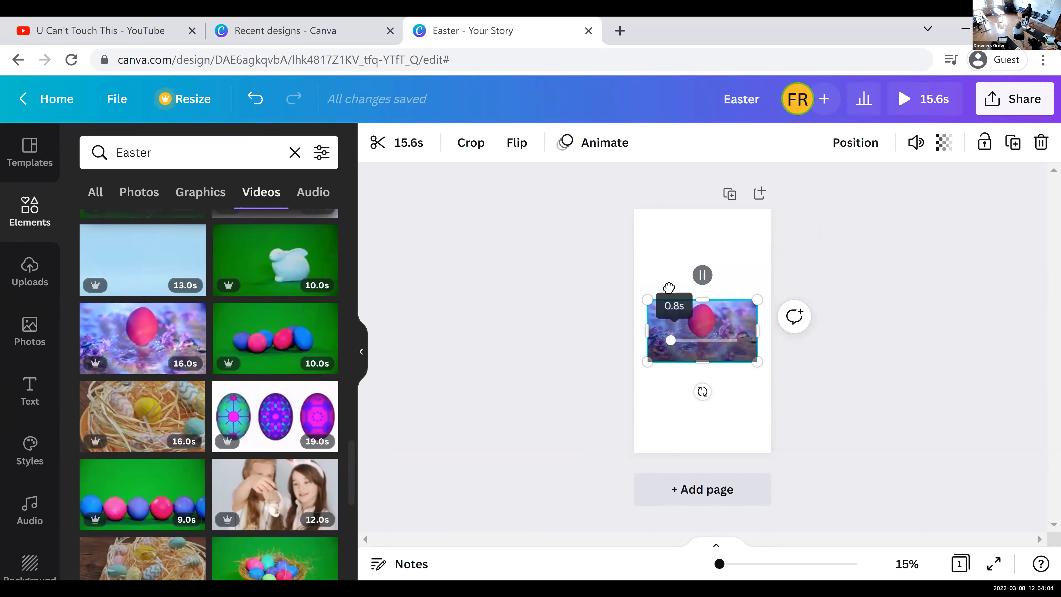
pyautogui.click(710, 337)
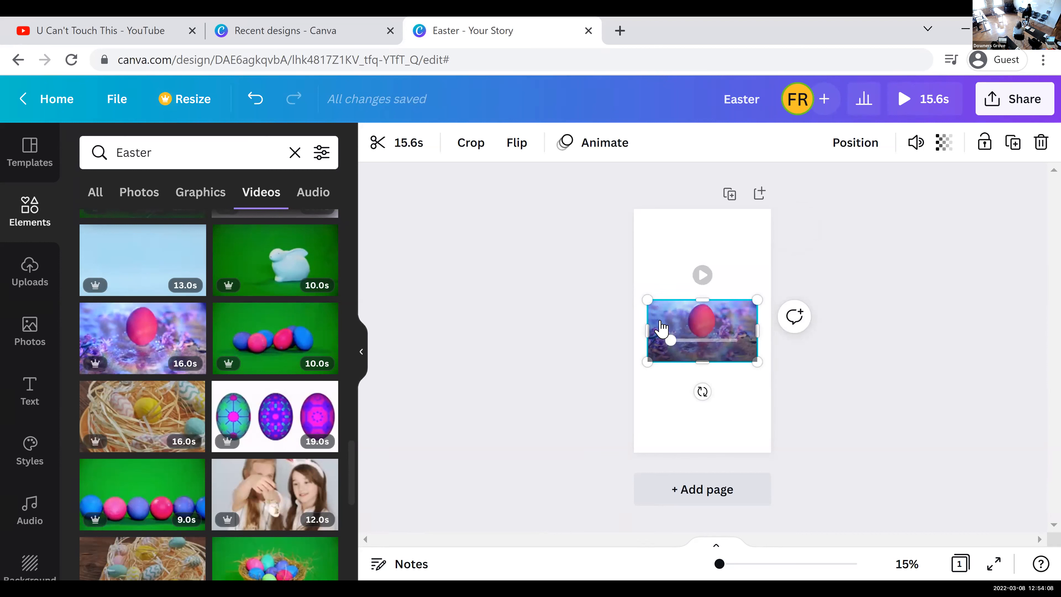
pyautogui.press('Delete')
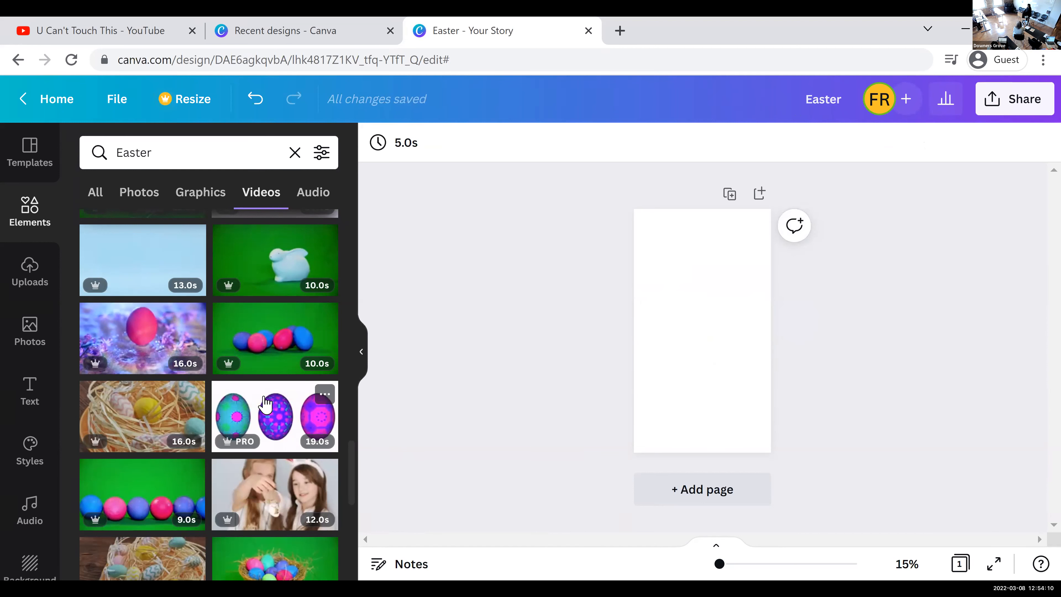
# Add the 11-second video of Easter eggs in straw, stretch it to fill the story page, and preview it
pyautogui.scroll(-3, 269, 406)
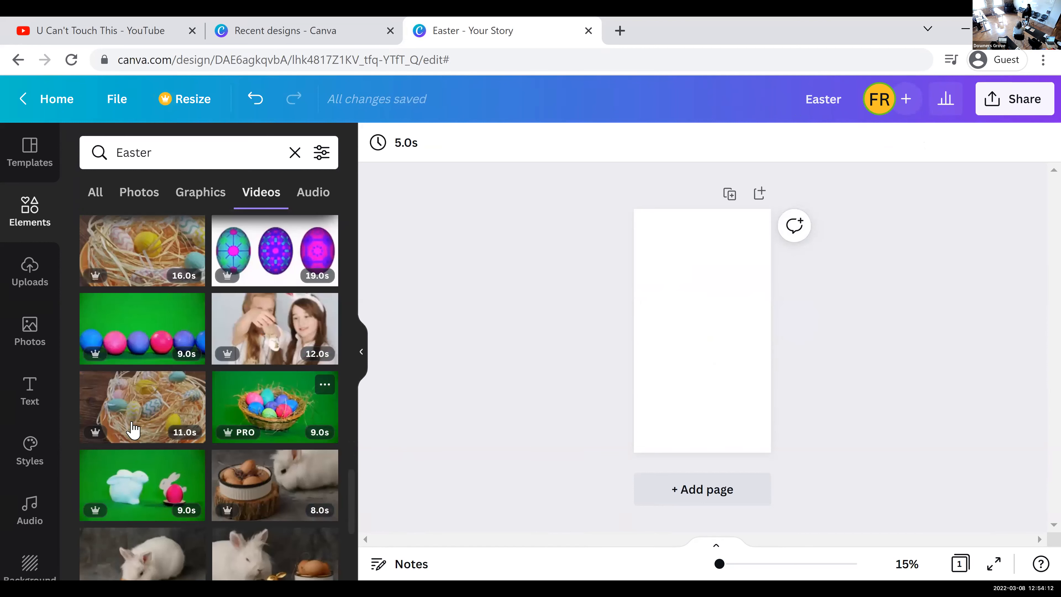
pyautogui.click(138, 406)
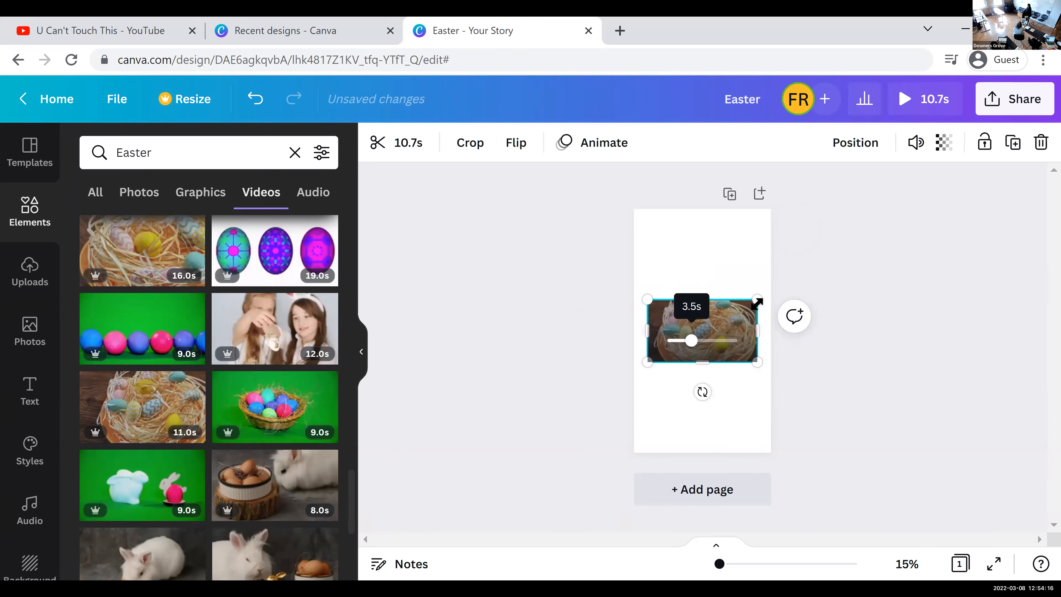
pyautogui.moveTo(766, 292); pyautogui.dragTo(711, 195)
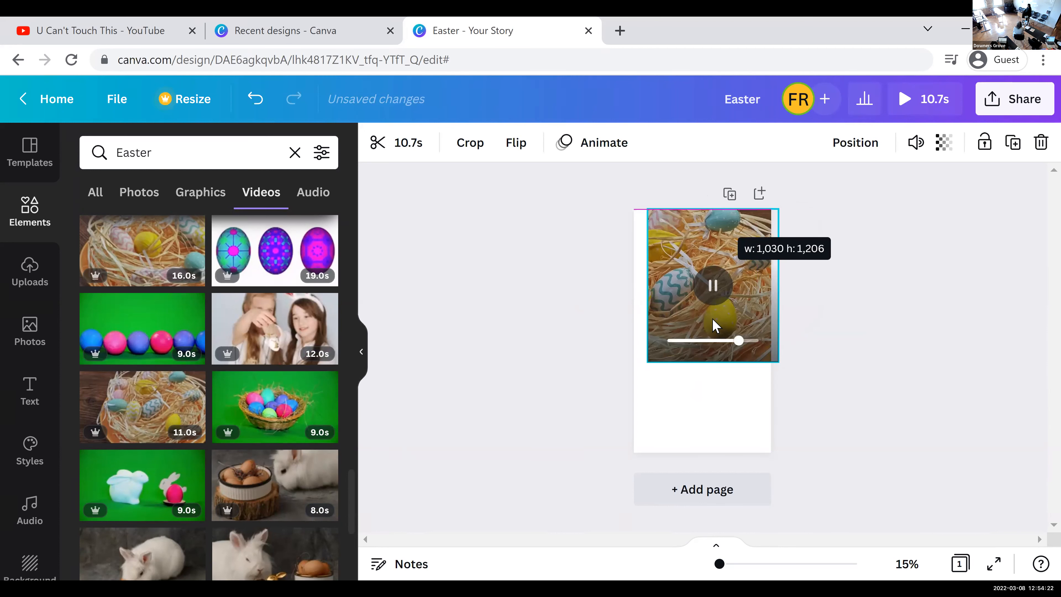
pyautogui.moveTo(714, 358); pyautogui.dragTo(713, 467)
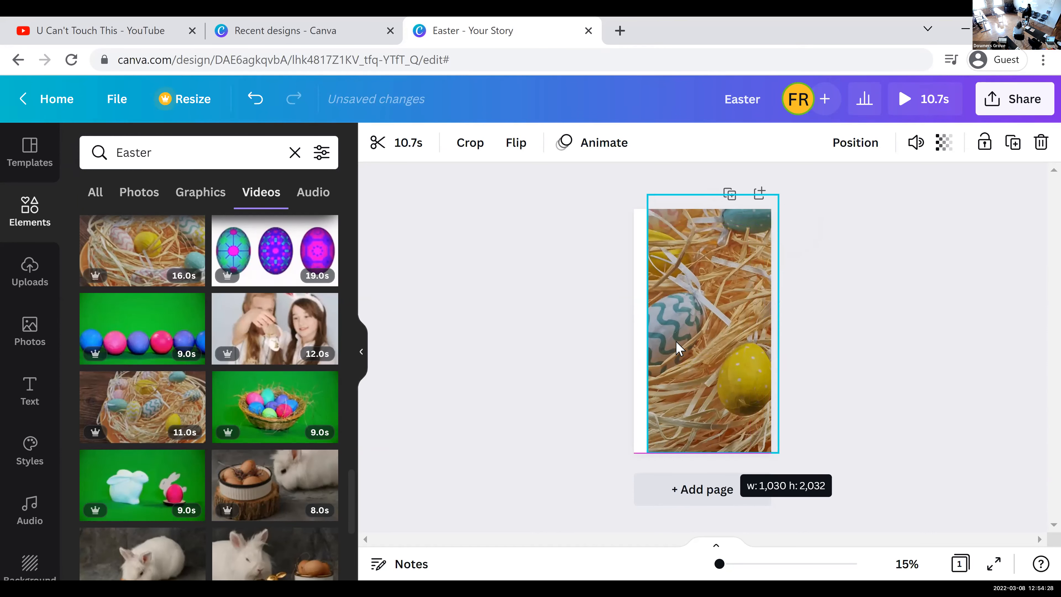
pyautogui.moveTo(637, 329); pyautogui.dragTo(540, 362)
pyautogui.click(540, 362)
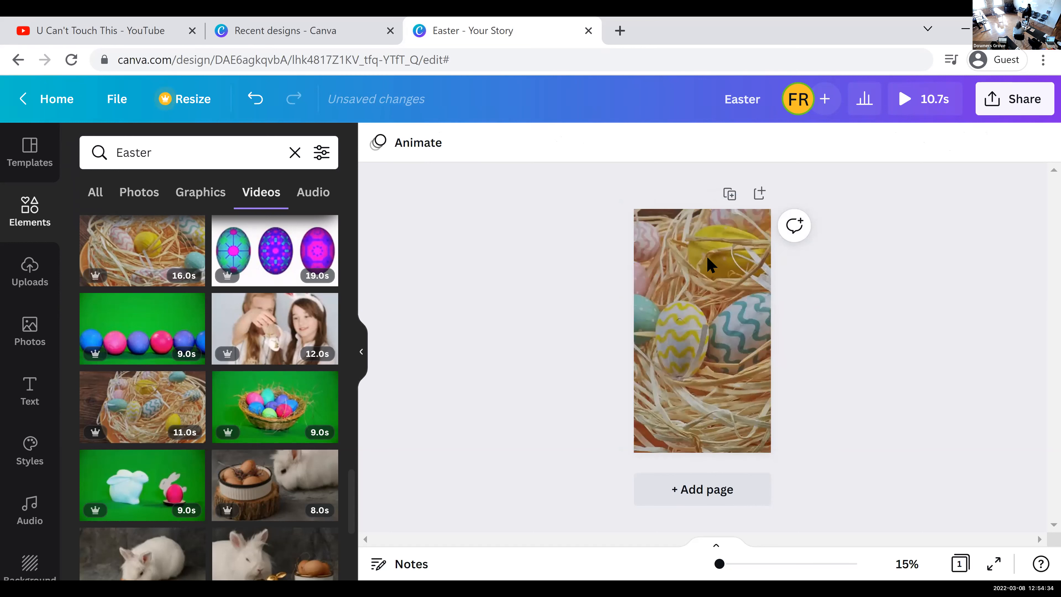
pyautogui.click(922, 111)
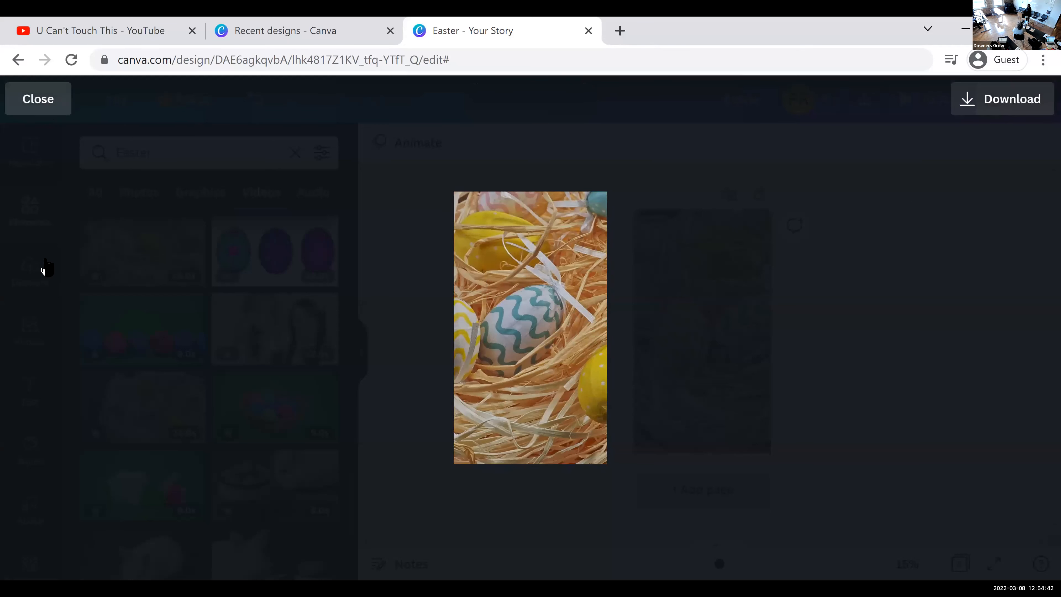
# Add a square shape over the middle of the video, enlarge it to nearly page width, and colour it the brand kit's dark gray
pyautogui.click(26, 203)
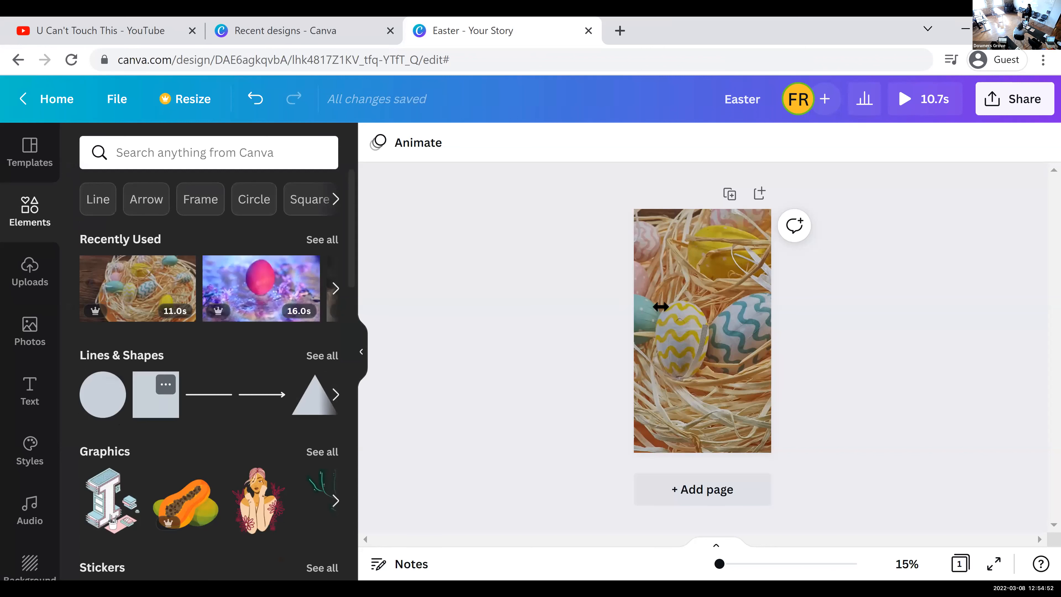
pyautogui.moveTo(653, 271); pyautogui.dragTo(658, 274)
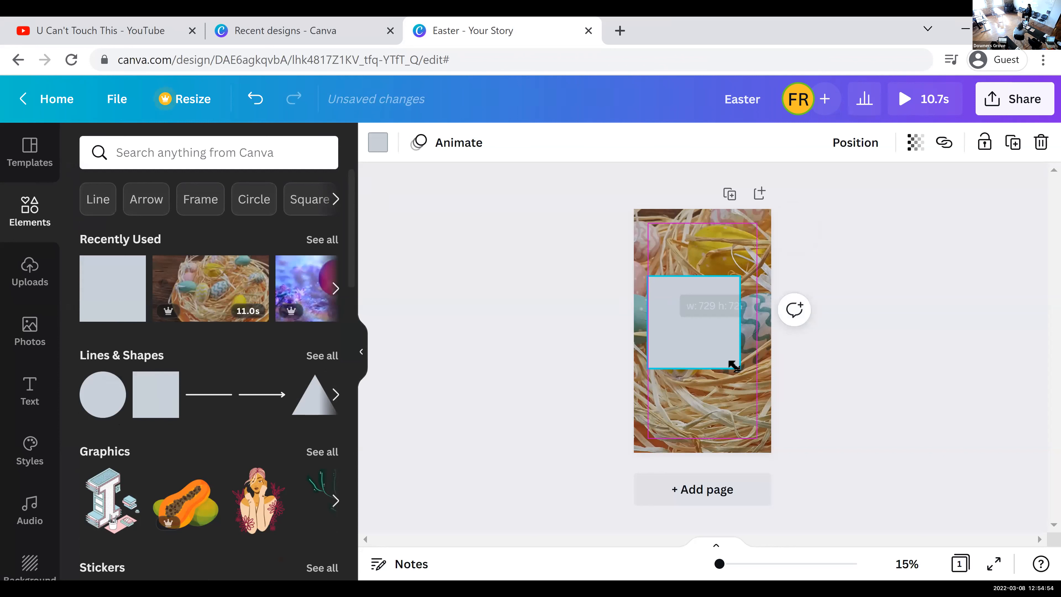
pyautogui.moveTo(741, 368); pyautogui.dragTo(747, 394)
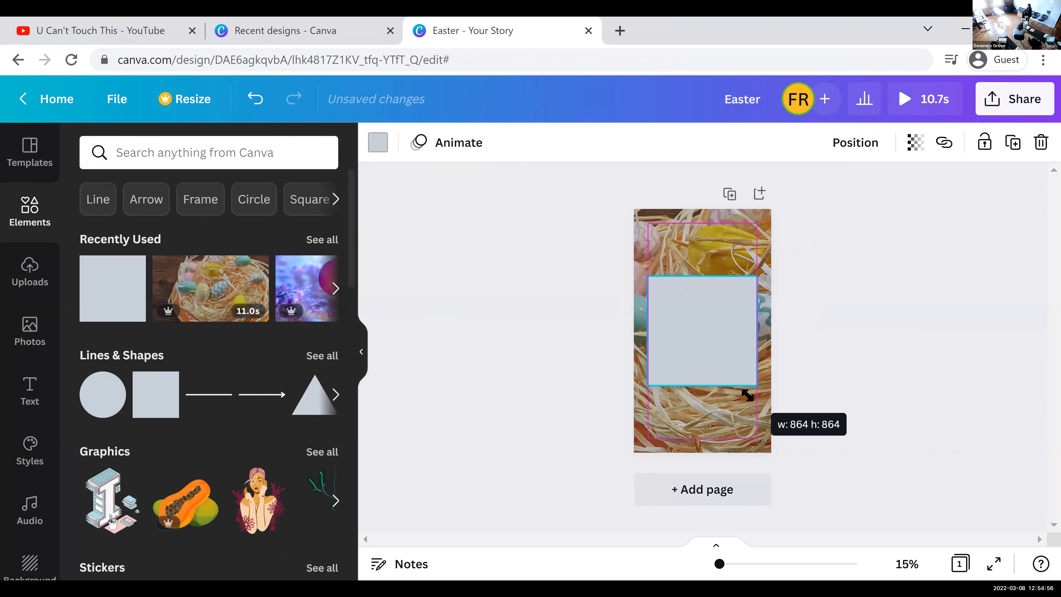
pyautogui.click(380, 144)
pyautogui.click(106, 353)
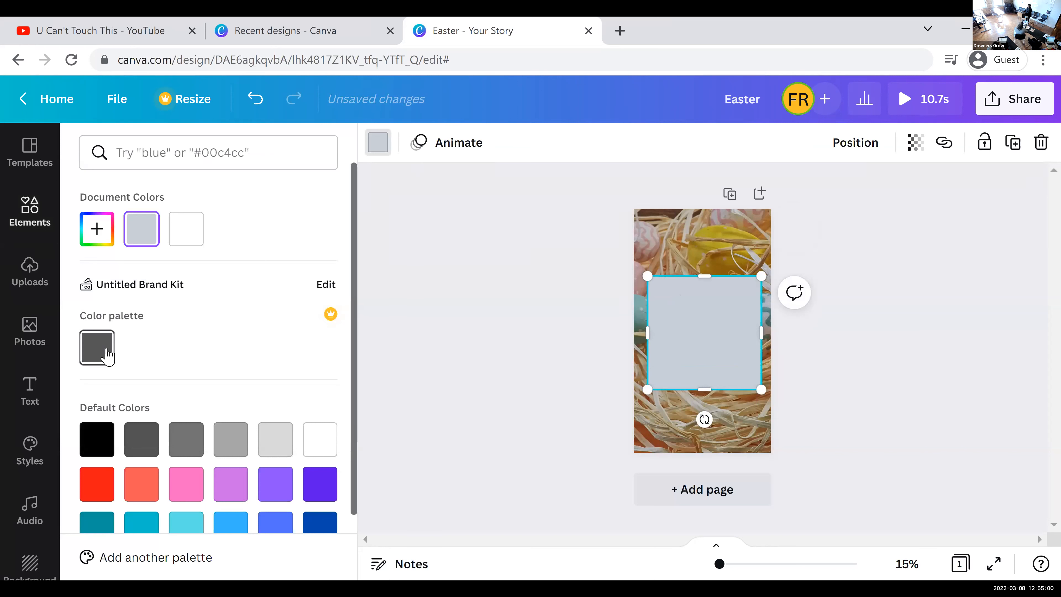
pyautogui.click(478, 349)
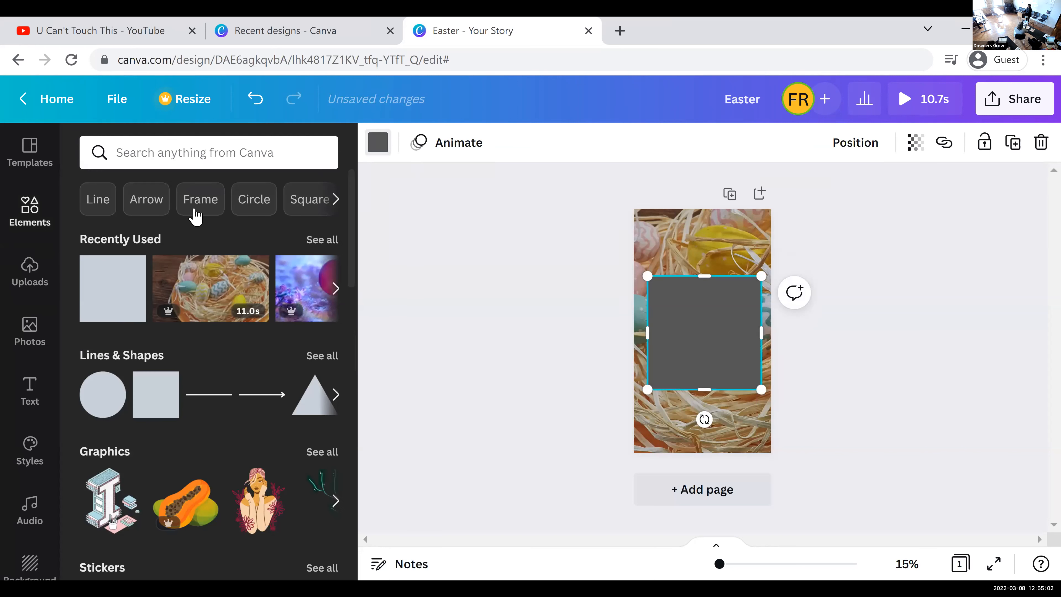
# Search the design elements for "happy easter" and place the white "Happy Easter" lettering on the gray square
pyautogui.click(167, 156)
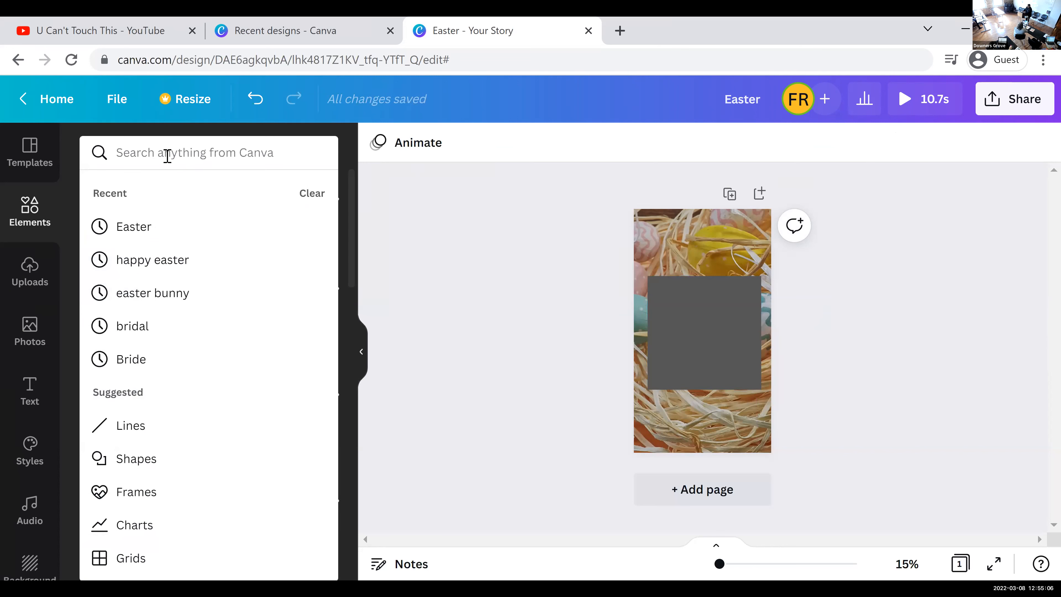
pyautogui.write('happy easter')
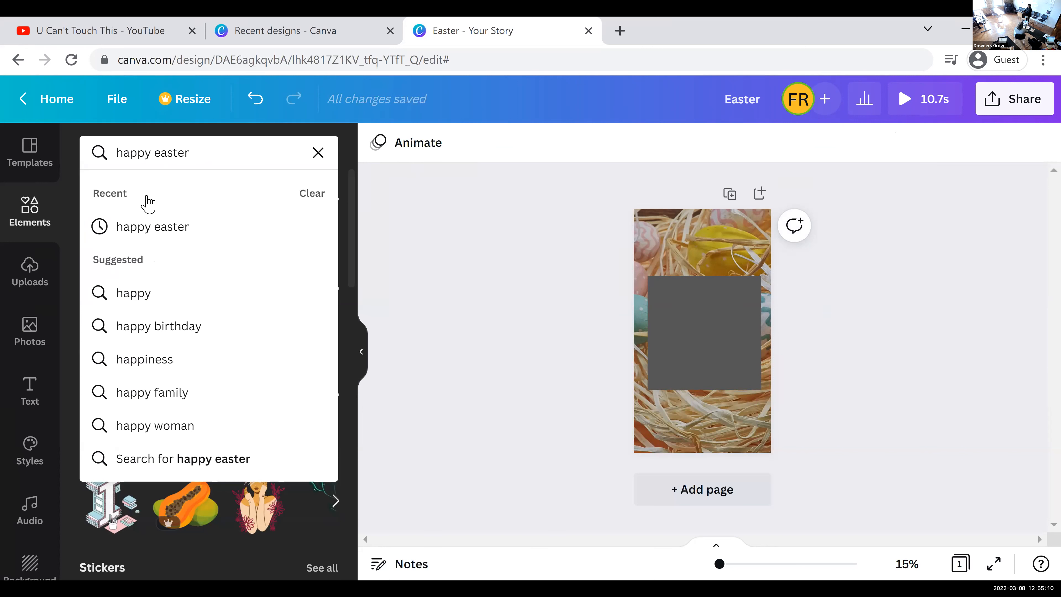
pyautogui.press('Return')
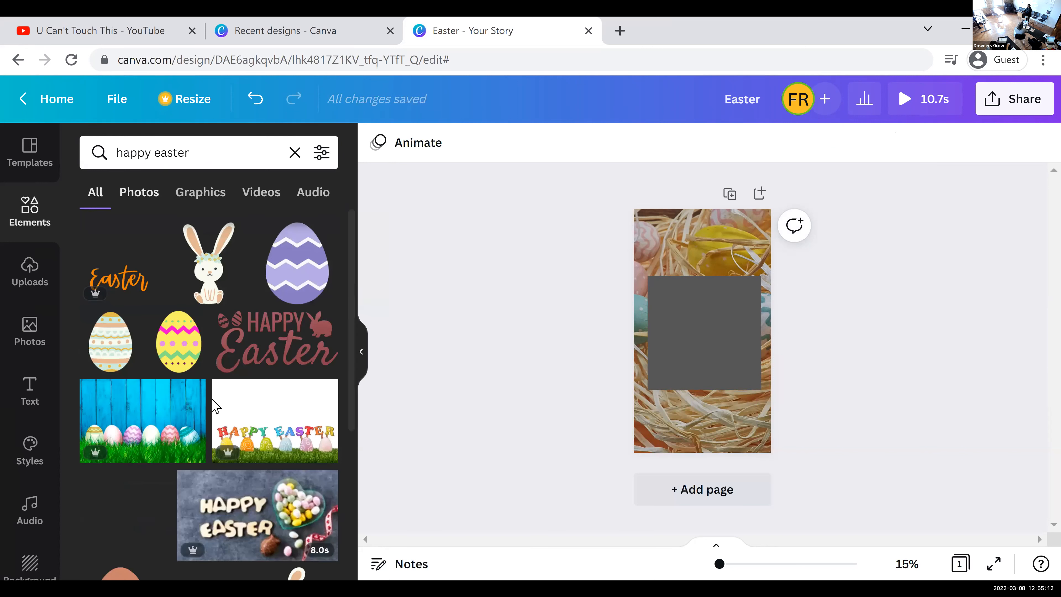
pyautogui.scroll(-5, 196, 408)
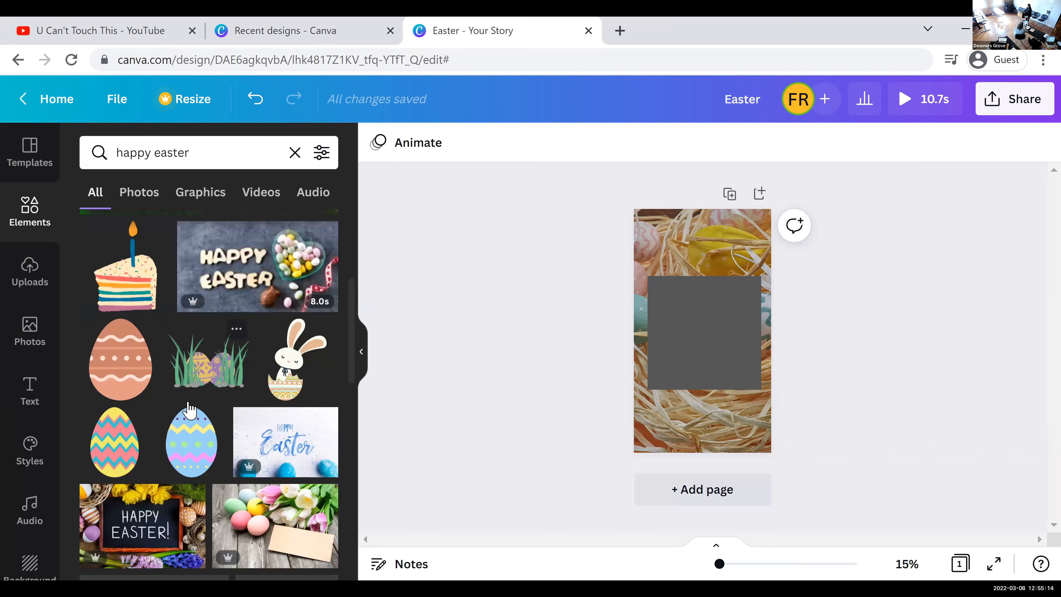
pyautogui.scroll(-2, 189, 408)
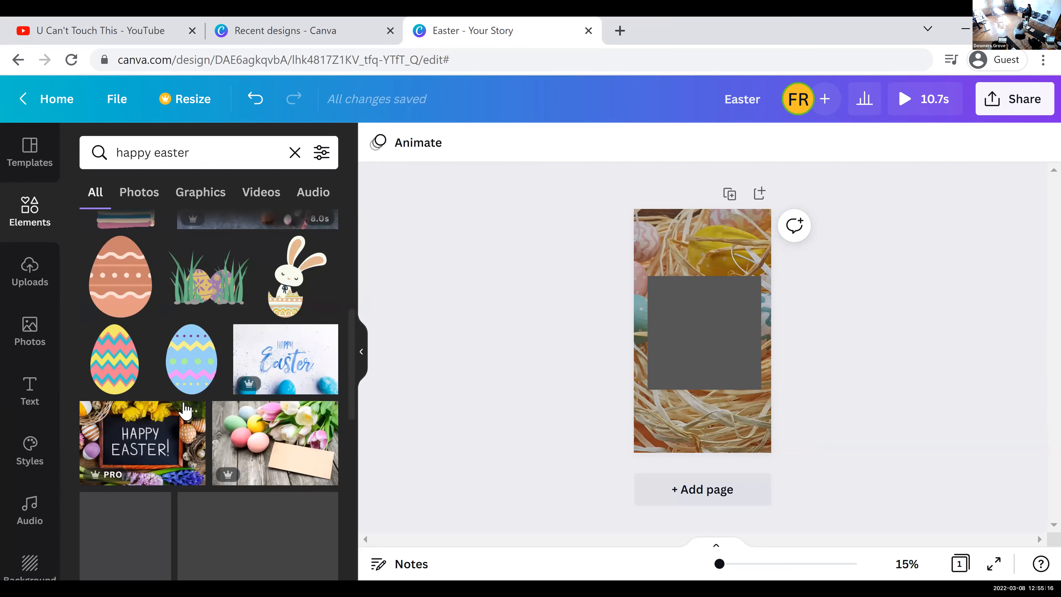
pyautogui.scroll(-5, 185, 409)
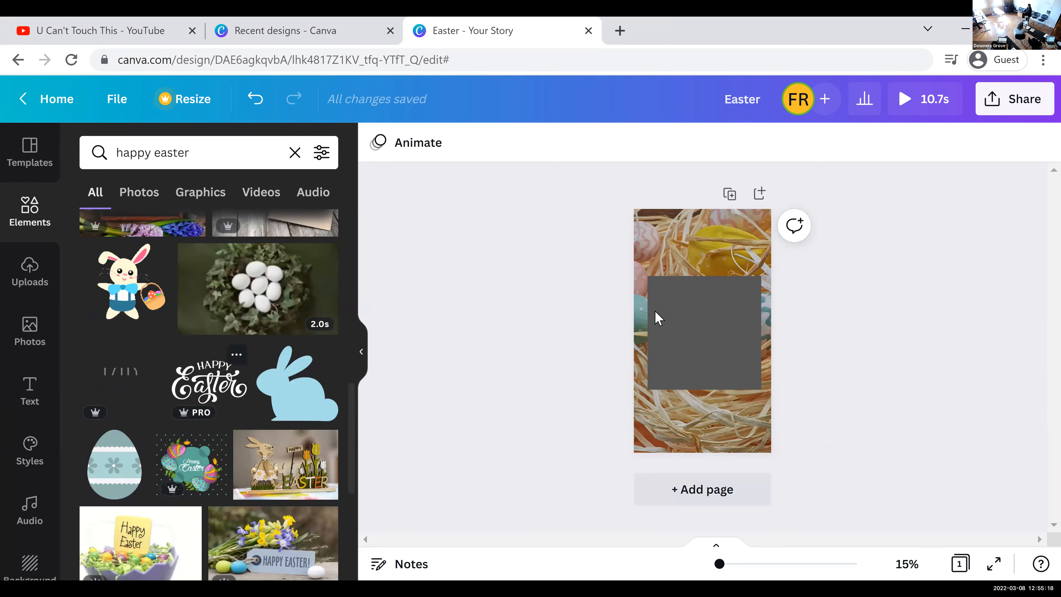
pyautogui.moveTo(731, 400); pyautogui.dragTo(744, 342)
# Keep the "Happy Easter" lettering uncropped and shift it towards the centre of the gray square's upper half
pyautogui.doubleClick(727, 309)
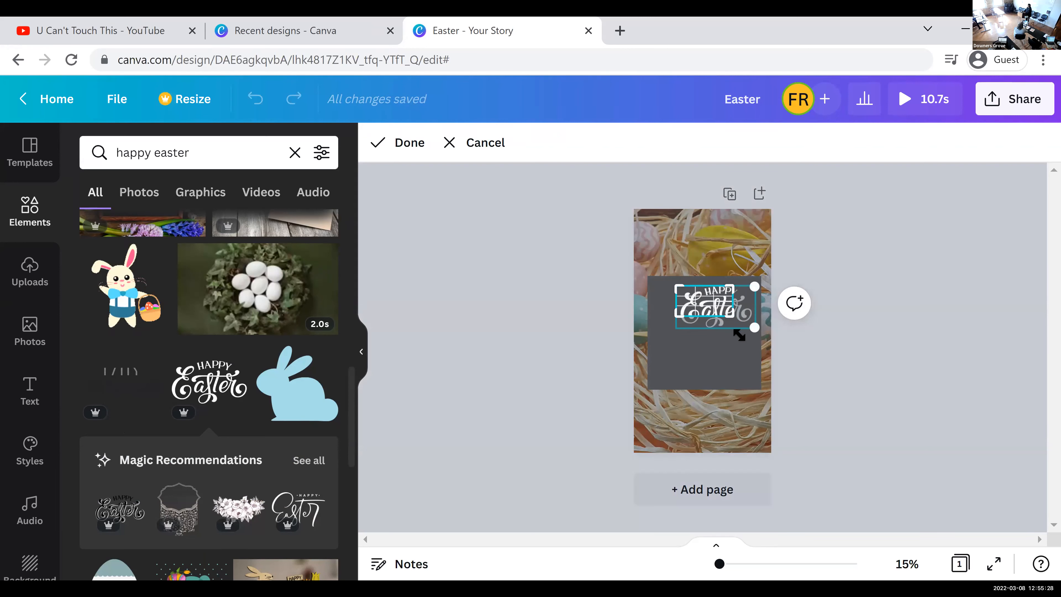
pyautogui.moveTo(745, 335); pyautogui.dragTo(746, 340)
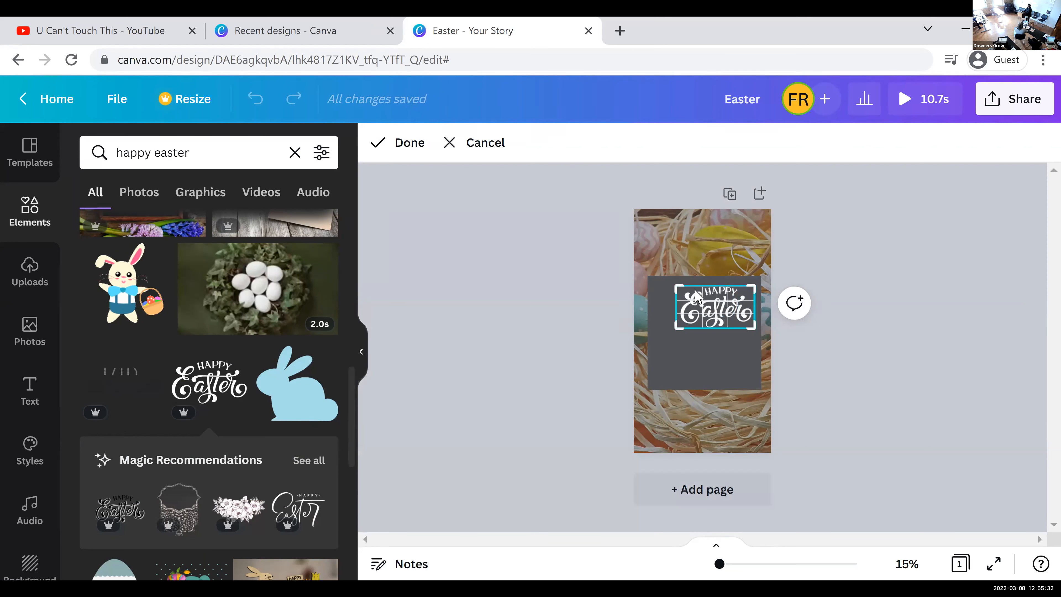
pyautogui.click(689, 356)
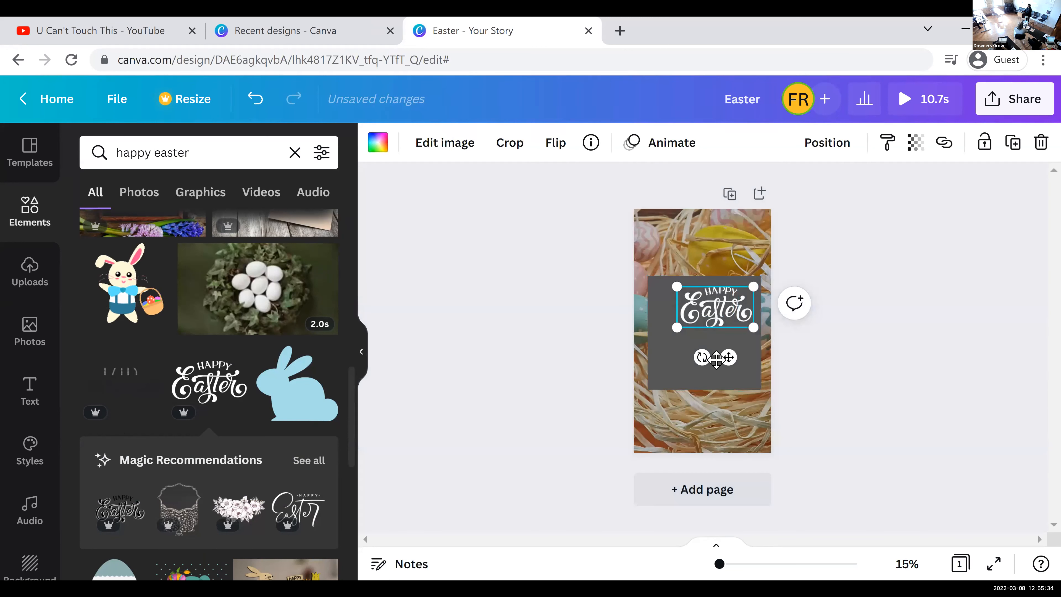
pyautogui.moveTo(726, 359); pyautogui.dragTo(711, 357)
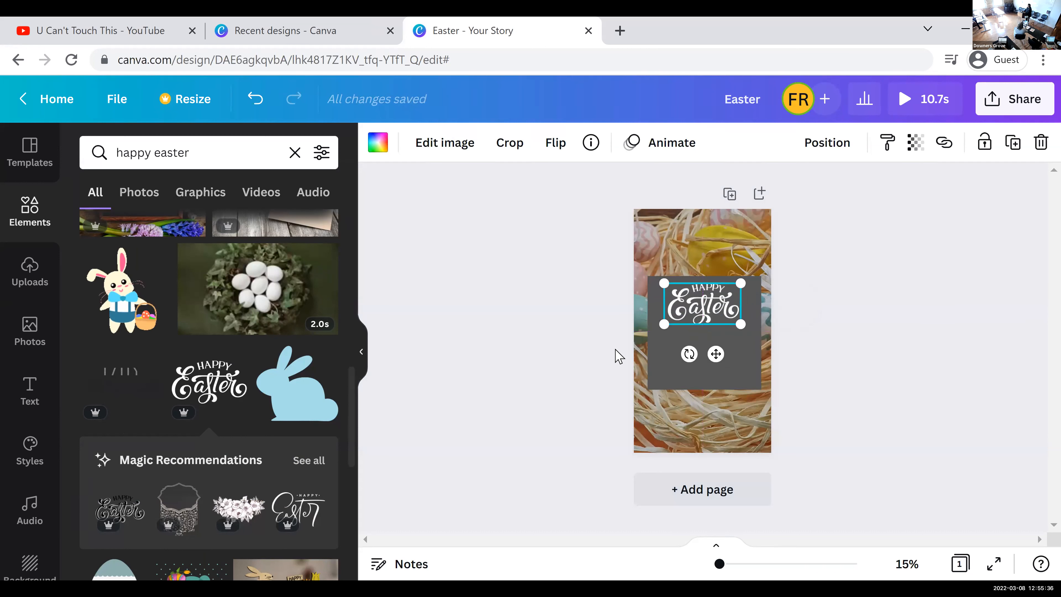
pyautogui.click(441, 368)
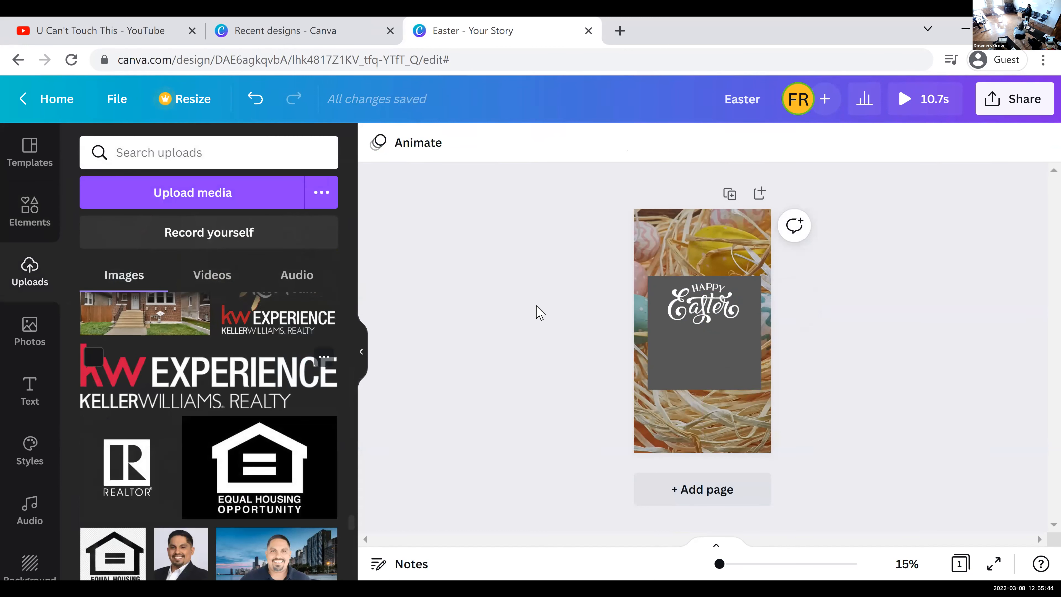
# Place the uploaded KW Experience logo along the square's lower edge, and enlarge and centre the "Happy Easter" lettering above it
pyautogui.moveTo(659, 329); pyautogui.dragTo(660, 329)
pyautogui.moveTo(711, 369); pyautogui.dragTo(716, 413)
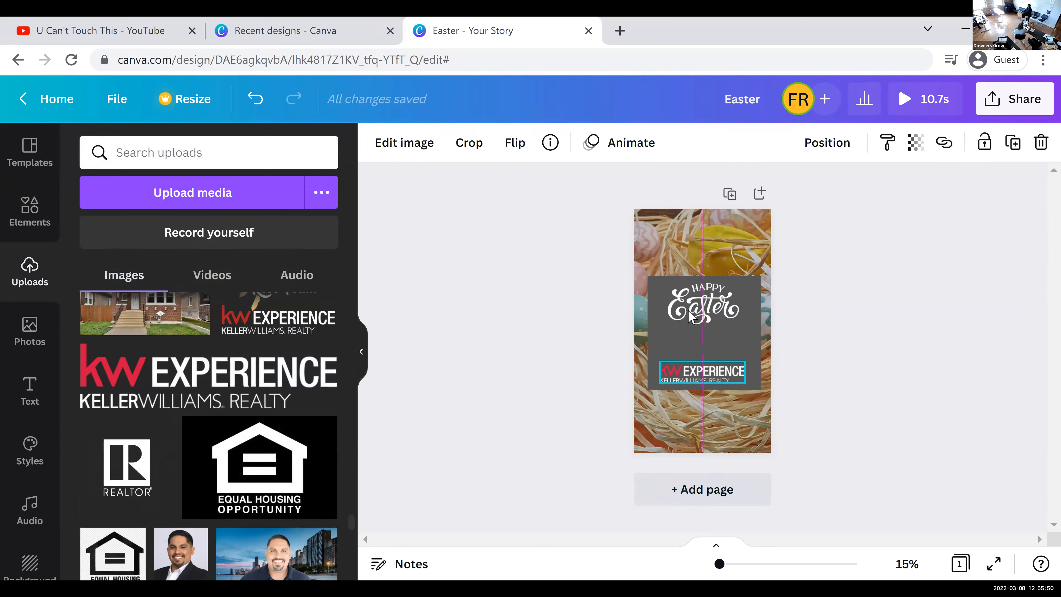
pyautogui.moveTo(688, 311)
pyautogui.mouseDown()
pyautogui.moveTo(683, 324)
pyautogui.moveTo(666, 308)
pyautogui.moveTo(685, 319)
pyautogui.mouseUp()
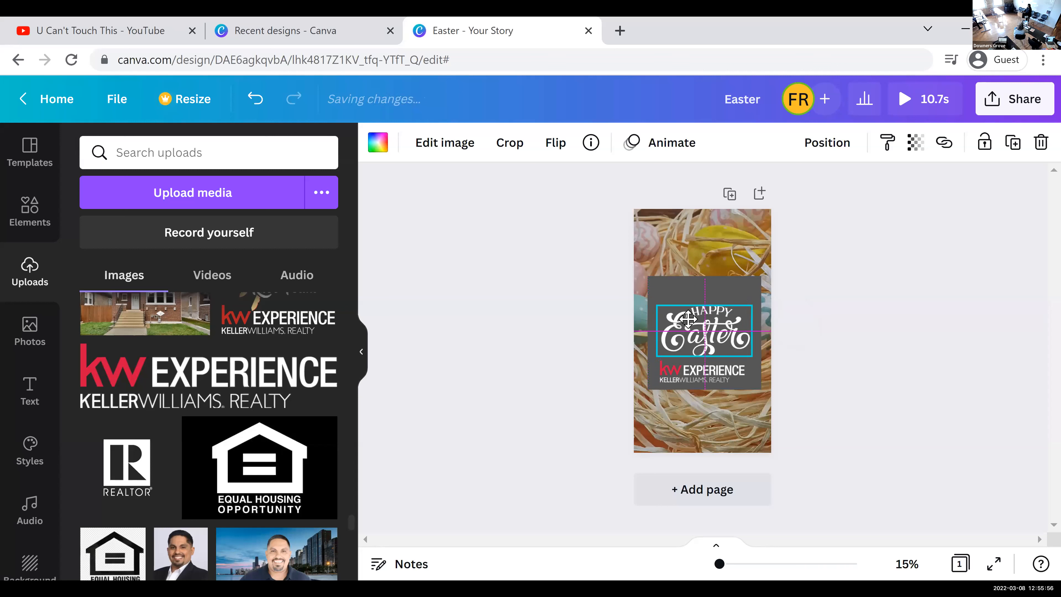
# Set the gray square's transparency to 64 so the egg video shows through
pyautogui.click(687, 315)
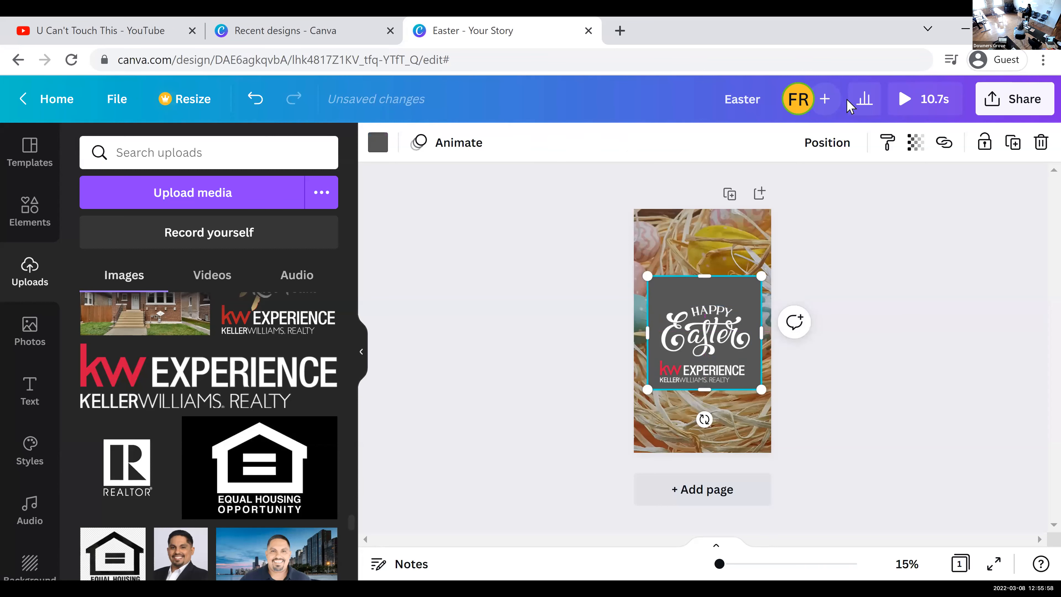
pyautogui.click(915, 143)
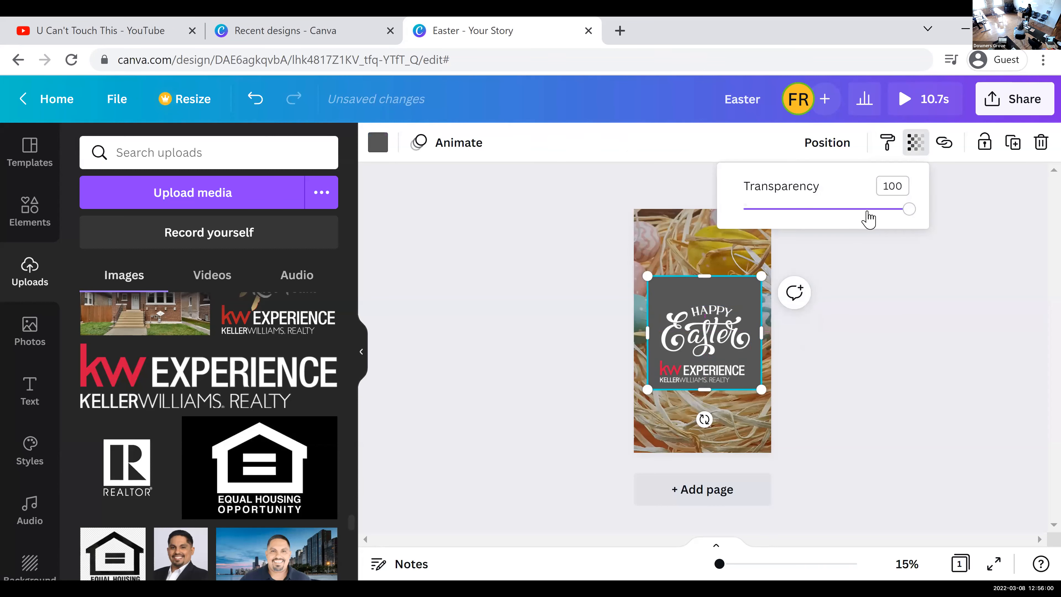
pyautogui.click(846, 209)
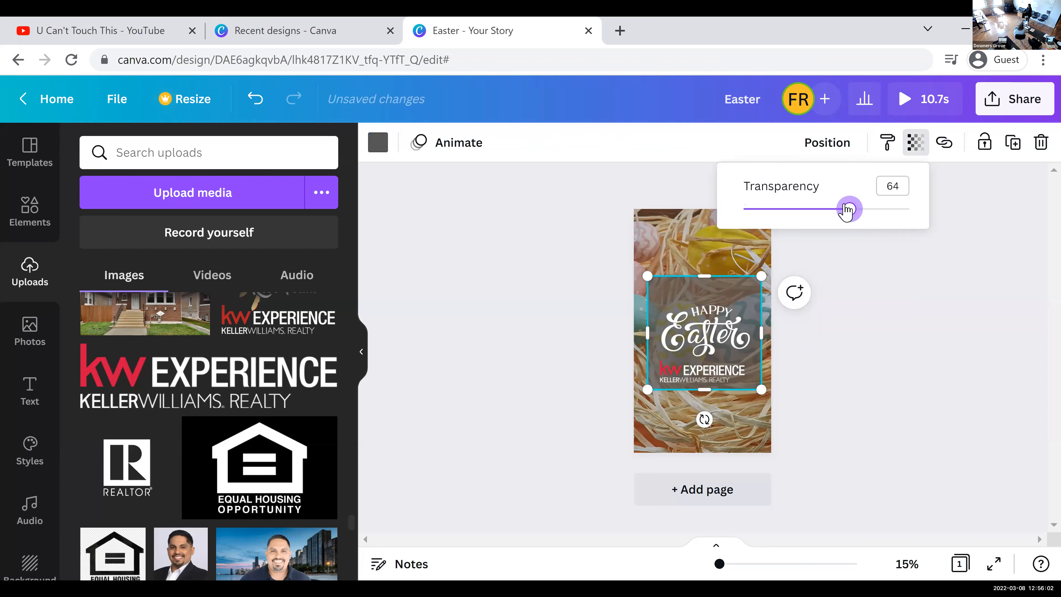
pyautogui.click(871, 417)
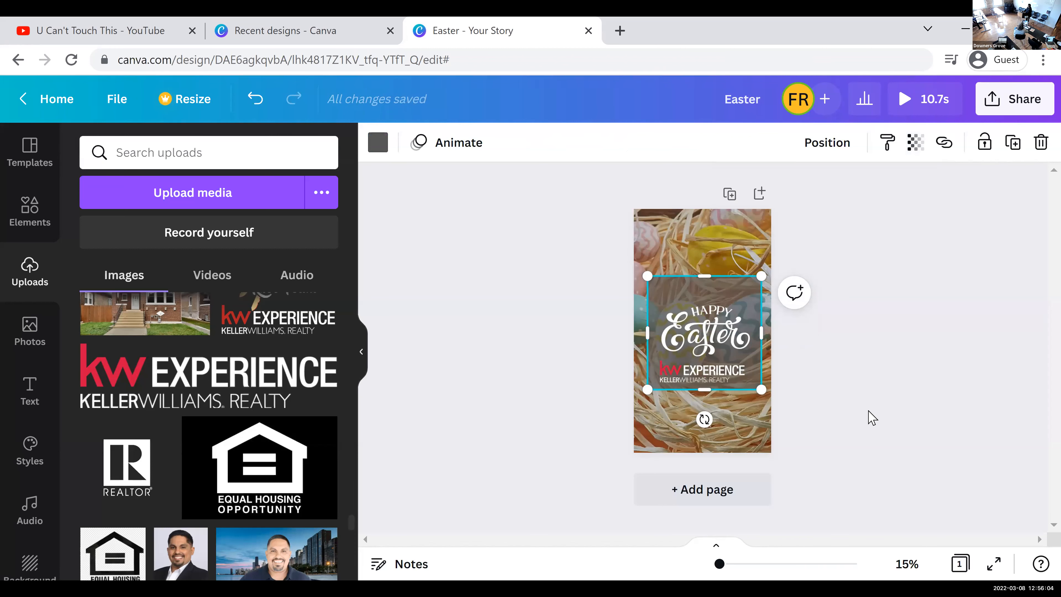
pyautogui.click(868, 412)
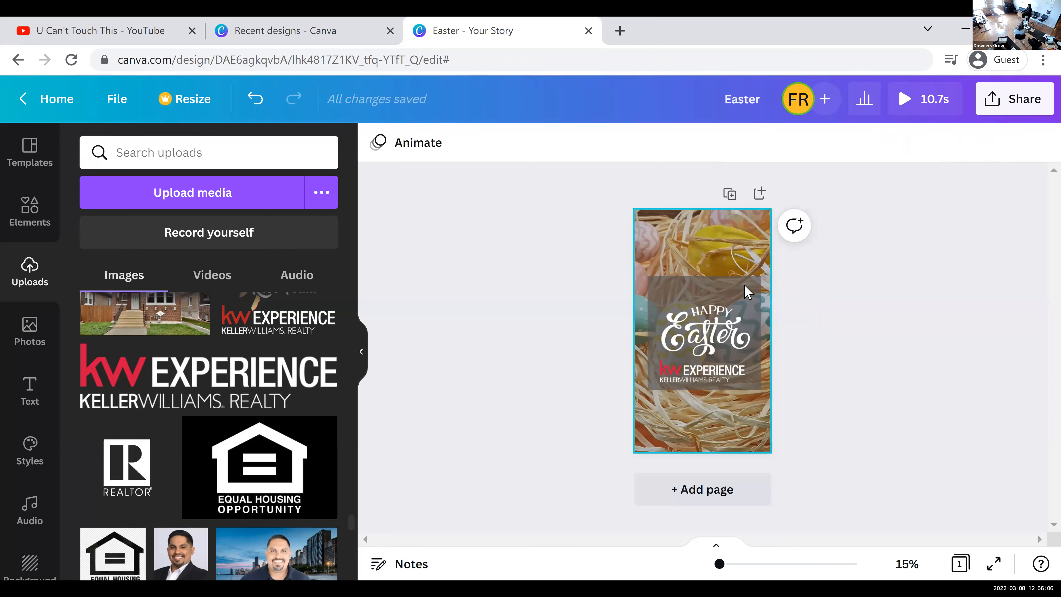
# Raise the "Happy Easter" lettering slightly, align it and the KW Experience logo within the square, and preview the story
pyautogui.click(731, 332)
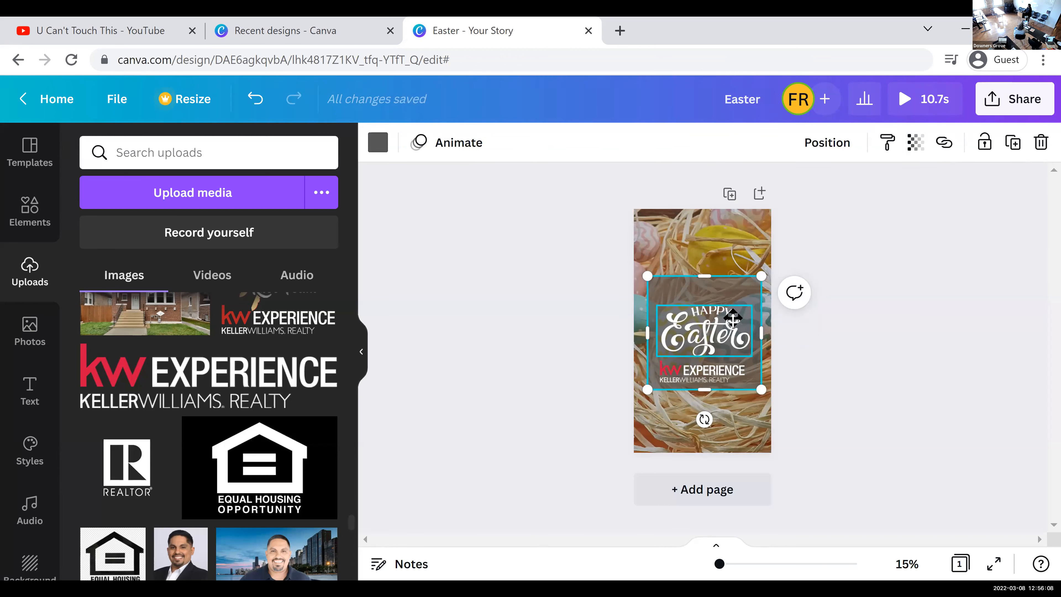
pyautogui.click(731, 333)
pyautogui.moveTo(731, 333); pyautogui.dragTo(728, 317)
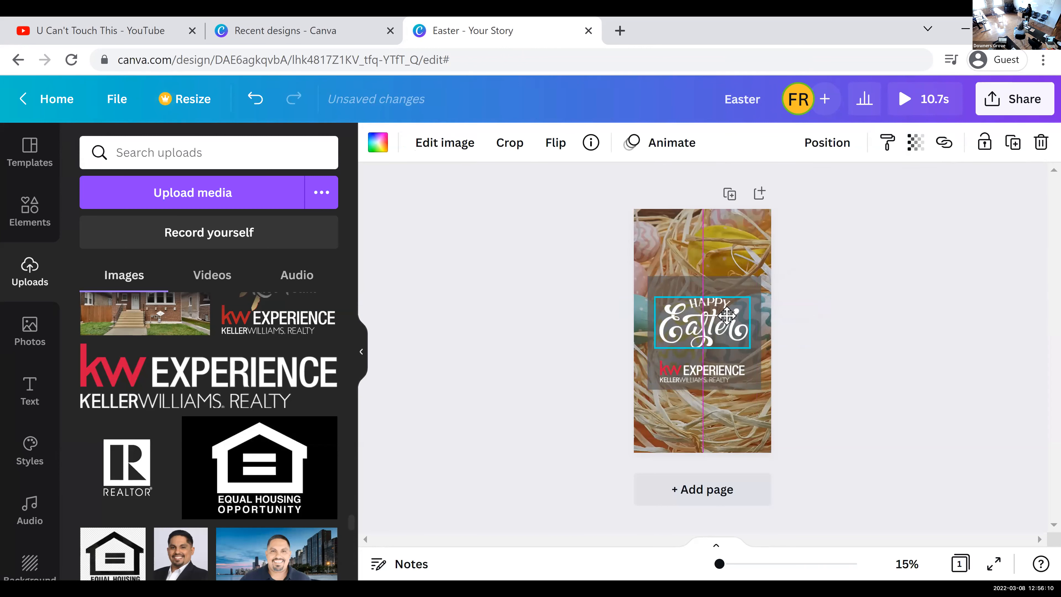
pyautogui.moveTo(717, 367); pyautogui.dragTo(717, 367)
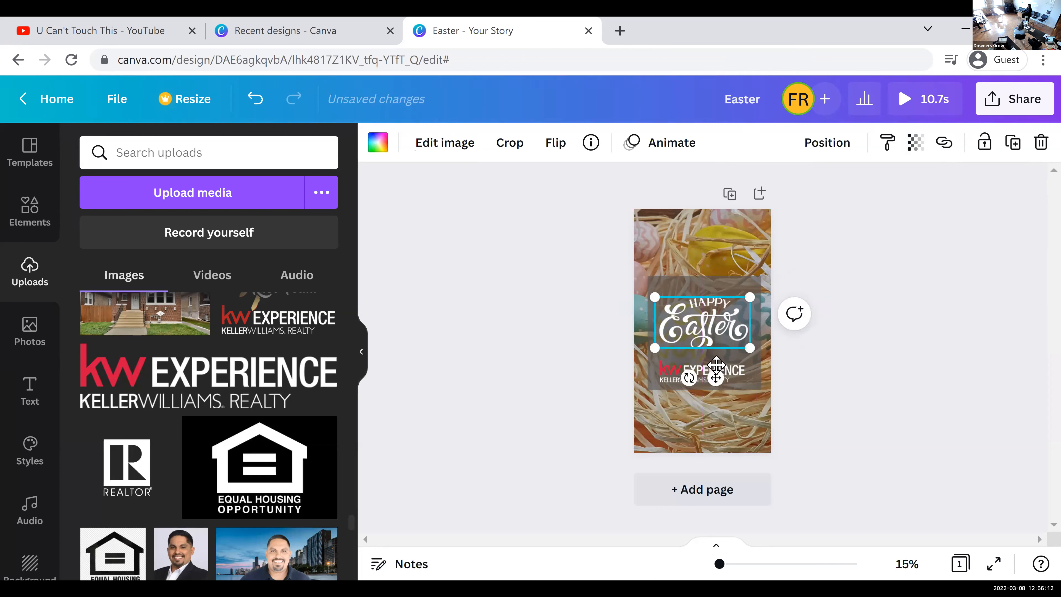
pyautogui.click(730, 364)
pyautogui.moveTo(730, 363); pyautogui.dragTo(728, 364)
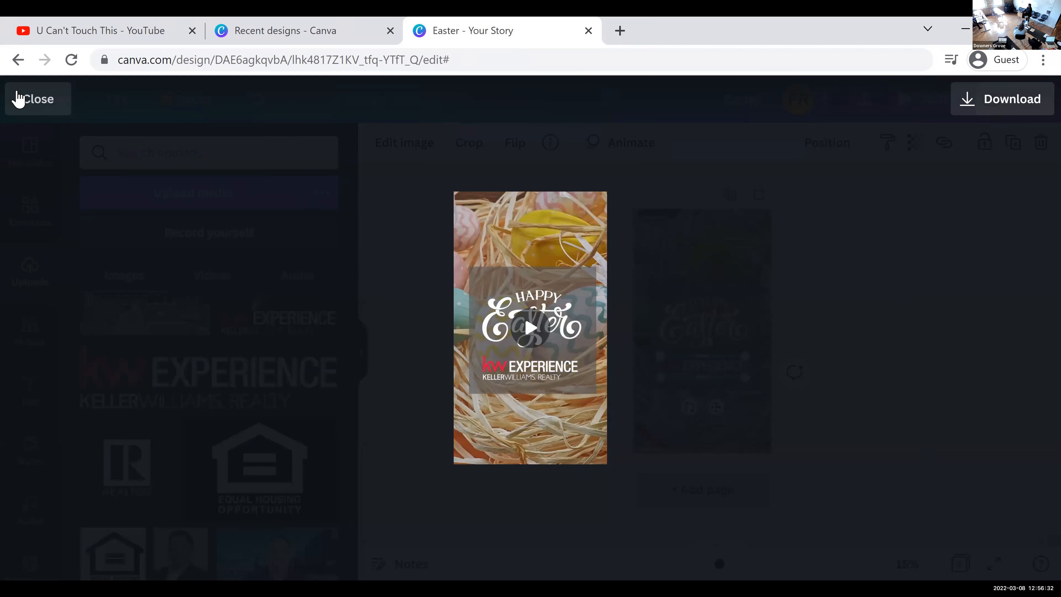
# Leave the story preview and editor, and open the list of recent designs
pyautogui.click(17, 211)
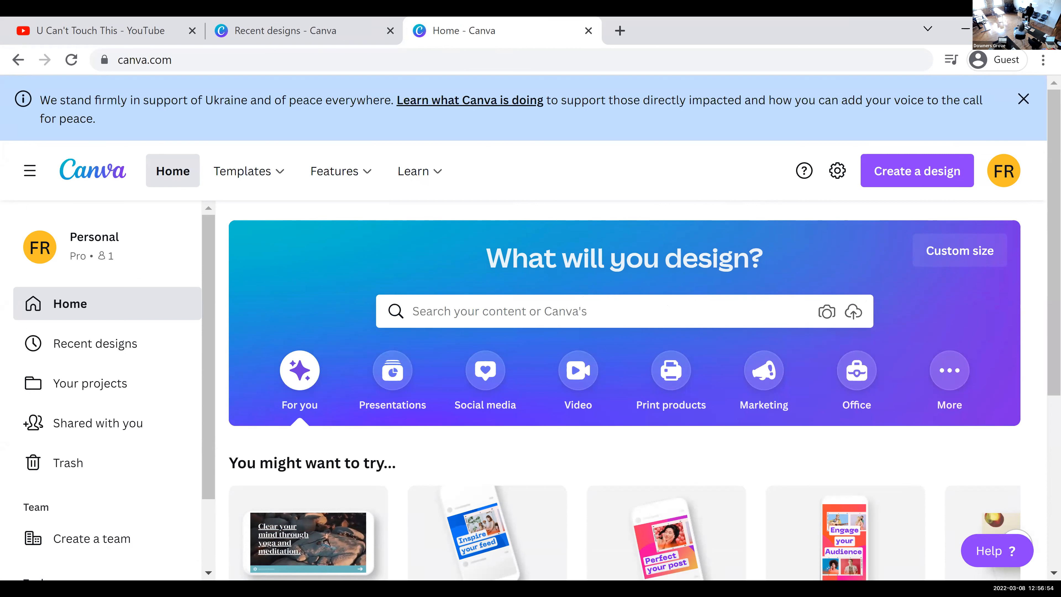
pyautogui.click(95, 344)
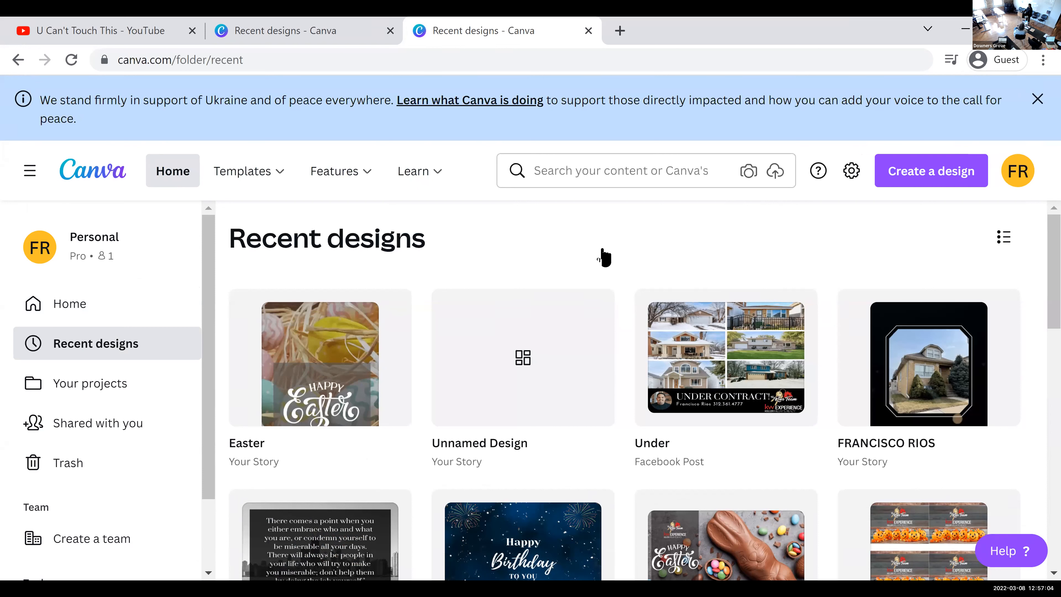
# Open the "Under Contract" Facebook post, return to the recent designs, and open and preview the "Coming Soon!" story's animation
pyautogui.click(668, 263)
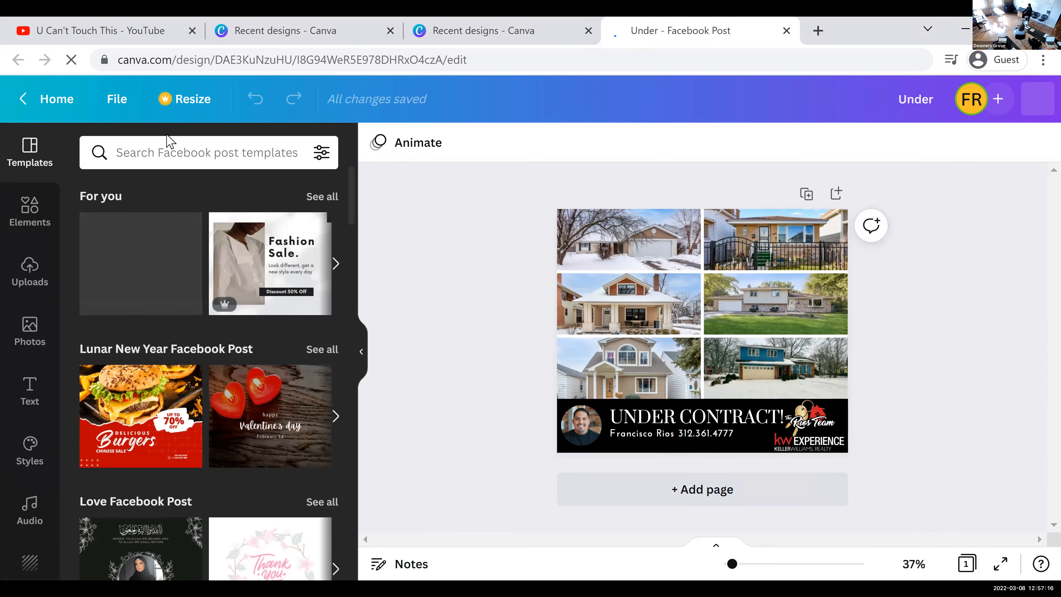
pyautogui.click(459, 25)
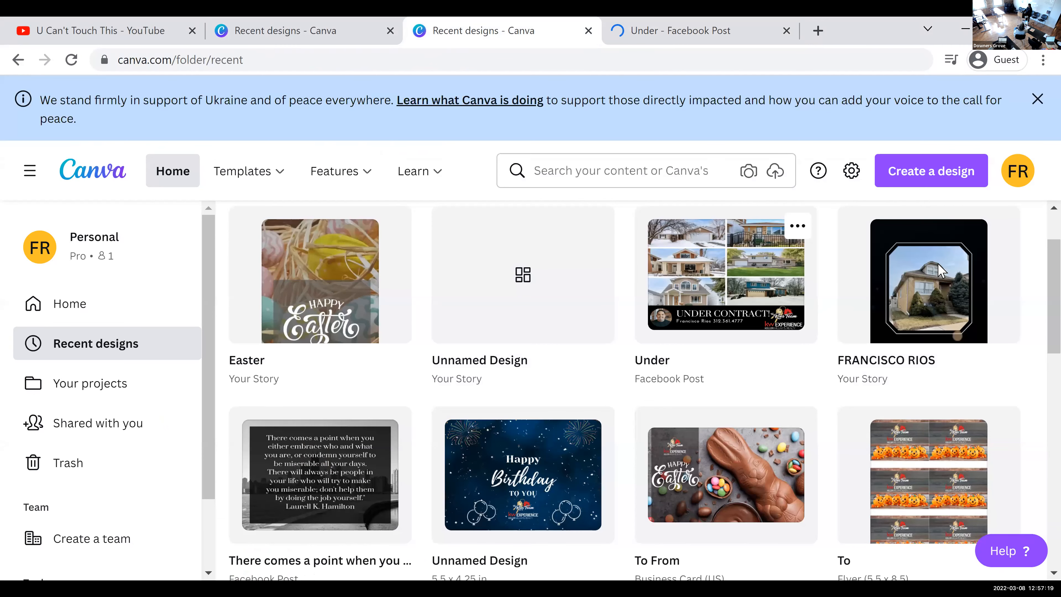
pyautogui.click(940, 270)
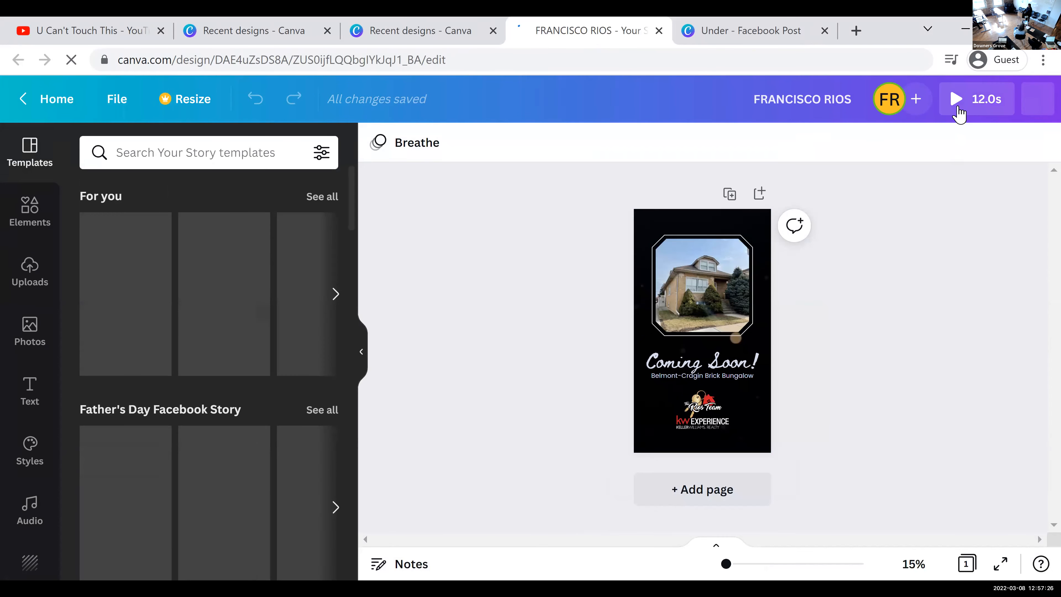
pyautogui.click(957, 101)
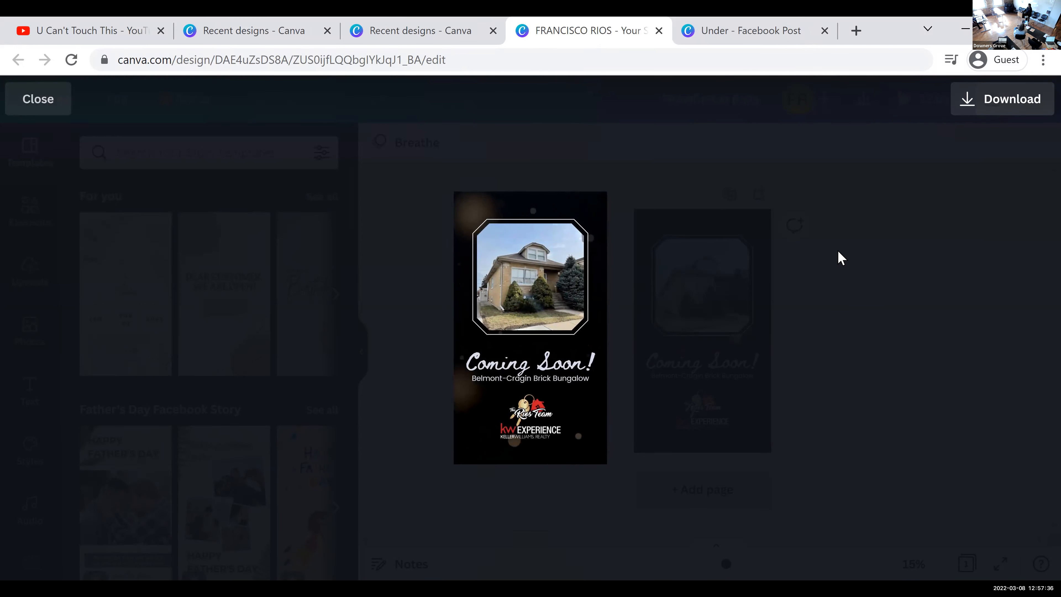
pyautogui.press('Escape')
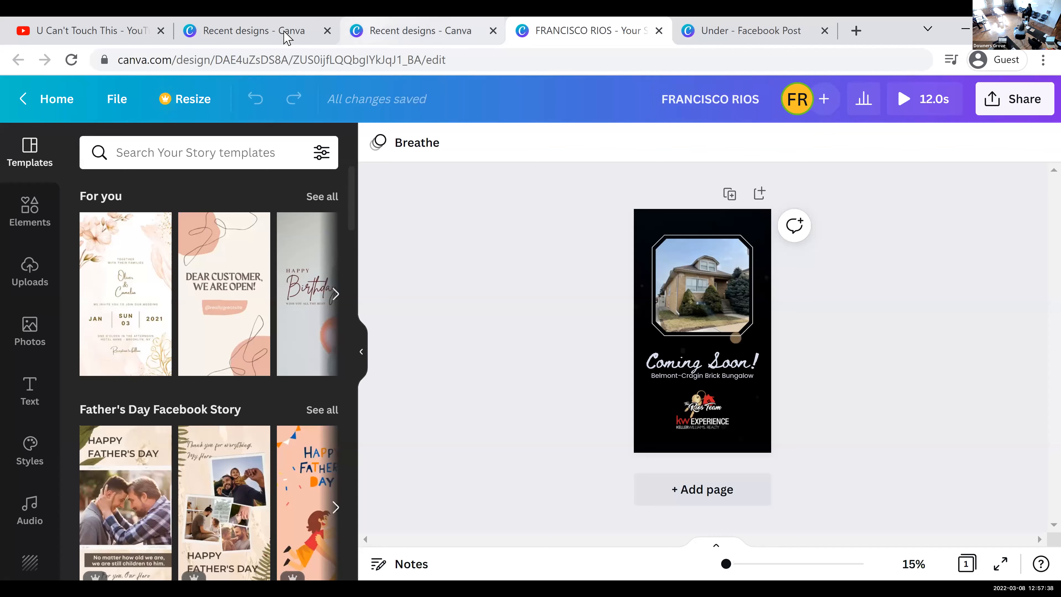
# Return to the recent designs and open the 5.5 x 4.25 in "Happy Birthday to You" card
pyautogui.click(293, 33)
pyautogui.click(590, 215)
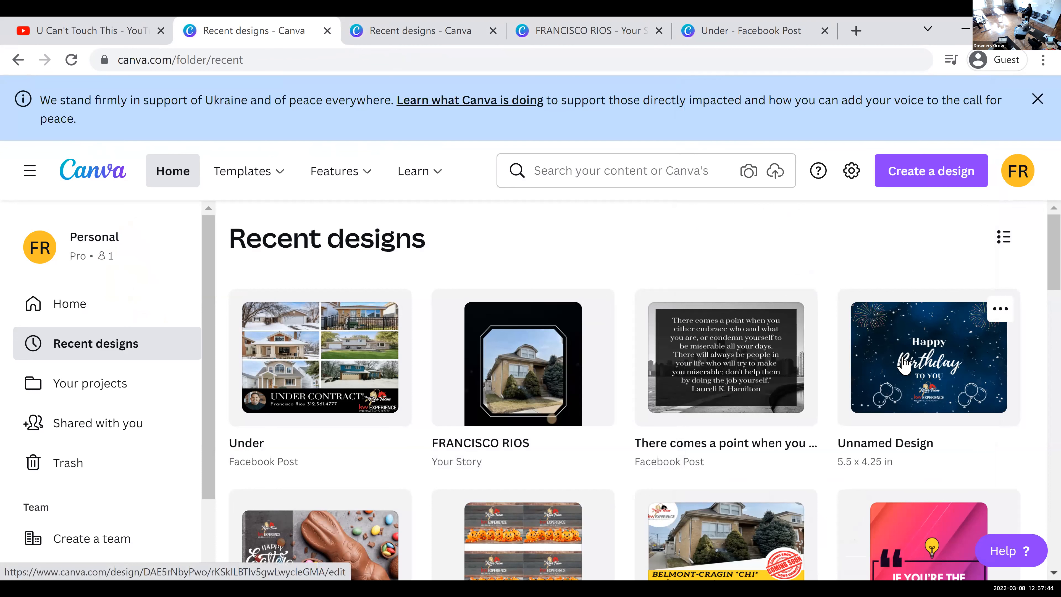
pyautogui.click(903, 366)
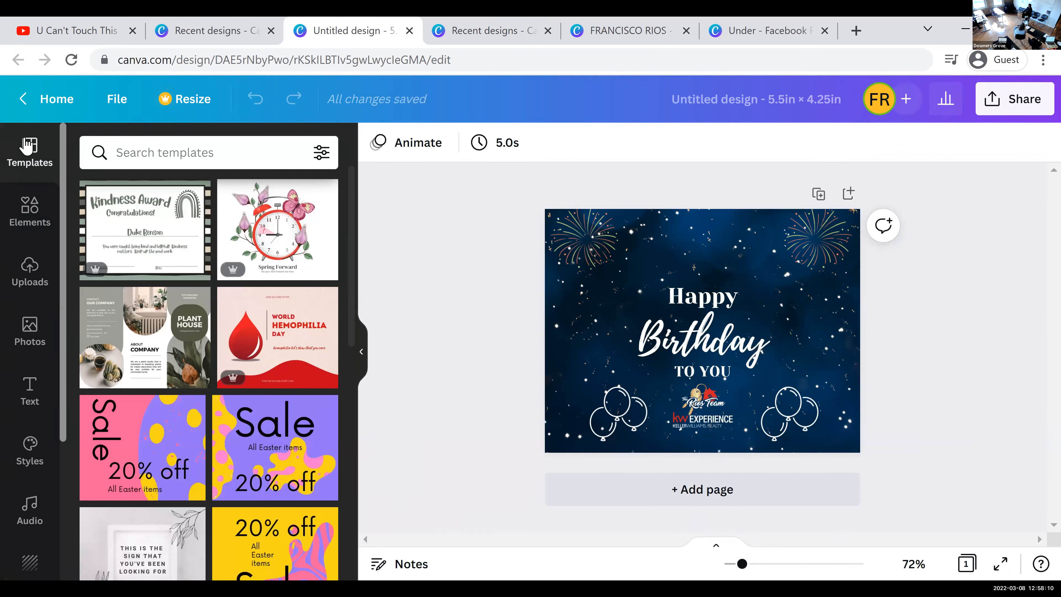
# Leave the birthday card and open the "If you're the smartest person in the room" story from the recent designs
pyautogui.click(31, 98)
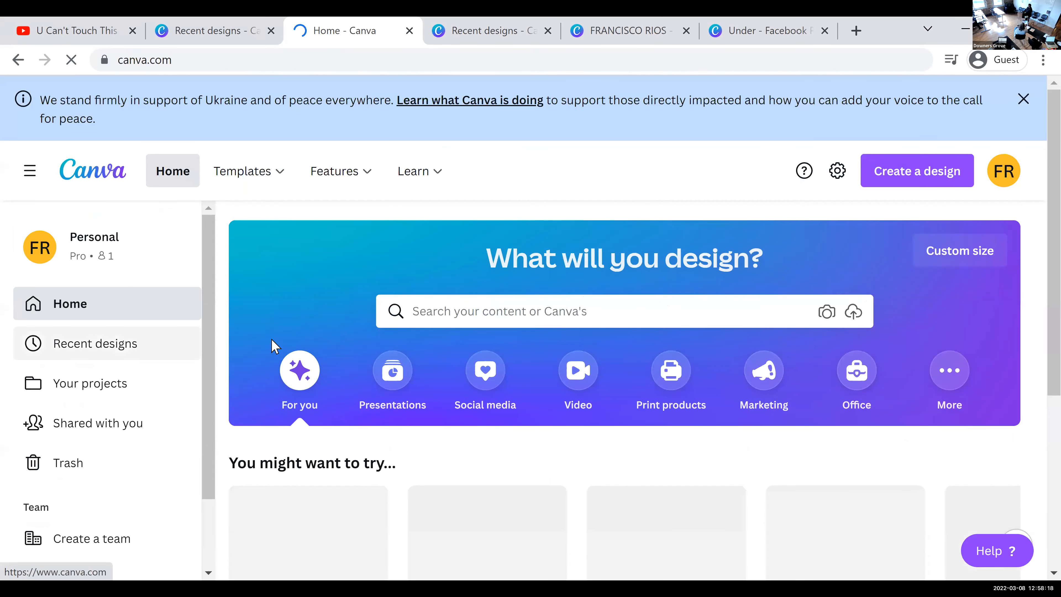
pyautogui.scroll(-3, 560, 334)
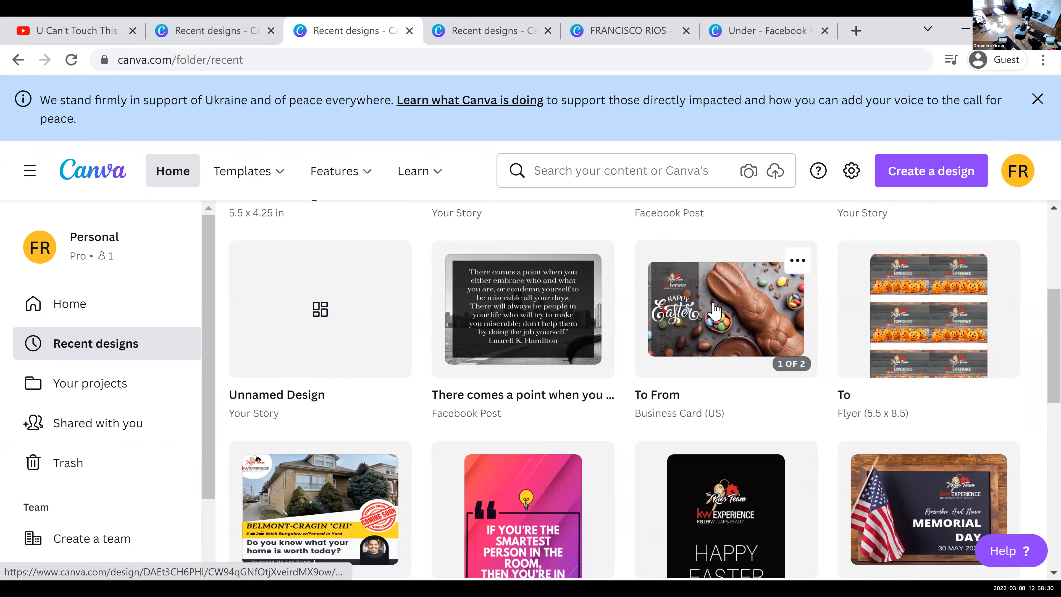
pyautogui.scroll(-5, 716, 311)
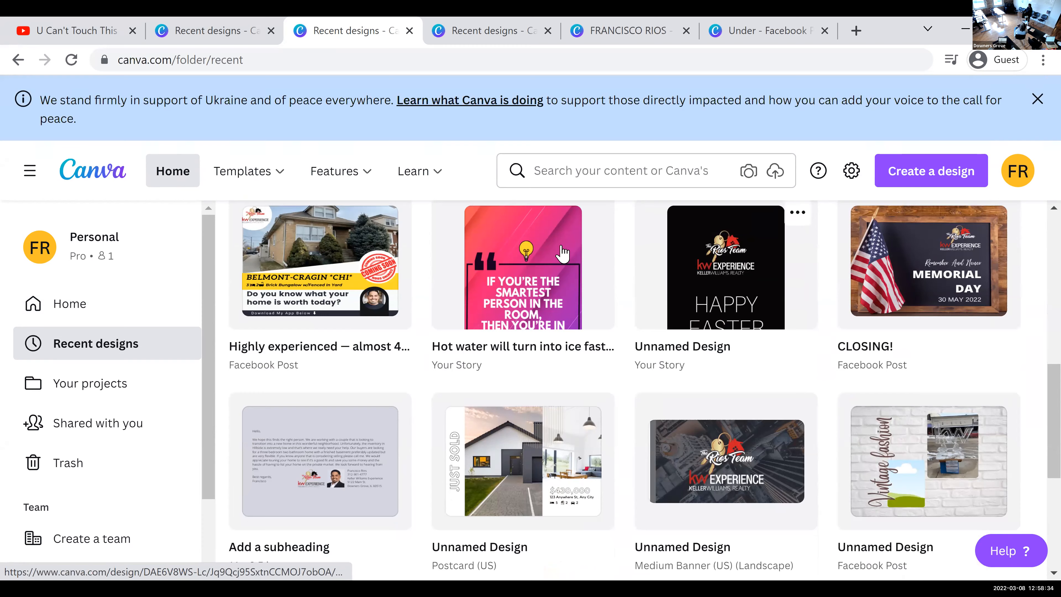
pyautogui.click(545, 248)
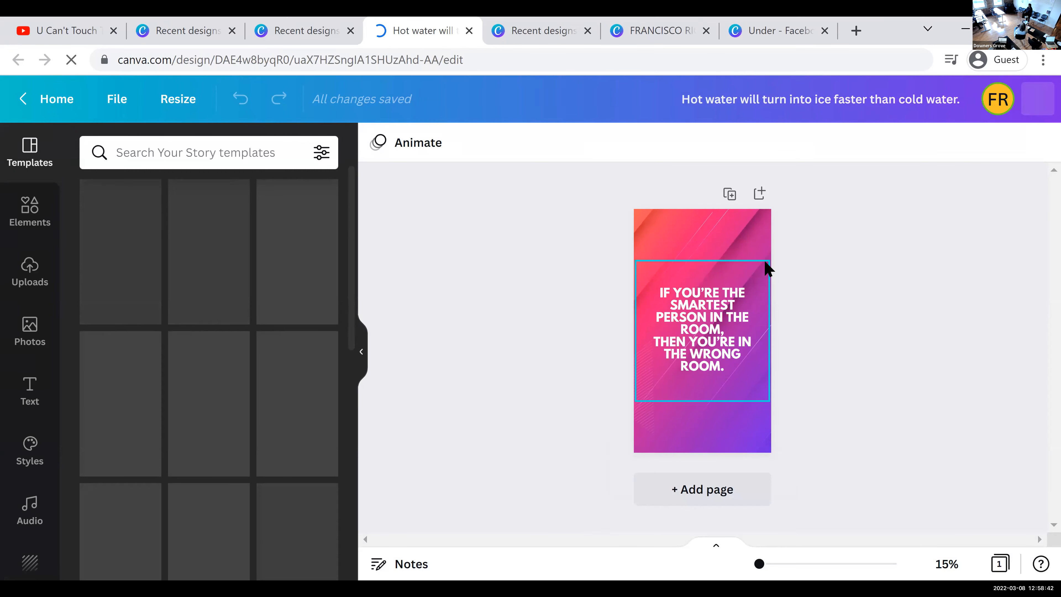
pyautogui.click(715, 242)
pyautogui.click(980, 214)
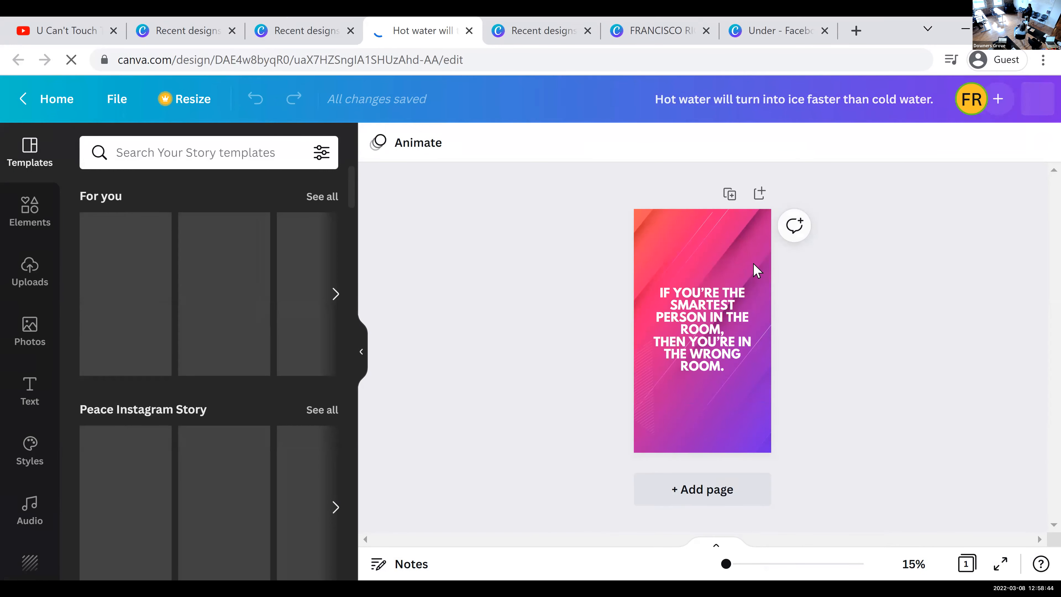
pyautogui.click(760, 254)
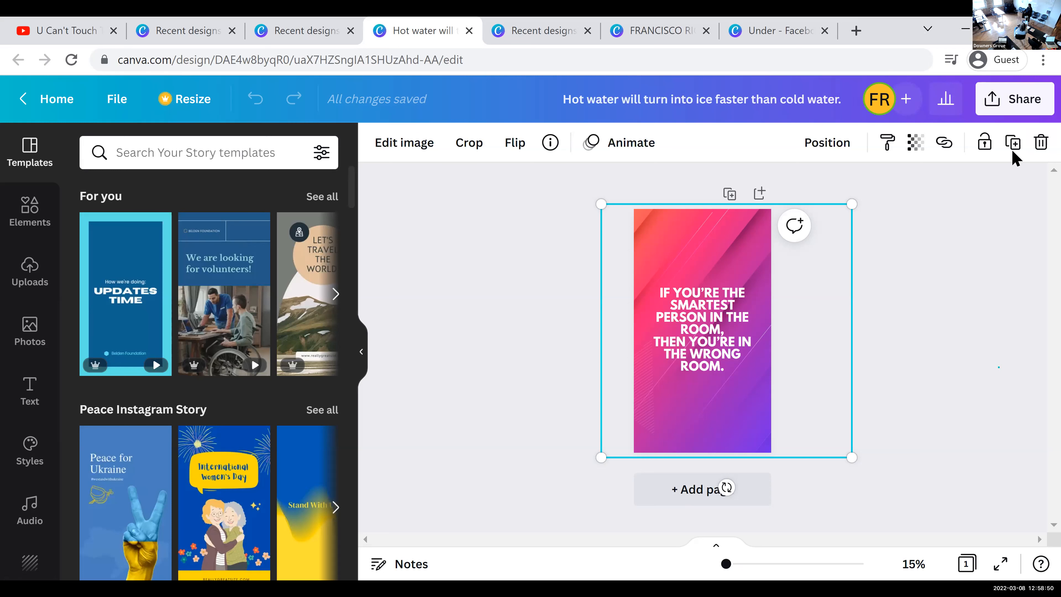
# Review the available download file types, download the quote story as a PNG, and open the downloaded image
pyautogui.click(1031, 112)
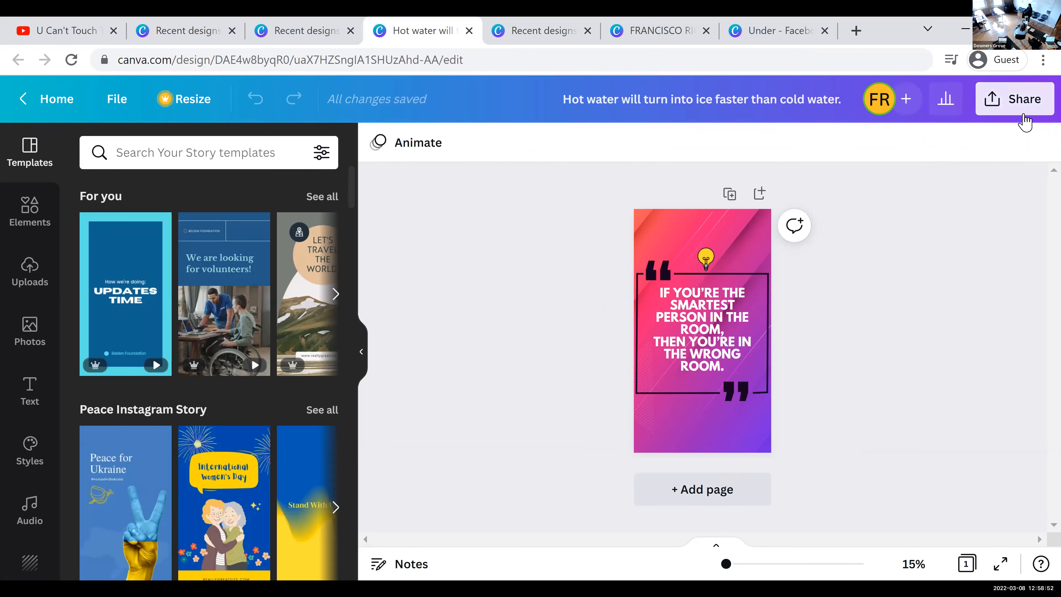
pyautogui.scroll(-3, 885, 382)
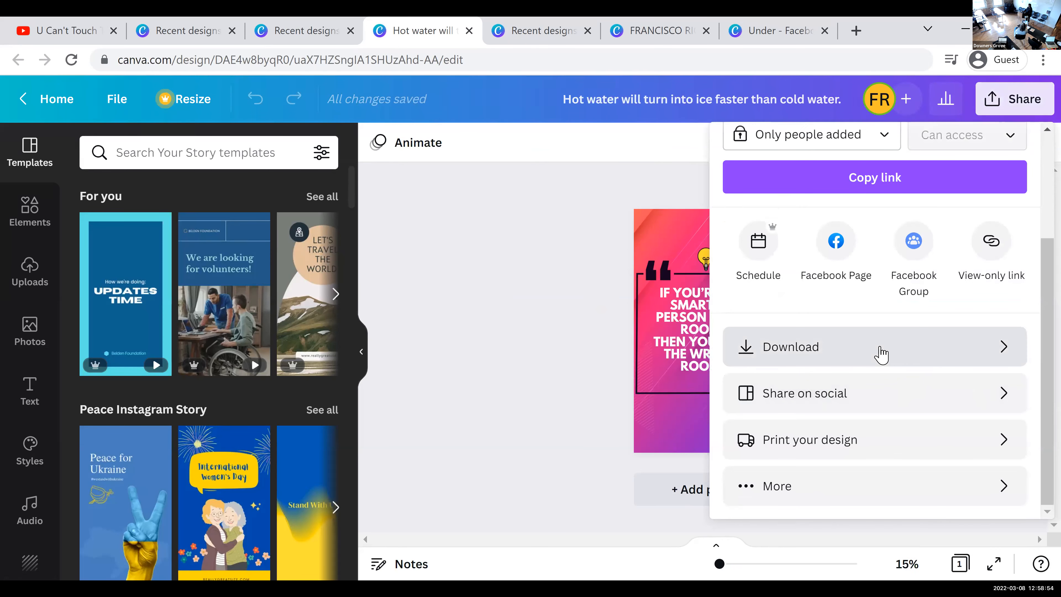
pyautogui.click(881, 353)
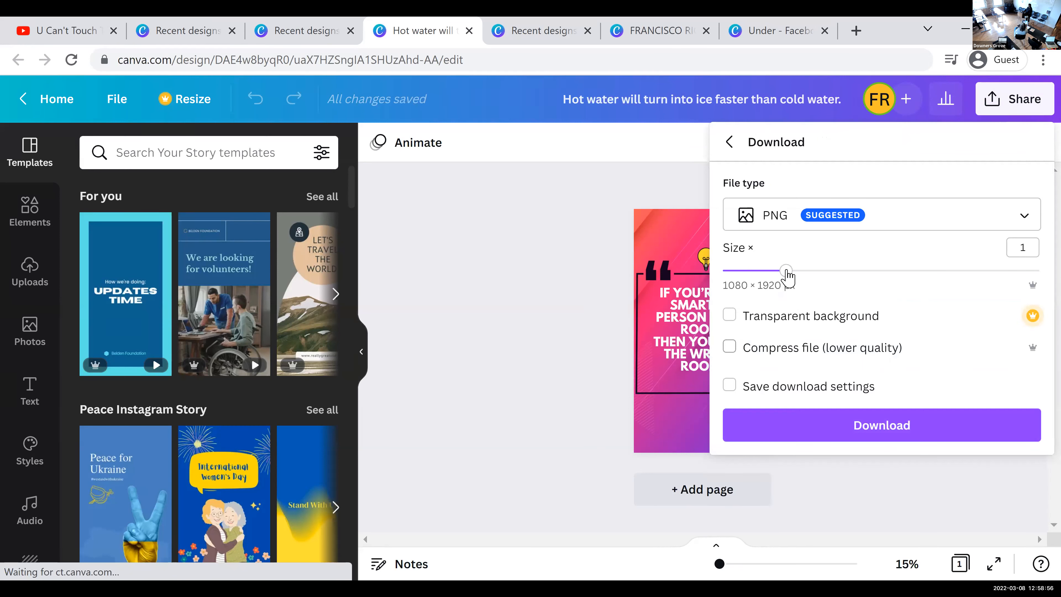
pyautogui.click(838, 223)
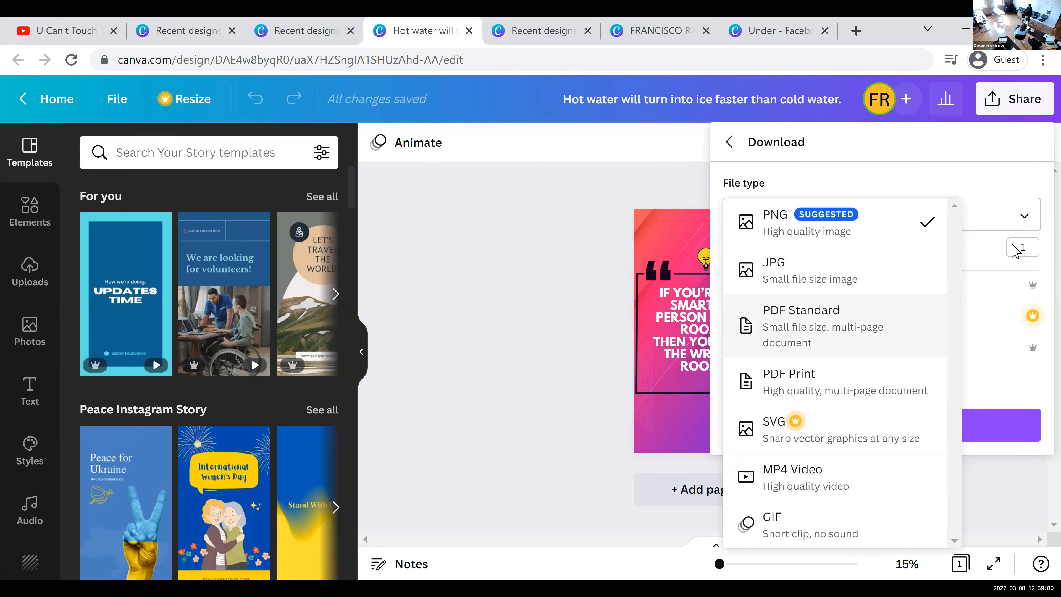
pyautogui.click(978, 245)
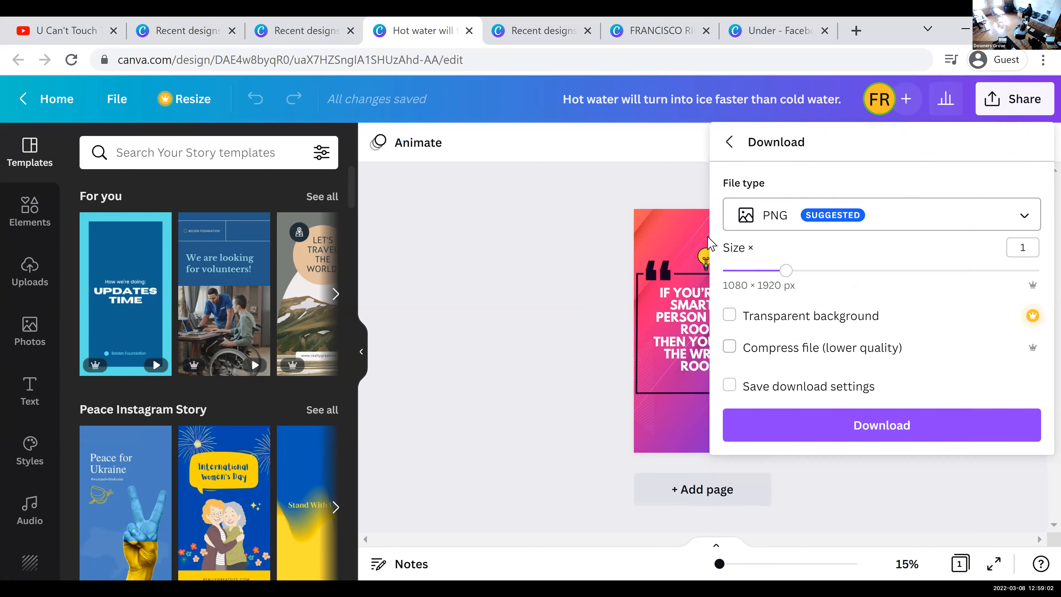
pyautogui.click(787, 432)
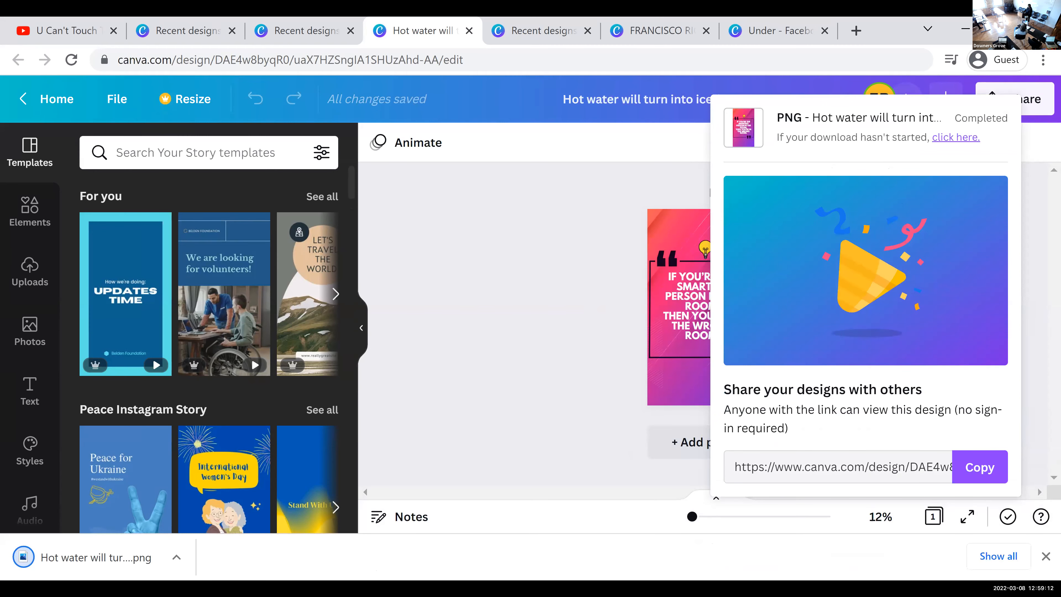
pyautogui.click(48, 564)
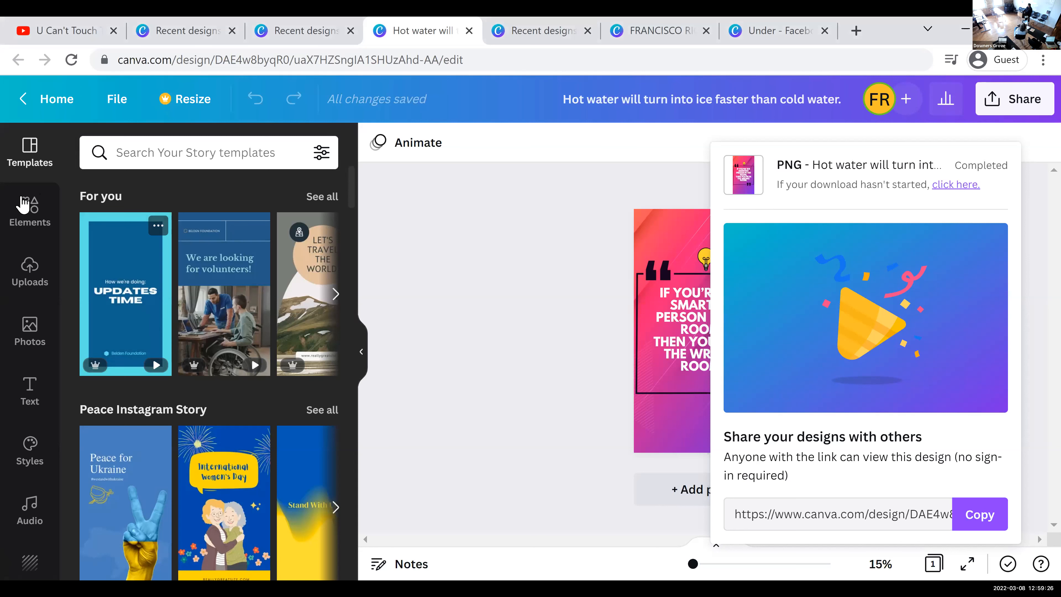
# Leave the quote story for the home page and examine the recent designs listed there
pyautogui.click(26, 208)
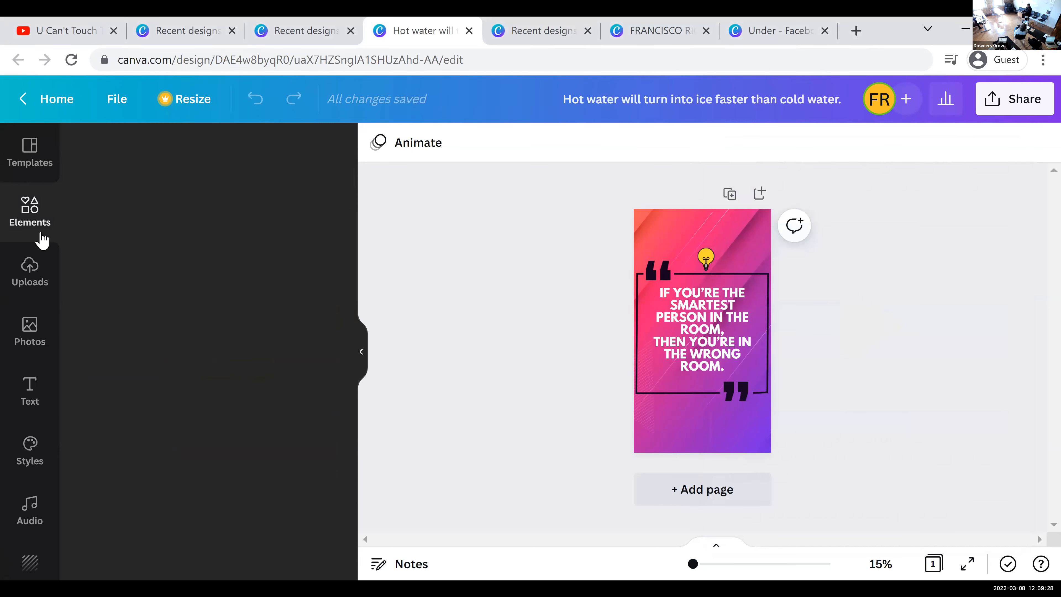
pyautogui.click(26, 100)
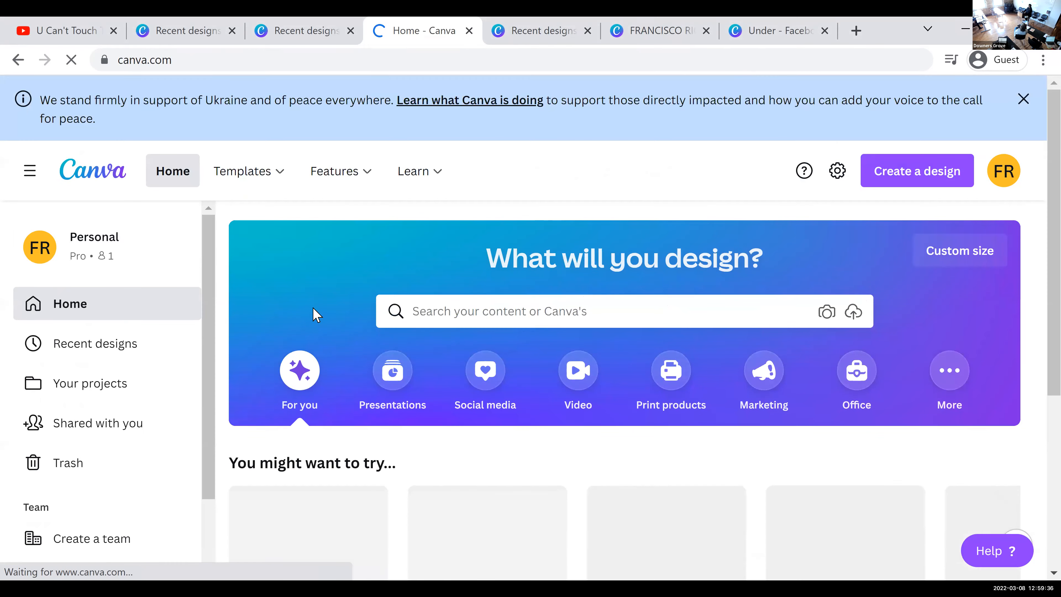
pyautogui.scroll(-5, 315, 317)
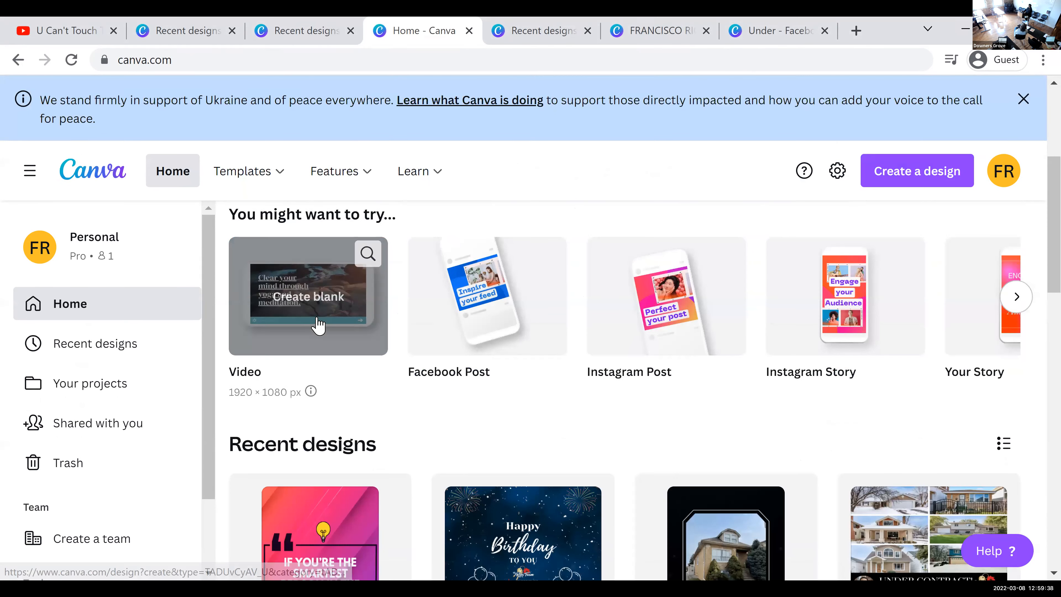
pyautogui.scroll(-2, 483, 426)
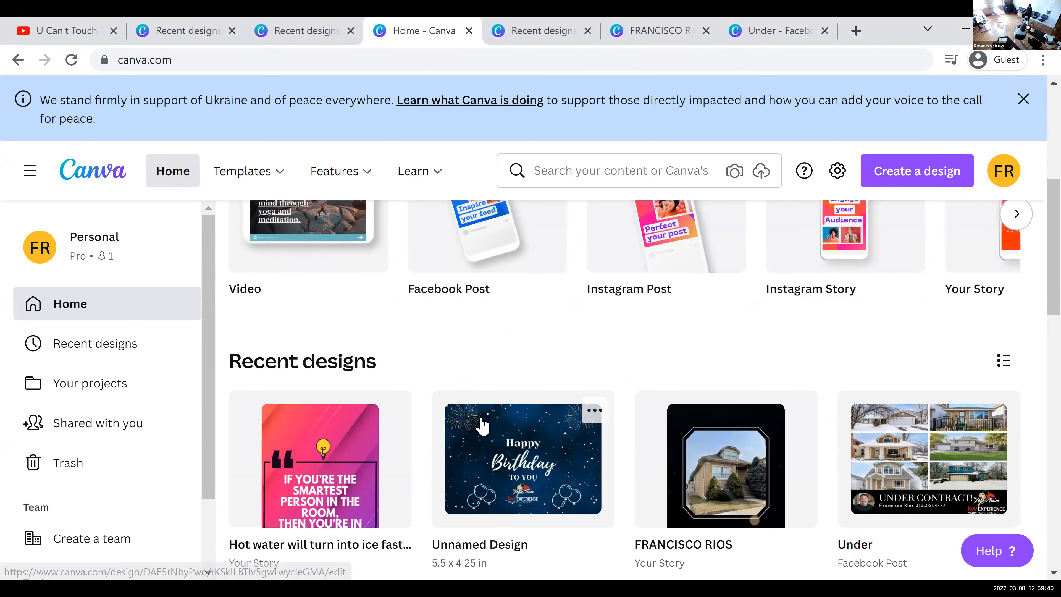
pyautogui.scroll(-5, 482, 425)
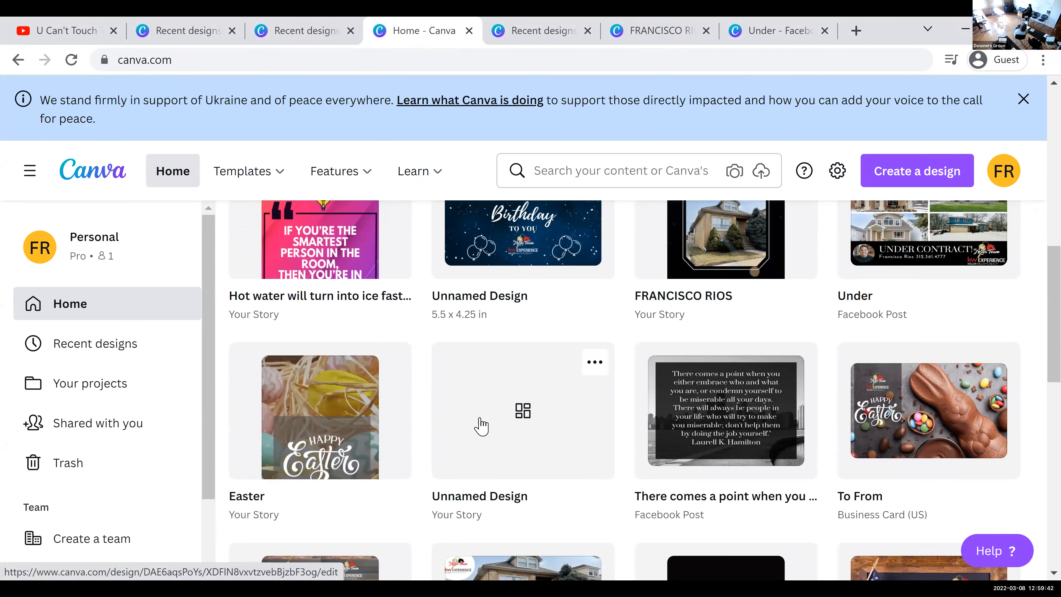
pyautogui.scroll(-3, 482, 426)
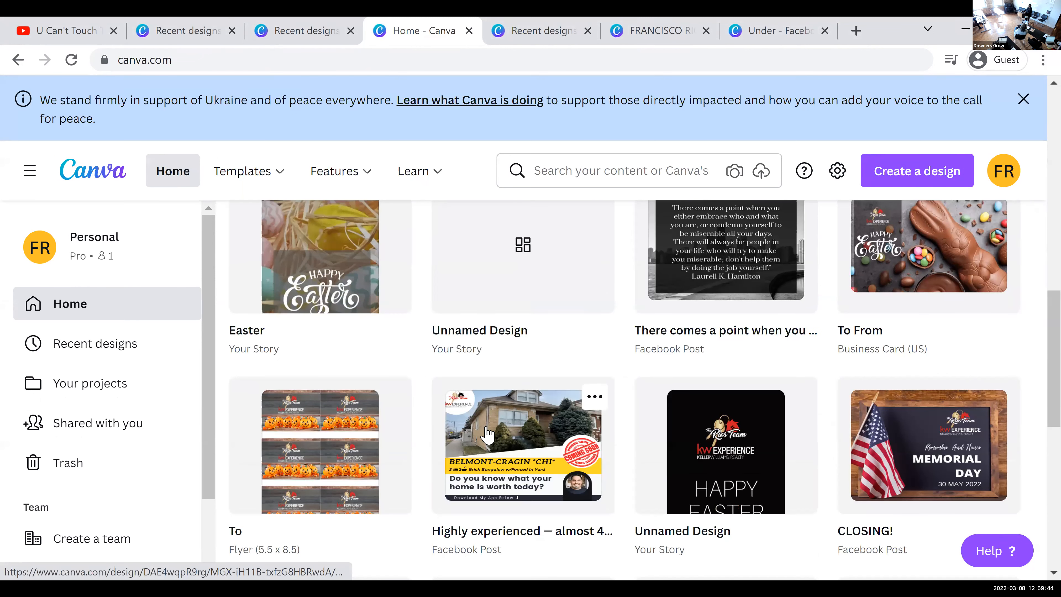
pyautogui.scroll(-1, 486, 430)
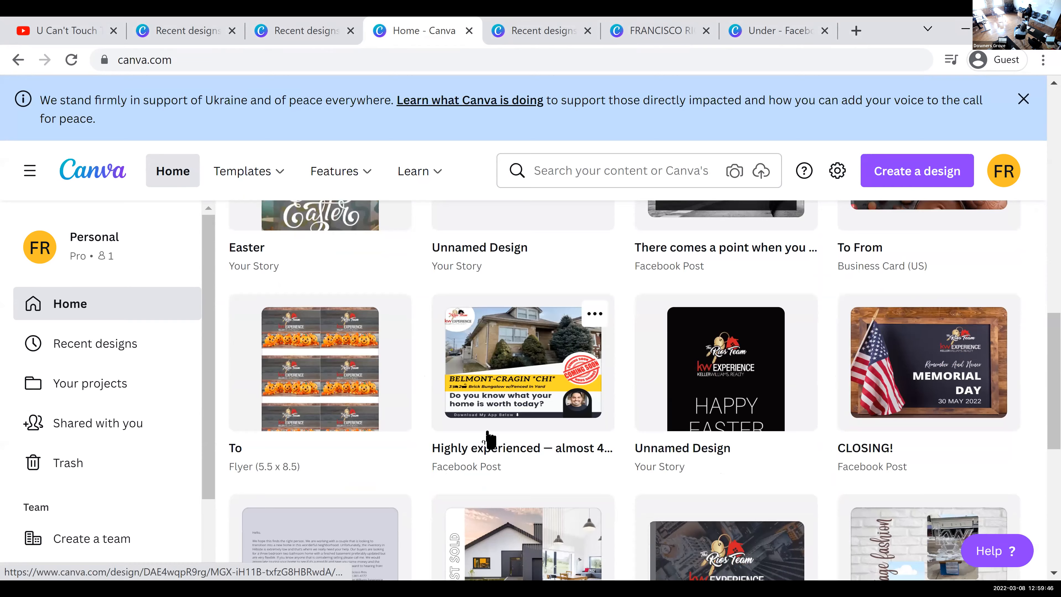
pyautogui.scroll(1, 488, 432)
pyautogui.scroll(1, 489, 441)
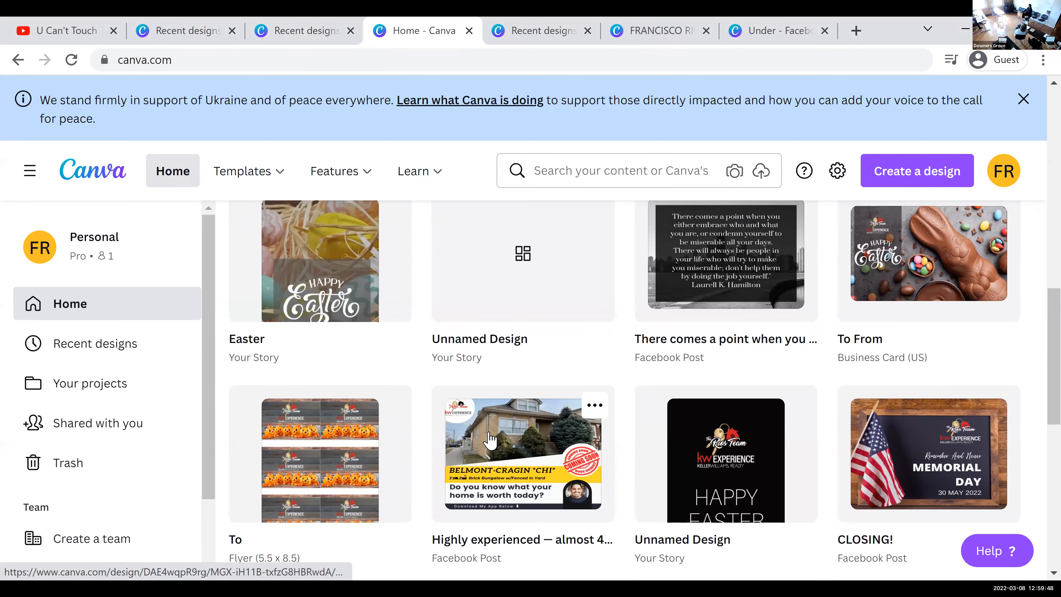
# Open the "To From" Easter business card from the recent designs and view its second page
pyautogui.scroll(3, 490, 439)
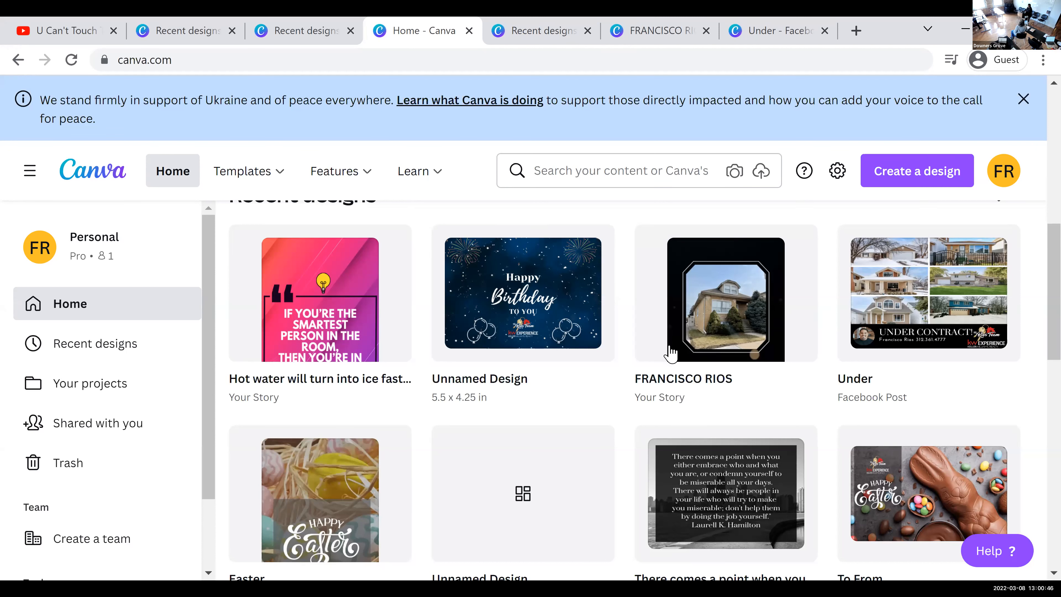
pyautogui.click(869, 467)
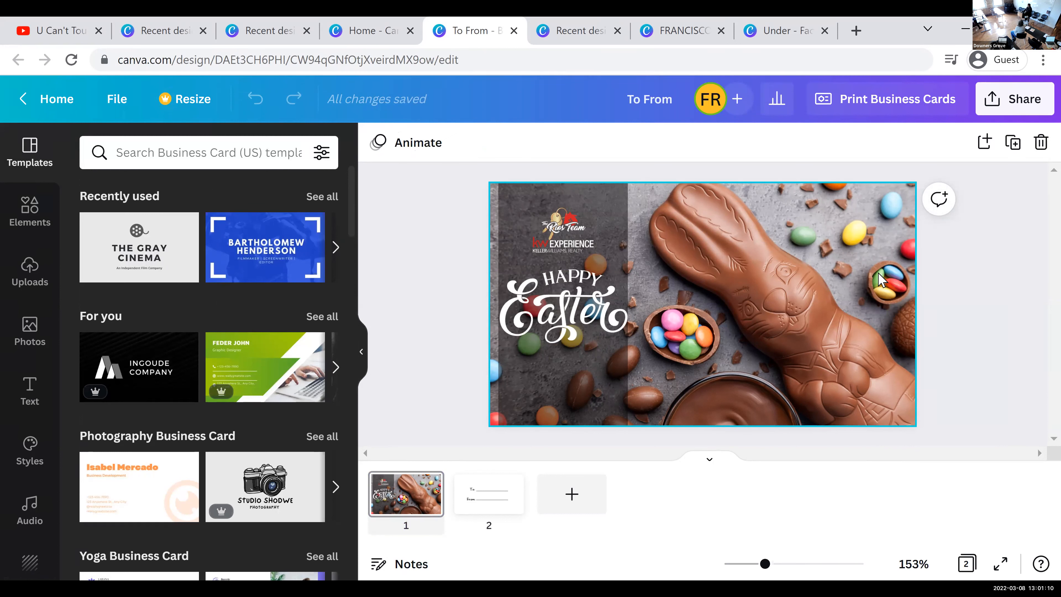
pyautogui.scroll(-1, 876, 275)
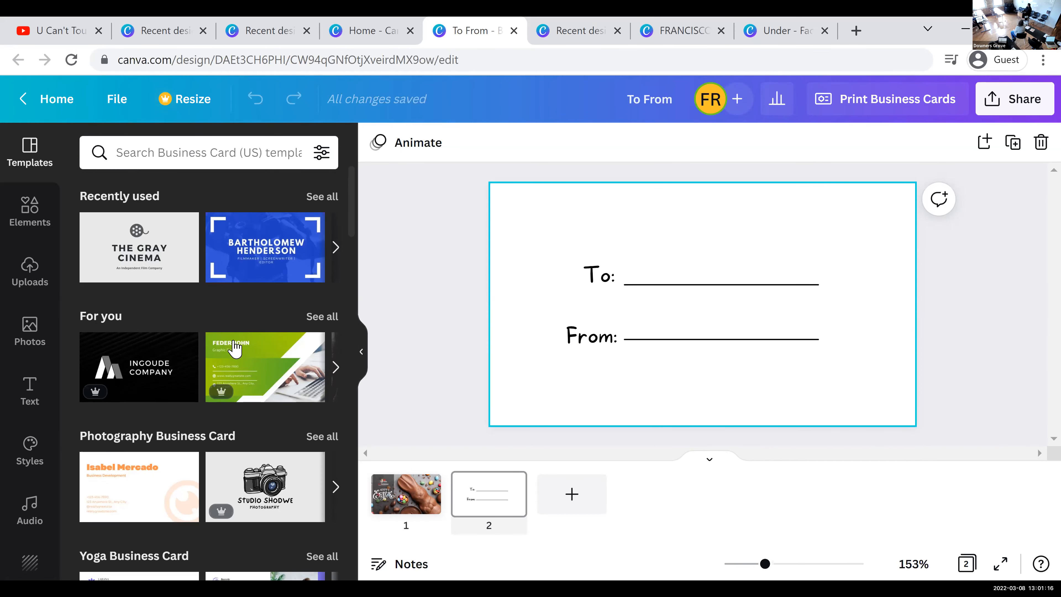
# Leave the business card and look through the full list of recent designs
pyautogui.click(41, 99)
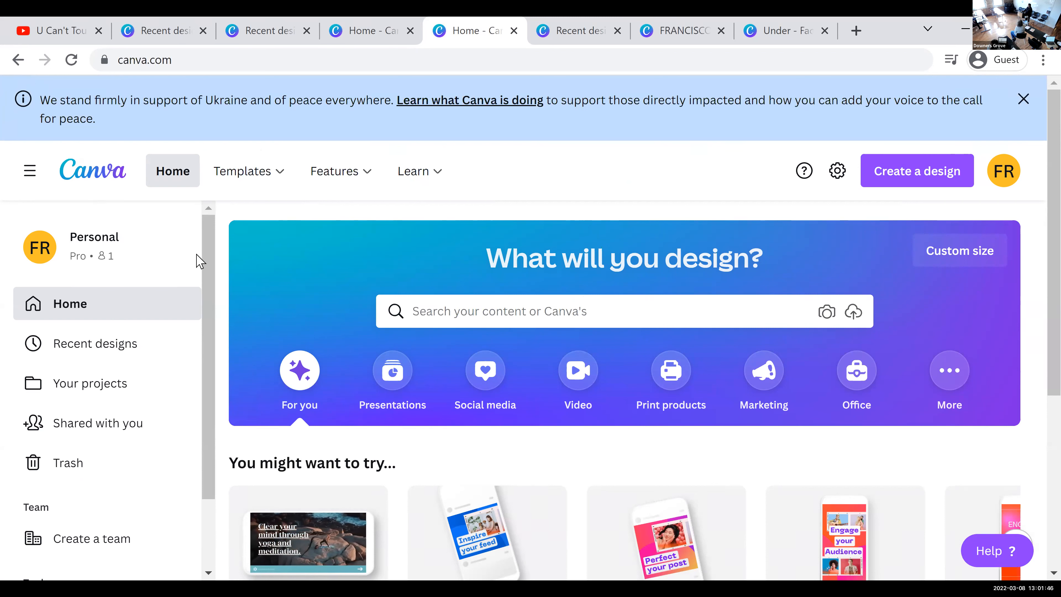
pyautogui.scroll(-4, 243, 282)
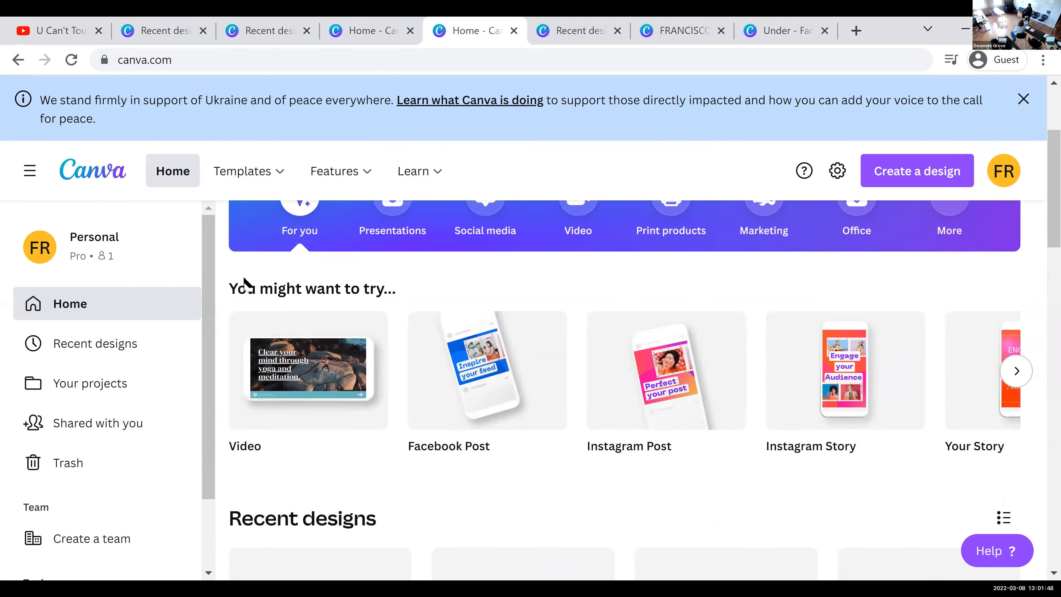
pyautogui.scroll(-4, 243, 282)
pyautogui.scroll(-2, 107, 308)
pyautogui.click(87, 356)
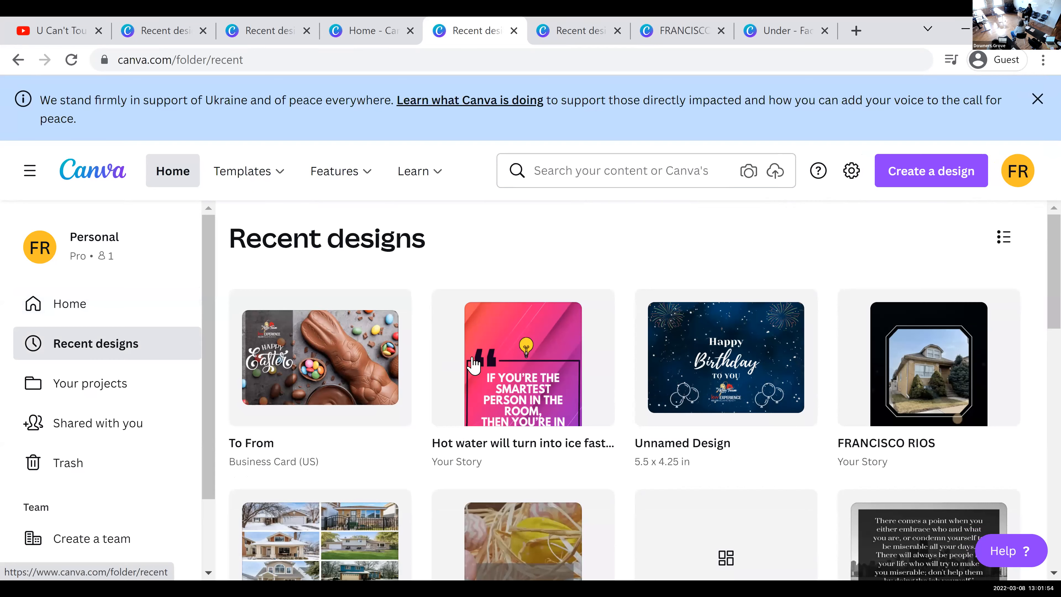
pyautogui.scroll(-5, 473, 365)
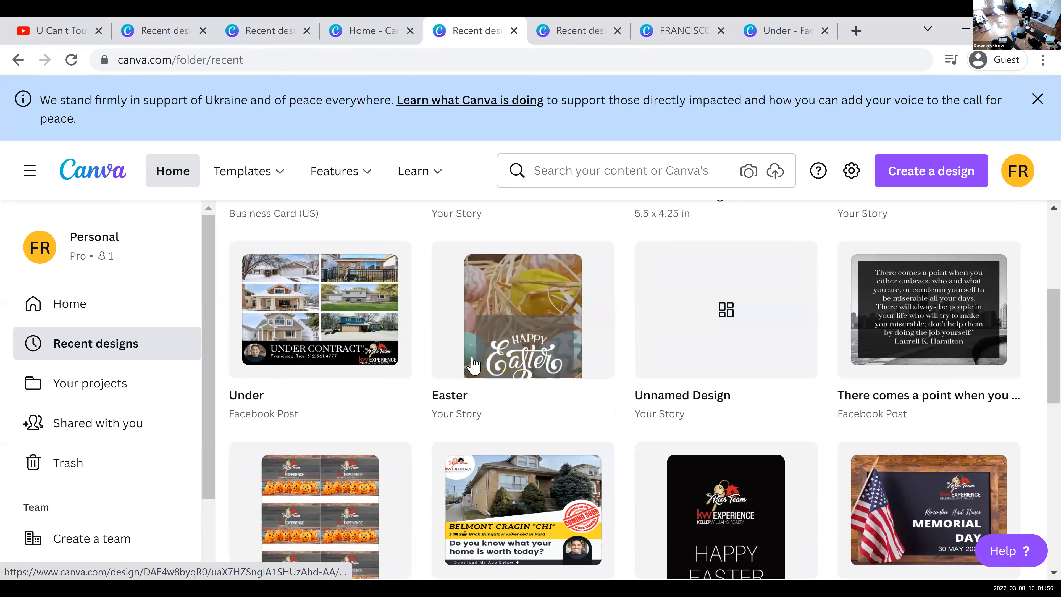
# Find the "Welcome Home" 11 x 8 in shoe-removal sign further down the recent designs and open it
pyautogui.scroll(-10, 474, 365)
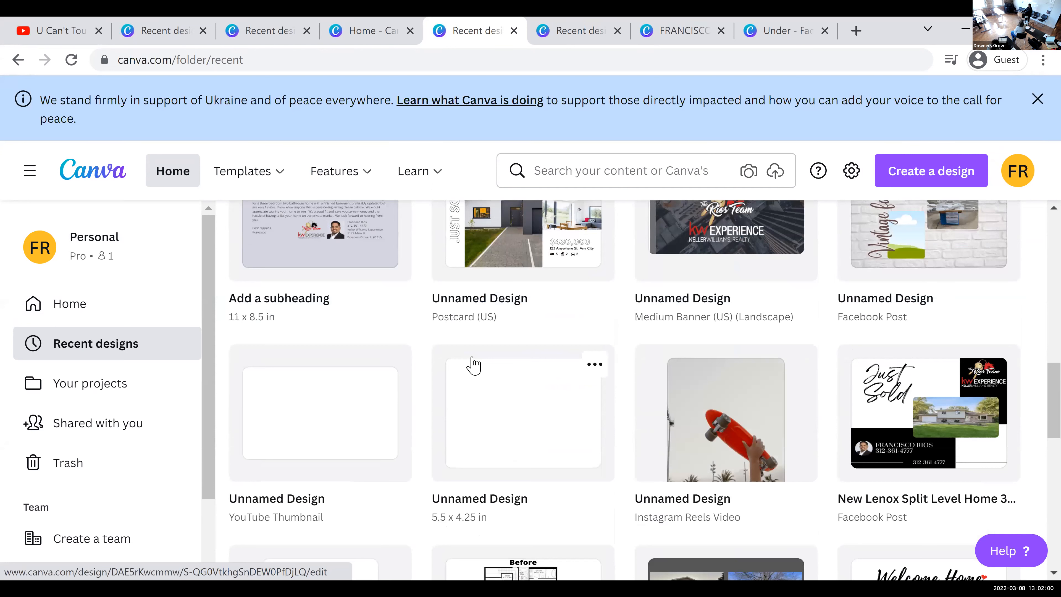
pyautogui.scroll(-2, 473, 365)
pyautogui.scroll(-2, 474, 365)
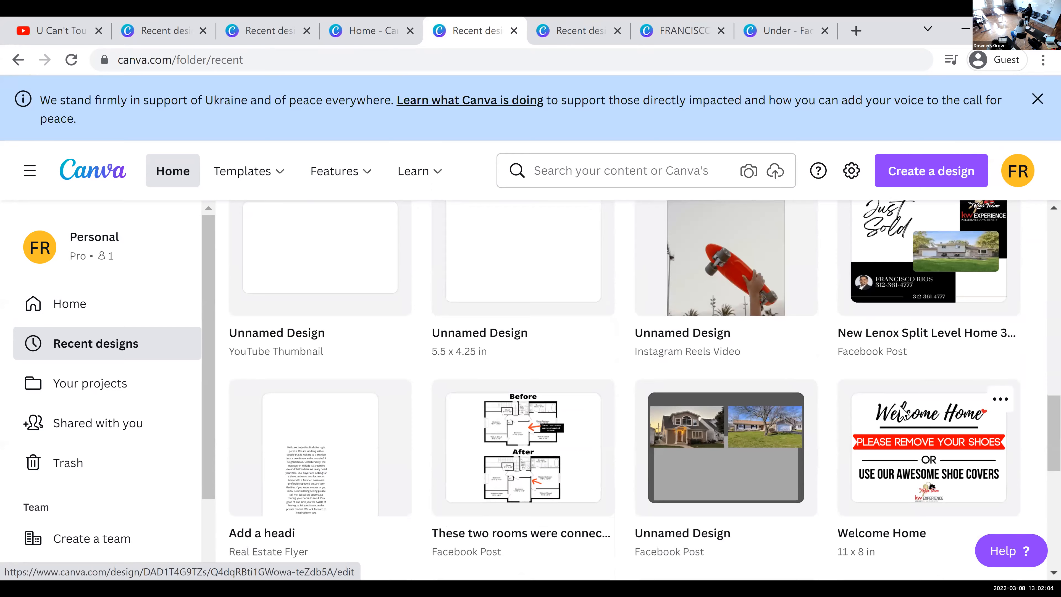
pyautogui.click(901, 414)
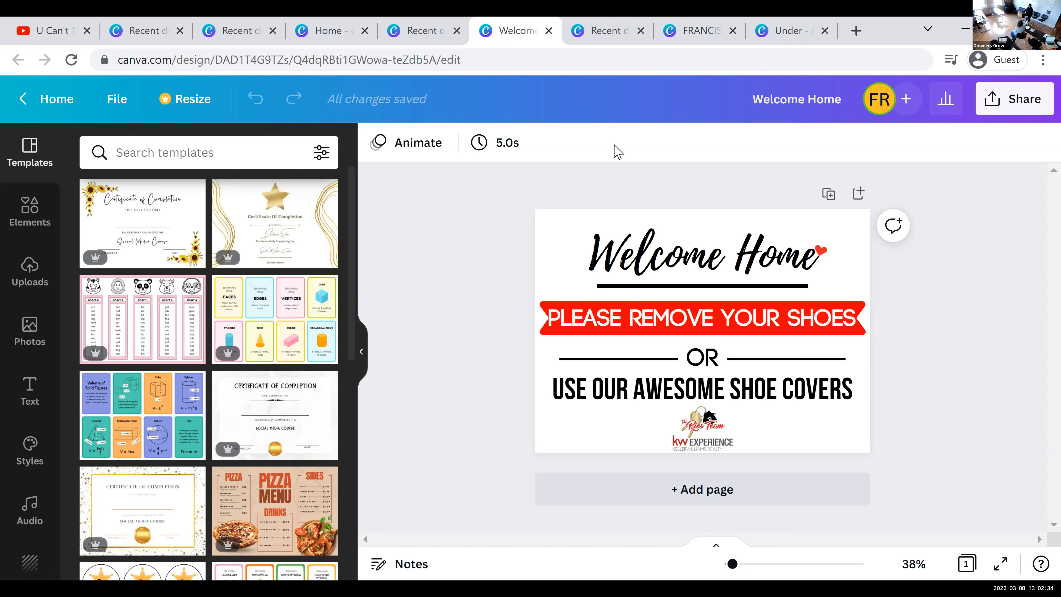
# Close the "Welcome Home" sign, two recent-designs pages, the Coming Soon story and the "Under" post, and return to the top of the home page
pyautogui.click(548, 31)
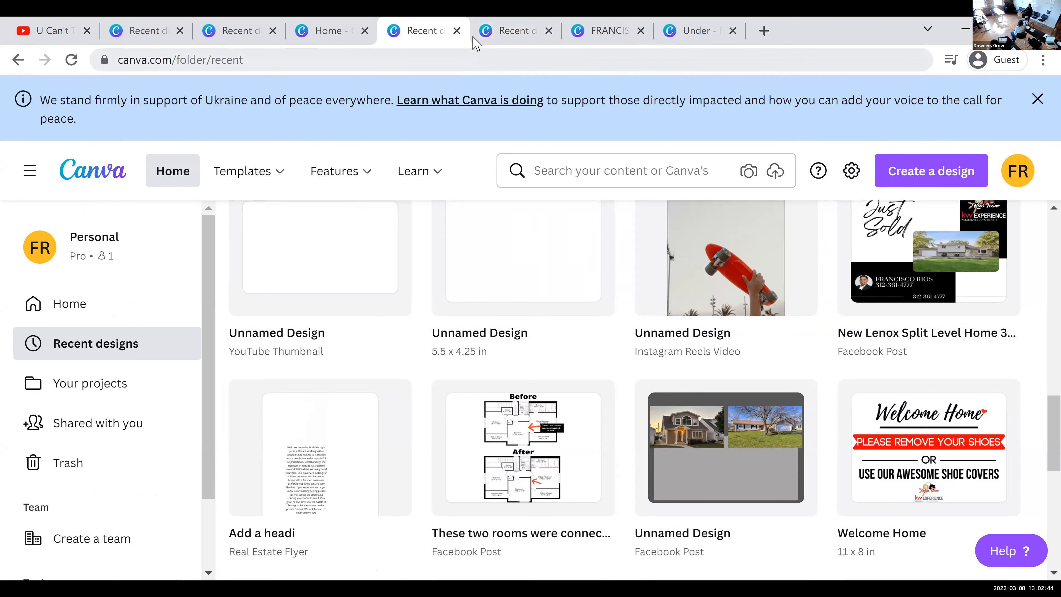
pyautogui.click(457, 31)
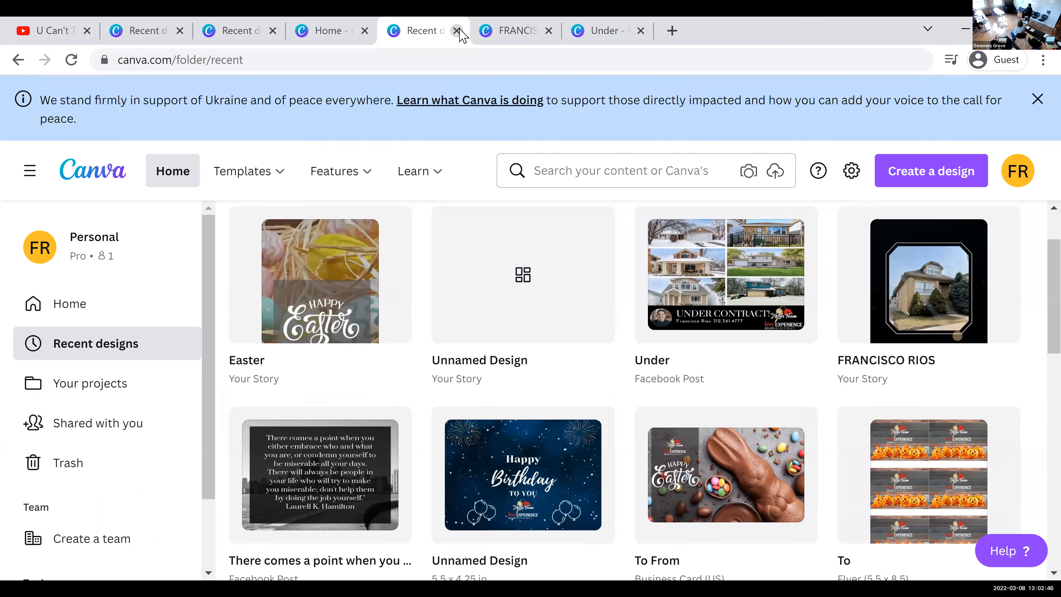
pyautogui.click(458, 31)
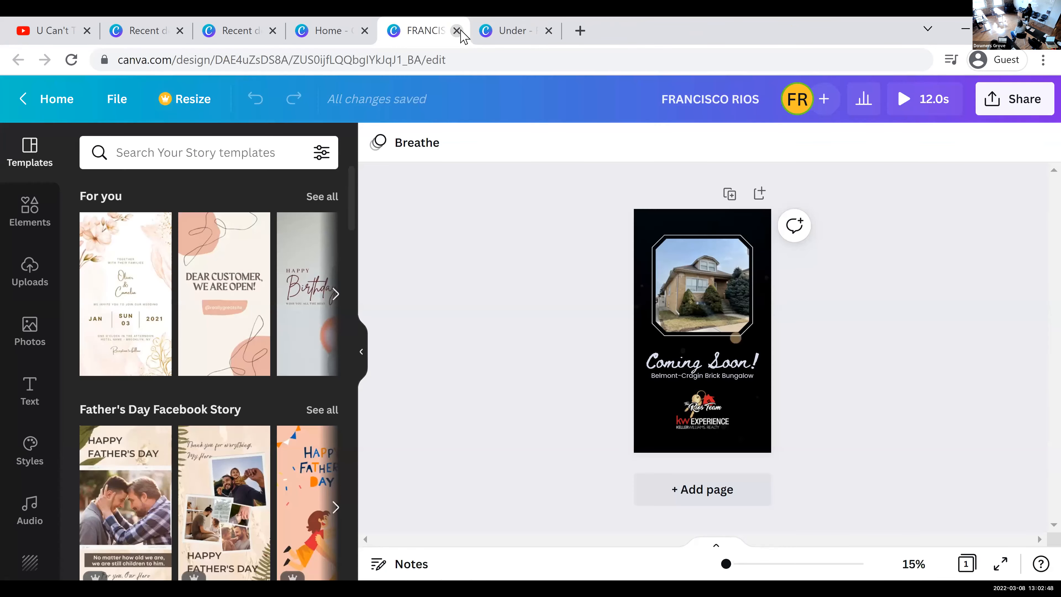
pyautogui.click(457, 30)
pyautogui.click(462, 31)
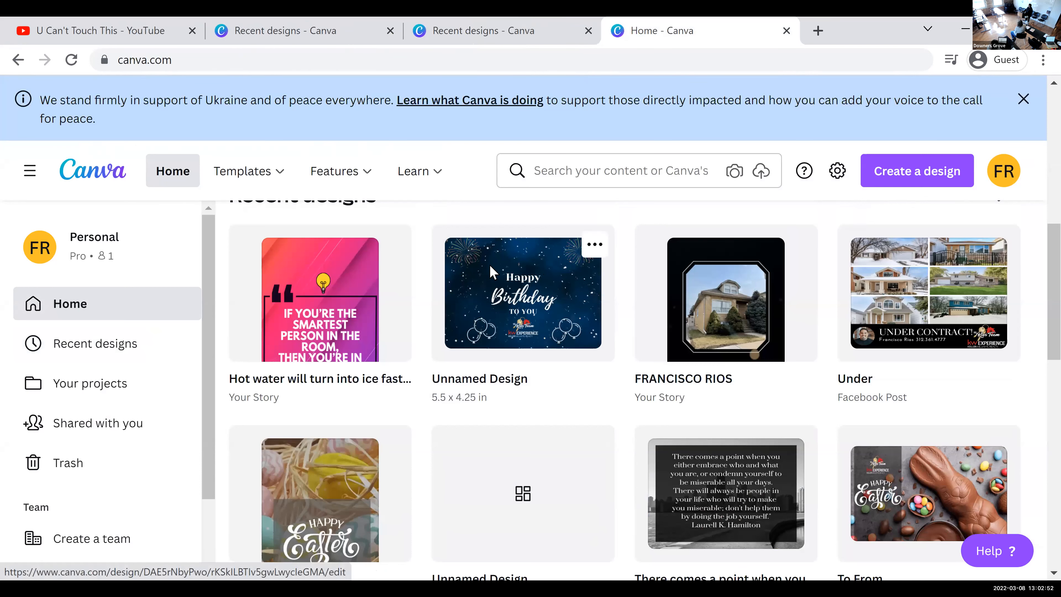
pyautogui.scroll(-2, 408, 302)
pyautogui.scroll(5, 409, 304)
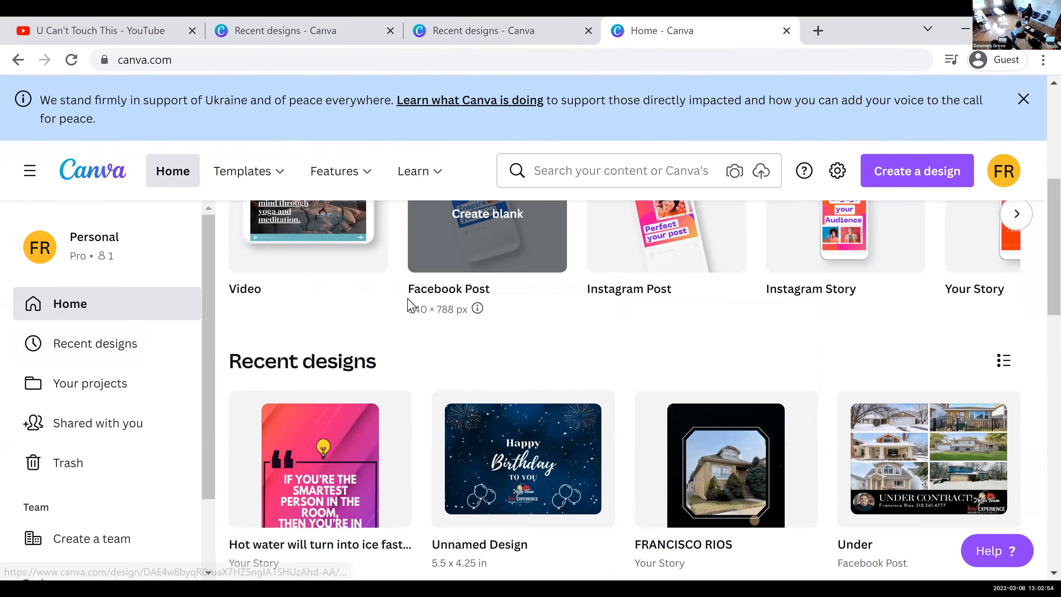
pyautogui.scroll(5, 407, 301)
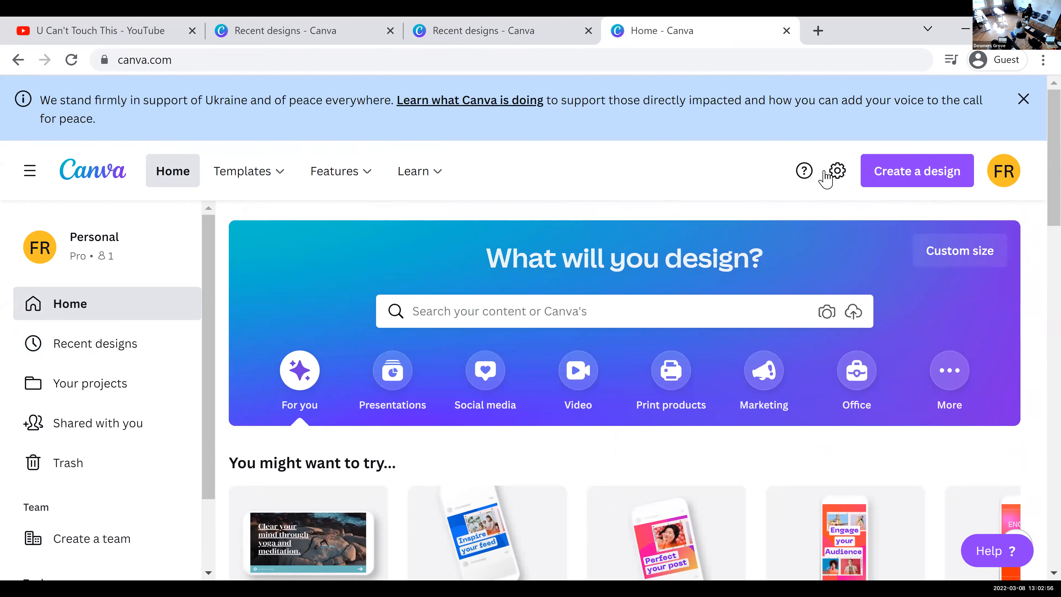
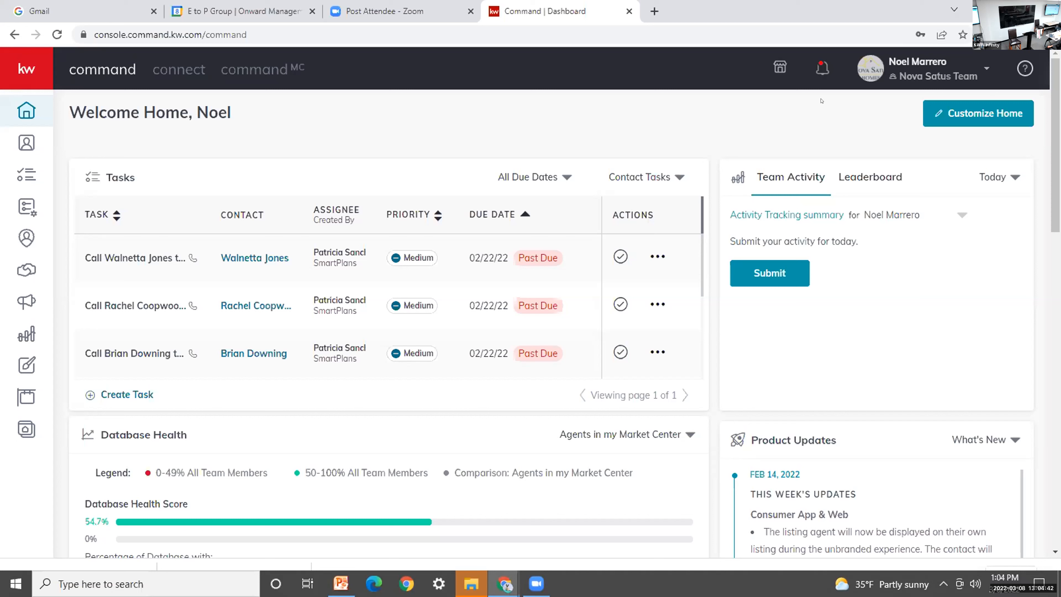
# Open the social posts section of Campaigns and check the draft posts and the live and scheduled posts
pyautogui.click(23, 300)
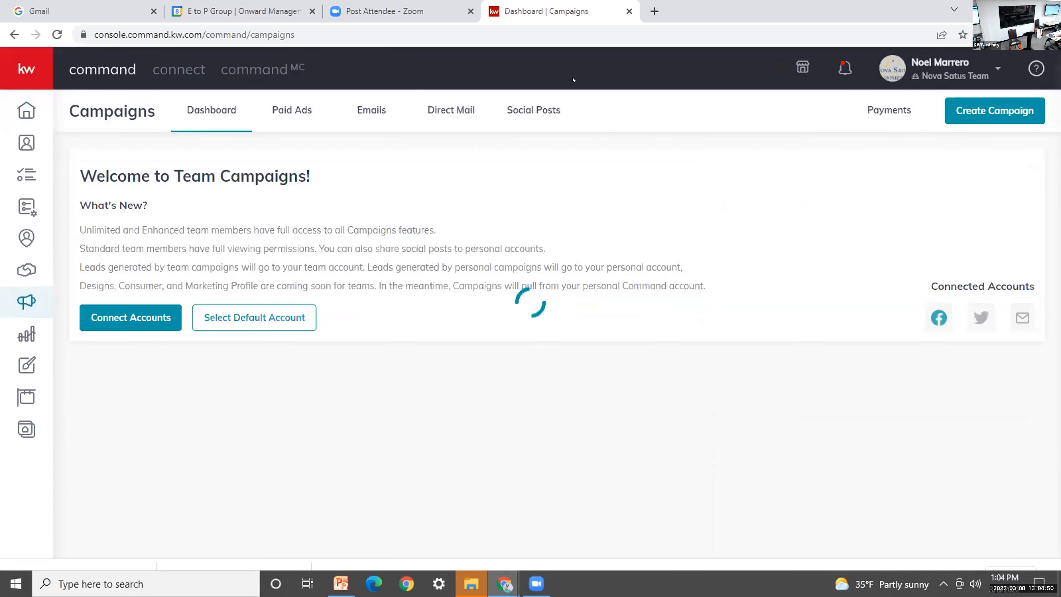
pyautogui.click(526, 109)
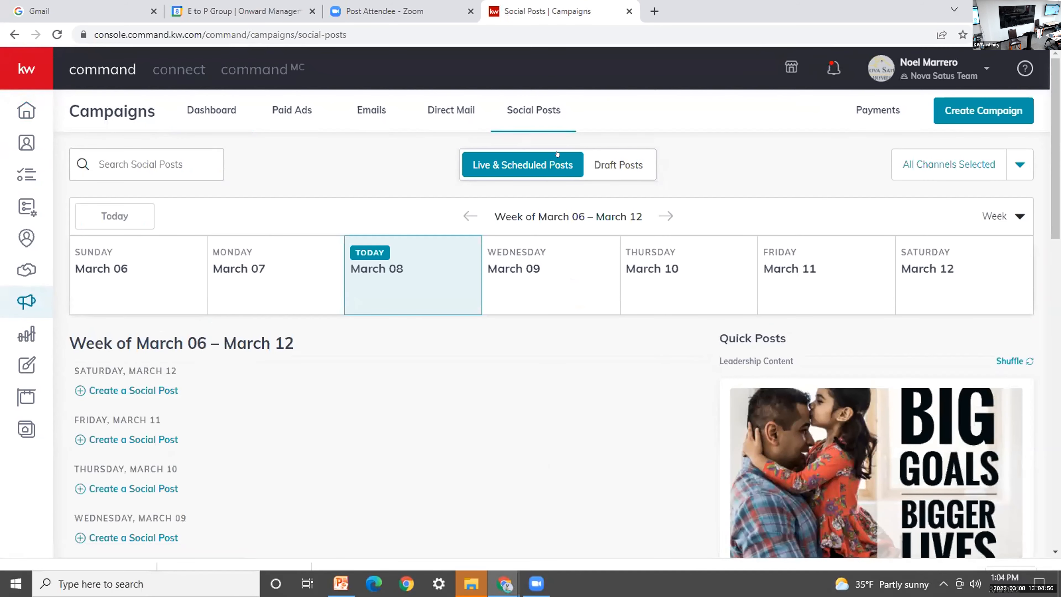
pyautogui.click(610, 164)
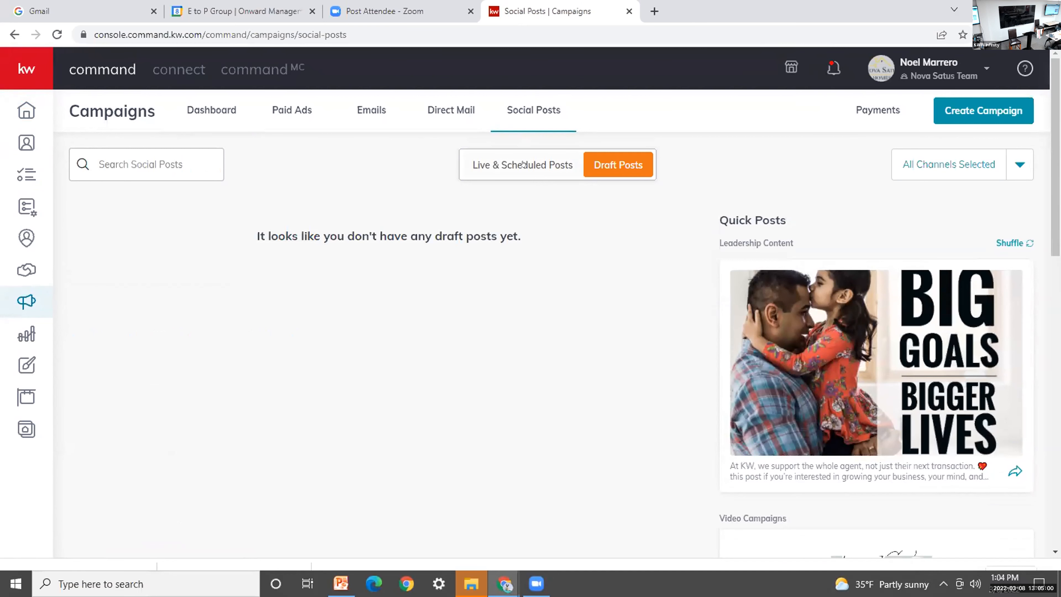
pyautogui.click(523, 163)
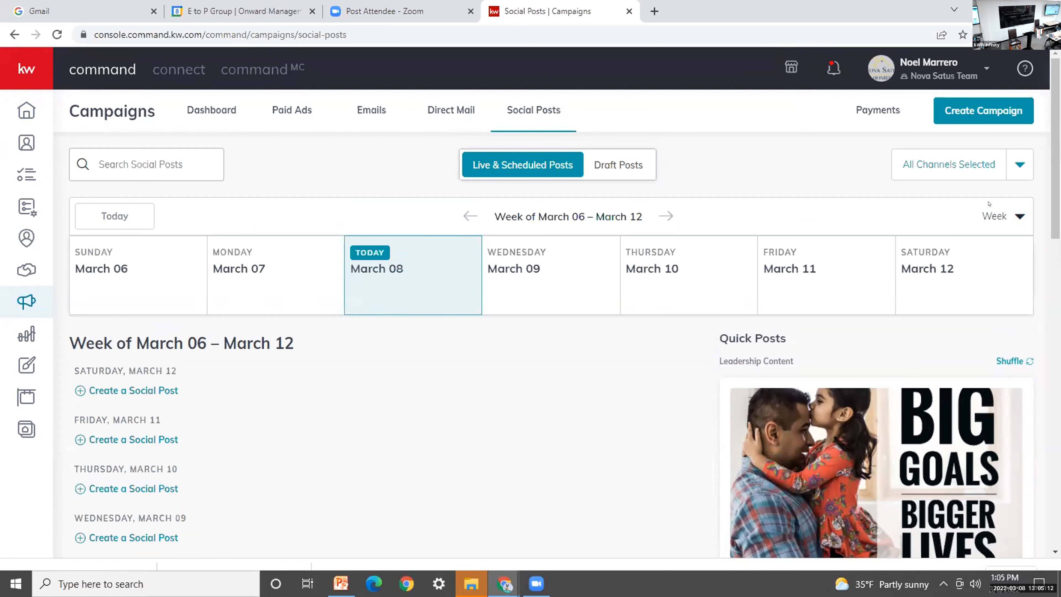
# Show the live and scheduled posts calendar by month and look through the March 2022 days and daily post list
pyautogui.click(992, 217)
pyautogui.click(957, 281)
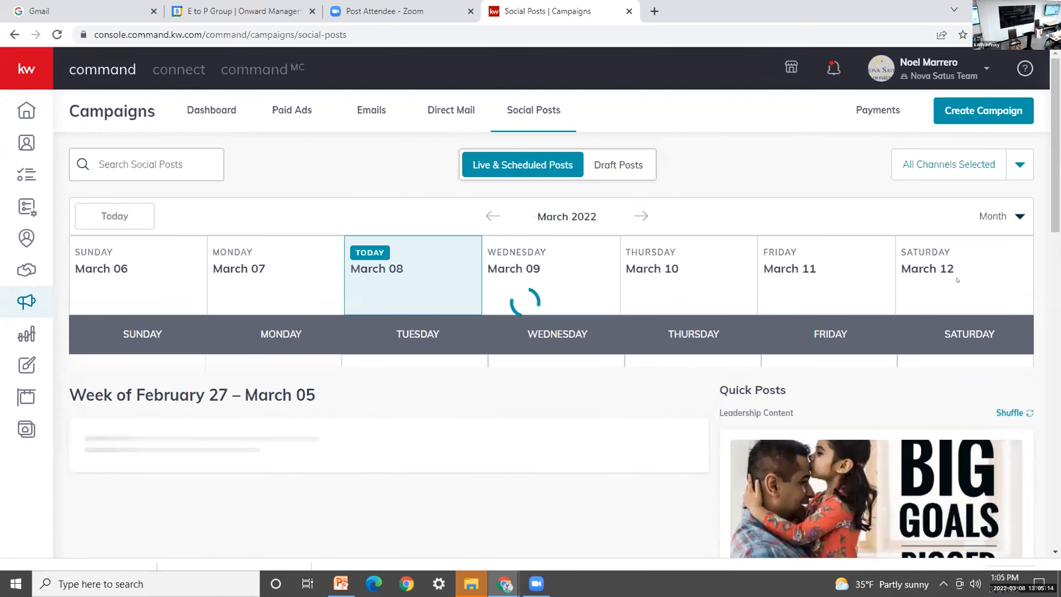
pyautogui.scroll(-3, 692, 180)
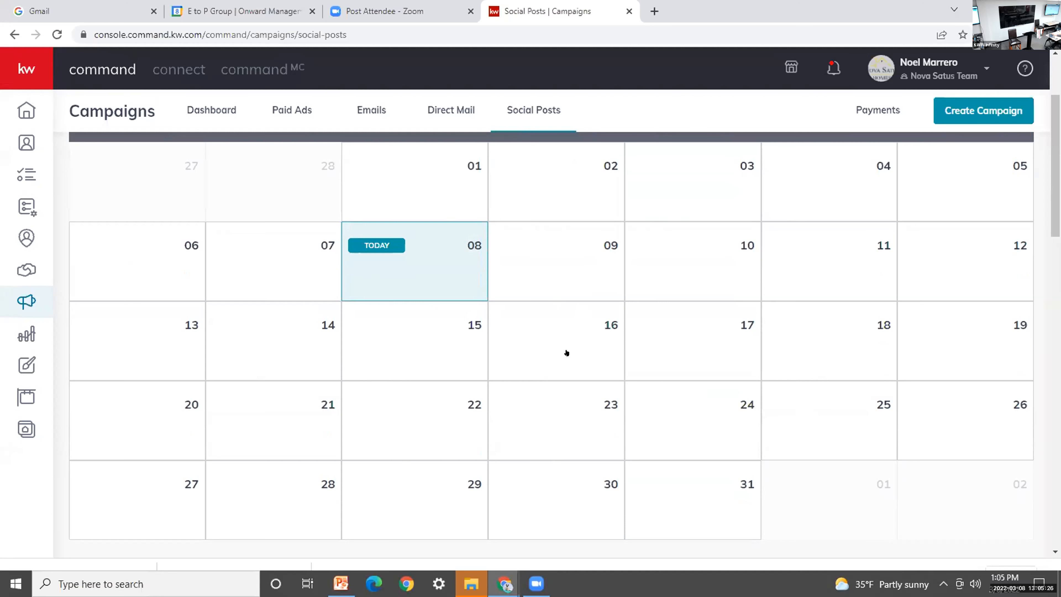
pyautogui.scroll(-10, 619, 339)
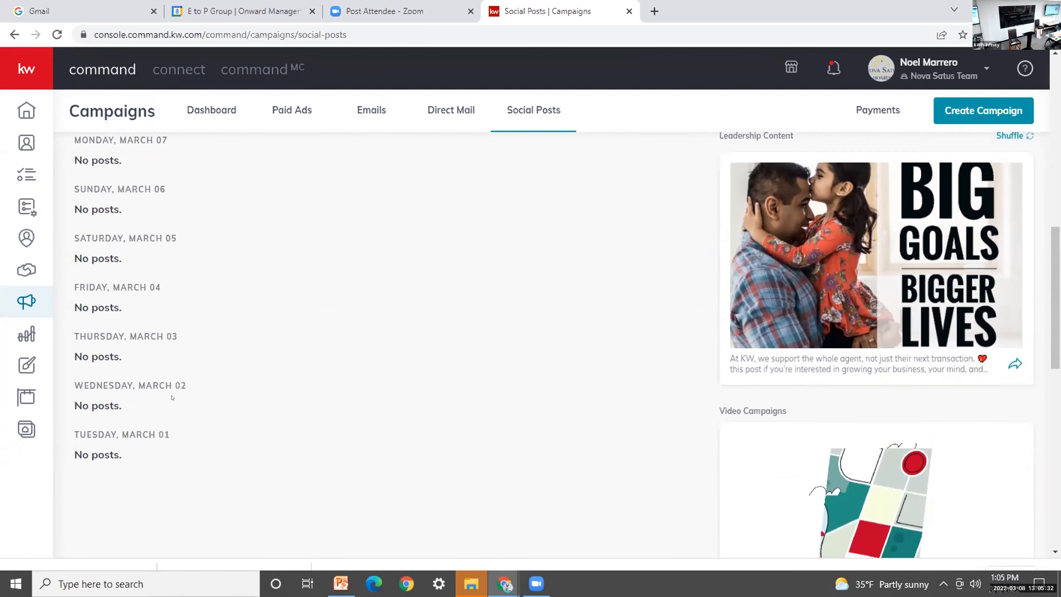
pyautogui.scroll(5, 172, 397)
pyautogui.scroll(6, 172, 398)
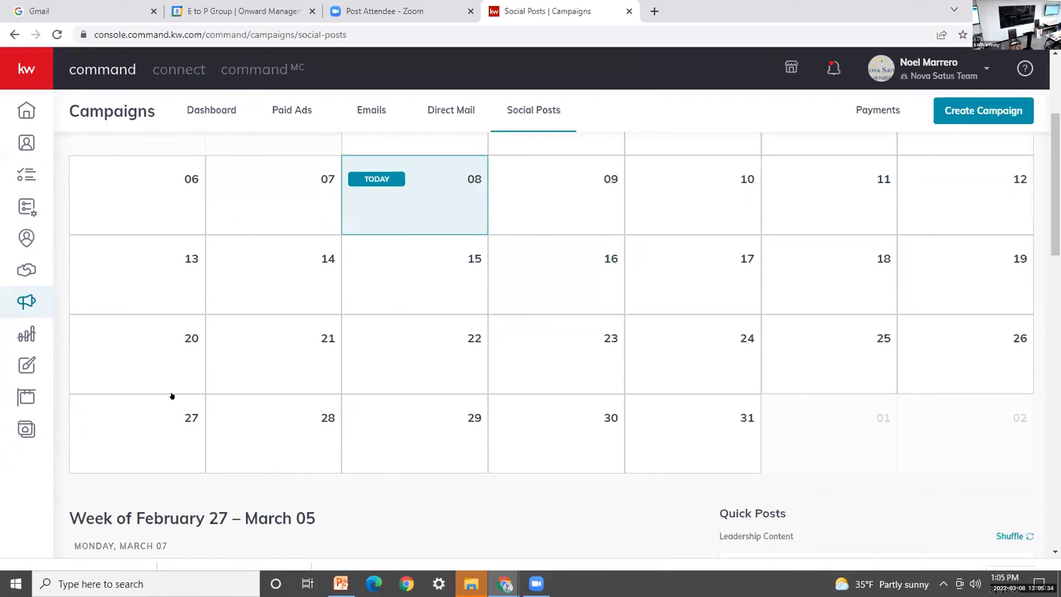
pyautogui.scroll(3, 172, 396)
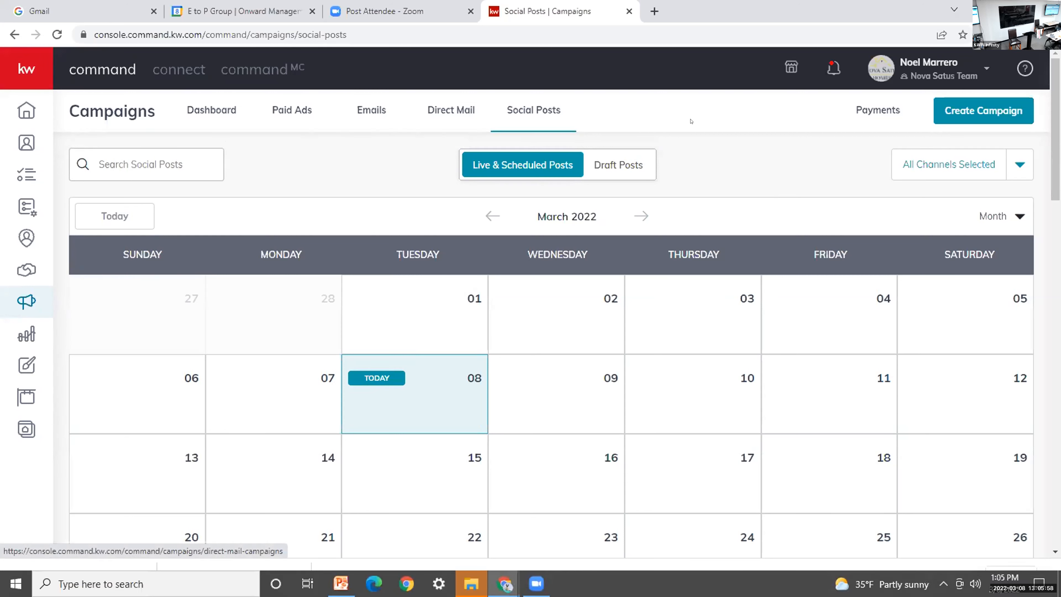
pyautogui.click(228, 109)
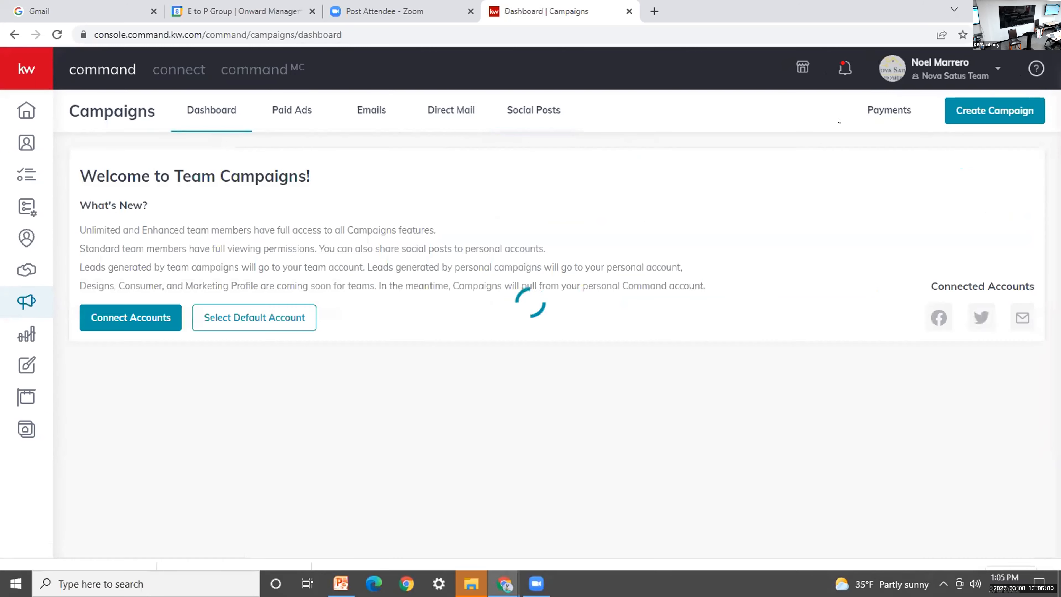
pyautogui.click(969, 109)
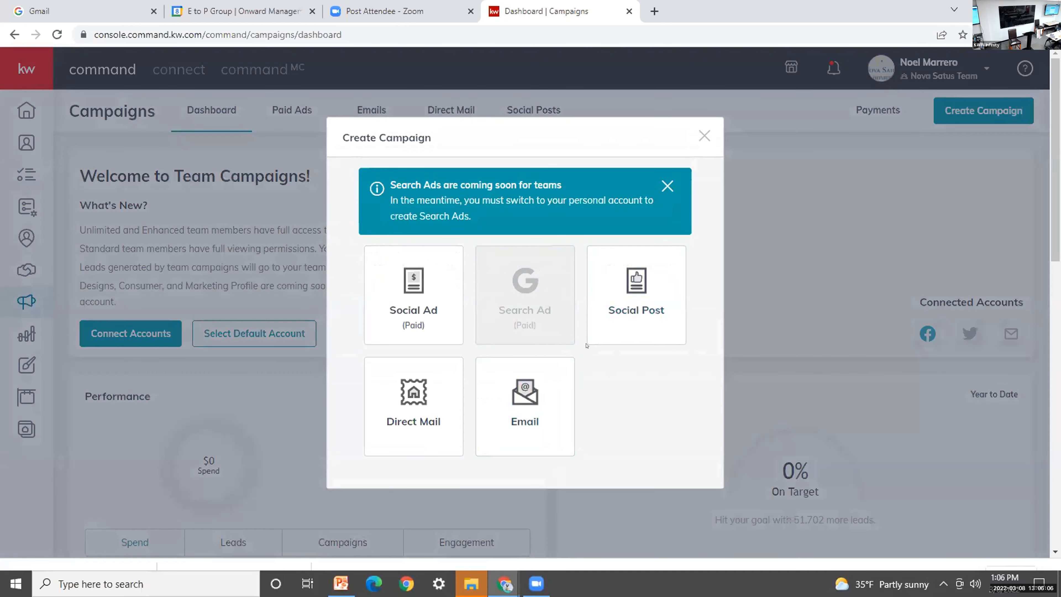
pyautogui.click(630, 302)
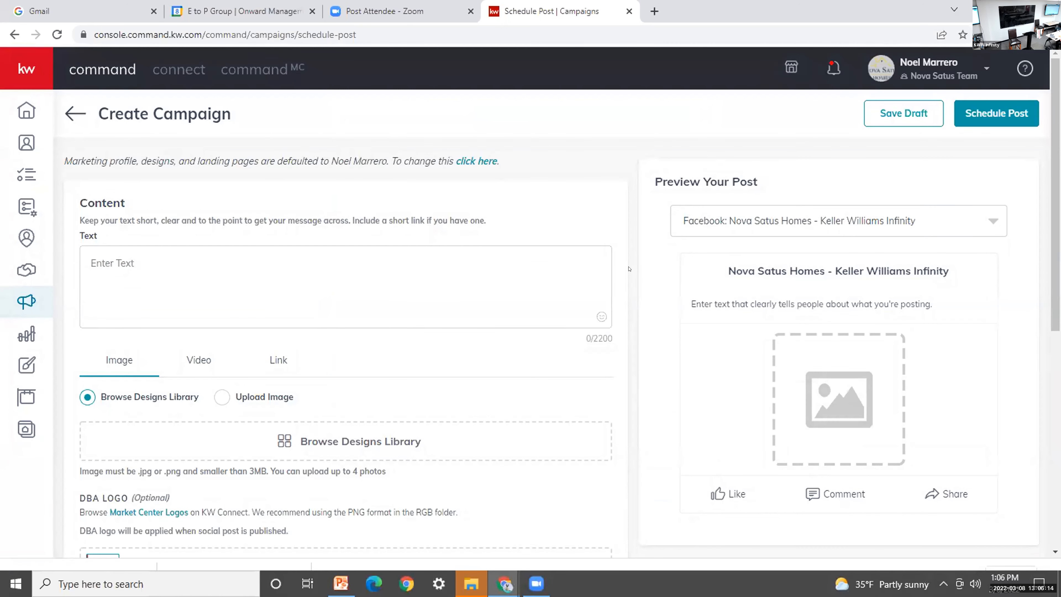
pyautogui.click(75, 113)
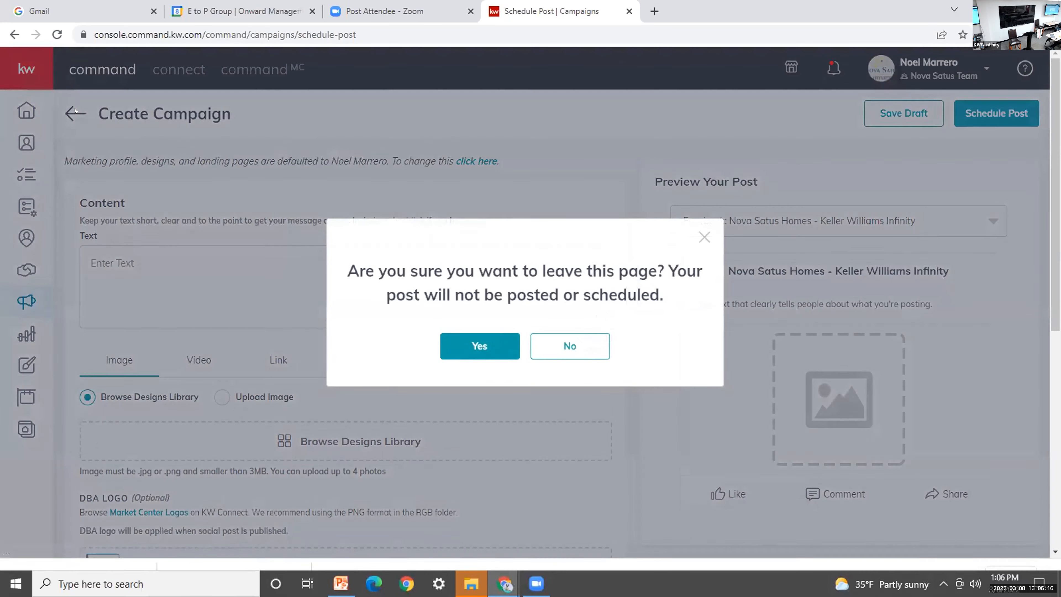
pyautogui.click(459, 345)
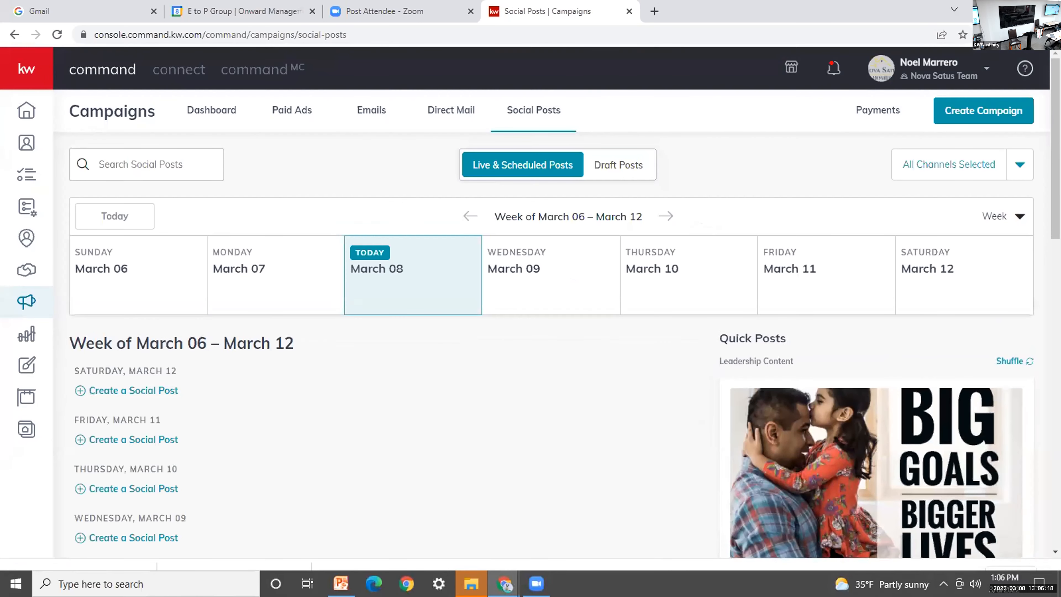
# Create a new social post campaign and dismiss the image preview and crop dialog
pyautogui.click(1000, 109)
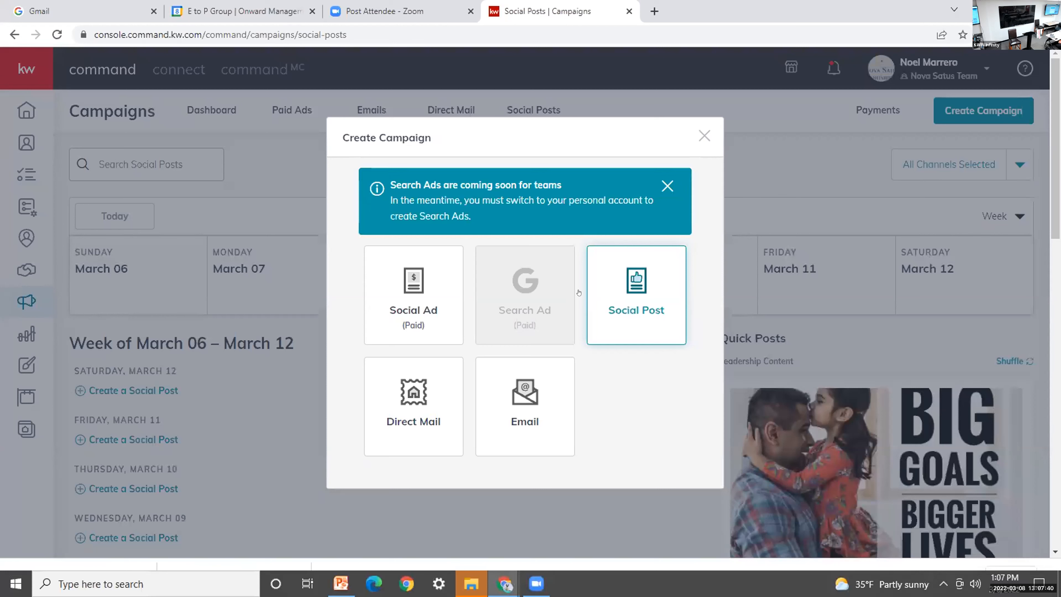
pyautogui.click(630, 290)
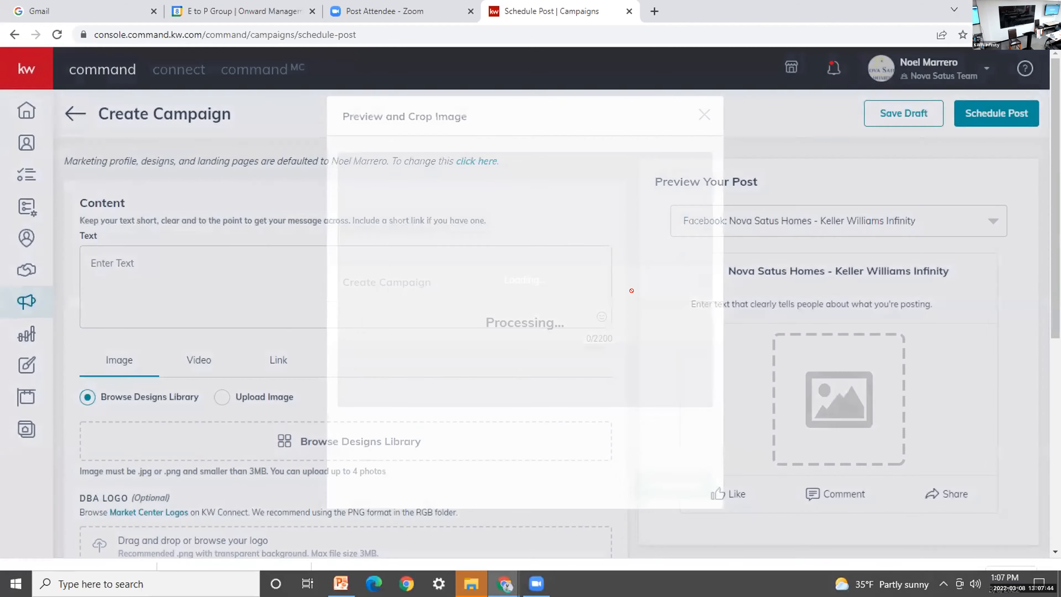
pyautogui.click(700, 112)
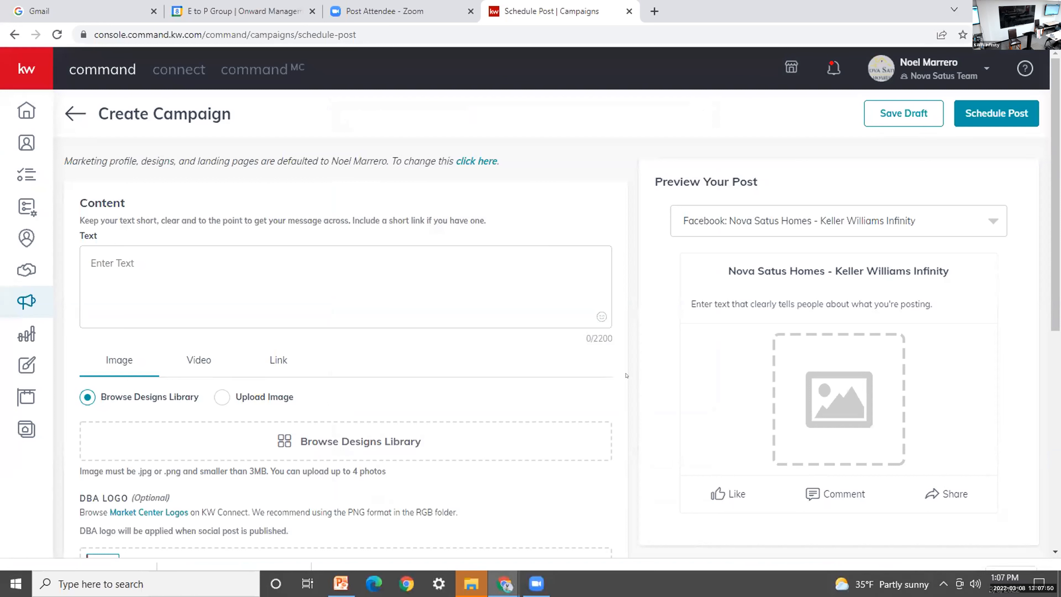
# Look over the post's text field and its video and link content options, ending on the image options
pyautogui.click(108, 271)
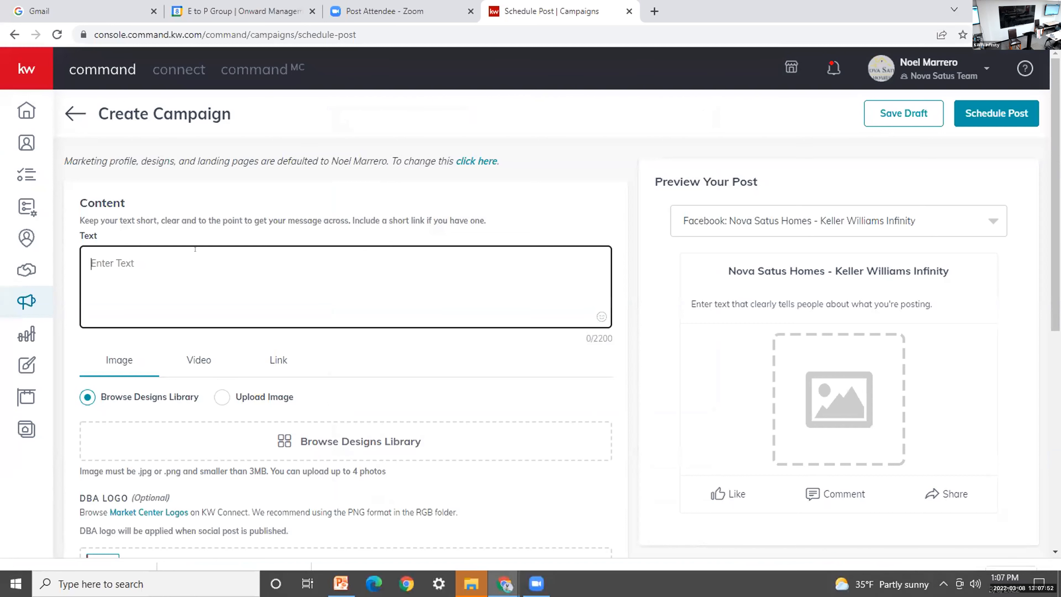
pyautogui.scroll(-3, 176, 269)
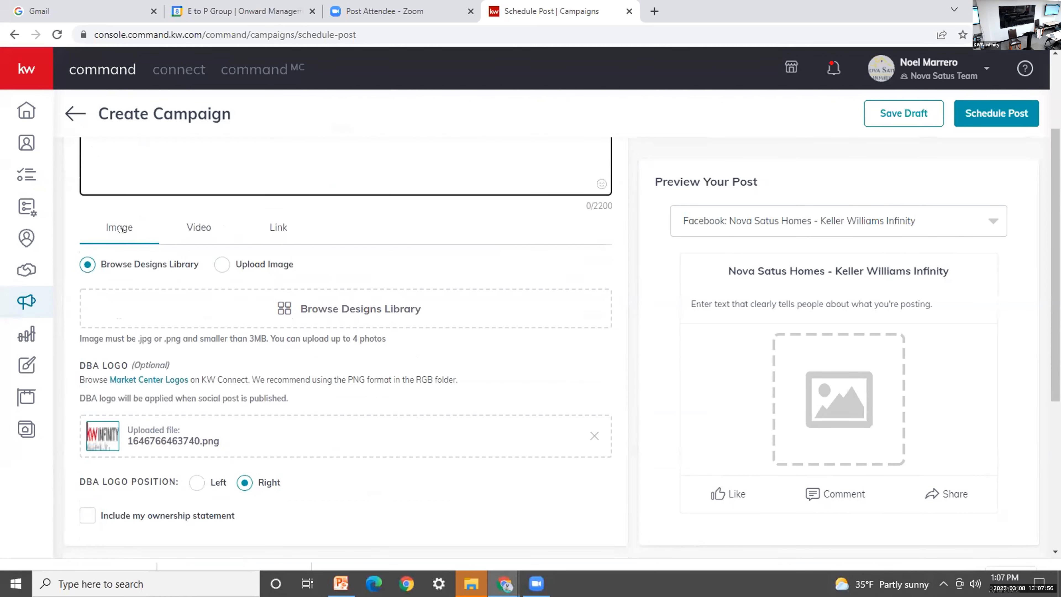
pyautogui.click(193, 228)
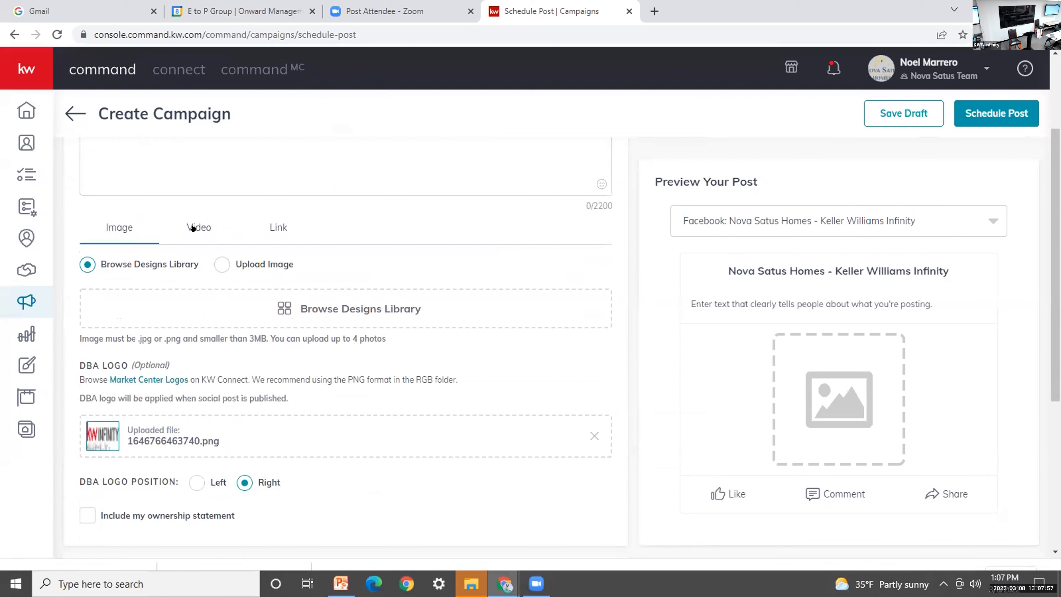
pyautogui.click(278, 227)
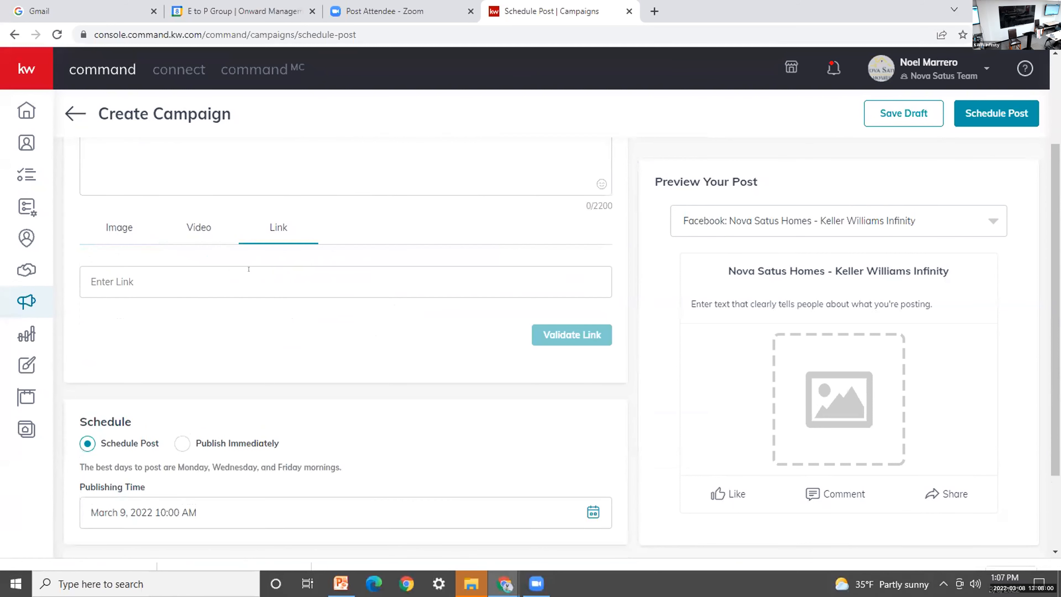
pyautogui.click(193, 227)
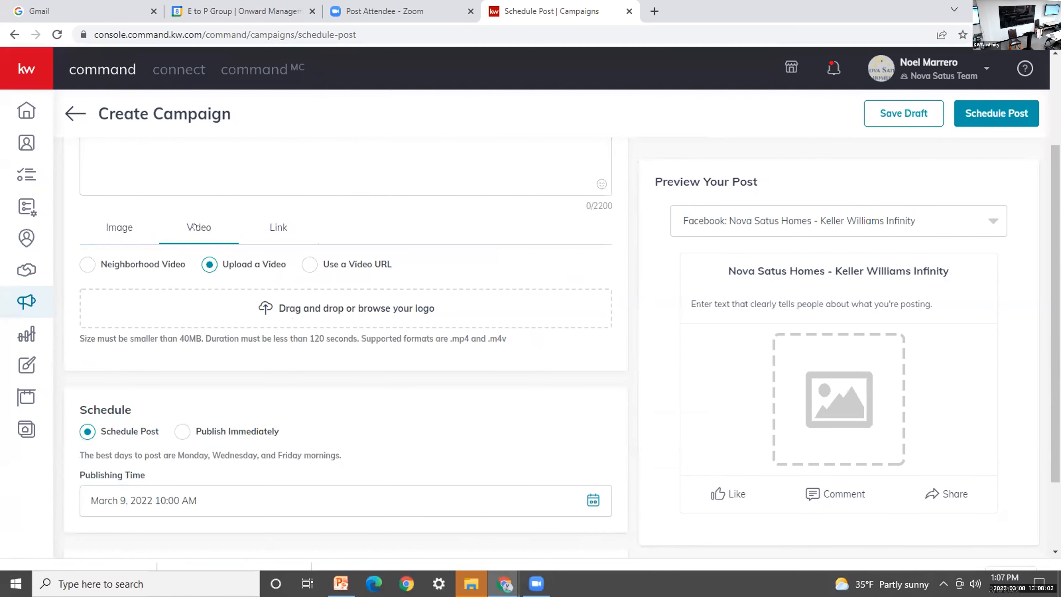
pyautogui.click(111, 220)
# Compare the image sources and choose the 02_HomeValue_IGS template from the designs library as the post image
pyautogui.scroll(-2, 111, 218)
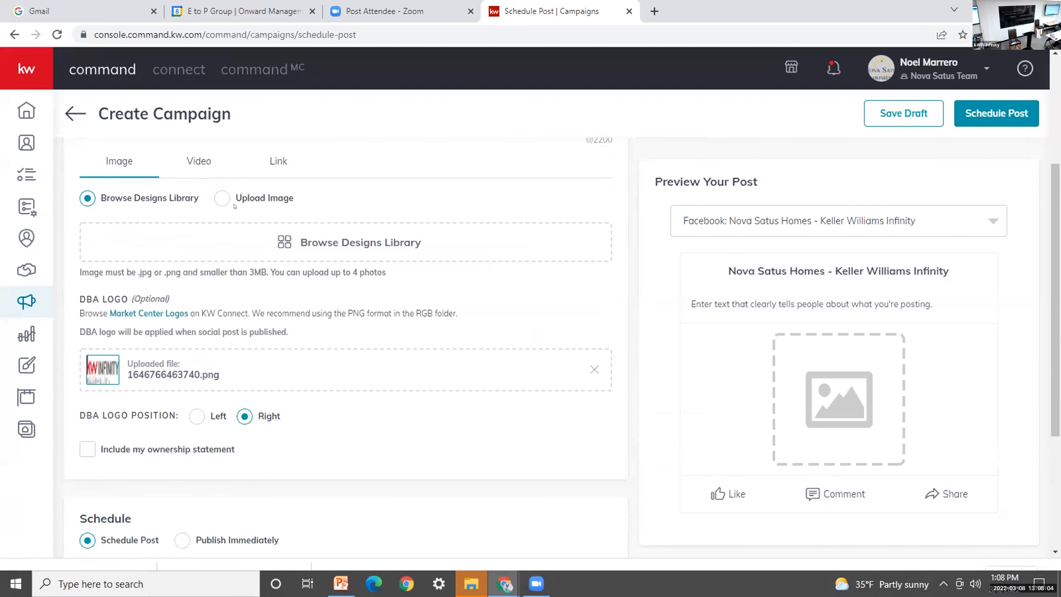
pyautogui.click(224, 195)
pyautogui.click(87, 198)
pyautogui.click(322, 237)
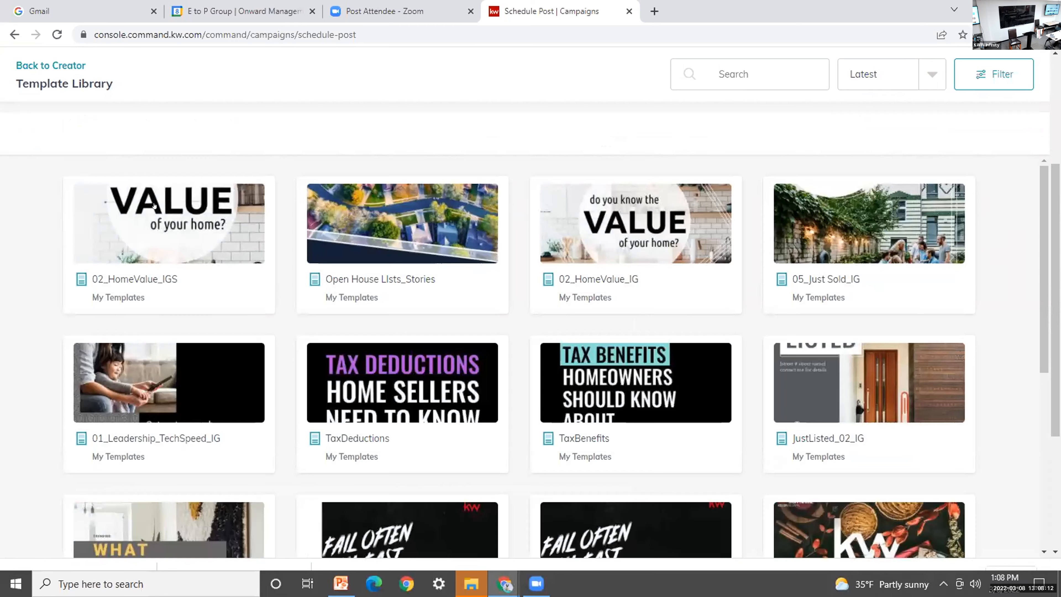
pyautogui.click(161, 215)
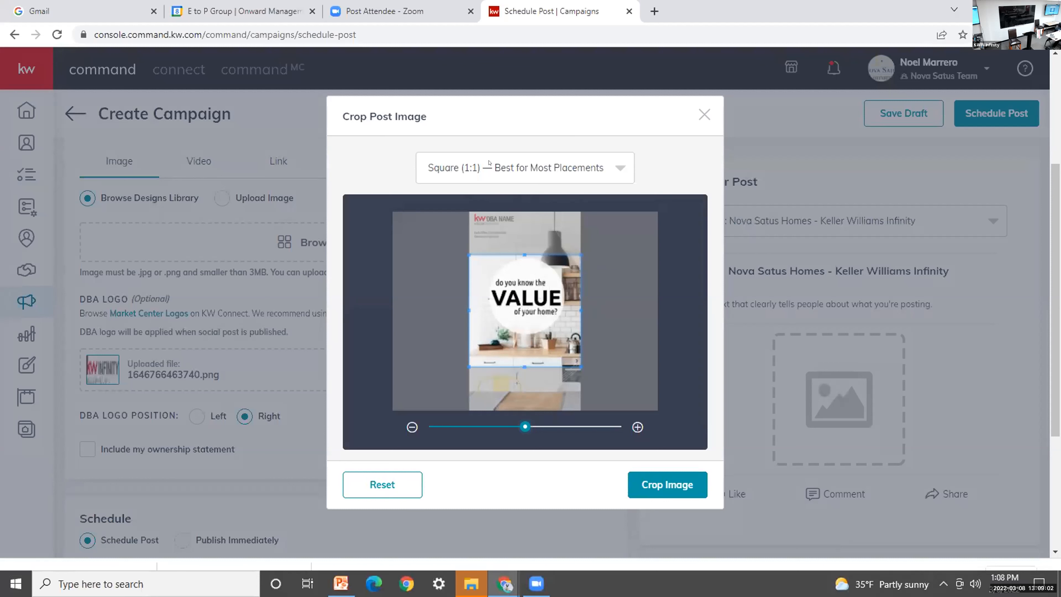
# Crop the home value image with the Free aspect ratio so the full story design is used in the post
pyautogui.click(554, 165)
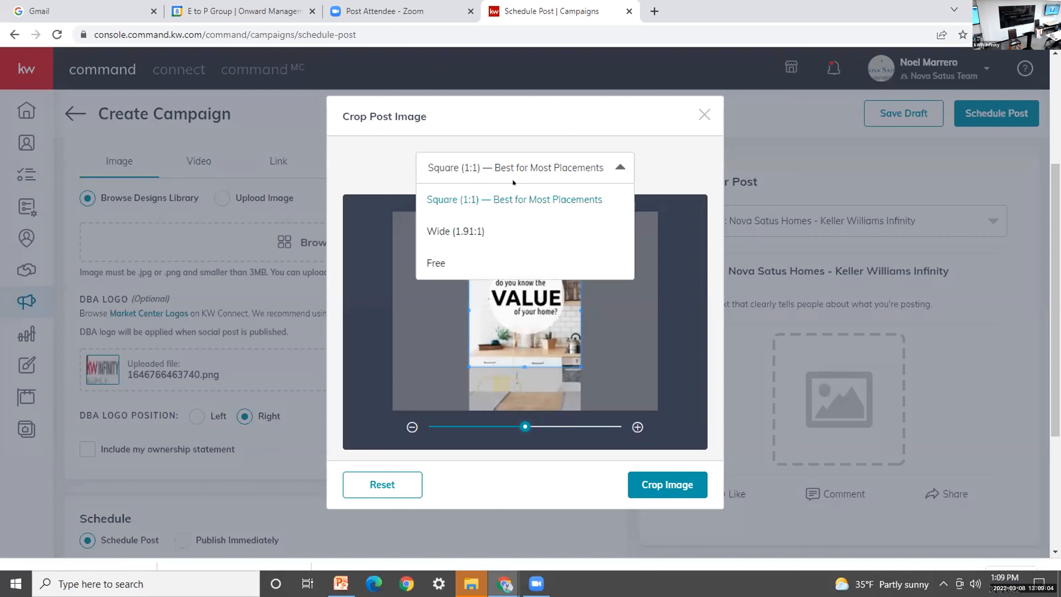
pyautogui.click(439, 262)
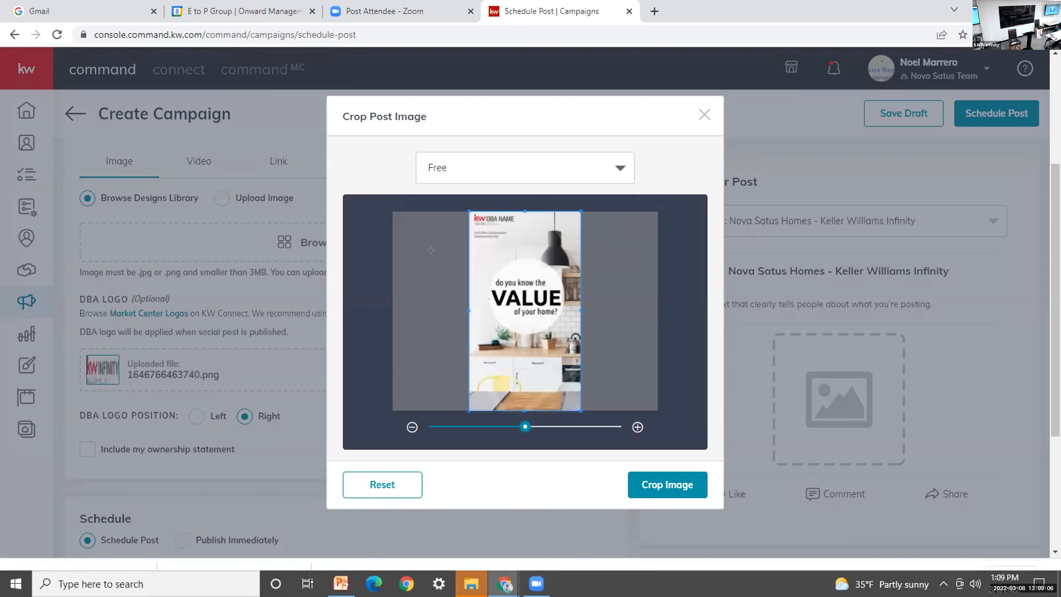
pyautogui.click(520, 173)
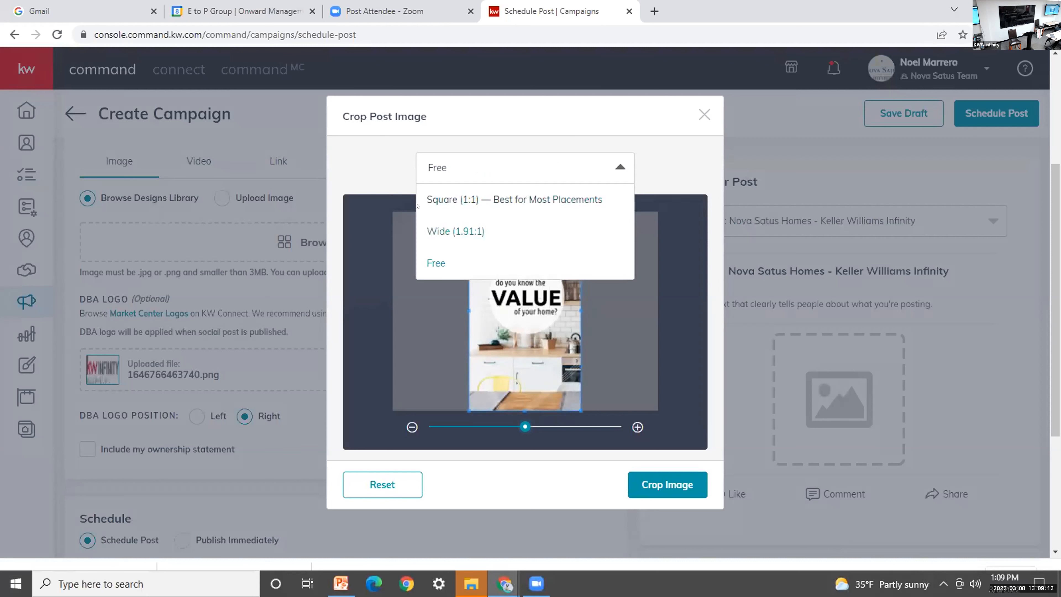
pyautogui.click(393, 173)
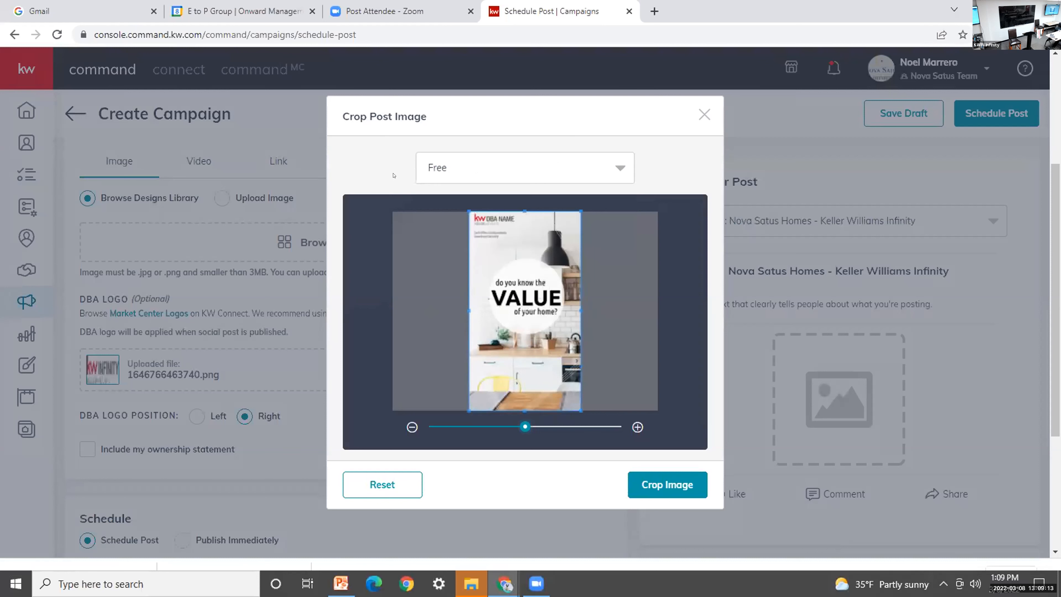
pyautogui.click(669, 484)
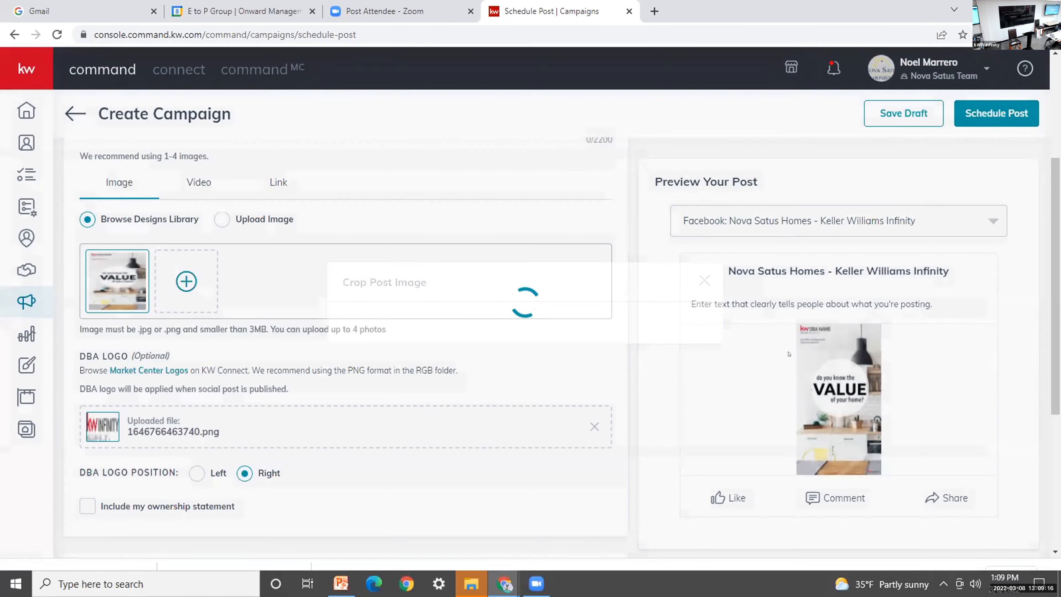
# Set the DBA logo position to Left and remove the uploaded logo file from the post
pyautogui.scroll(3, 851, 377)
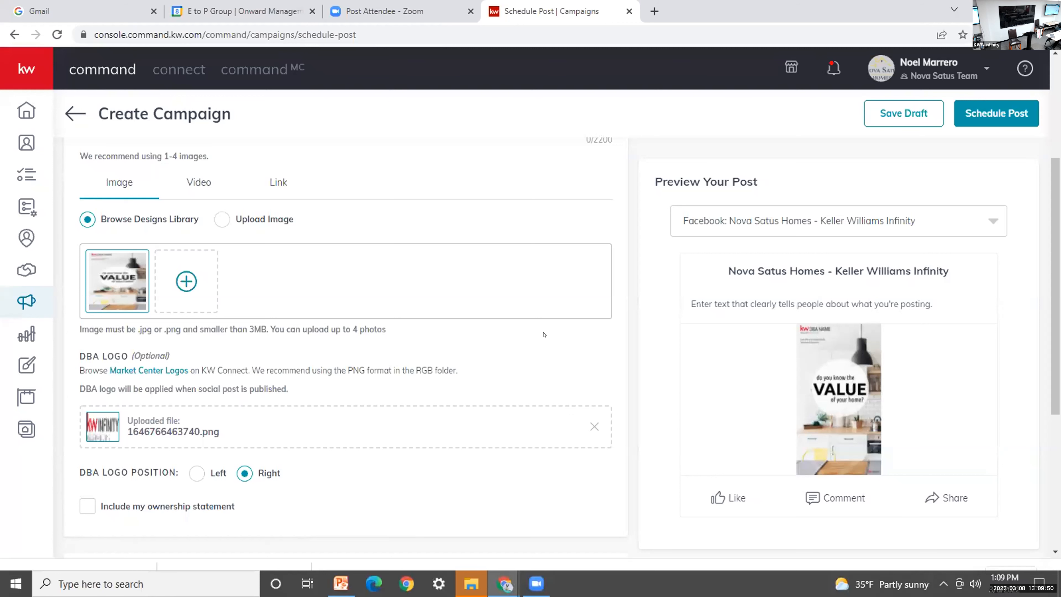
pyautogui.scroll(-4, 244, 344)
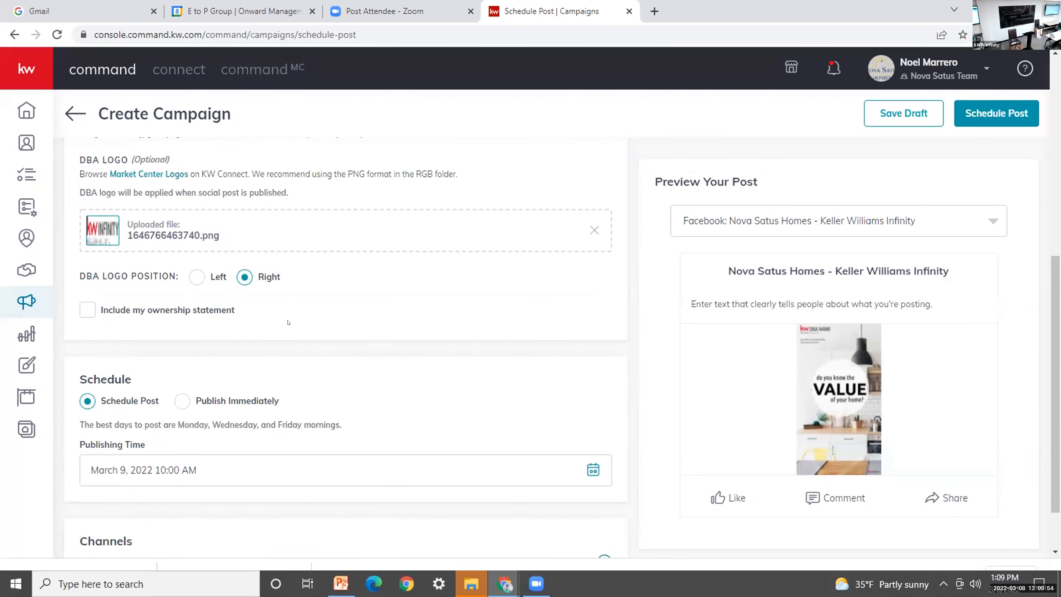
pyautogui.scroll(1, 112, 354)
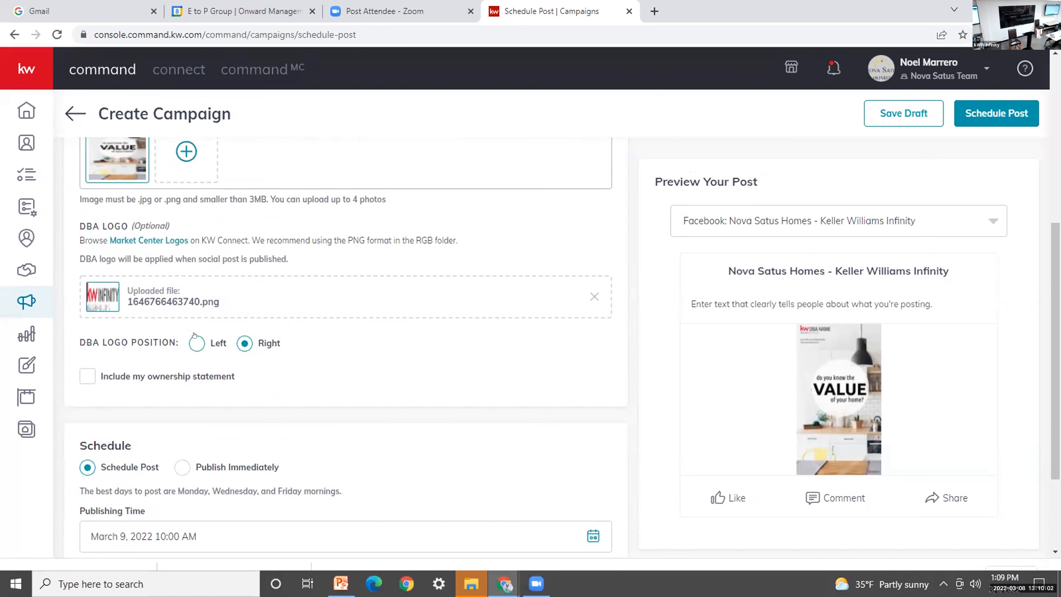
pyautogui.click(196, 343)
pyautogui.scroll(2, 849, 363)
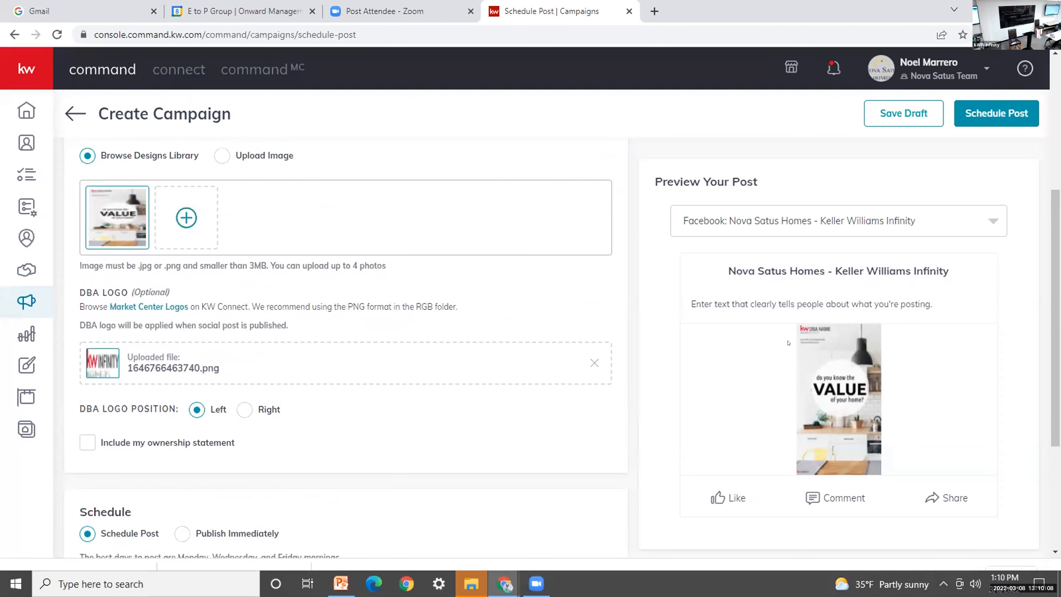
pyautogui.click(593, 363)
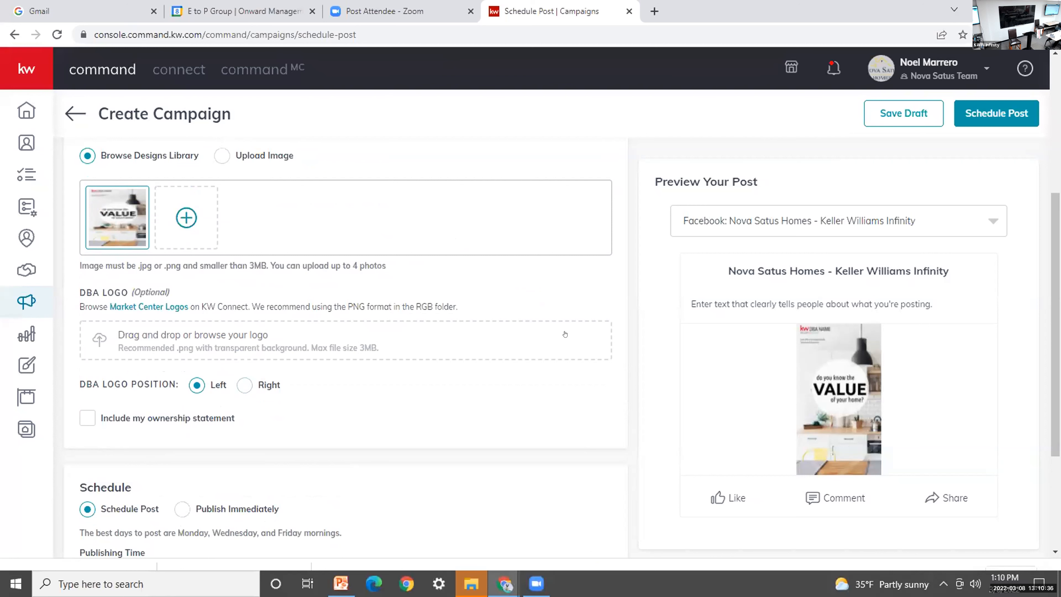
# Set the home value post's publishing time to March 17, 2022 10:00 AM and leave the post without scheduling it
pyautogui.scroll(-4, 522, 367)
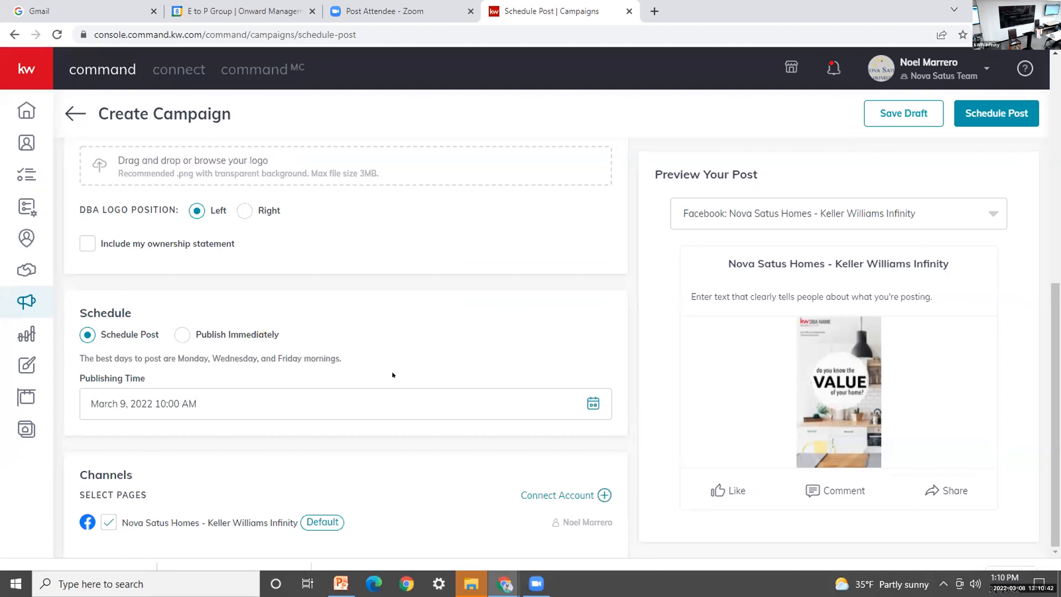
pyautogui.click(182, 335)
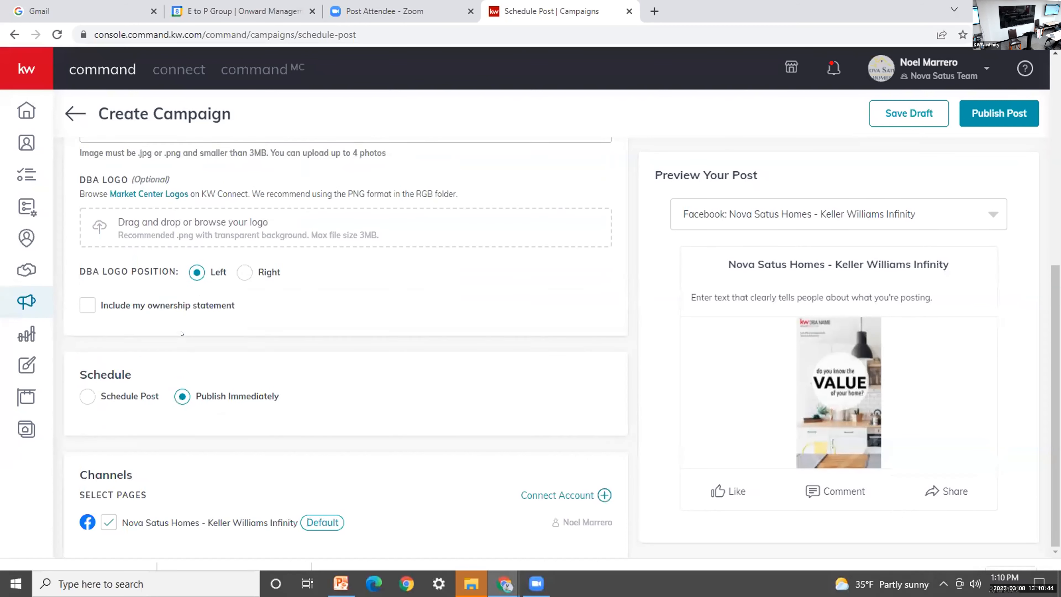
pyautogui.click(87, 401)
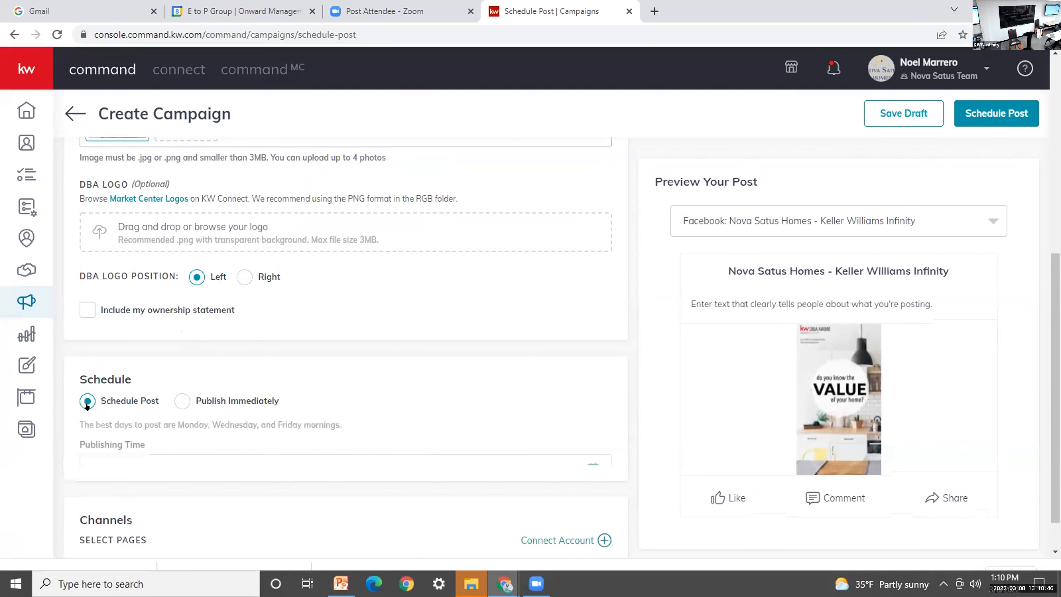
pyautogui.scroll(-2, 543, 343)
pyautogui.click(587, 404)
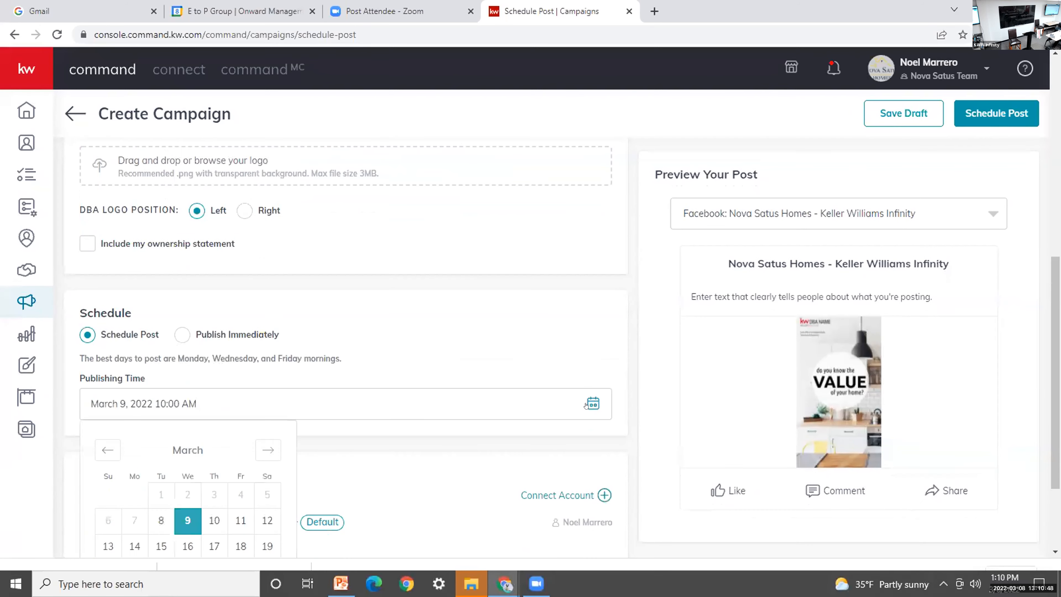
pyautogui.scroll(-3, 344, 449)
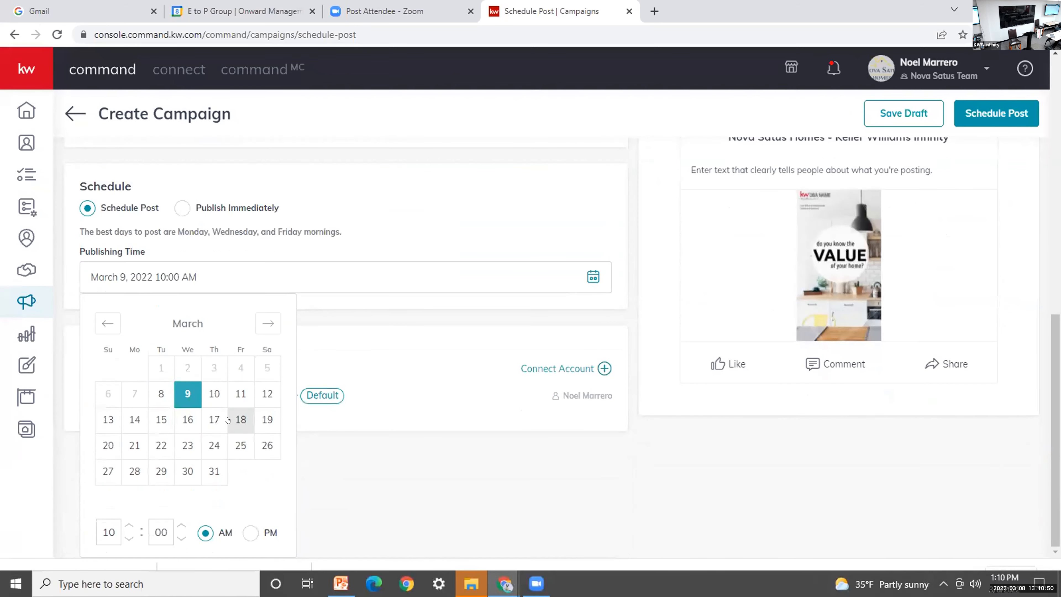
pyautogui.click(209, 418)
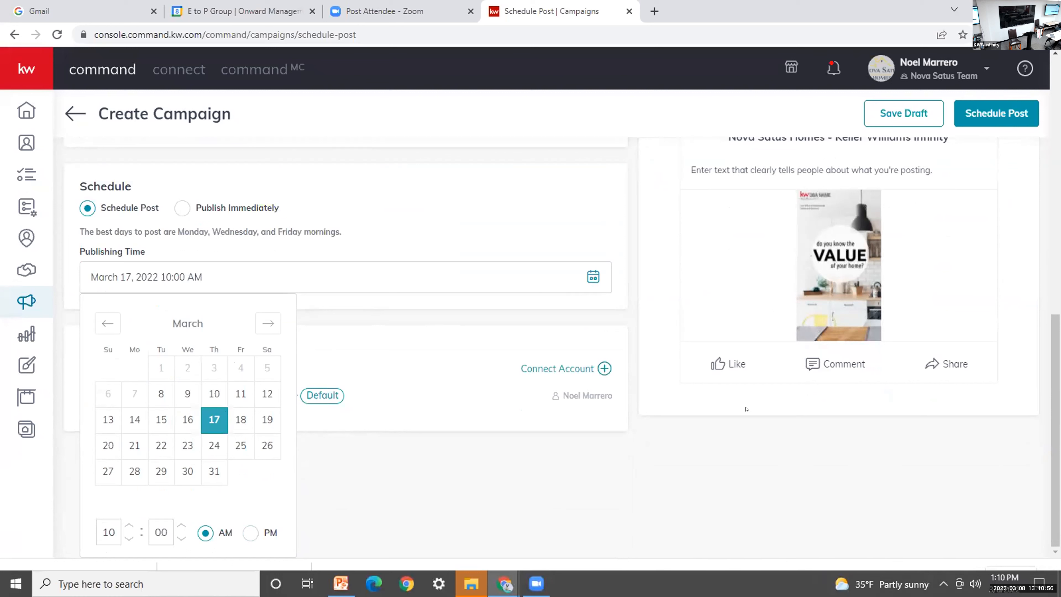
pyautogui.click(365, 525)
pyautogui.scroll(3, 365, 525)
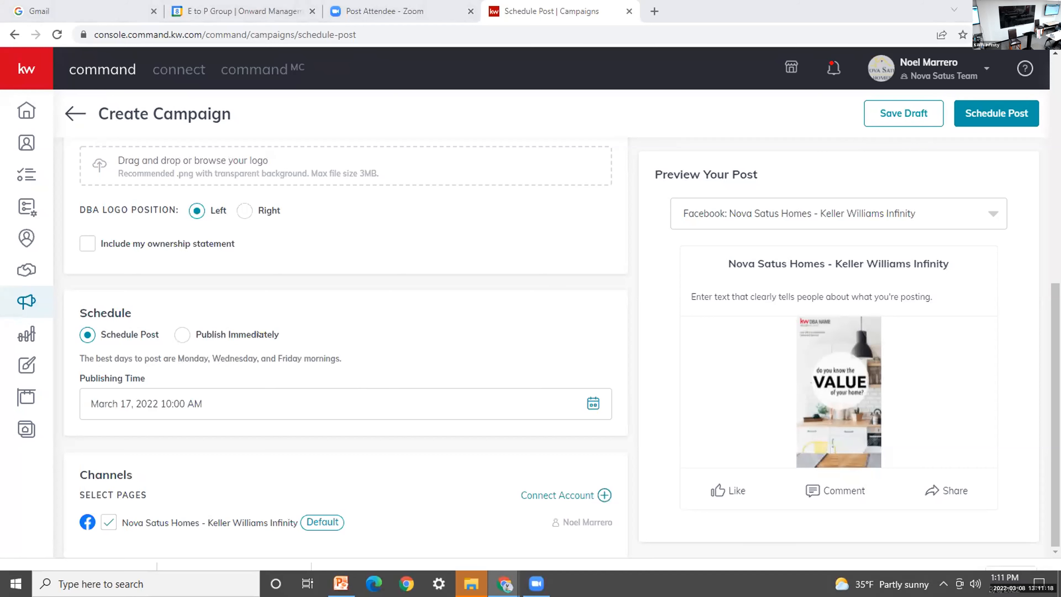
pyautogui.click(74, 114)
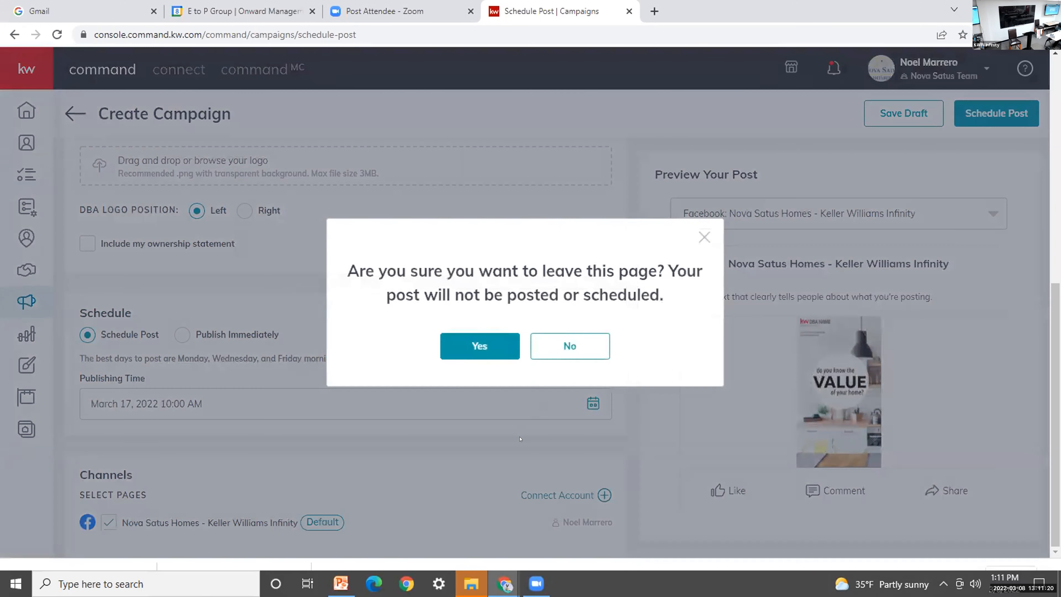
pyautogui.click(480, 346)
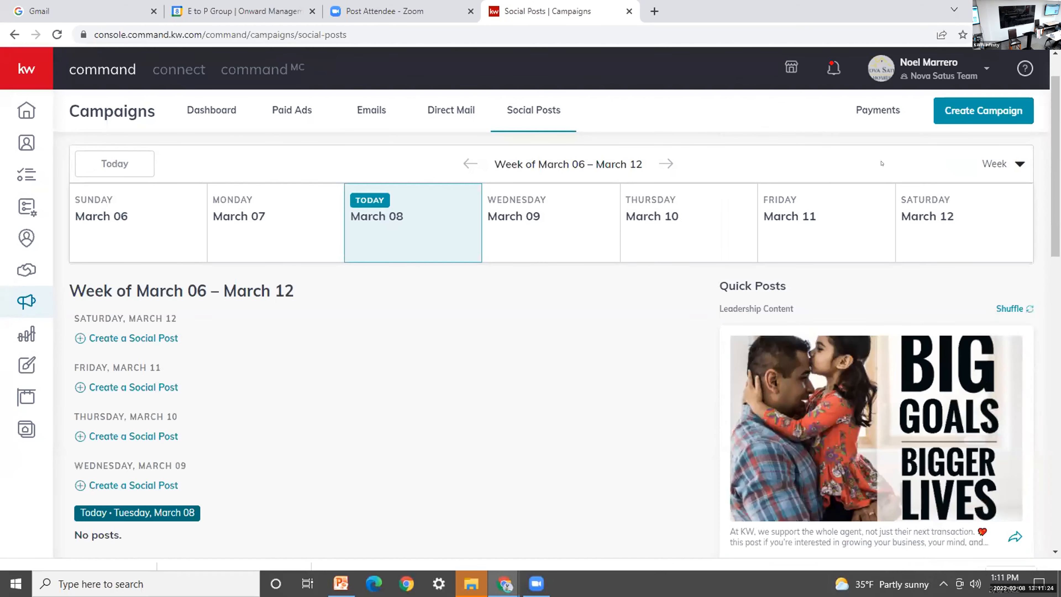
# Open a new post for March 17 from the social posts calendar's Month view and leave it unscheduled
pyautogui.click(1000, 163)
pyautogui.click(951, 227)
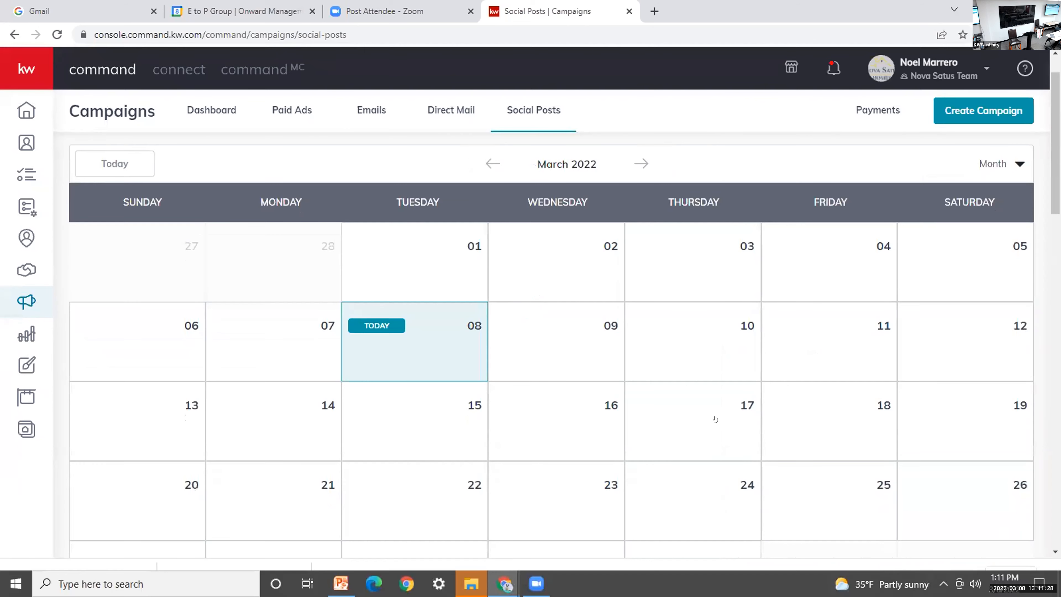
pyautogui.click(715, 419)
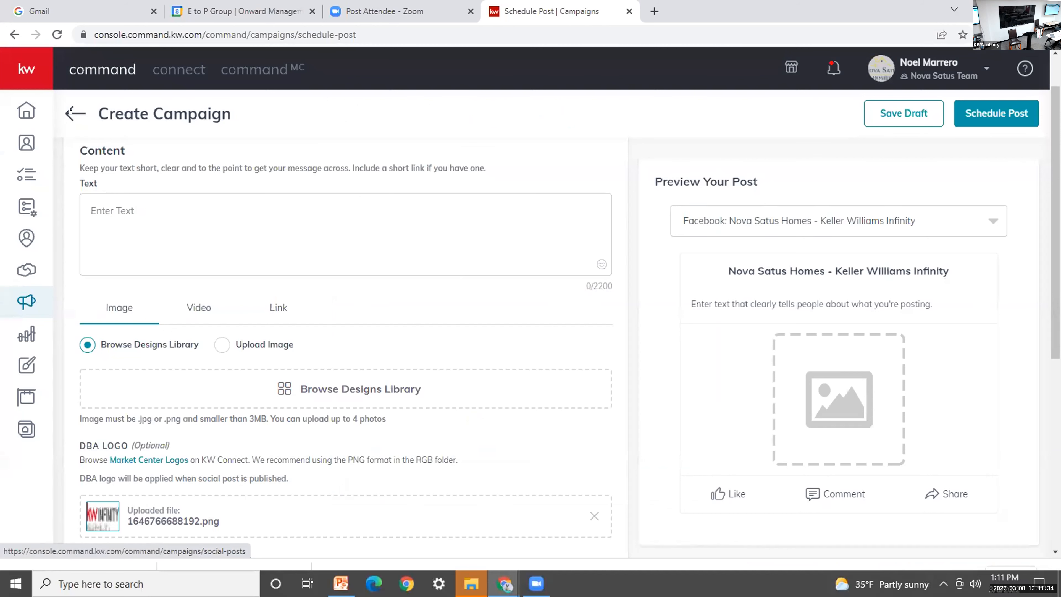
pyautogui.click(69, 119)
pyautogui.click(476, 346)
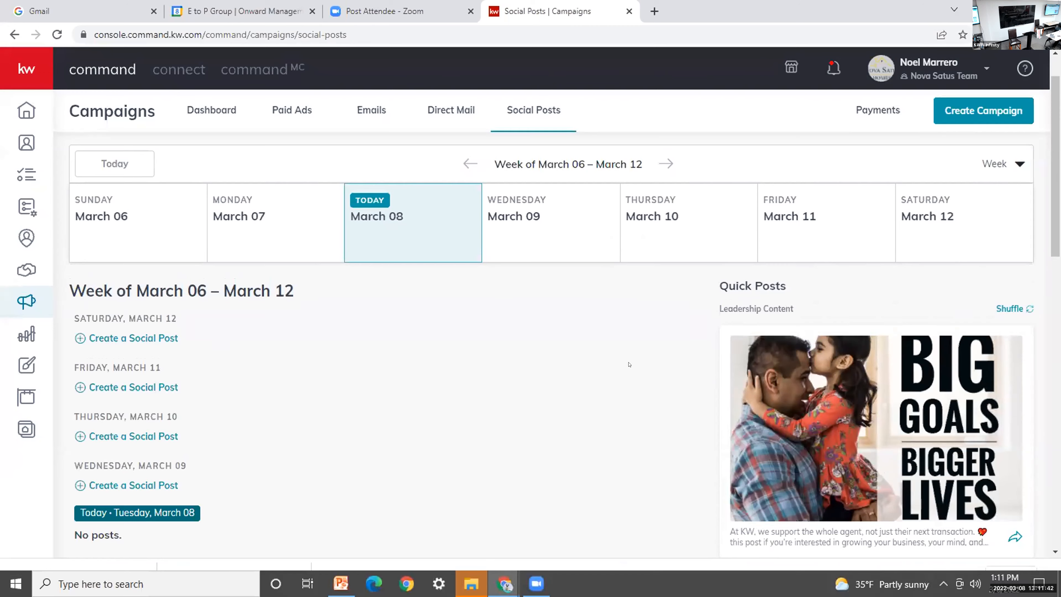
# Look over the Quick Posts suggestions, including the leadership content, video campaigns and social posts
pyautogui.scroll(-3, 629, 364)
pyautogui.scroll(-5, 861, 324)
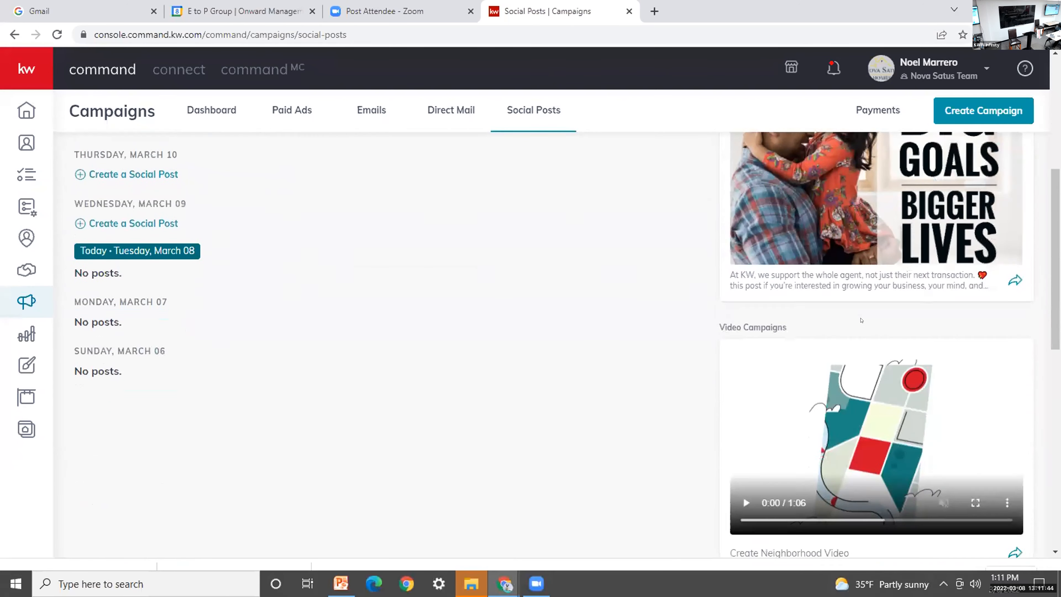
pyautogui.scroll(7, 778, 257)
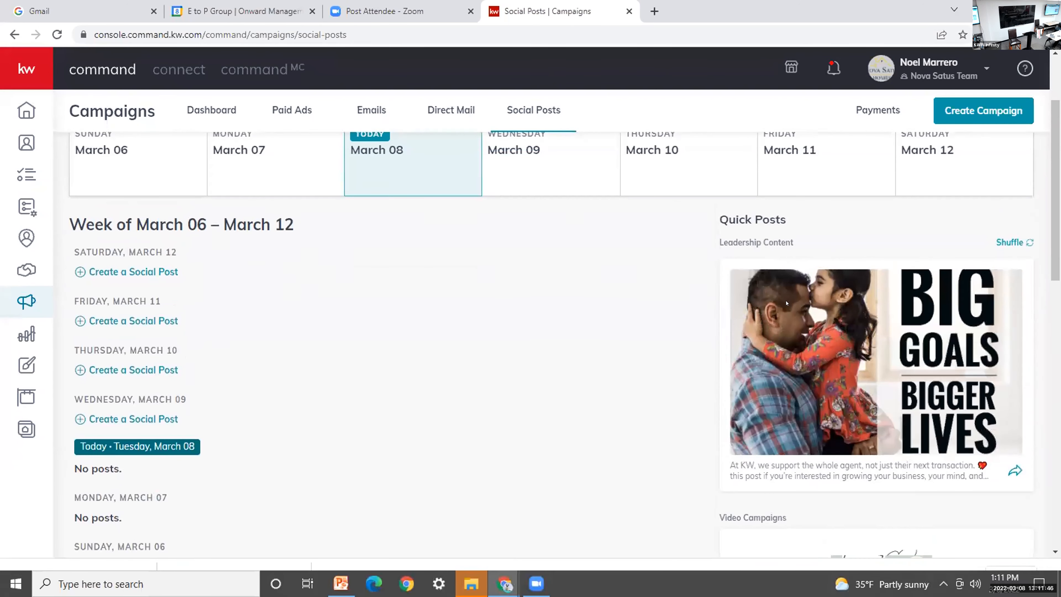
pyautogui.scroll(-9, 819, 323)
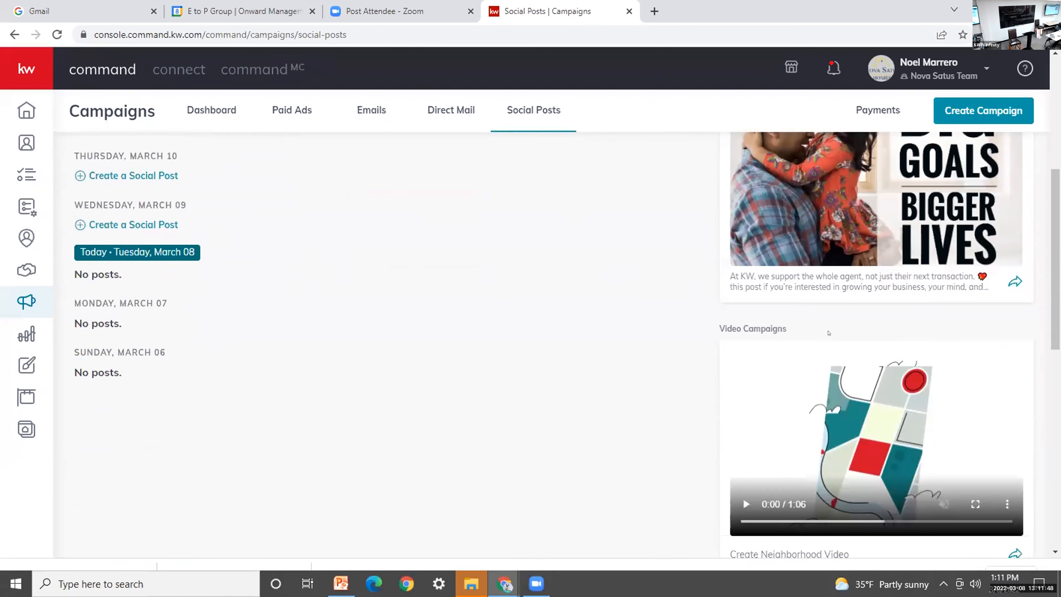
pyautogui.scroll(-6, 609, 367)
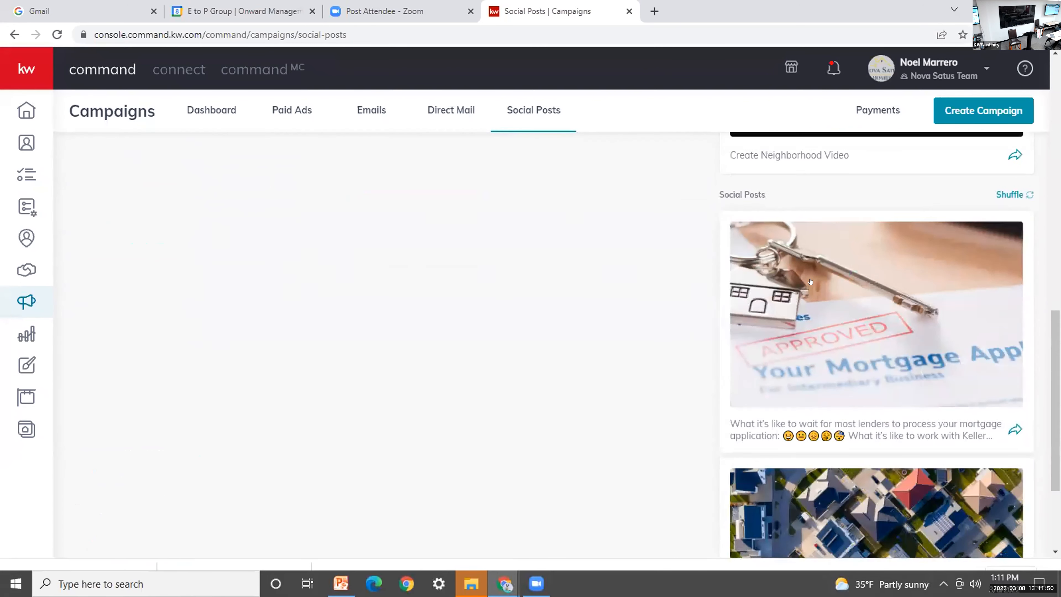
pyautogui.scroll(-2, 844, 283)
pyautogui.scroll(3, 863, 357)
pyautogui.scroll(3, 864, 356)
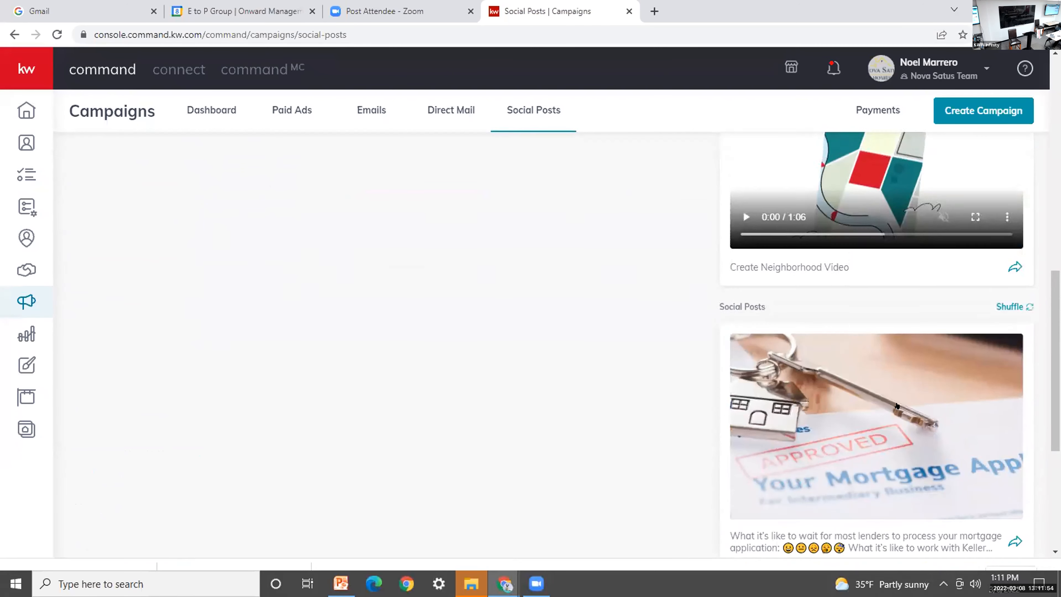
pyautogui.scroll(-2, 894, 393)
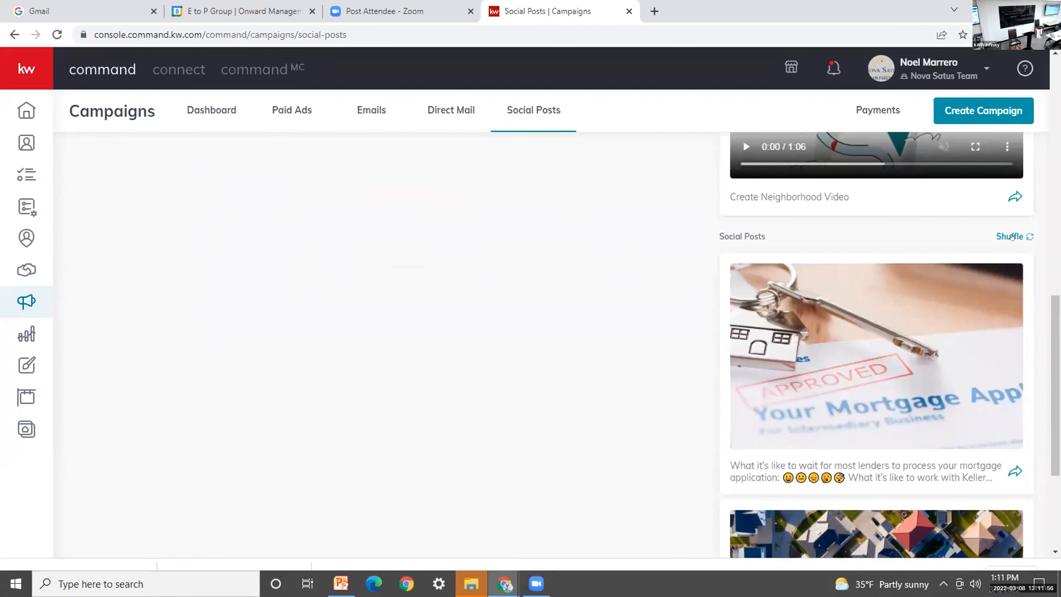
# Shuffle the Social Posts suggestions several times to browse the alternative ready-made posts
pyautogui.click(1003, 237)
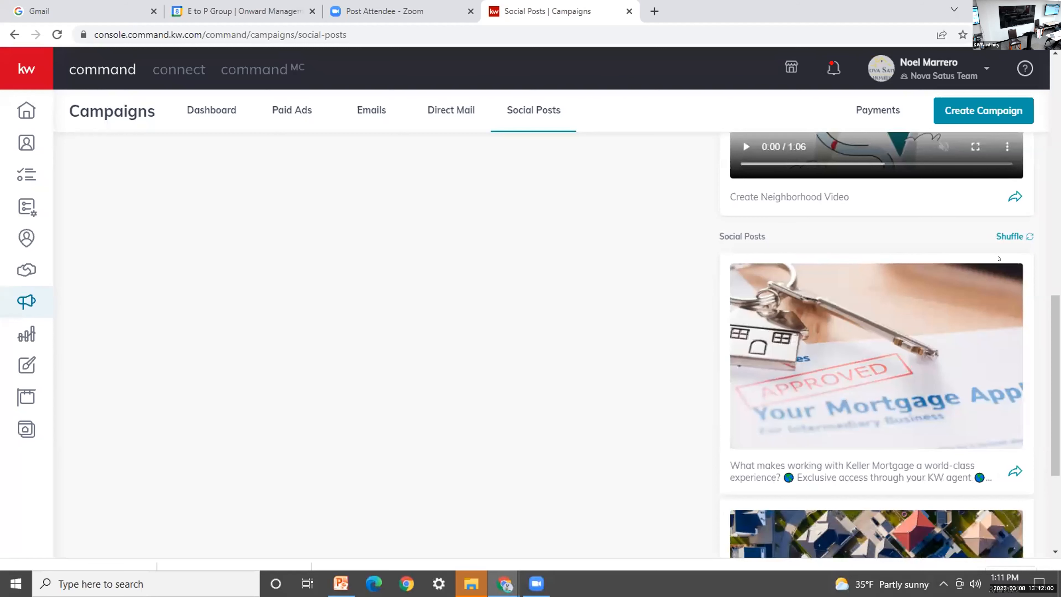
pyautogui.click(1007, 237)
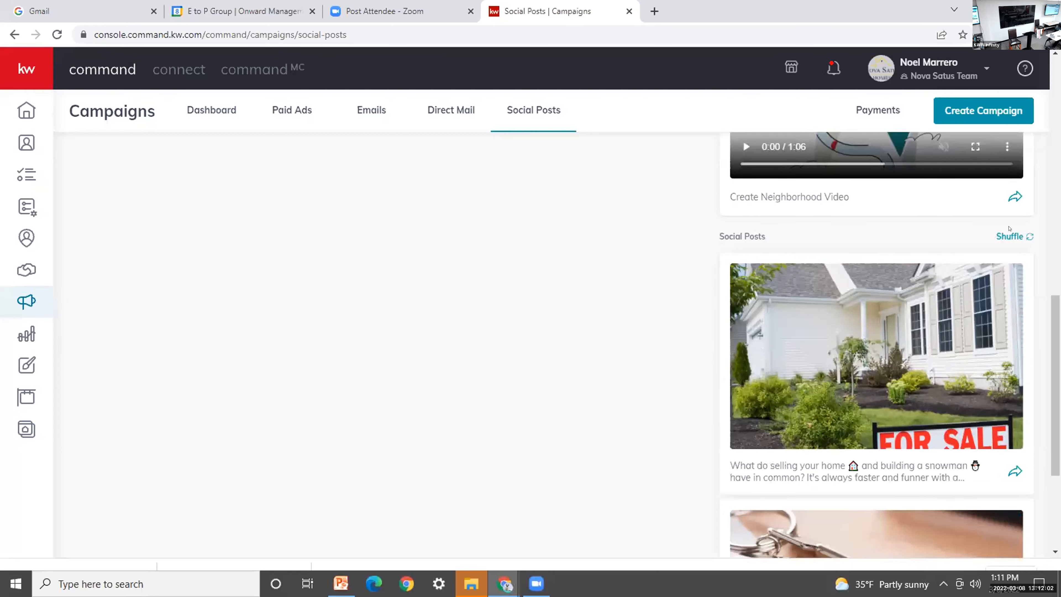
pyautogui.click(1003, 232)
pyautogui.scroll(-2, 1003, 229)
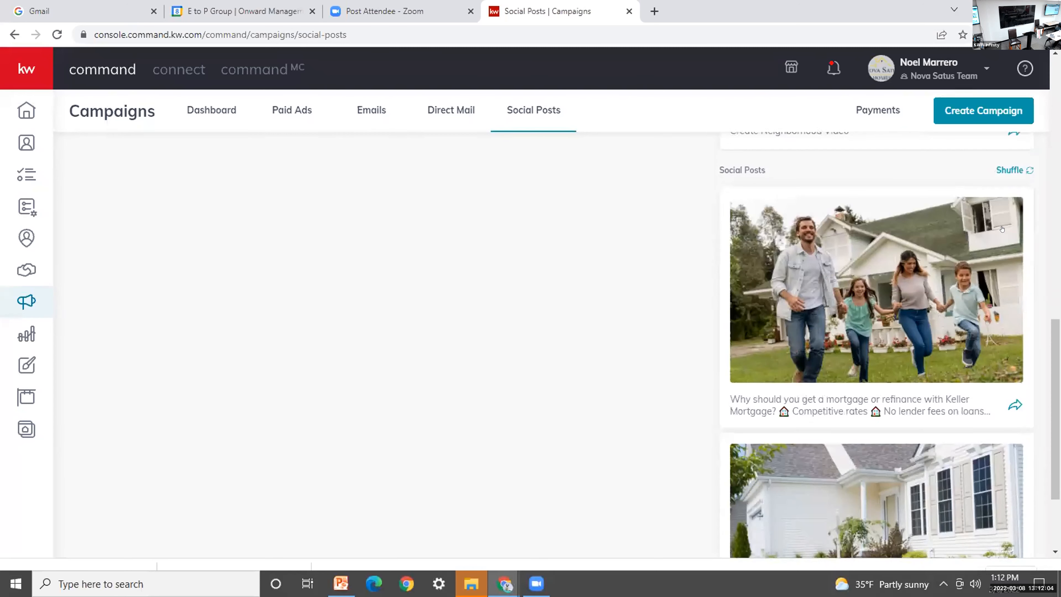
pyautogui.click(1002, 168)
pyautogui.scroll(-2, 1002, 175)
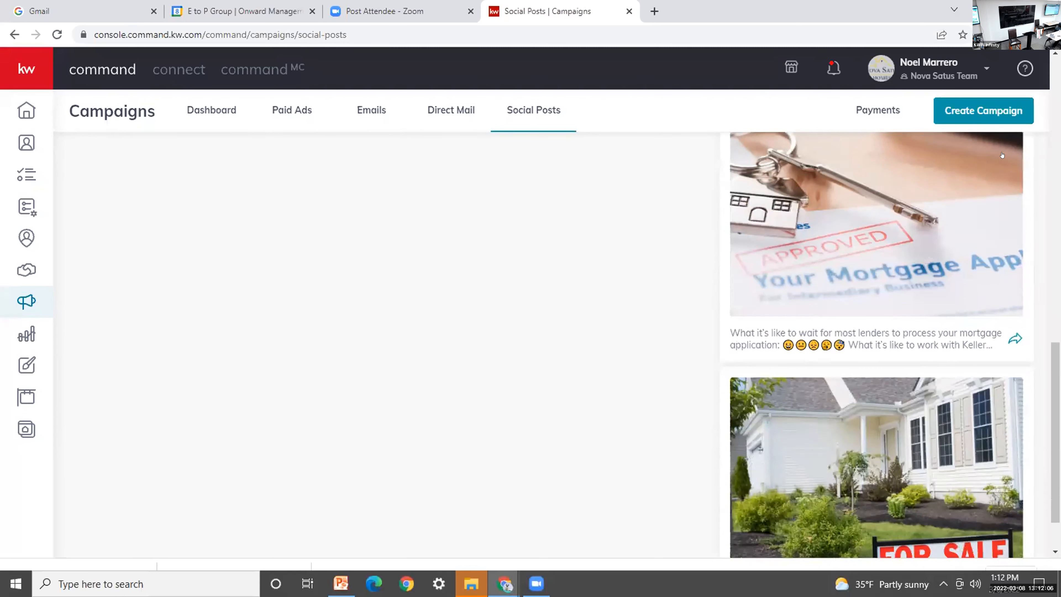
pyautogui.scroll(2, 1006, 173)
pyautogui.click(1009, 171)
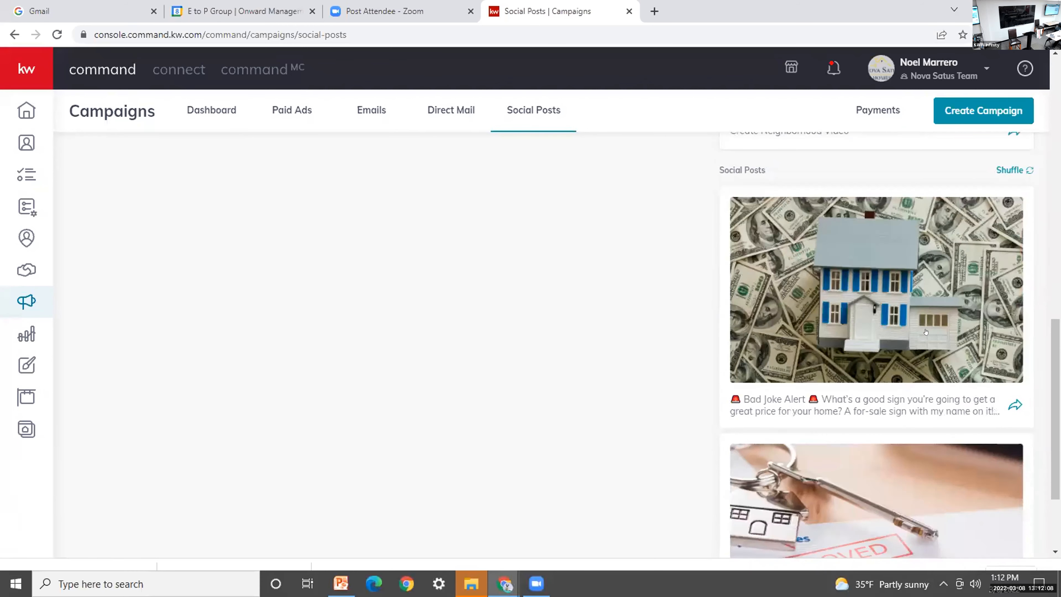
# Open the quick post about waiting for lenders to process a mortgage application, review its content, and leave it unscheduled
pyautogui.scroll(-3, 926, 331)
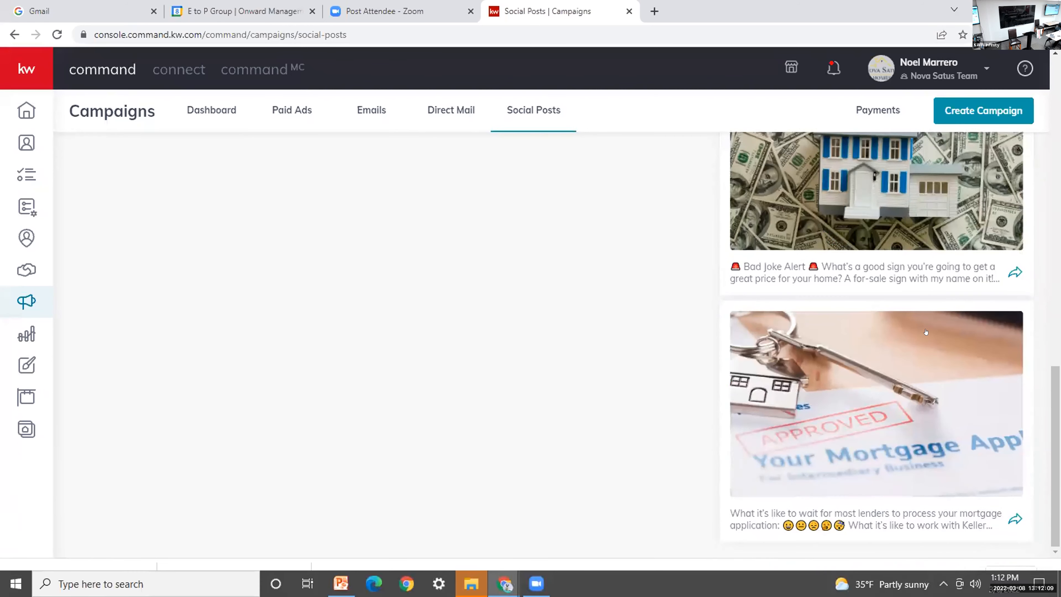
pyautogui.click(1015, 518)
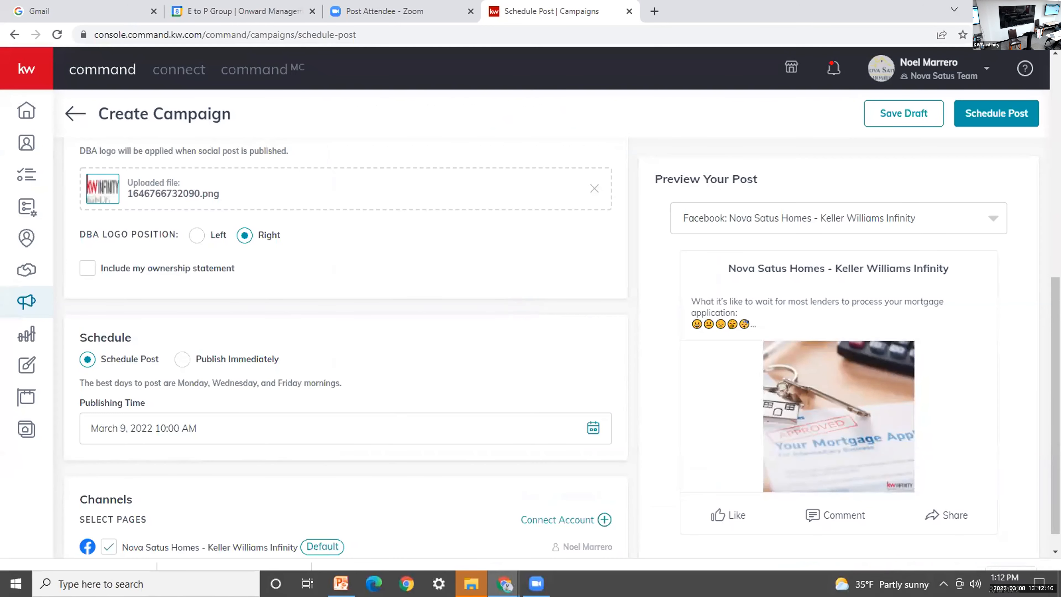
pyautogui.scroll(10, 163, 175)
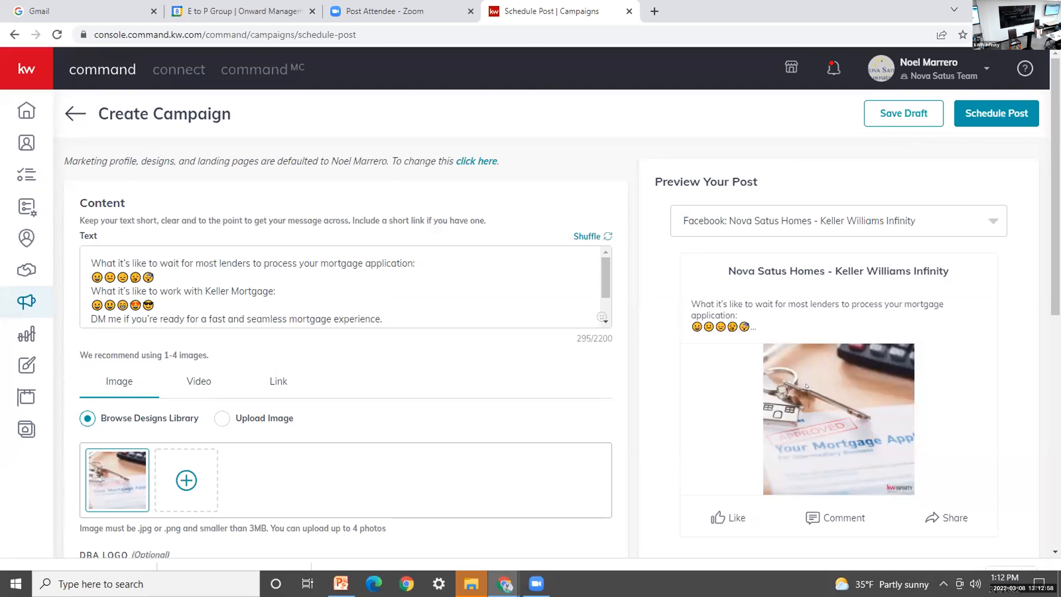
pyautogui.click(70, 111)
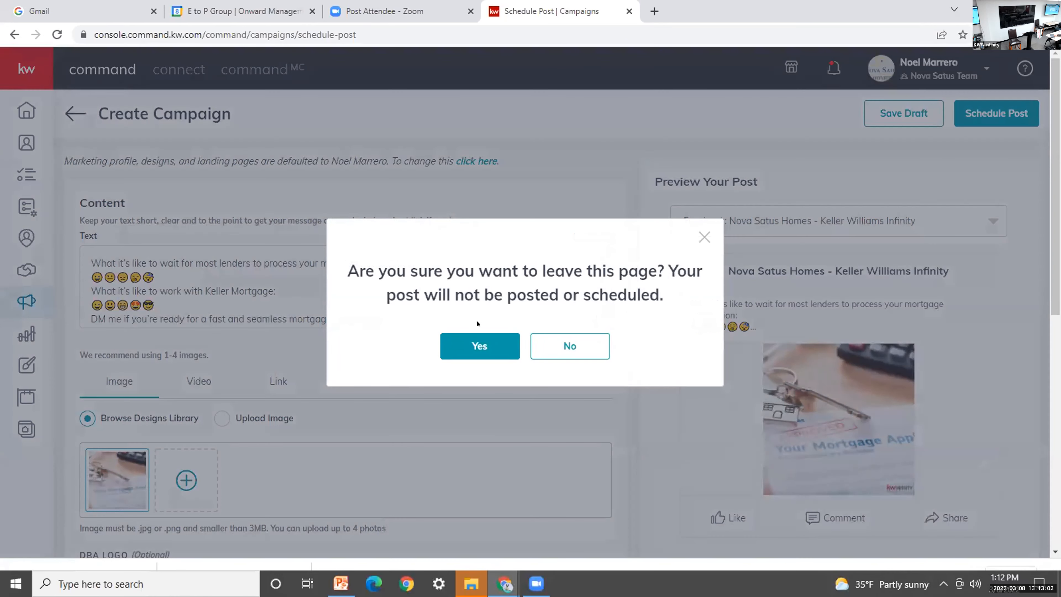
pyautogui.click(478, 345)
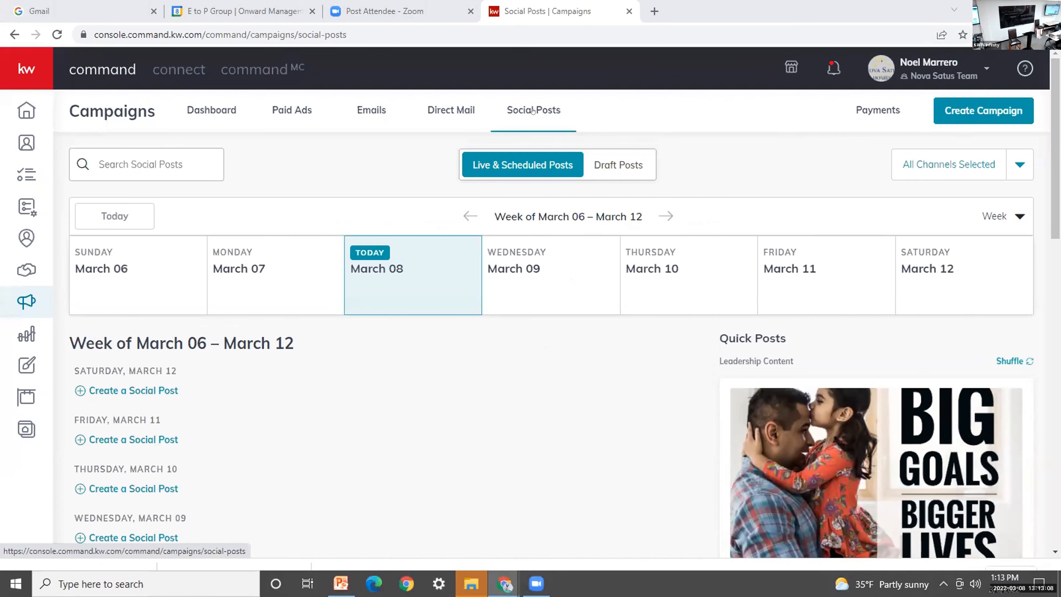
# Shuffle the Leadership Content quick posts and look over the video and social post suggestions below them
pyautogui.scroll(-5, 609, 291)
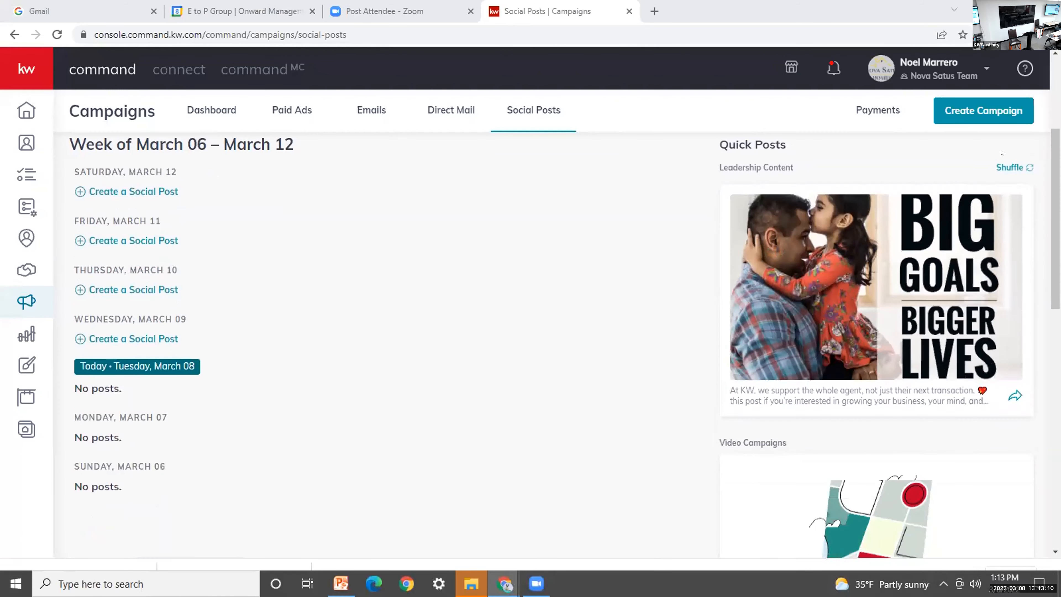
pyautogui.click(1003, 166)
pyautogui.click(1002, 166)
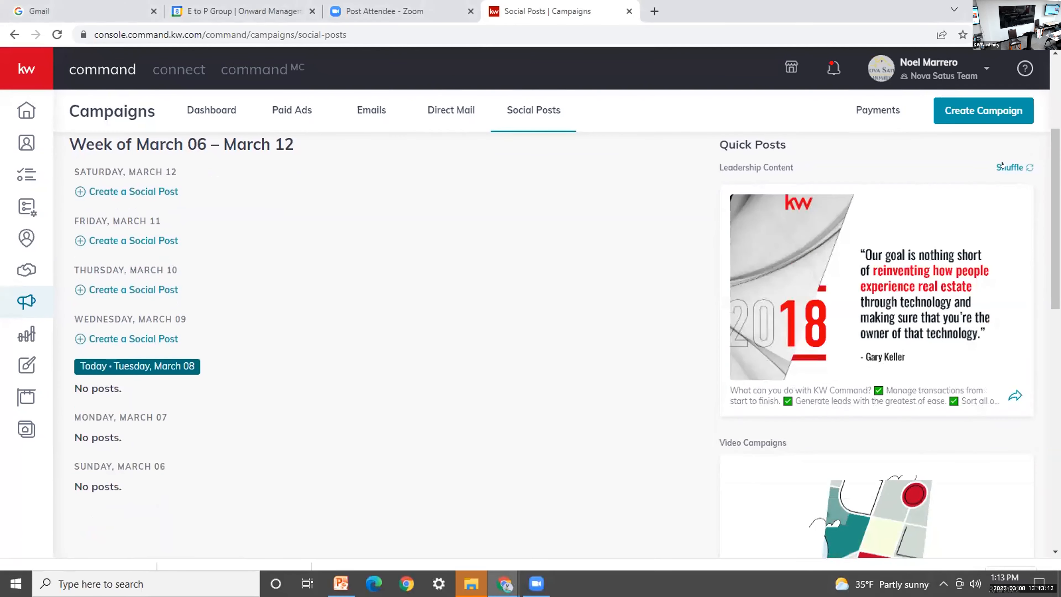
pyautogui.click(1007, 167)
pyautogui.scroll(-10, 872, 269)
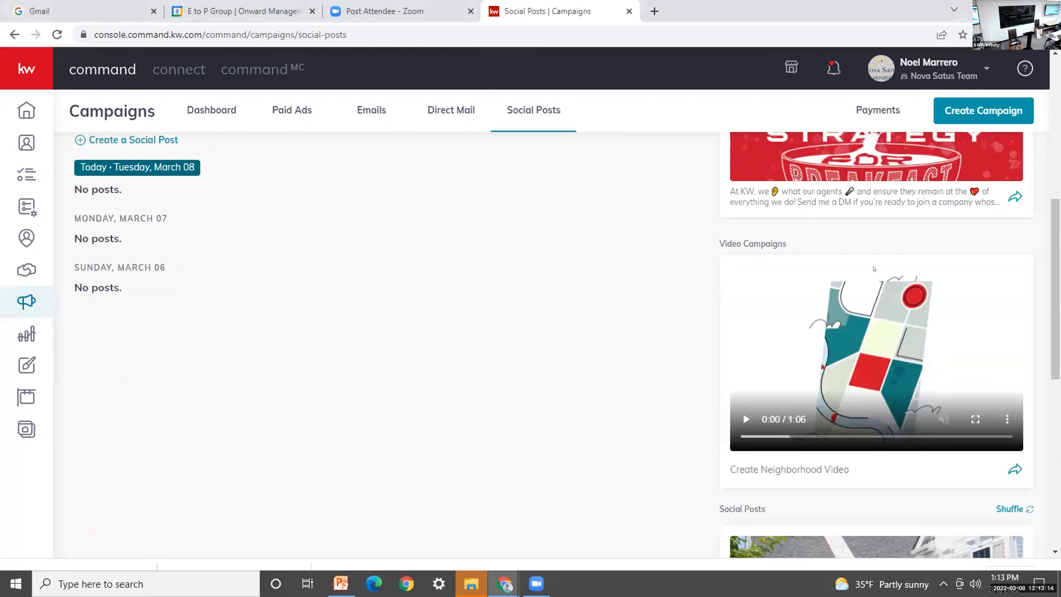
pyautogui.scroll(3, 906, 314)
pyautogui.scroll(-5, 906, 313)
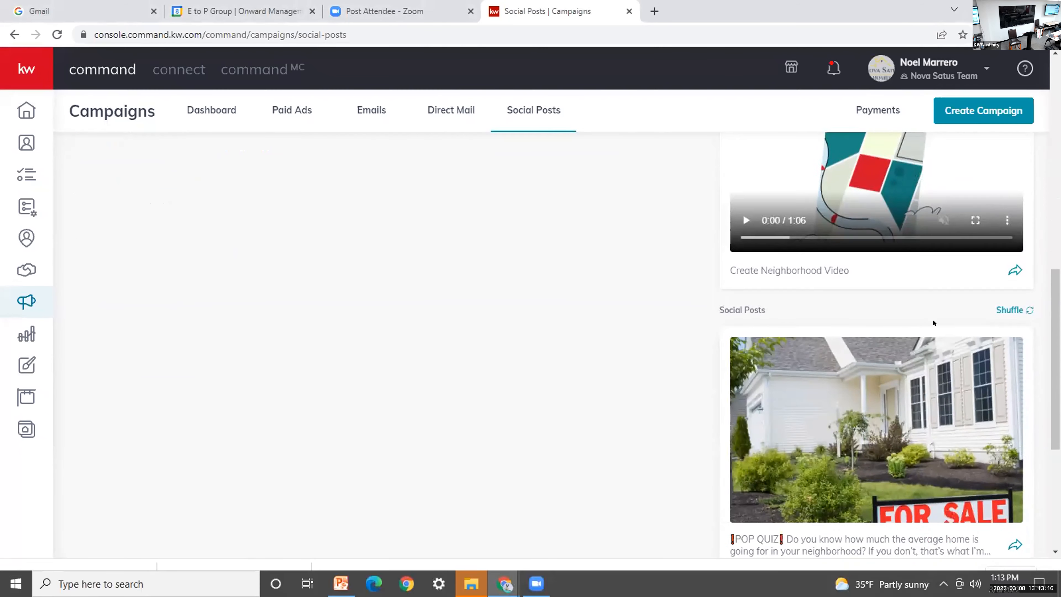
# Shuffle the Social Posts suggestions and start a post from the one about Keller Mortgage's great mortgage rates
pyautogui.click(1011, 175)
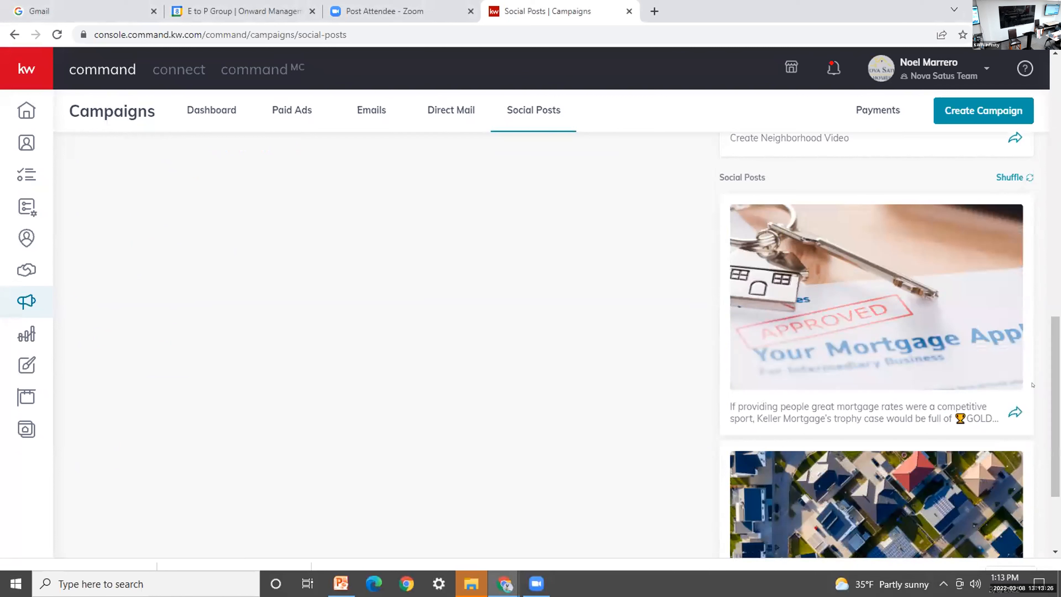
pyautogui.click(1013, 410)
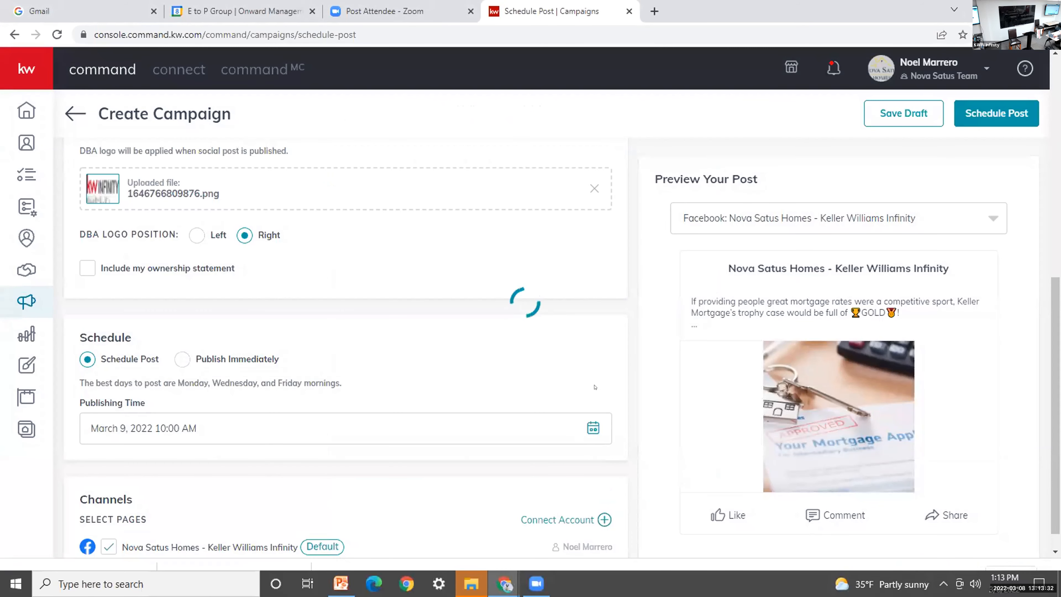
pyautogui.scroll(-1, 609, 385)
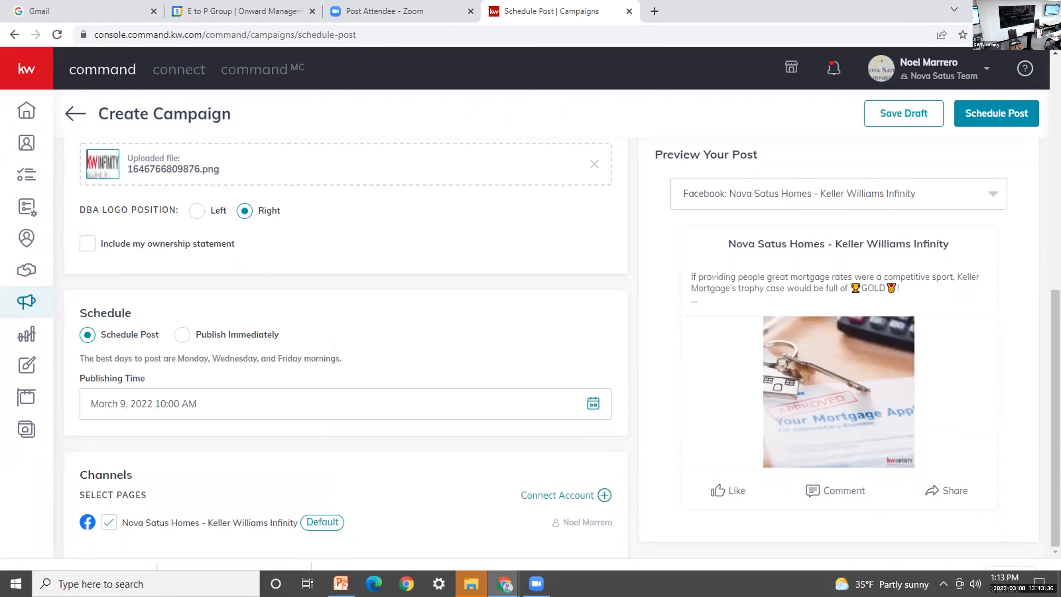
# Review the preview of the Keller Mortgage rates post and leave it without posting or scheduling it
pyautogui.moveTo(685, 269); pyautogui.dragTo(914, 277)
pyautogui.click(822, 356)
pyautogui.click(77, 111)
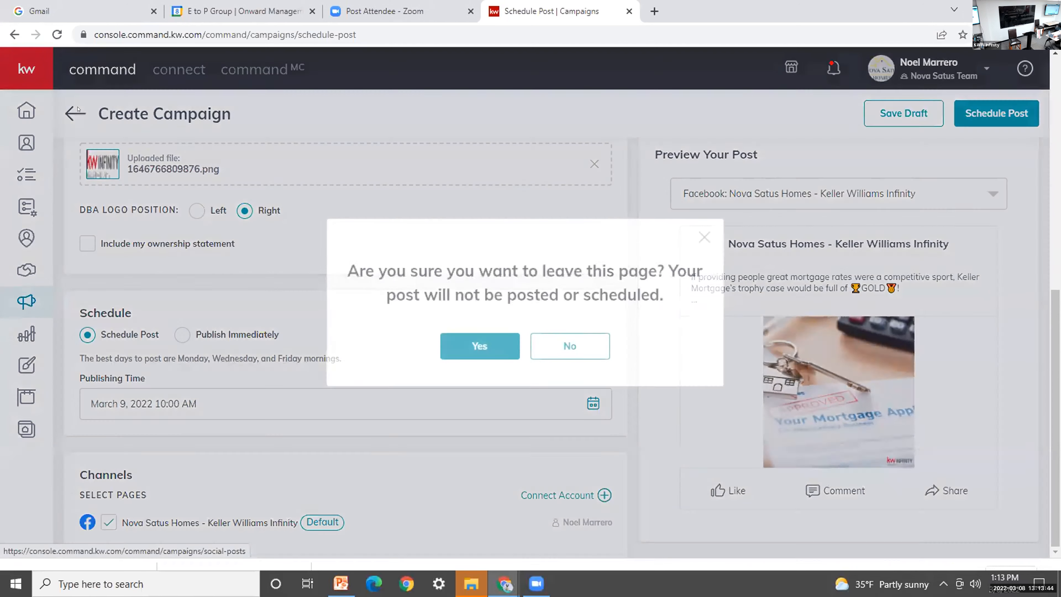
pyautogui.click(480, 337)
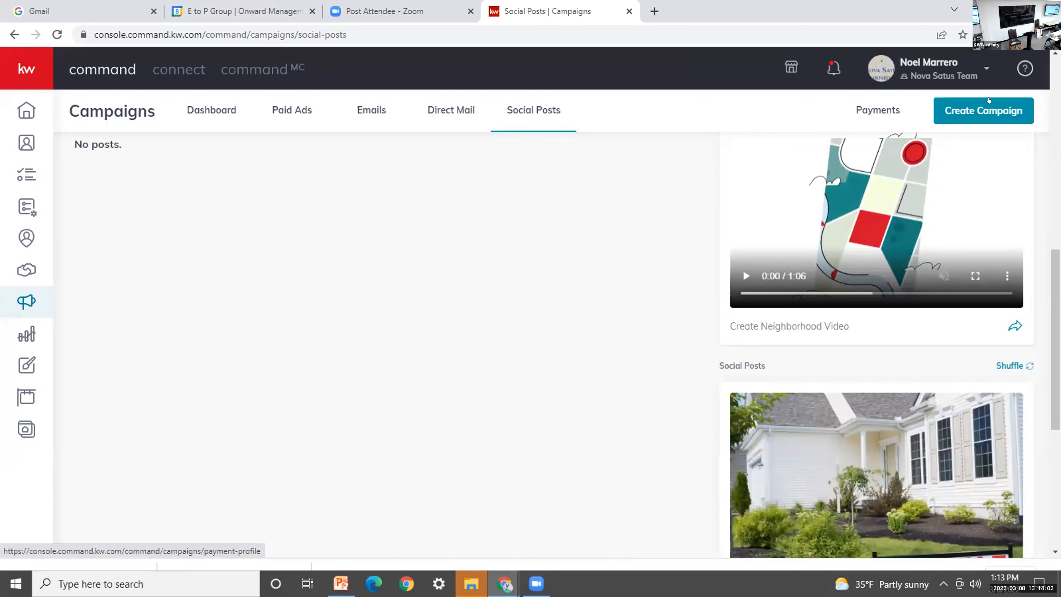
# Start a new blank Social Post campaign, dismiss the logo crop preview, and look over the content options
pyautogui.click(979, 101)
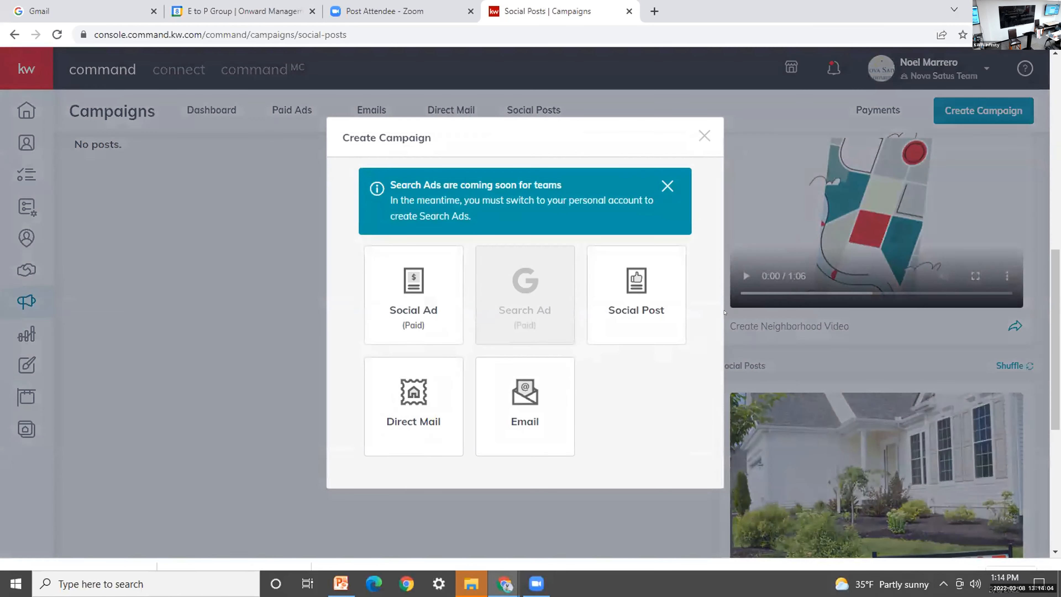
pyautogui.click(638, 289)
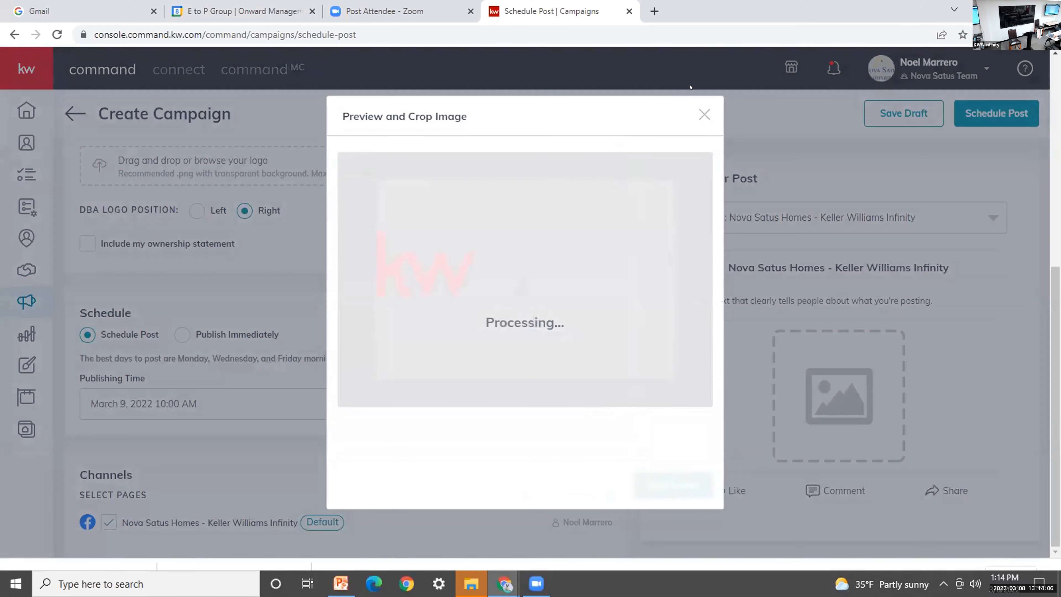
pyautogui.click(704, 114)
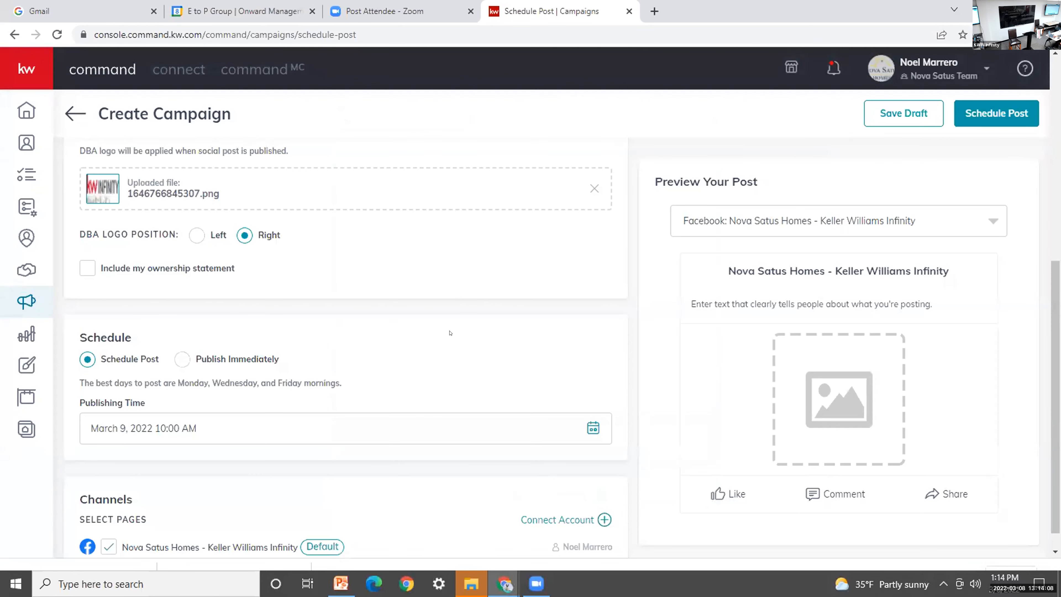
pyautogui.scroll(9, 450, 332)
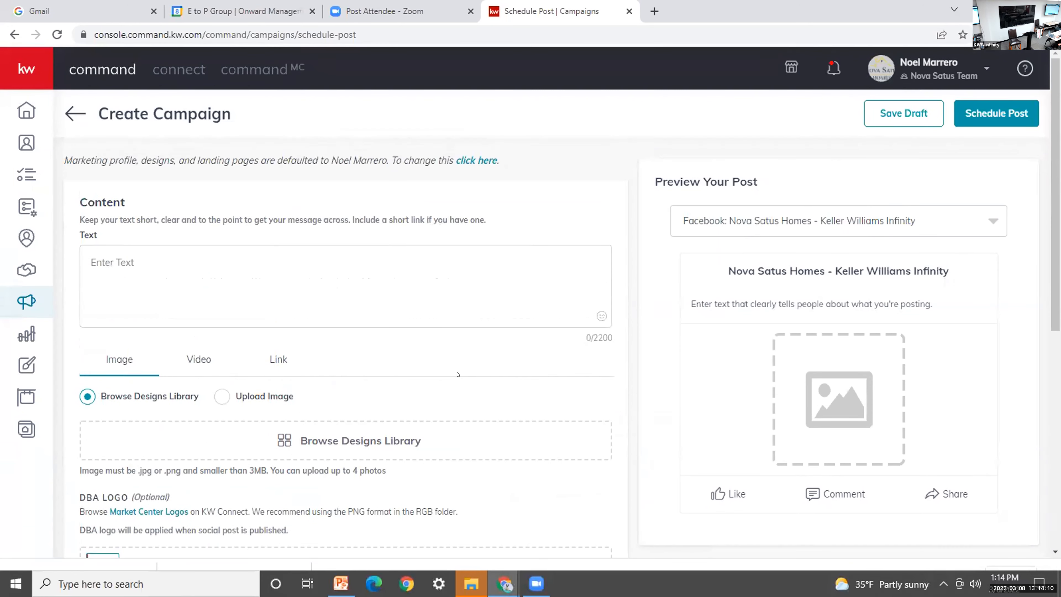
pyautogui.scroll(-3, 458, 374)
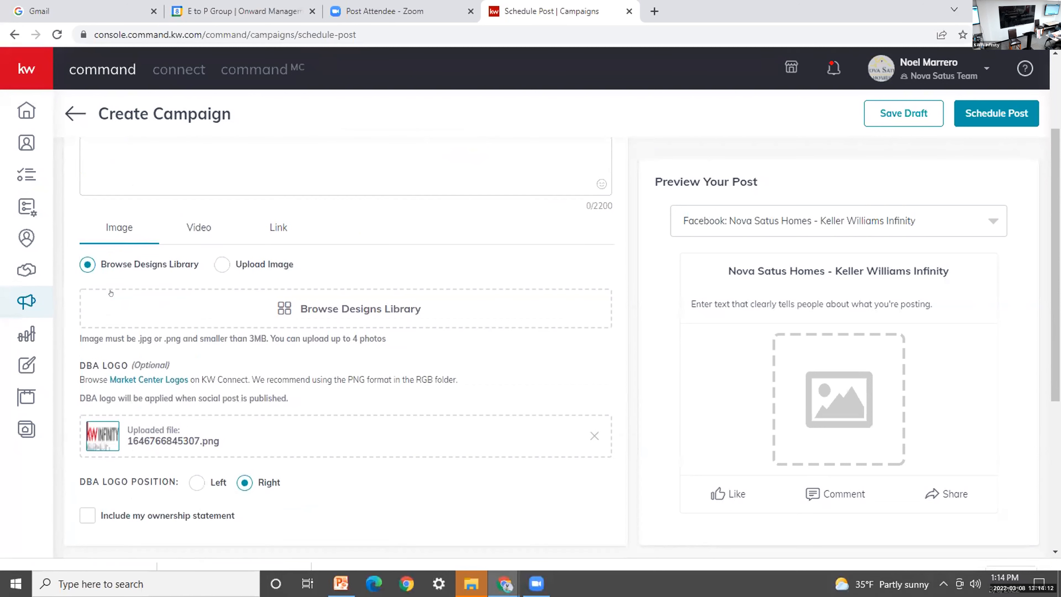
pyautogui.scroll(3, 111, 293)
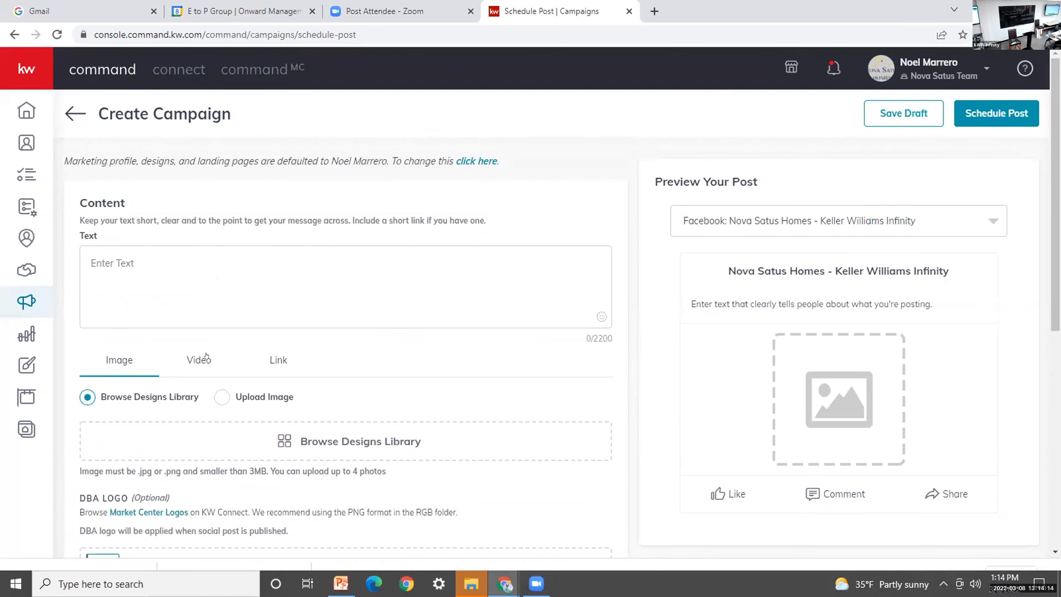
# Upload the StPatricksDay22-01_St image from the Downloads folder as the post's image
pyautogui.scroll(-3, 153, 292)
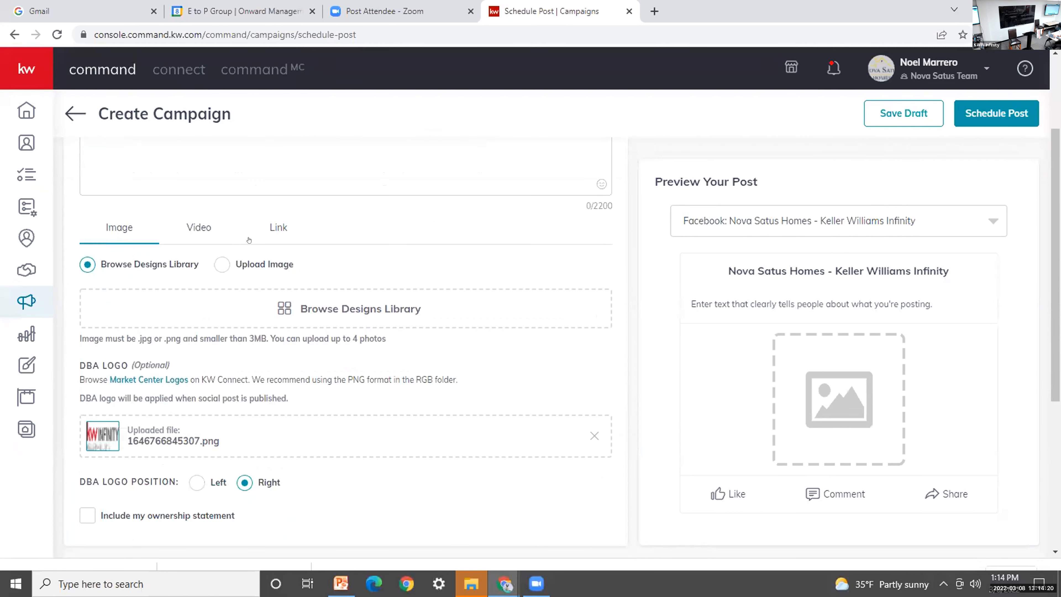
pyautogui.click(217, 262)
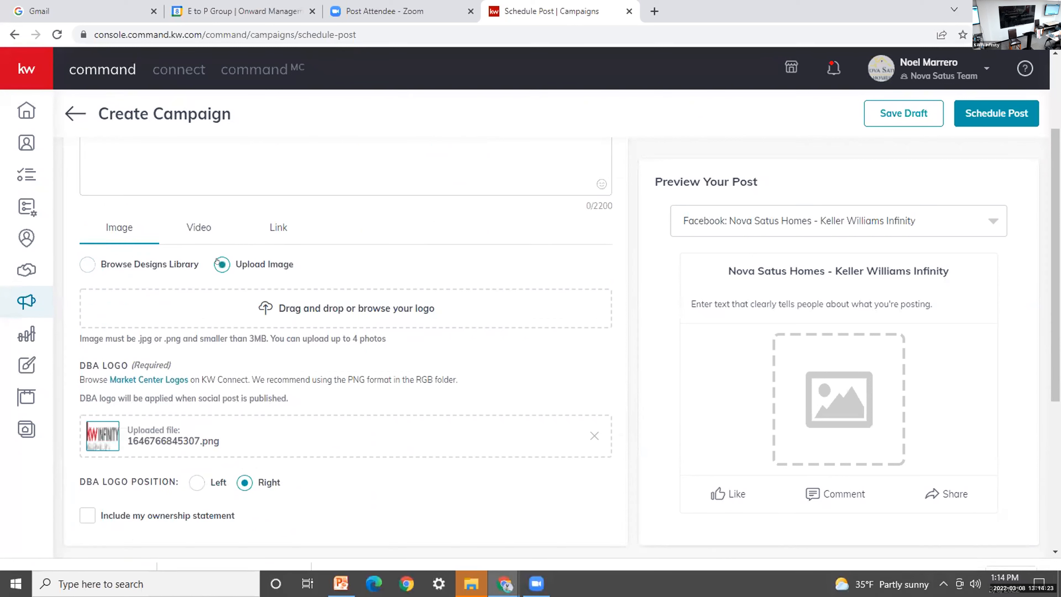
pyautogui.click(351, 309)
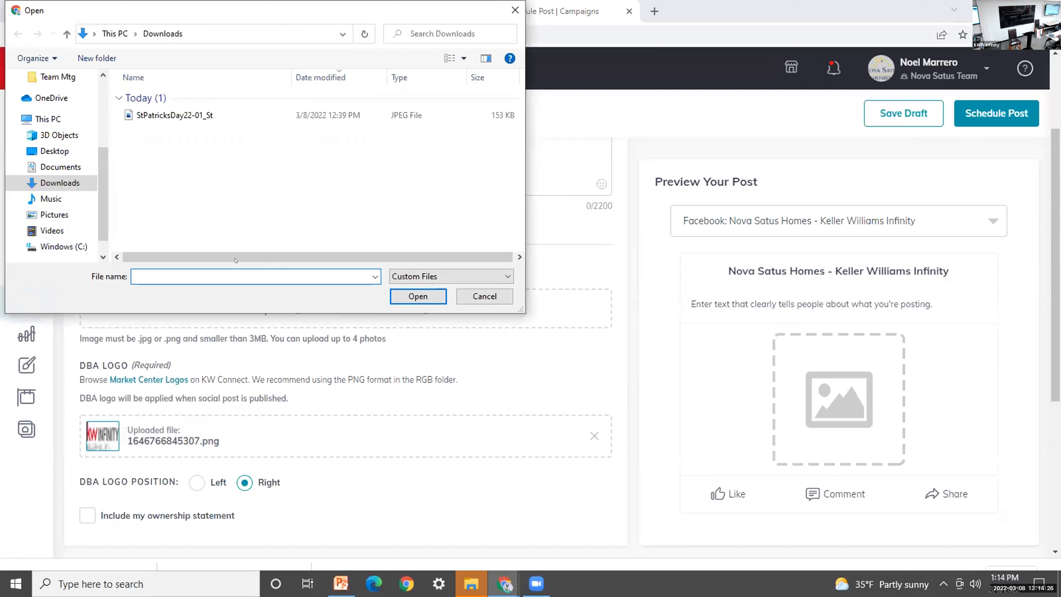
pyautogui.click(234, 116)
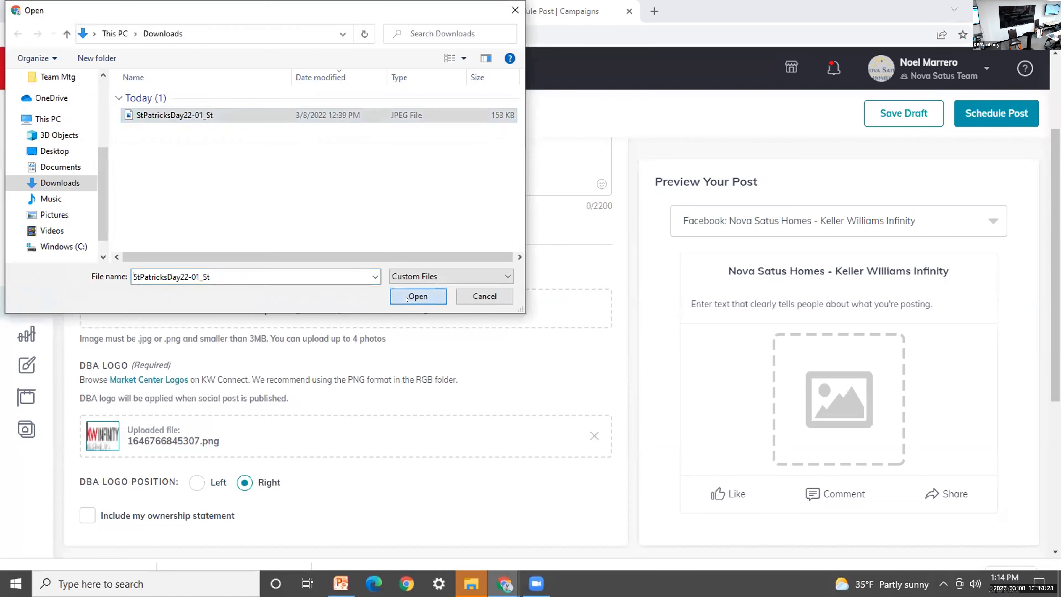
pyautogui.click(407, 298)
pyautogui.click(650, 490)
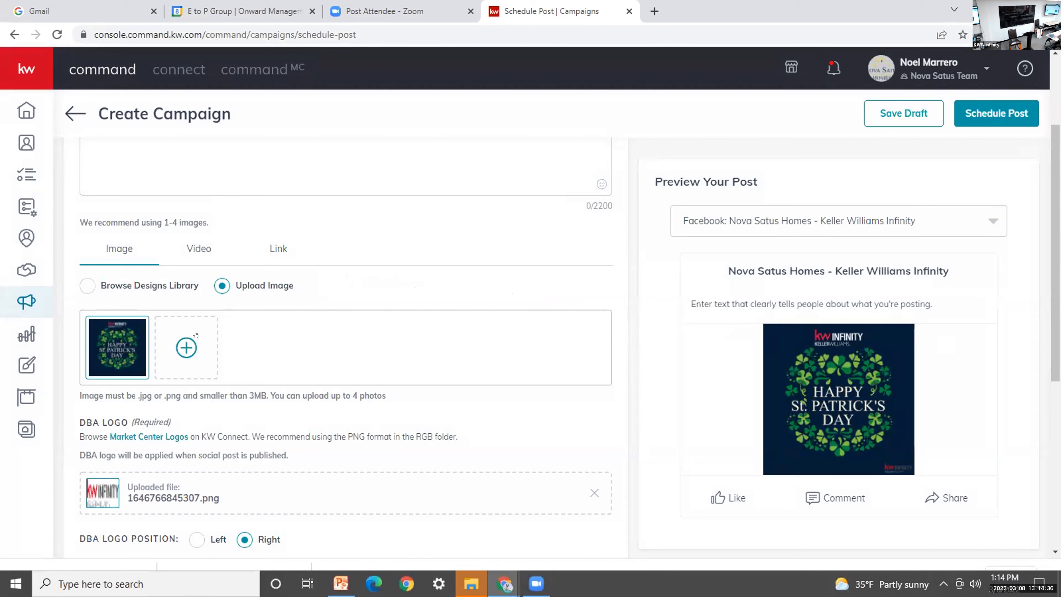
# Switch the post's media to video and choose the Use a Video URL option
pyautogui.click(183, 247)
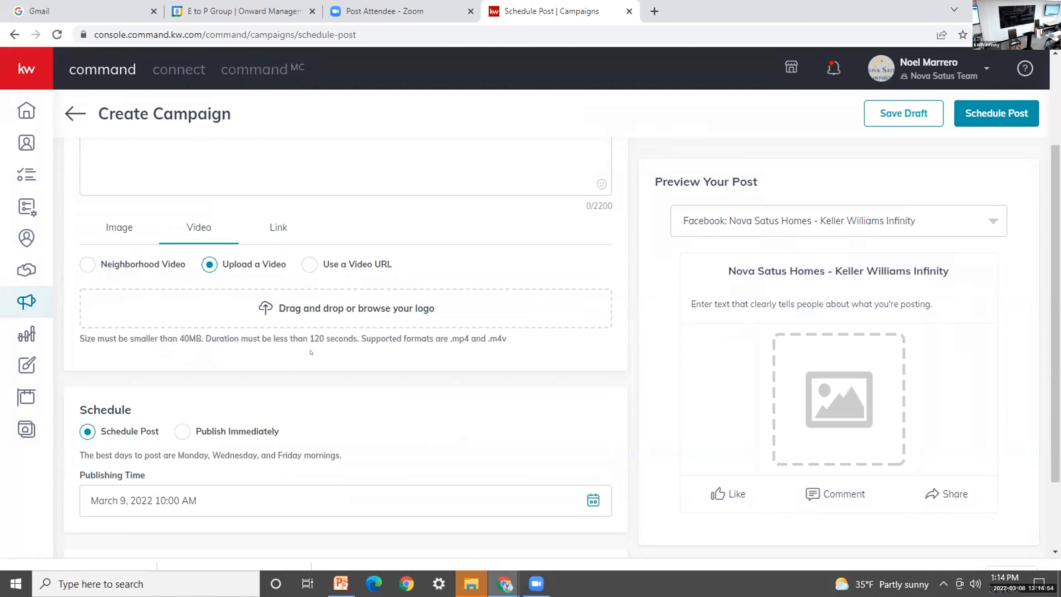
pyautogui.click(311, 266)
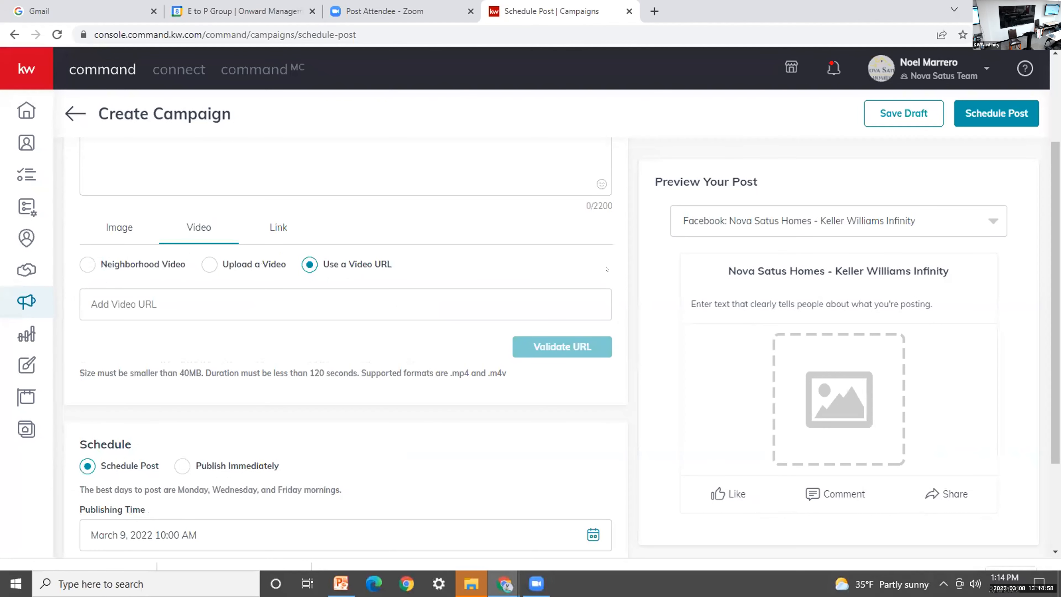
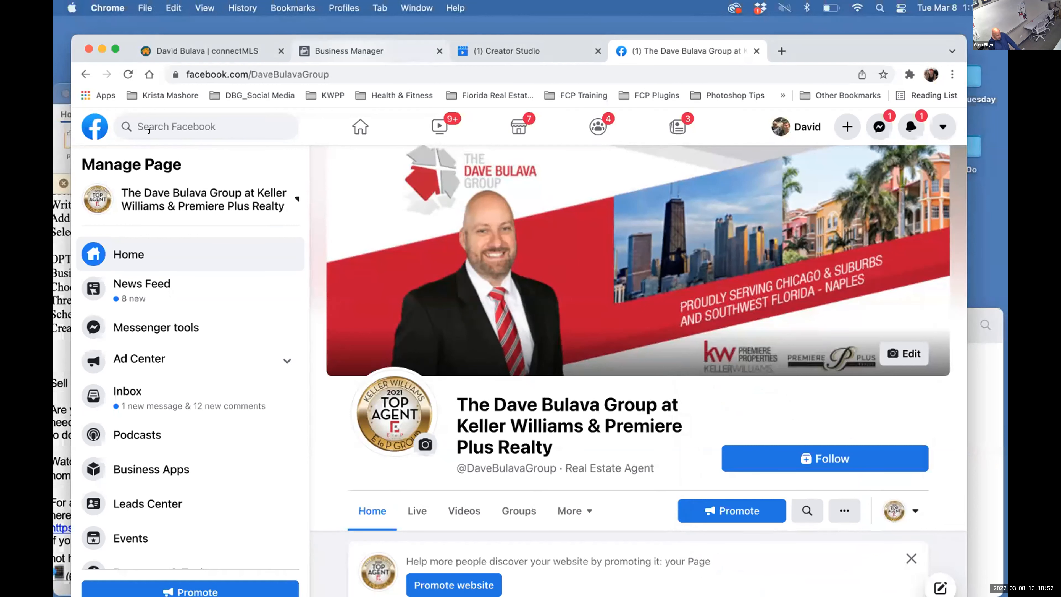
# Bring up Business Manager, highlight the Option 2 scheduling instructions in the Word notes, and return to Business Manager
pyautogui.click(355, 52)
pyautogui.click(62, 355)
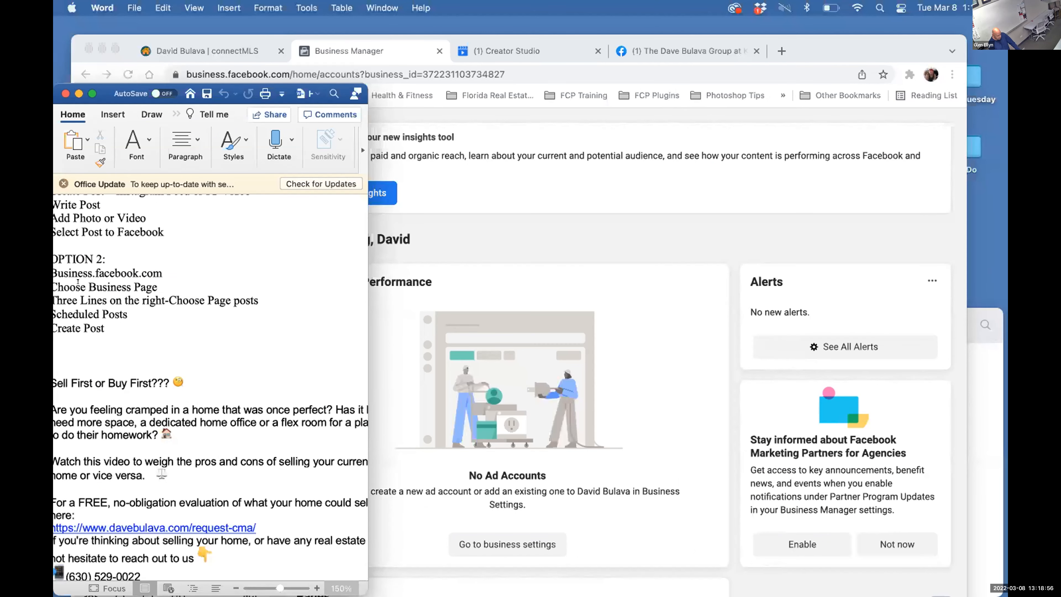
pyautogui.moveTo(71, 358); pyautogui.dragTo(71, 288)
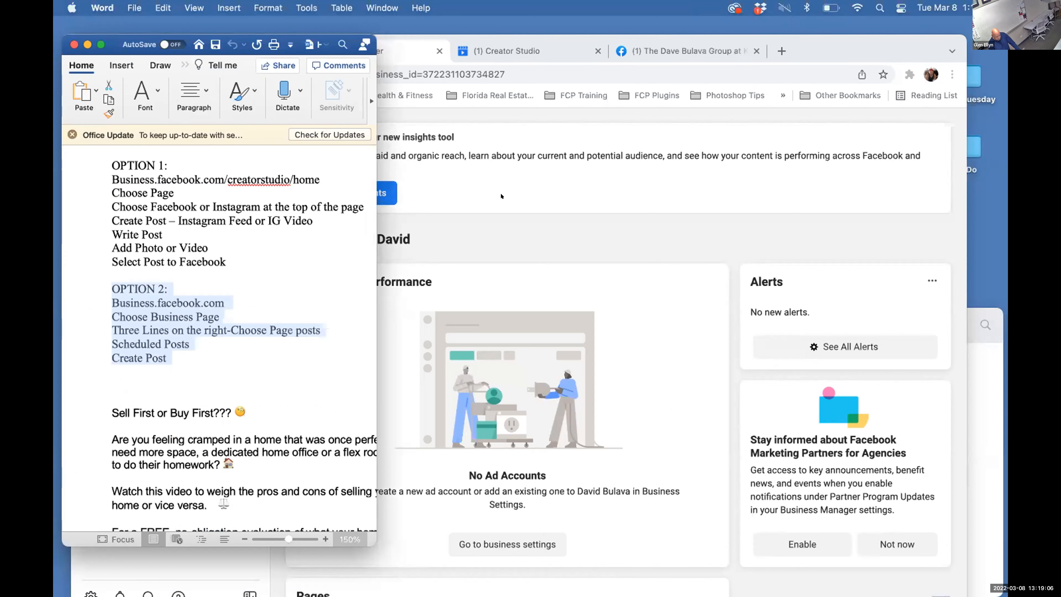
pyautogui.click(521, 195)
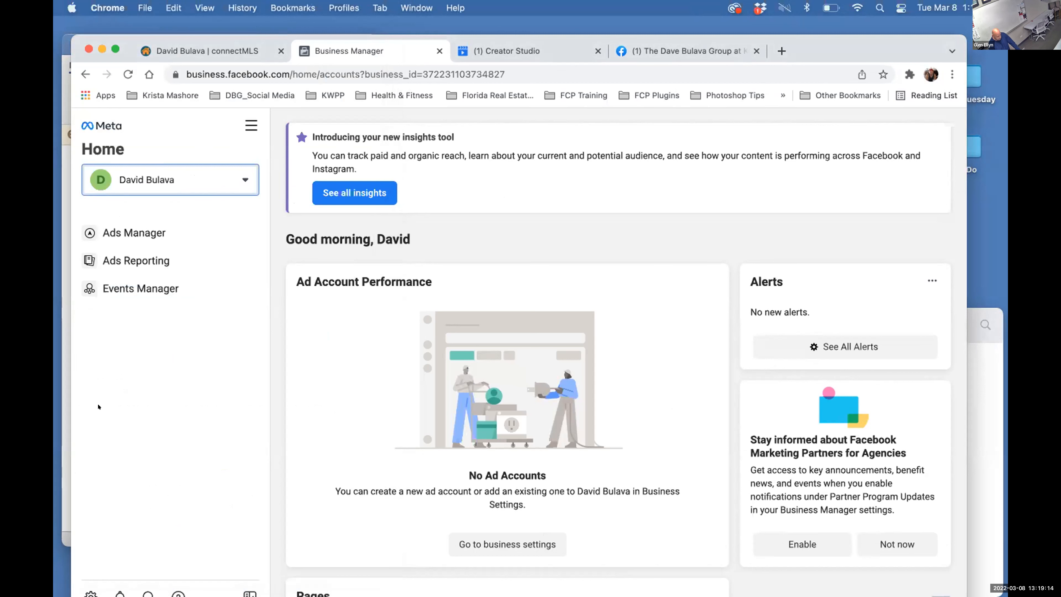
pyautogui.press('super+Tab')
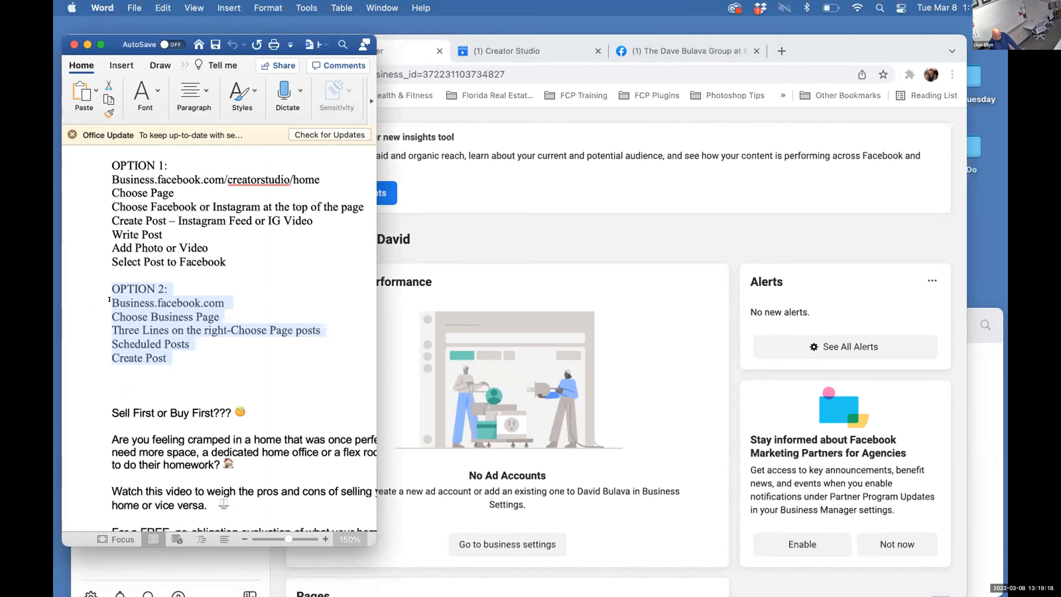
pyautogui.click(239, 374)
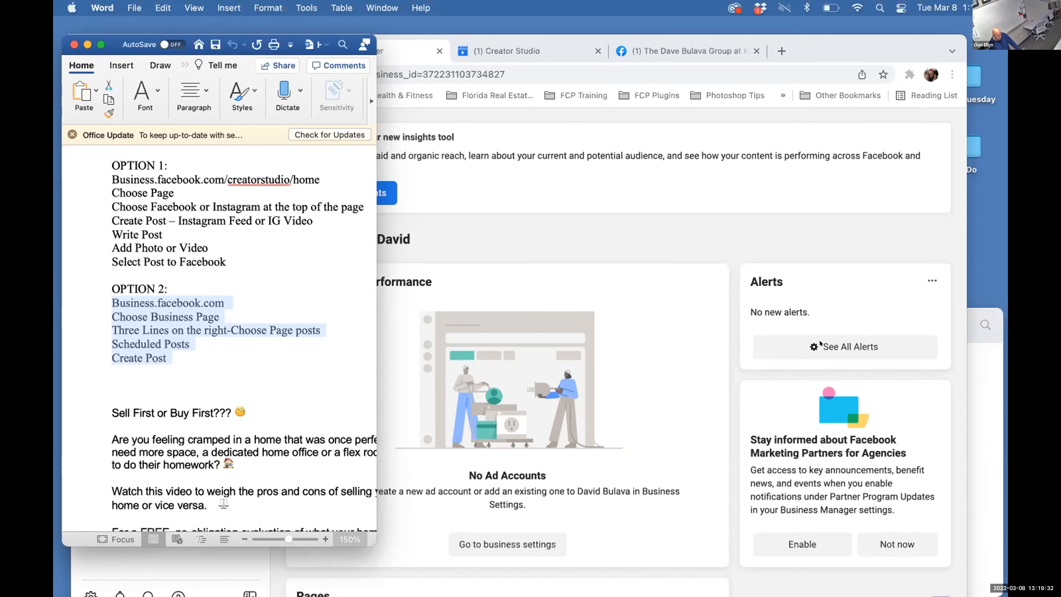
pyautogui.press('super+Tab')
pyautogui.click(68, 198)
pyautogui.moveTo(174, 362); pyautogui.dragTo(82, 303)
pyautogui.click(523, 214)
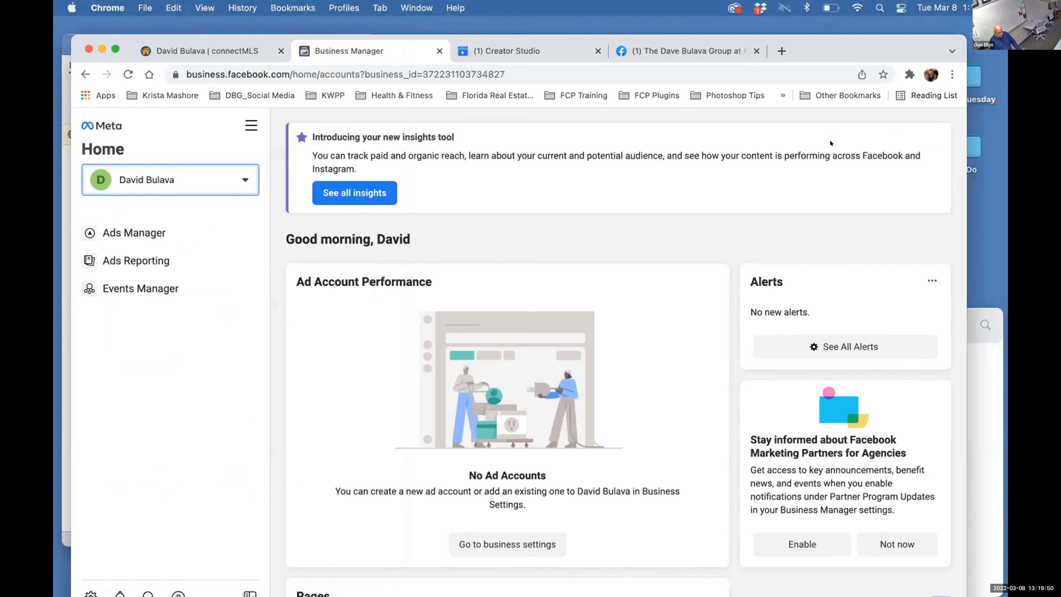
# Switch to the Dave Bulava Group business account and open its Page posts tool
pyautogui.click(205, 174)
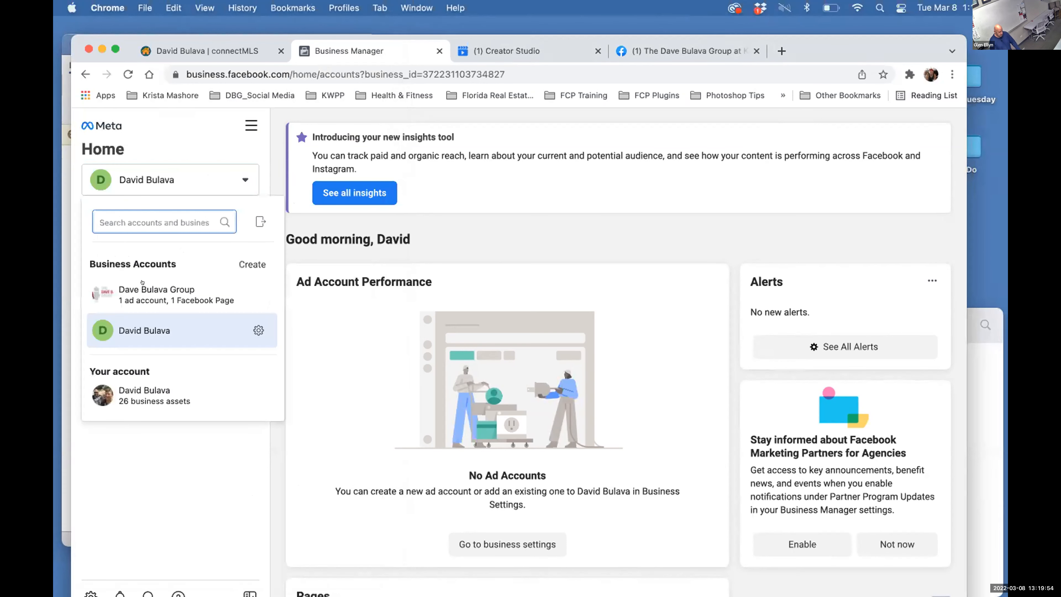
pyautogui.click(142, 283)
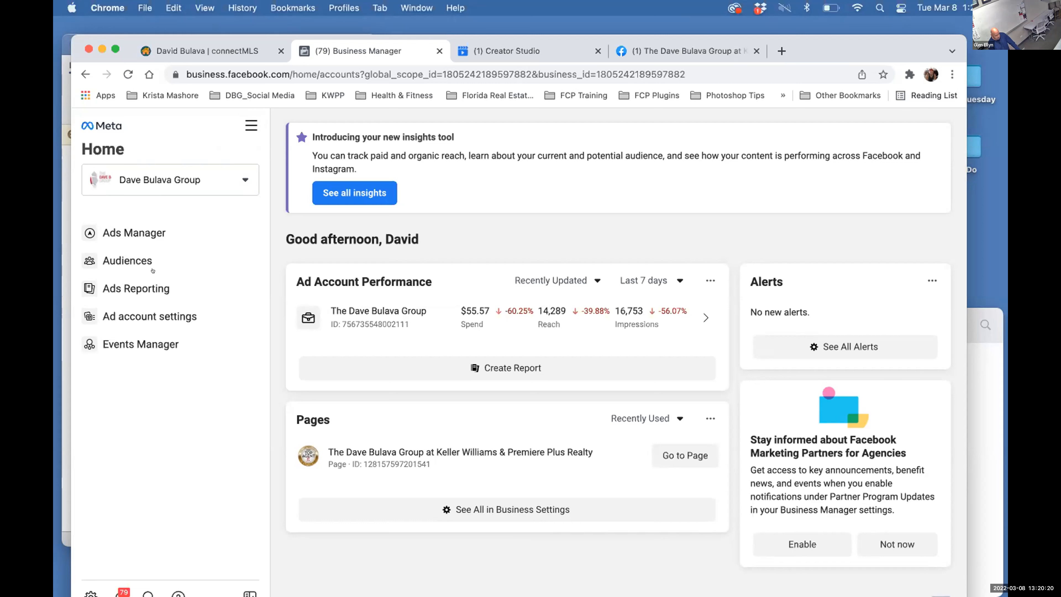
pyautogui.click(249, 125)
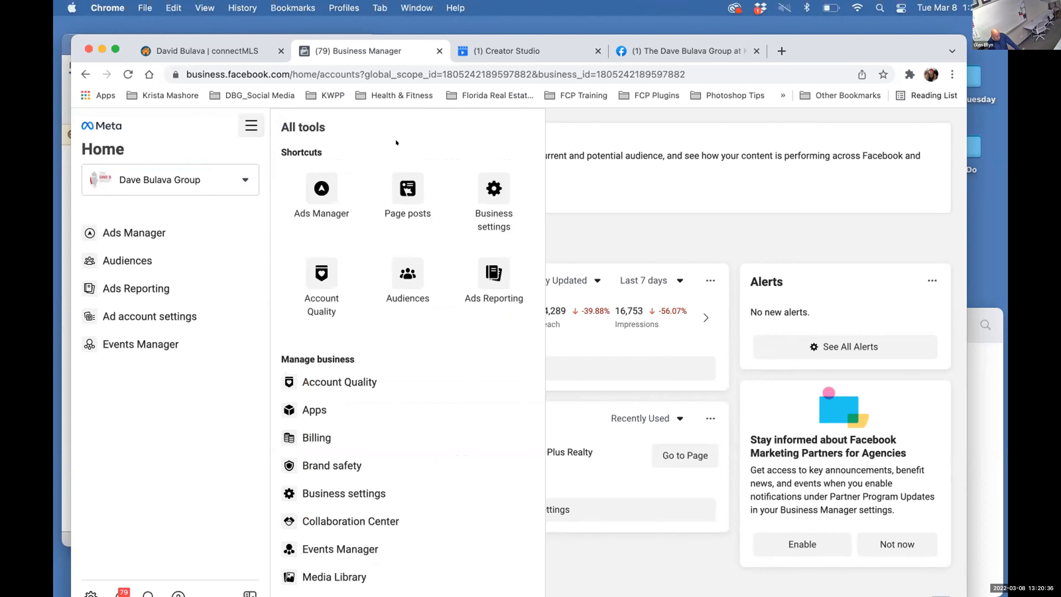
pyautogui.click(399, 178)
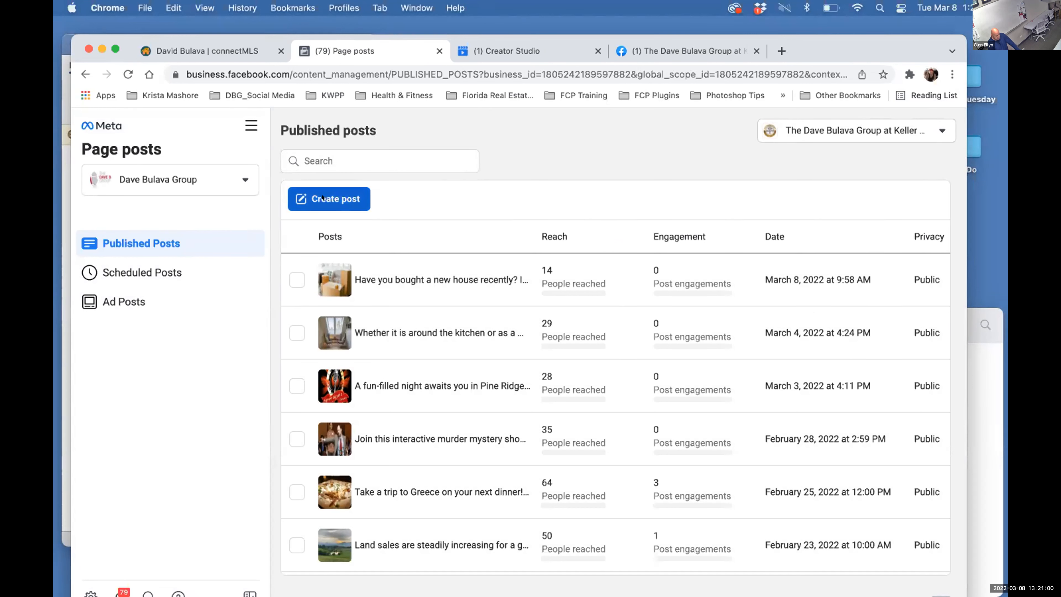
# Start a new post from Scheduled Posts and fill it with the "Sell First or Buy First???" text from the Word notes
pyautogui.click(133, 273)
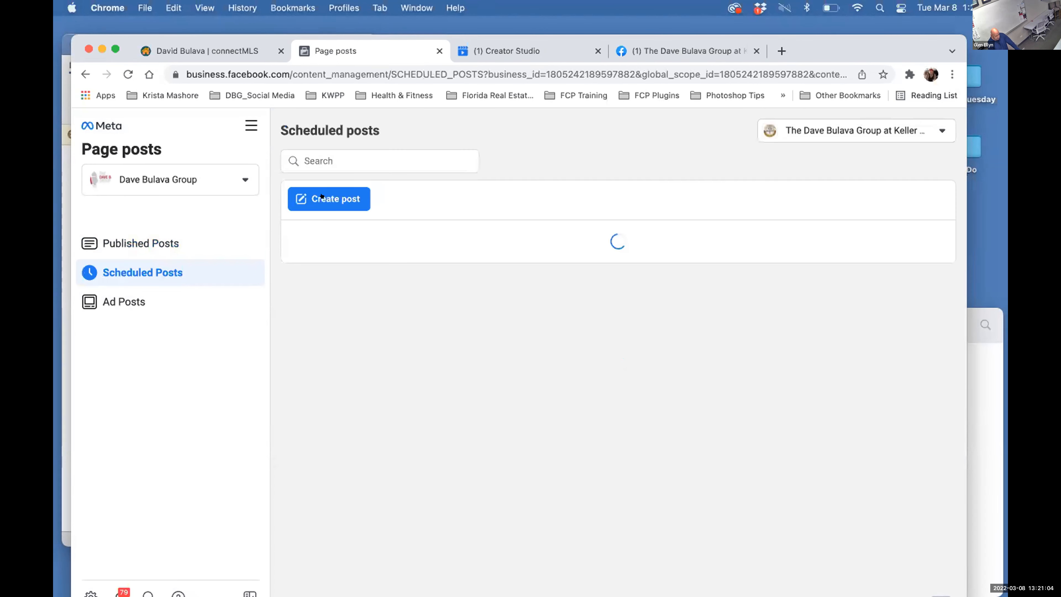
pyautogui.click(322, 197)
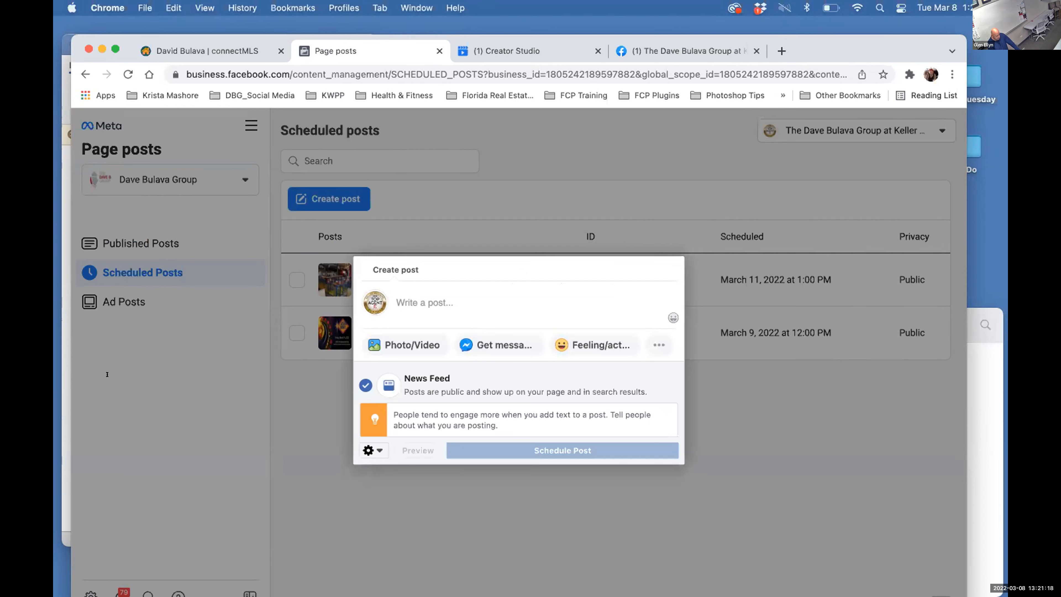
pyautogui.click(67, 365)
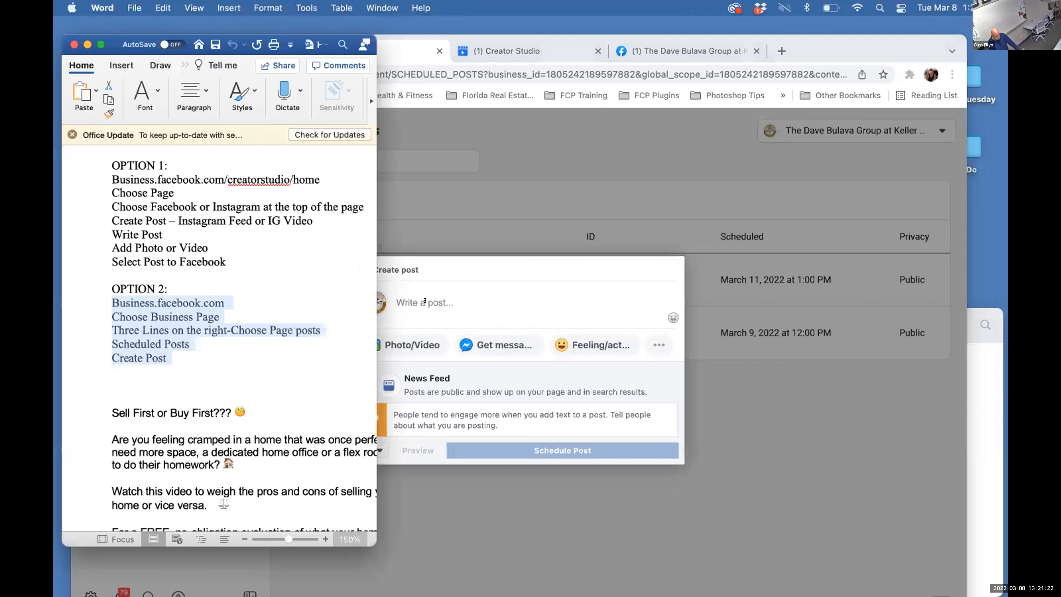
pyautogui.scroll(-1, 220, 339)
pyautogui.moveTo(114, 374); pyautogui.dragTo(241, 426)
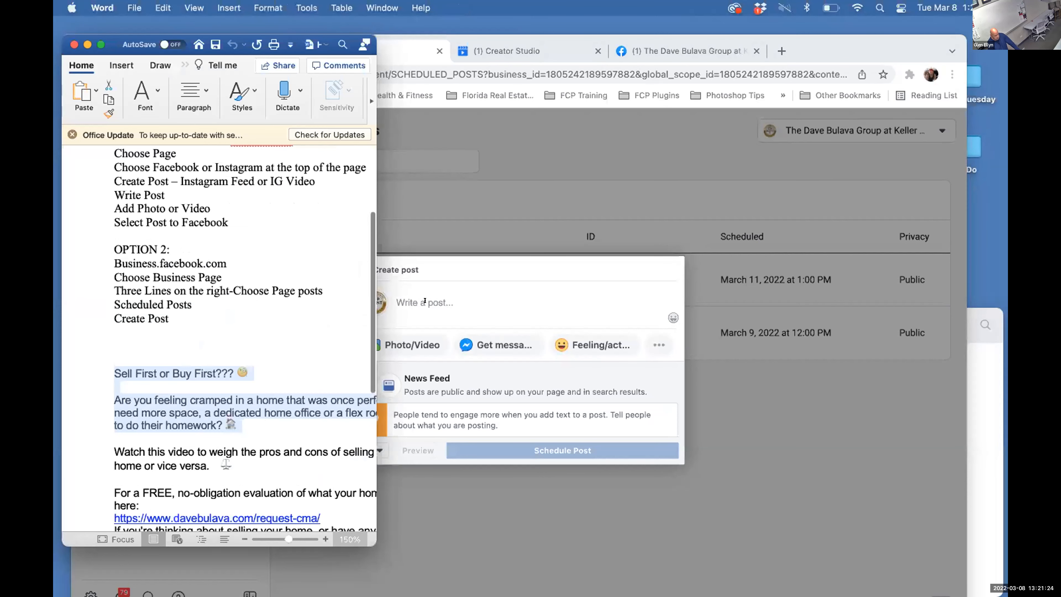
pyautogui.click(424, 301)
pyautogui.press('super+v')
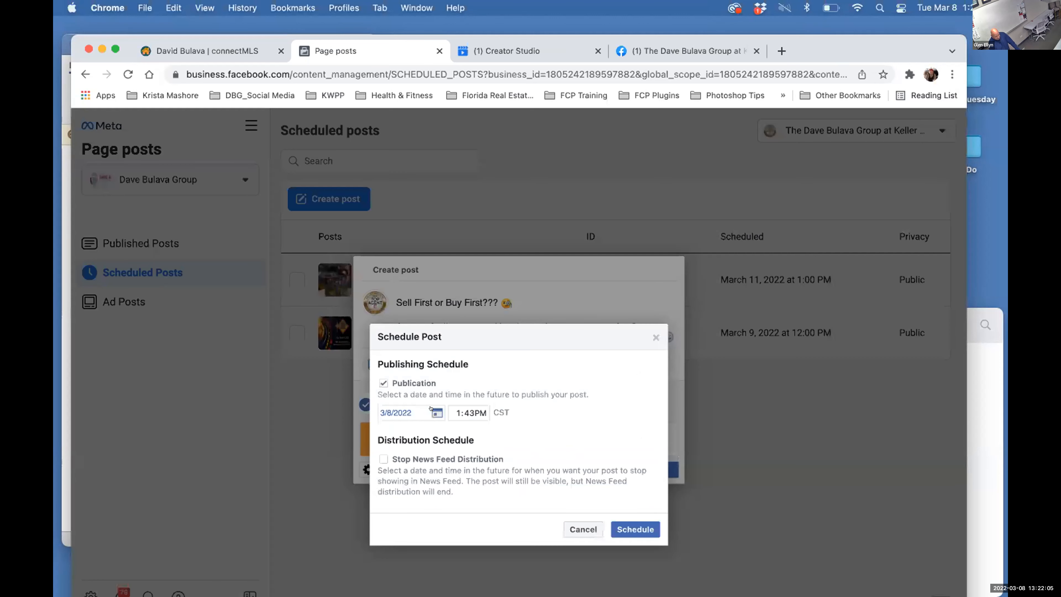
# Review the publication date and time options for scheduling the post, and close them without scheduling
pyautogui.click(430, 409)
pyautogui.click(656, 337)
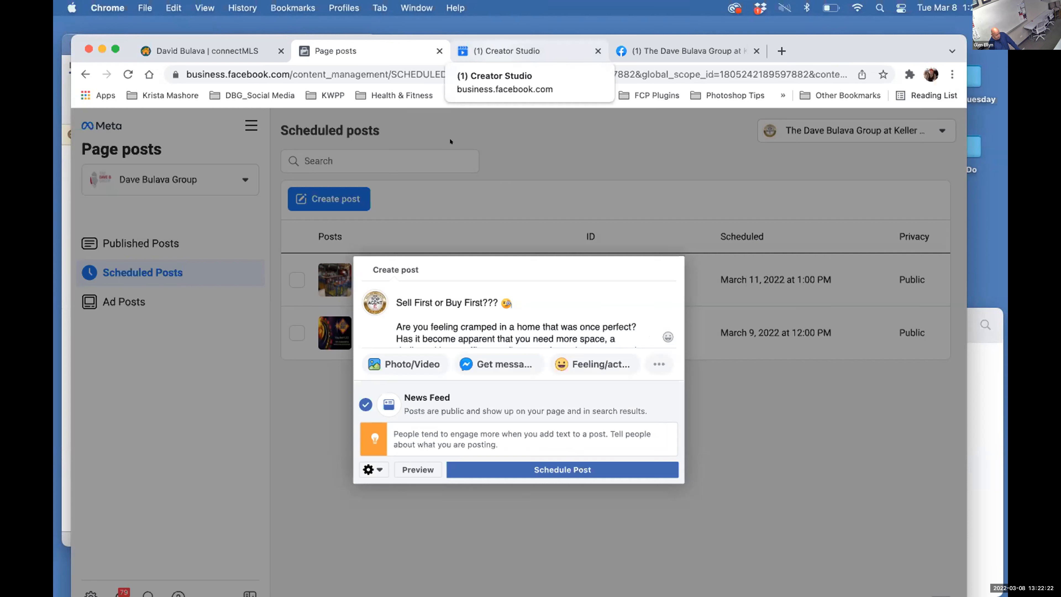
# Bring up Creator Studio and highlight the Option 1 posting instructions in the Word notes
pyautogui.click(506, 51)
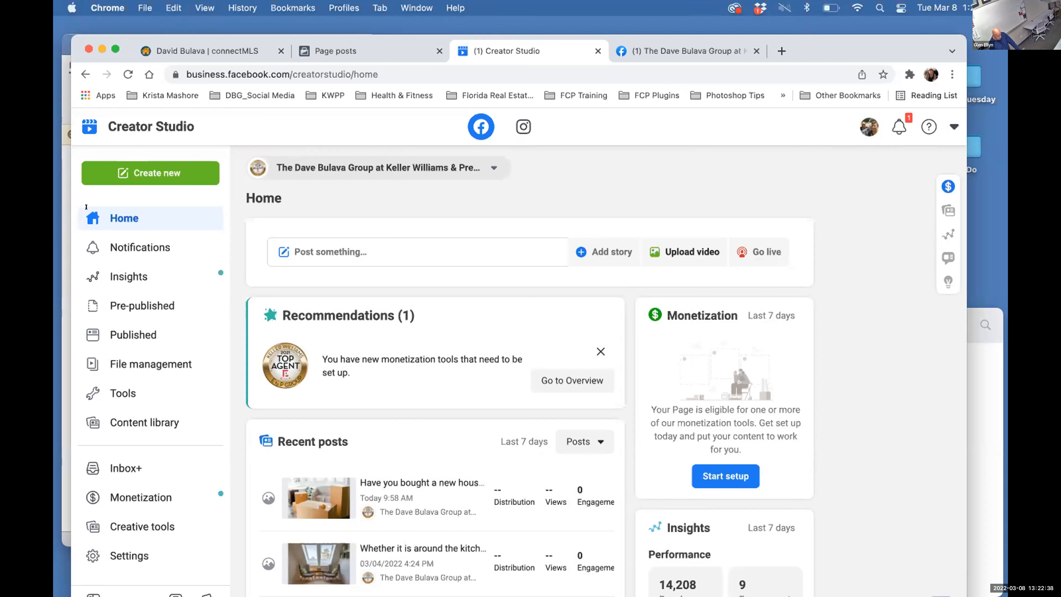
pyautogui.press('super+Tab')
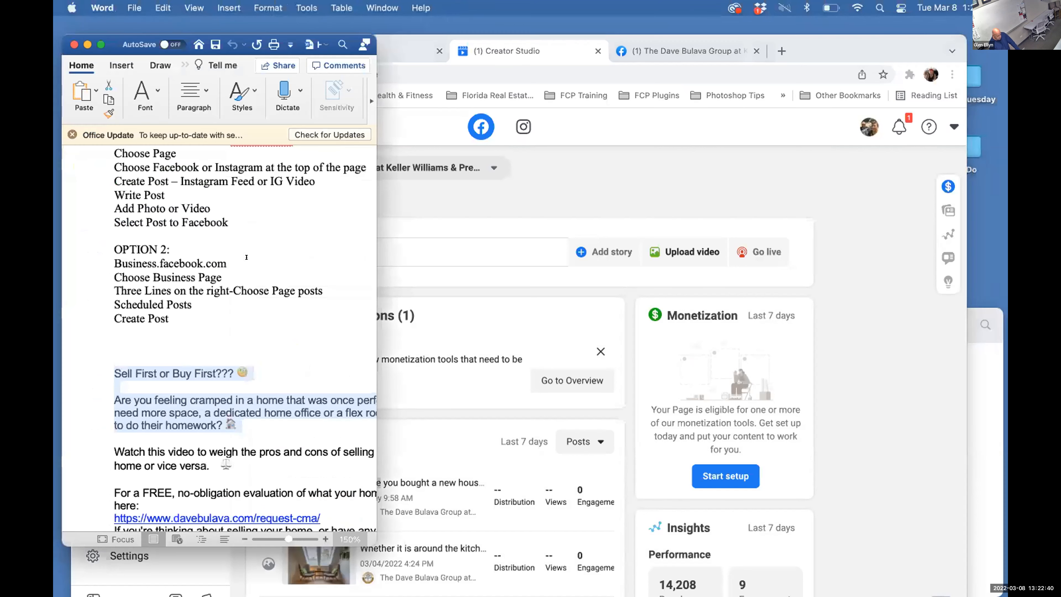
pyautogui.scroll(2, 129, 176)
pyautogui.moveTo(251, 262); pyautogui.dragTo(129, 176)
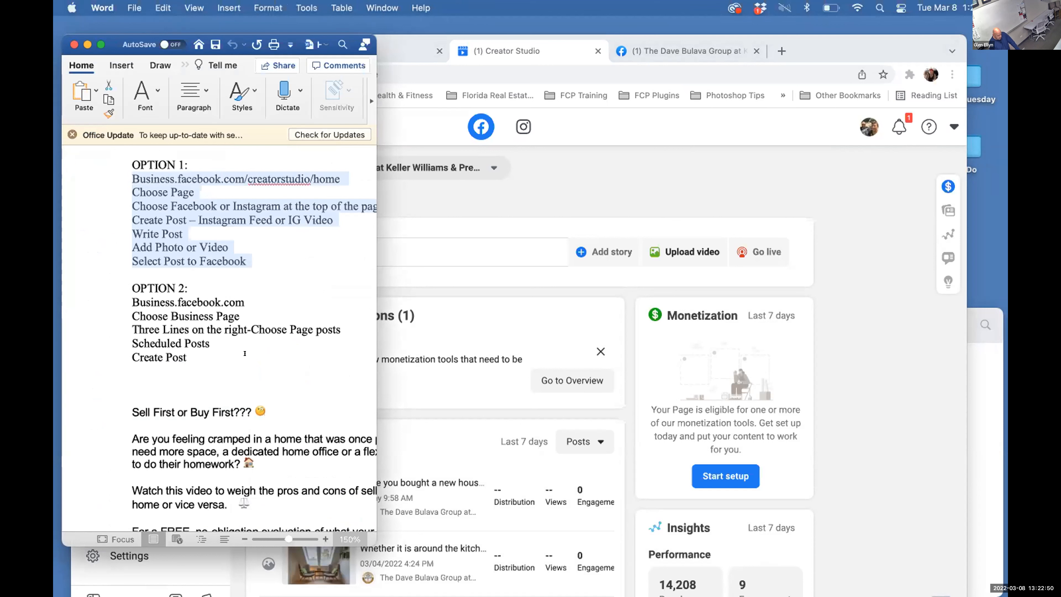
# Widen the Word window, copy the full "Sell First or Buy First???" post text including its hashtags, and return to Creator Studio
pyautogui.scroll(-3, 245, 353)
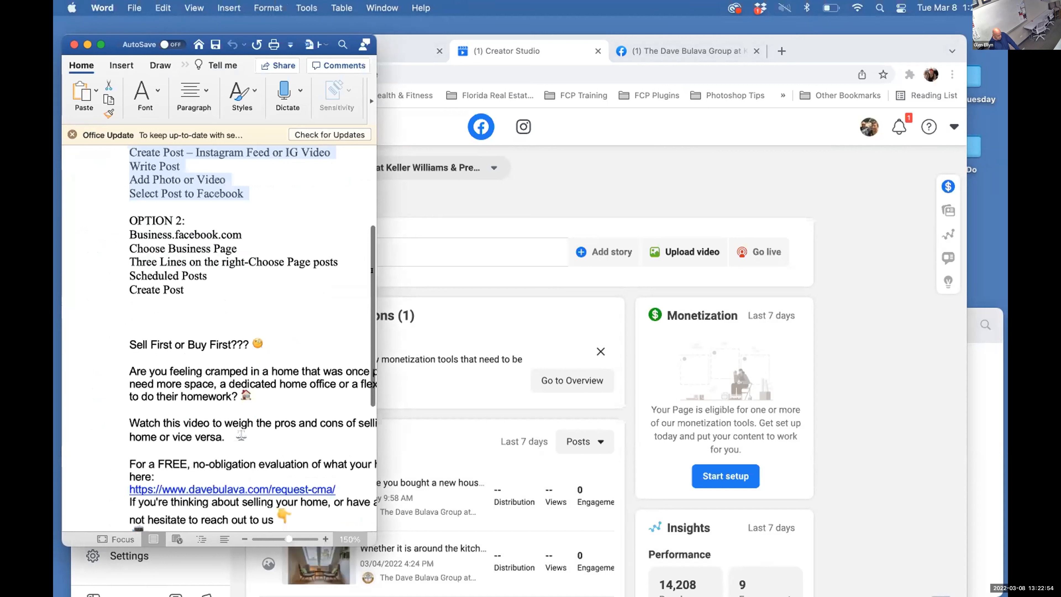
pyautogui.moveTo(372, 270); pyautogui.dragTo(453, 270)
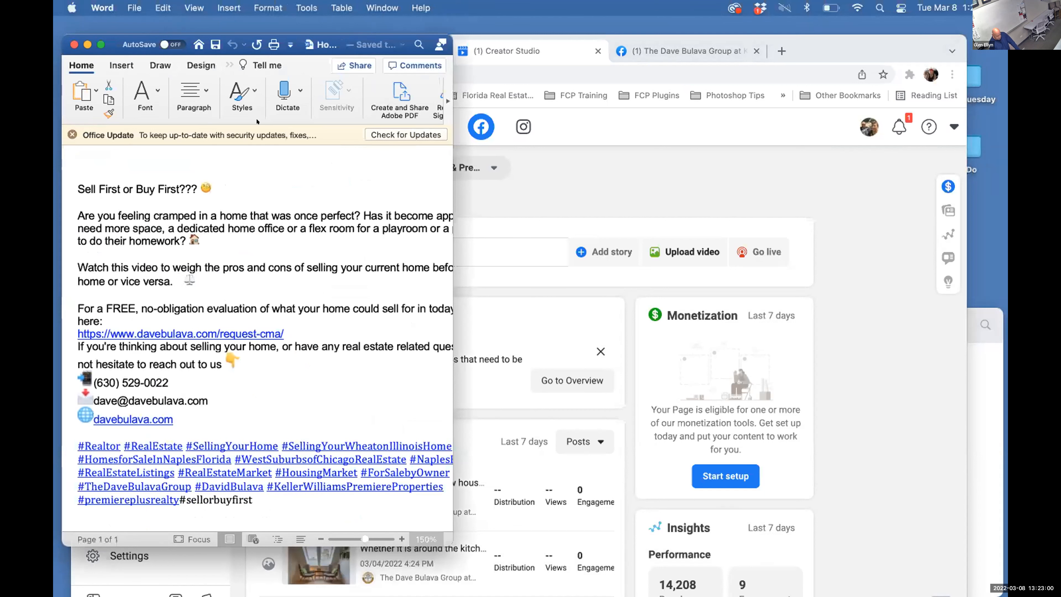
pyautogui.moveTo(453, 271); pyautogui.dragTo(585, 270)
pyautogui.moveTo(78, 189); pyautogui.dragTo(78, 498)
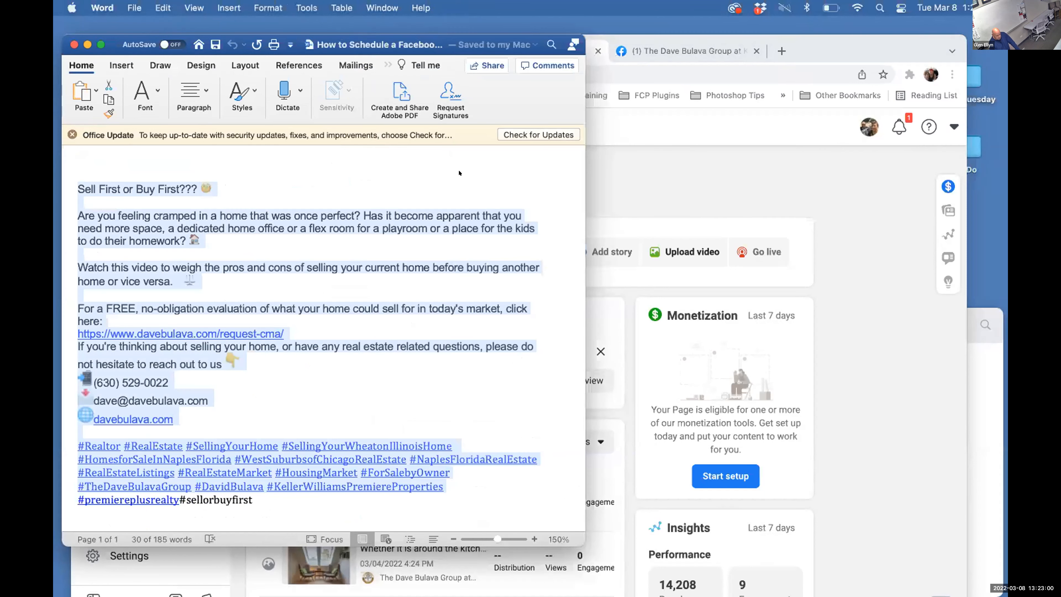
pyautogui.click(596, 154)
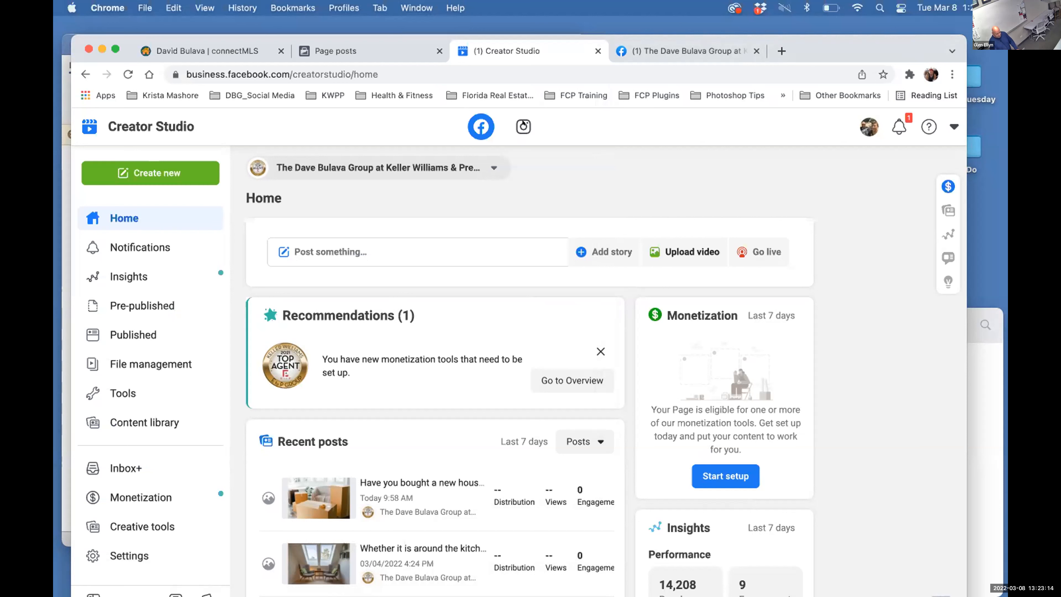
# Switch Creator Studio to Instagram and display the available types for a new post
pyautogui.click(523, 125)
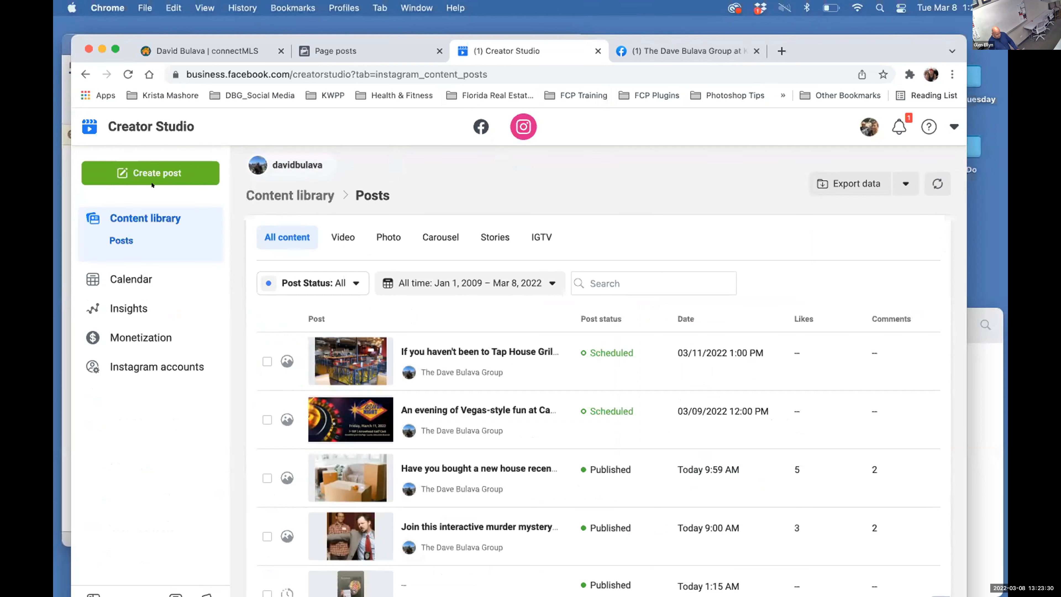
pyautogui.click(144, 174)
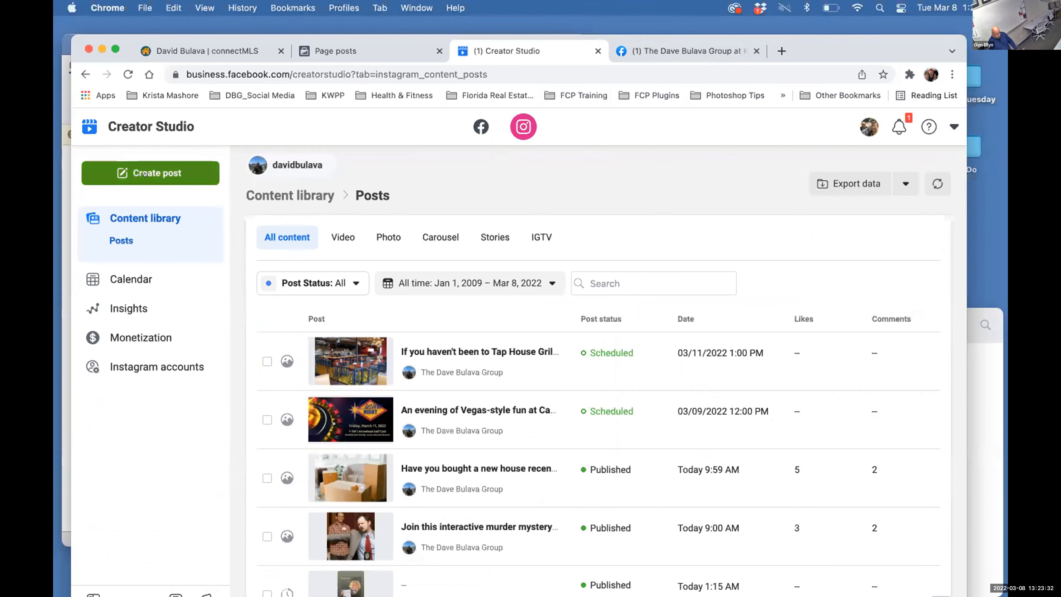
pyautogui.click(144, 174)
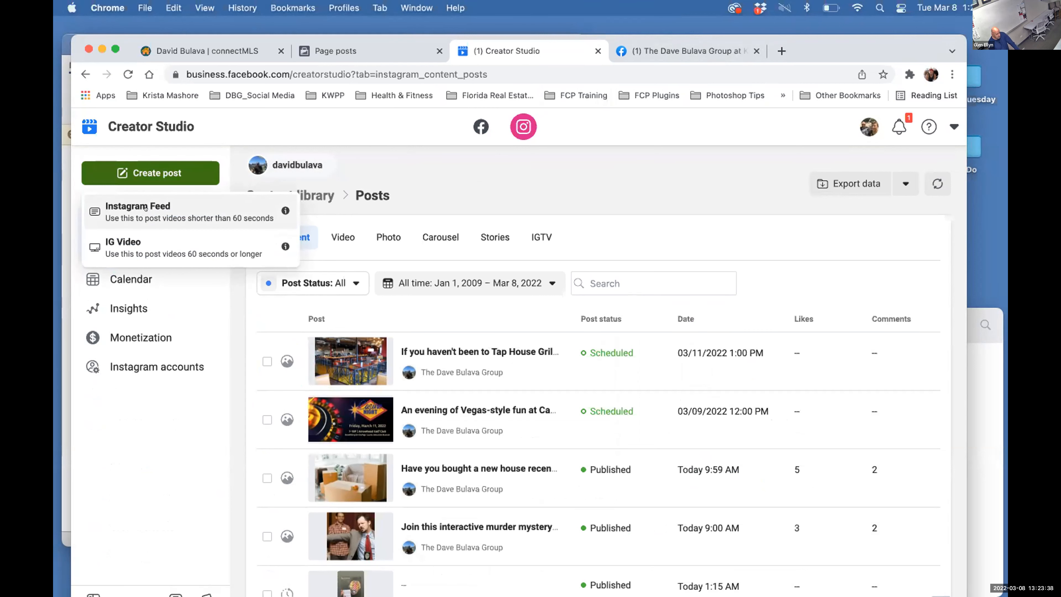
# Look over the IG Video post form and discard the post
pyautogui.click(141, 256)
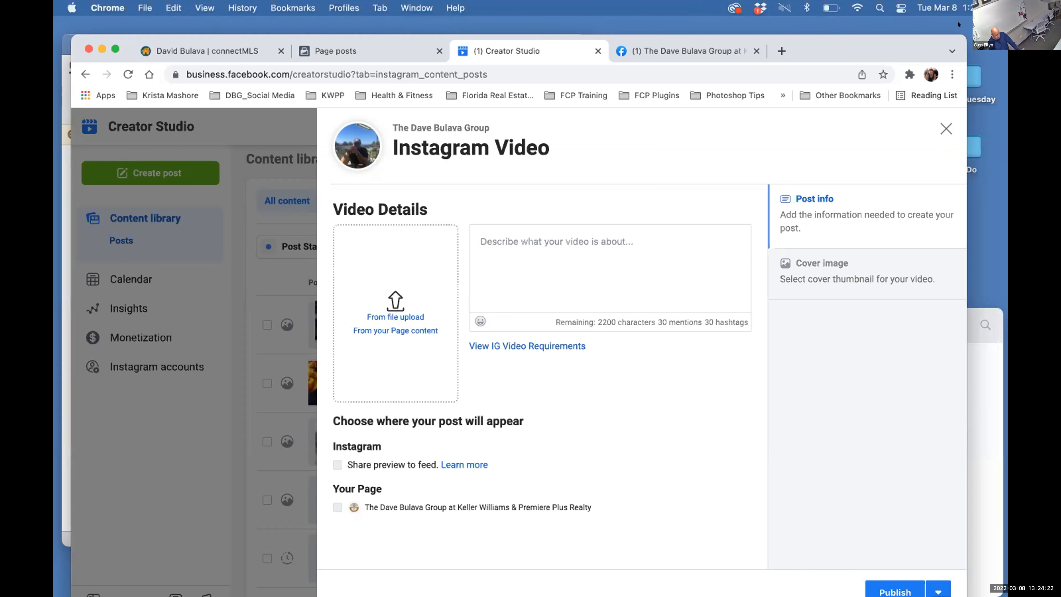
pyautogui.click(289, 172)
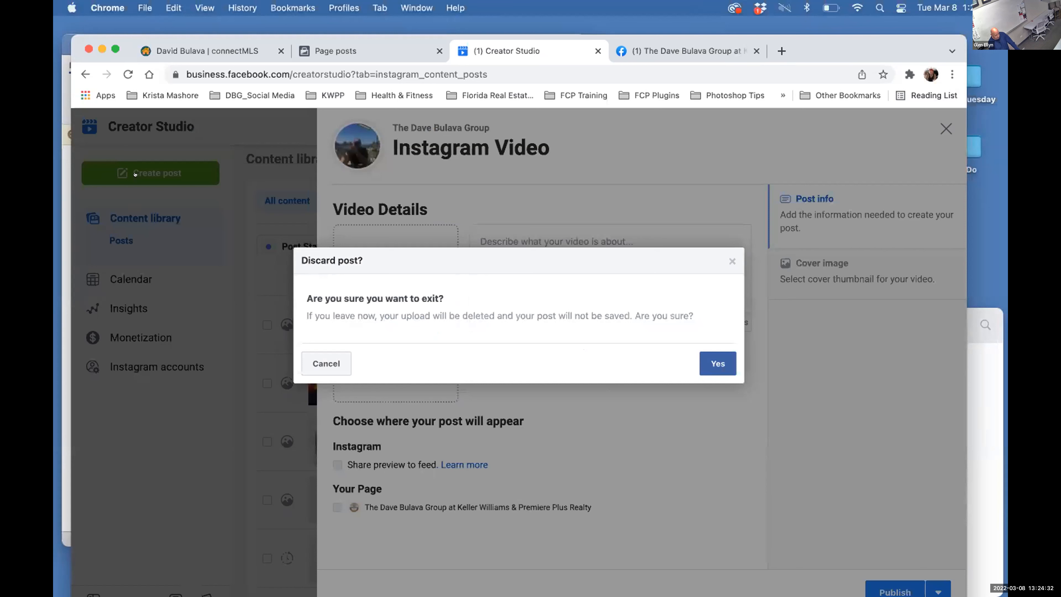
pyautogui.press('Return')
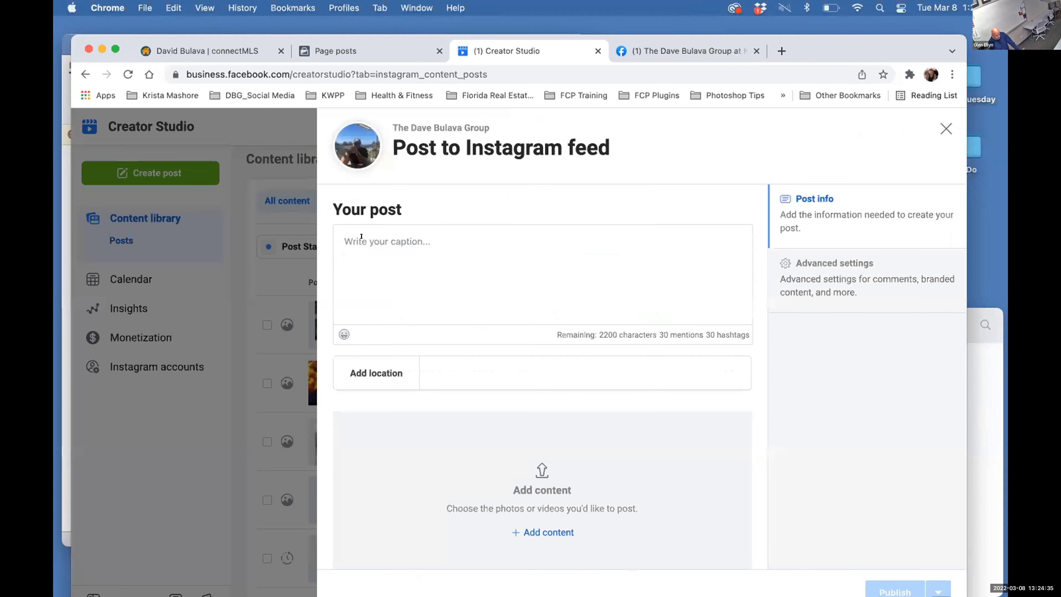
# Paste the copied "Sell First or Buy First???" text with hashtags as the caption of a new Instagram Feed post
pyautogui.click(361, 236)
pyautogui.press('super+v')
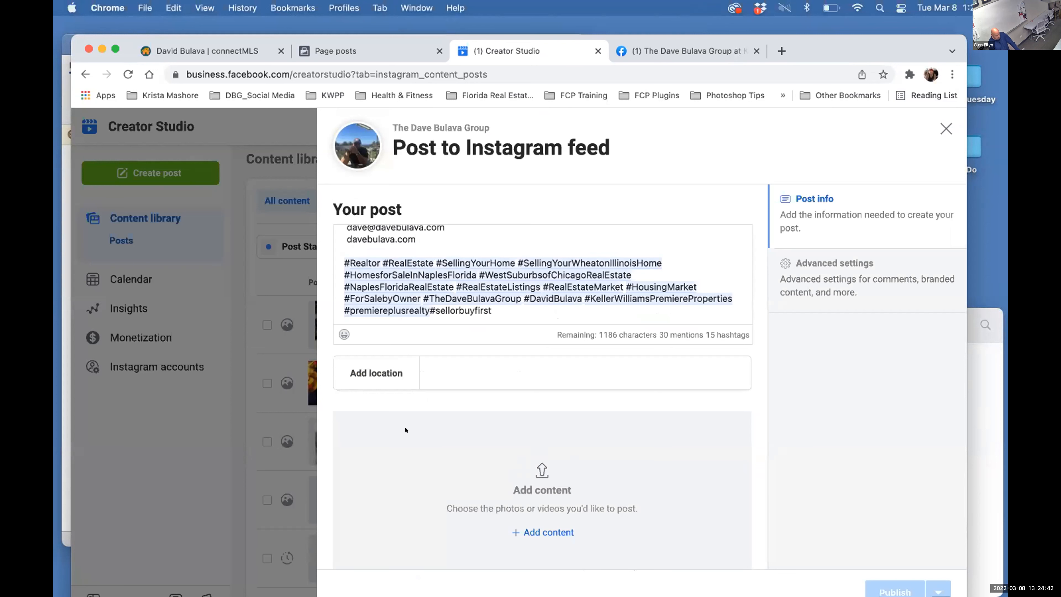
# Bring up the Techo Tuesday folder in Finder beside the Instagram post form and review the caption from its opening to its hashtags
pyautogui.moveTo(77, 587)
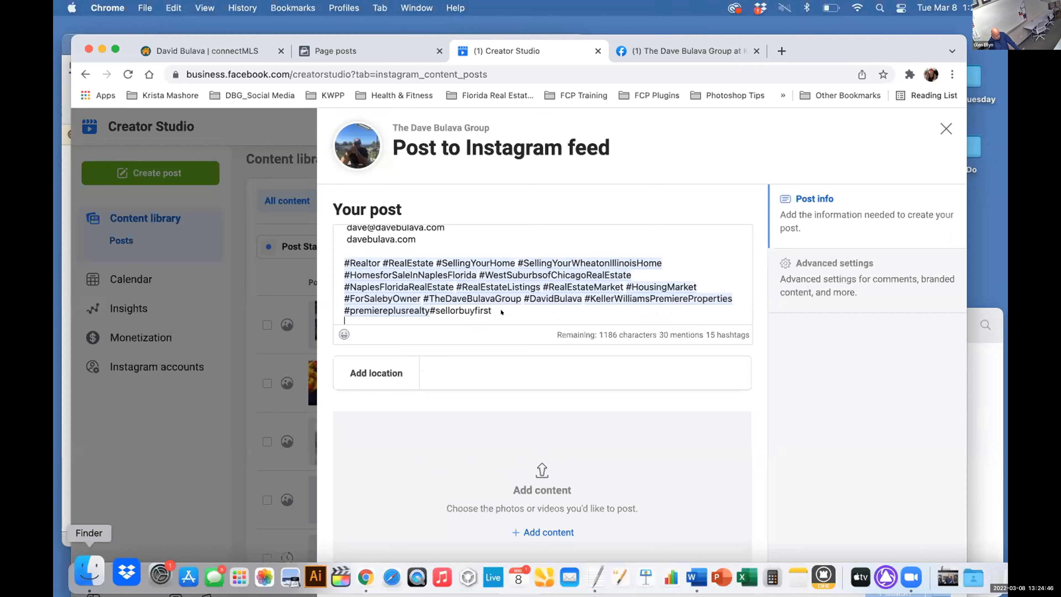
pyautogui.click(89, 576)
pyautogui.moveTo(421, 309); pyautogui.dragTo(83, 328)
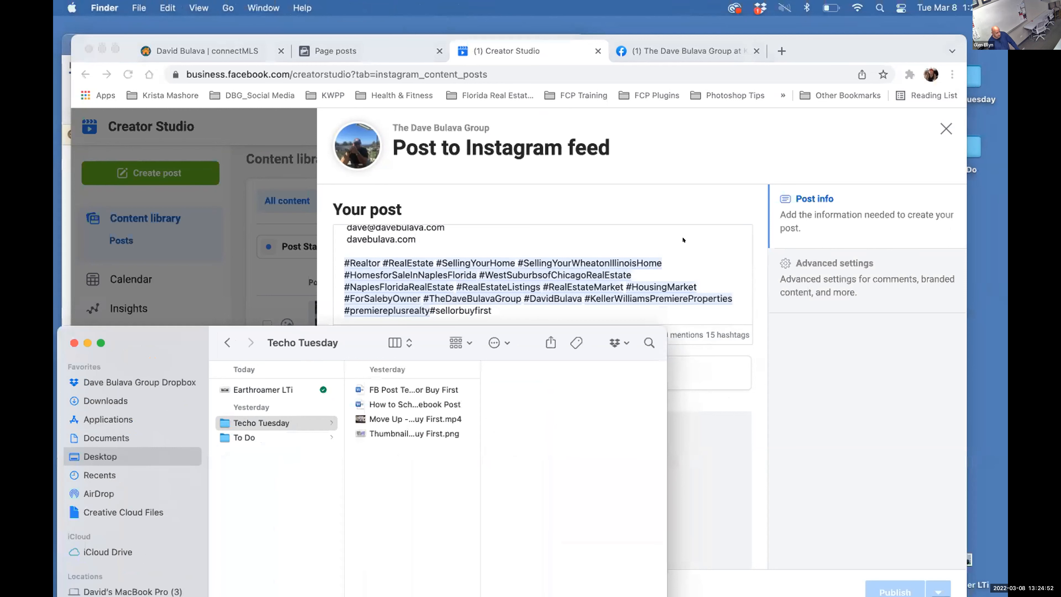
pyautogui.scroll(10, 683, 239)
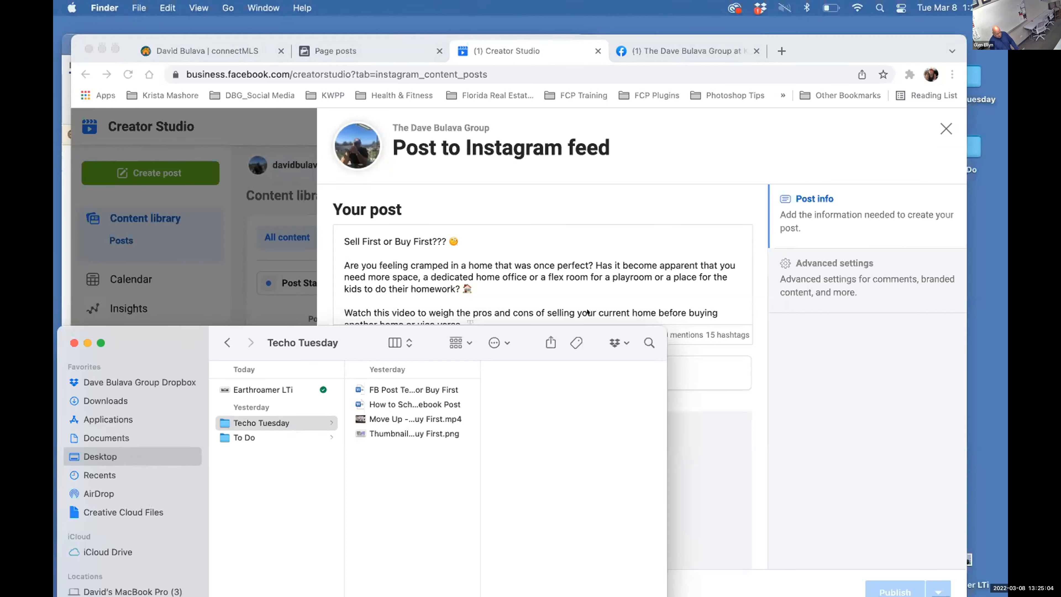
pyautogui.scroll(-10, 595, 310)
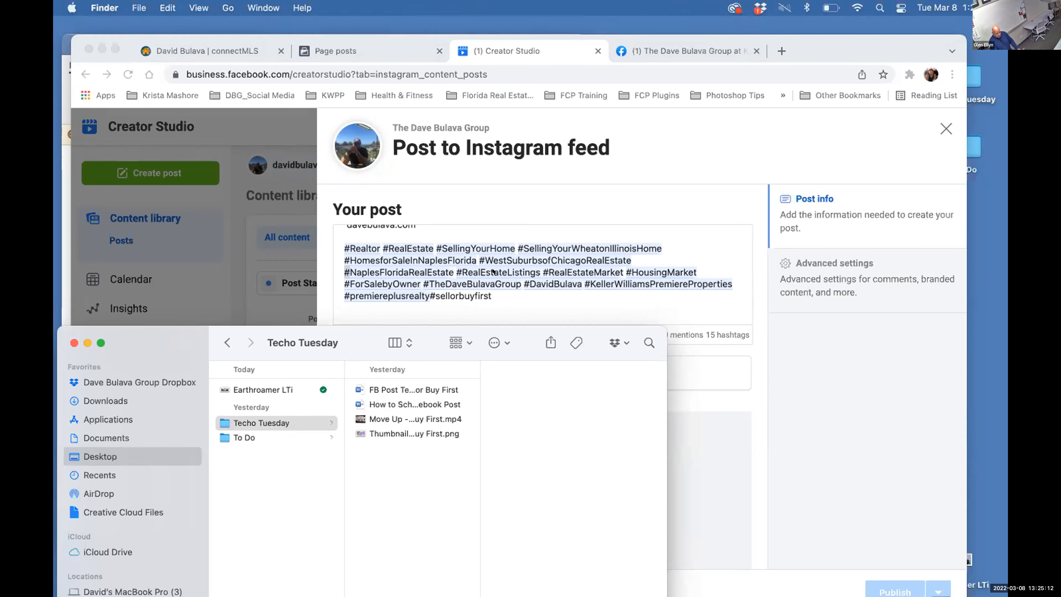
pyautogui.scroll(3, 492, 271)
pyautogui.scroll(3, 492, 271)
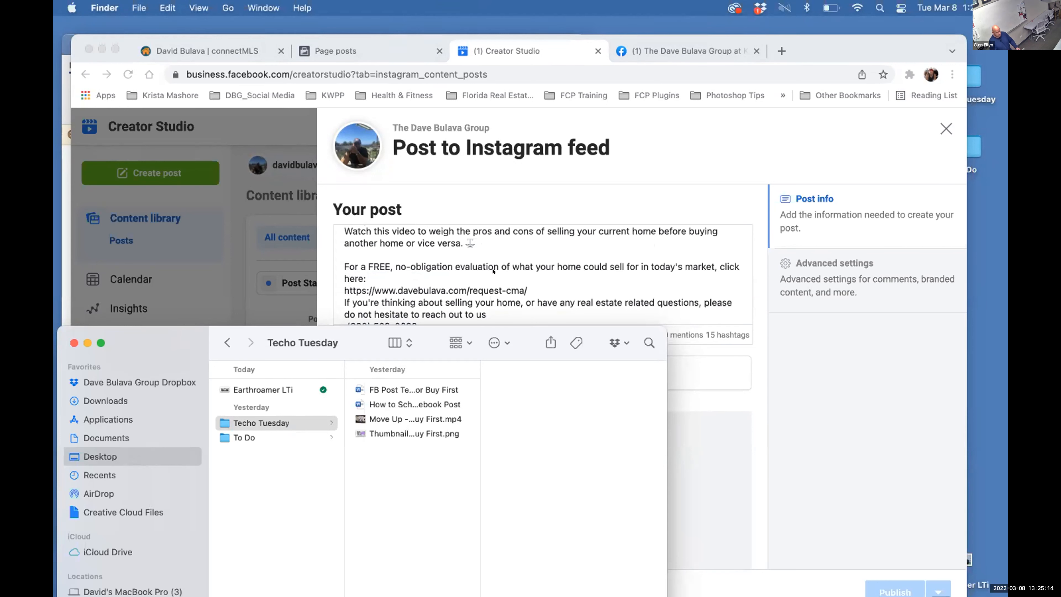
pyautogui.doubleClick(480, 263)
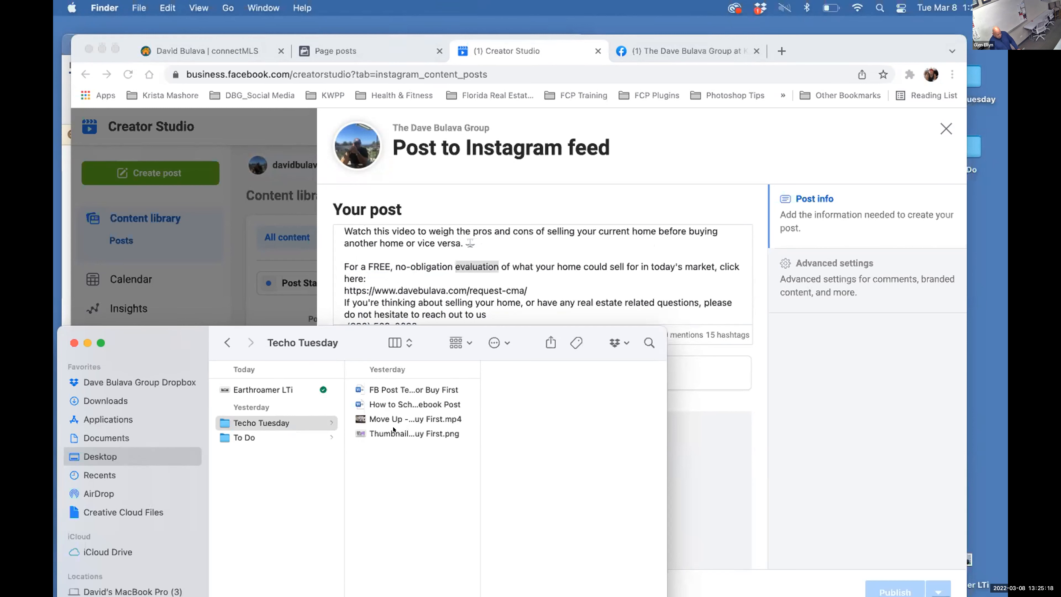
# Try to add "Thumbnail_Sell First or Buy First.png" to the post directly from Finder, and close the image's browser tab
pyautogui.moveTo(394, 430); pyautogui.dragTo(682, 492)
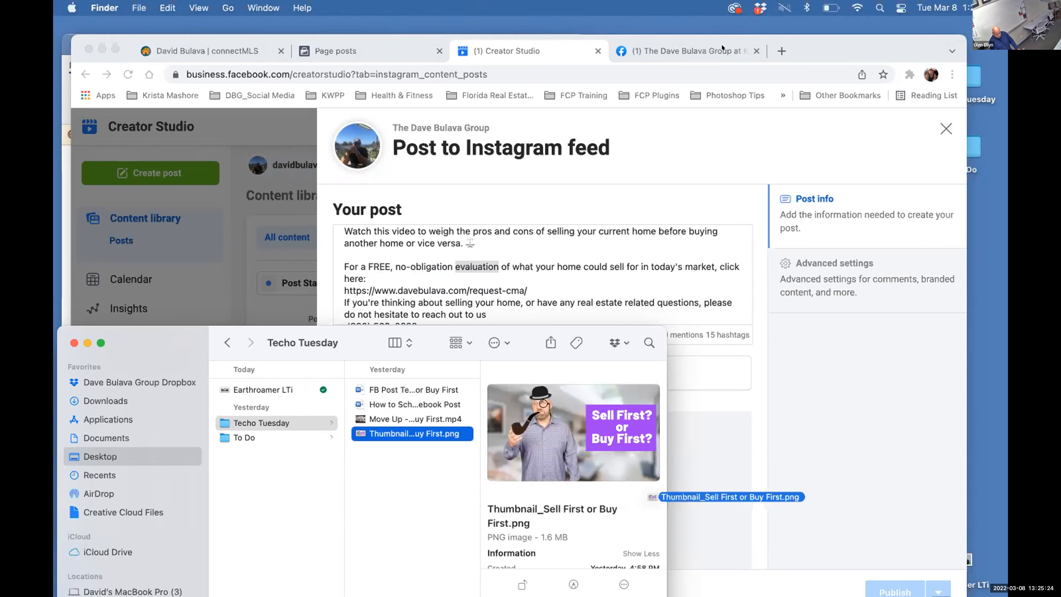
pyautogui.moveTo(721, 47); pyautogui.dragTo(612, 50)
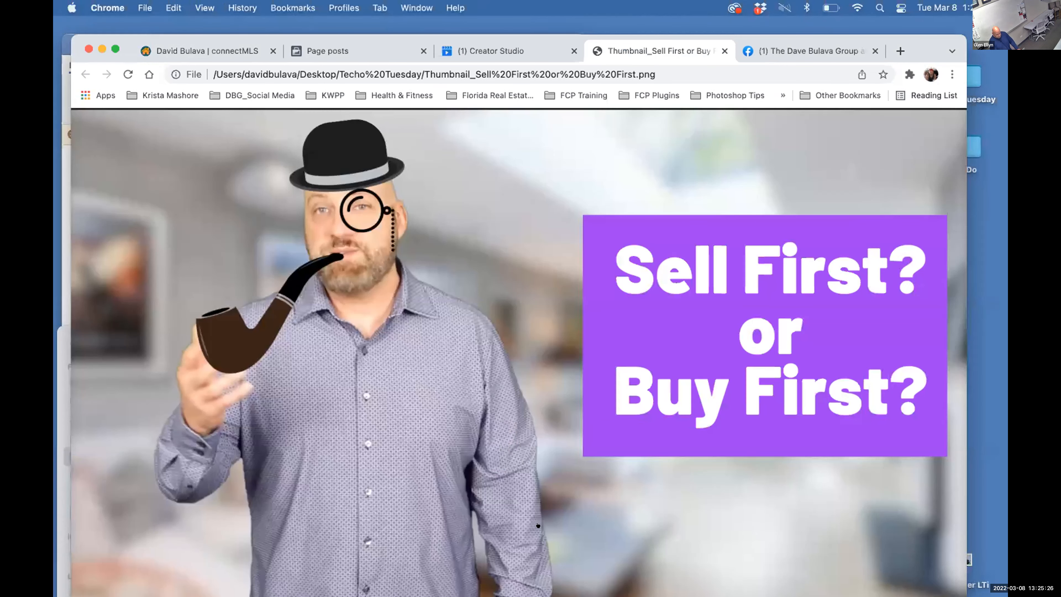
pyautogui.press('super+w')
# Upload "Thumbnail_Sell First or Buy First.png" from the Techo Tuesday folder as the Instagram post's image
pyautogui.click(539, 532)
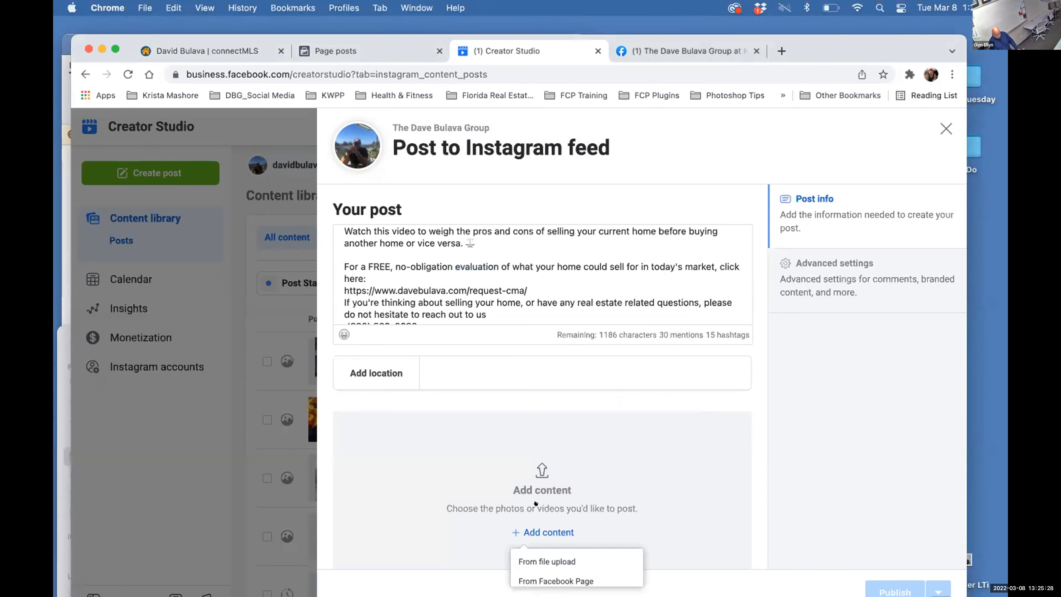
pyautogui.click(535, 560)
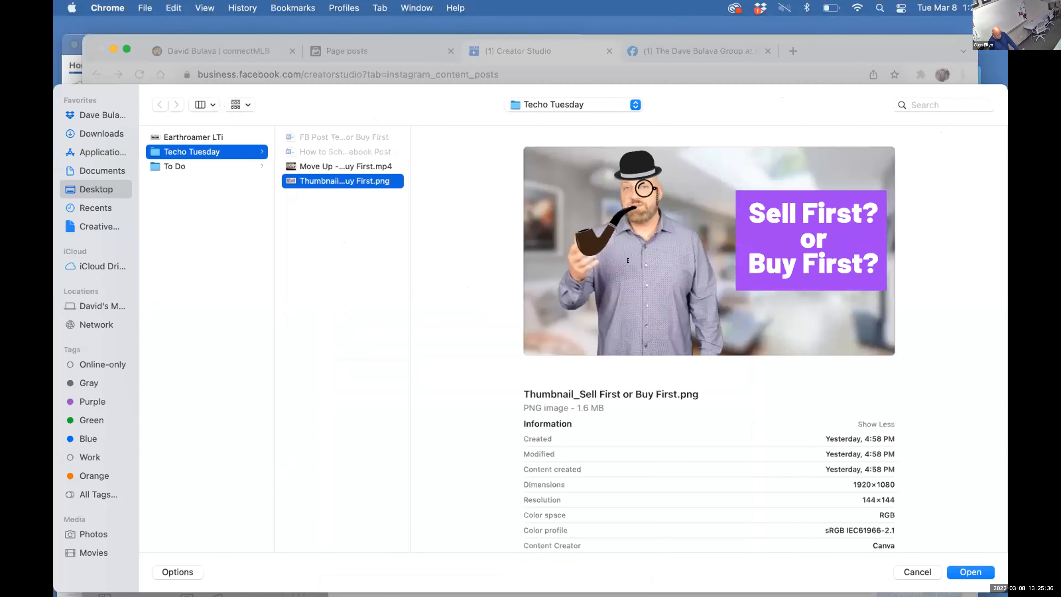
pyautogui.press('Return')
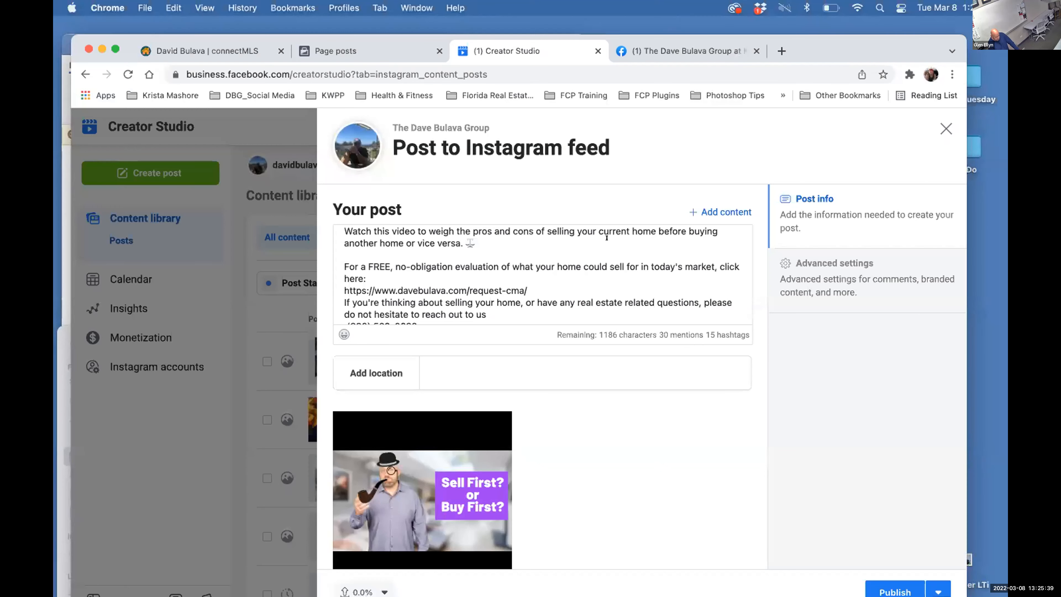
pyautogui.doubleClick(609, 303)
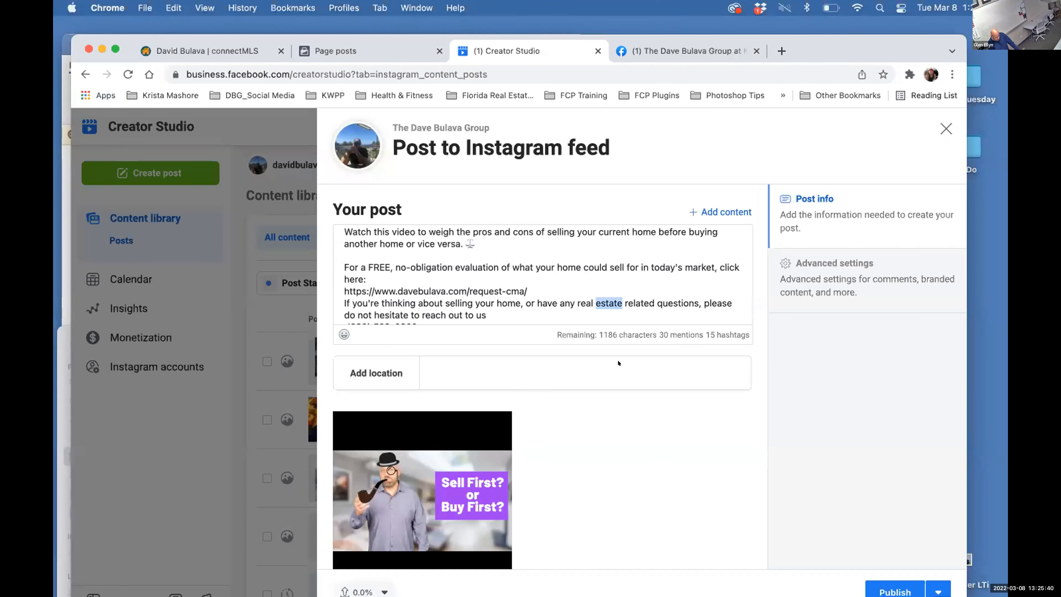
# Look over the post preview, include the linked Facebook page in the post, and publish it right away
pyautogui.scroll(-3, 681, 449)
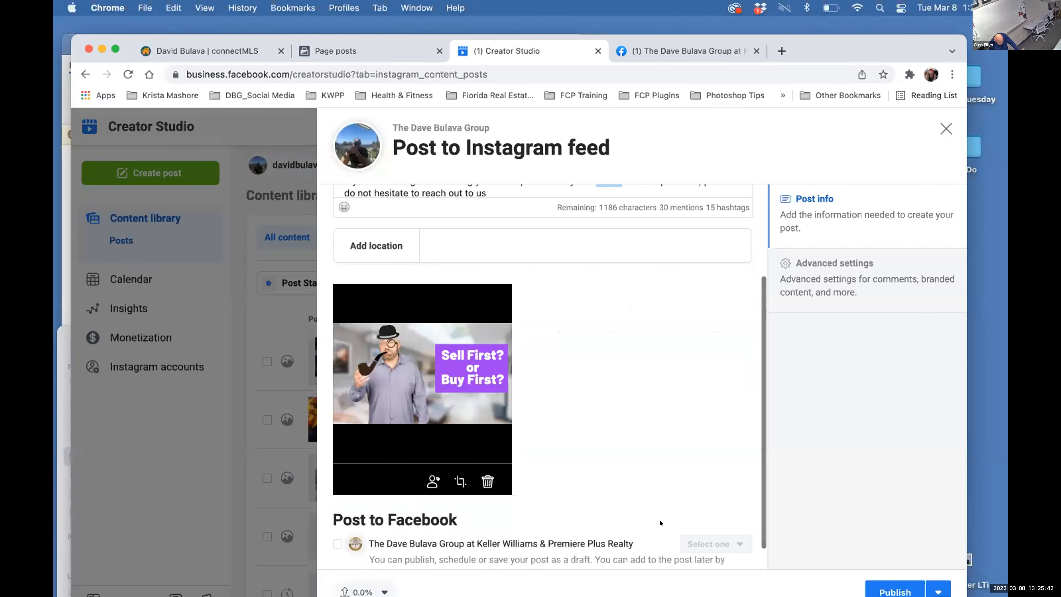
pyautogui.scroll(-1, 677, 460)
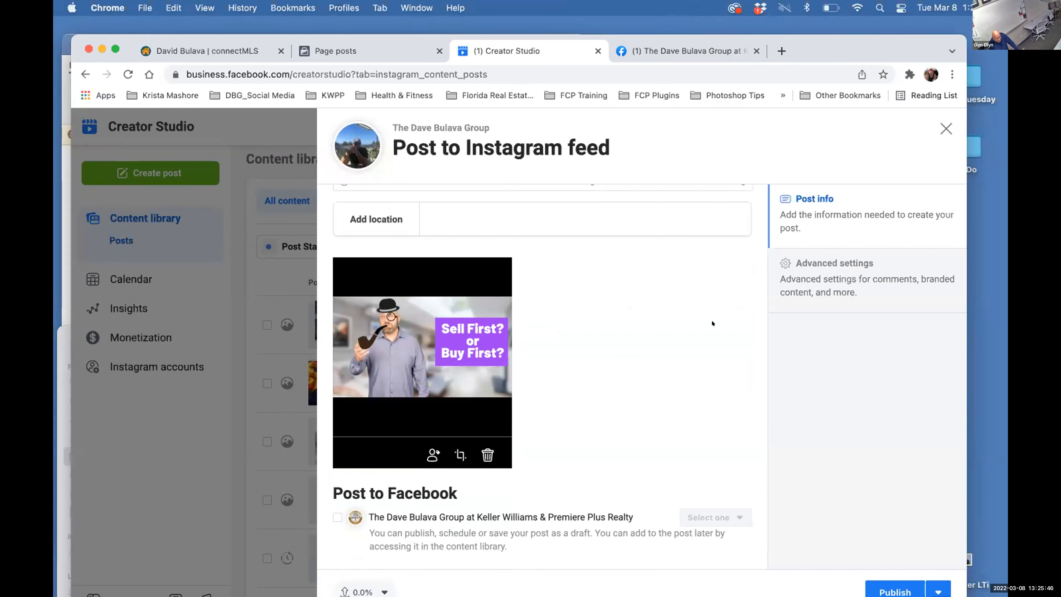
pyautogui.rightClick(565, 300)
pyautogui.click(565, 300)
pyautogui.scroll(1, 565, 300)
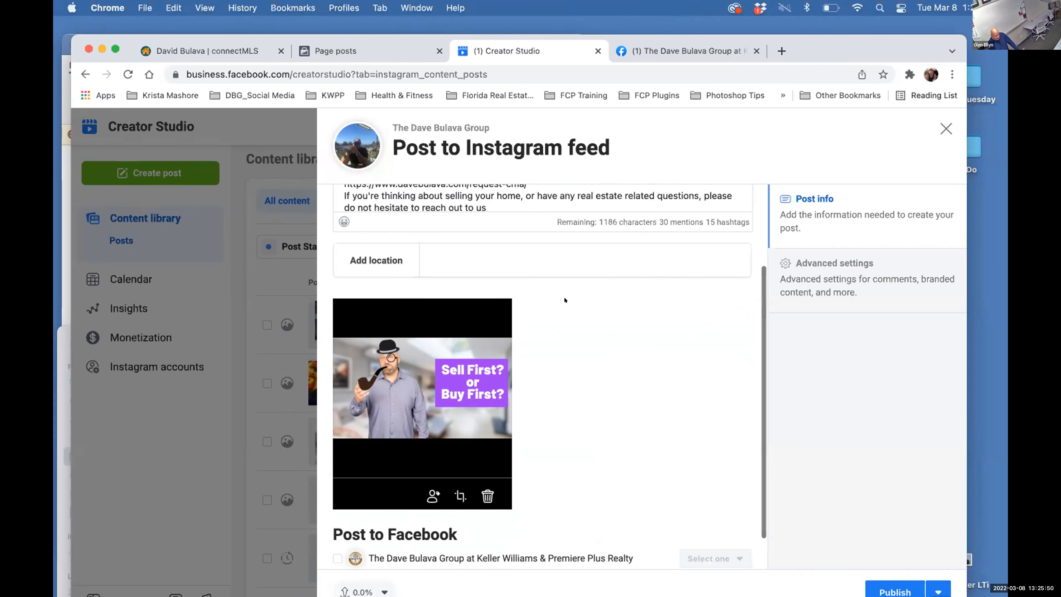
pyautogui.scroll(3, 565, 300)
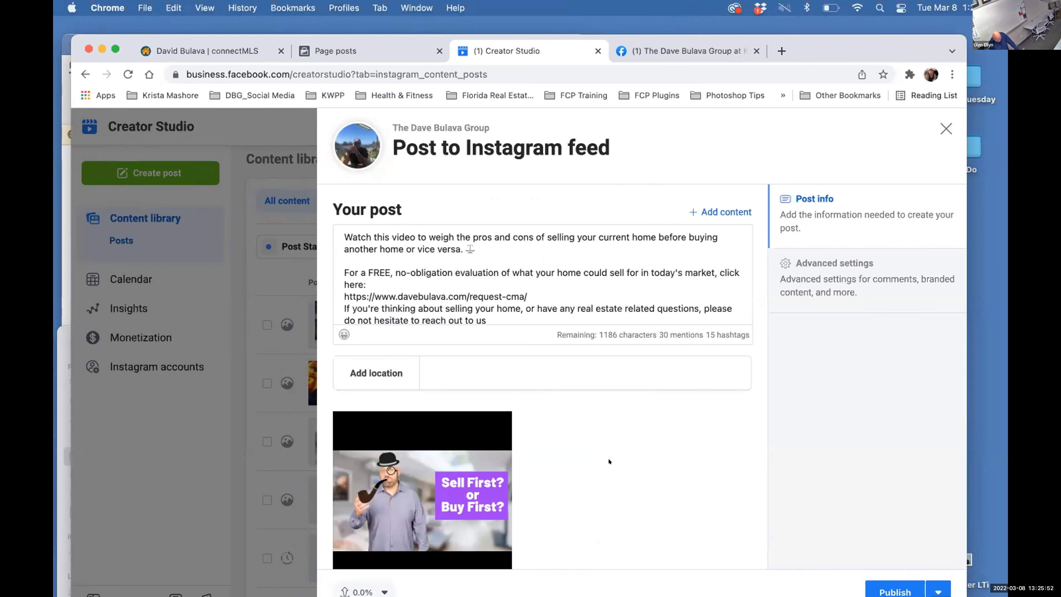
pyautogui.scroll(-4, 608, 458)
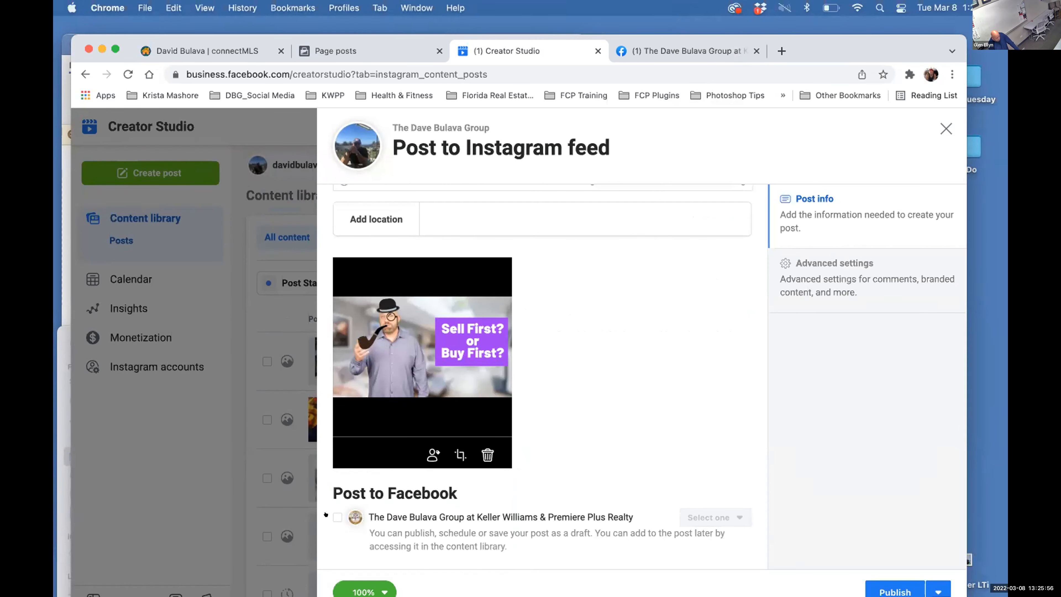
pyautogui.click(337, 517)
pyautogui.click(885, 582)
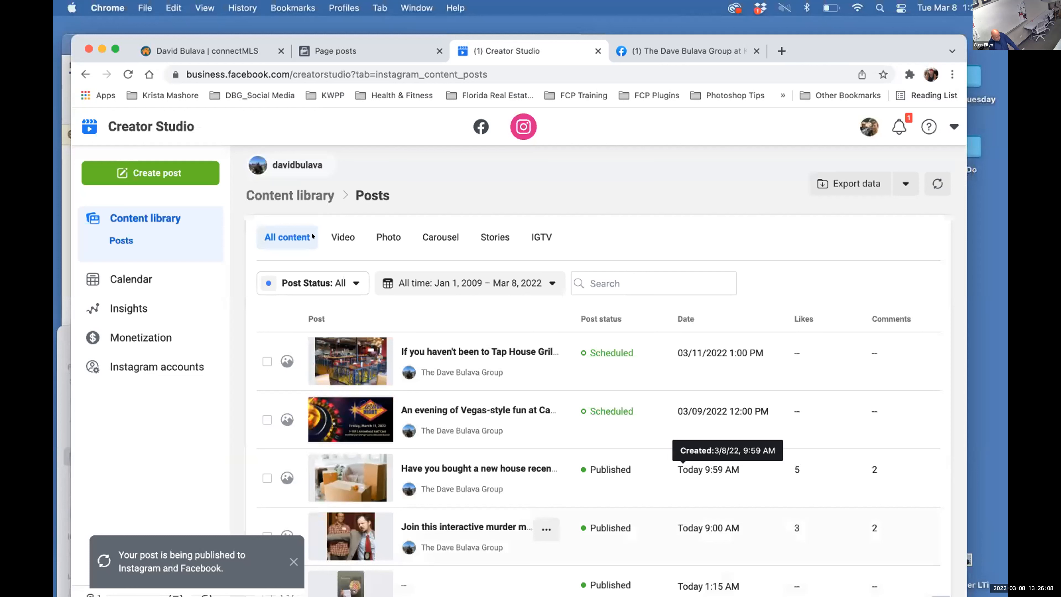
# View the details of the scheduled Tap House Grills photo post and close them
pyautogui.moveTo(278, 237); pyautogui.dragTo(356, 239)
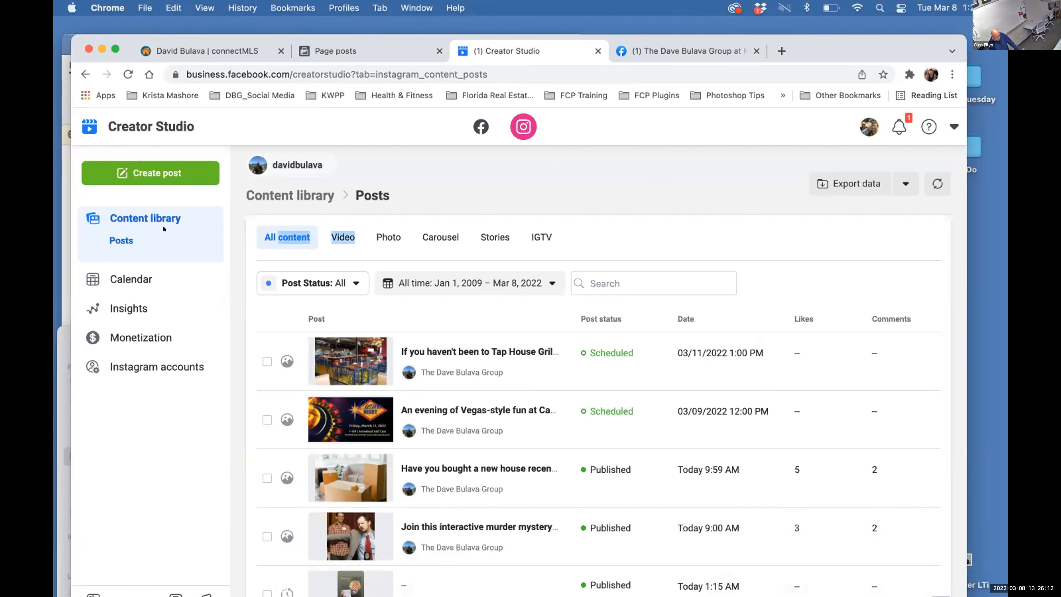
pyautogui.click(182, 180)
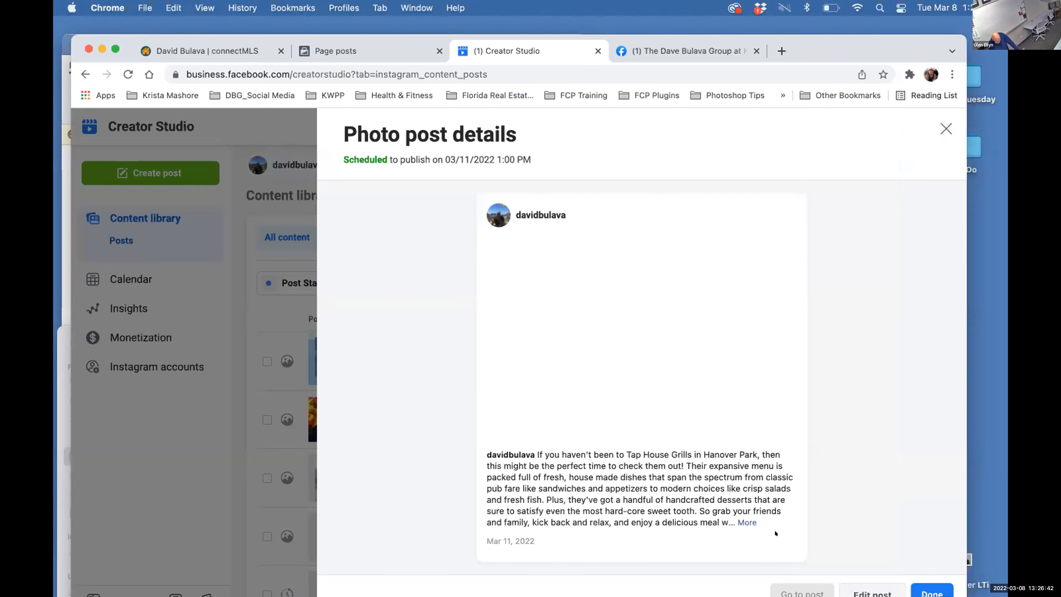
pyautogui.scroll(-1, 874, 557)
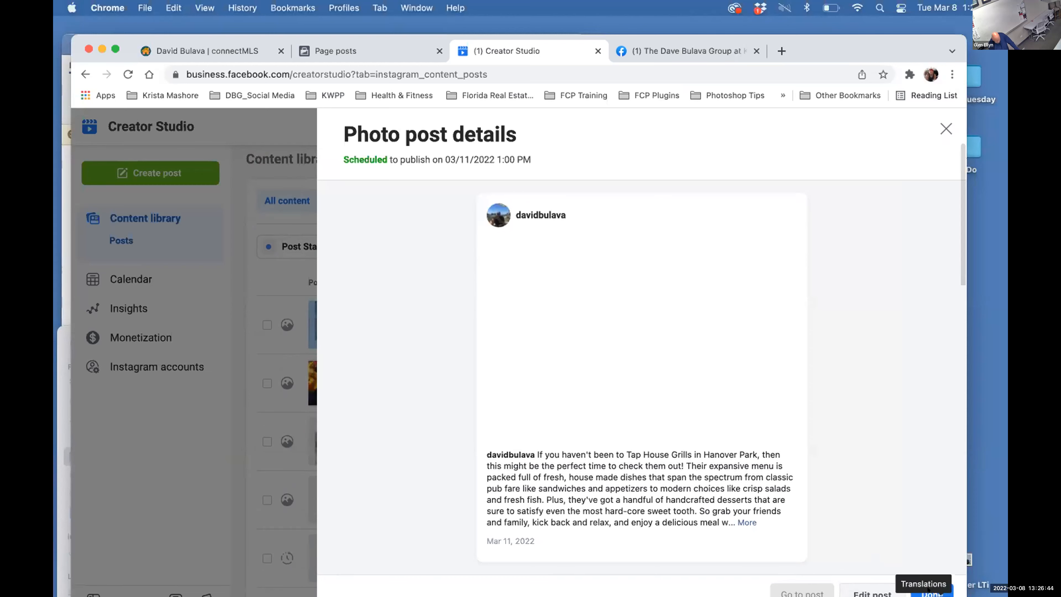
pyautogui.moveTo(952, 577)
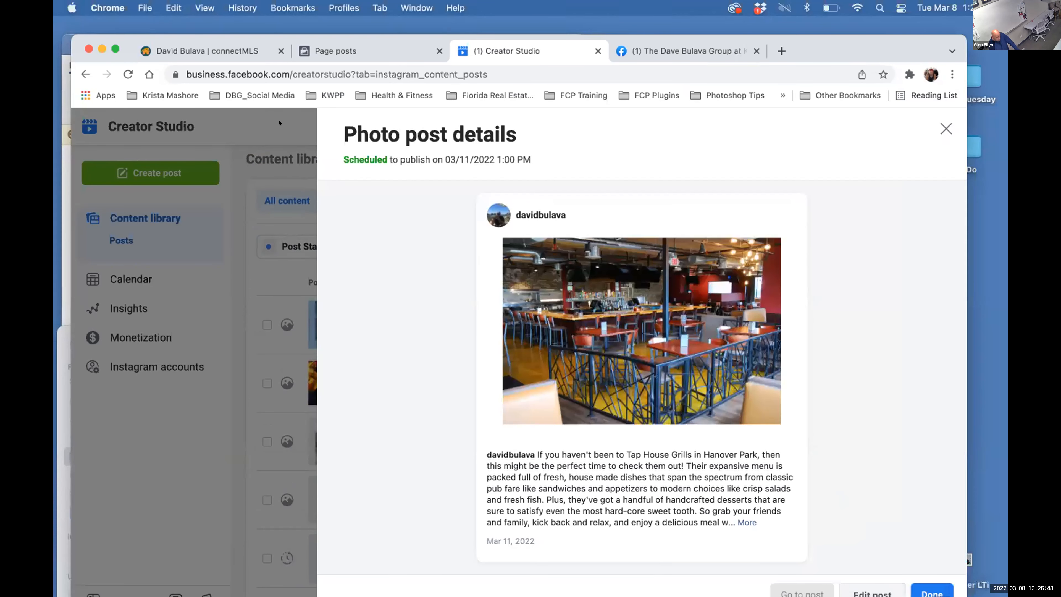
pyautogui.click(184, 272)
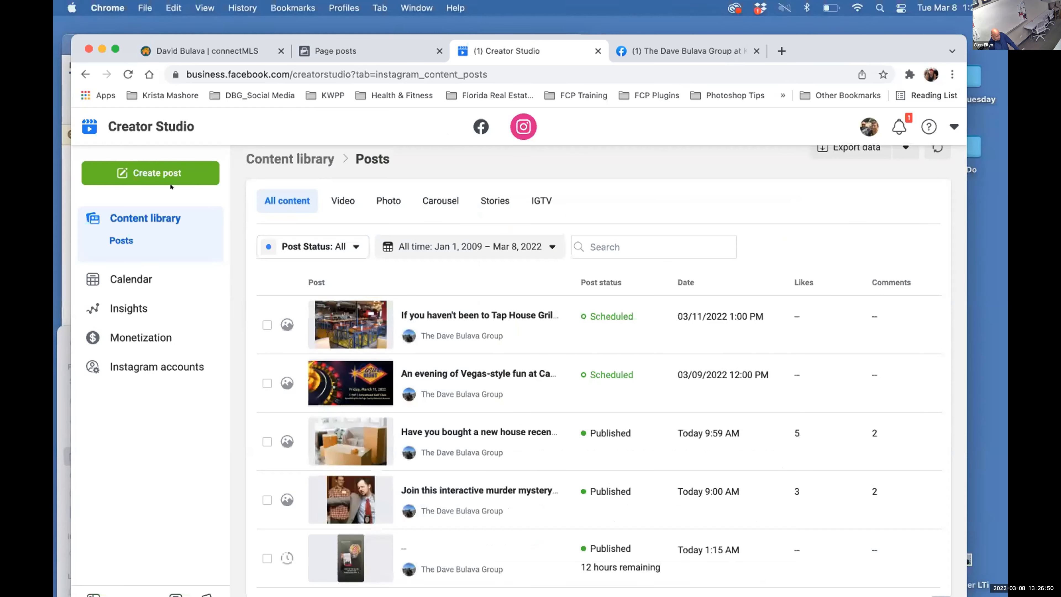
# Create another Instagram Feed post with the copied "Sell First or Buy First???" caption and the uploaded Sell First or Buy First thumbnail
pyautogui.click(163, 173)
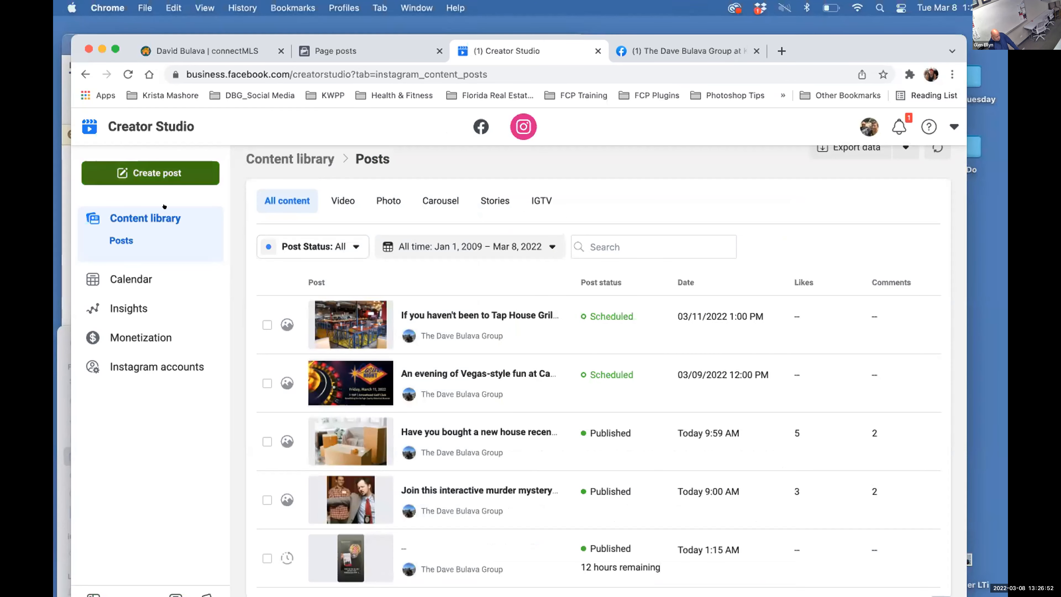
pyautogui.click(189, 211)
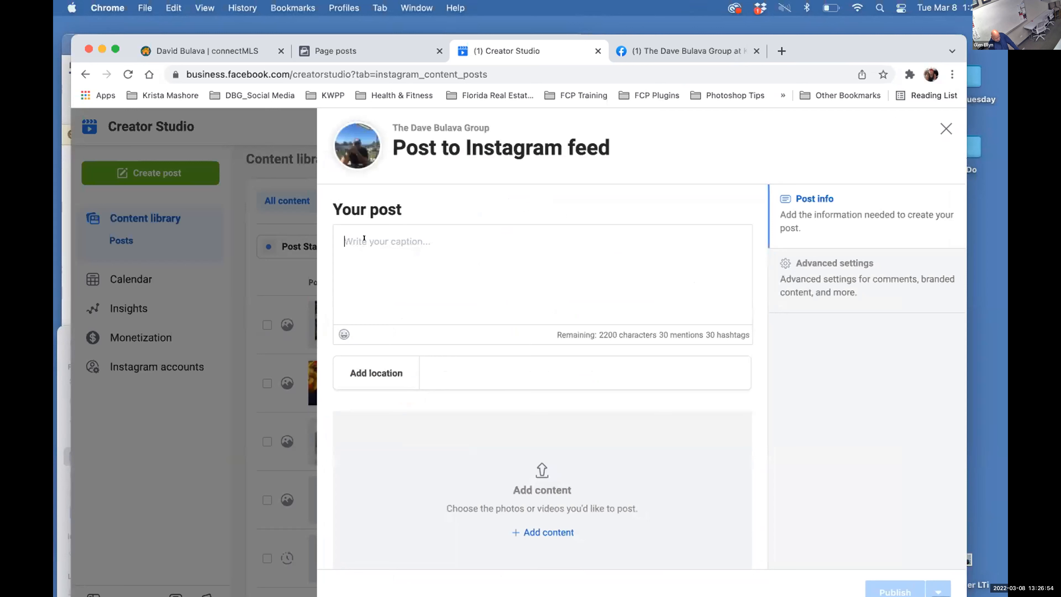
pyautogui.press('super+v')
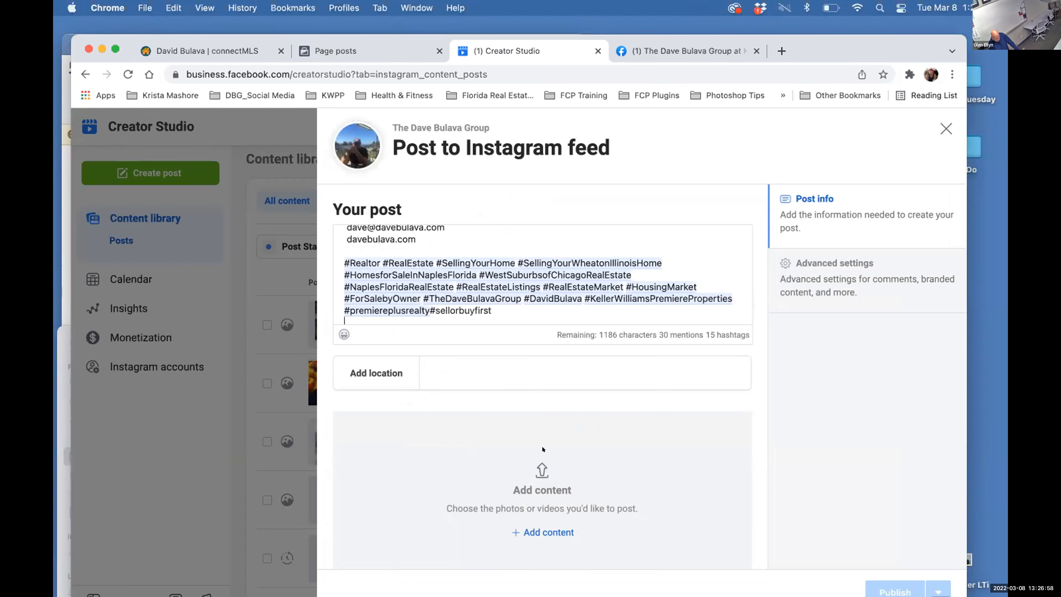
pyautogui.click(539, 532)
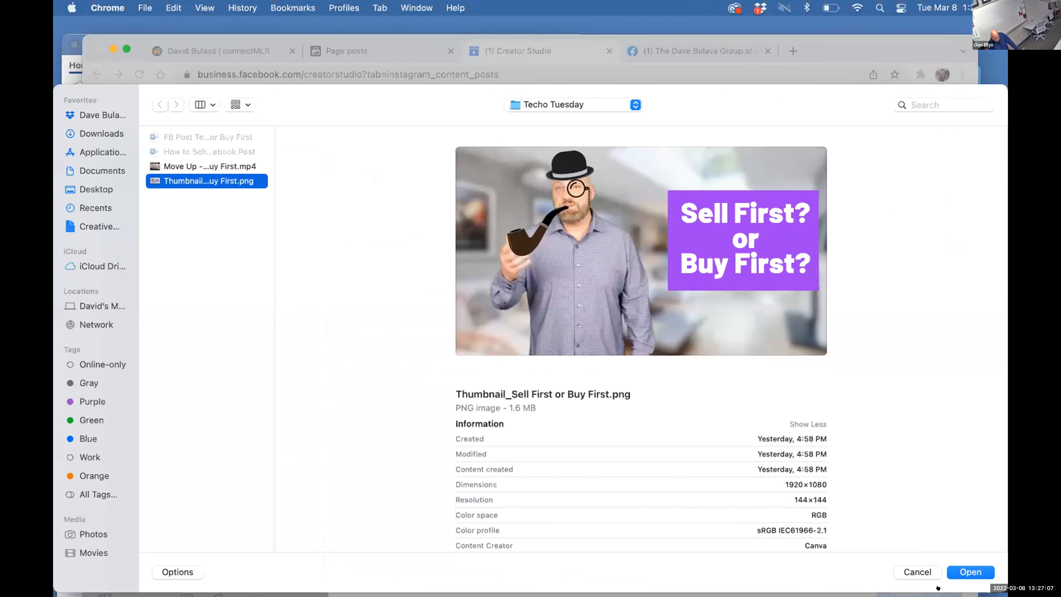
# Schedule the new Instagram post for March 9, 2022 at 9:26 AM
pyautogui.click(938, 588)
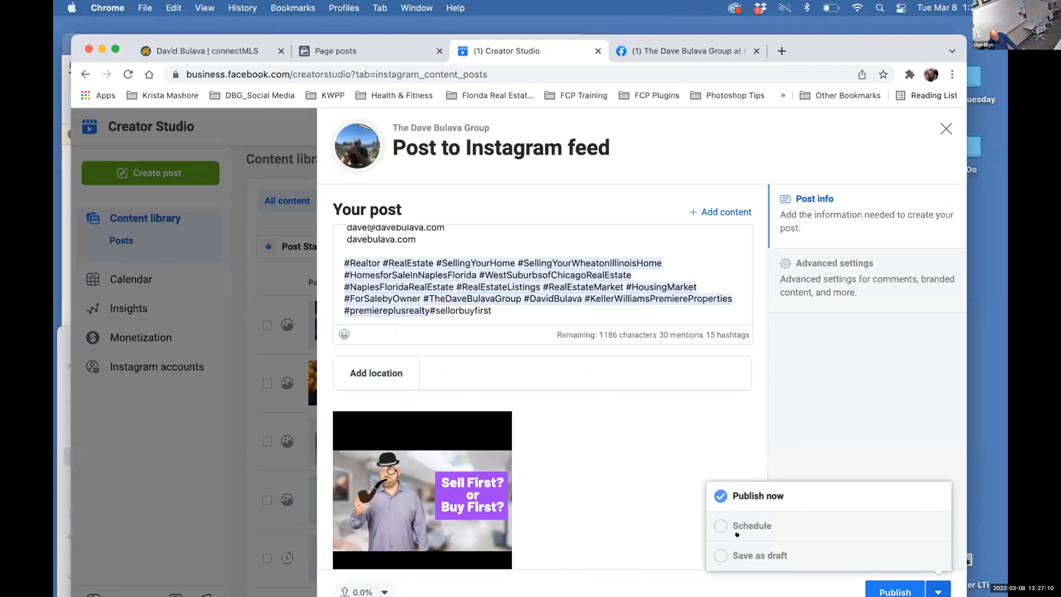
pyautogui.click(716, 525)
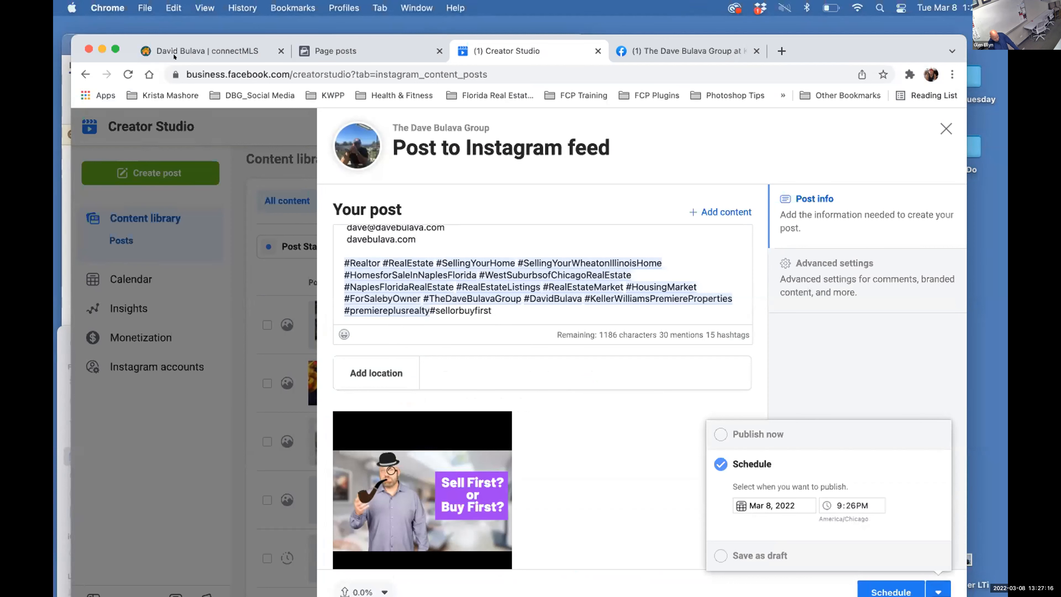
pyautogui.click(737, 504)
pyautogui.click(812, 406)
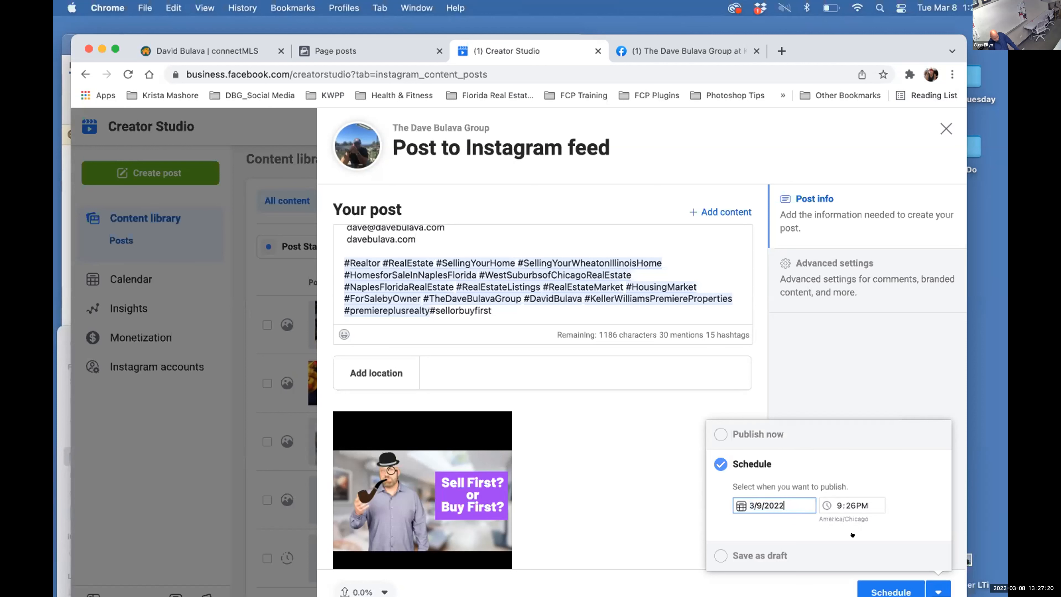
pyautogui.click(852, 504)
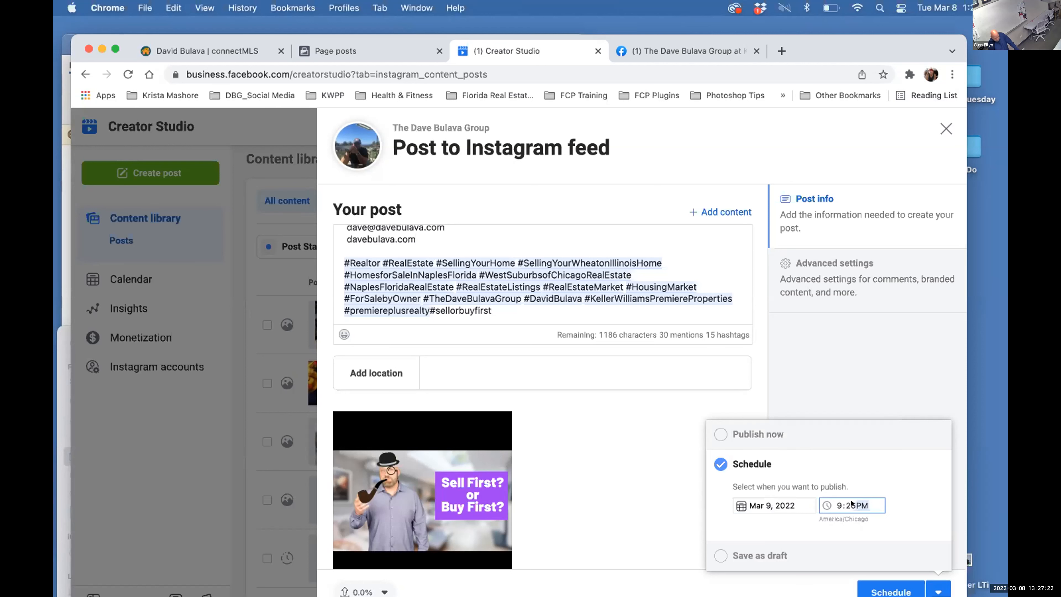
pyautogui.write('a')
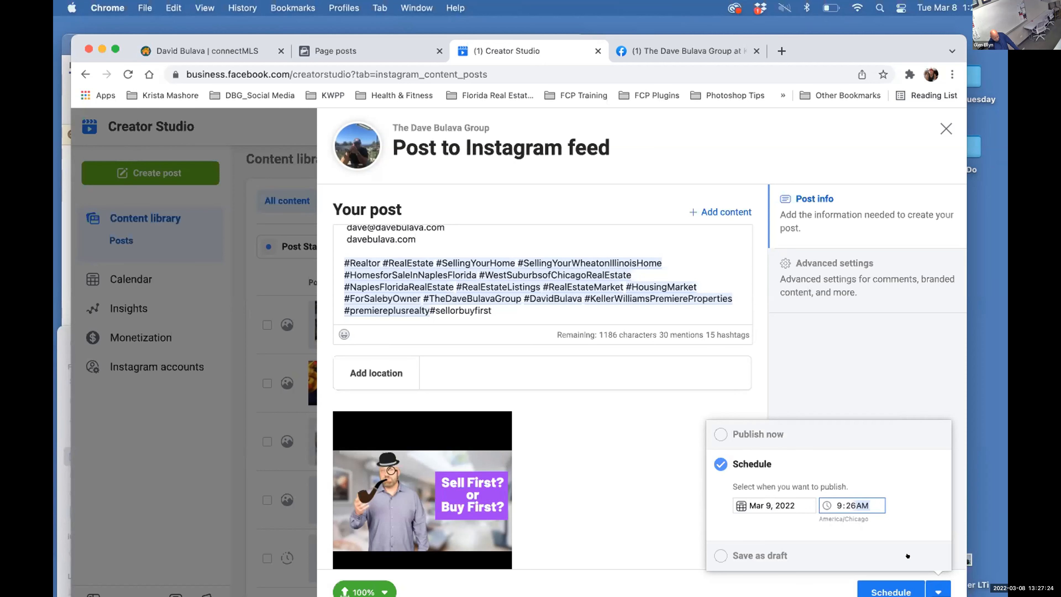
pyautogui.click(895, 586)
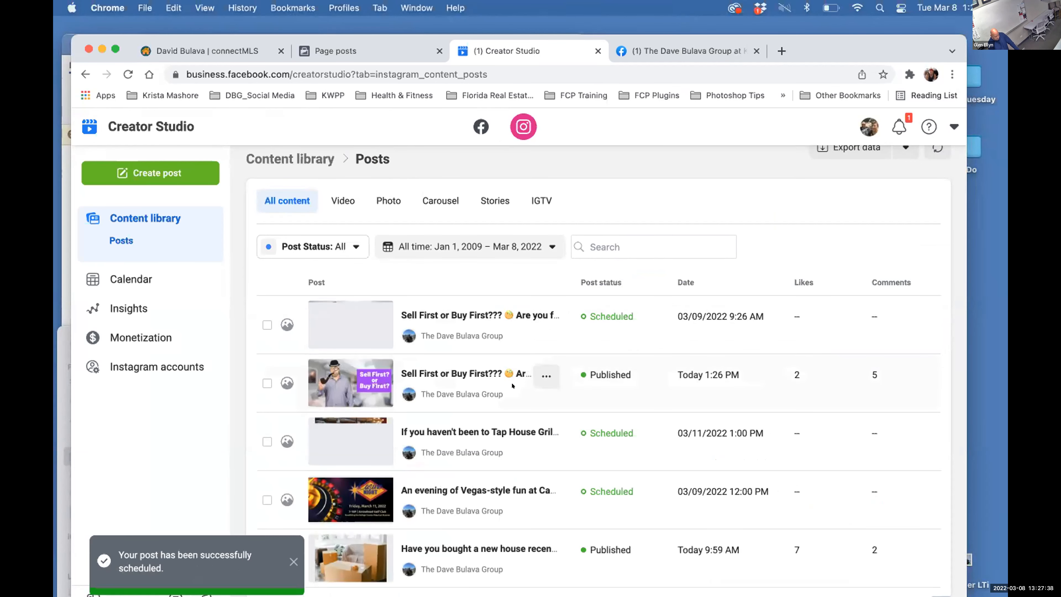
# Delete the published "Sell First or Buy First???" Instagram post from the content library
pyautogui.click(266, 382)
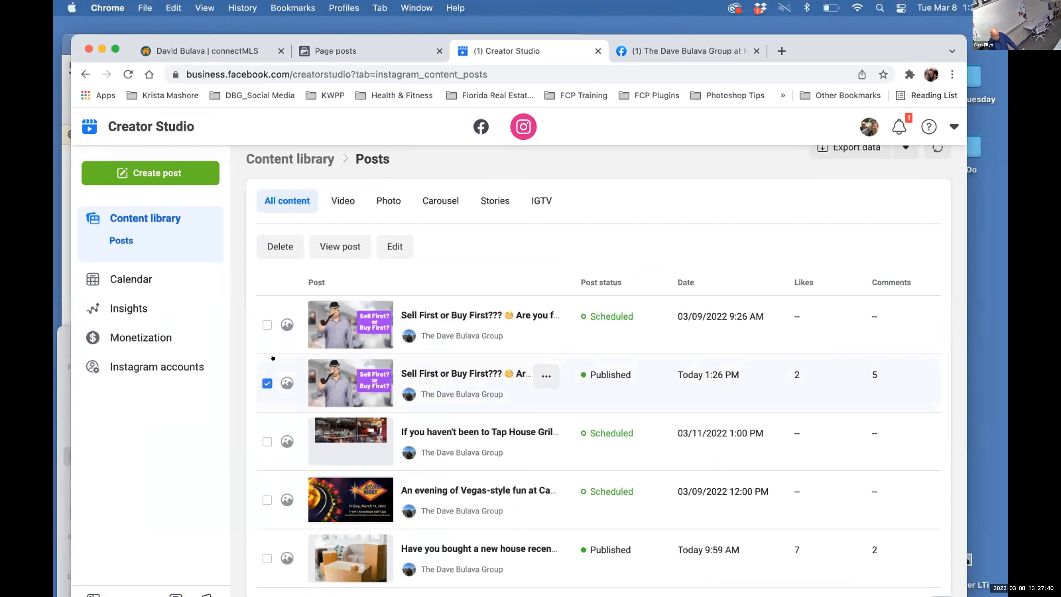
pyautogui.click(281, 247)
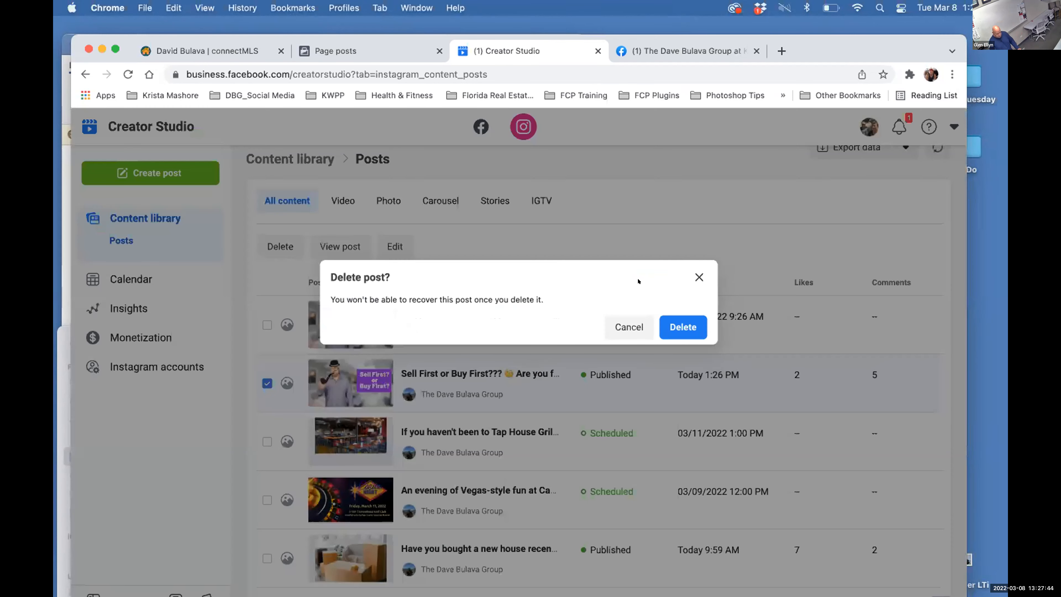
pyautogui.click(682, 327)
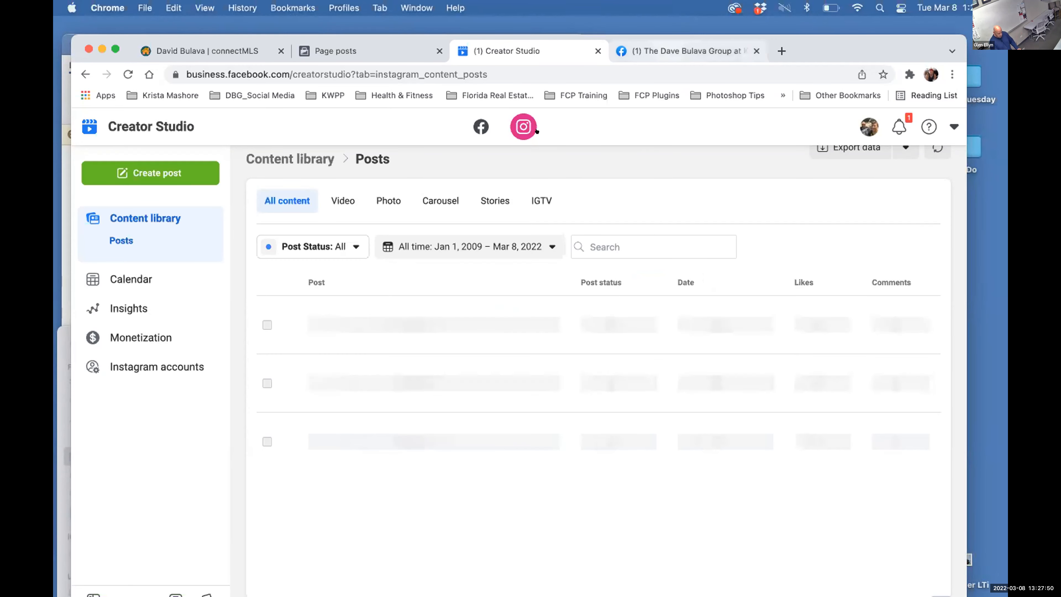
# Reload the Dave Bulava Group Facebook page, look through its management options, and open Publishing tools
pyautogui.click(669, 52)
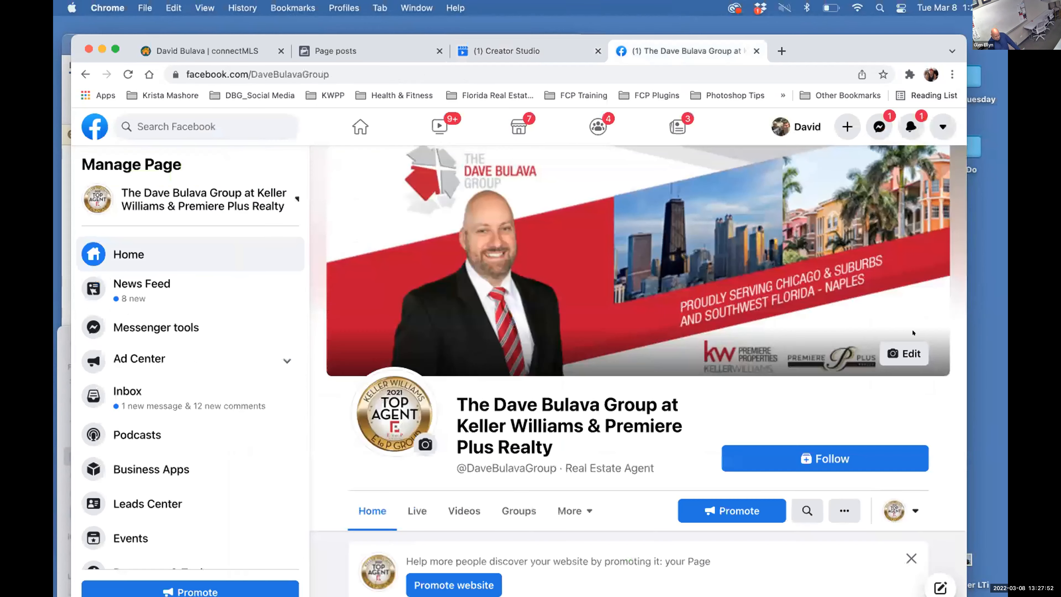
pyautogui.press('super+r')
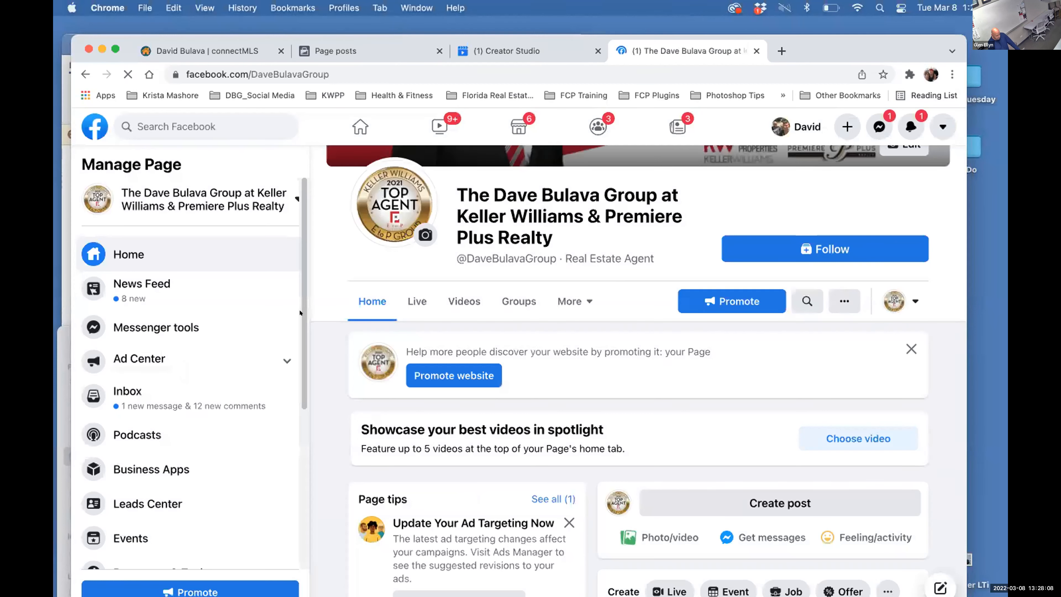
pyautogui.scroll(-3, 283, 453)
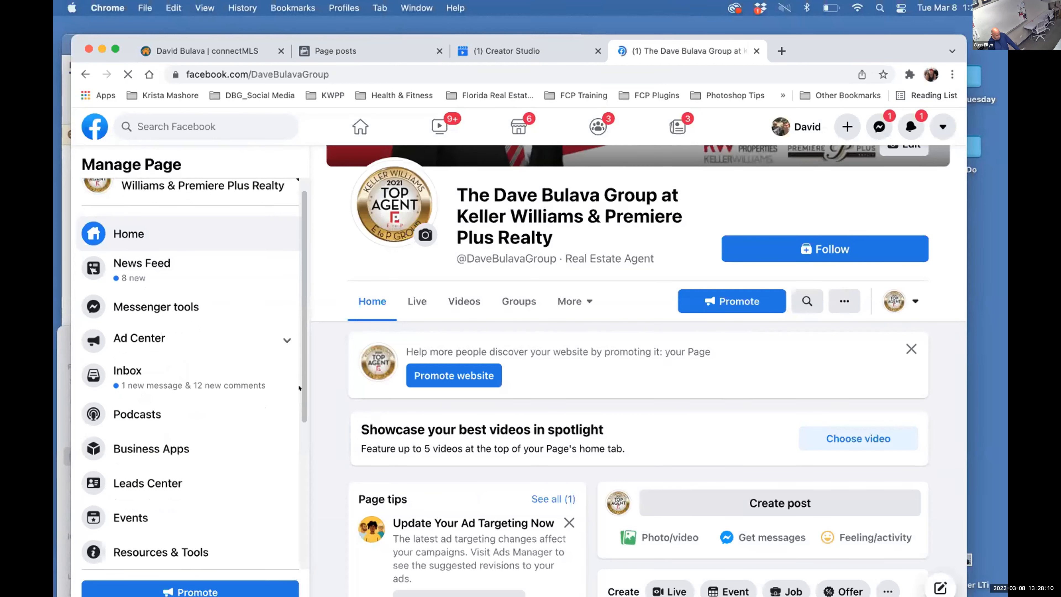
pyautogui.scroll(-3, 283, 461)
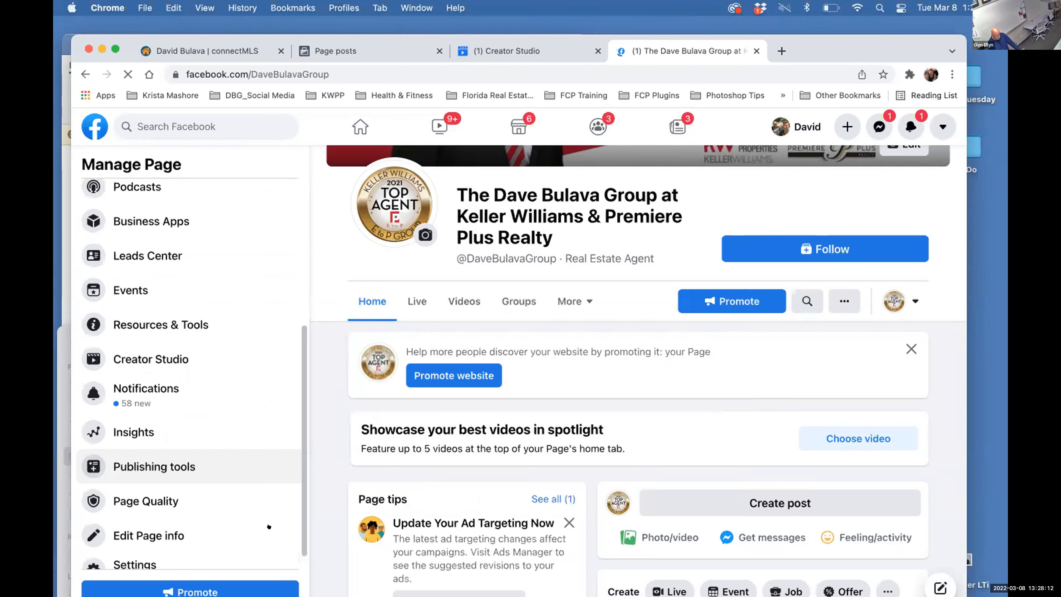
pyautogui.scroll(1, 271, 516)
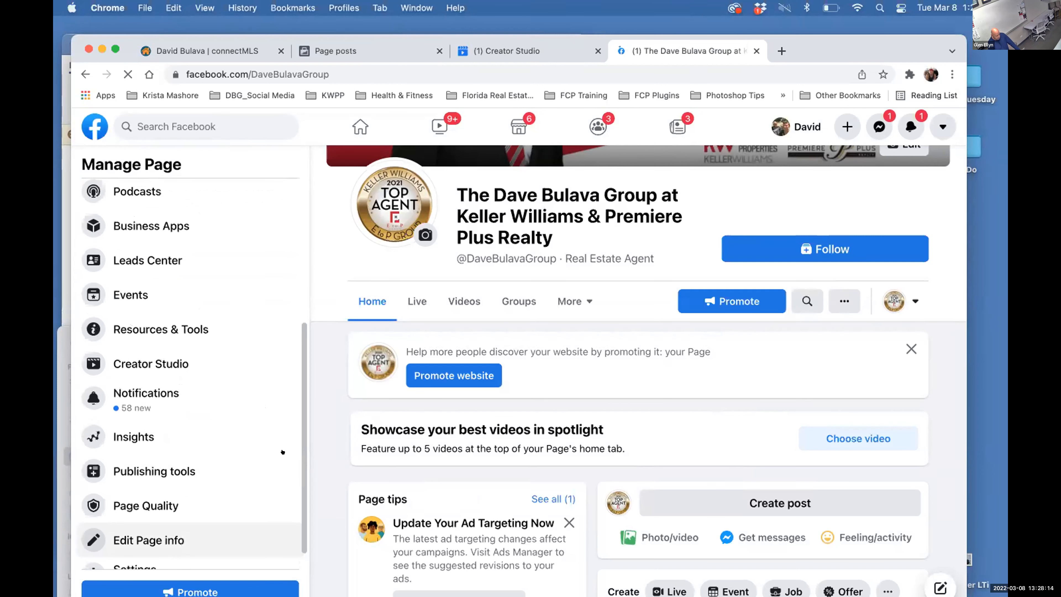
pyautogui.scroll(-1, 198, 442)
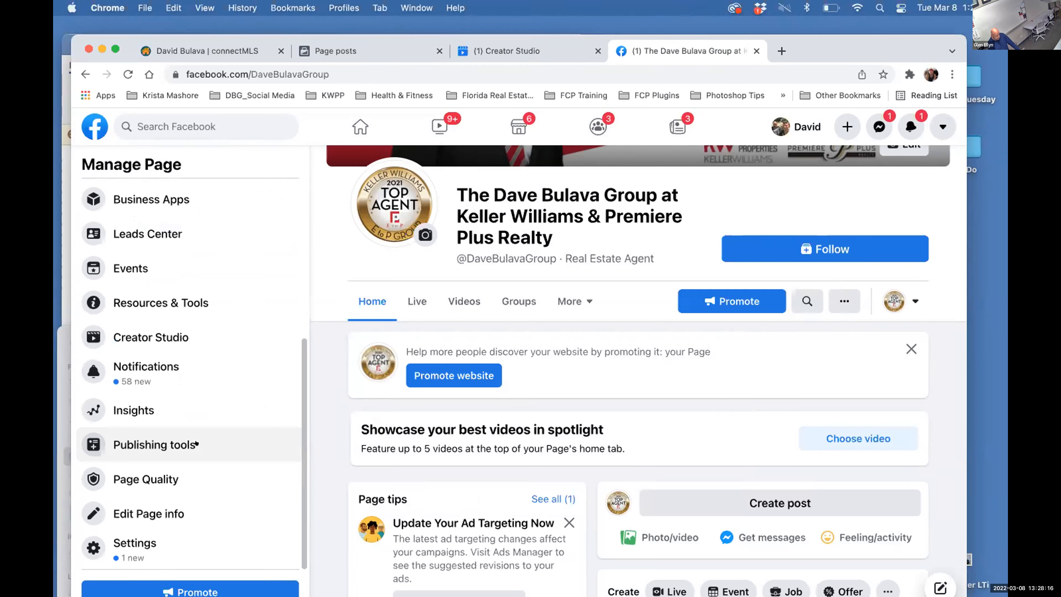
pyautogui.click(197, 444)
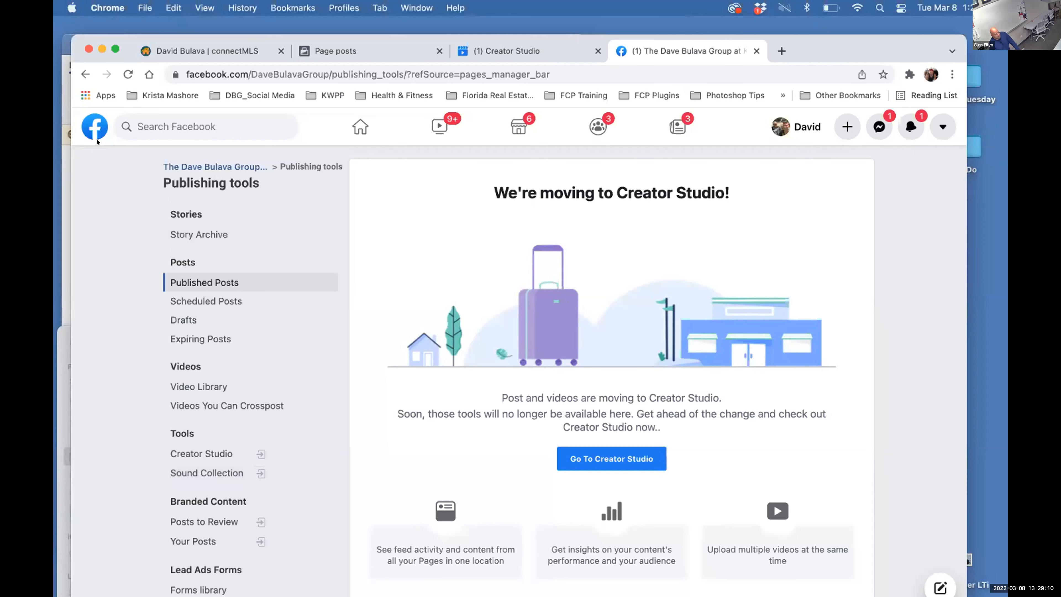
# Return to the Dave Bulava Group business page by way of the personal profile and dismiss the interaction notice
pyautogui.click(89, 125)
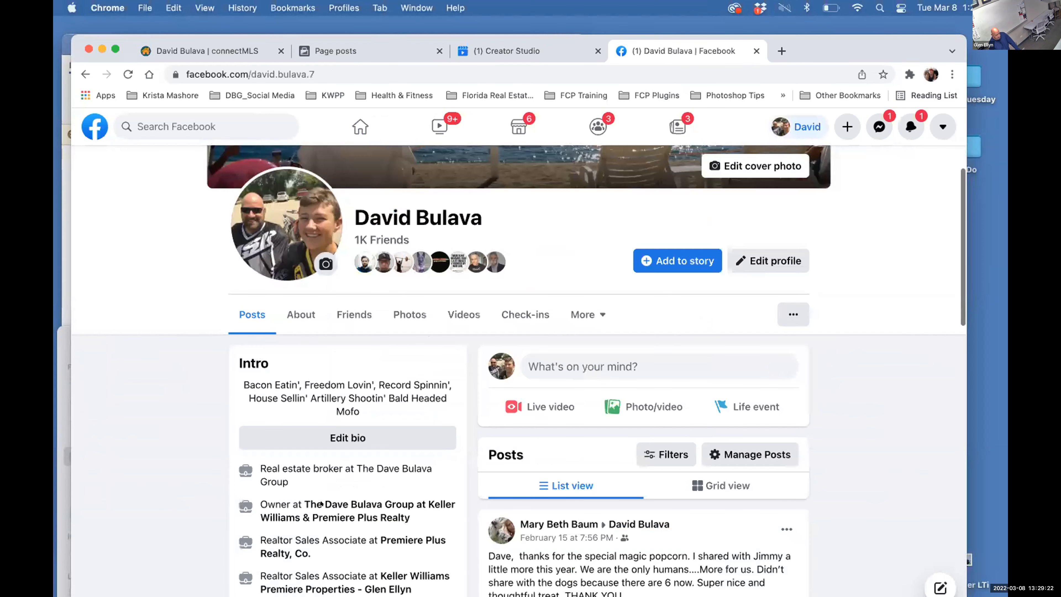
pyautogui.click(322, 504)
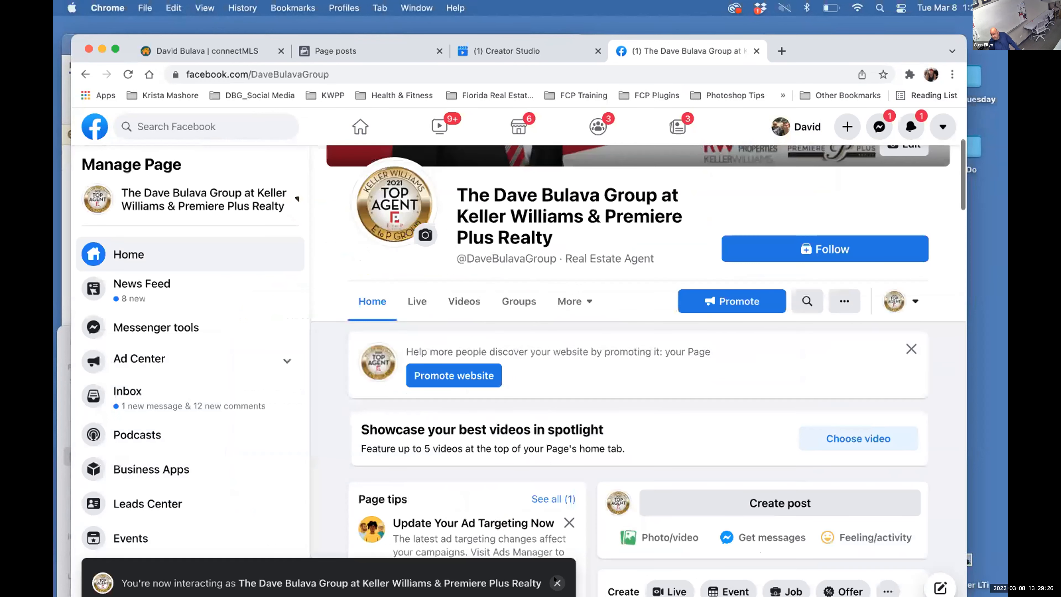
pyautogui.click(557, 582)
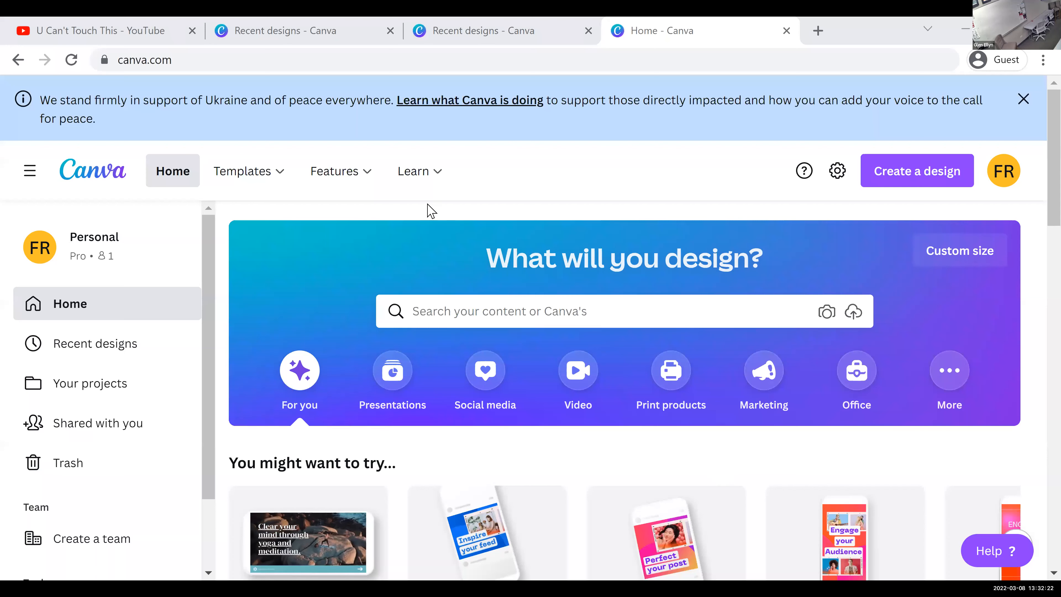
# Switch to Canva and sign out of the current account
pyautogui.moveTo(422, 178)
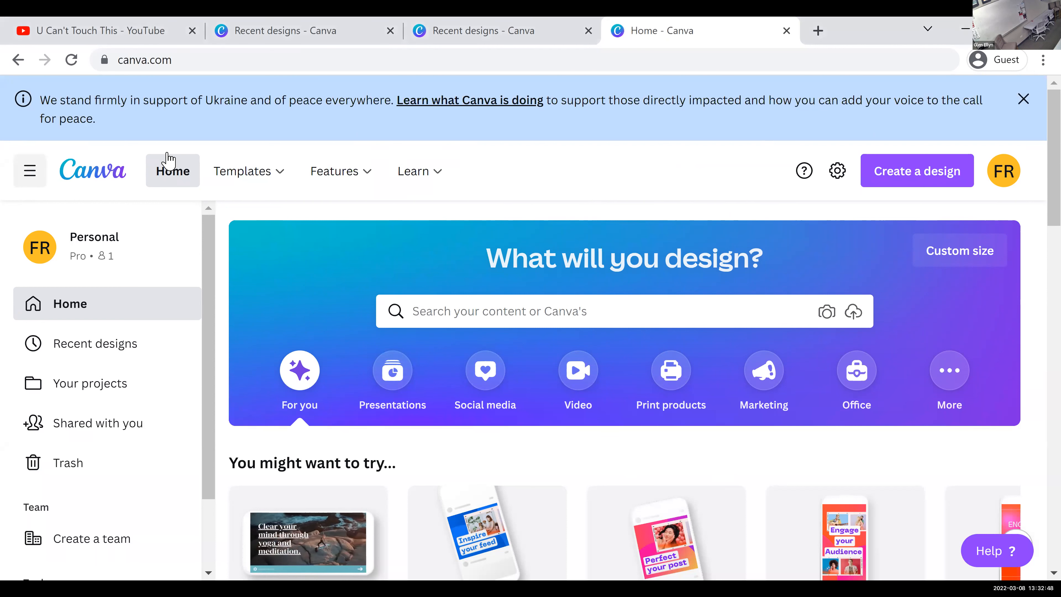
pyautogui.click(1004, 174)
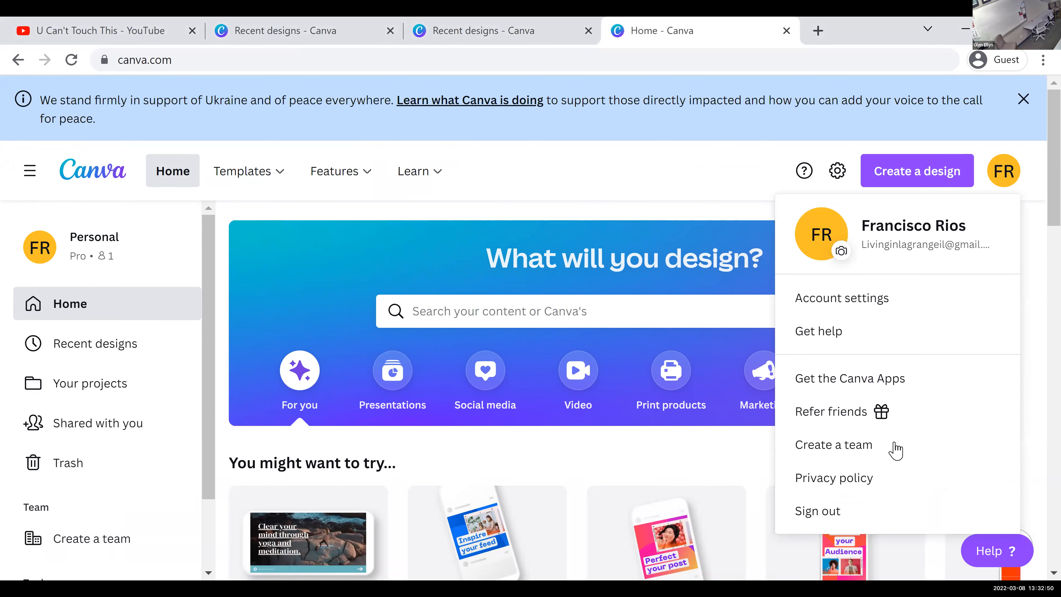
pyautogui.scroll(-2, 856, 493)
pyautogui.click(850, 505)
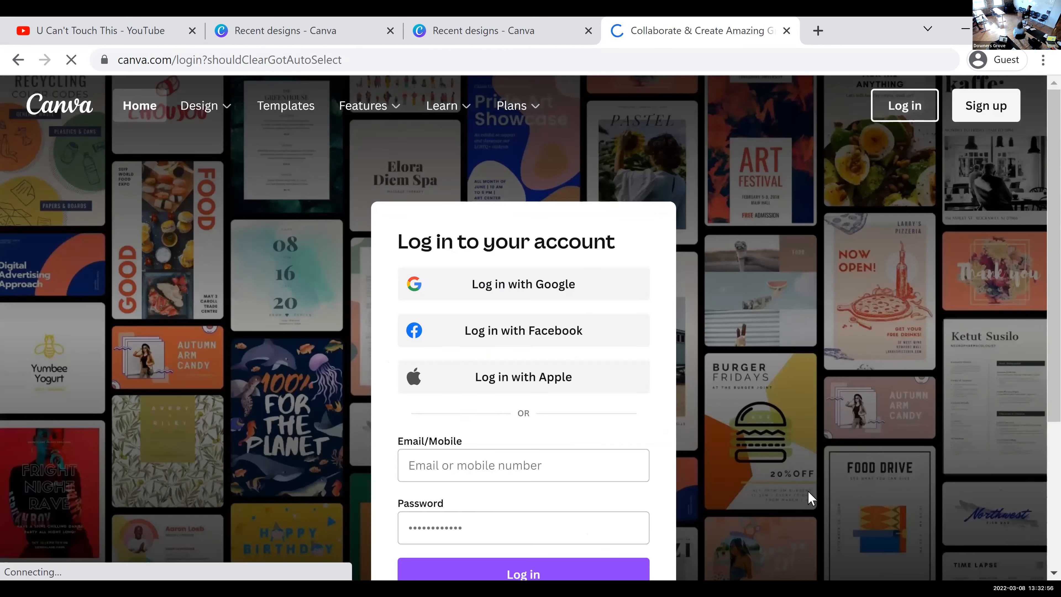
# Log in to the other Canva account by entering its e-mail address and account password
pyautogui.click(462, 346)
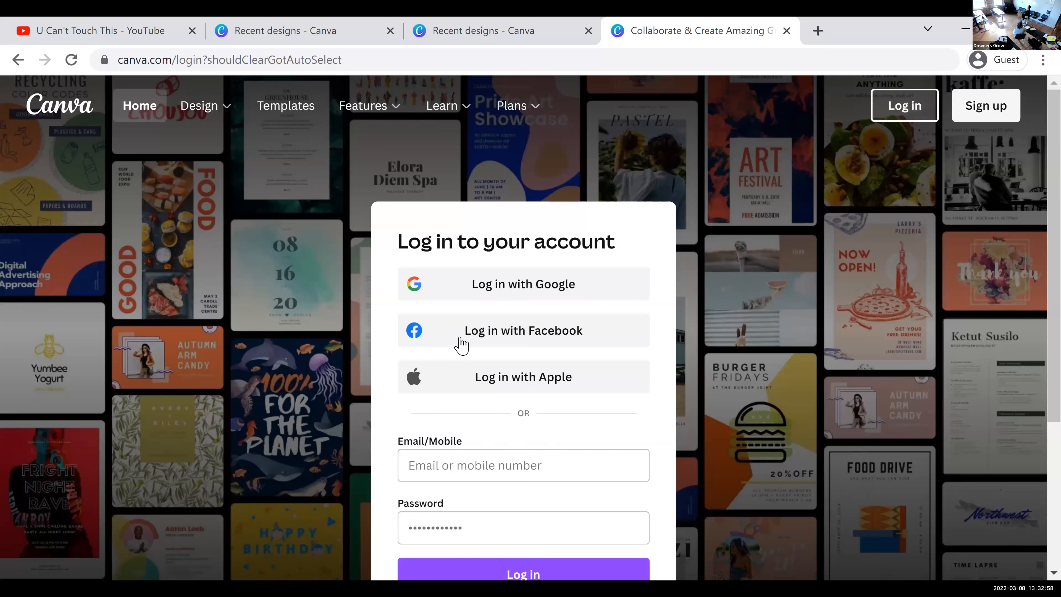
pyautogui.click(510, 469)
pyautogui.press('Tab')
pyautogui.write('•')
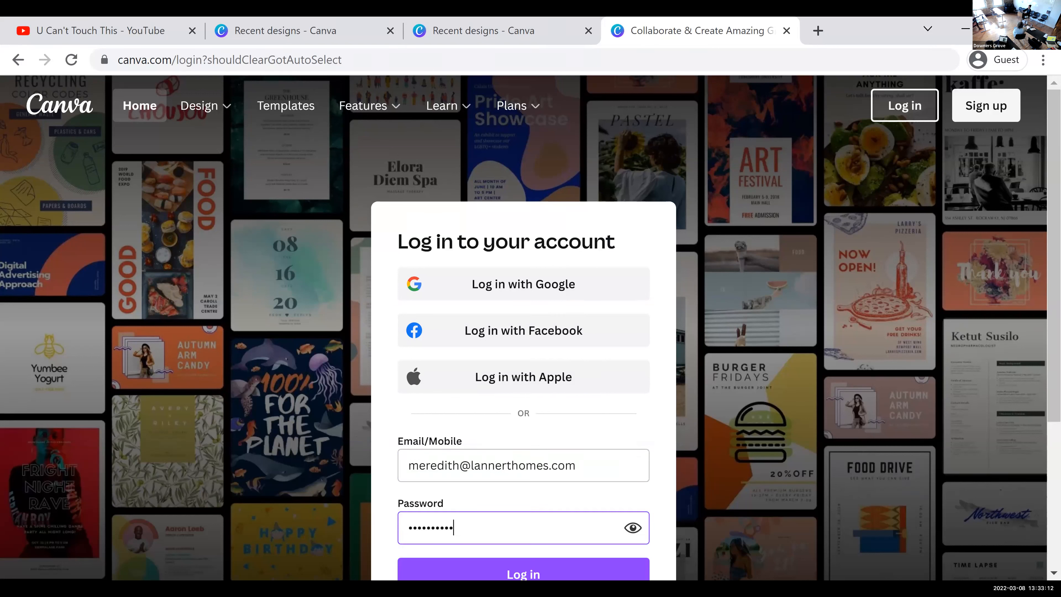
pyautogui.press('Return')
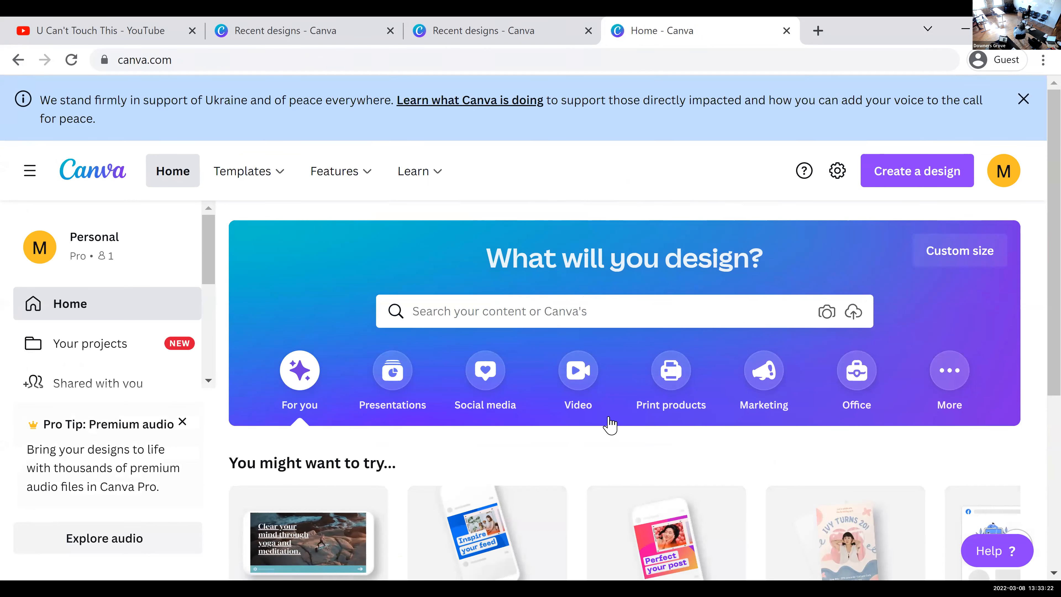
# Open the recent design "Copy of Newsletter Stats 01 22" for editing
pyautogui.scroll(-4, 529, 460)
pyautogui.scroll(-4, 459, 462)
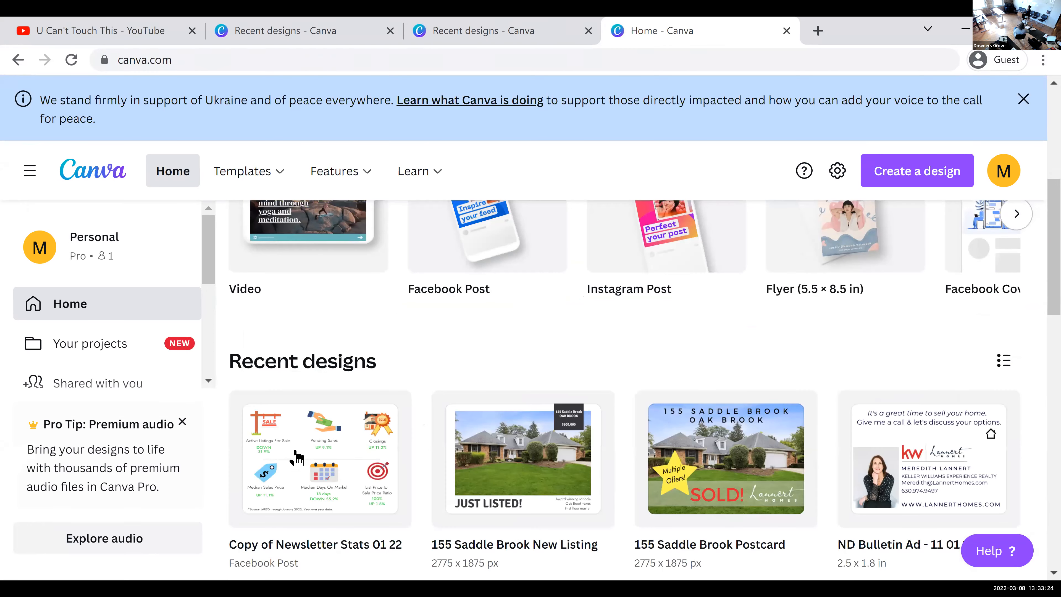
pyautogui.click(297, 452)
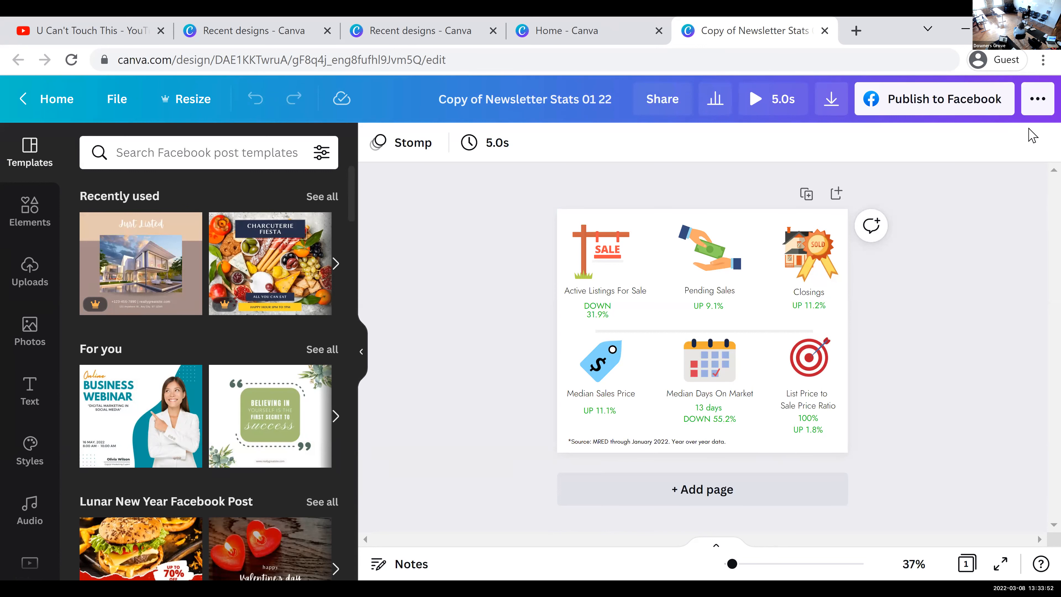
# Publish the newsletter stats design to Mailchimp by saving it to the Mailchimp files
pyautogui.click(1037, 99)
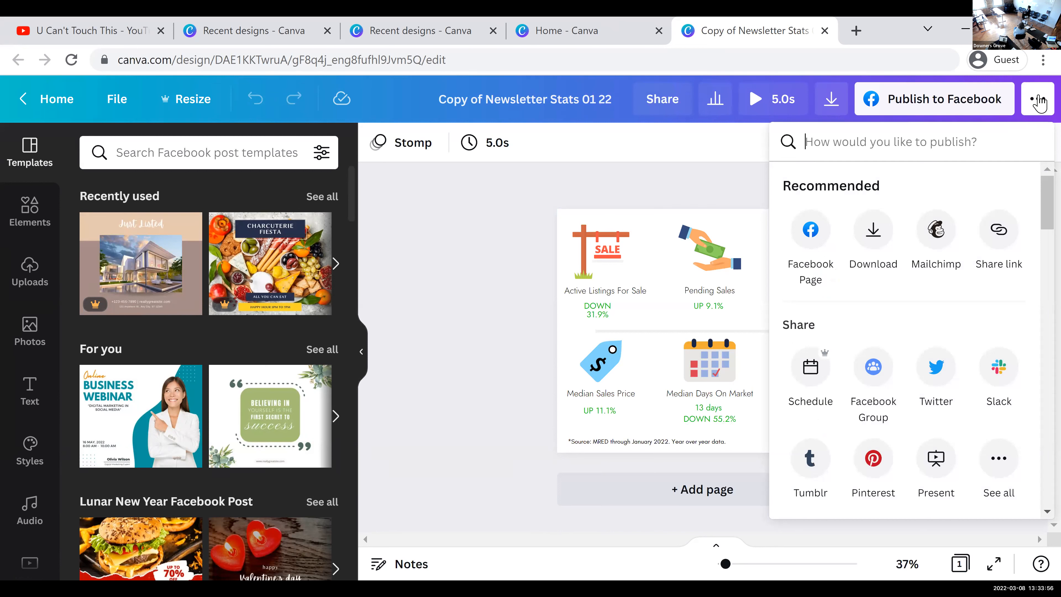
pyautogui.click(935, 232)
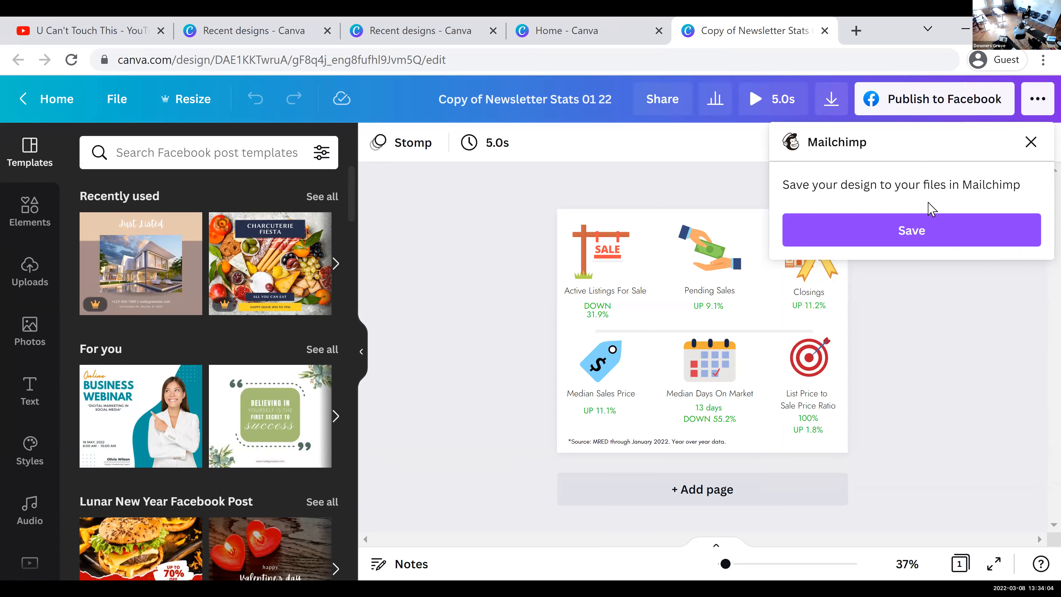
pyautogui.click(916, 232)
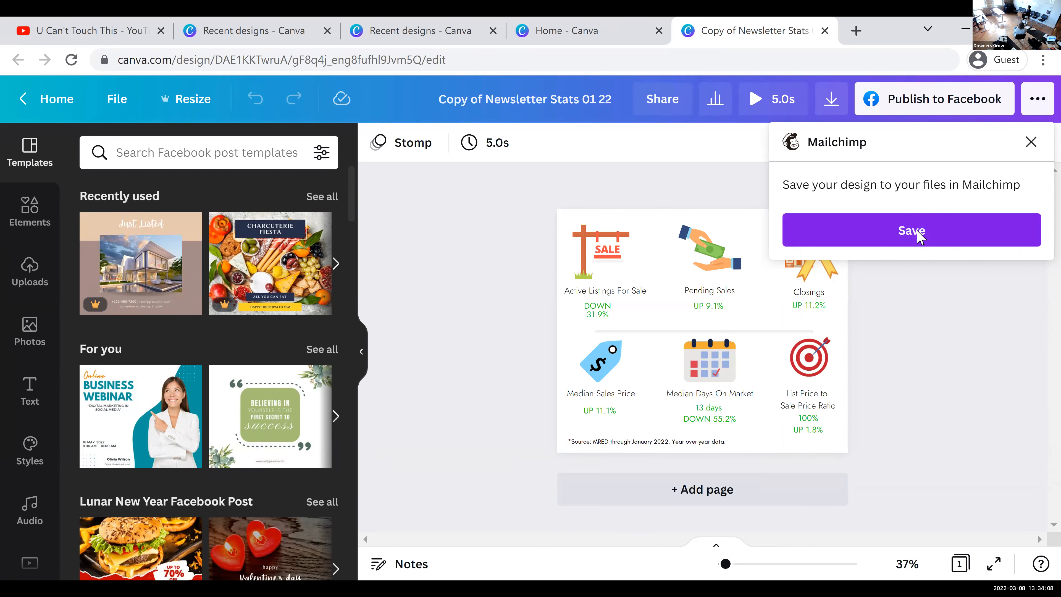
pyautogui.click(918, 234)
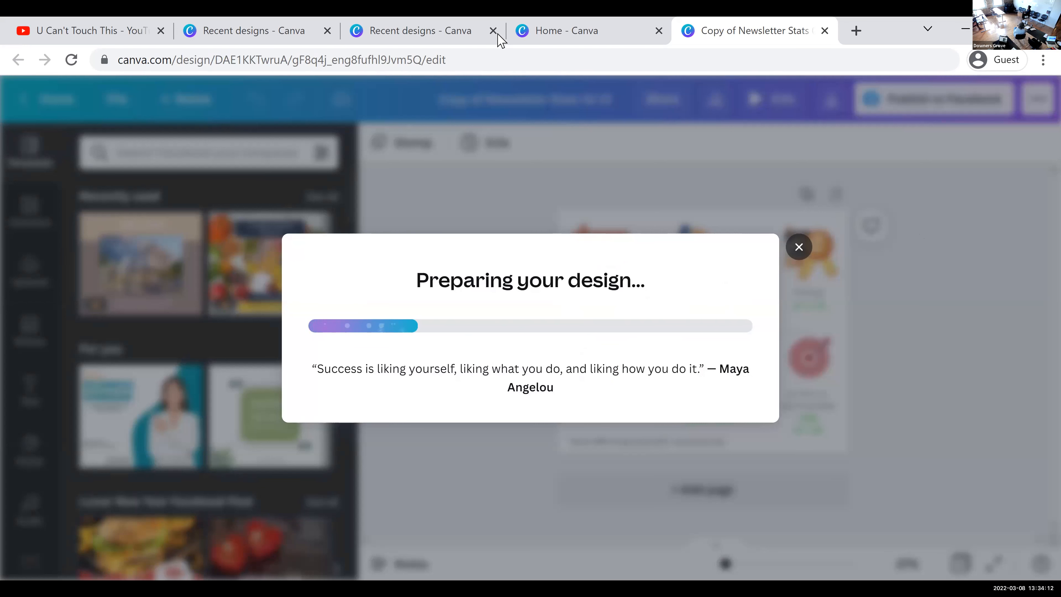
# Close the two spare Recent designs pages and view the saved design in Mailchimp
pyautogui.click(328, 31)
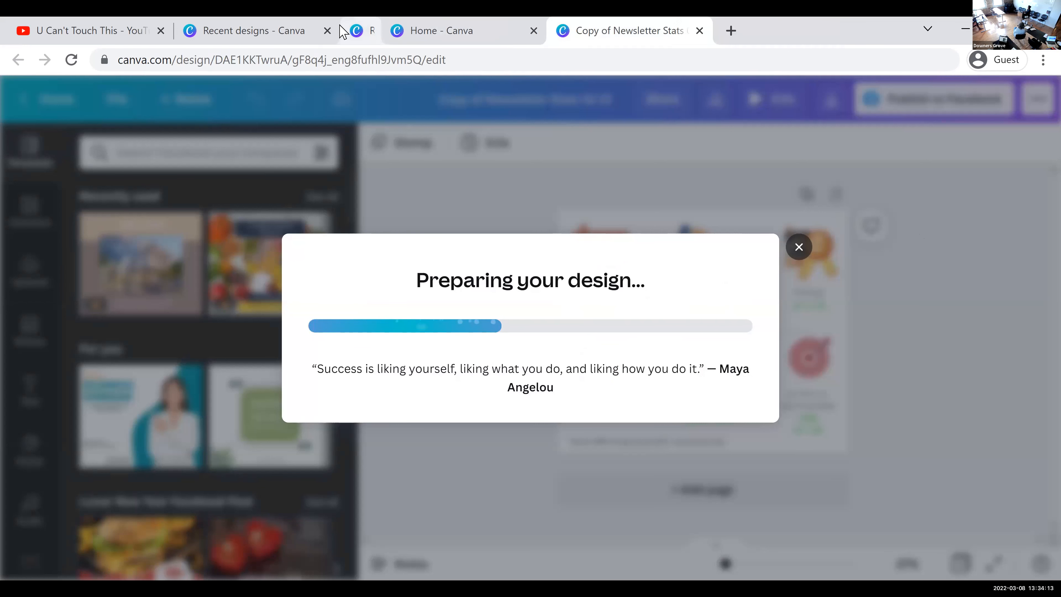
pyautogui.click(328, 31)
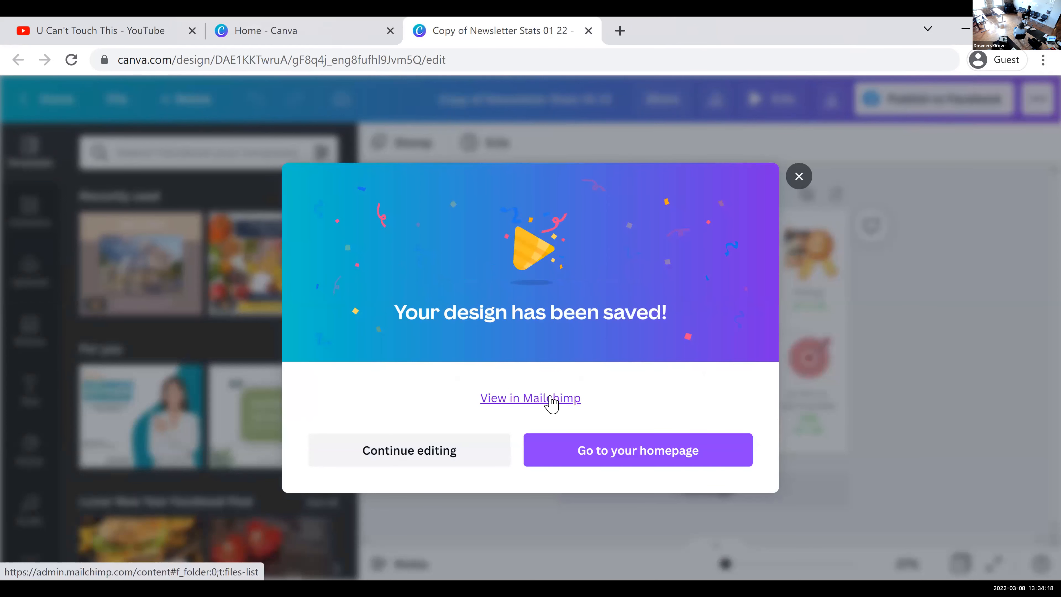
pyautogui.click(550, 397)
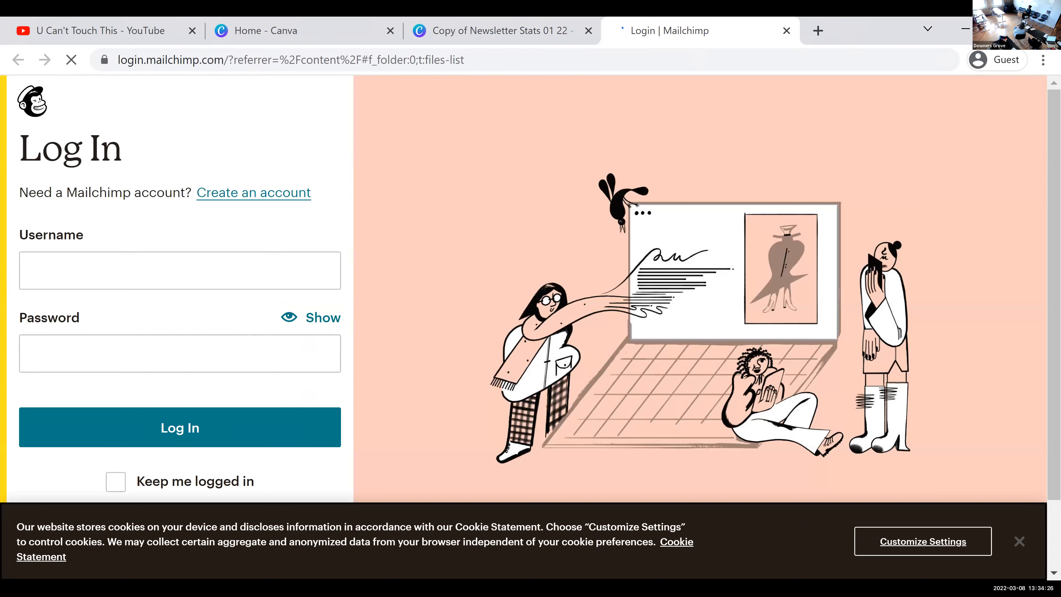
# Log in to Mailchimp with the account username and password, revealing the password to check it before submitting
pyautogui.click(274, 274)
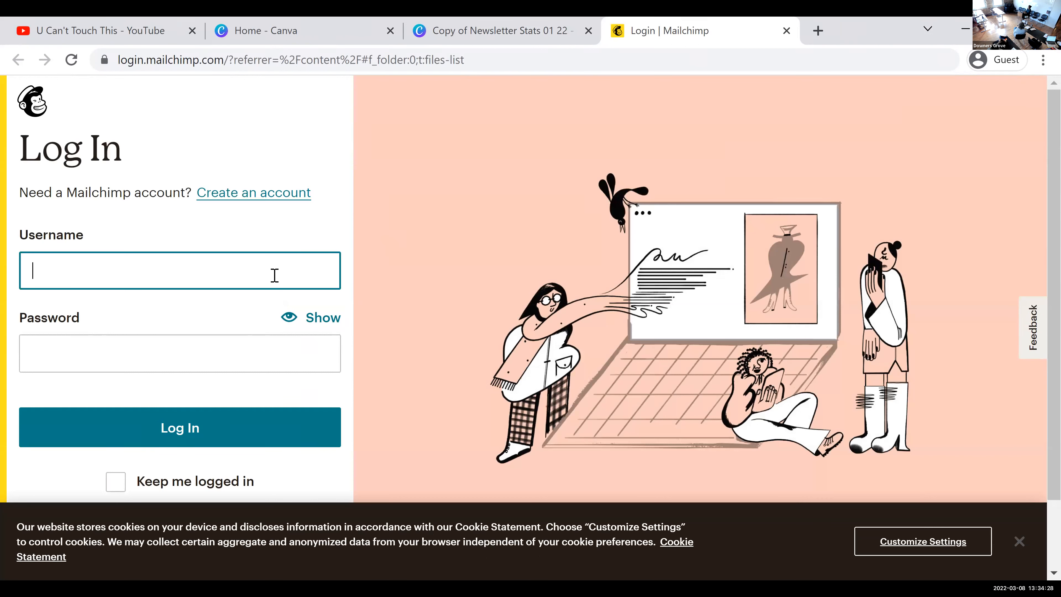
pyautogui.press('Tab')
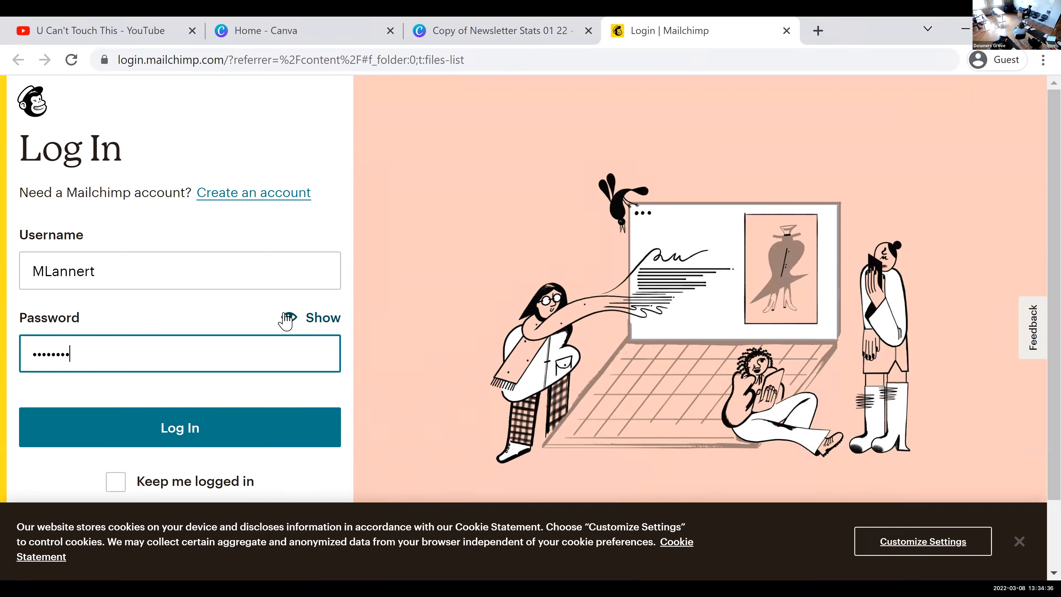
pyautogui.write('•')
pyautogui.click(295, 324)
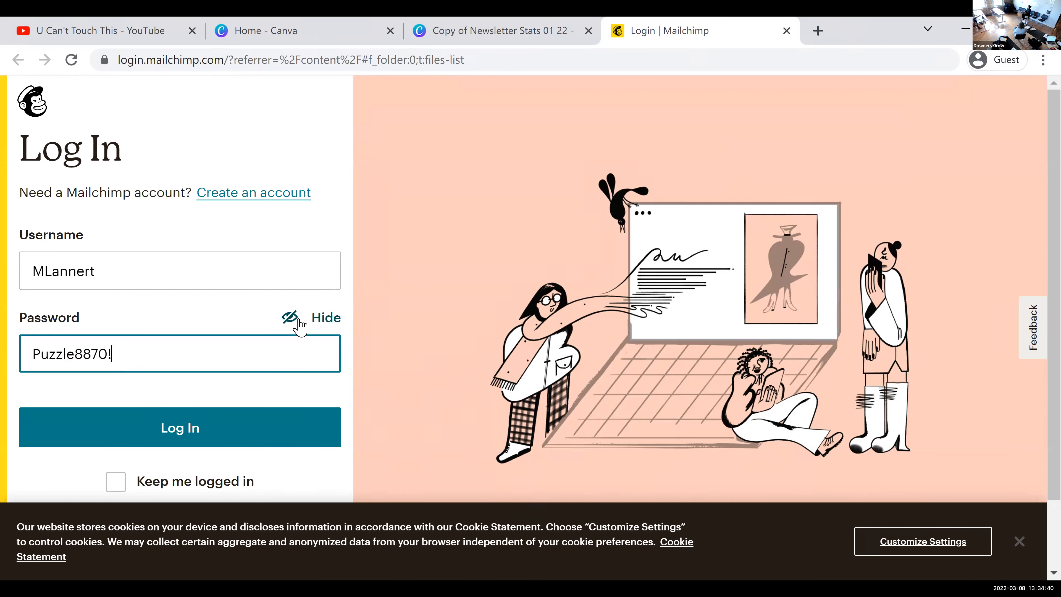
pyautogui.click(260, 434)
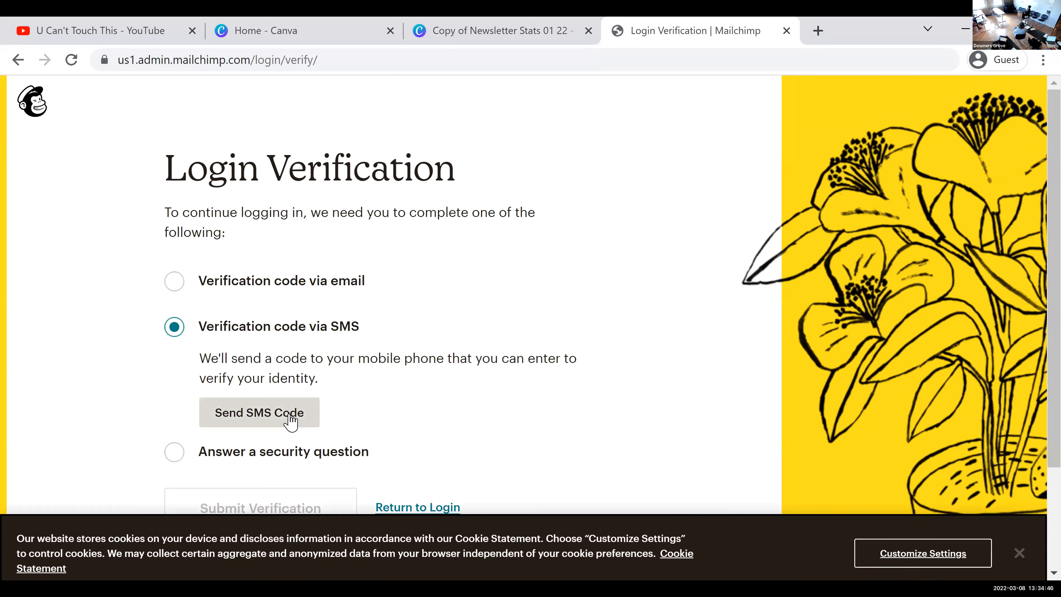
# Request a login verification code via SMS, enter the received code, and submit it
pyautogui.click(282, 420)
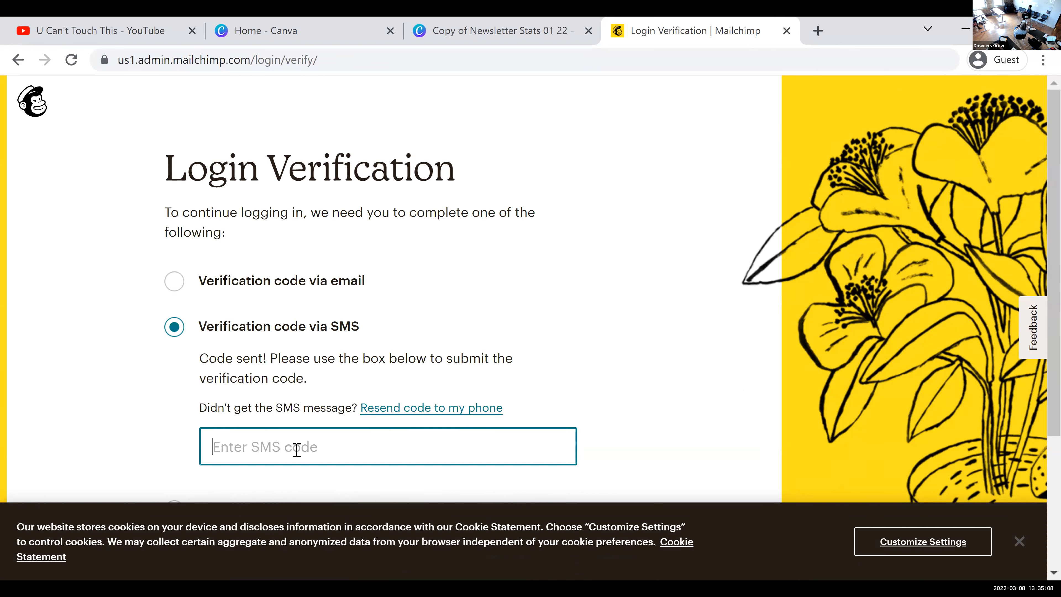
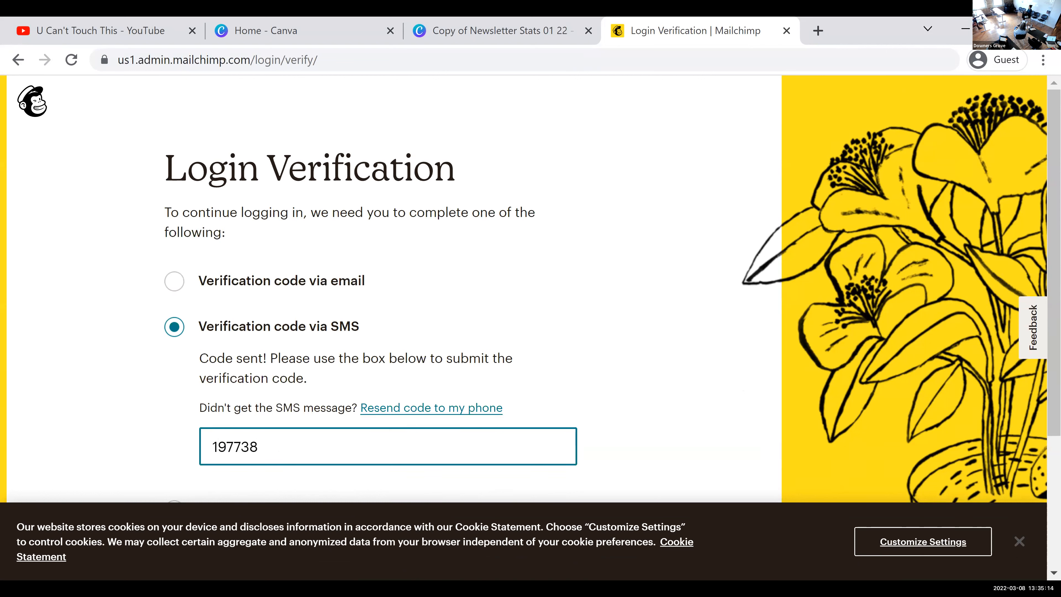
pyautogui.press('Return')
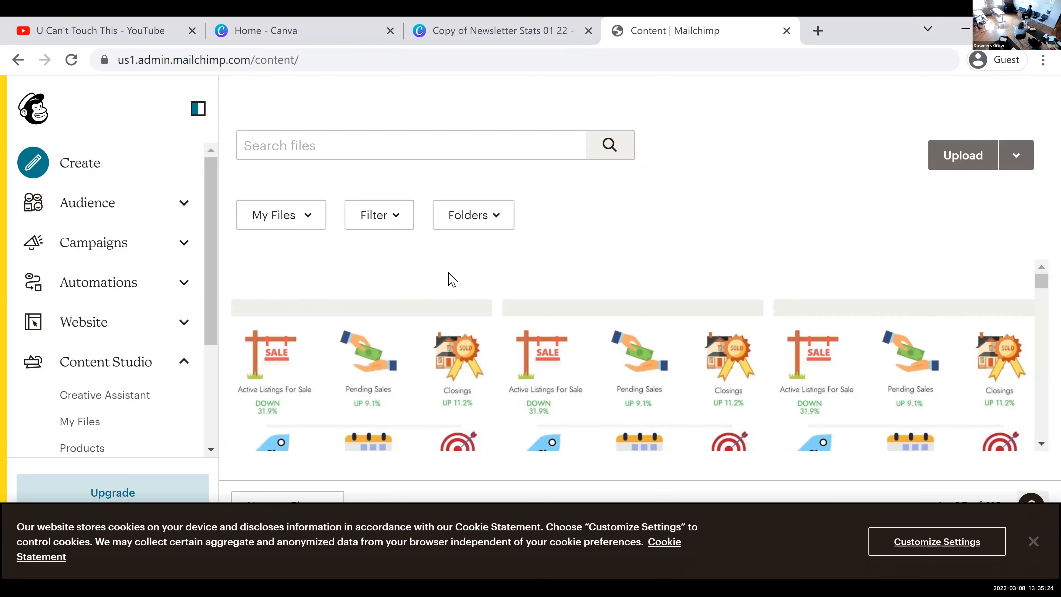
# Create a regular email campaign named "test"
pyautogui.click(84, 171)
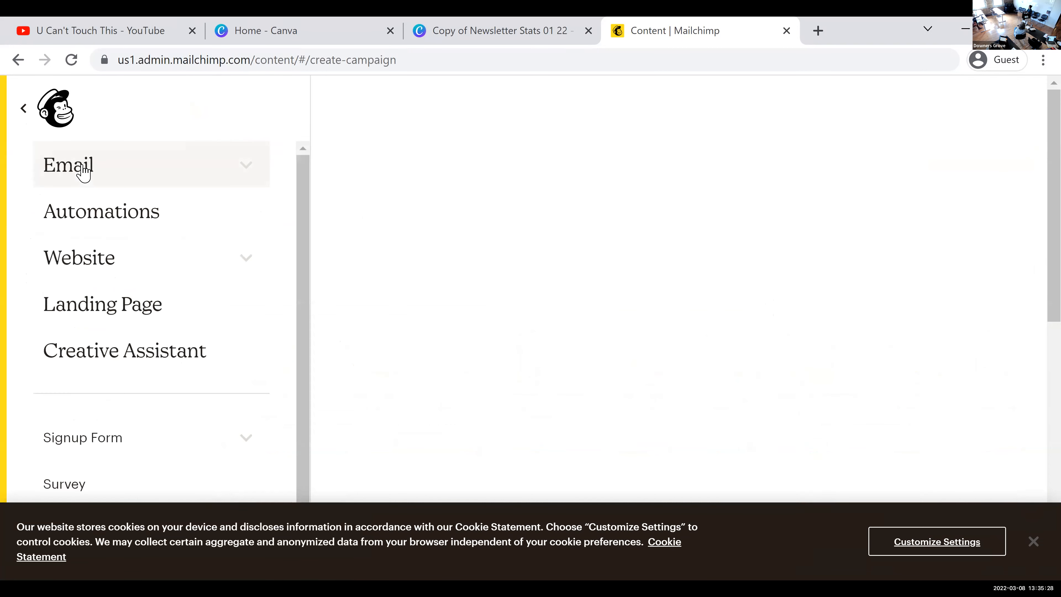
pyautogui.click(79, 171)
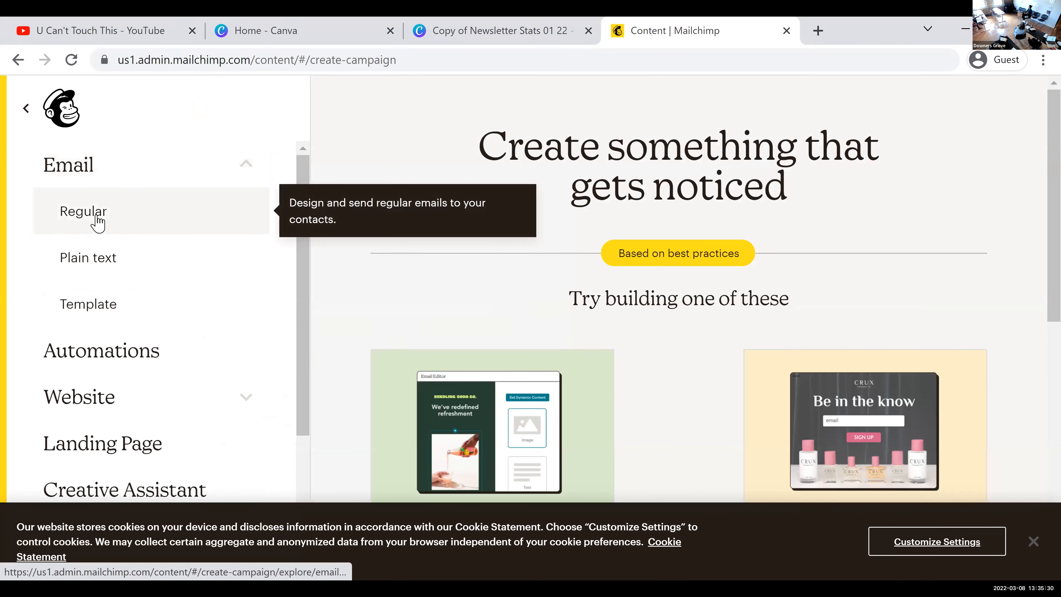
pyautogui.click(99, 223)
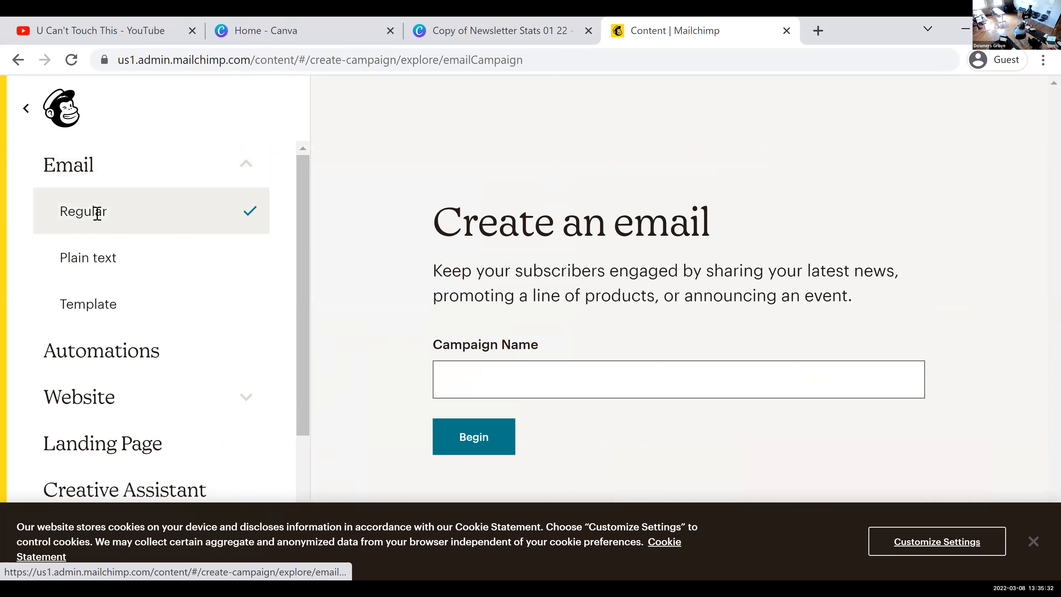
pyautogui.click(502, 380)
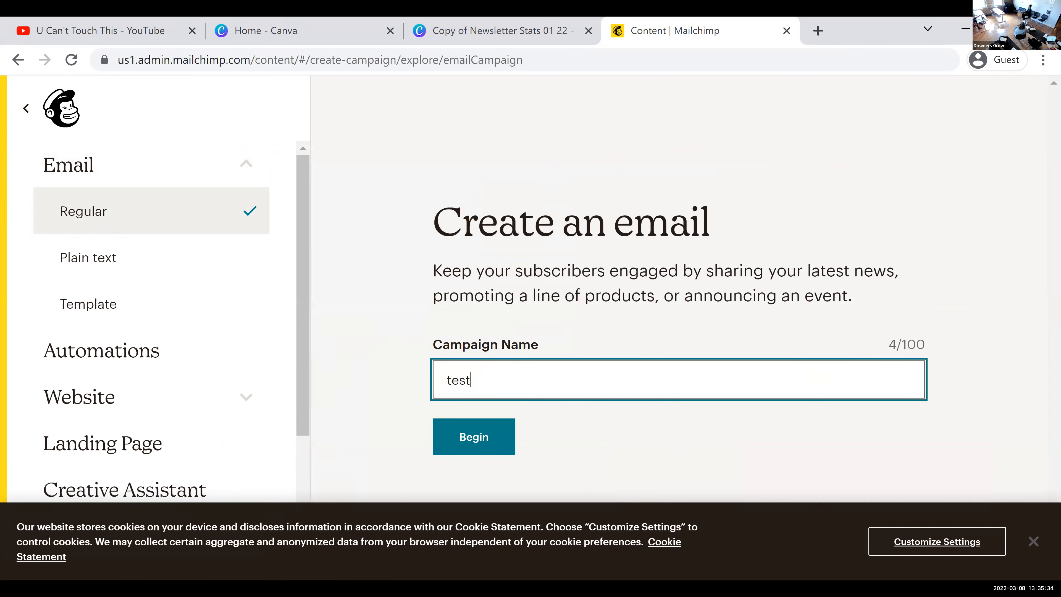
pyautogui.press('Return')
pyautogui.click(472, 437)
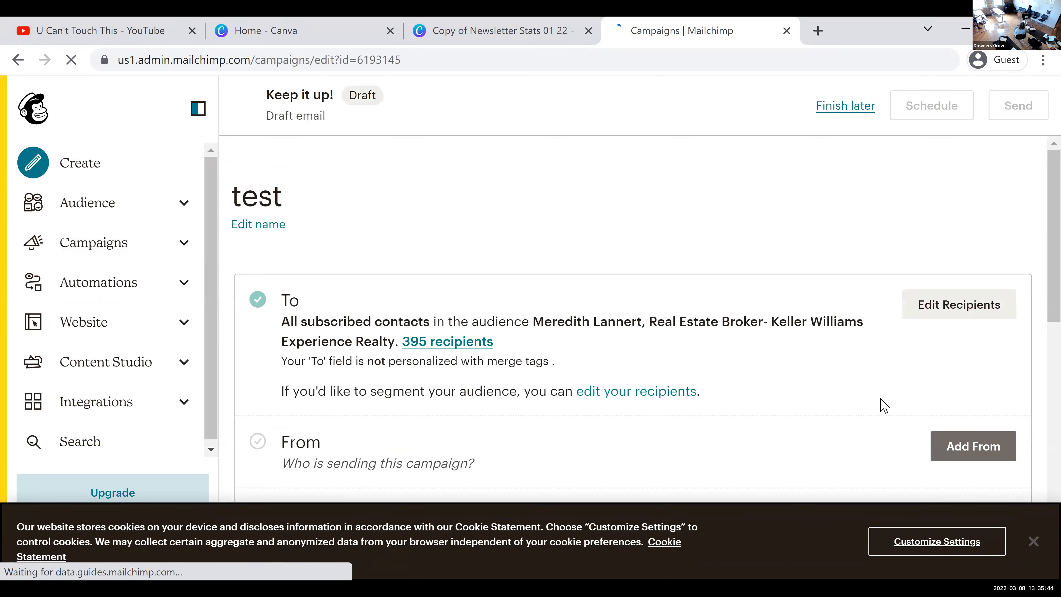
# Start designing the campaign's email content with the featured Sell Products layout
pyautogui.scroll(-8, 722, 420)
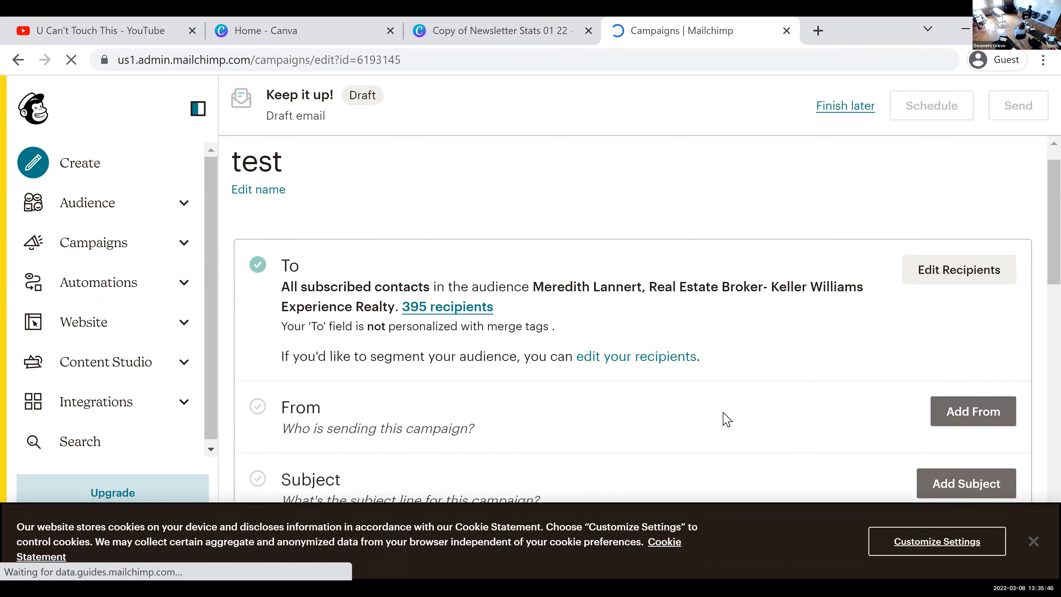
pyautogui.scroll(-10, 722, 419)
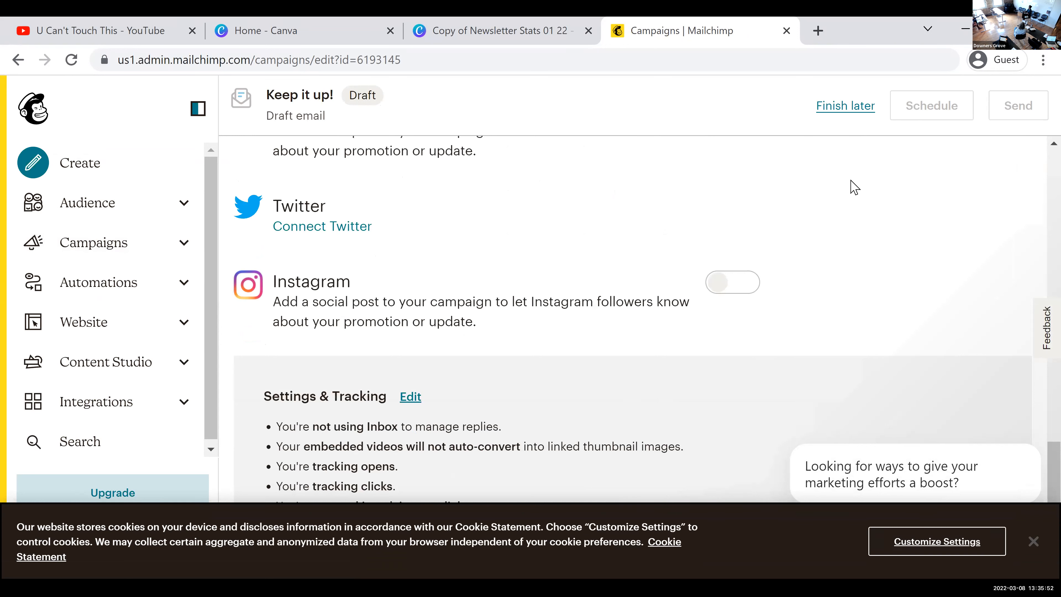
pyautogui.scroll(2, 625, 328)
pyautogui.scroll(10, 627, 330)
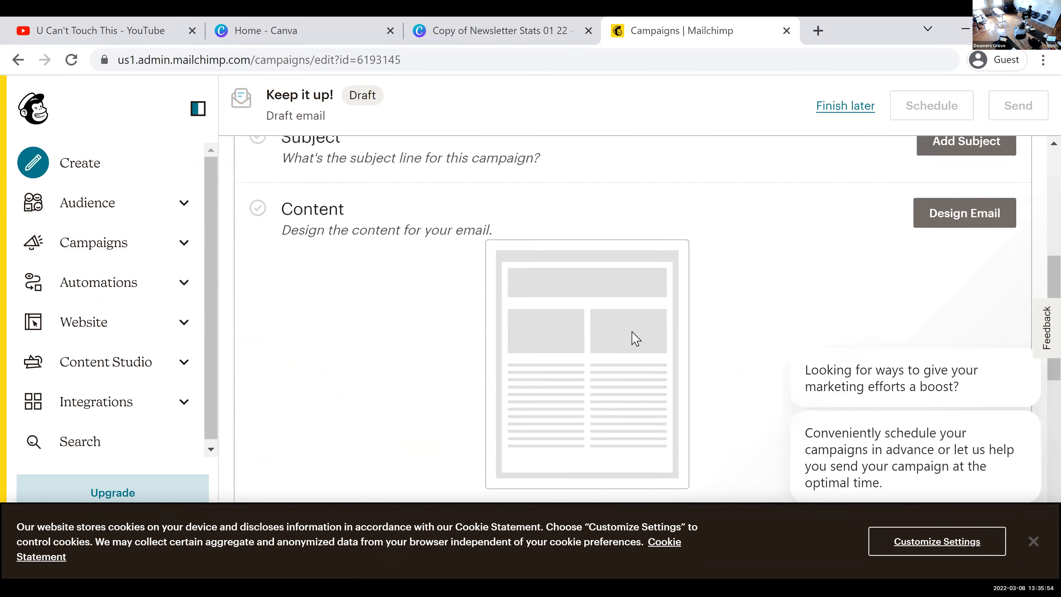
pyautogui.scroll(-4, 940, 226)
pyautogui.click(935, 212)
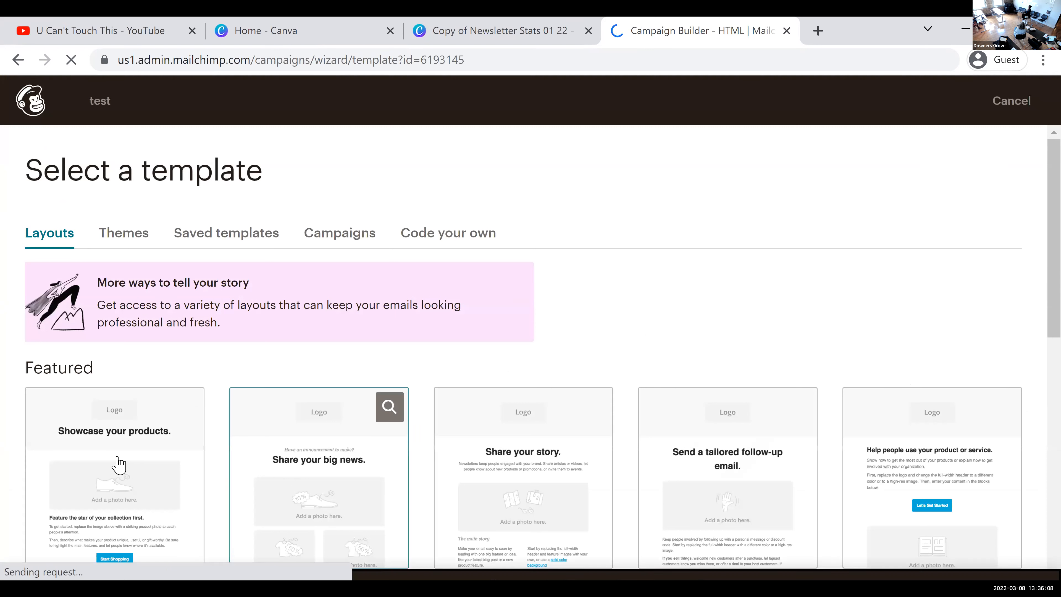
pyautogui.scroll(-4, 121, 452)
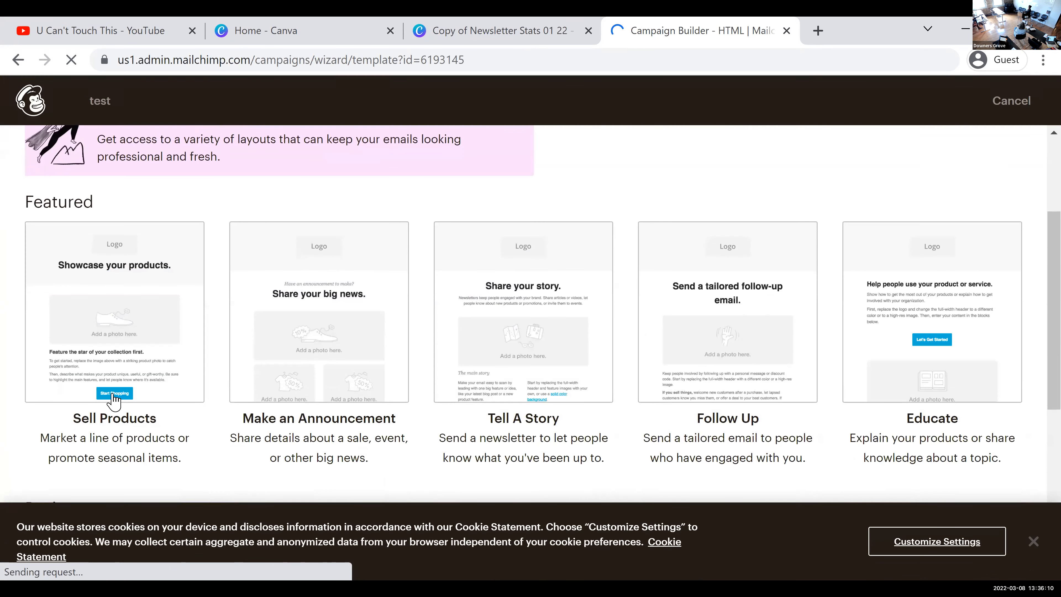
pyautogui.click(114, 400)
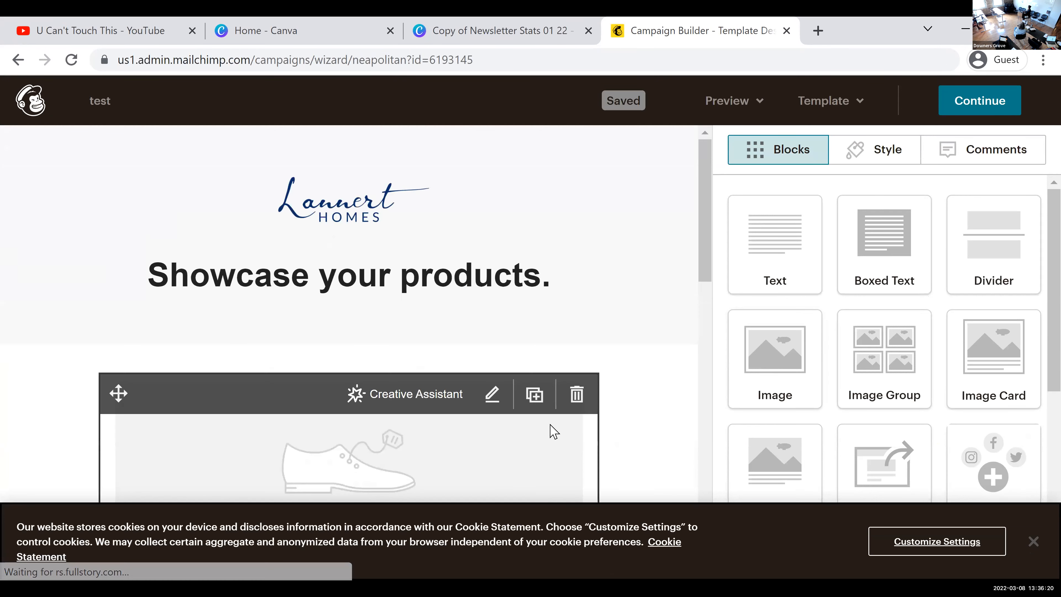
# Replace the shoe placeholder image in the email with the newest newsletter stats design from the stored files
pyautogui.scroll(-1, 379, 368)
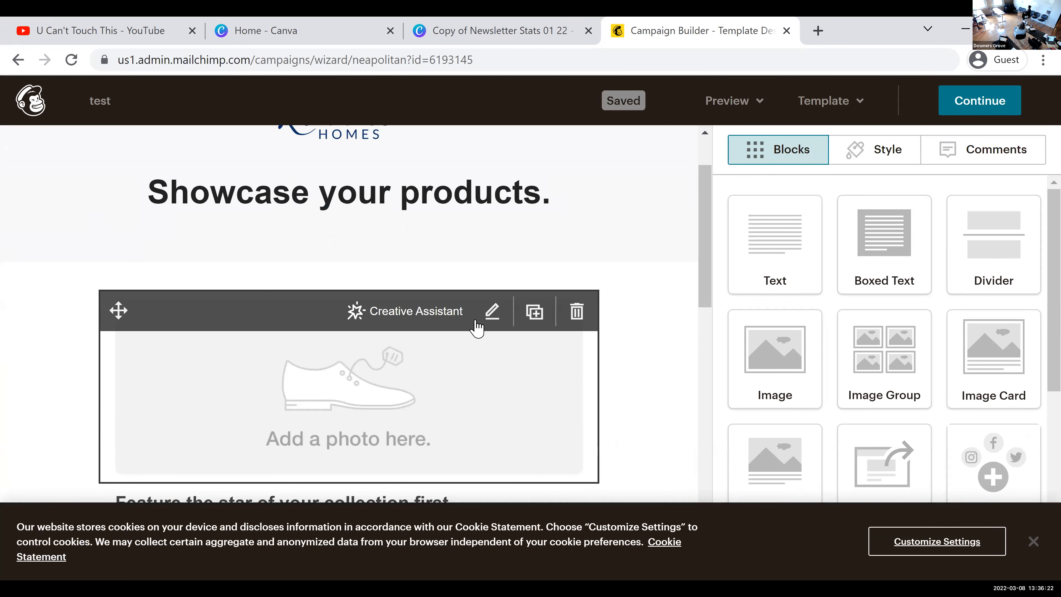
pyautogui.click(492, 312)
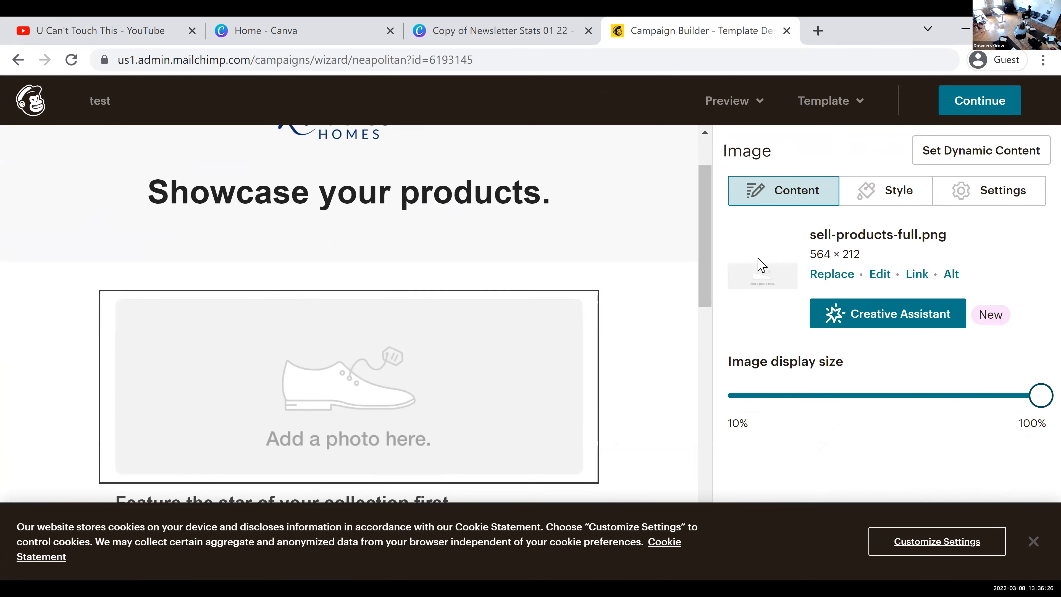
pyautogui.click(830, 276)
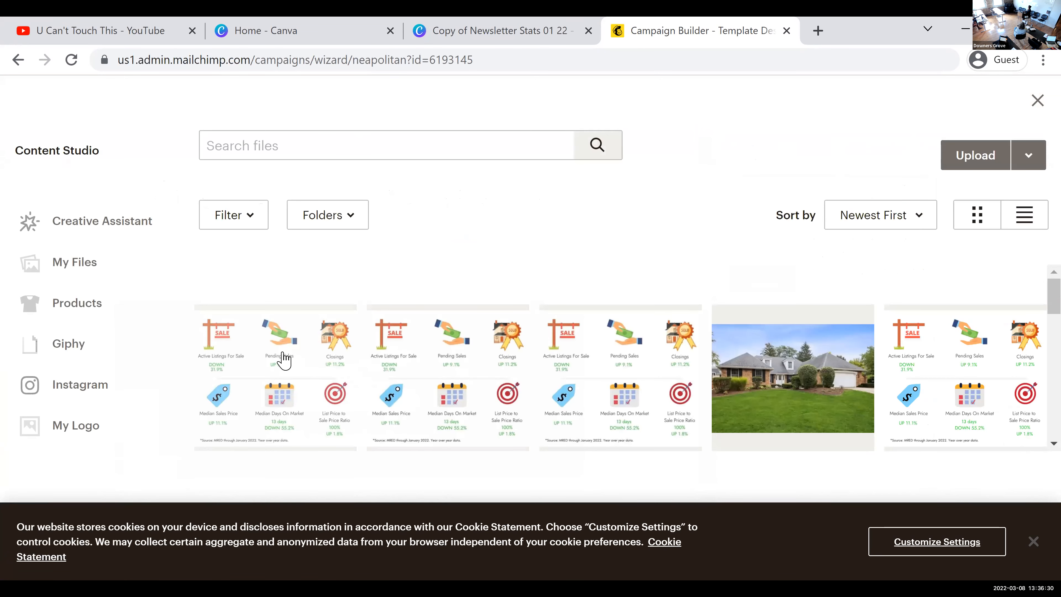
pyautogui.click(284, 359)
pyautogui.click(997, 167)
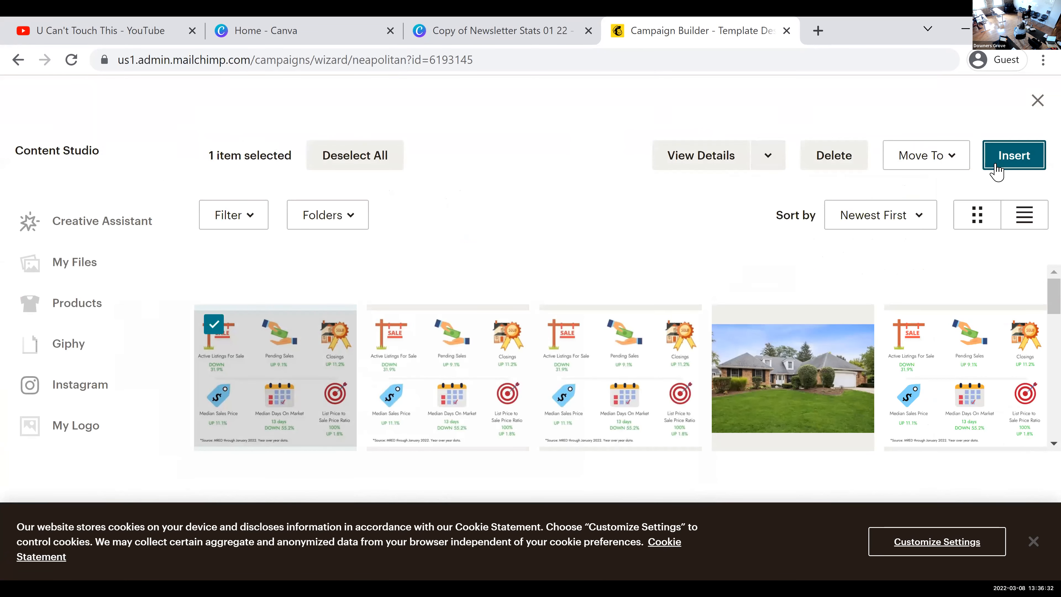
pyautogui.scroll(-5, 668, 326)
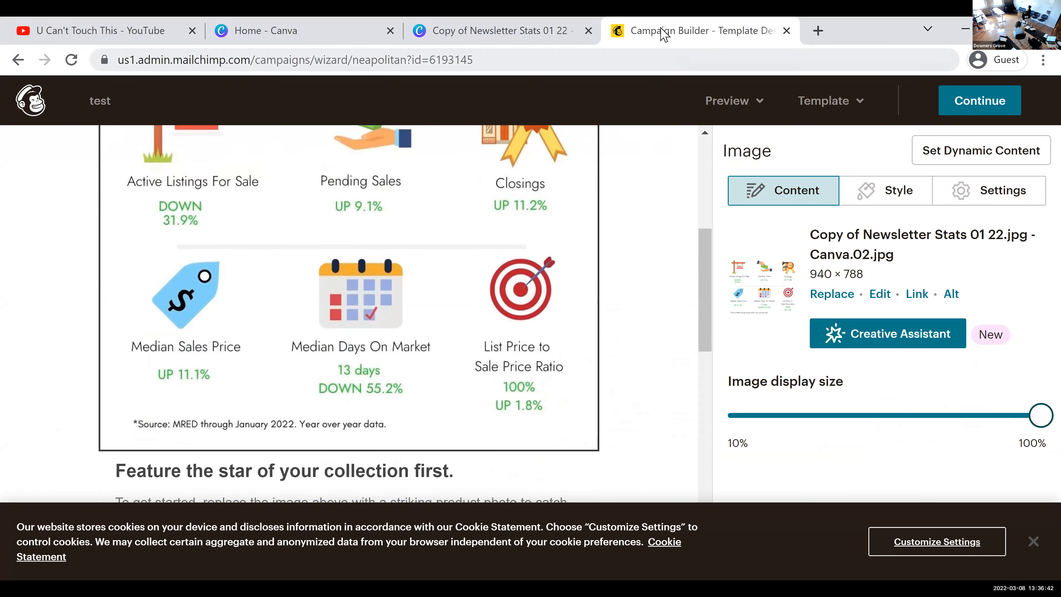
# Switch to the newsletter stats design in Canva, dismiss the saved notice, and schedule the design on Facebook for Saturday, March 12, 02:36 PM
pyautogui.click(518, 36)
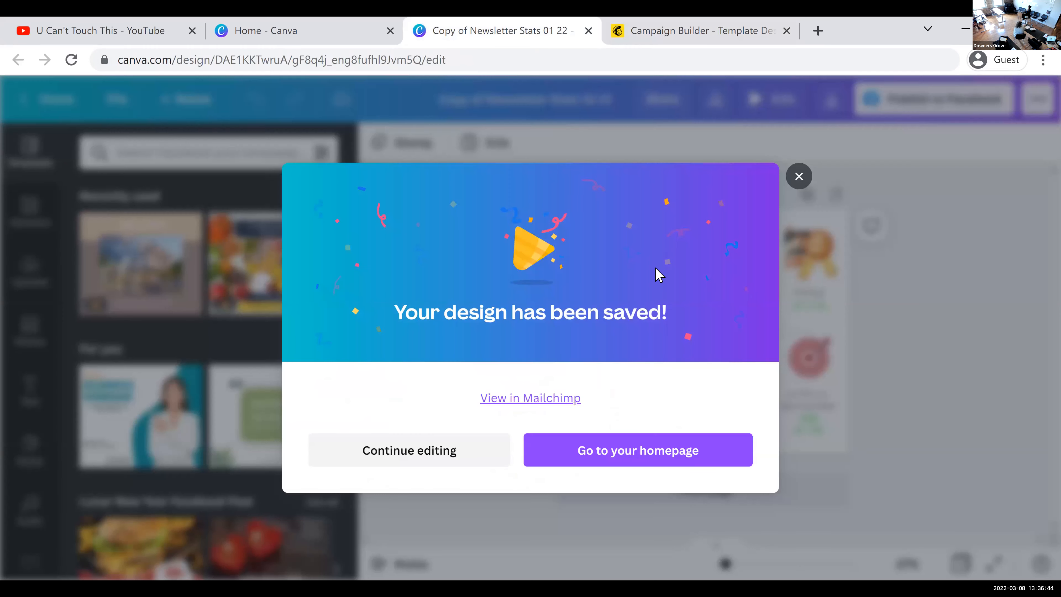
pyautogui.click(1035, 102)
pyautogui.click(1034, 102)
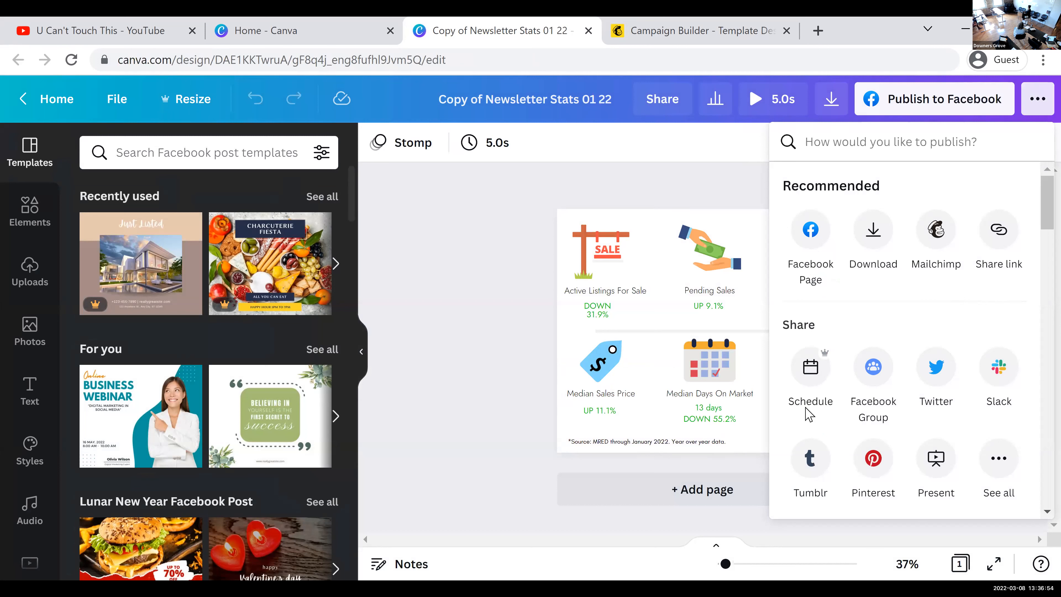
pyautogui.click(809, 378)
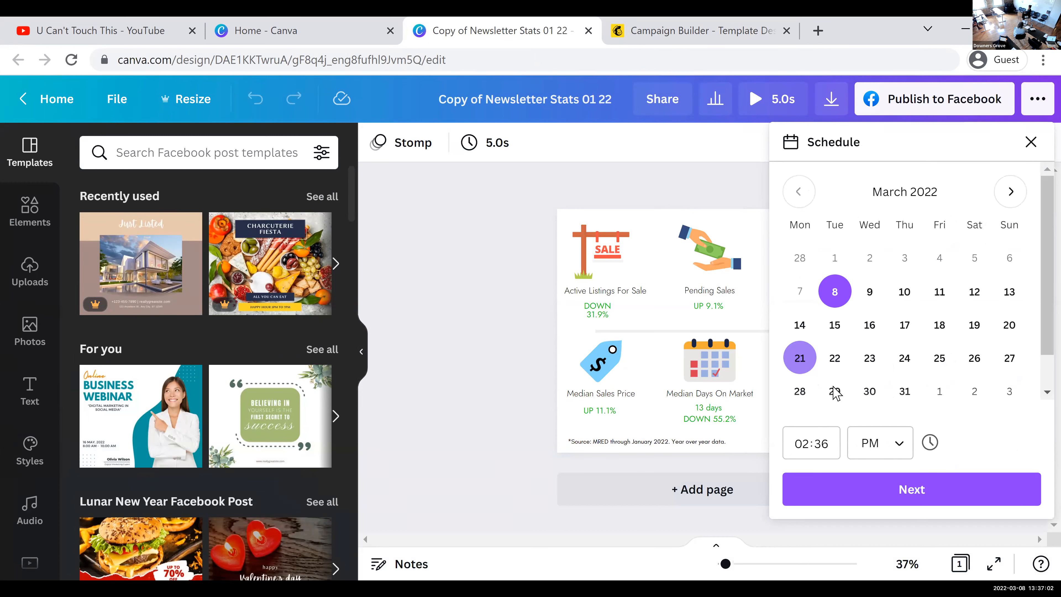
pyautogui.click(969, 293)
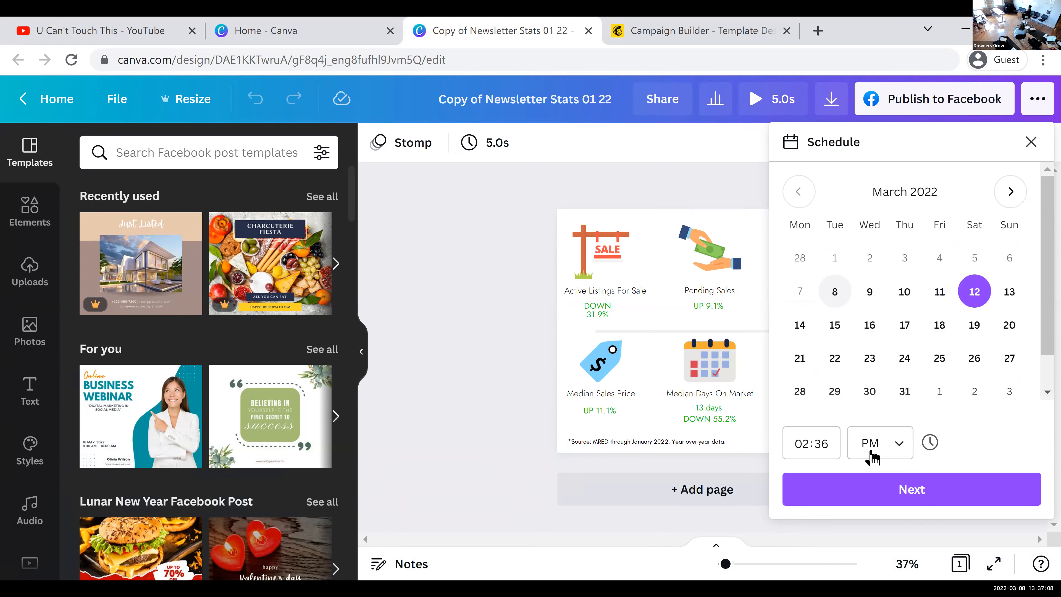
pyautogui.click(908, 490)
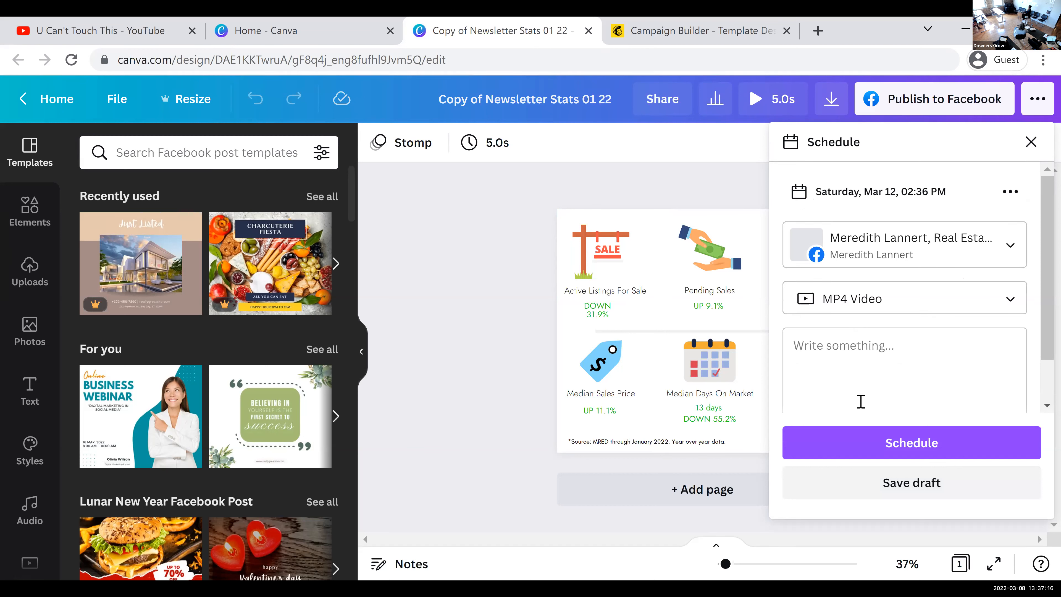
pyautogui.click(923, 447)
pyautogui.click(1031, 143)
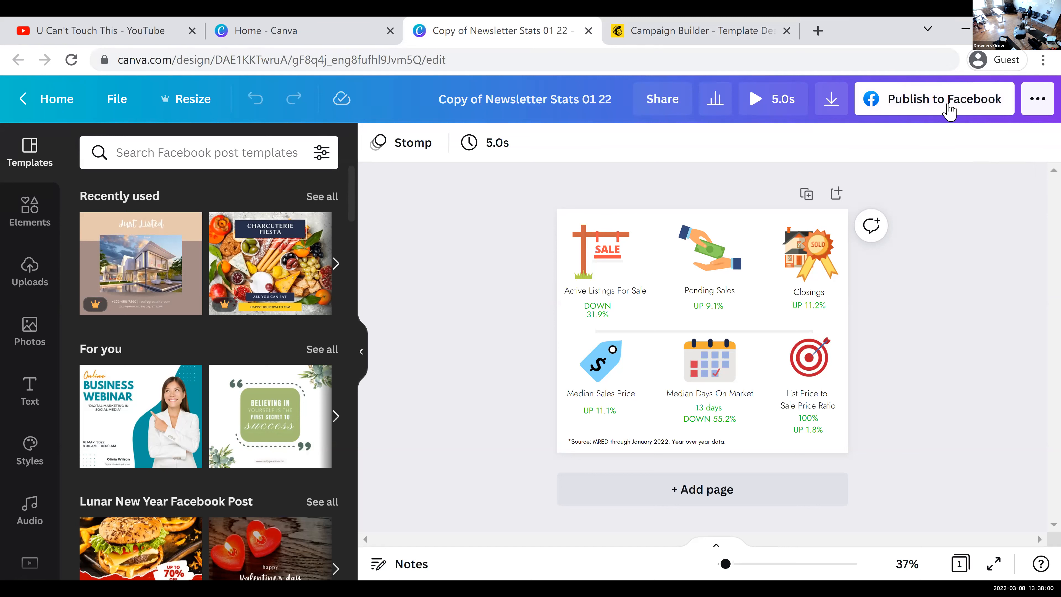
# View the Facebook Page publishing options and the choice of pages to publish to, and close them
pyautogui.click(950, 113)
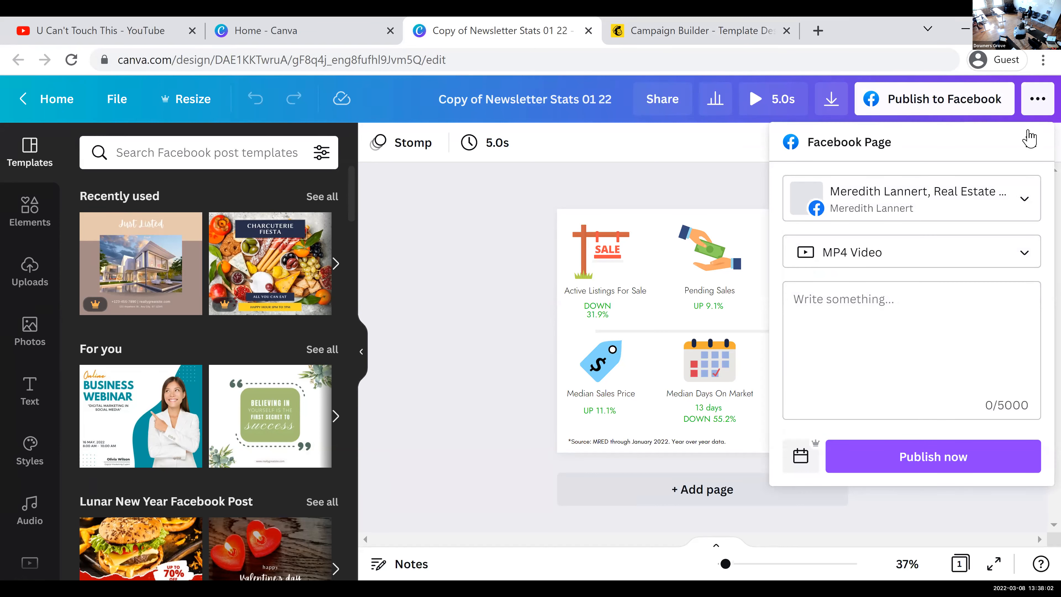
pyautogui.click(1031, 142)
pyautogui.click(1038, 112)
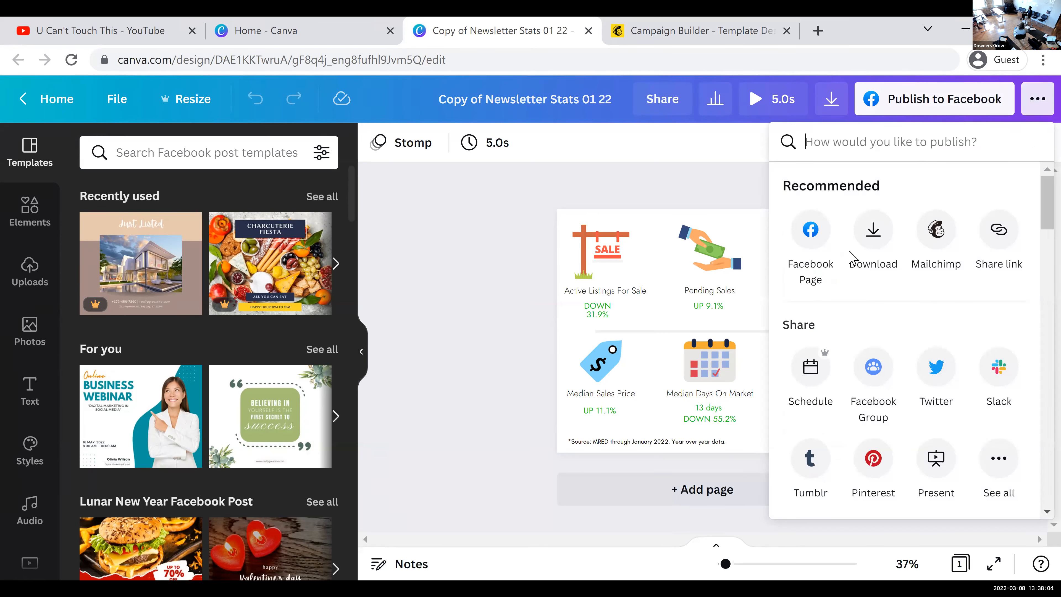
pyautogui.click(811, 234)
pyautogui.click(858, 203)
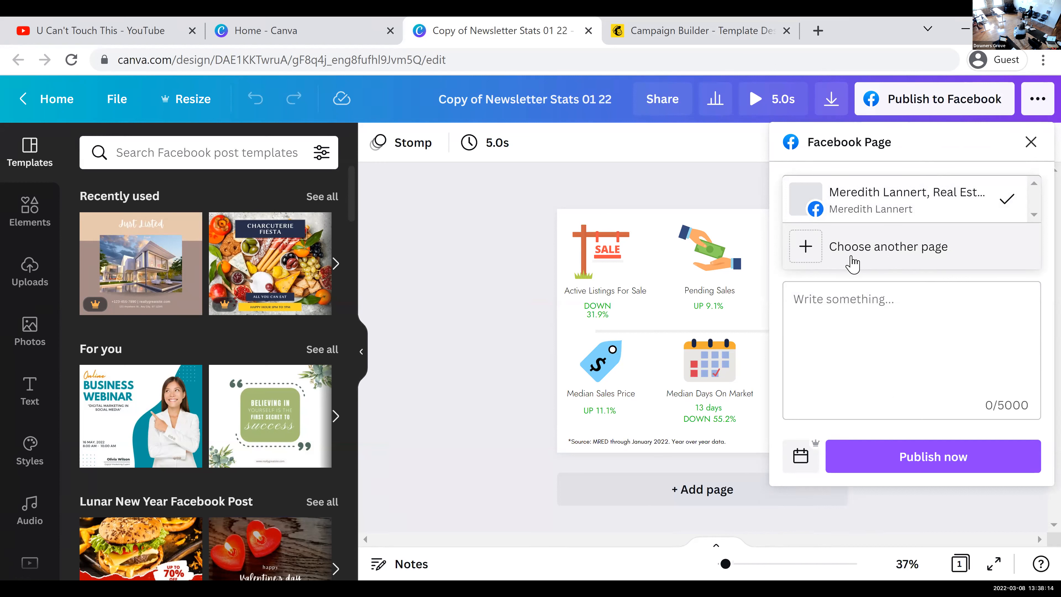
pyautogui.click(1031, 142)
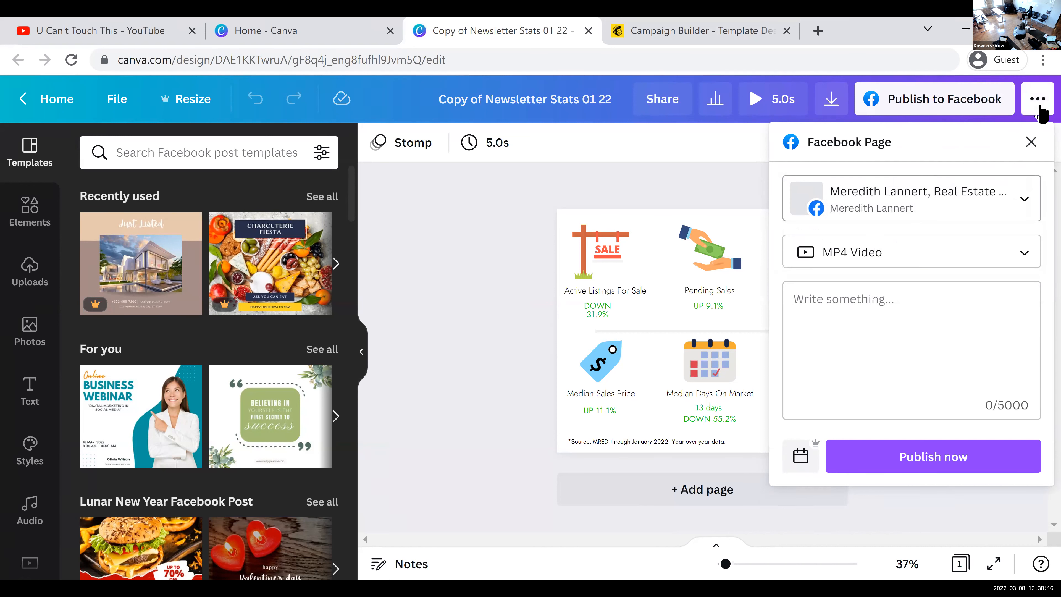
pyautogui.click(1030, 142)
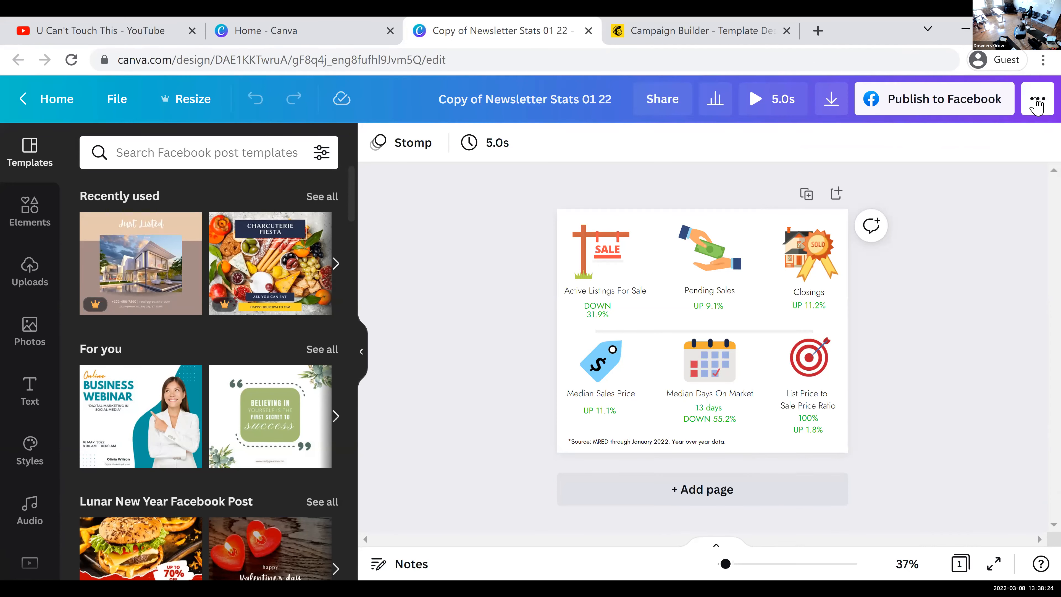
# Examine the full list of sharing destinations and connected services available for publishing the design
pyautogui.click(1037, 106)
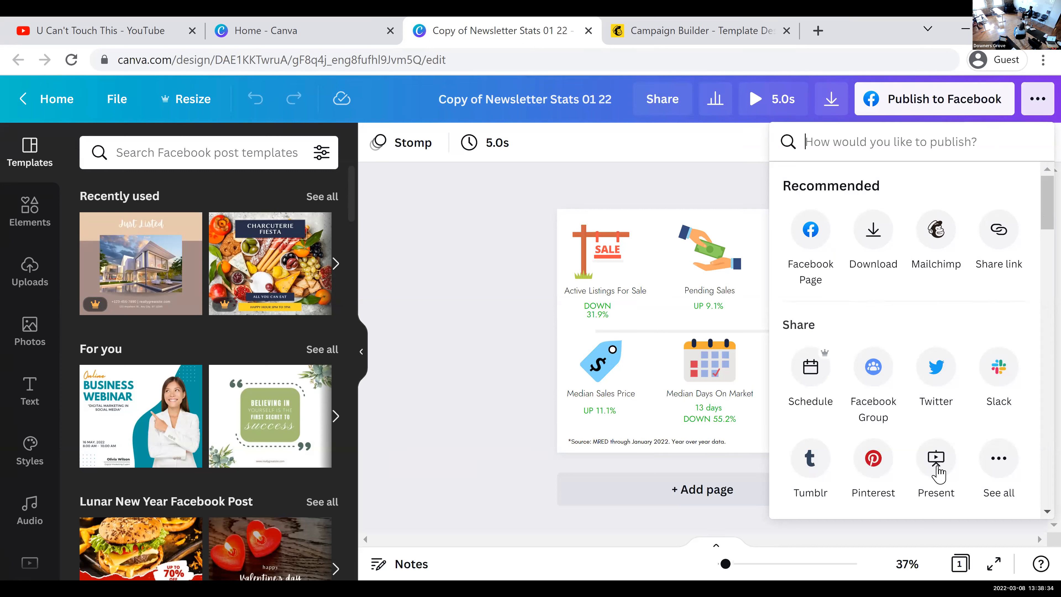
pyautogui.scroll(-2, 915, 376)
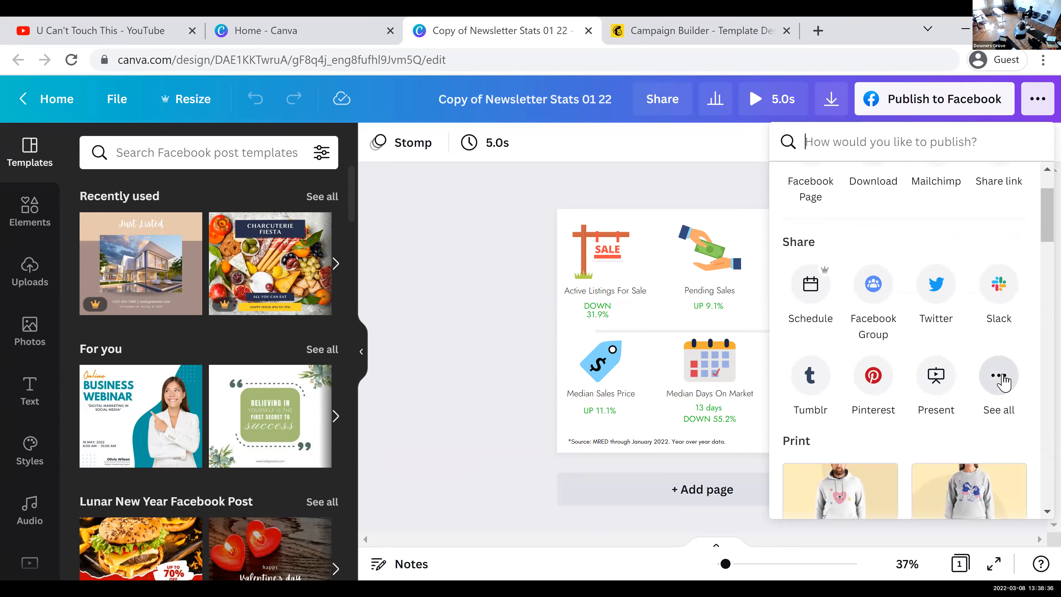
pyautogui.click(1003, 381)
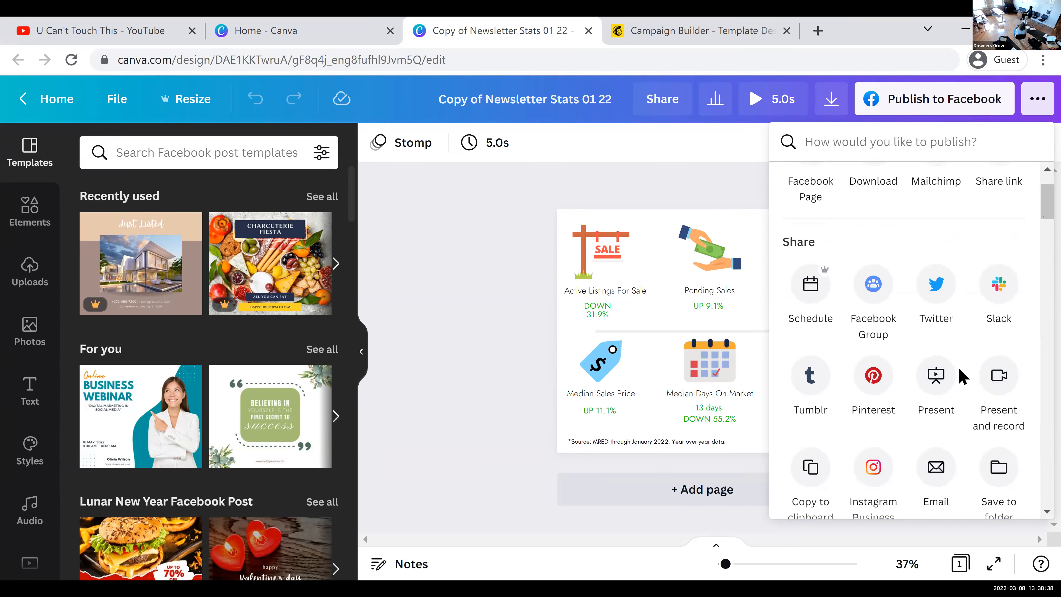
pyautogui.scroll(-2, 963, 376)
pyautogui.scroll(-2, 960, 397)
pyautogui.scroll(-2, 952, 367)
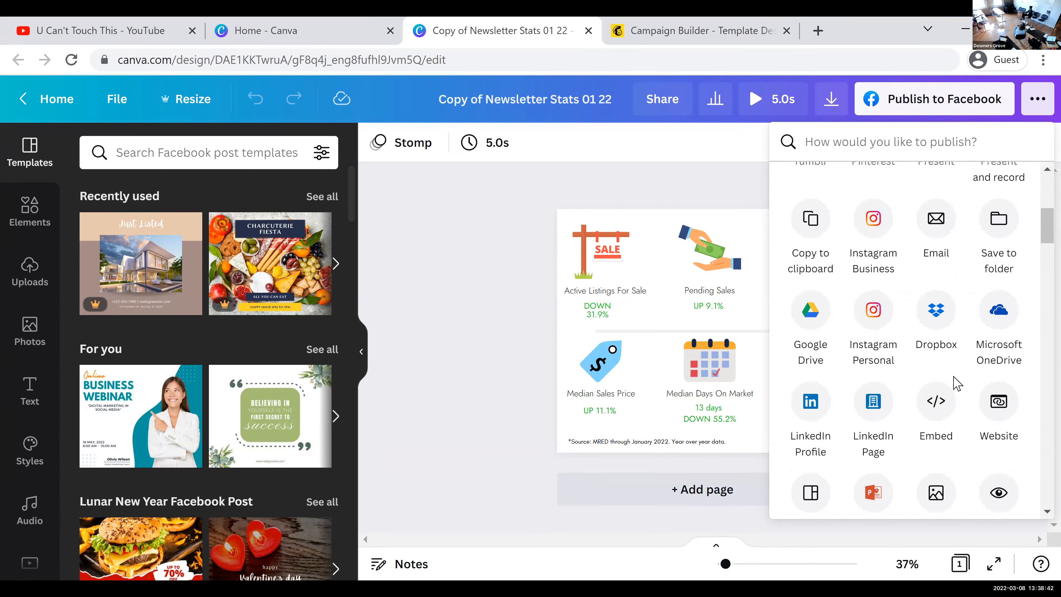
pyautogui.scroll(-2, 955, 370)
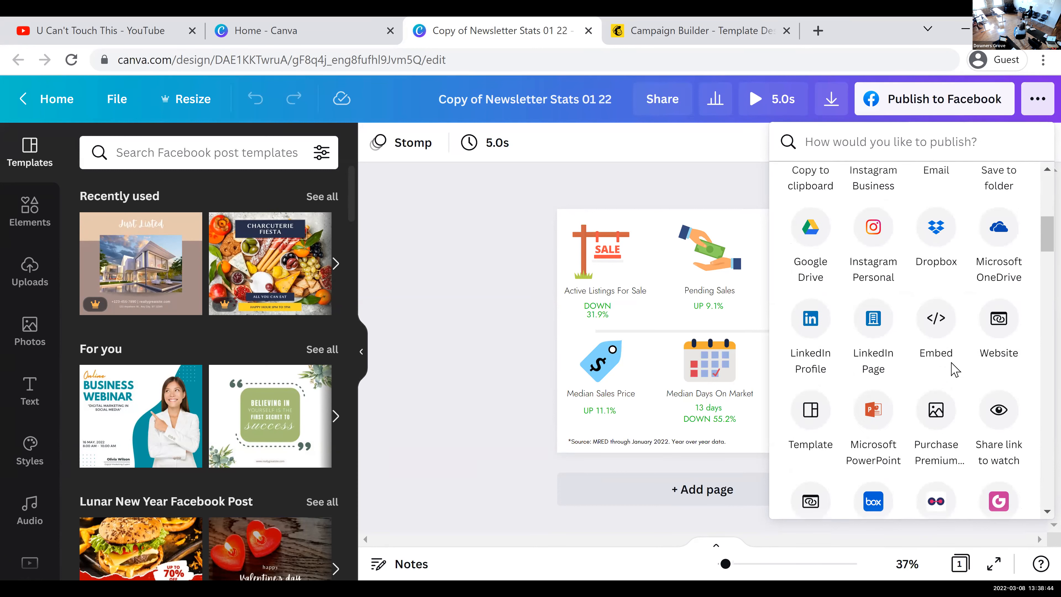
pyautogui.scroll(-2, 956, 368)
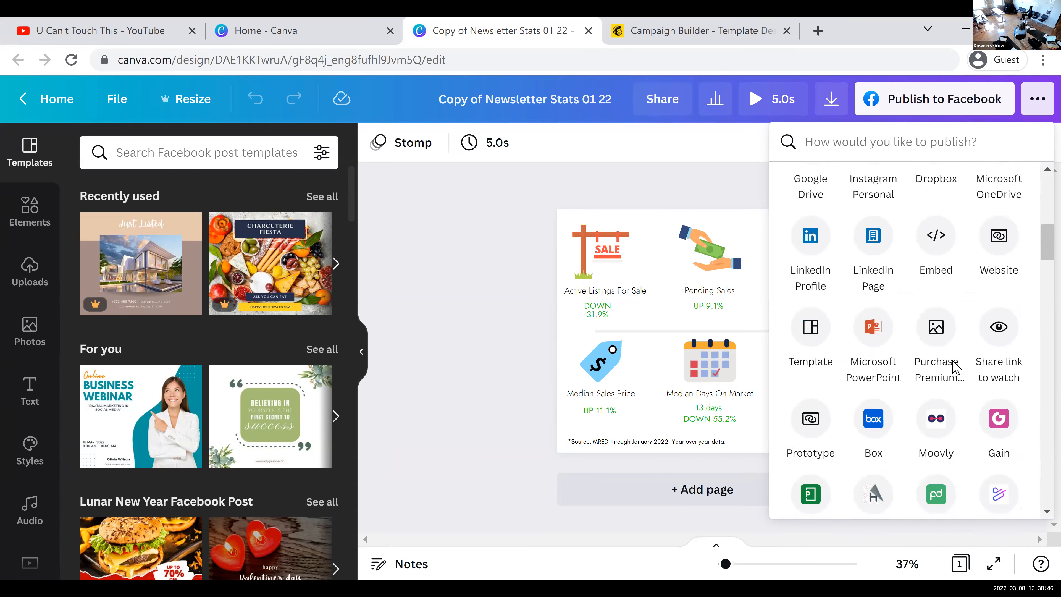
pyautogui.scroll(-2, 959, 371)
pyautogui.scroll(-2, 960, 372)
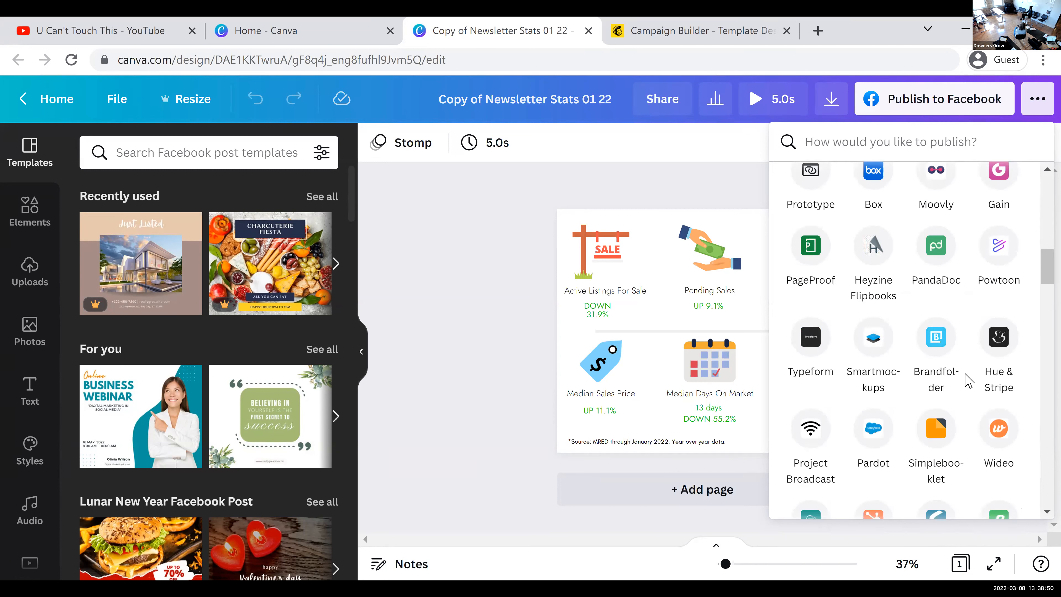
pyautogui.scroll(-2, 966, 379)
pyautogui.scroll(-6, 967, 380)
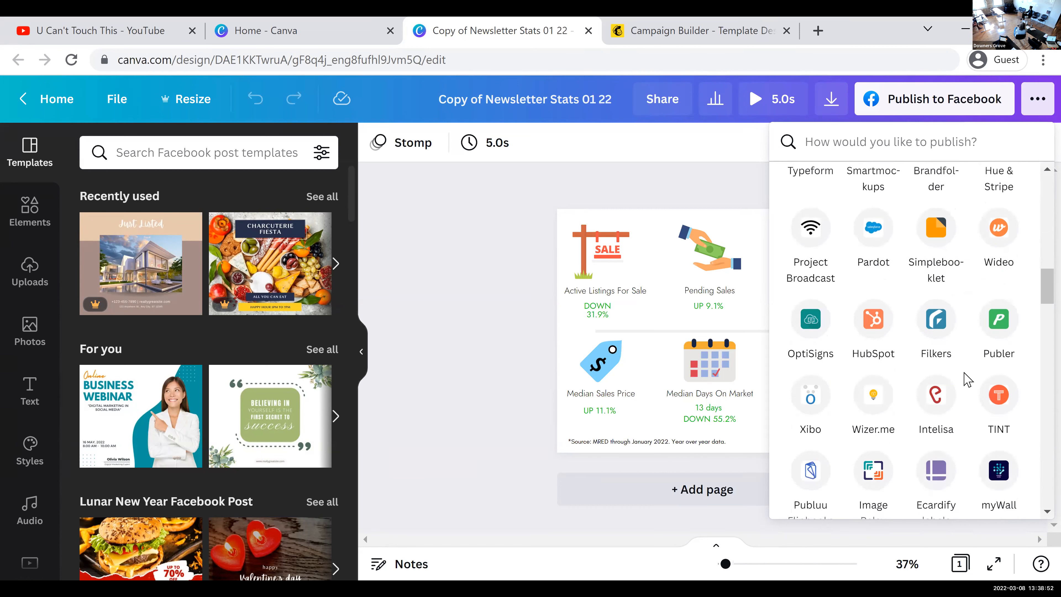
# Browse the remaining publishing destinations down to the print products, and close the list
pyautogui.scroll(-6, 967, 379)
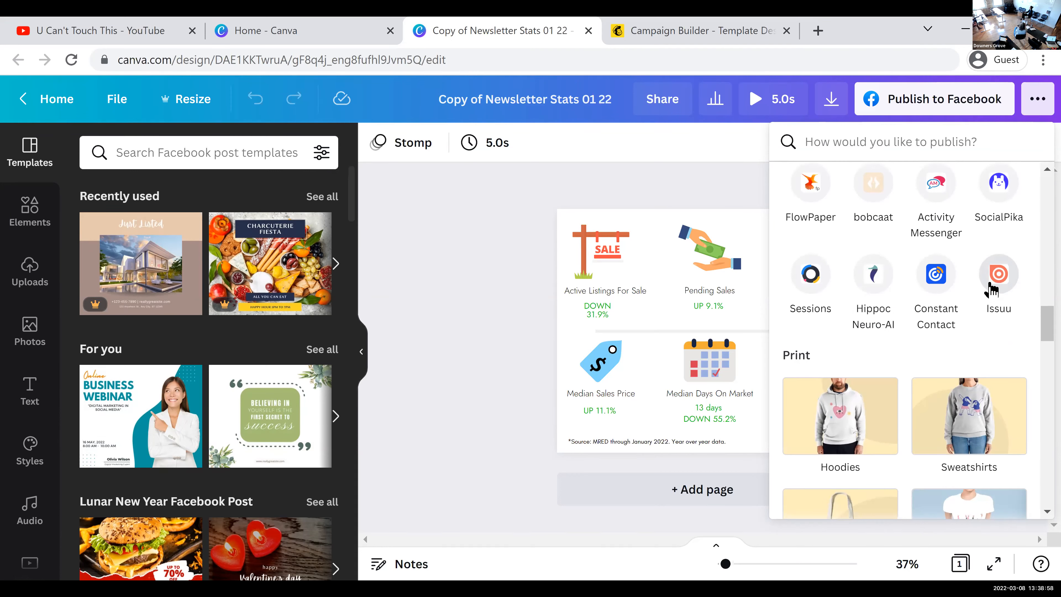
pyautogui.click(680, 205)
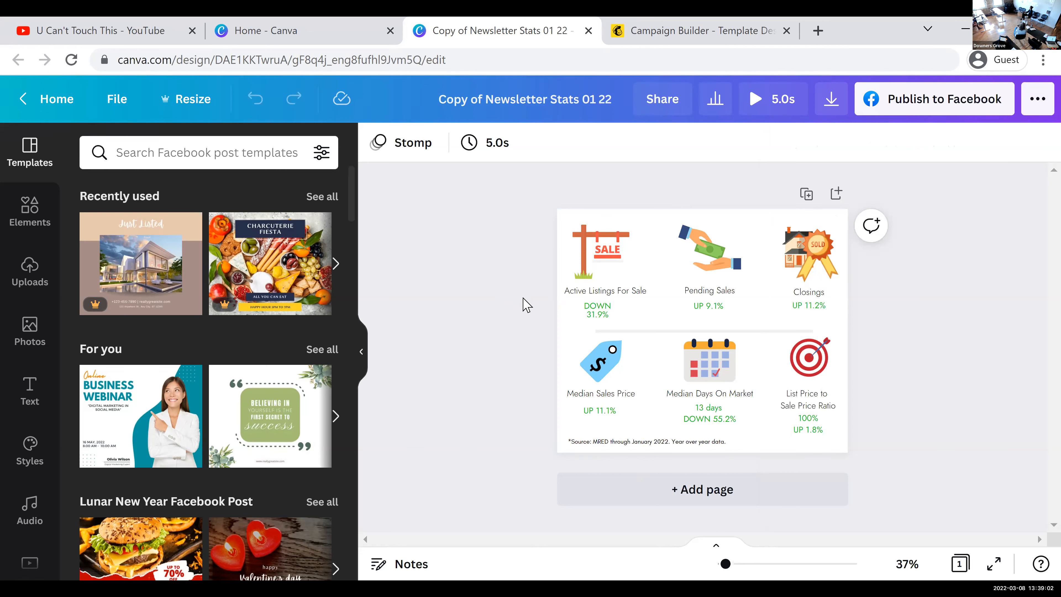
pyautogui.click(1032, 104)
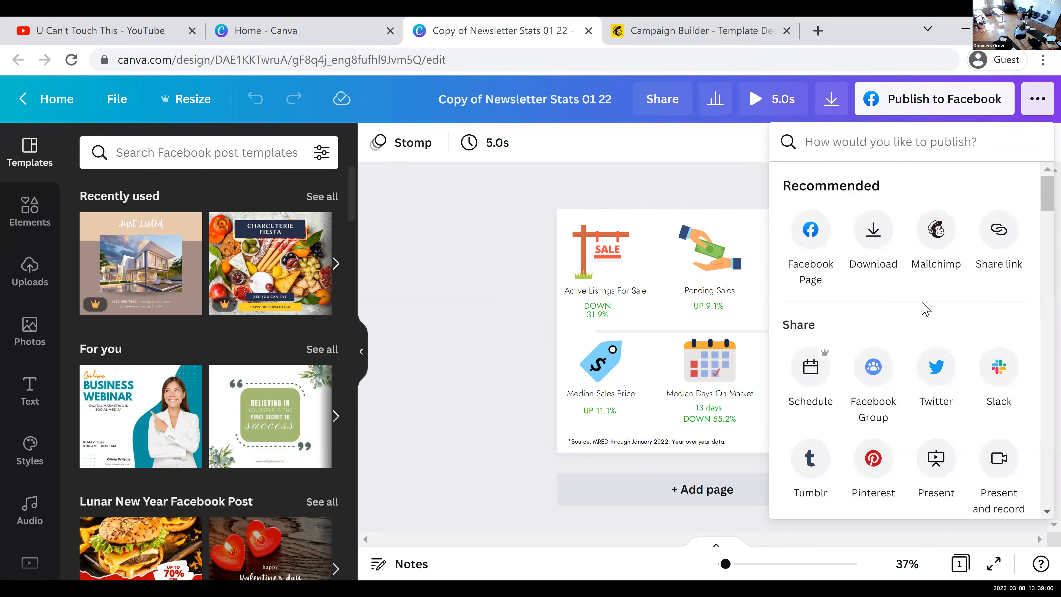
pyautogui.click(810, 386)
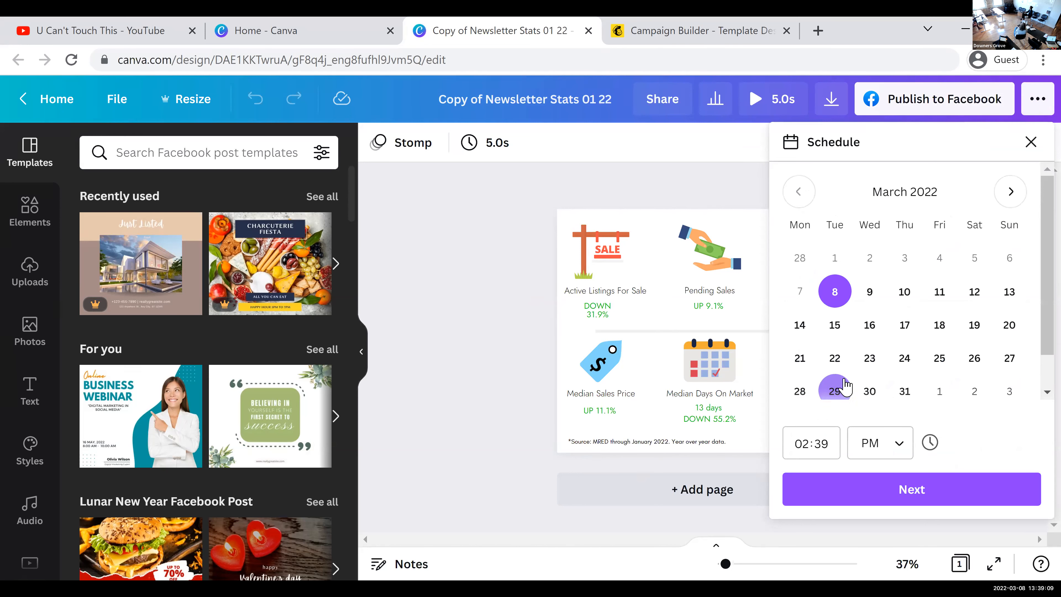
pyautogui.click(936, 492)
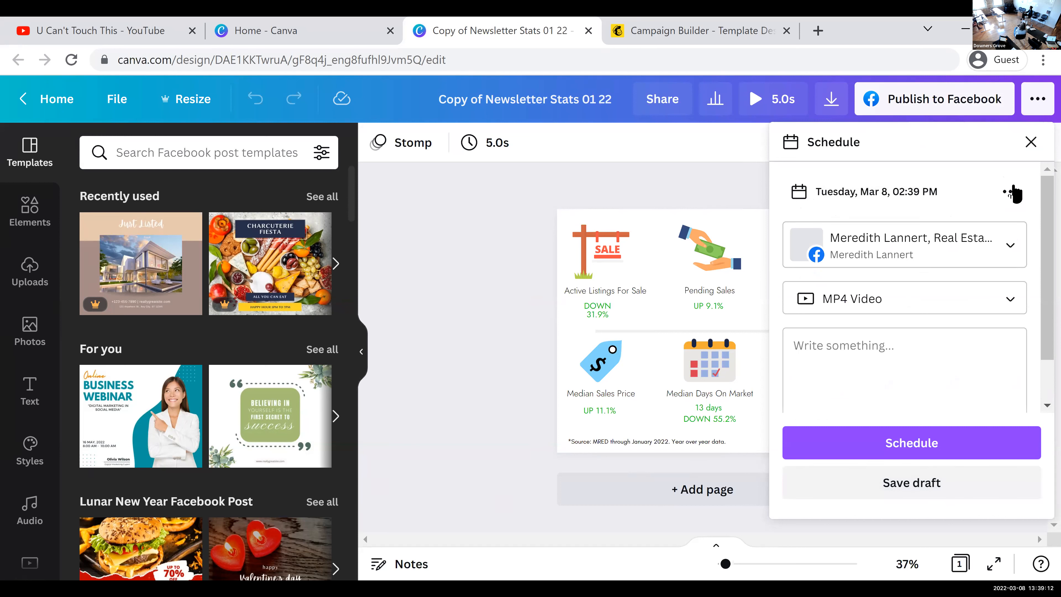
pyautogui.click(1039, 98)
# Schedule the newsletter stats design on the Facebook page for Saturday, March 12, 02:39 PM, with the caption "yes"
pyautogui.click(1038, 99)
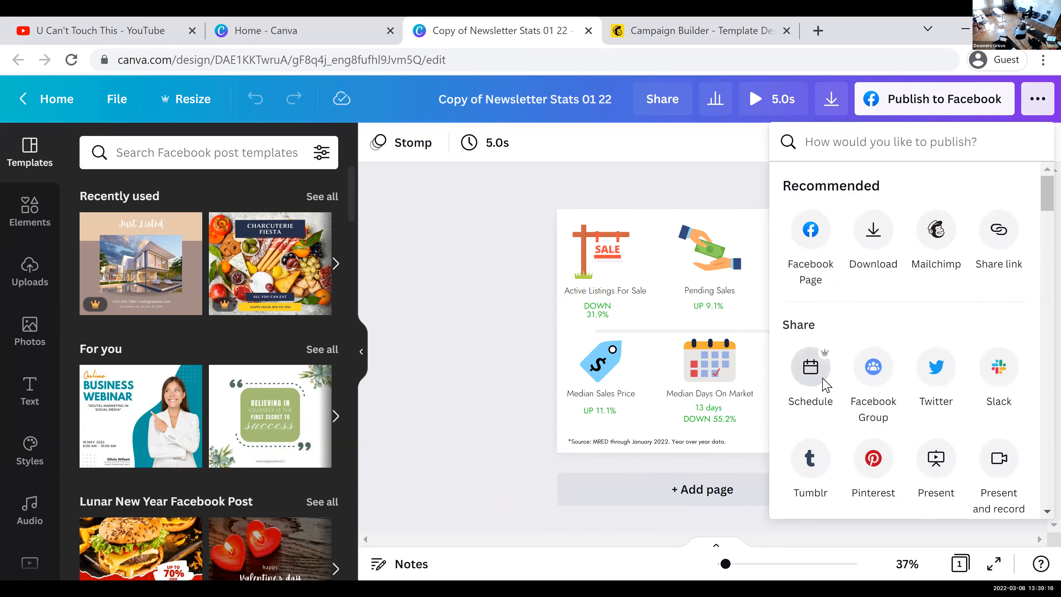
pyautogui.click(812, 378)
pyautogui.click(975, 291)
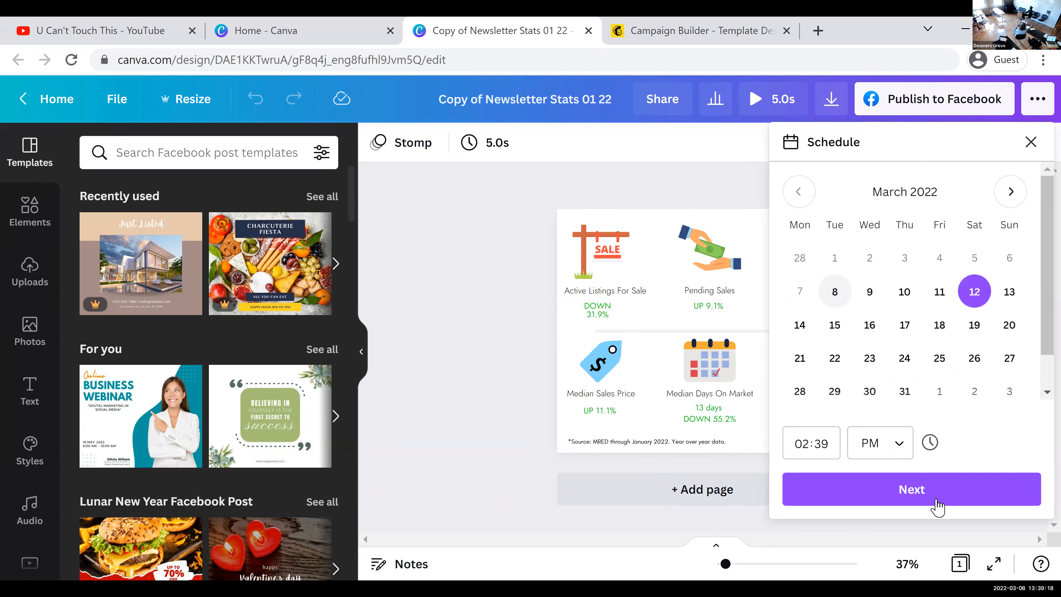
pyautogui.click(910, 487)
pyautogui.click(898, 363)
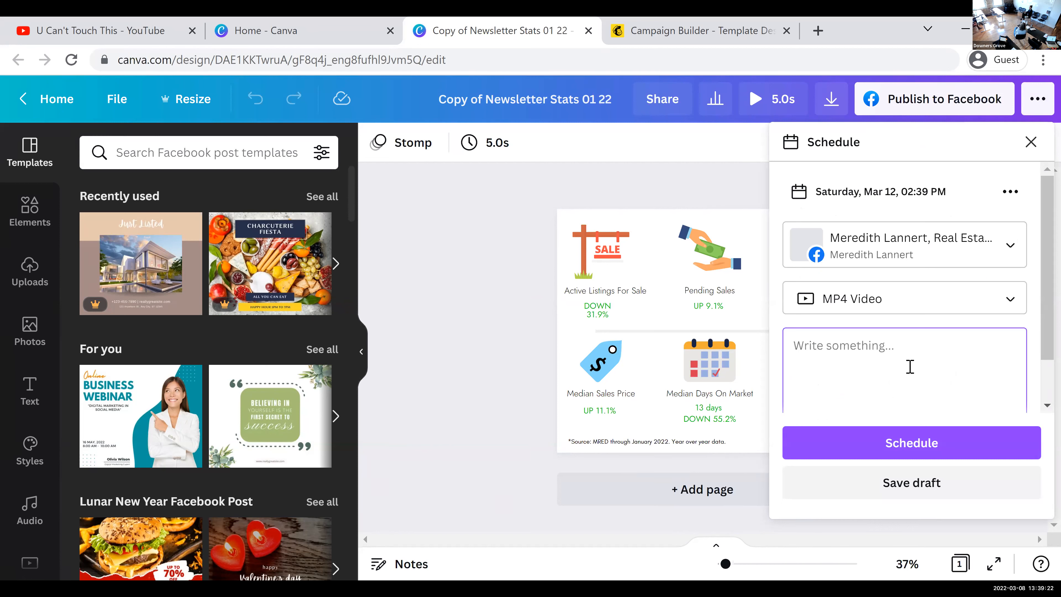
pyautogui.write('yes')
pyautogui.click(953, 440)
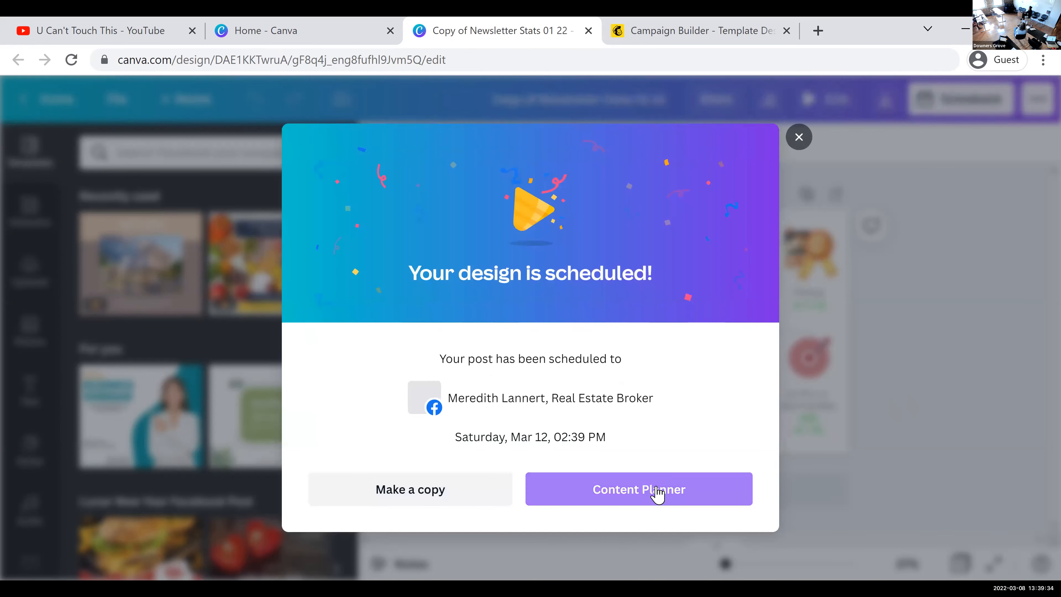
# Review the scheduled post's details and available actions in the Content Planner, and look through the March 2022 calendar
pyautogui.click(657, 494)
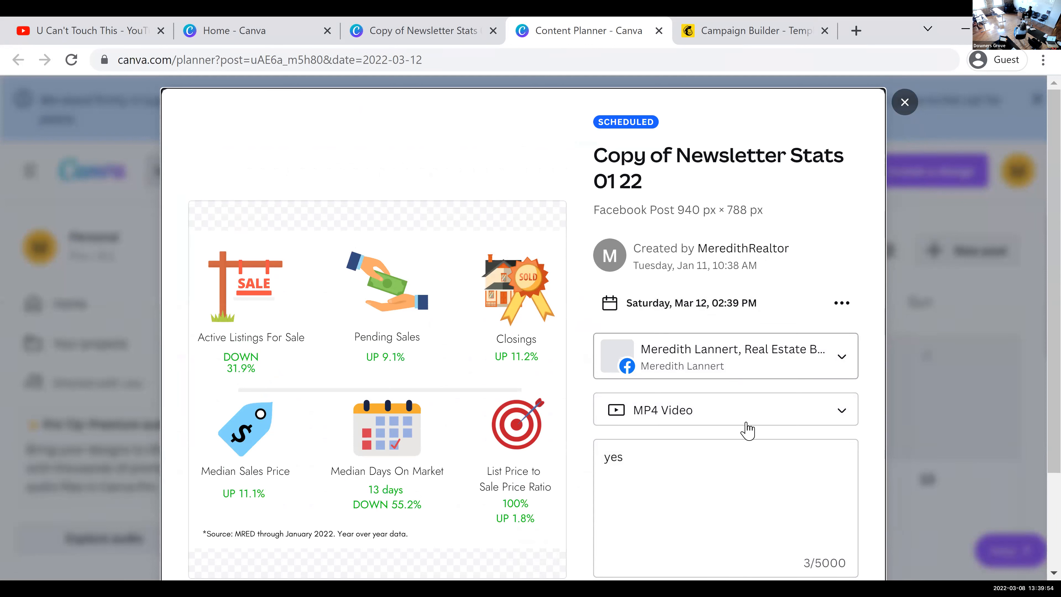
pyautogui.scroll(-3, 687, 418)
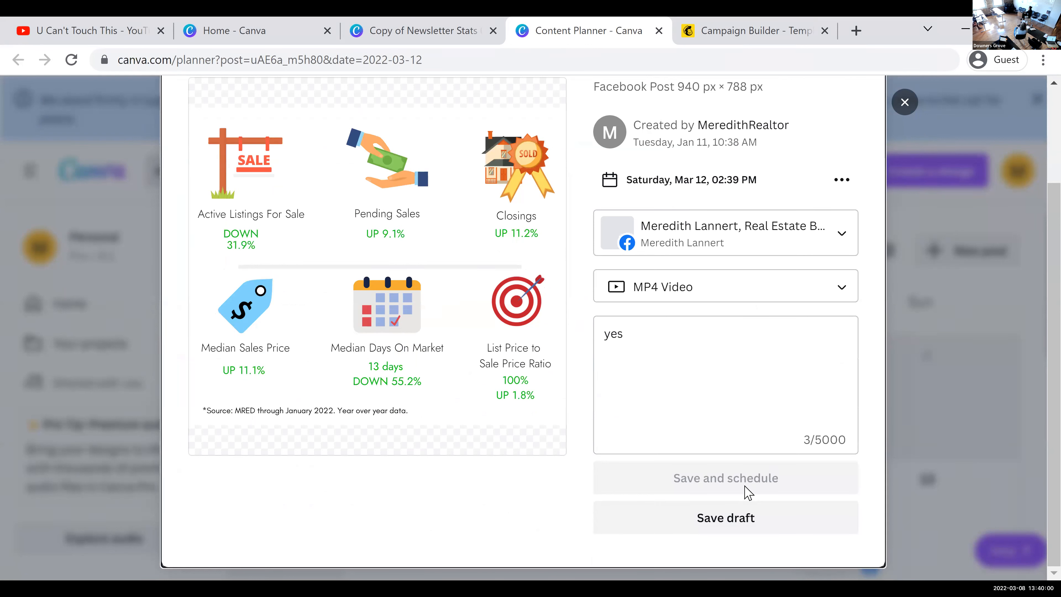
pyautogui.scroll(1, 831, 213)
pyautogui.scroll(3, 831, 215)
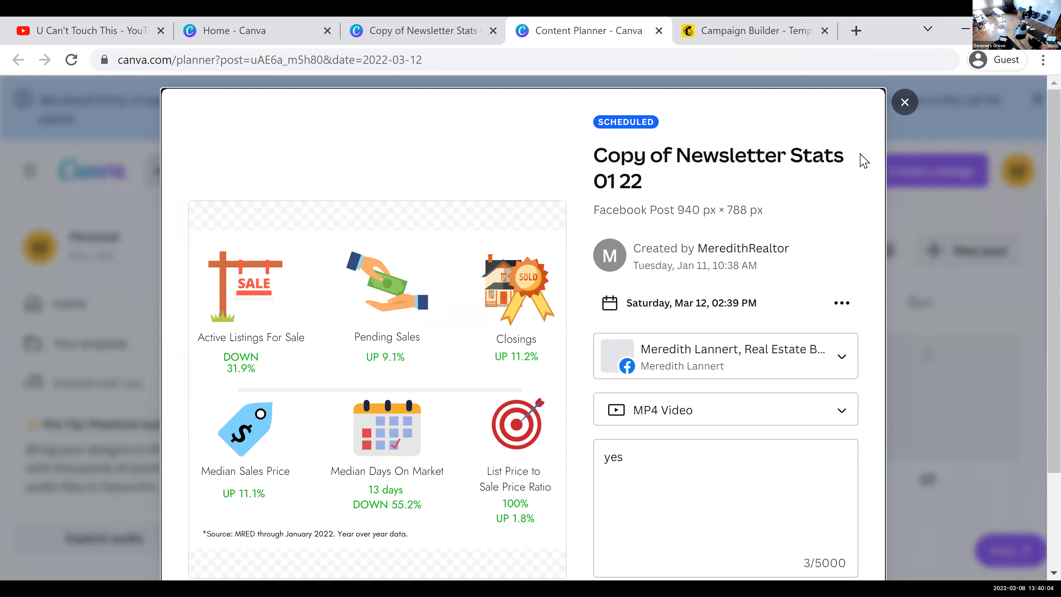
pyautogui.click(838, 304)
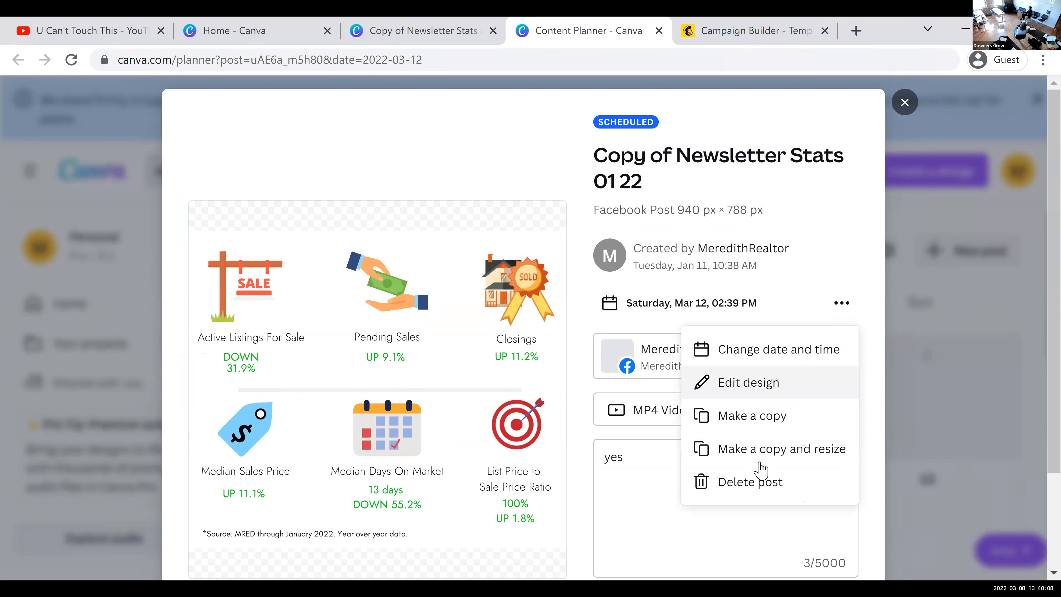
pyautogui.click(904, 104)
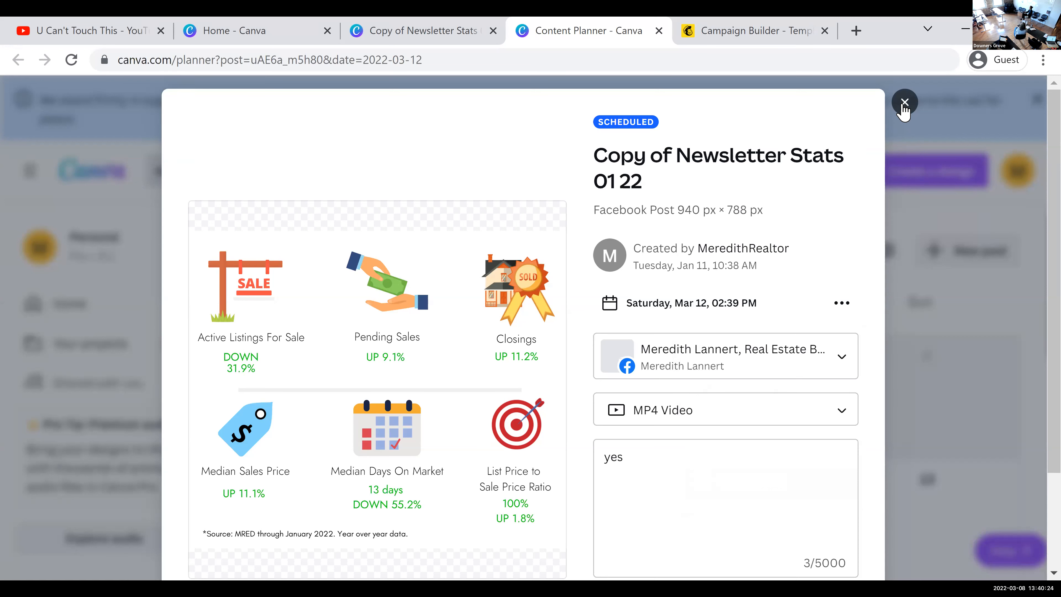
pyautogui.click(917, 191)
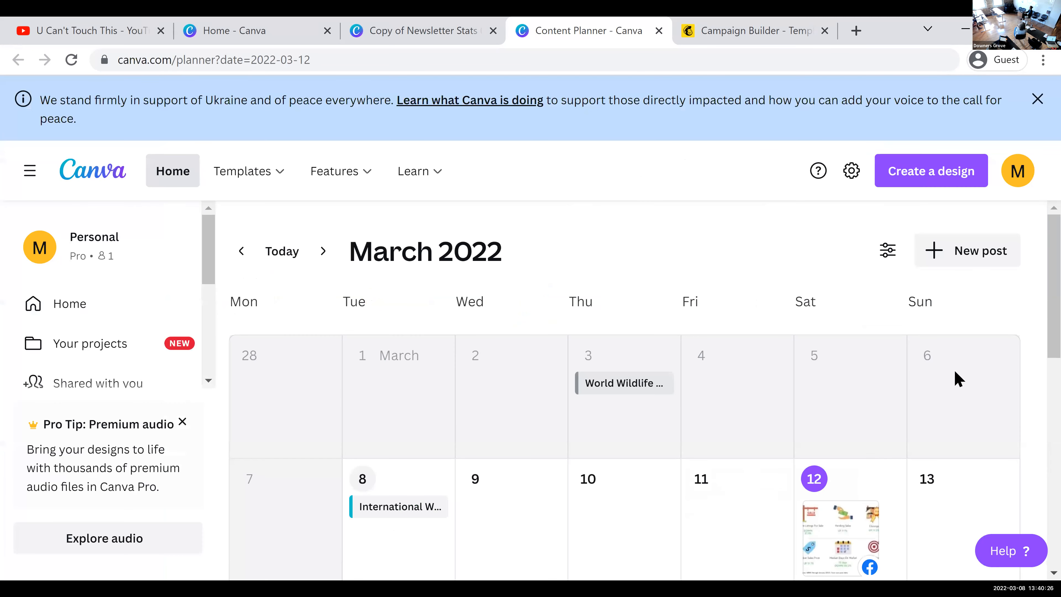
pyautogui.scroll(-4, 694, 372)
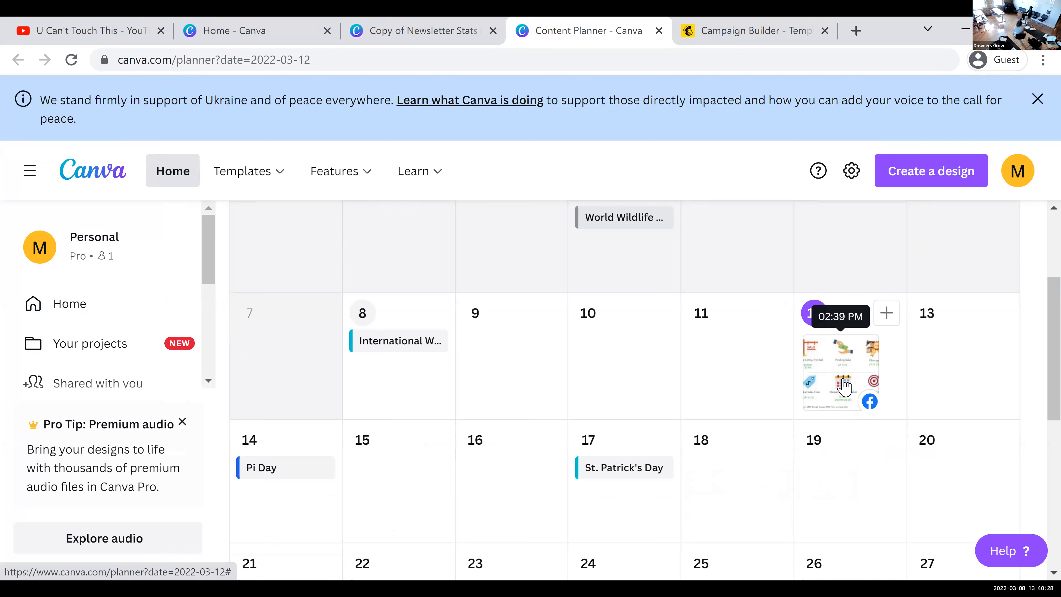
pyautogui.scroll(-2, 742, 405)
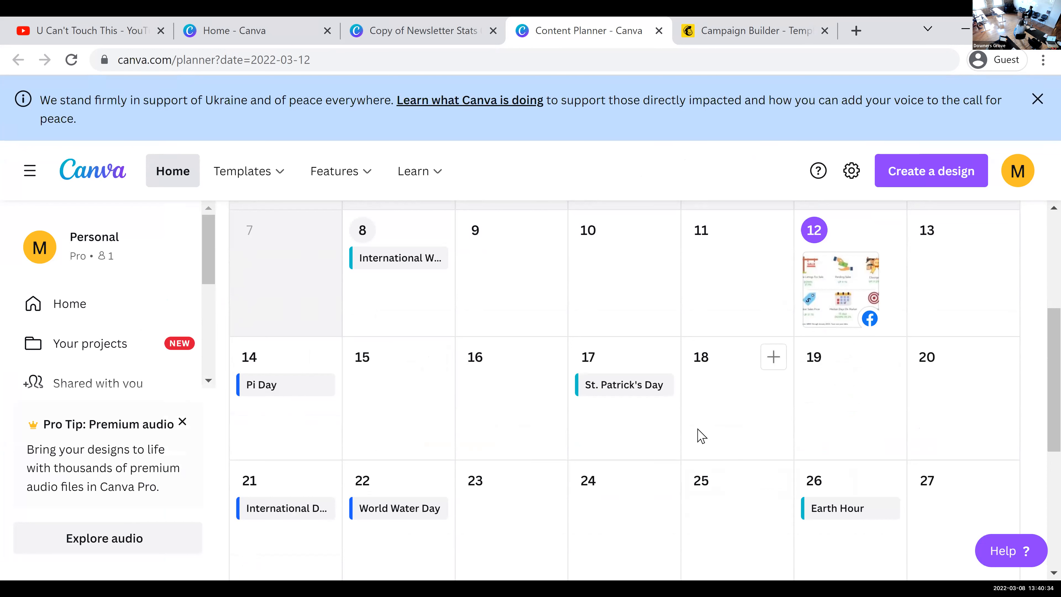
pyautogui.scroll(-4, 707, 422)
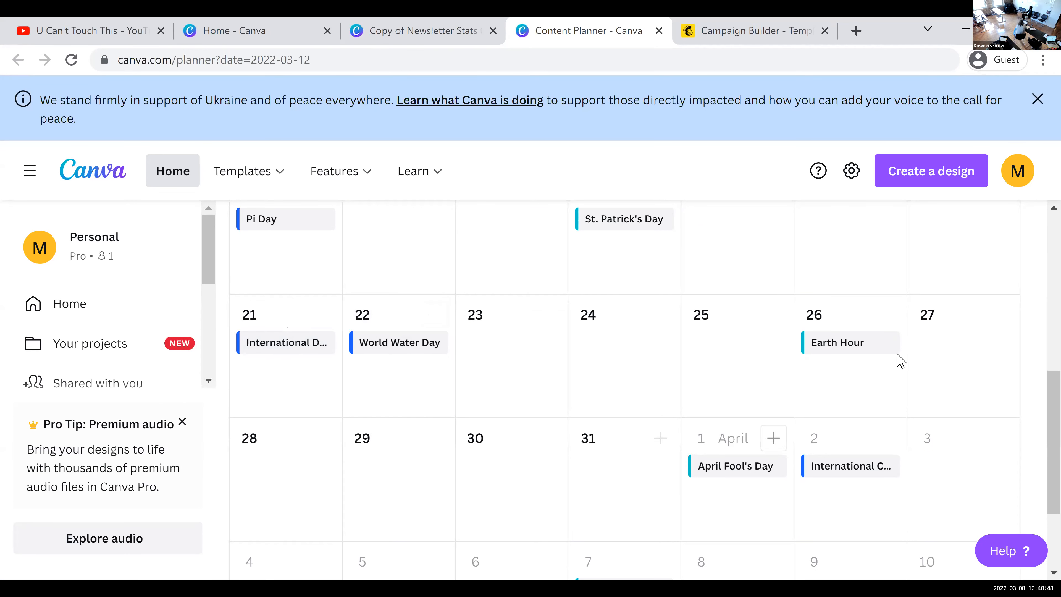
# Delete the newsletter stats post scheduled for March 12 in the planner calendar
pyautogui.scroll(3, 907, 401)
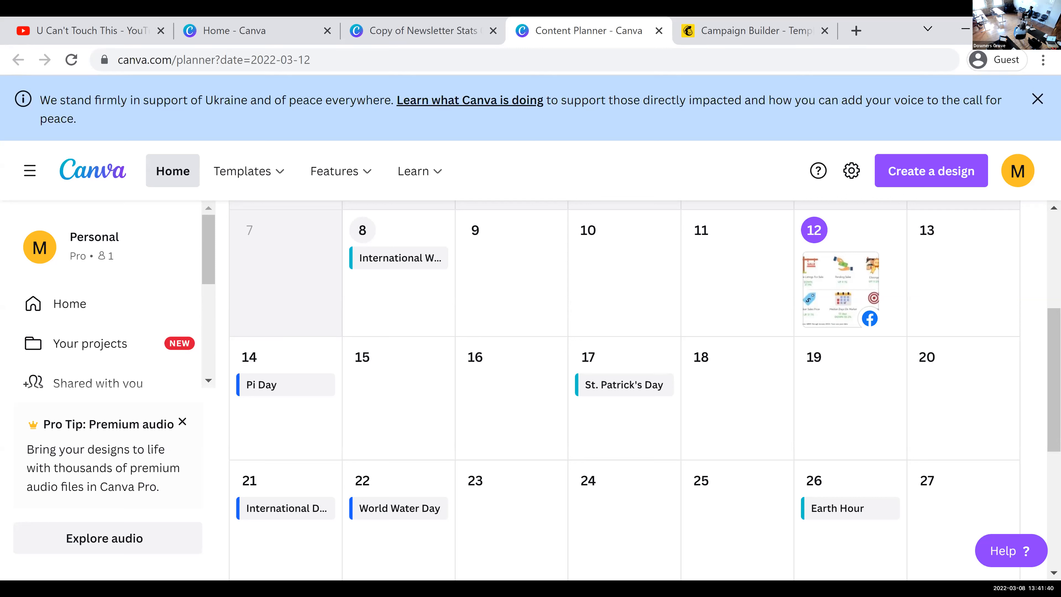
pyautogui.rightClick(839, 298)
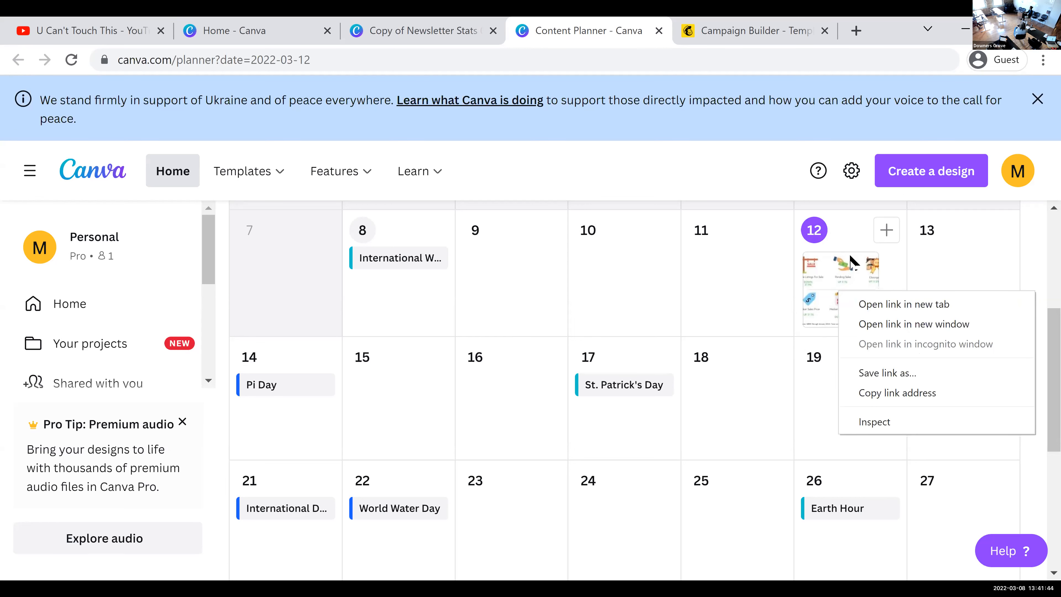
pyautogui.click(848, 281)
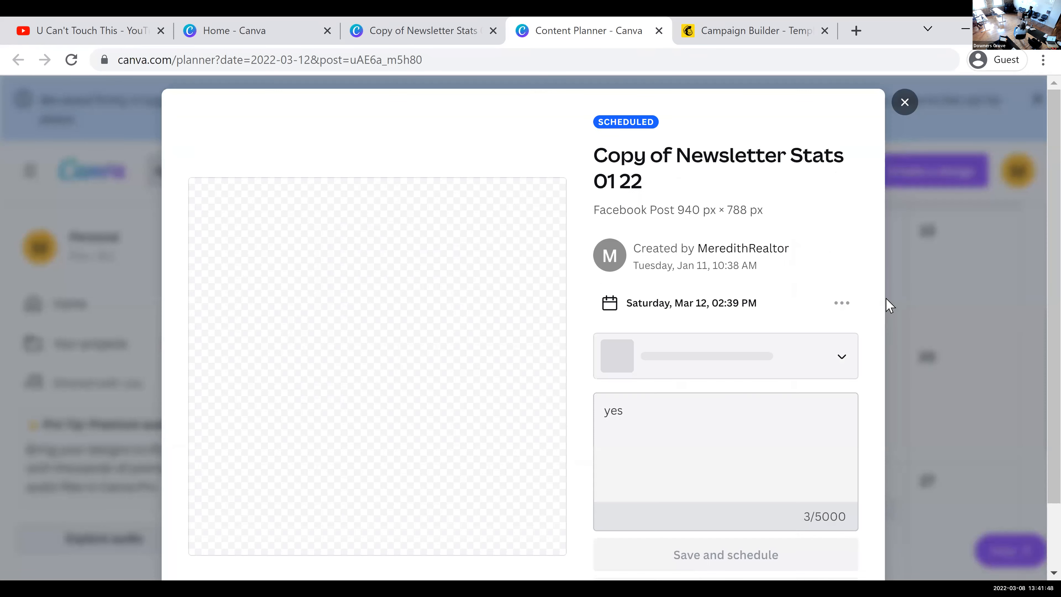
pyautogui.click(841, 304)
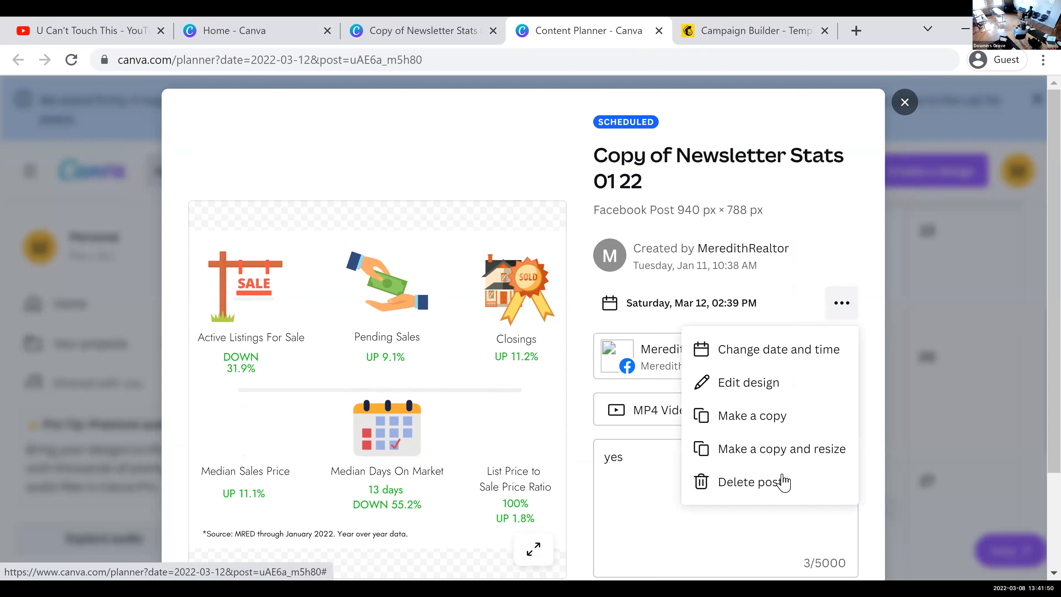
pyautogui.click(786, 482)
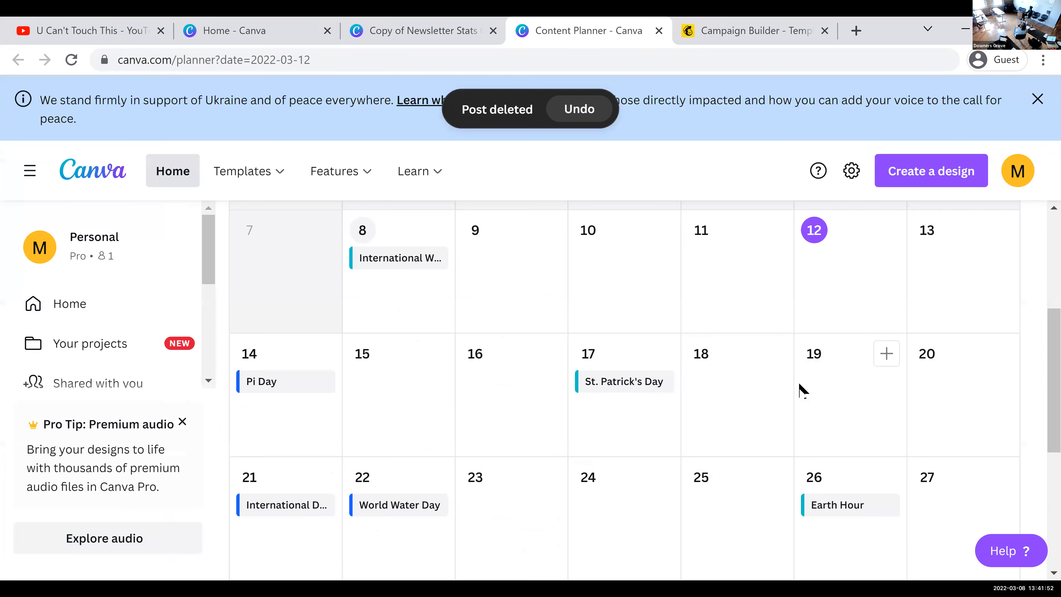
# Close the Content Planner and the newsletter stats design, dismissing its scheduling notice, and return to the Canva home page
pyautogui.click(659, 31)
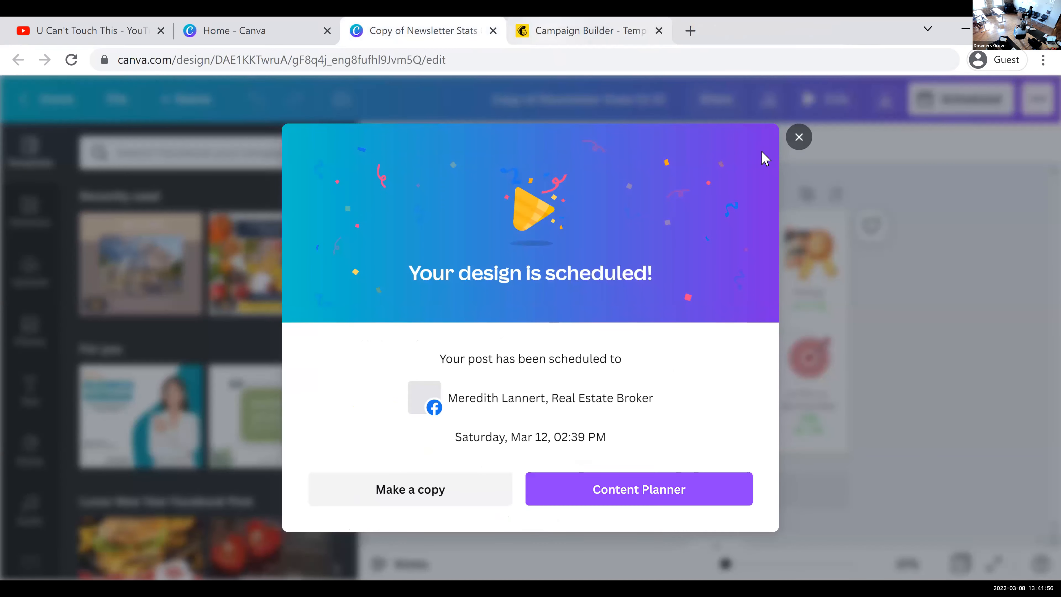
pyautogui.click(800, 139)
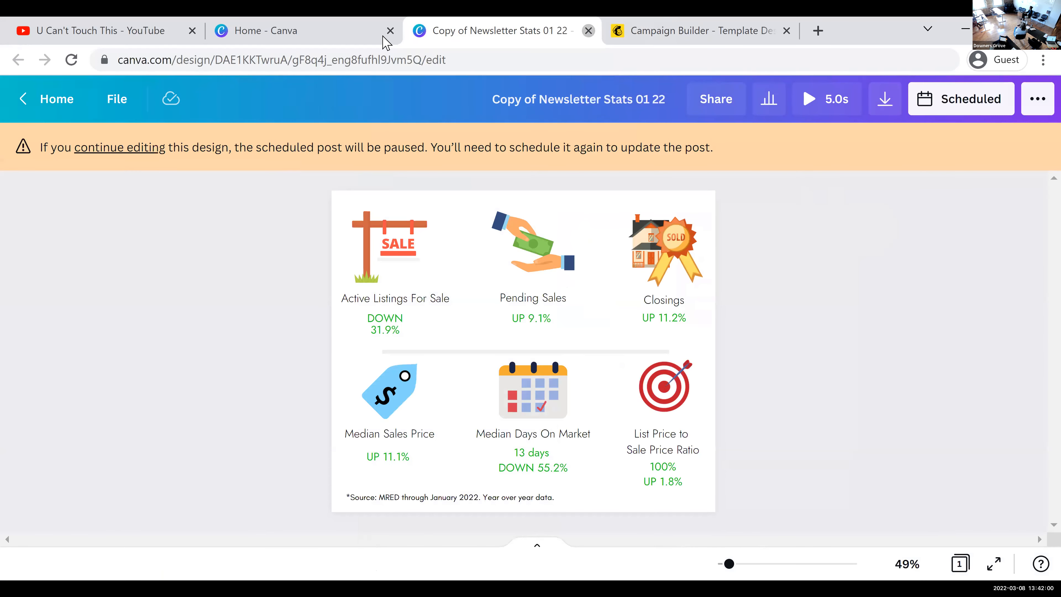
pyautogui.hotkey('ctrl', 'w')
pyautogui.click(345, 37)
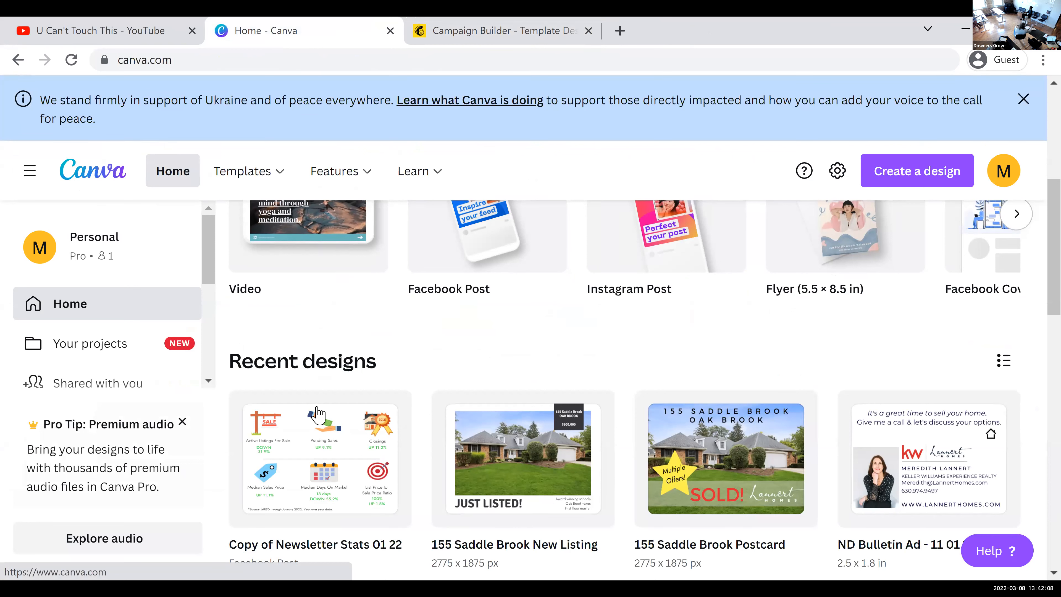
pyautogui.scroll(-1, 318, 416)
pyautogui.scroll(-2, 540, 455)
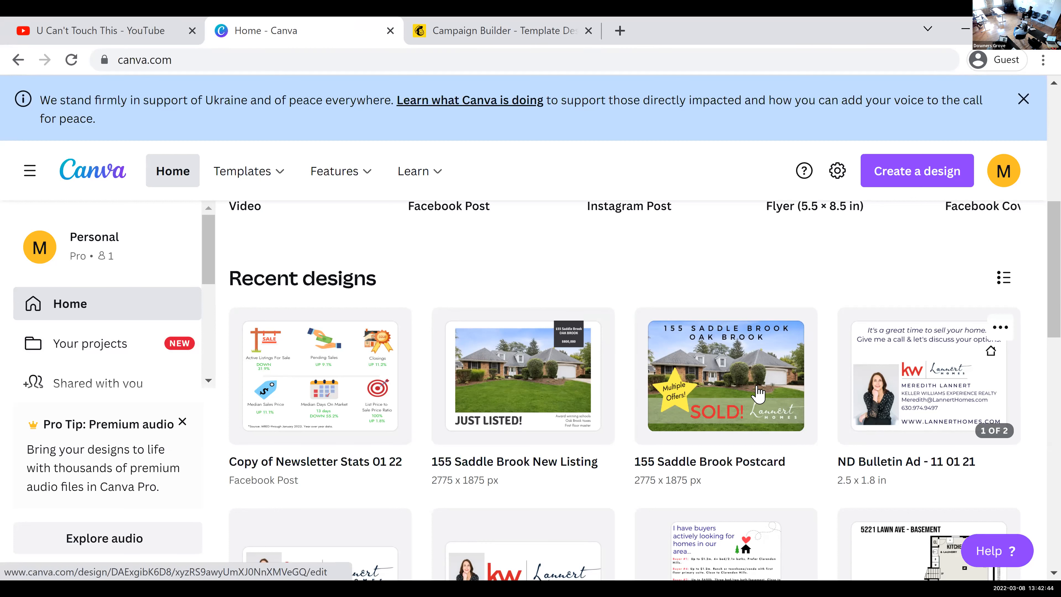
pyautogui.scroll(-5, 685, 408)
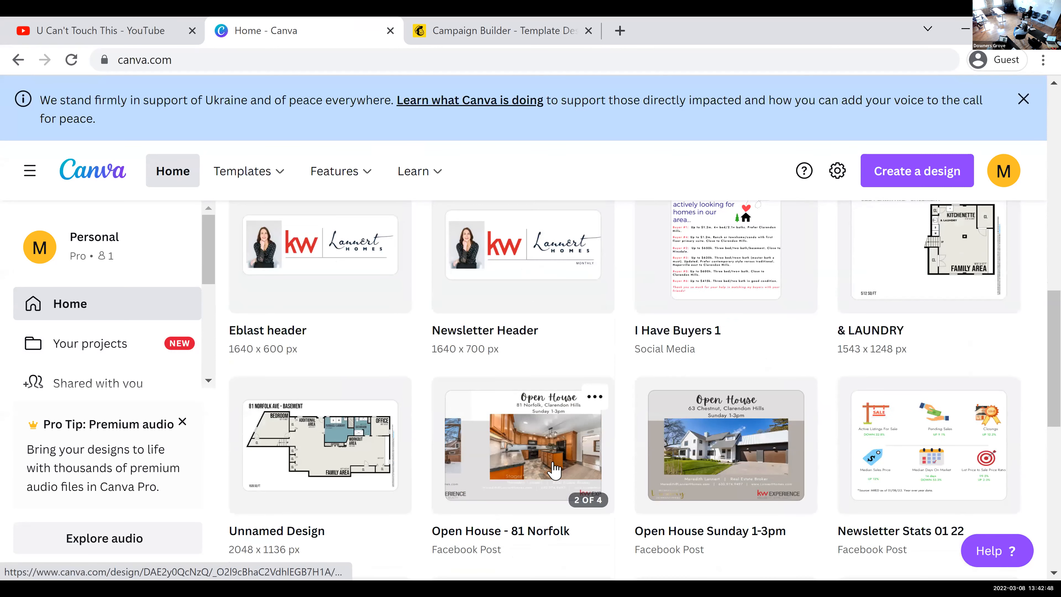
pyautogui.scroll(3, 459, 414)
pyautogui.click(499, 450)
pyautogui.scroll(-3, 501, 453)
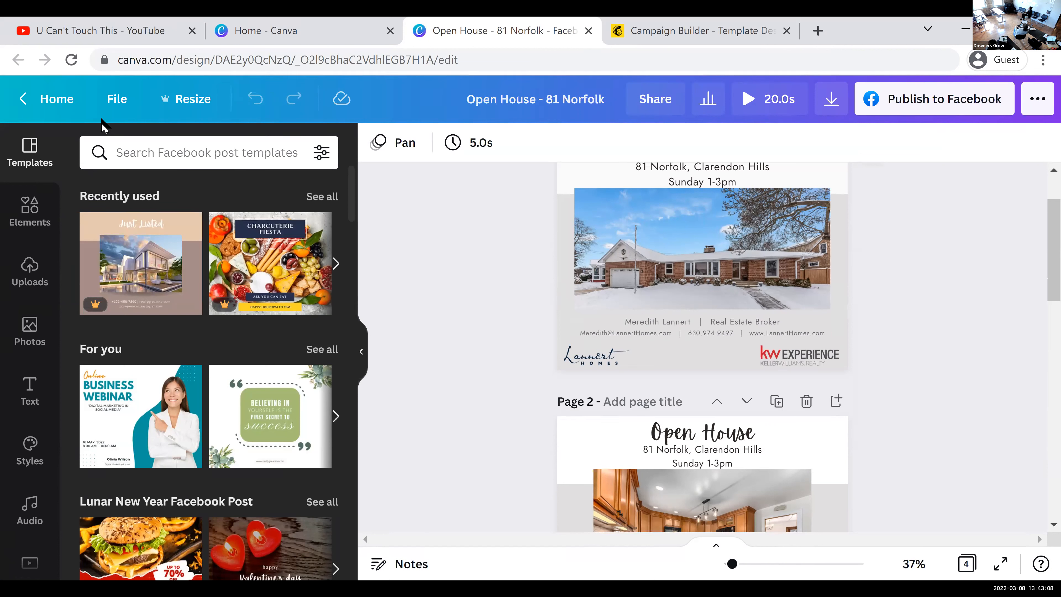
# Create a new blank Facebook Post design from within the open house design
pyautogui.click(119, 100)
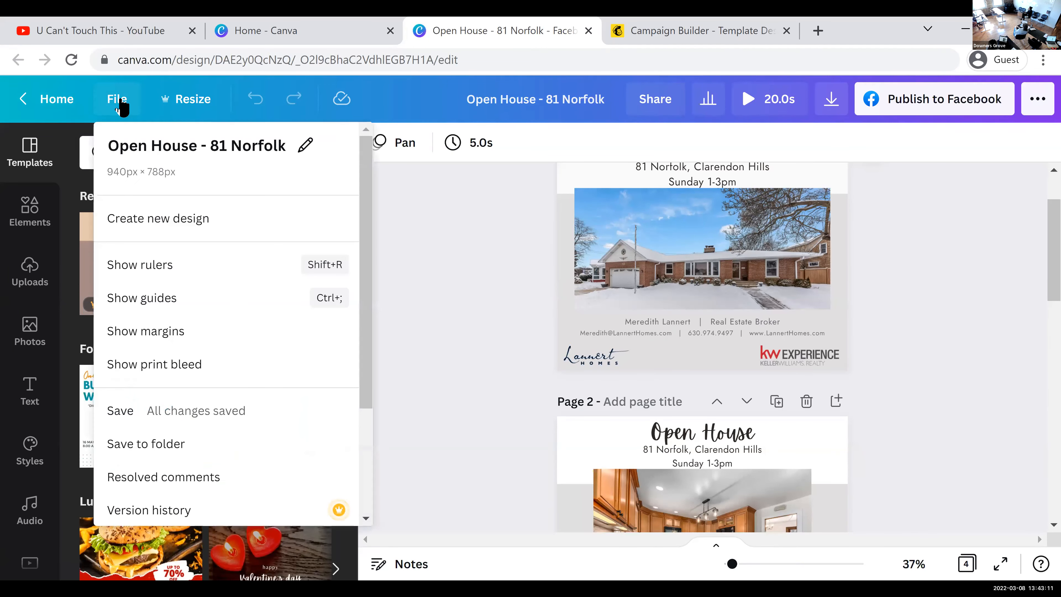
pyautogui.click(162, 229)
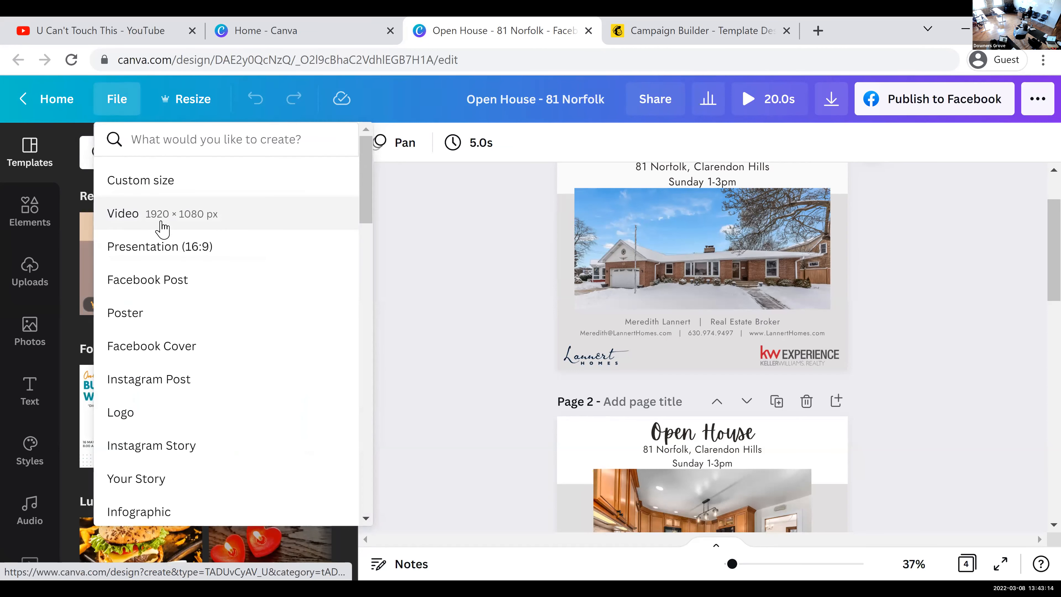
pyautogui.click(154, 281)
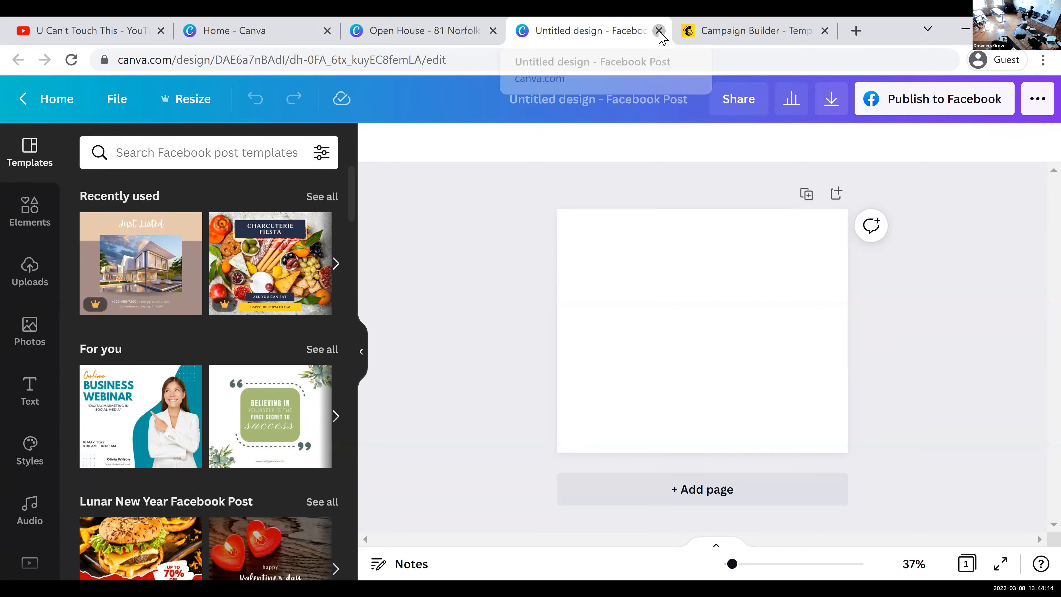
# Close the Canva designs, the Canva home page and the Mailchimp campaign, and minimize the browser window
pyautogui.hotkey('ctrl', 'w')
pyautogui.hotkey('ctrl', 'w')
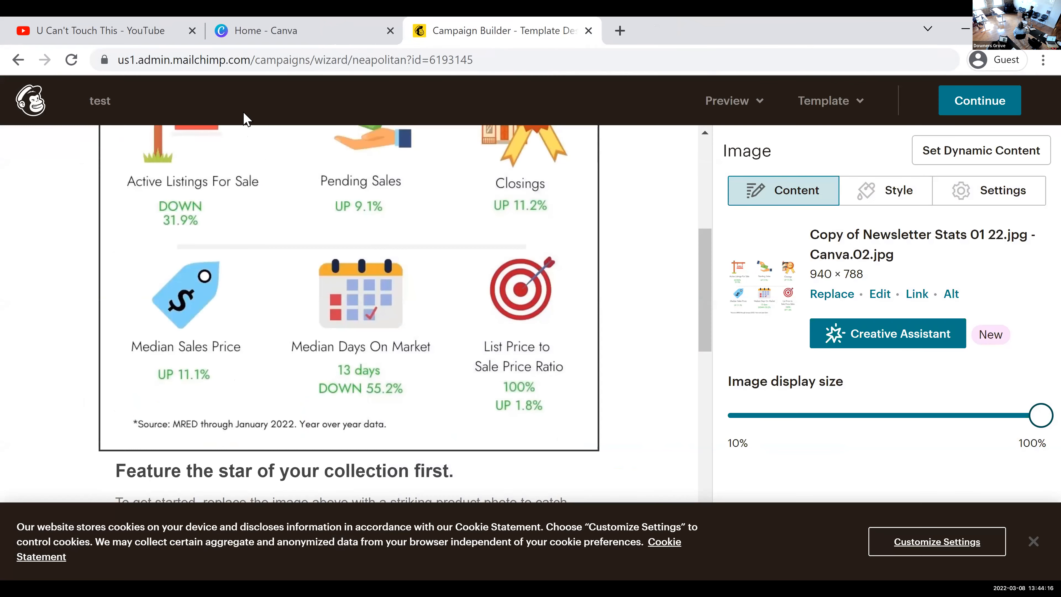
pyautogui.click(390, 30)
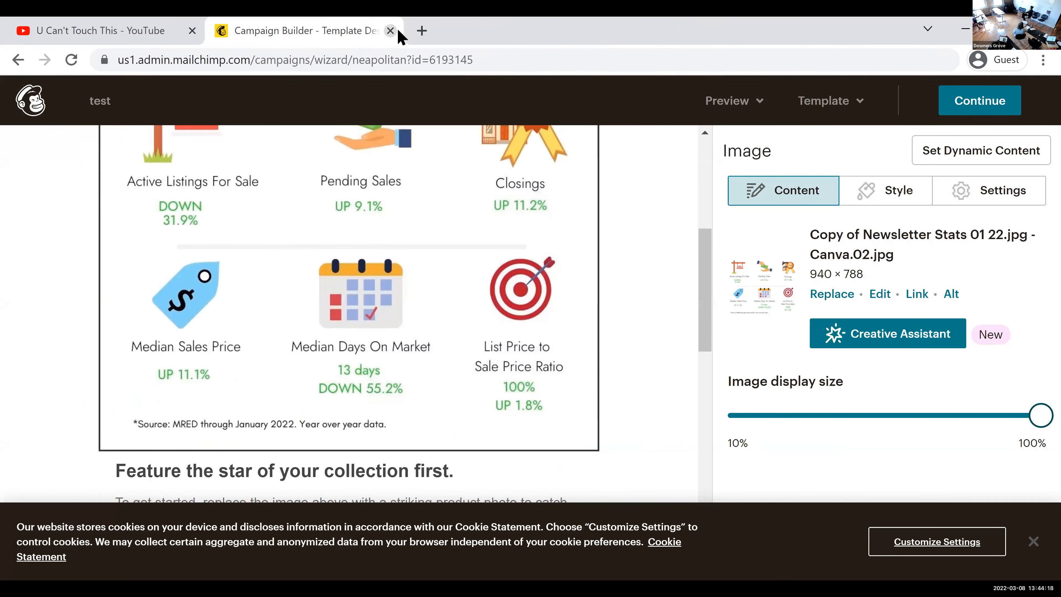
pyautogui.click(390, 30)
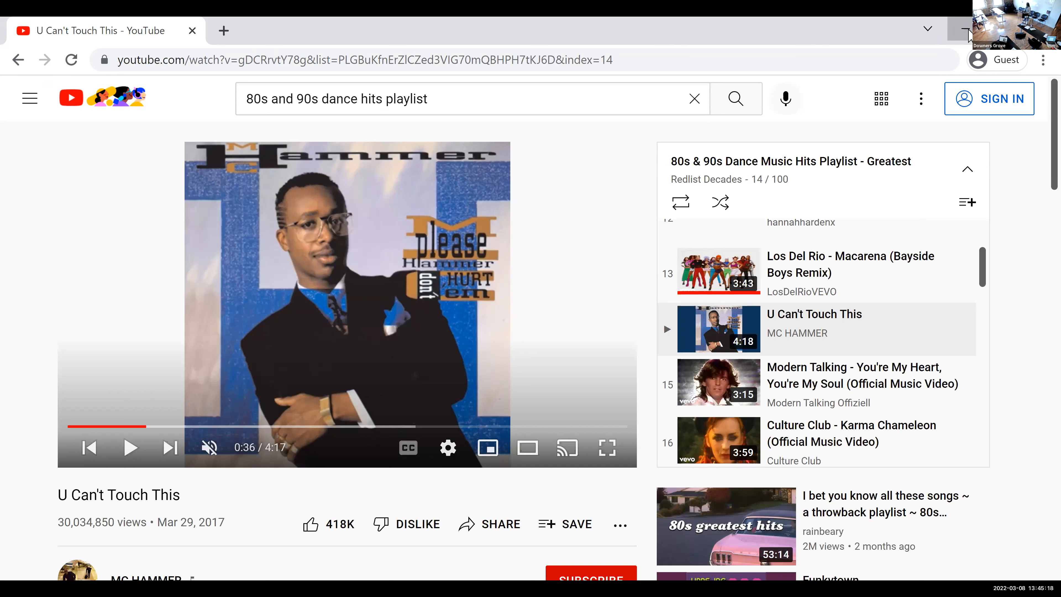
pyautogui.click(967, 32)
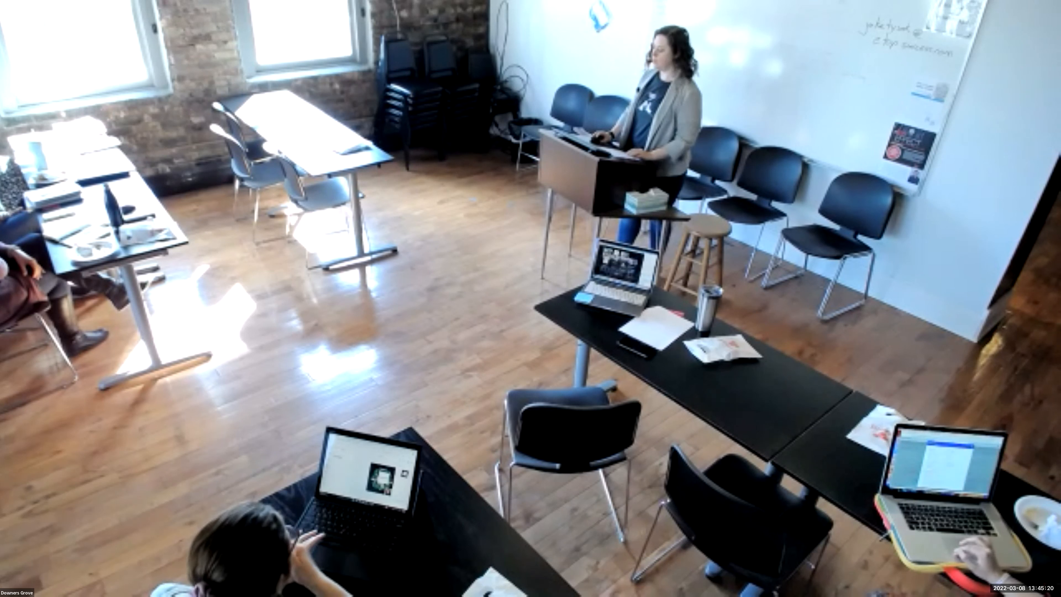
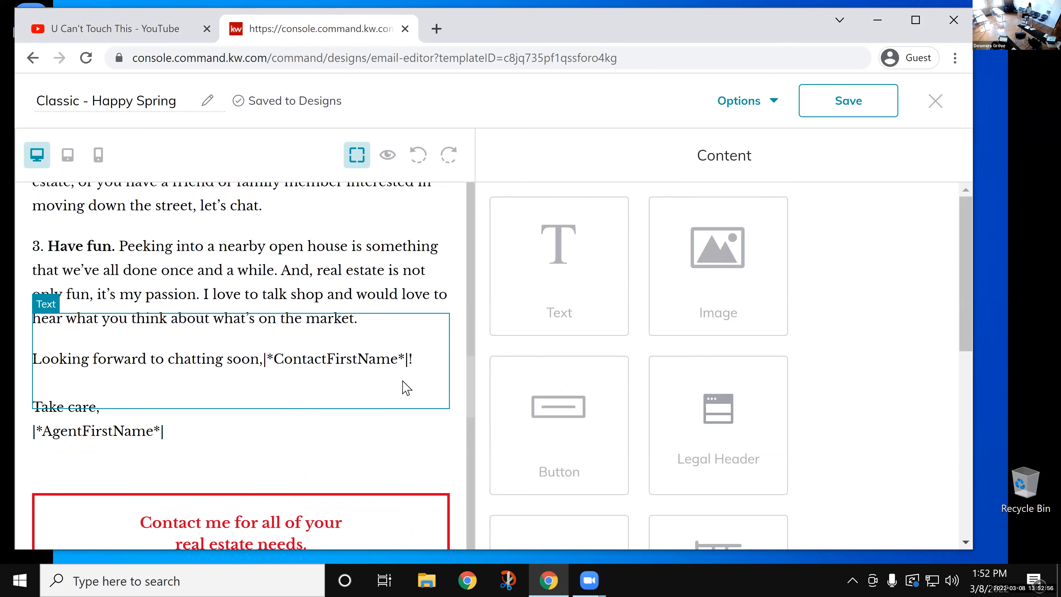
pyautogui.scroll(2, 406, 387)
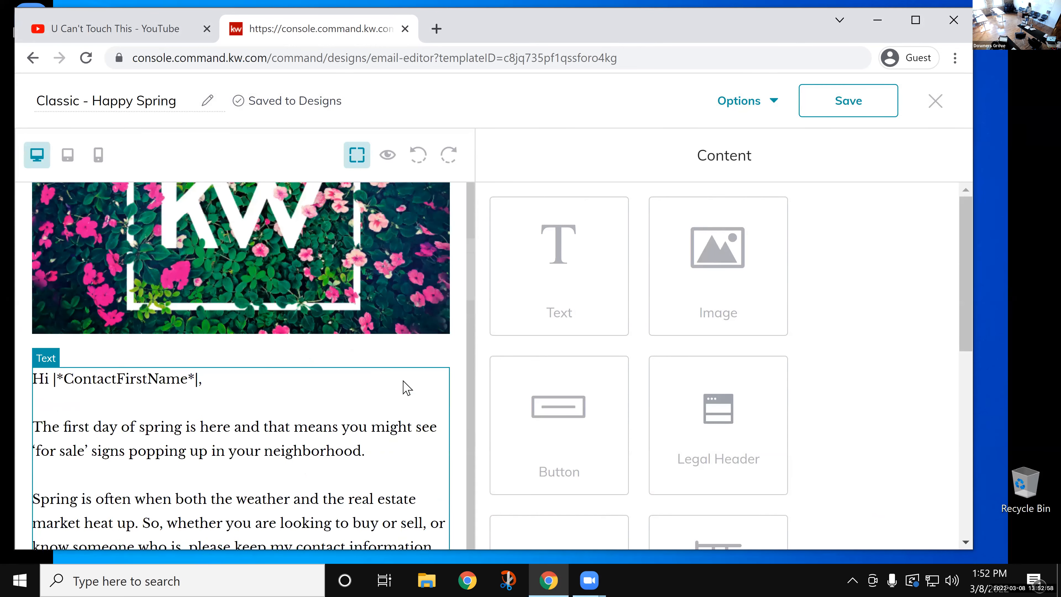
# Review the Classic - Happy Spring email template from its header image and greeting through the three tips to the agent sign-off
pyautogui.scroll(-6, 405, 387)
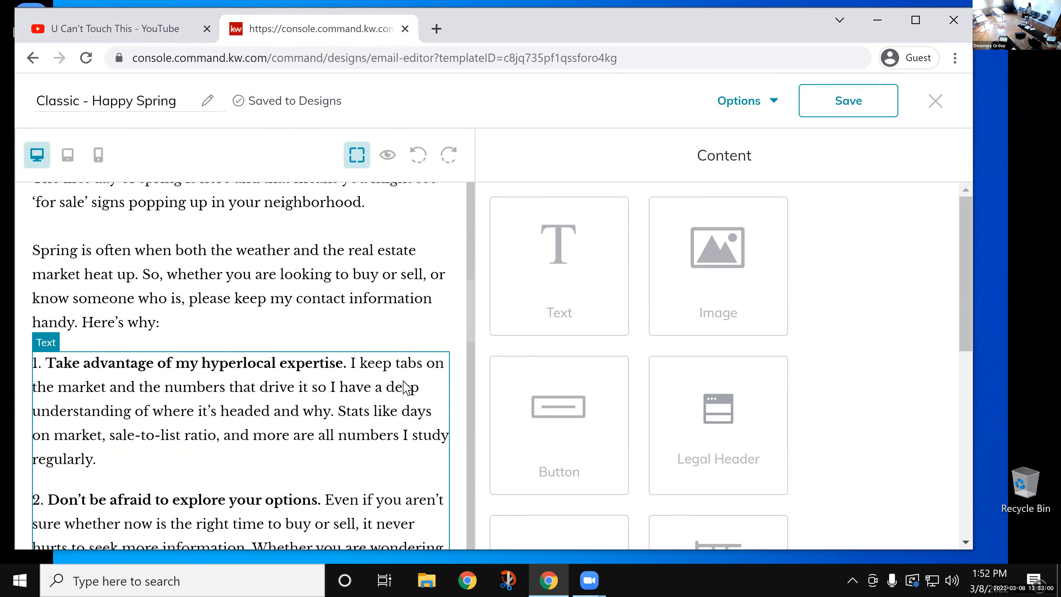
pyautogui.scroll(-2, 407, 387)
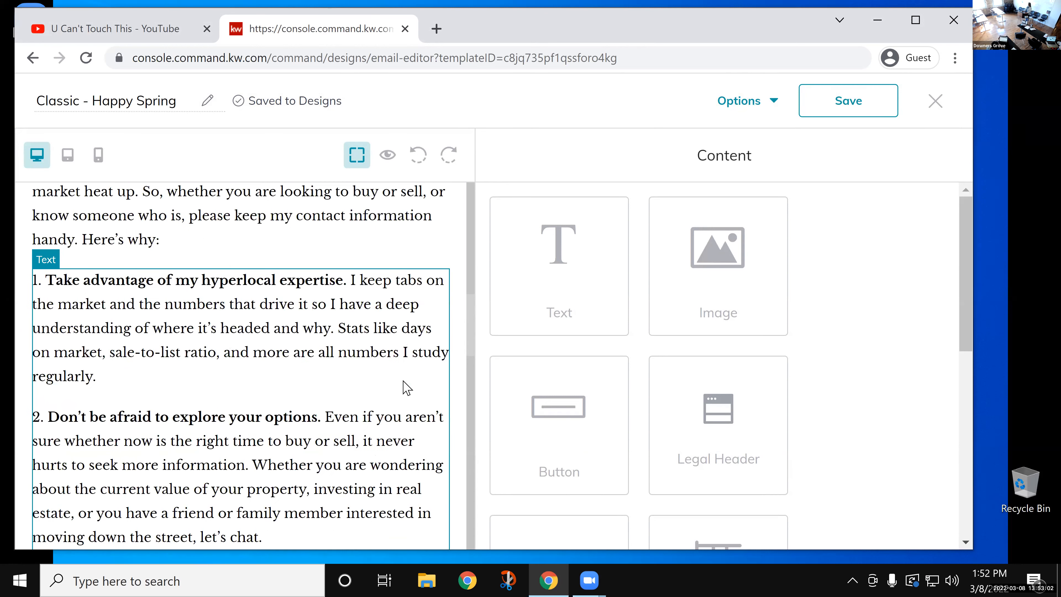
pyautogui.scroll(-2, 407, 387)
pyautogui.scroll(-4, 407, 387)
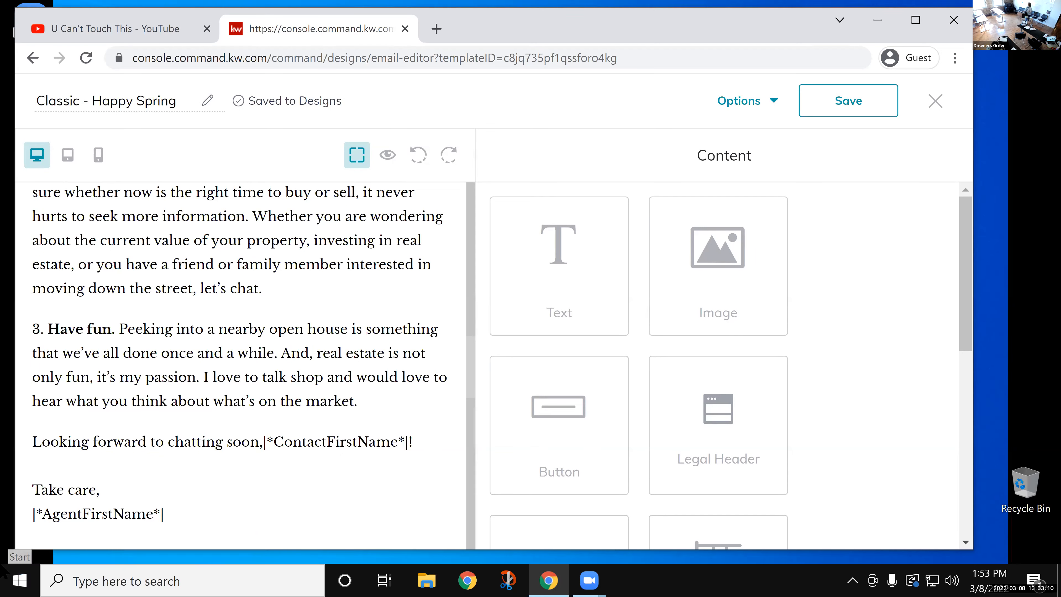
pyautogui.scroll(12, 202, 418)
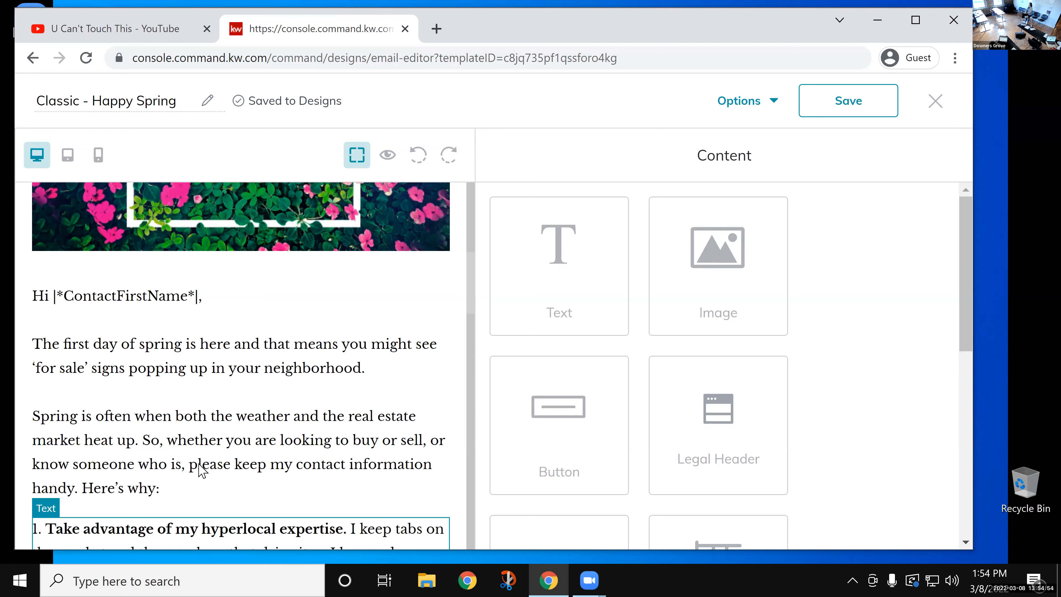
pyautogui.scroll(-2, 313, 314)
pyautogui.scroll(-10, 314, 318)
pyautogui.scroll(12, 326, 336)
pyautogui.scroll(3, 317, 376)
pyautogui.scroll(-3, 318, 349)
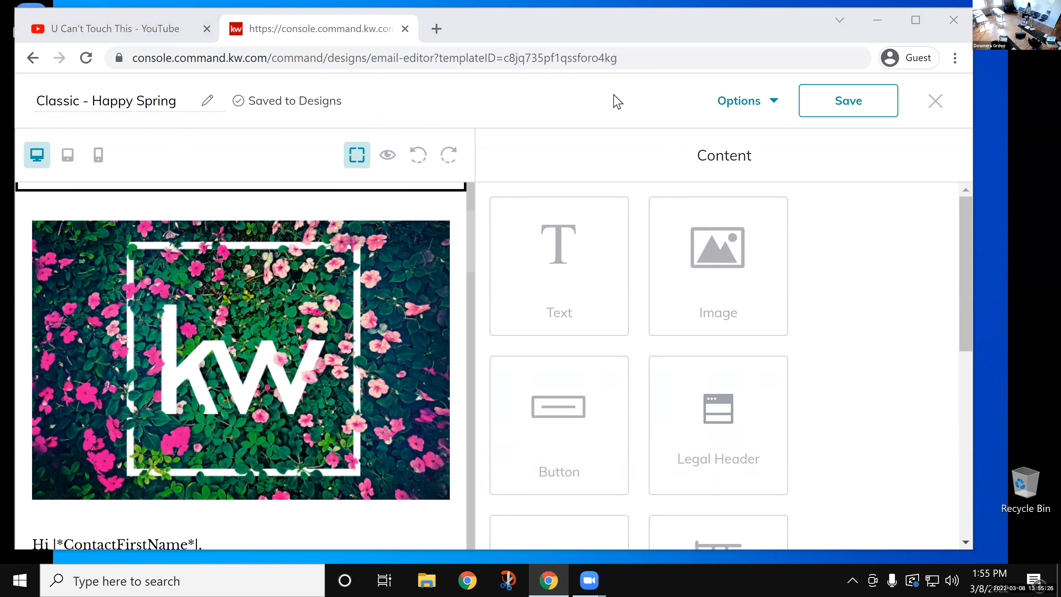
# Save and close the Classic - Happy Spring email design and open the Campaigns dashboard
pyautogui.click(823, 107)
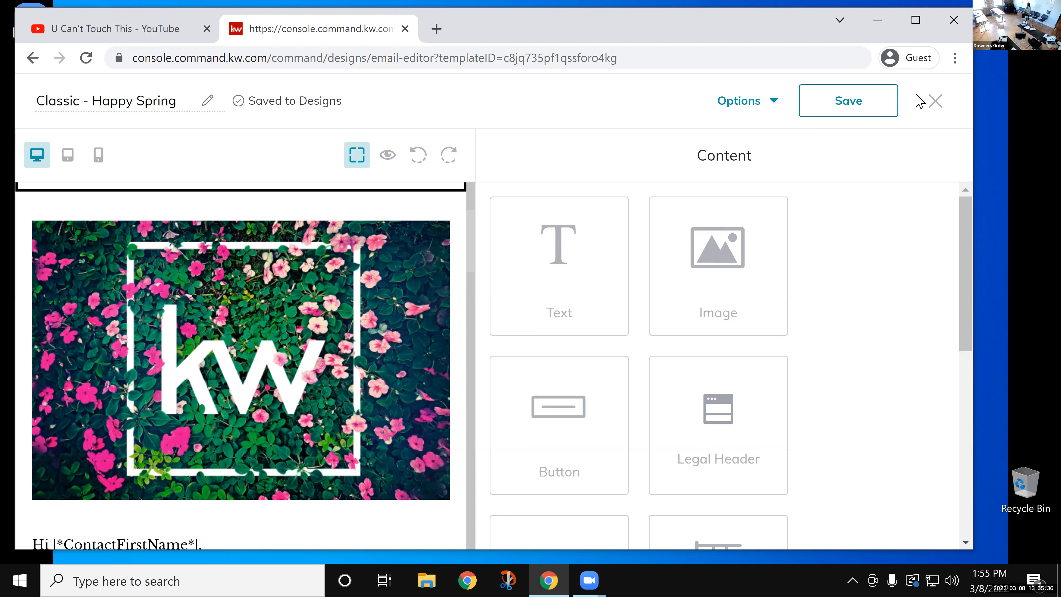
pyautogui.click(936, 101)
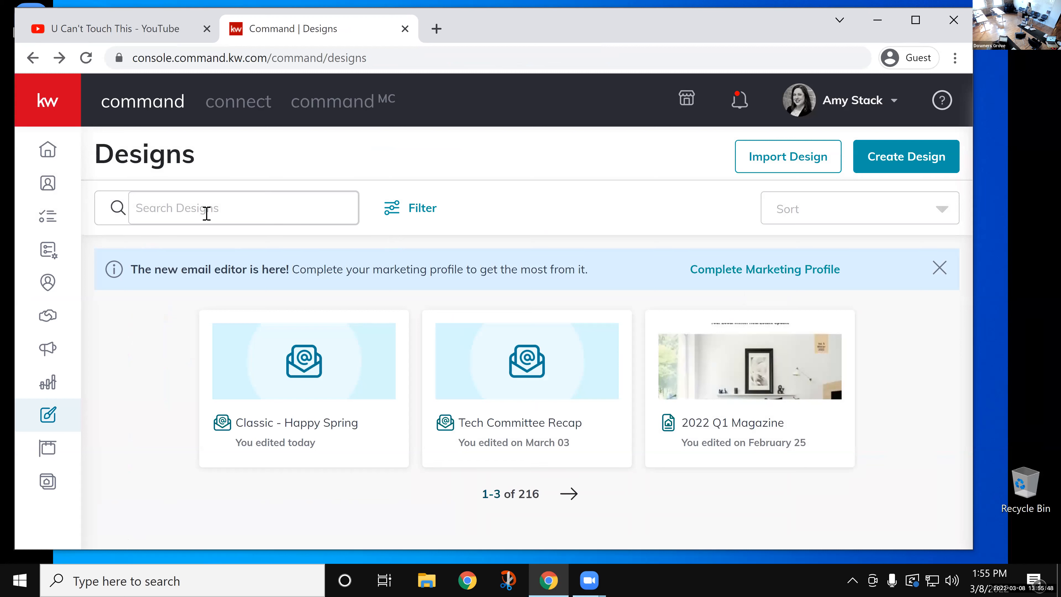
pyautogui.click(49, 355)
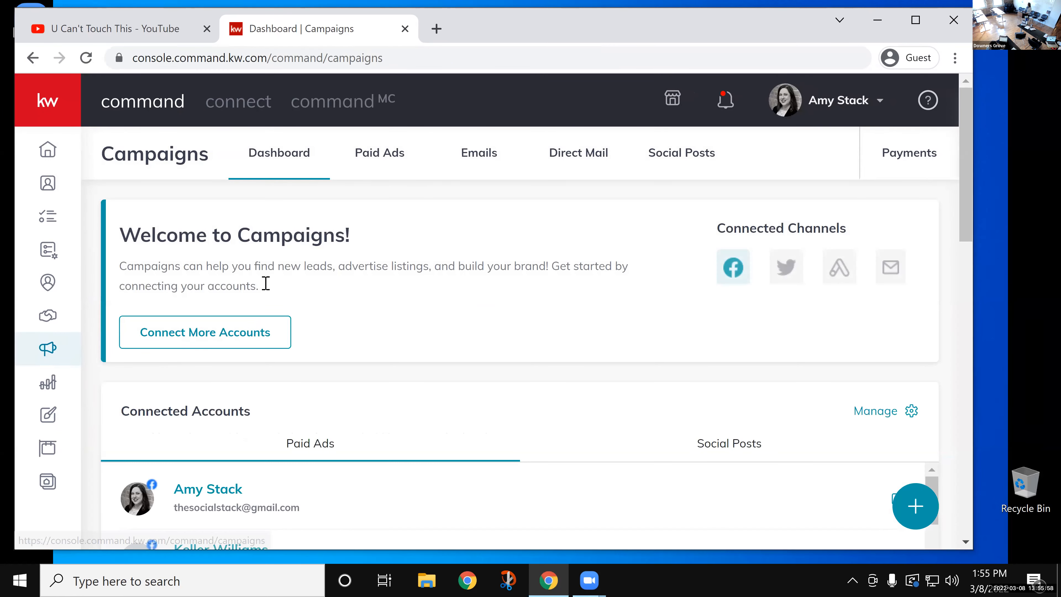
pyautogui.scroll(-2, 332, 297)
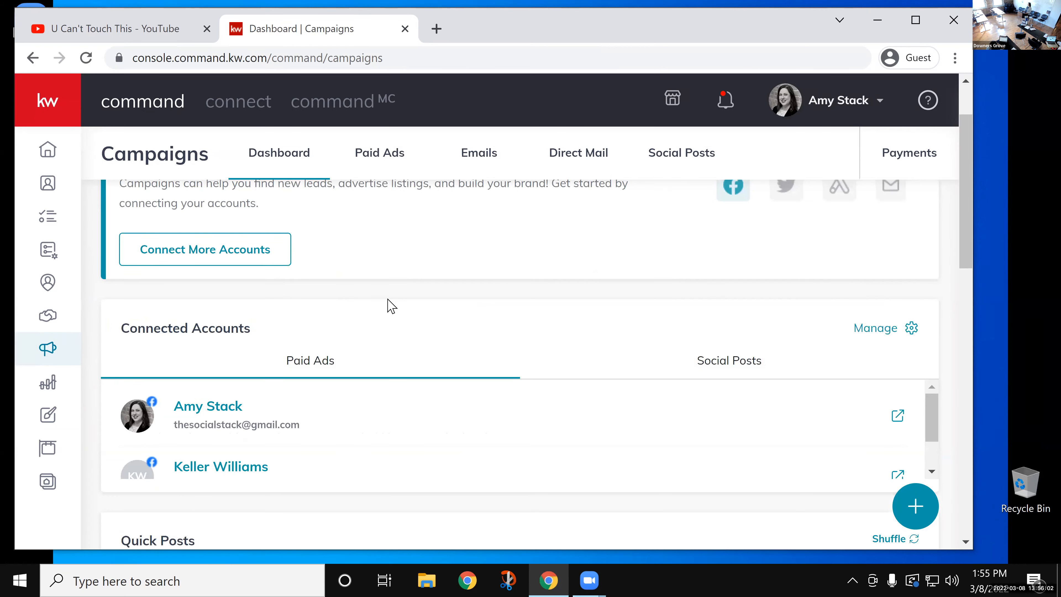
pyautogui.scroll(2, 774, 296)
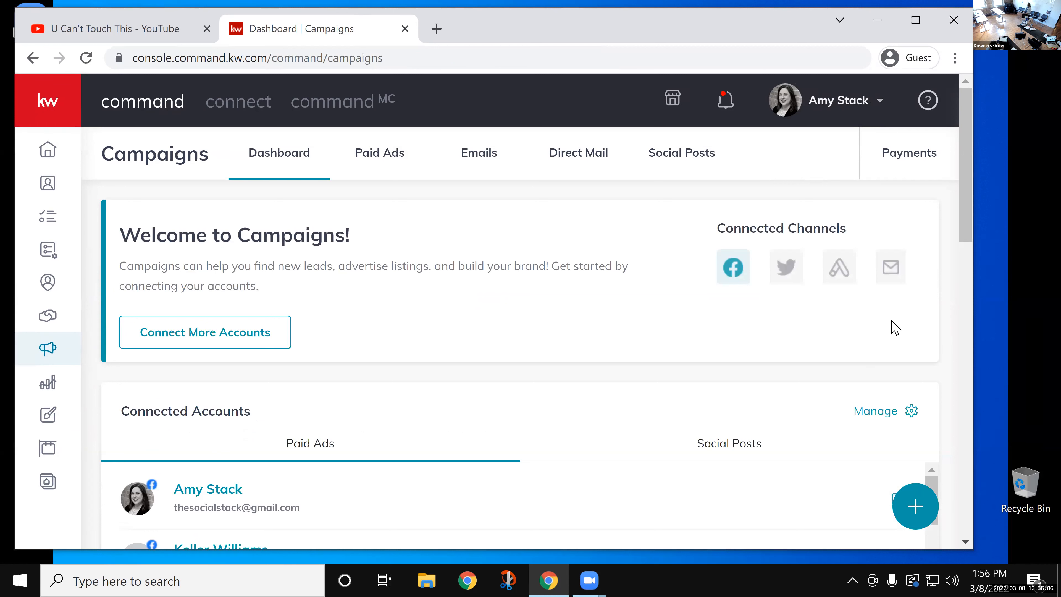
# Widen the browser window and start a new email campaign named "taco test"
pyautogui.moveTo(996, 319); pyautogui.dragTo(1025, 316)
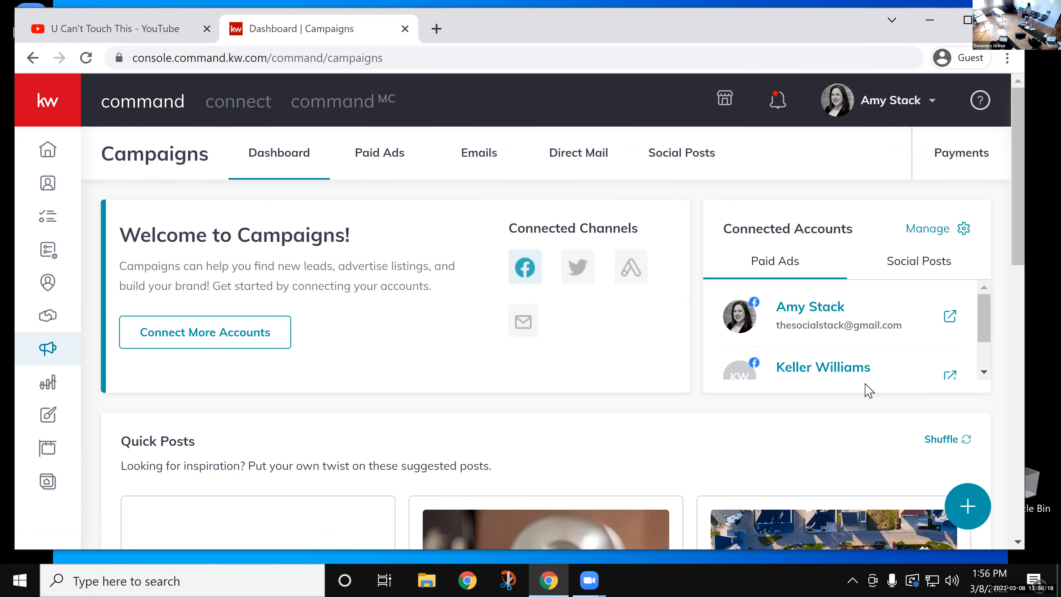
pyautogui.click(968, 507)
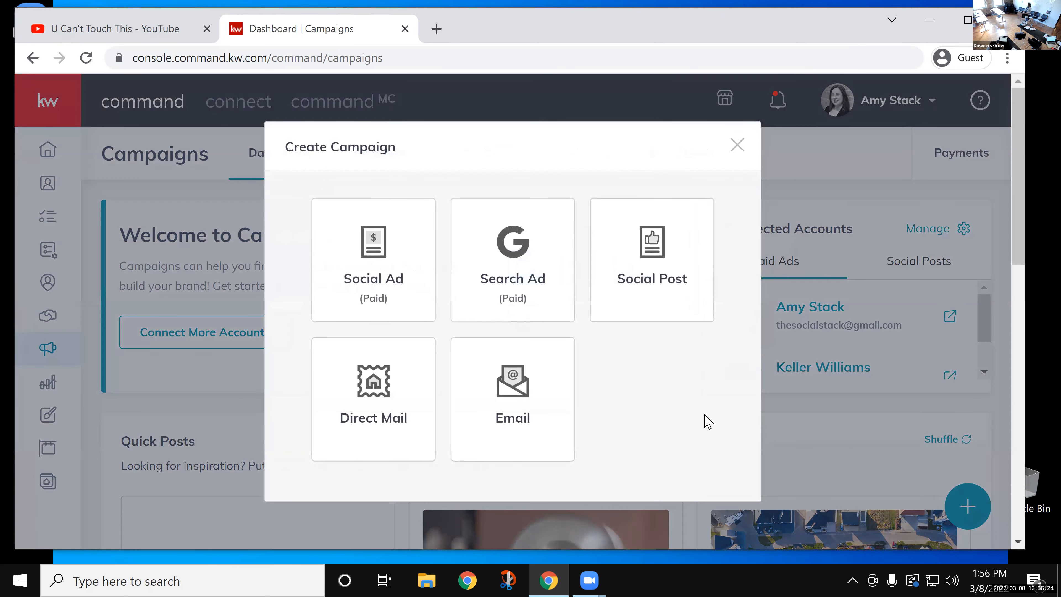
pyautogui.click(557, 422)
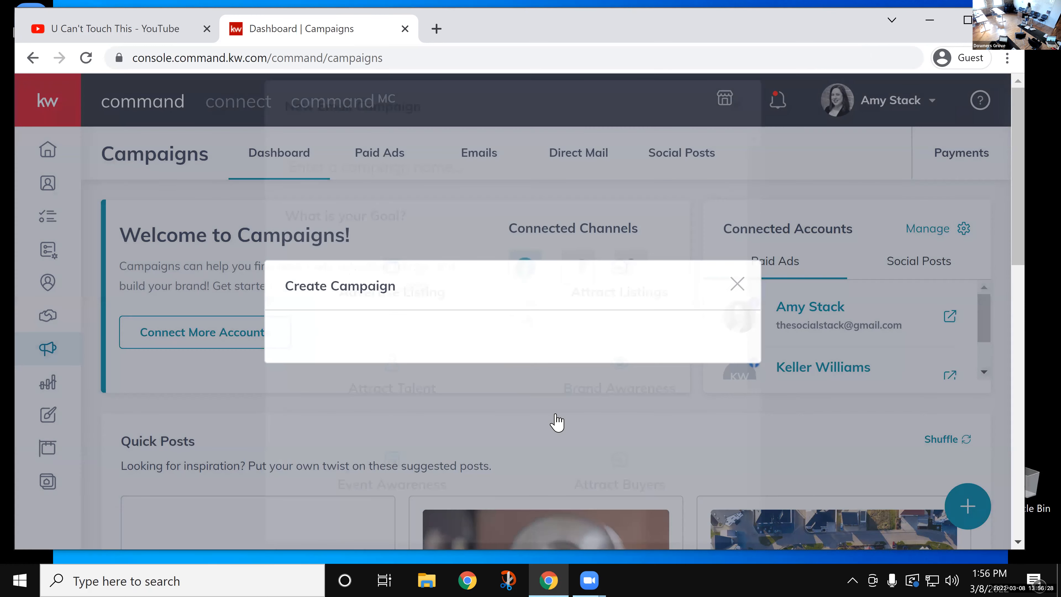
pyautogui.scroll(-5, 432, 270)
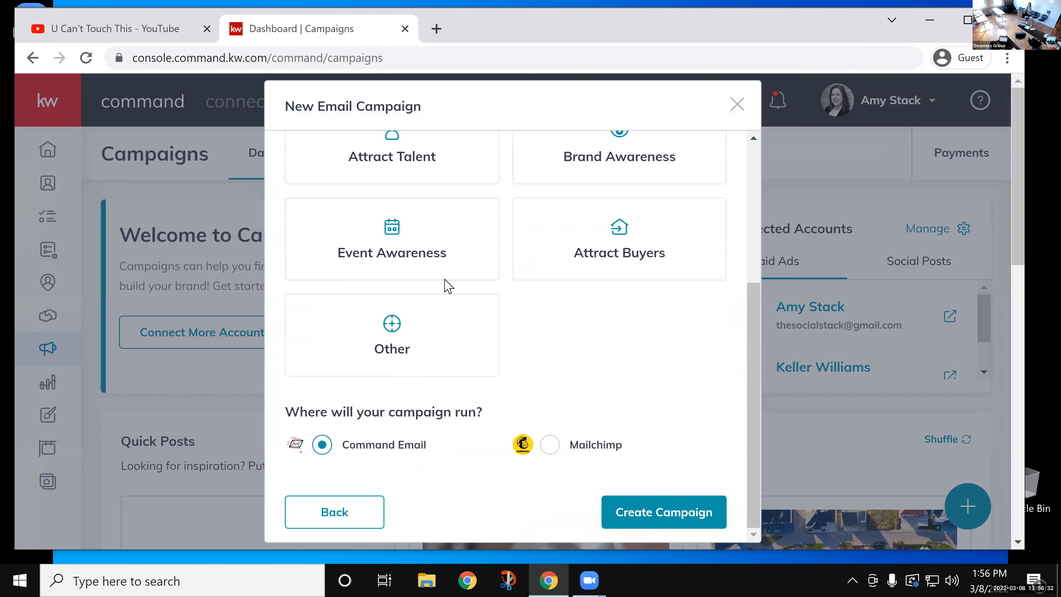
pyautogui.scroll(5, 449, 291)
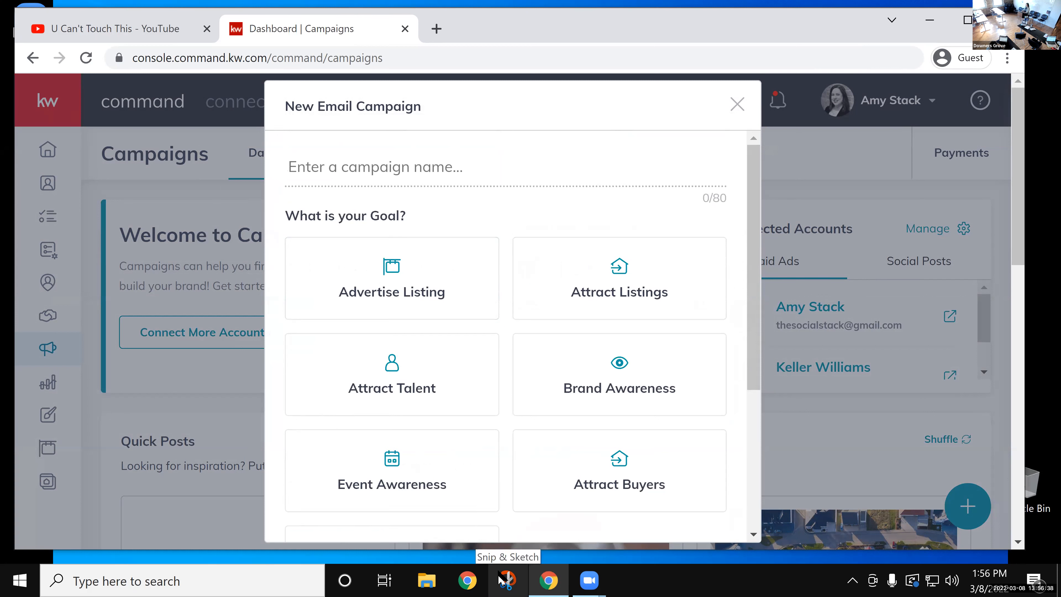
pyautogui.write('taco test')
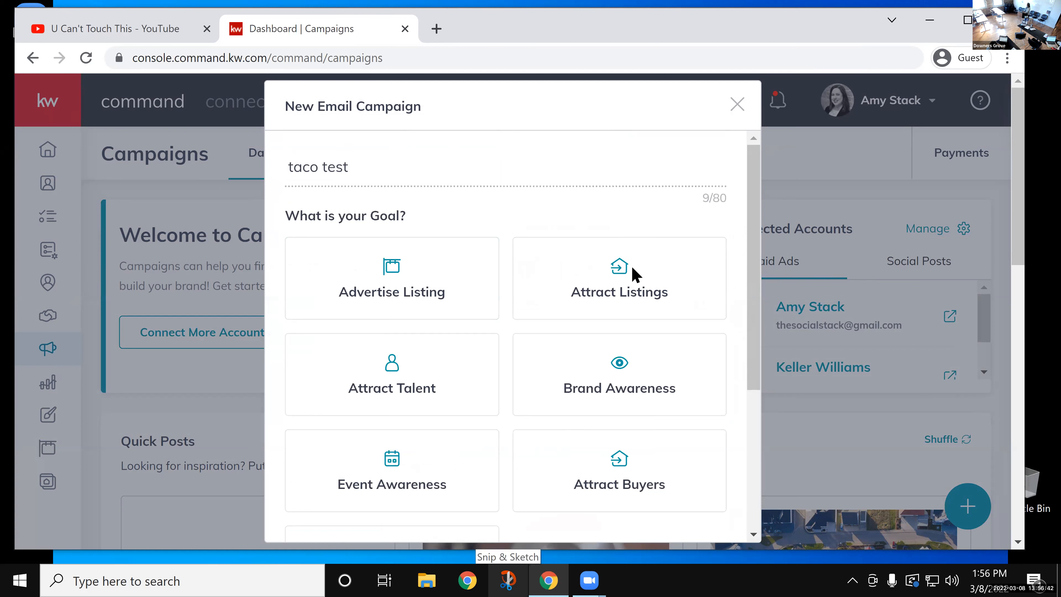
# Set the campaign goal to Brand Awareness and create the campaign with Command Email as its channel
pyautogui.scroll(-4, 530, 358)
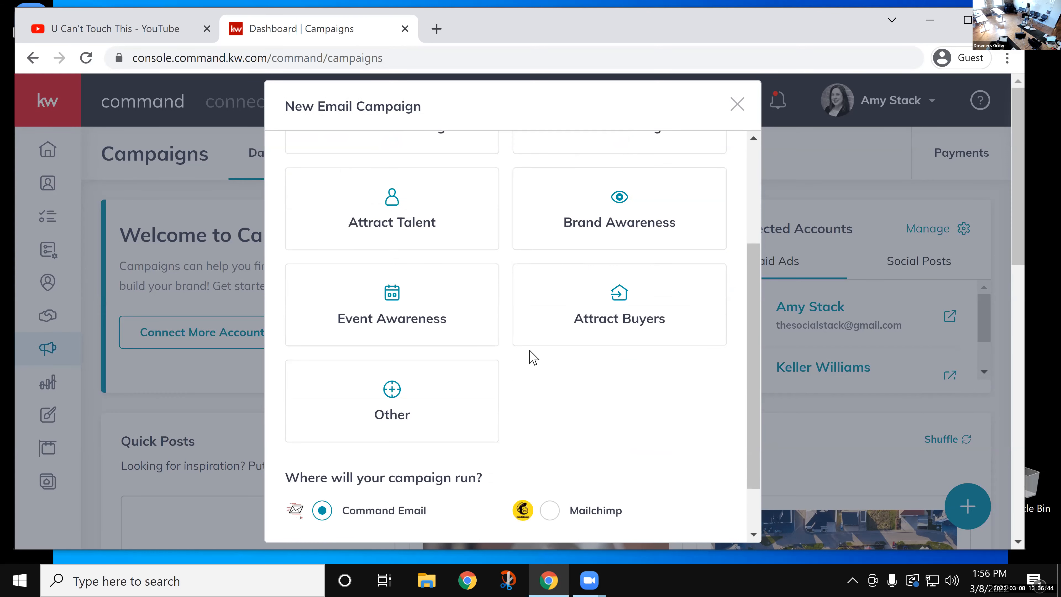
pyautogui.click(607, 235)
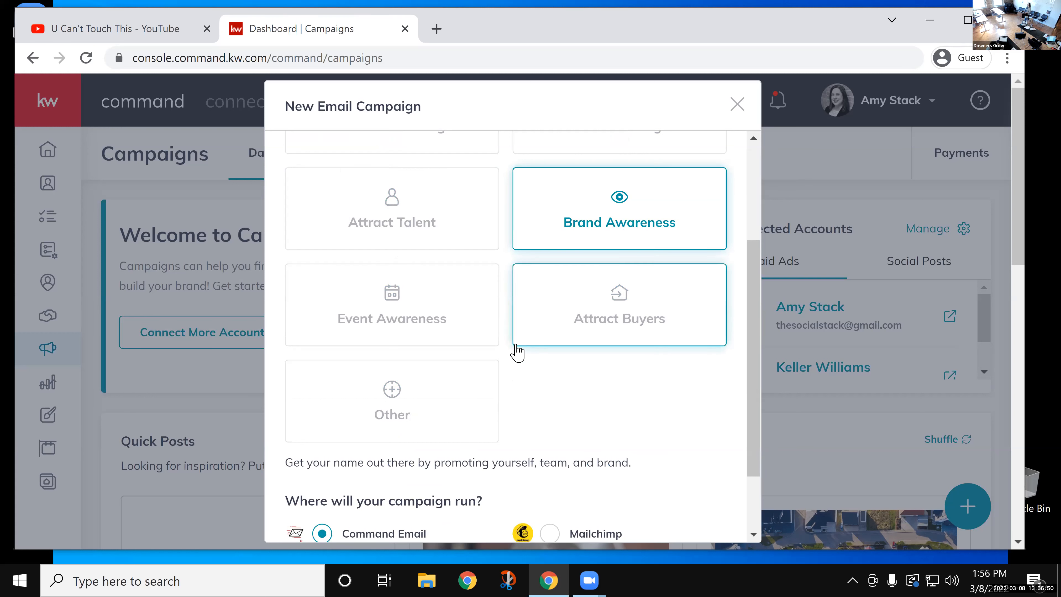
pyautogui.scroll(-2, 515, 349)
pyautogui.scroll(2, 514, 349)
pyautogui.scroll(-2, 509, 359)
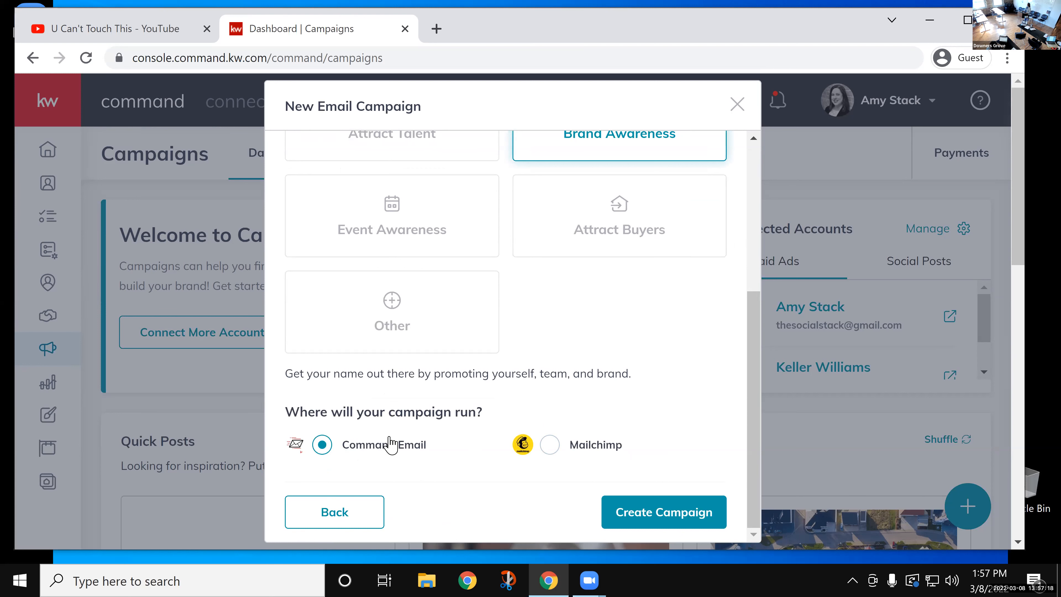
pyautogui.click(621, 511)
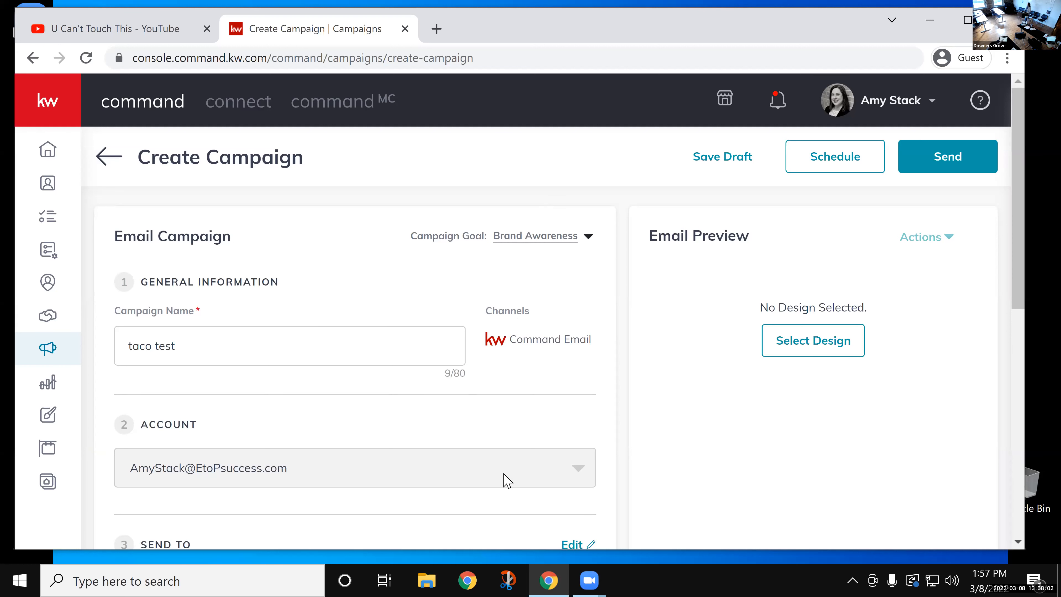
# Choose Club 14 as the campaign's recipient list
pyautogui.scroll(-3, 379, 343)
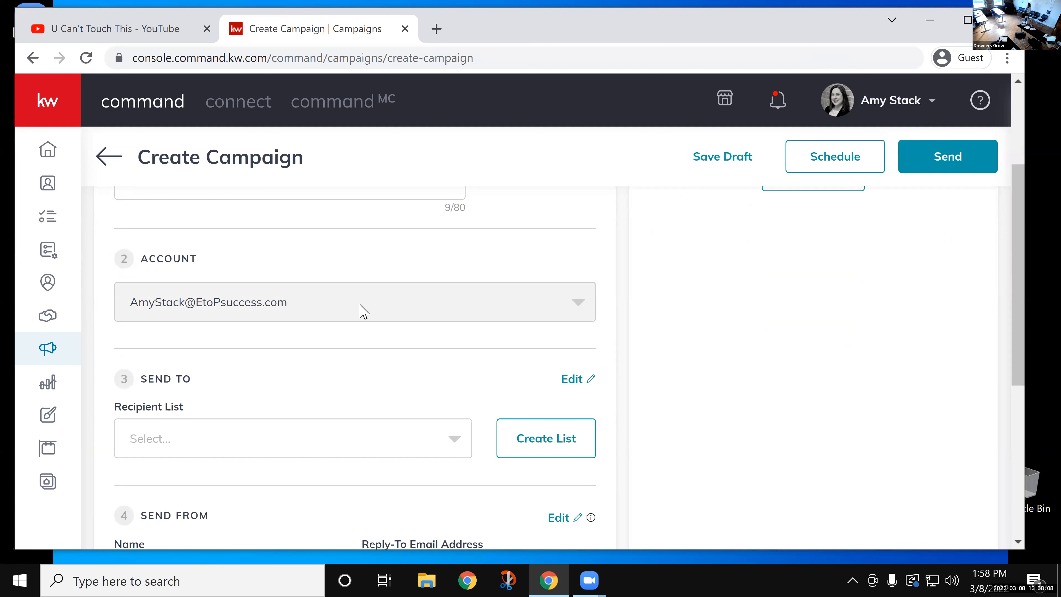
pyautogui.scroll(2, 364, 314)
pyautogui.scroll(-4, 360, 312)
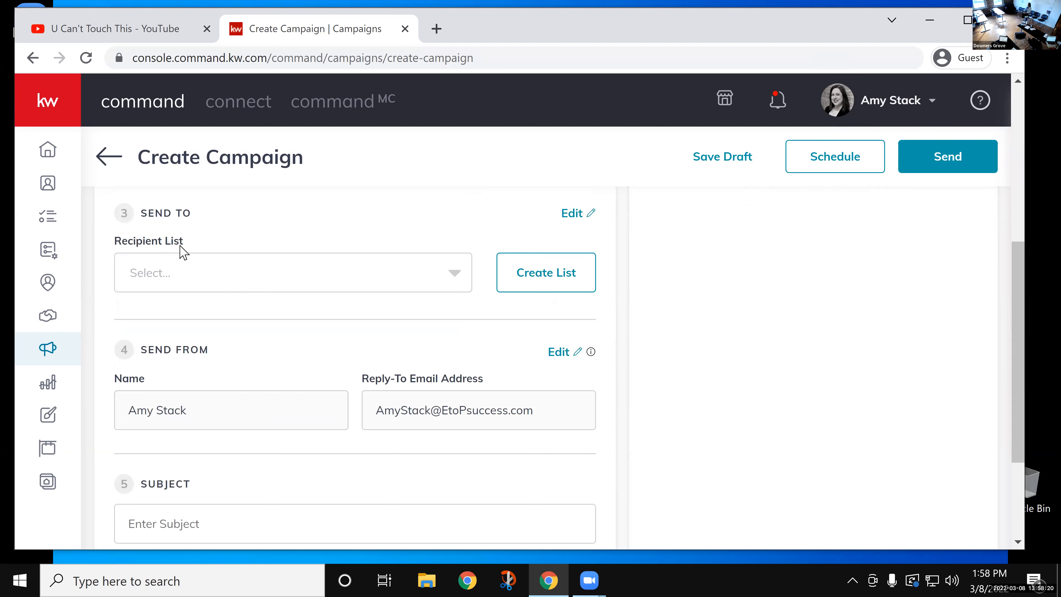
pyautogui.click(222, 276)
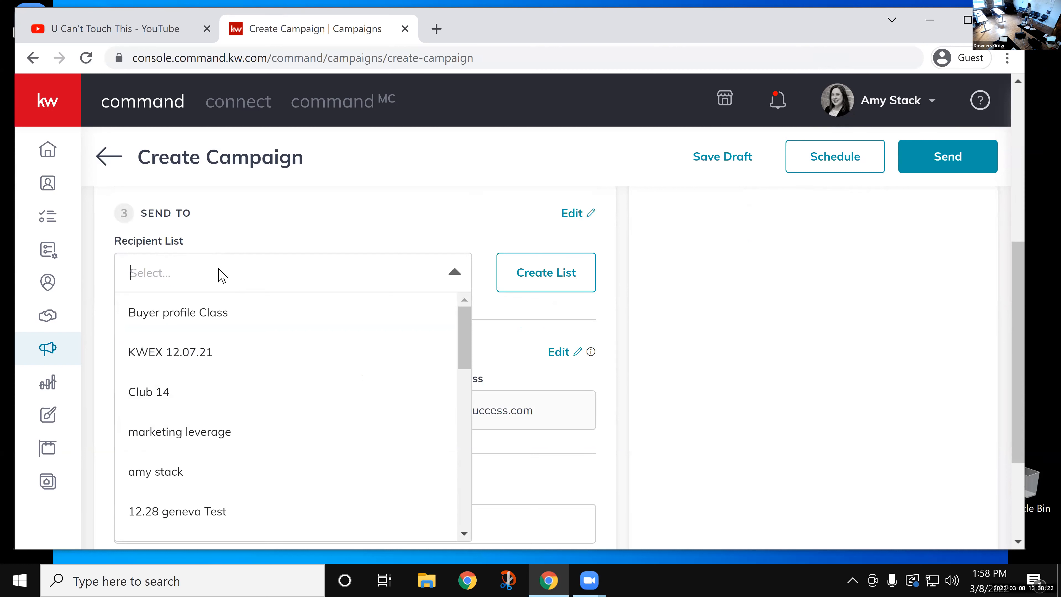
pyautogui.scroll(-10, 333, 385)
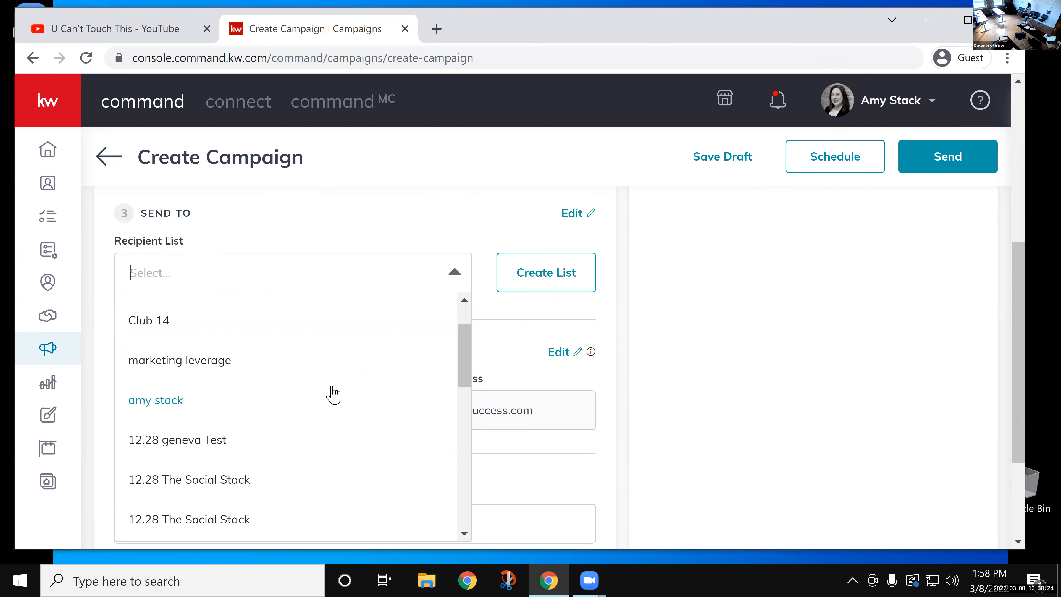
pyautogui.scroll(10, 333, 394)
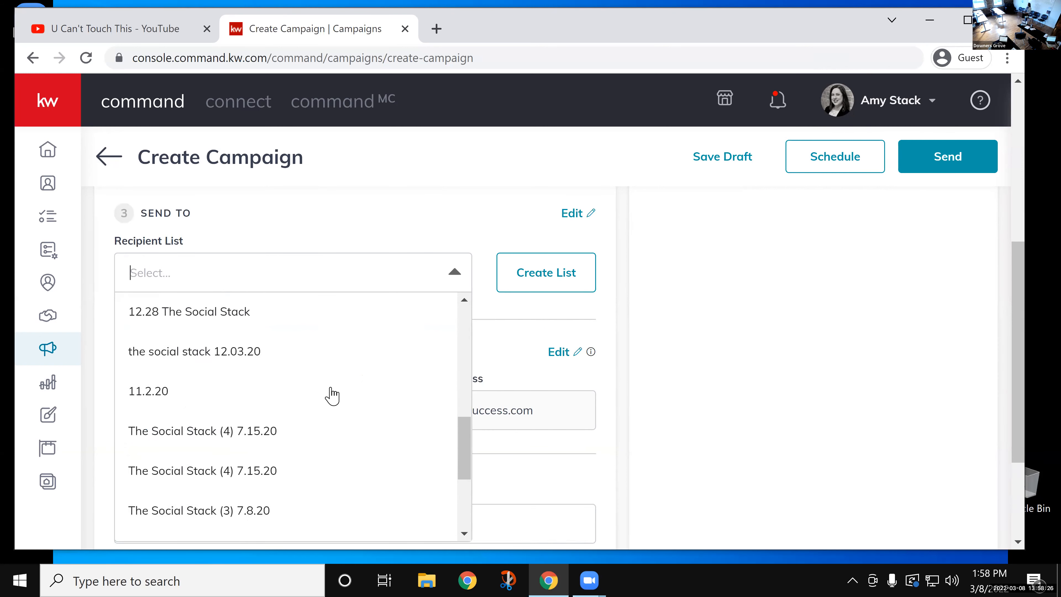
pyautogui.scroll(-4, 342, 394)
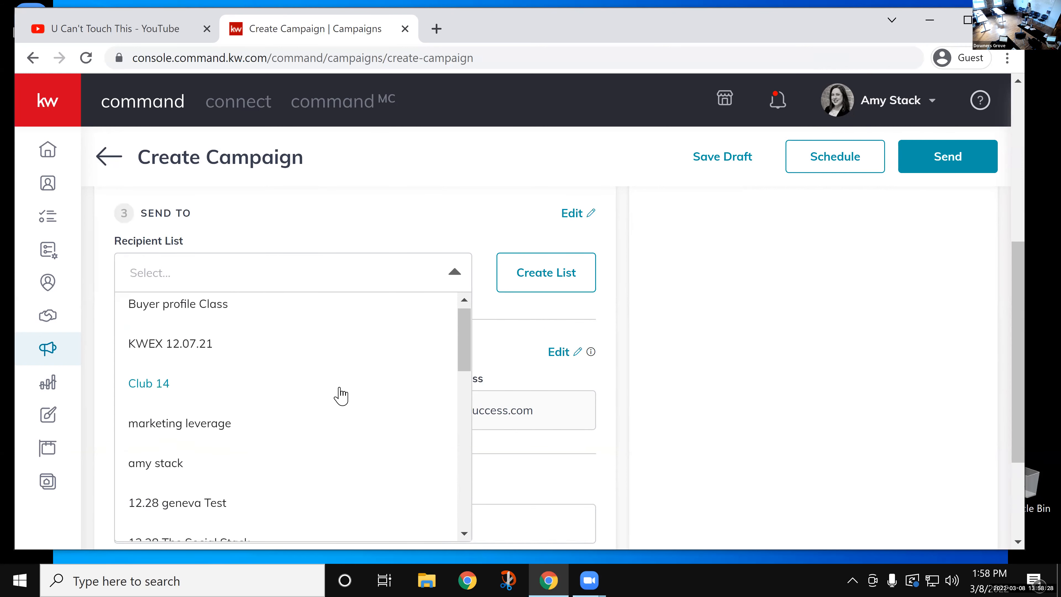
pyautogui.scroll(4, 341, 395)
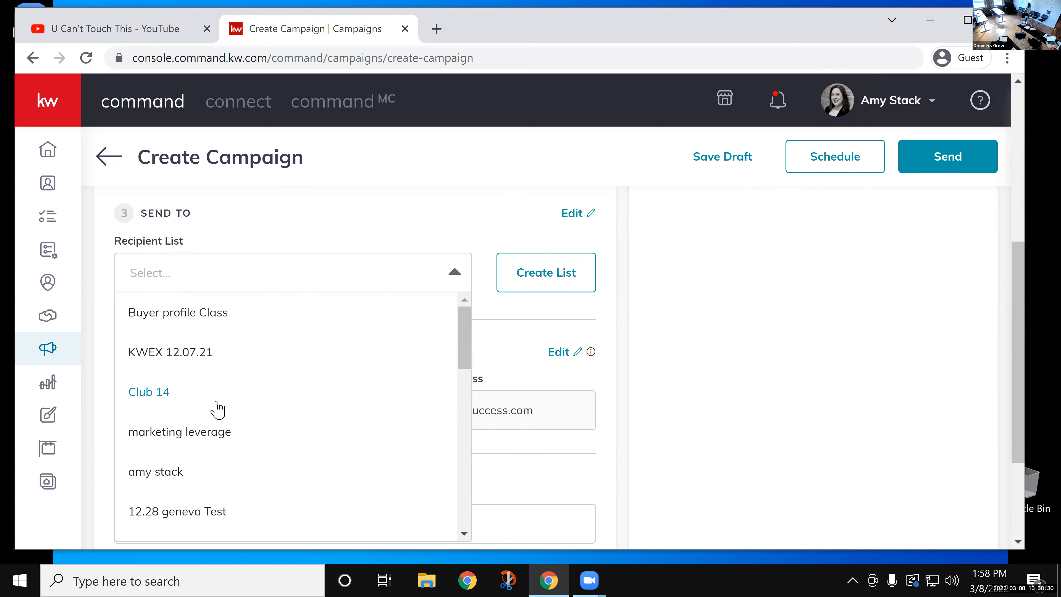
pyautogui.click(153, 393)
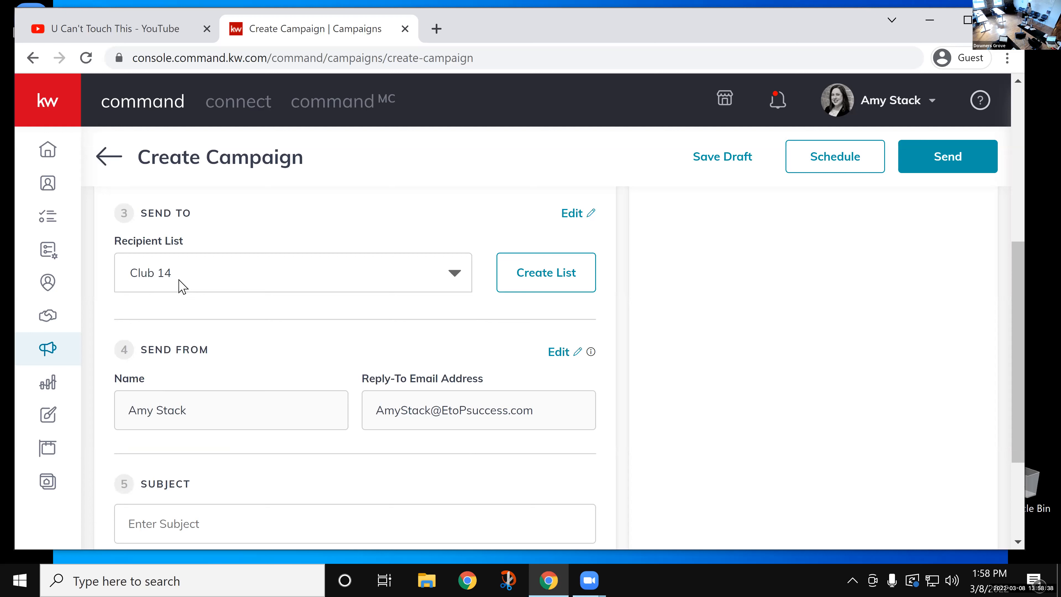
# Start a new recipient list, search its contacts by a first name, and clear the search
pyautogui.click(535, 268)
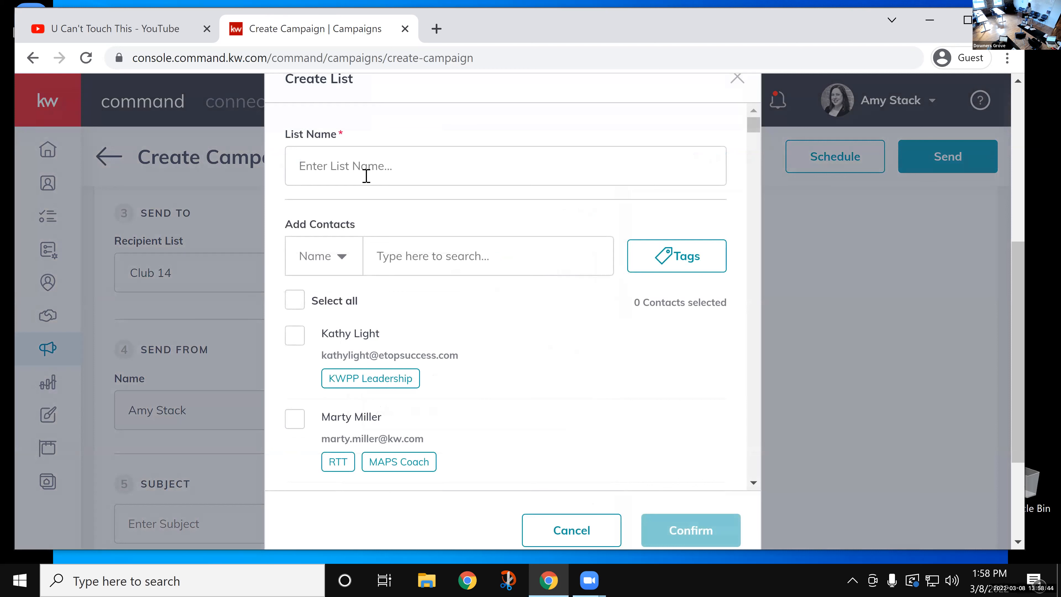
pyautogui.click(423, 256)
pyautogui.write('noel')
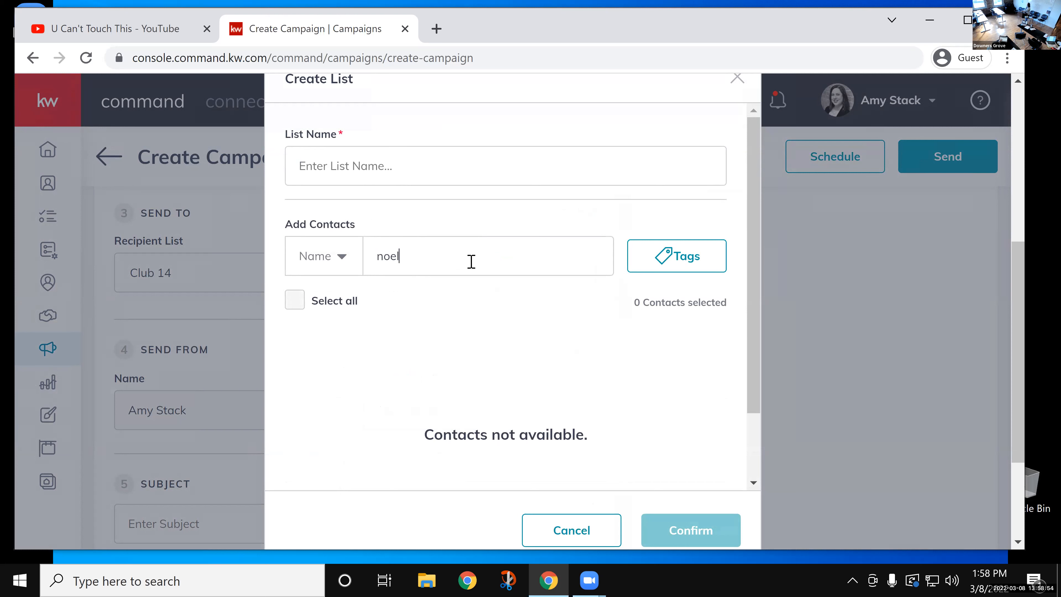
pyautogui.press('BackSpace')
pyautogui.press('BackSpace')
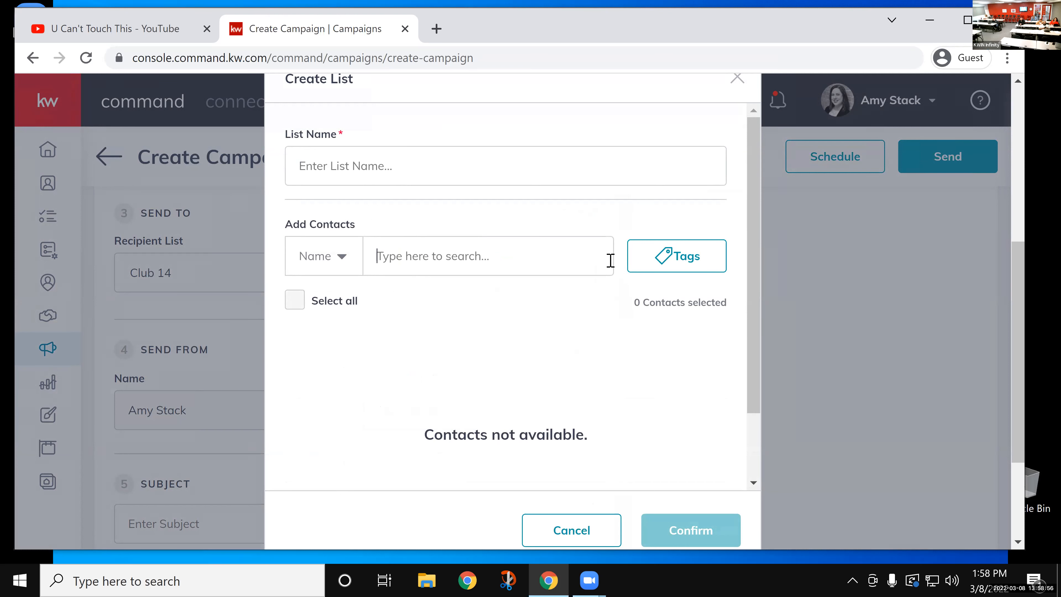
# Filter the new list's contacts by the "leadership" tag
pyautogui.click(660, 259)
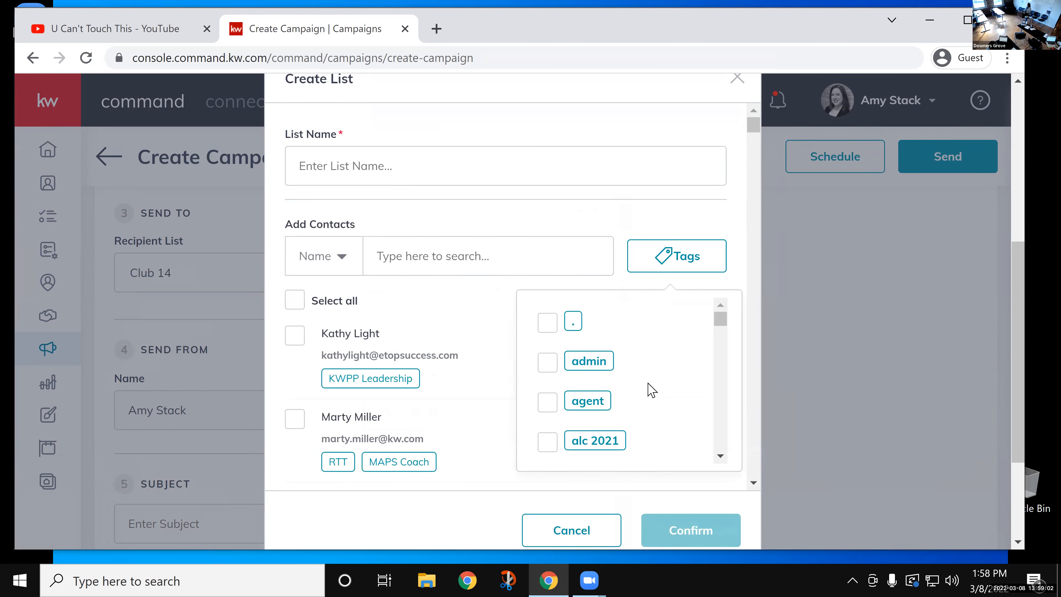
pyautogui.scroll(2, 650, 393)
pyautogui.scroll(3, 669, 380)
pyautogui.scroll(-10, 692, 370)
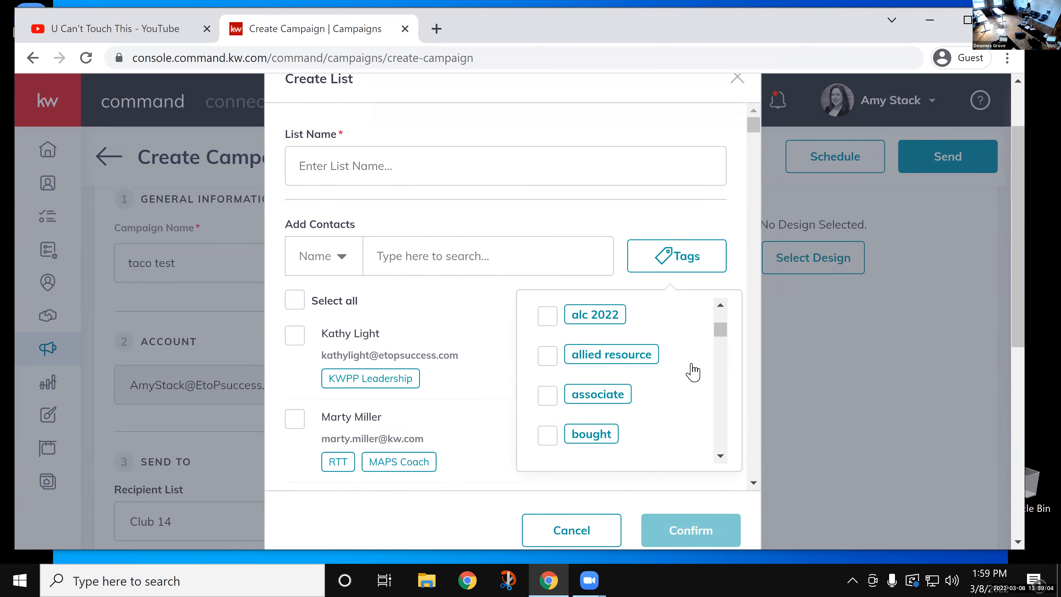
pyautogui.scroll(-10, 692, 370)
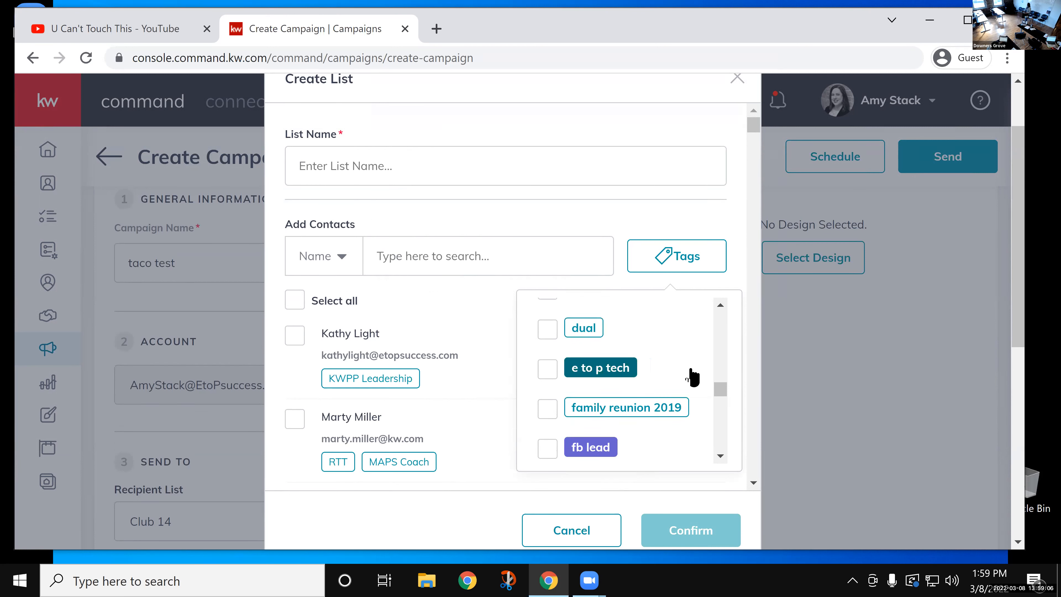
pyautogui.scroll(-10, 692, 377)
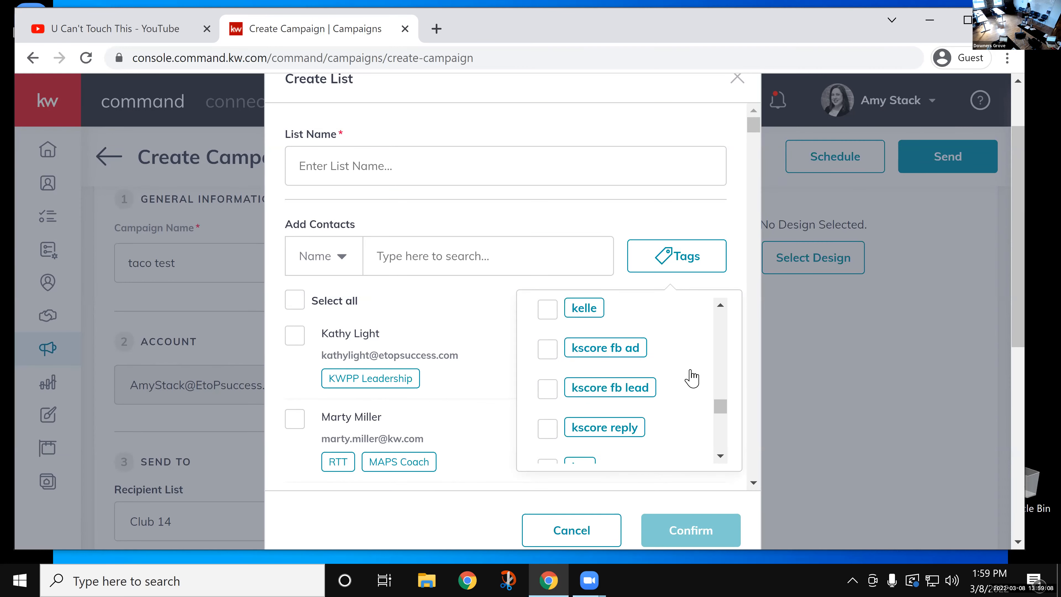
pyautogui.scroll(-5, 689, 379)
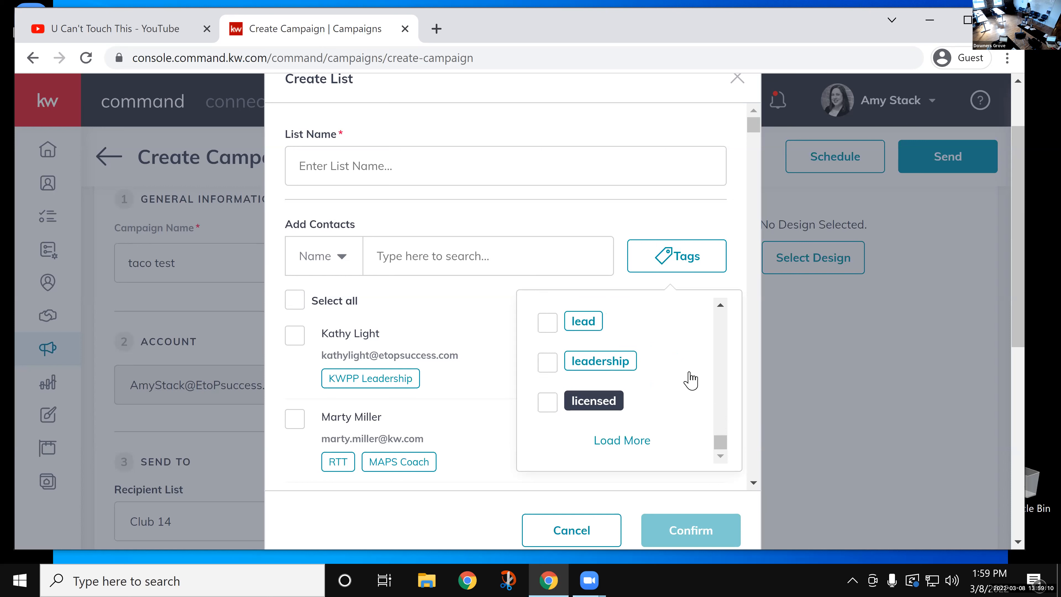
pyautogui.scroll(2, 634, 393)
pyautogui.scroll(-4, 635, 395)
pyautogui.click(547, 280)
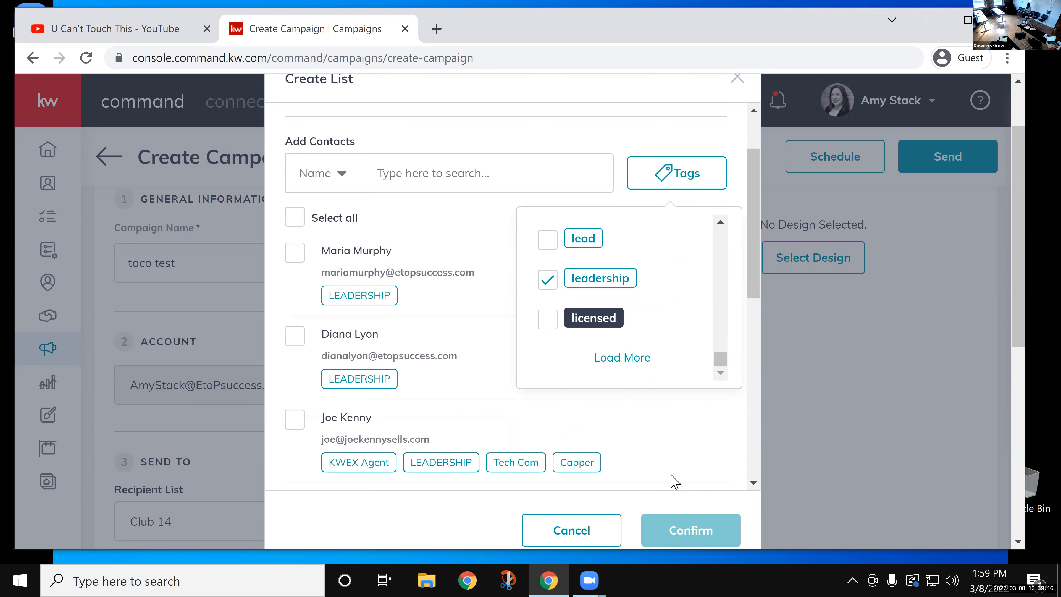
# Select all contacts carrying the "leadership" tag for the new list
pyautogui.scroll(2, 444, 415)
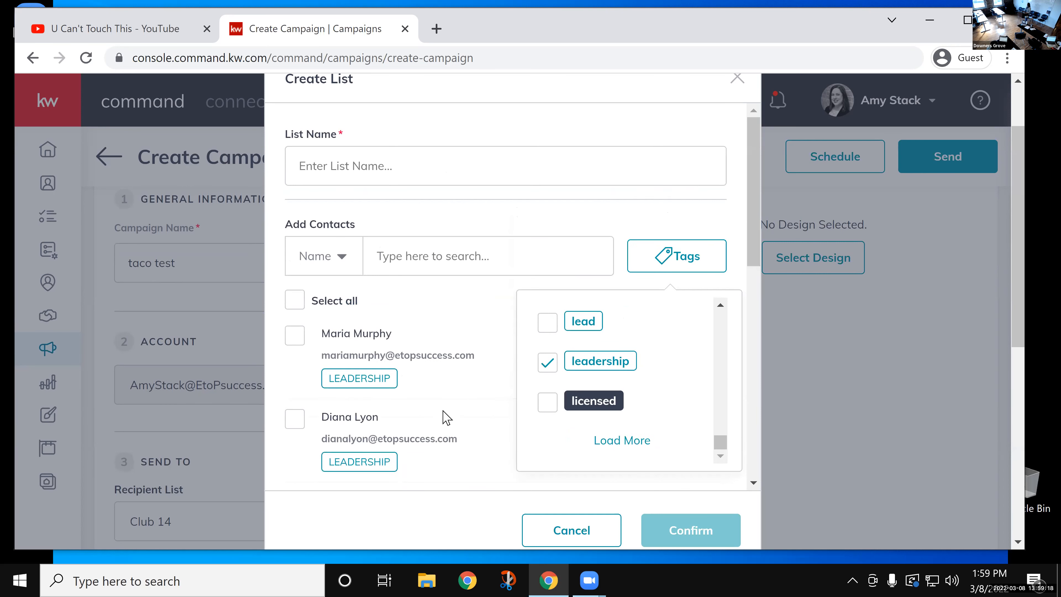
pyautogui.scroll(-10, 447, 417)
pyautogui.scroll(10, 453, 418)
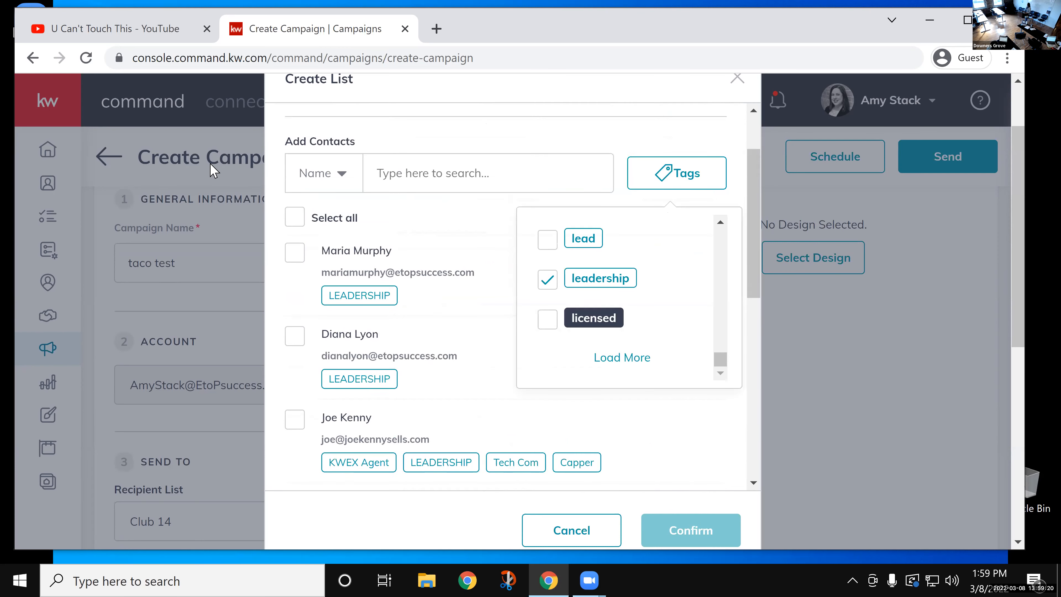
pyautogui.click(294, 219)
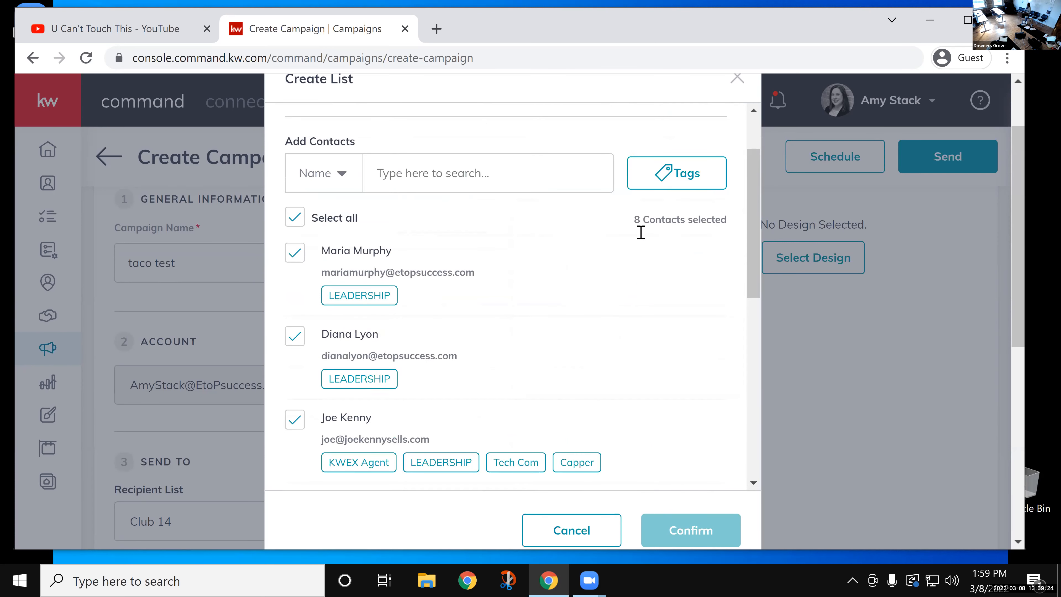
# Add the "kwex agent" tag to the contact filter and look through the matching contacts to the end
pyautogui.click(679, 184)
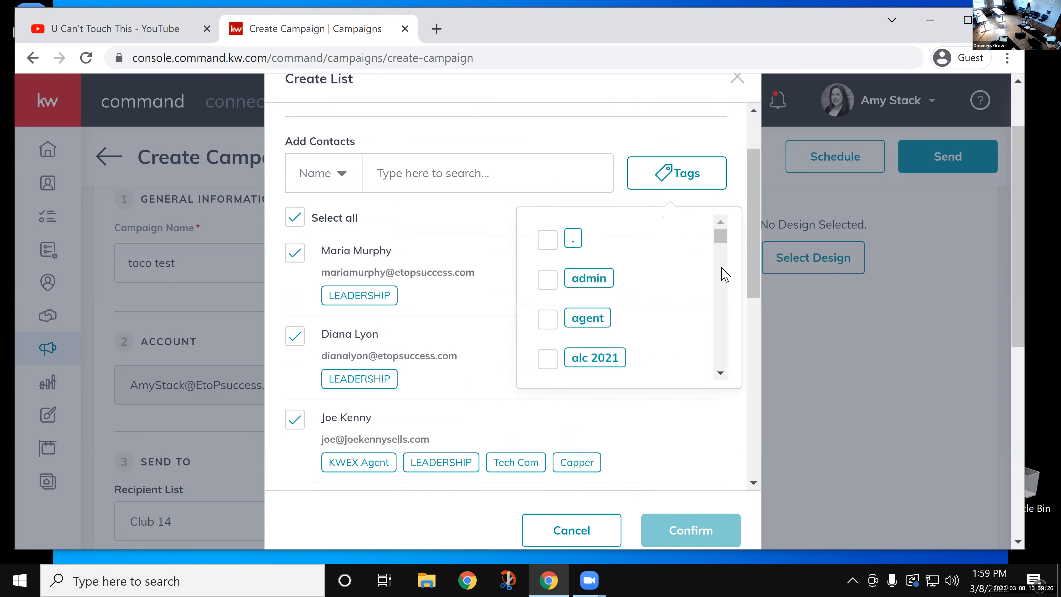
pyautogui.moveTo(724, 239); pyautogui.dragTo(723, 336)
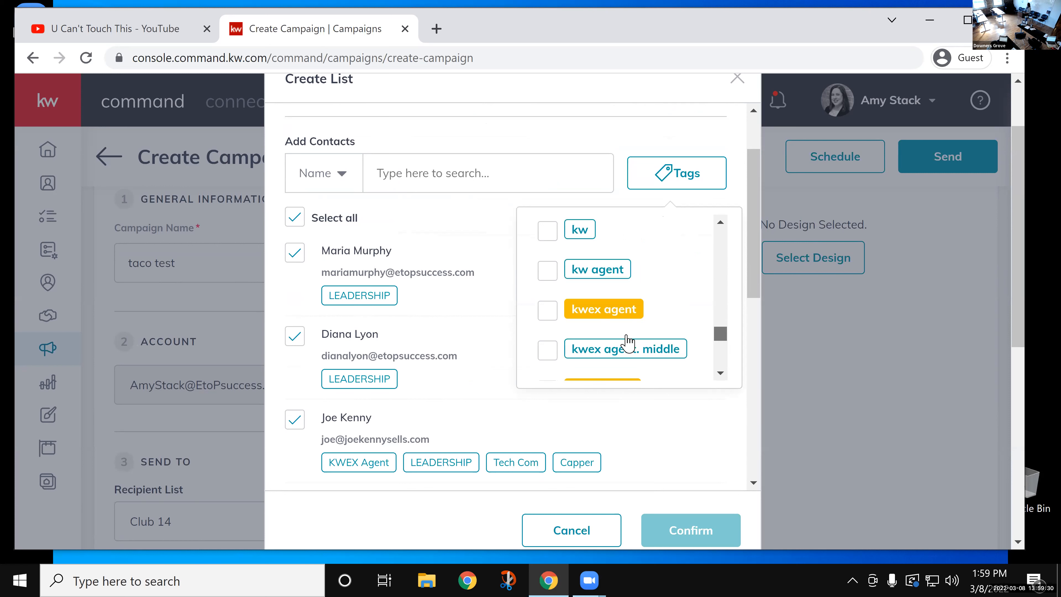
pyautogui.click(548, 310)
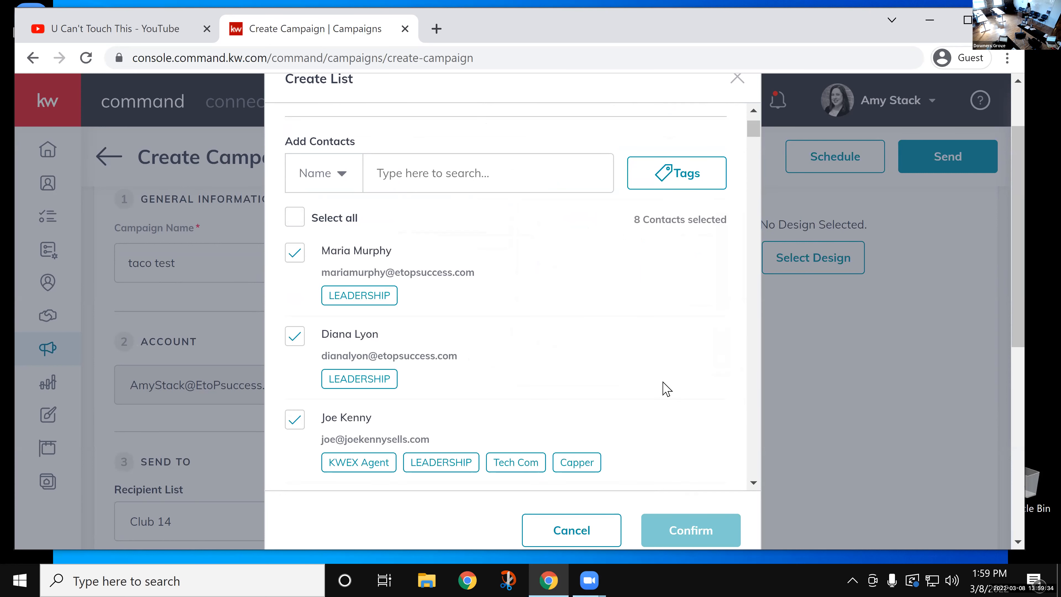
pyautogui.scroll(-5, 665, 387)
pyautogui.scroll(-15, 663, 382)
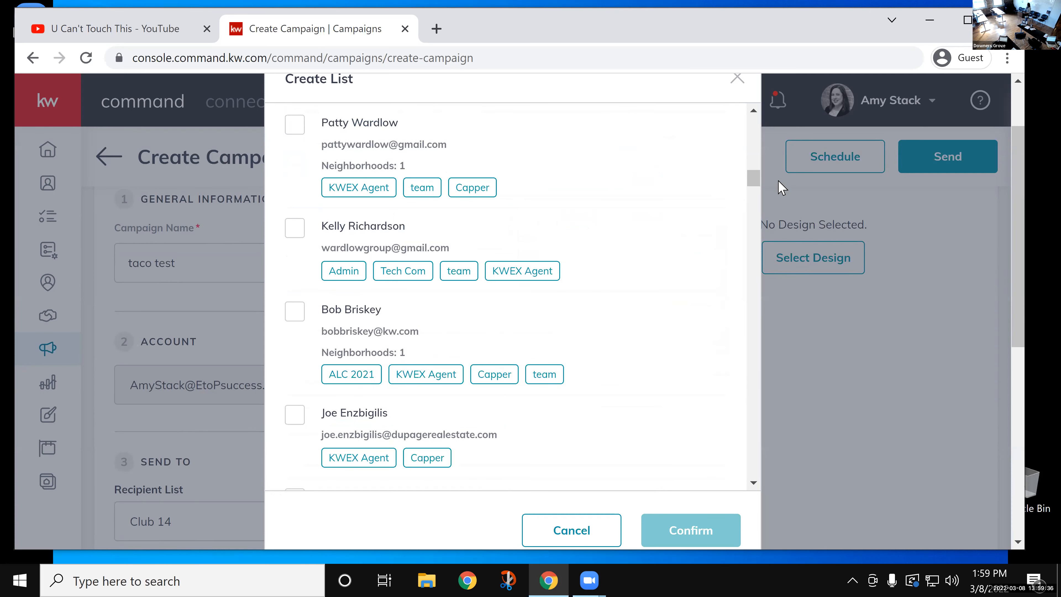
pyautogui.moveTo(750, 226); pyautogui.dragTo(750, 496)
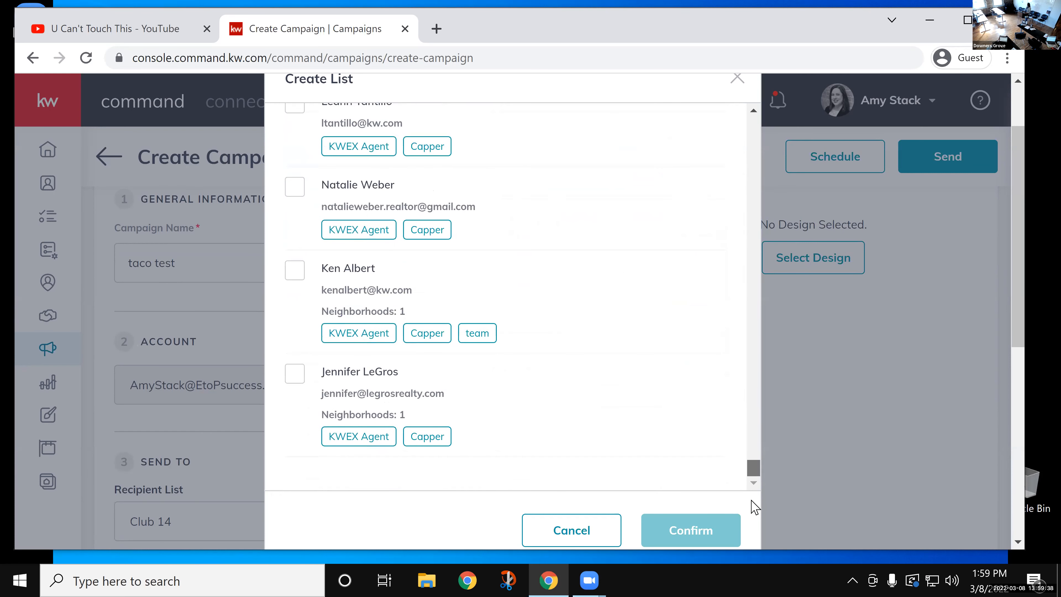
pyautogui.scroll(-4, 585, 493)
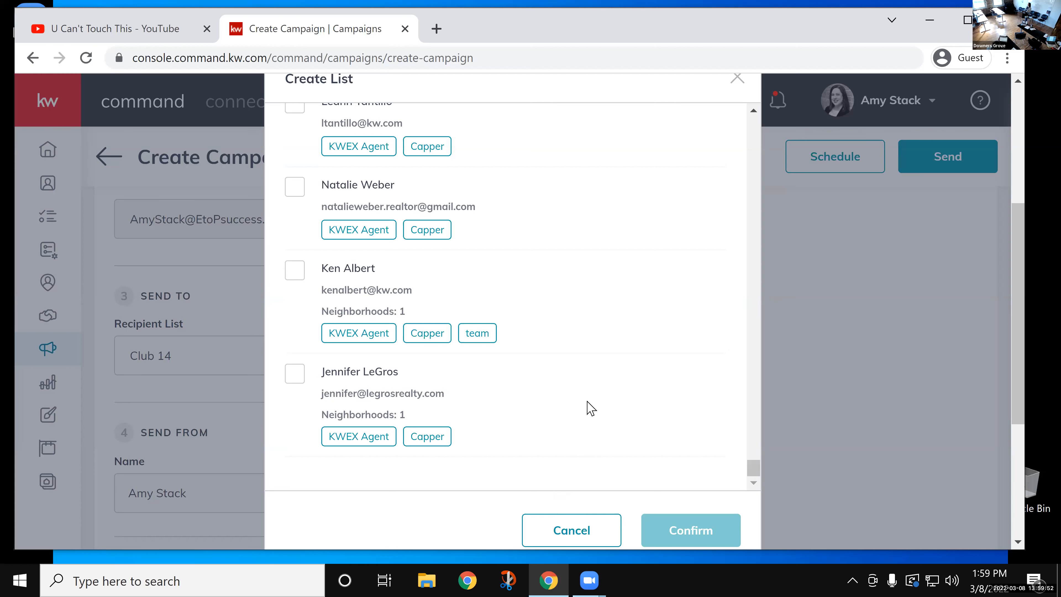
pyautogui.scroll(-1, 778, 464)
# Add the "kwpp agent" tag to the contact filter as well
pyautogui.moveTo(752, 472); pyautogui.dragTo(737, 96)
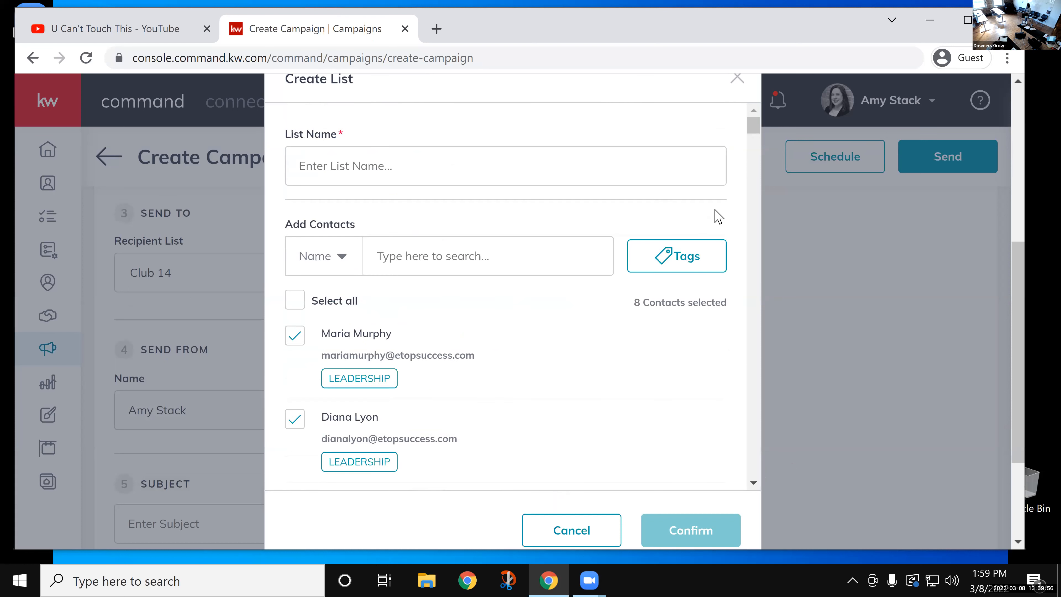
pyautogui.click(691, 272)
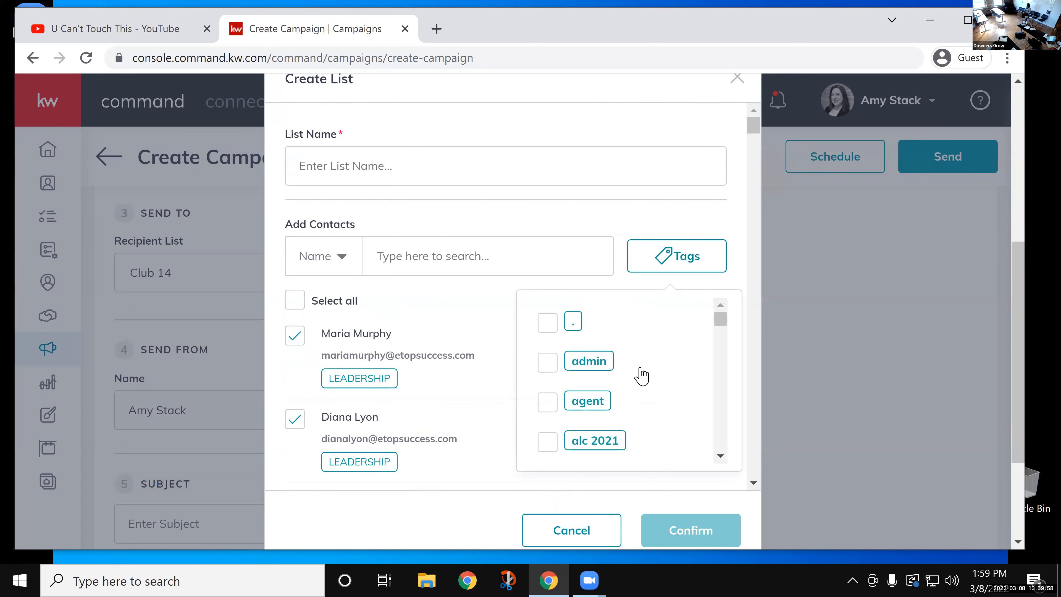
pyautogui.scroll(2, 627, 360)
pyautogui.scroll(1, 457, 286)
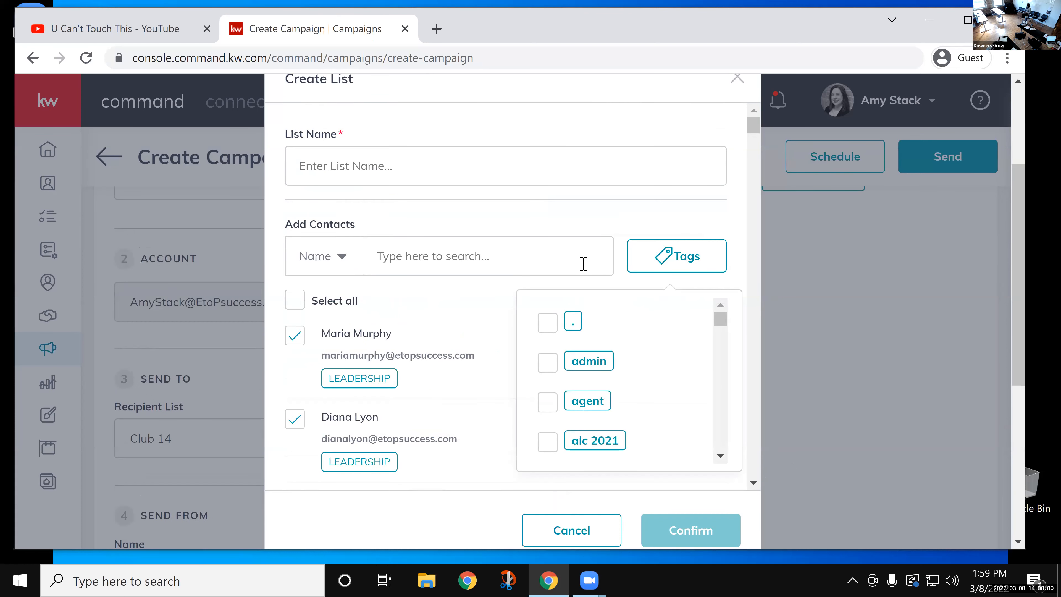
pyautogui.scroll(-15, 571, 364)
pyautogui.scroll(-10, 573, 367)
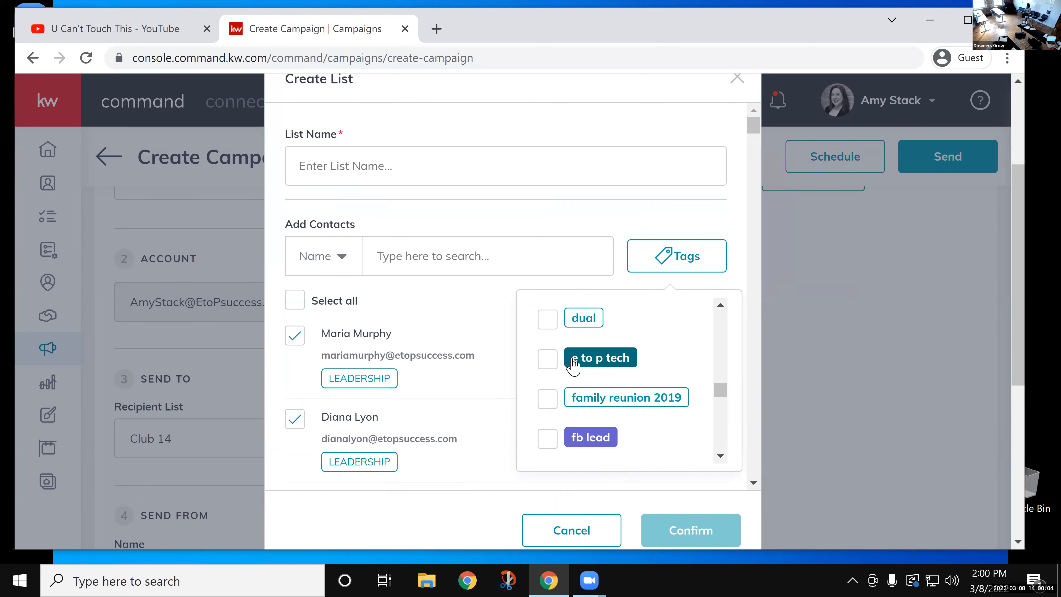
pyautogui.scroll(-2, 573, 367)
pyautogui.scroll(-10, 570, 355)
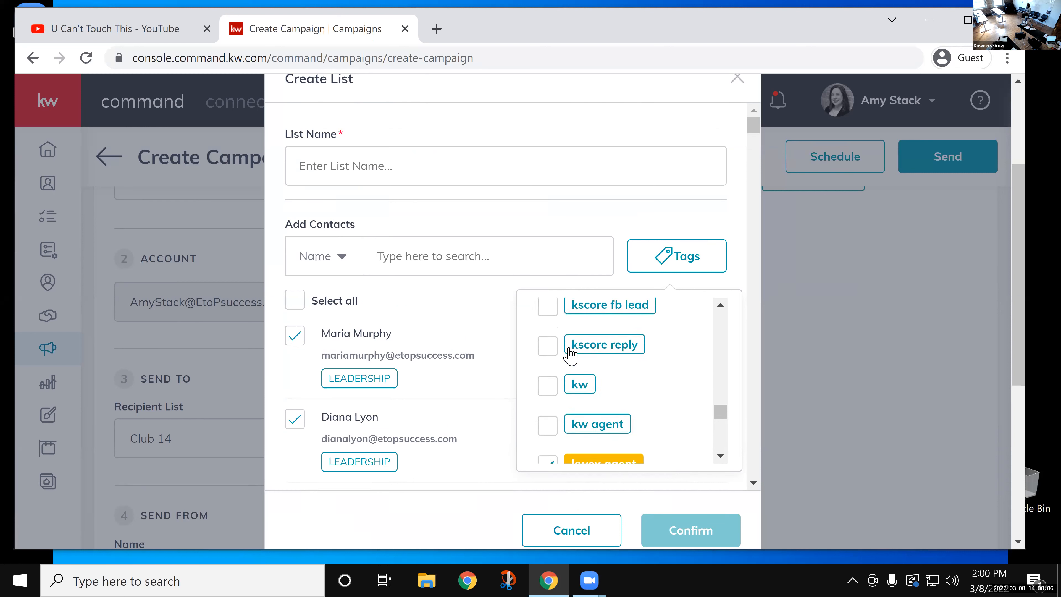
pyautogui.scroll(-2, 570, 356)
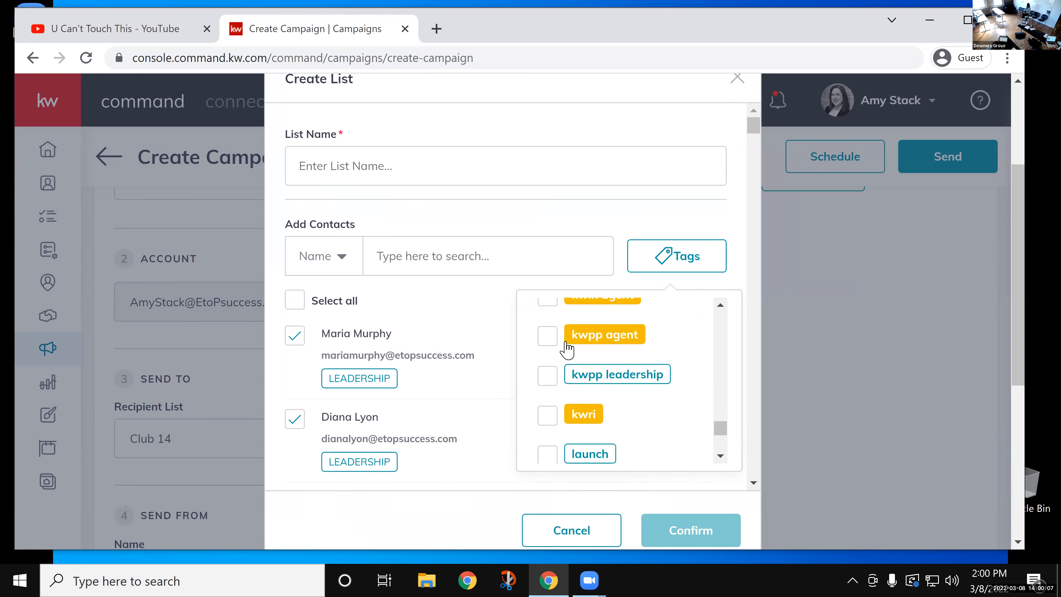
pyautogui.click(547, 336)
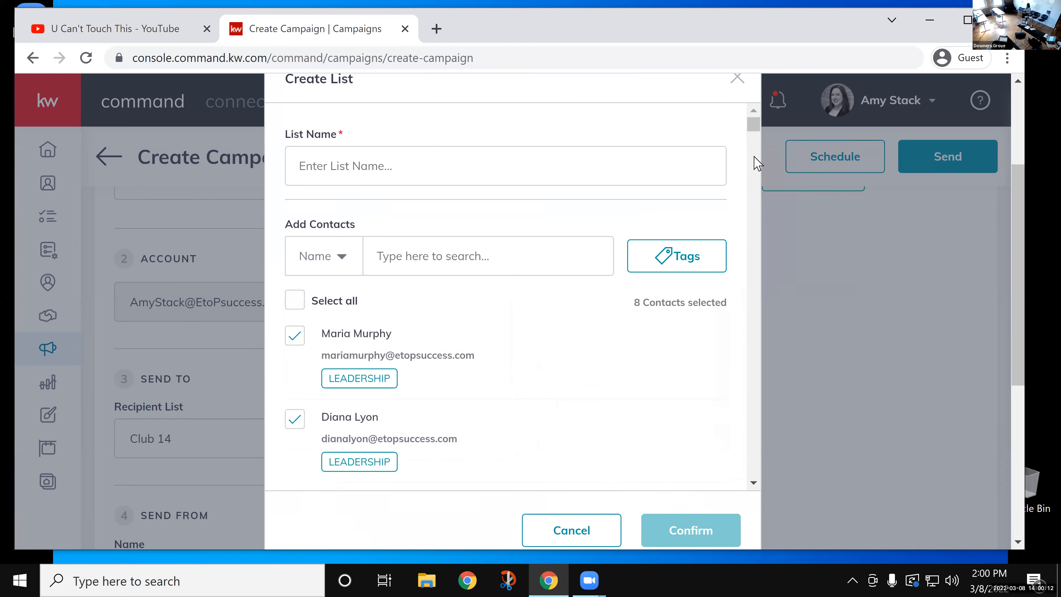
# Load all remaining contacts that match the tag filter and return to the start of the list
pyautogui.moveTo(757, 125); pyautogui.dragTo(742, 490)
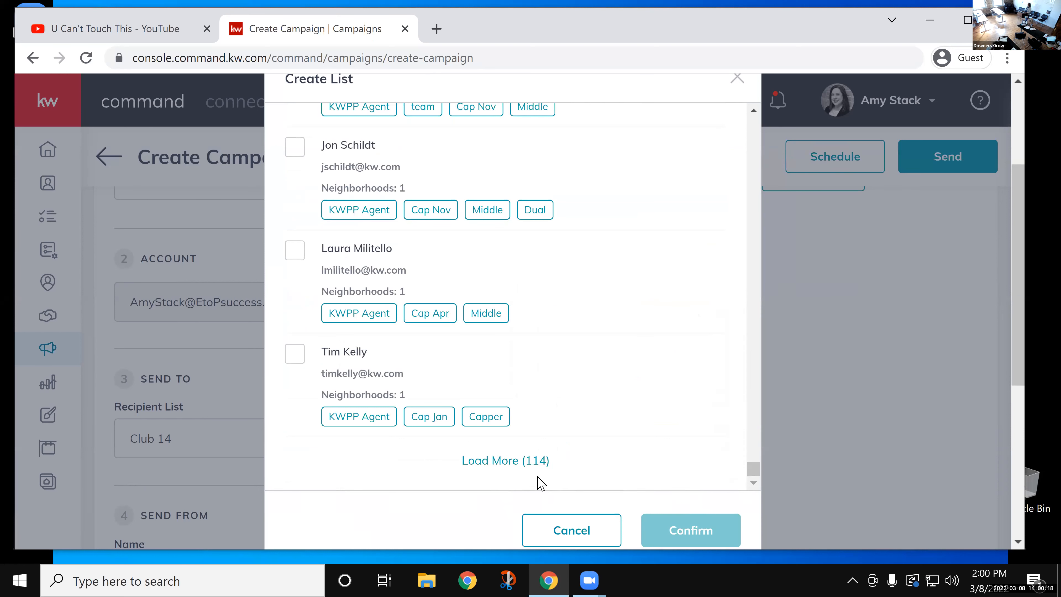
pyautogui.click(506, 460)
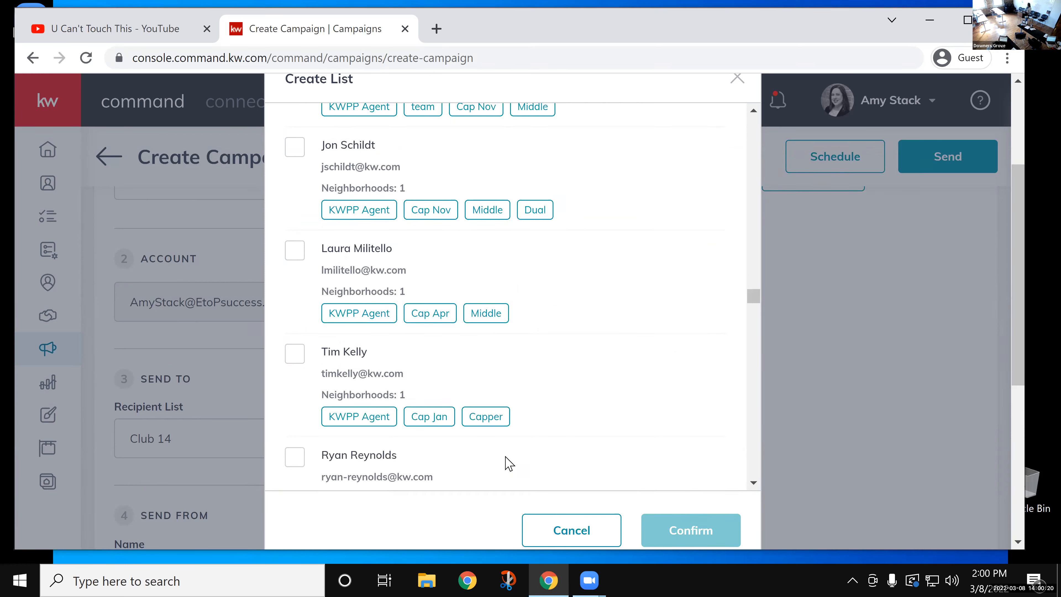
pyautogui.moveTo(754, 297); pyautogui.dragTo(741, 507)
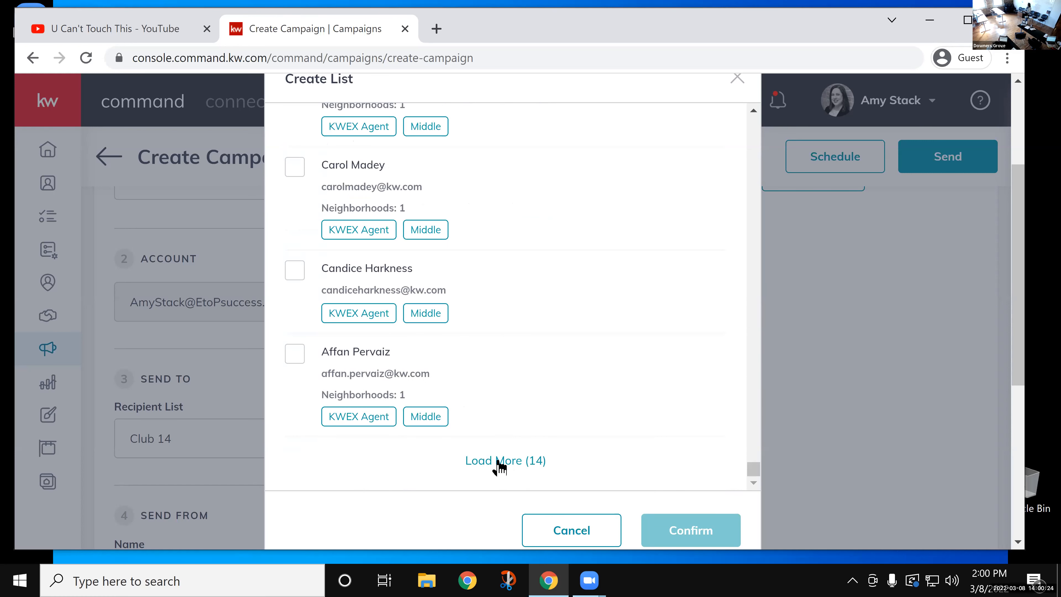
pyautogui.click(499, 463)
pyautogui.moveTo(757, 450); pyautogui.dragTo(748, 107)
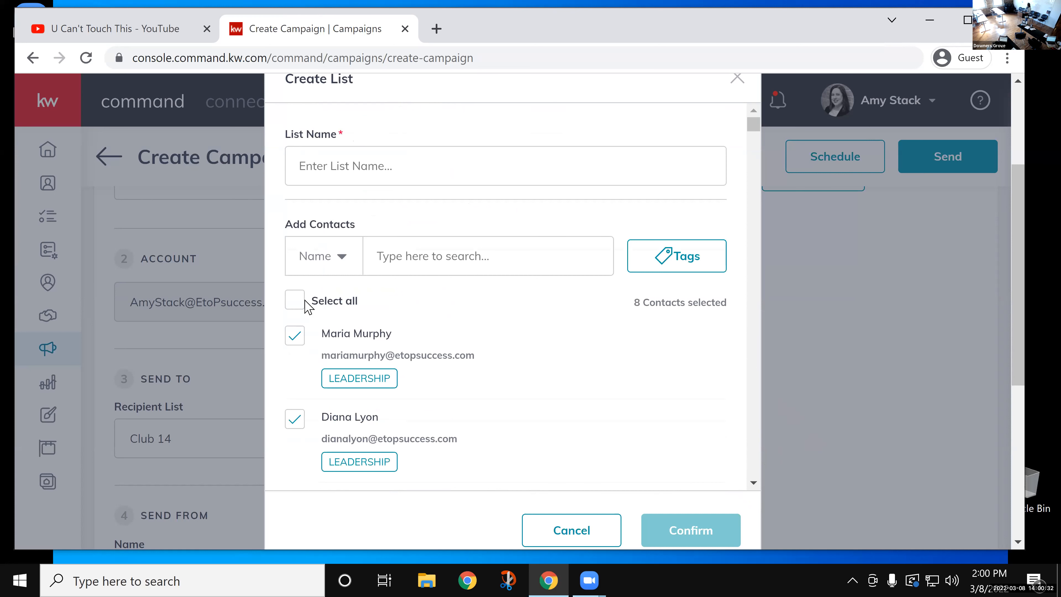
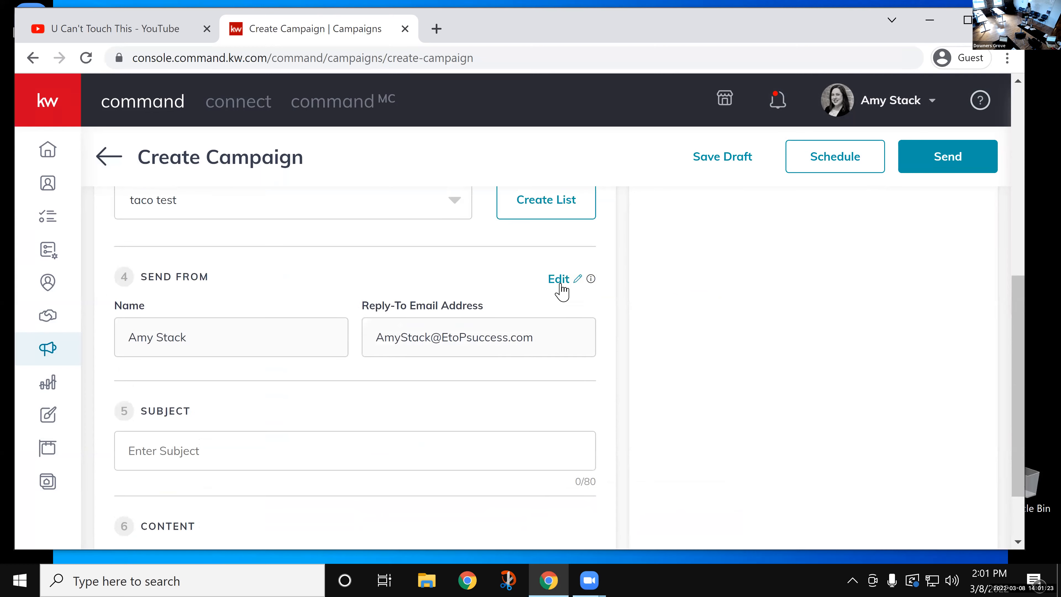
# Open the account settings for the campaign's sender details and return to the campaign form
pyautogui.click(560, 279)
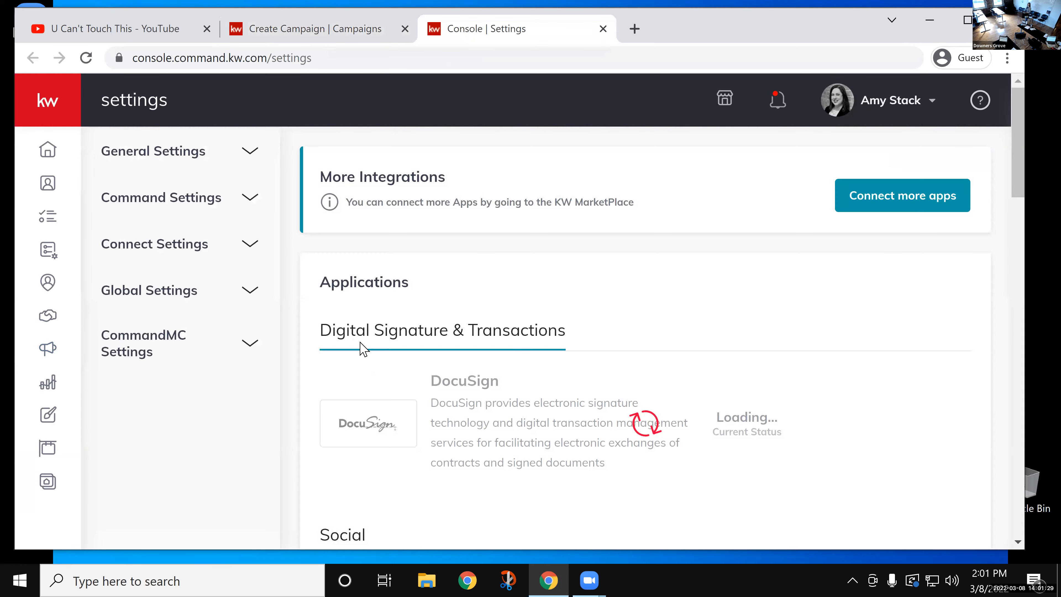
pyautogui.click(308, 30)
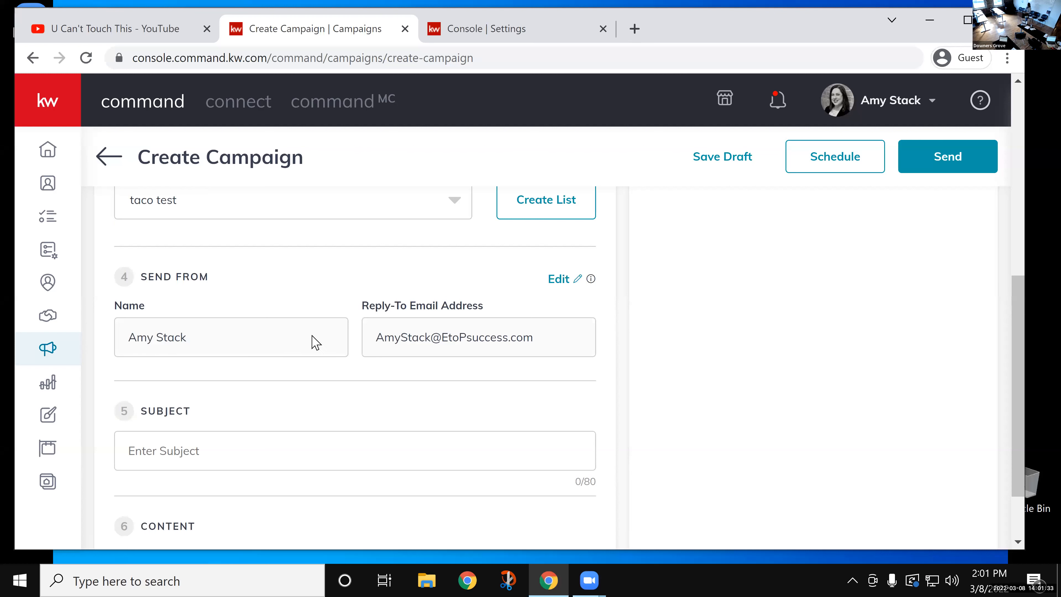
pyautogui.scroll(3, 387, 379)
# Set the campaign's email subject to "My Favorite Holiday Lights In Wheaton"
pyautogui.scroll(-5, 377, 377)
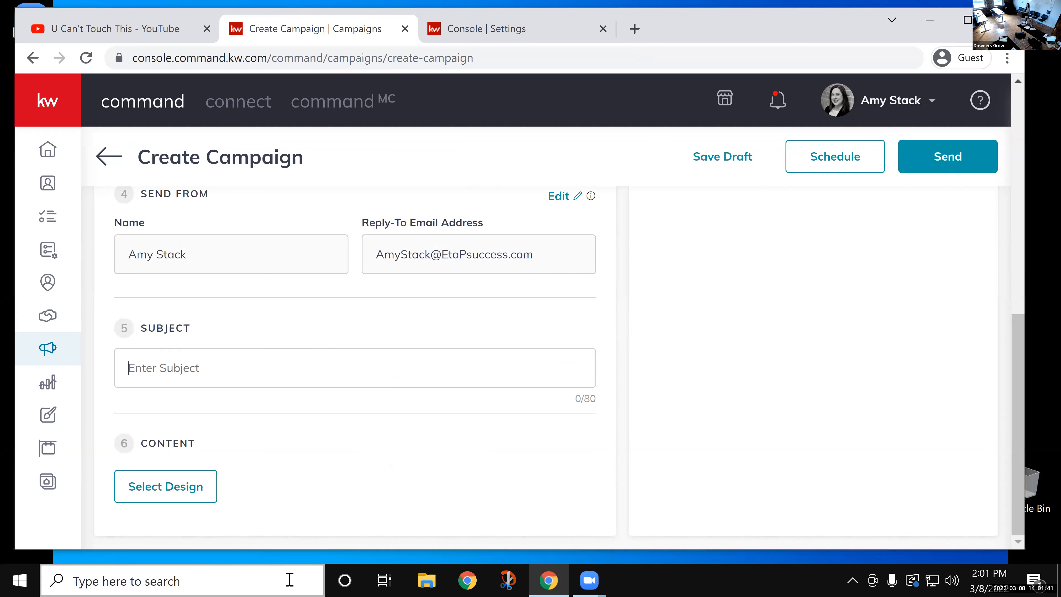
pyautogui.write('My Favorite Holida')
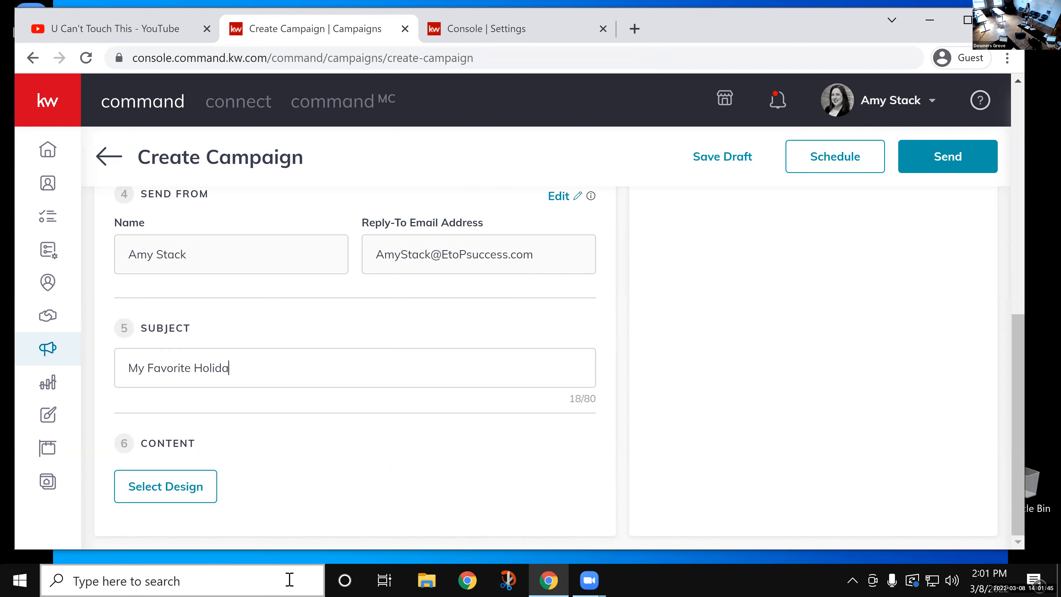
pyautogui.write('y Light In Wheaton')
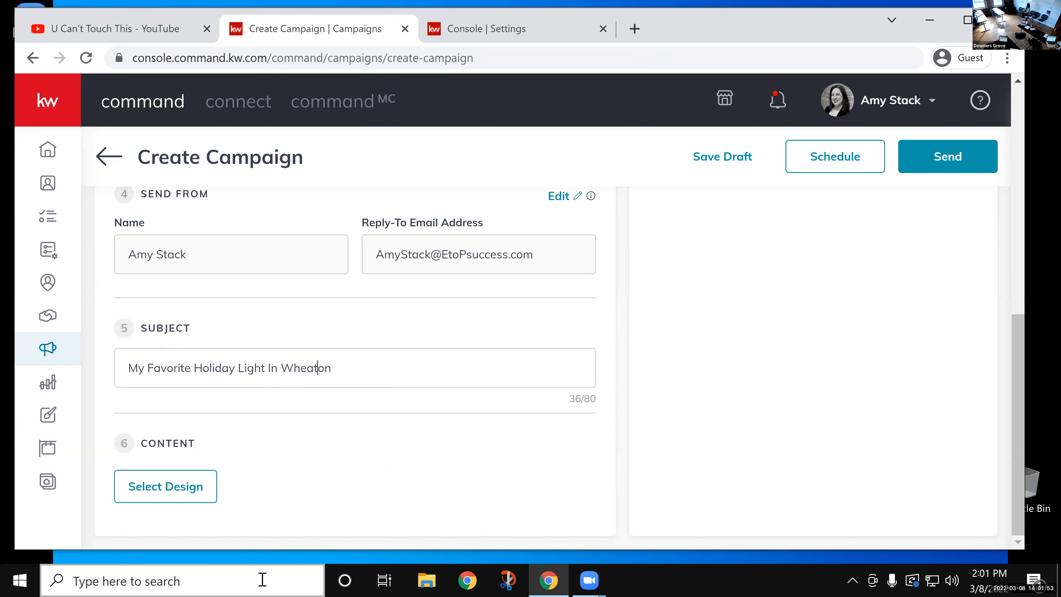
pyautogui.write('s')
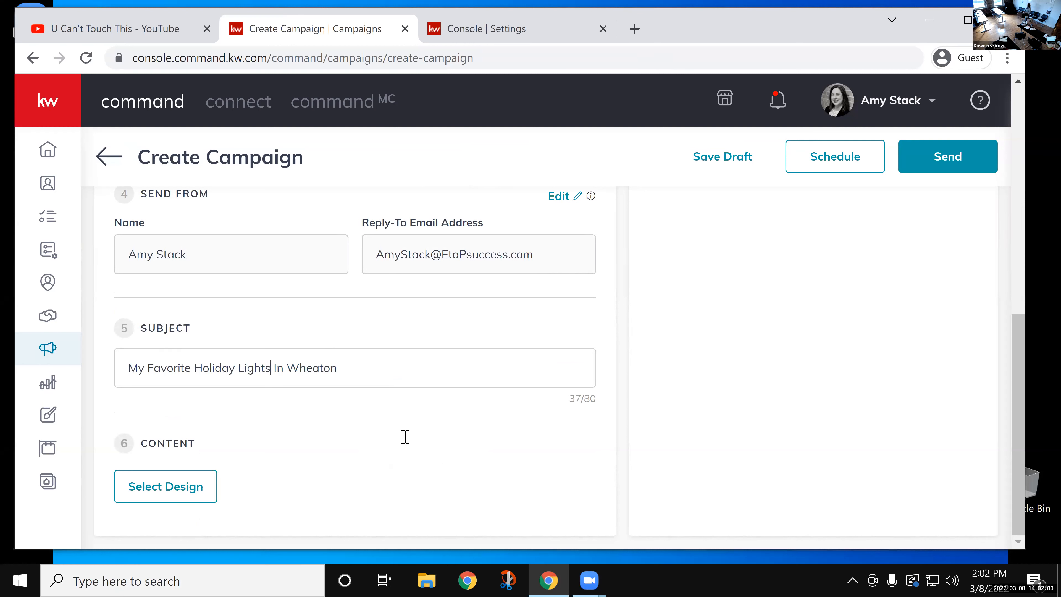
# Choose the "Classic - Happy Spring" design from My Templates as the campaign's email content
pyautogui.scroll(3, 402, 439)
pyautogui.scroll(-3, 399, 442)
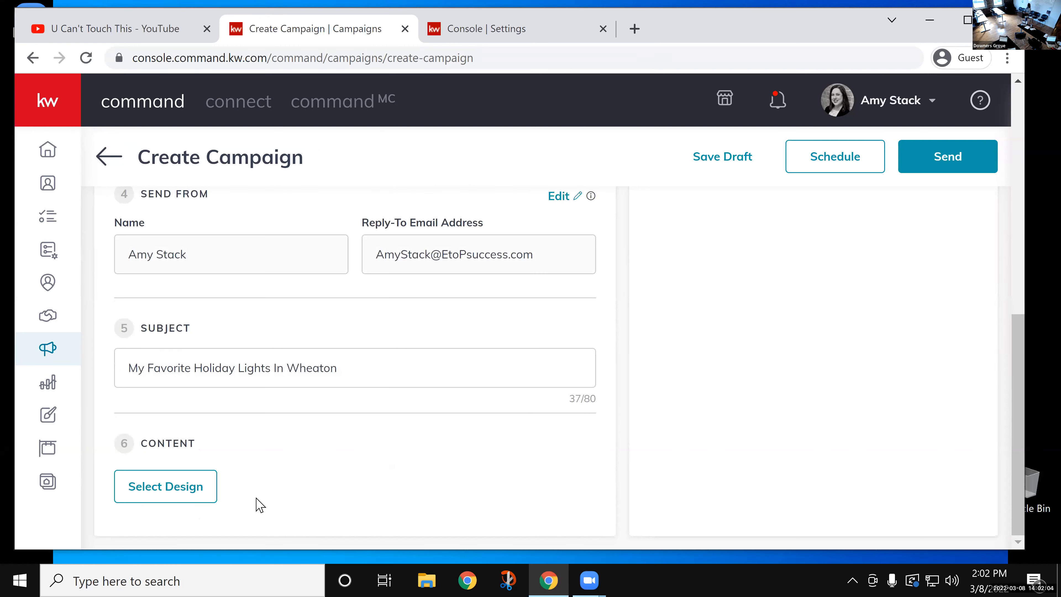
pyautogui.click(183, 487)
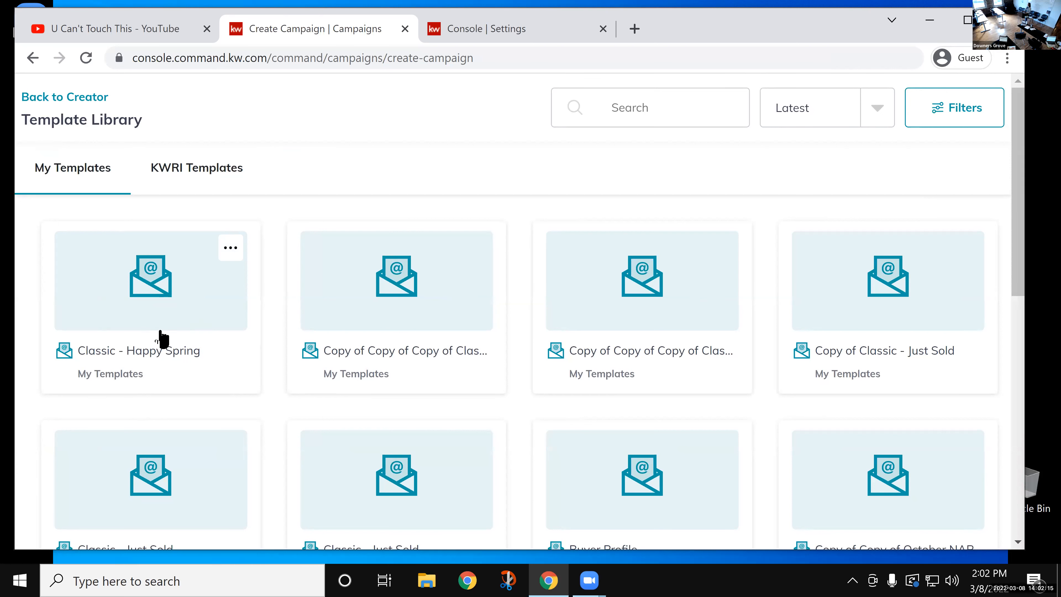
pyautogui.click(163, 339)
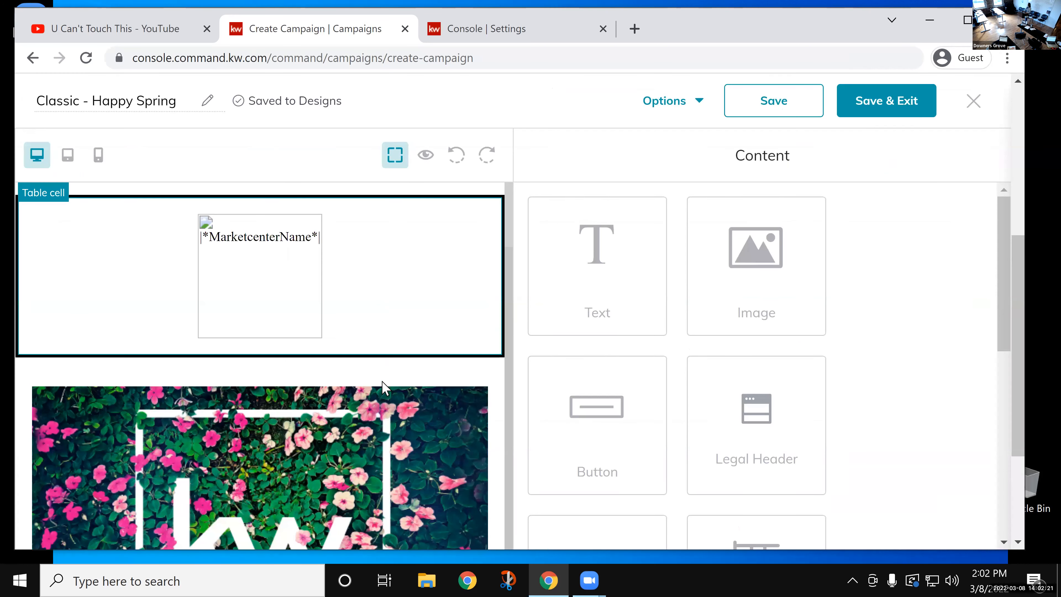
# Review the "Classic - Happy Spring" email in the editor and in desktop preview down to its footer, and close the preview
pyautogui.scroll(-1, 385, 388)
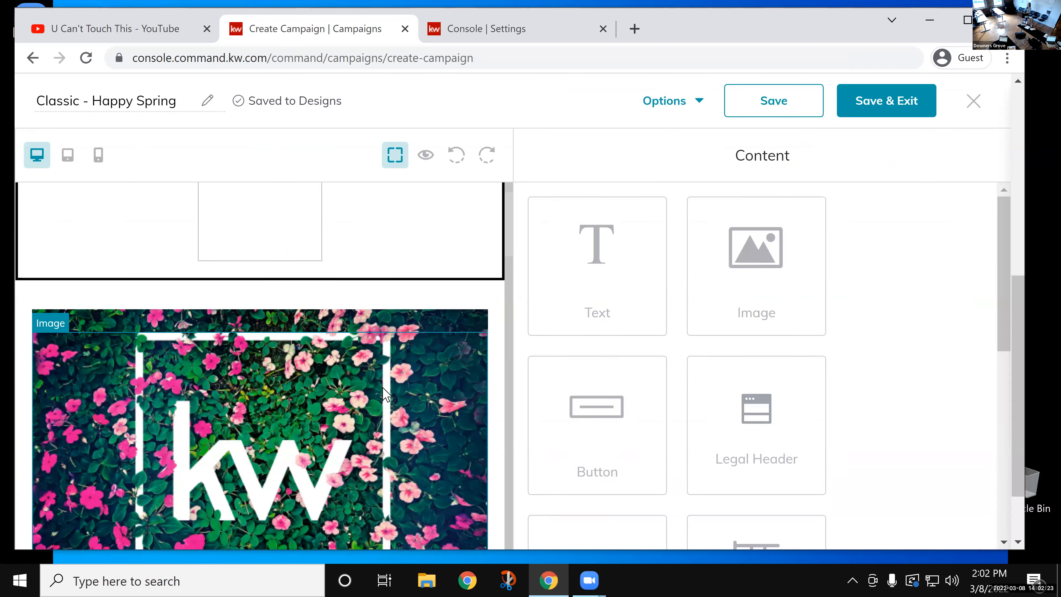
pyautogui.scroll(-6, 376, 376)
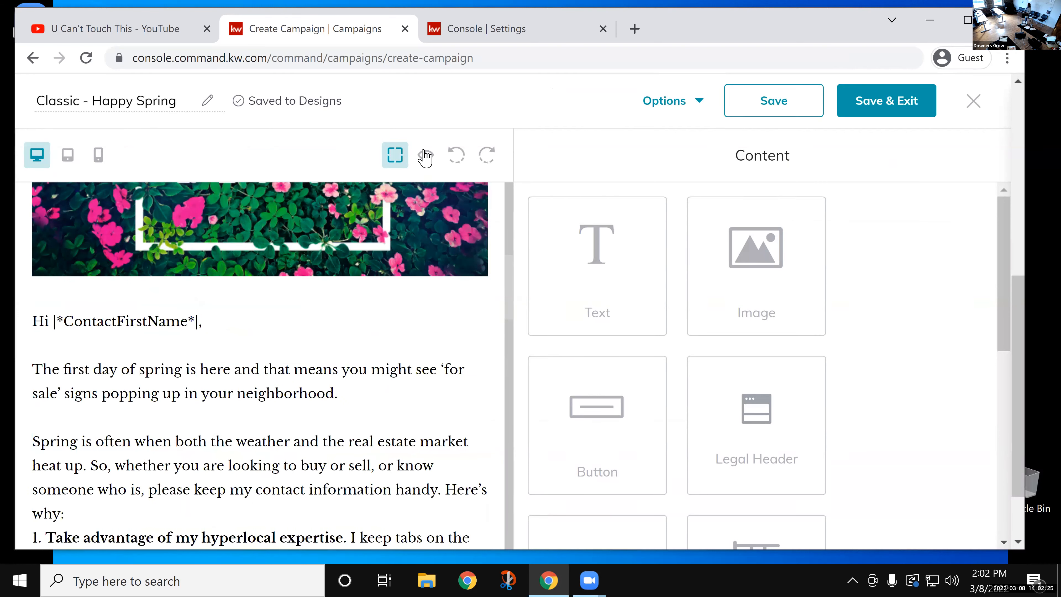
pyautogui.click(427, 157)
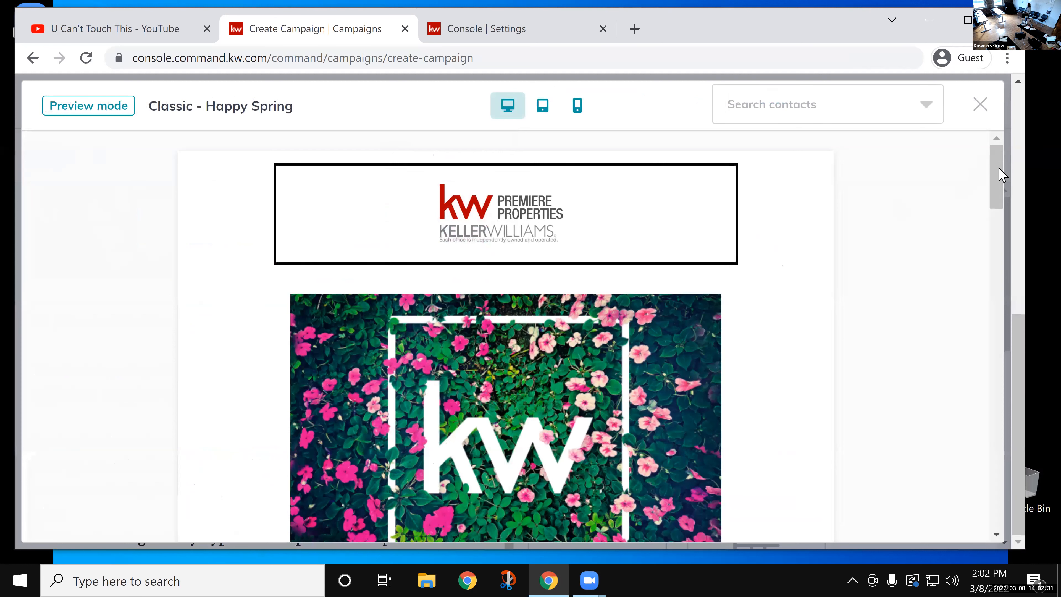
pyautogui.scroll(-1, 995, 485)
pyautogui.moveTo(990, 548); pyautogui.dragTo(989, 551)
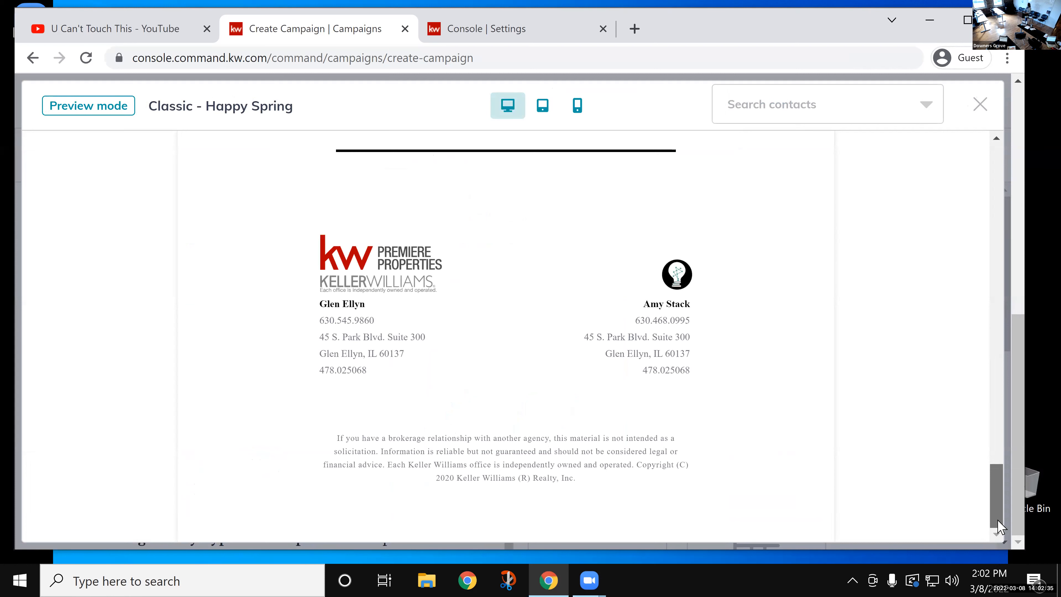
pyautogui.scroll(1, 997, 318)
pyautogui.scroll(15, 996, 318)
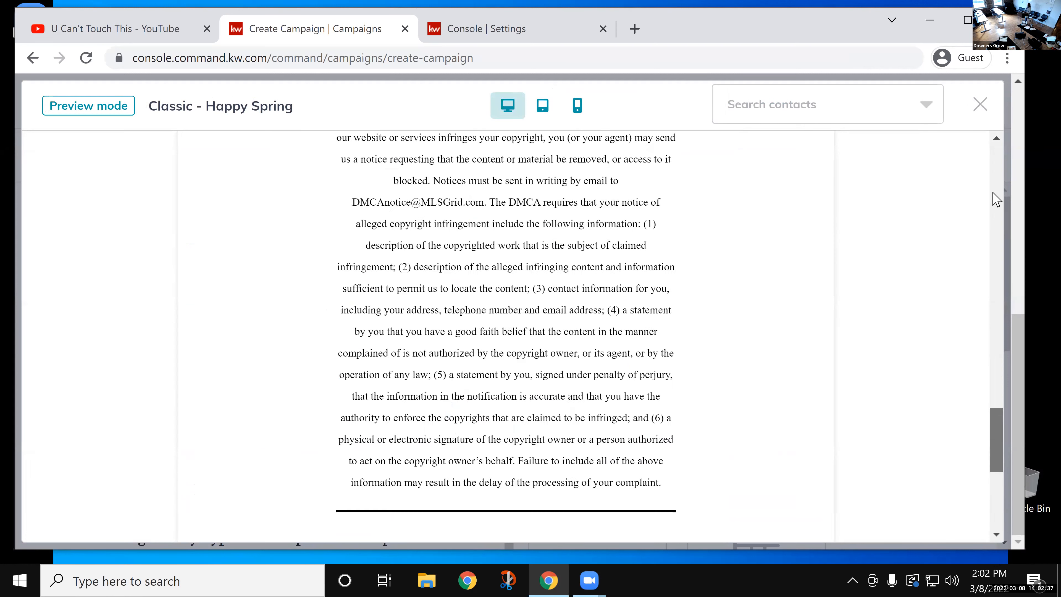
pyautogui.click(968, 115)
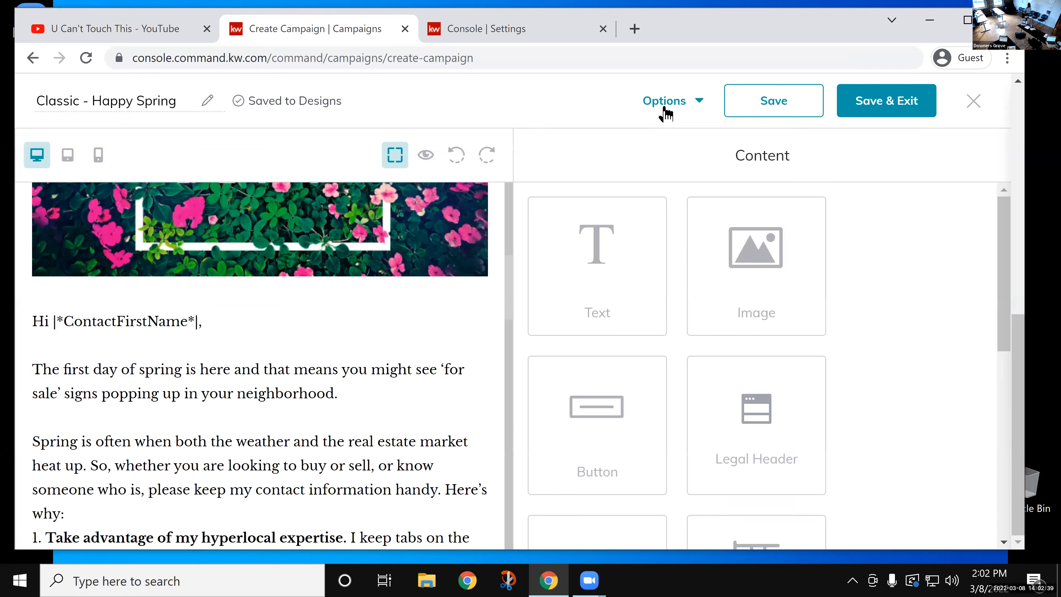
# Check the design's preview, test email and download options, and save the design back to the campaign
pyautogui.click(677, 104)
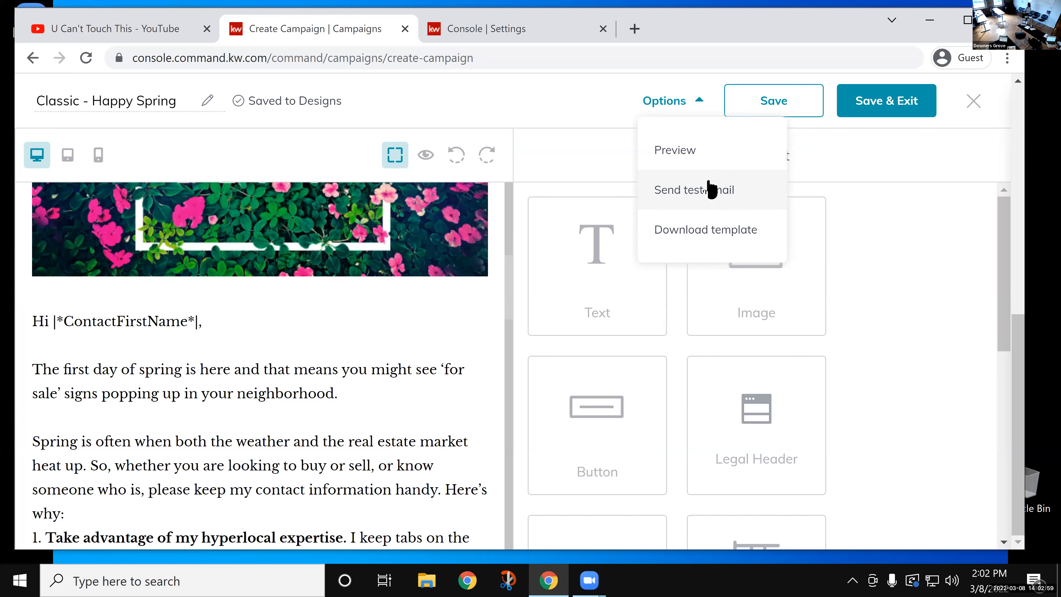
pyautogui.click(956, 226)
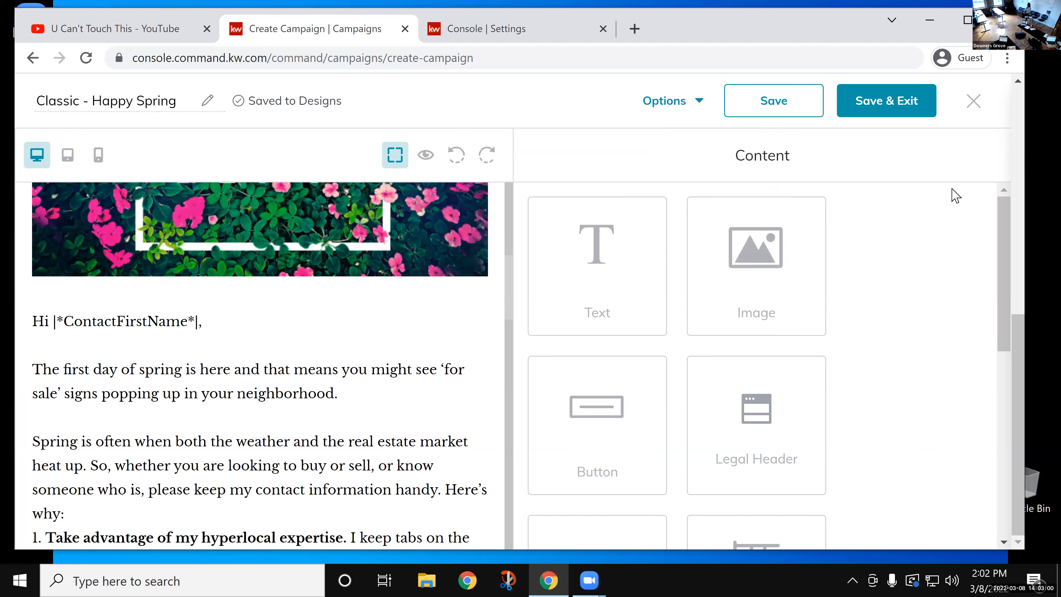
pyautogui.click(905, 113)
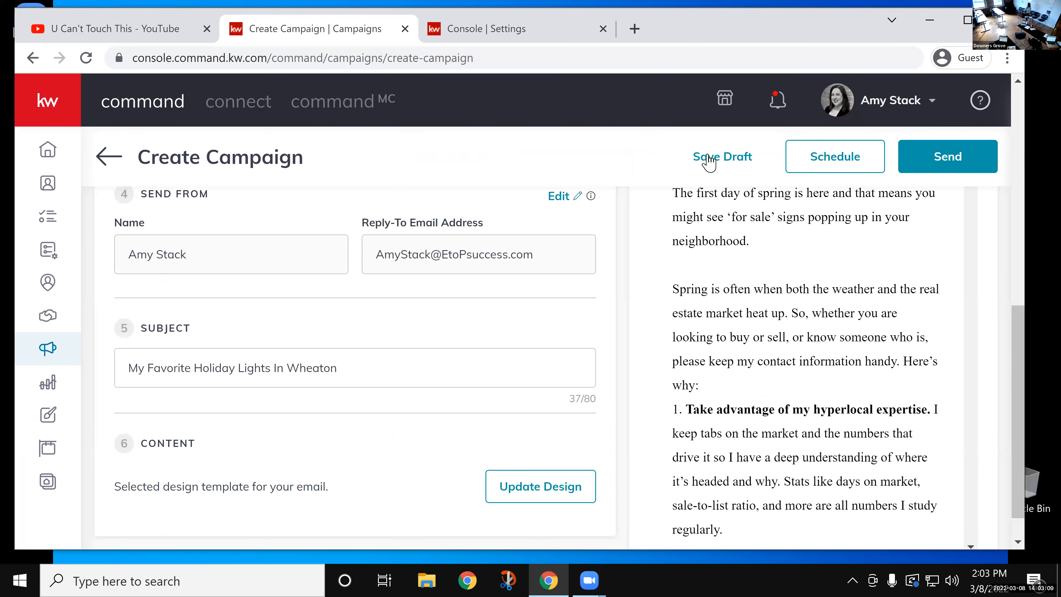
# Open the campaign's scheduling dialog and look over the calendar and time choices for sending
pyautogui.click(826, 159)
pyautogui.click(572, 331)
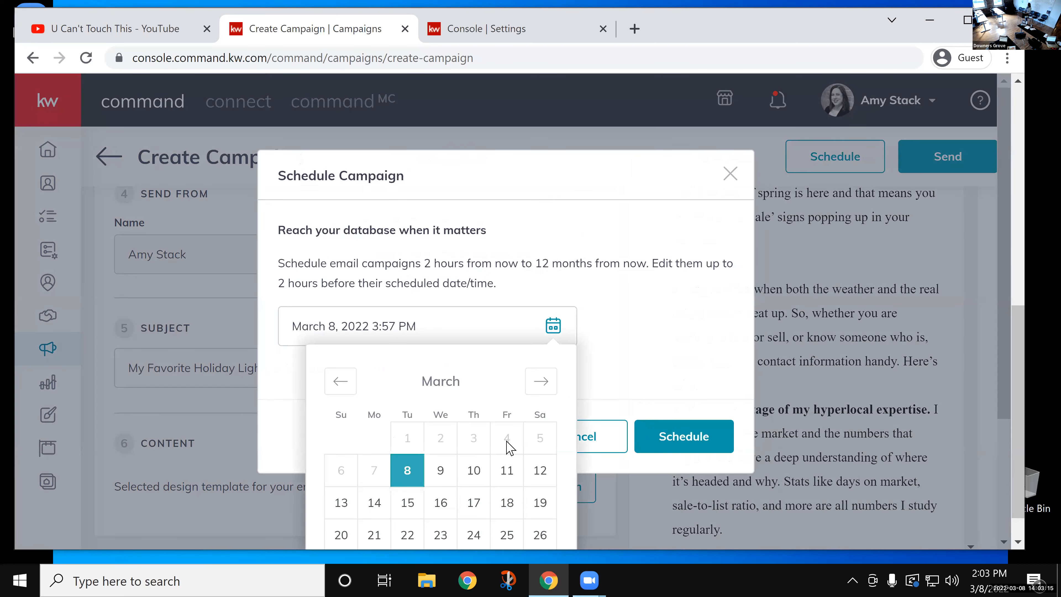
pyautogui.scroll(-1, 507, 468)
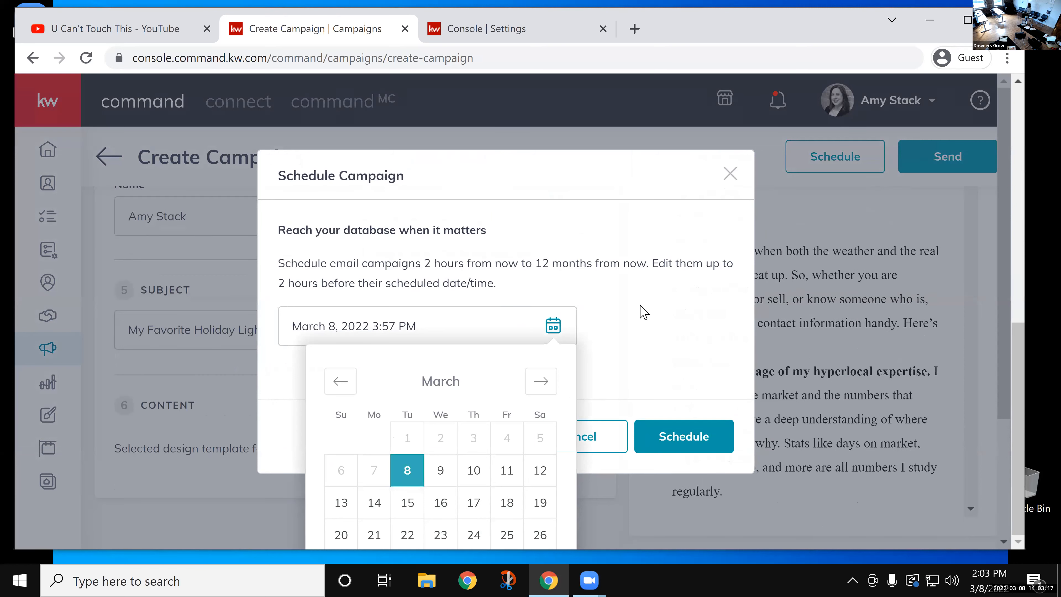
pyautogui.scroll(-4, 644, 312)
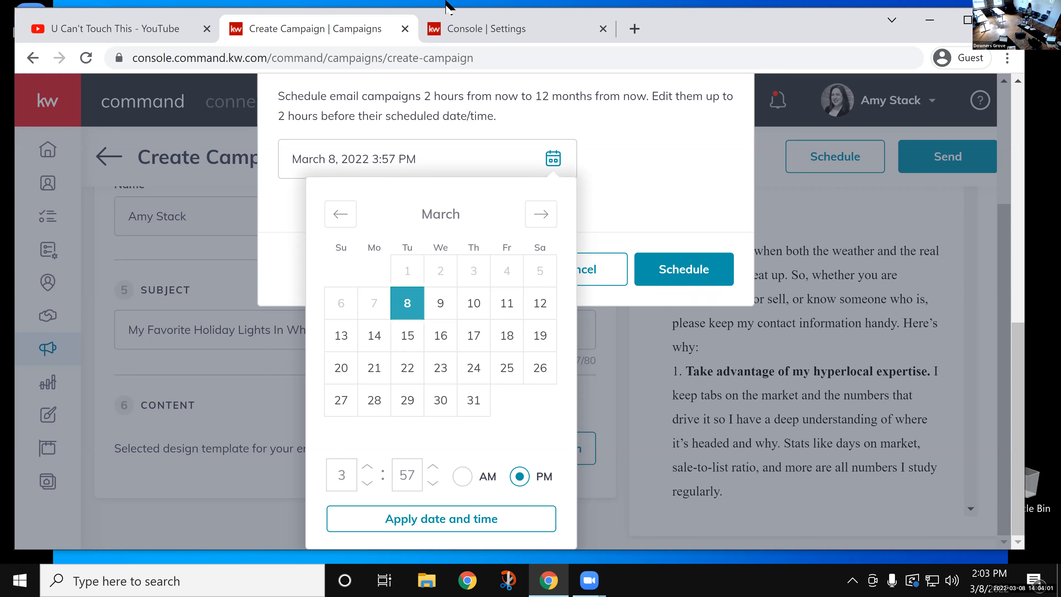
# Switch to the account settings and examine the connected apps, marketing automation, email services and messaging integrations
pyautogui.click(503, 30)
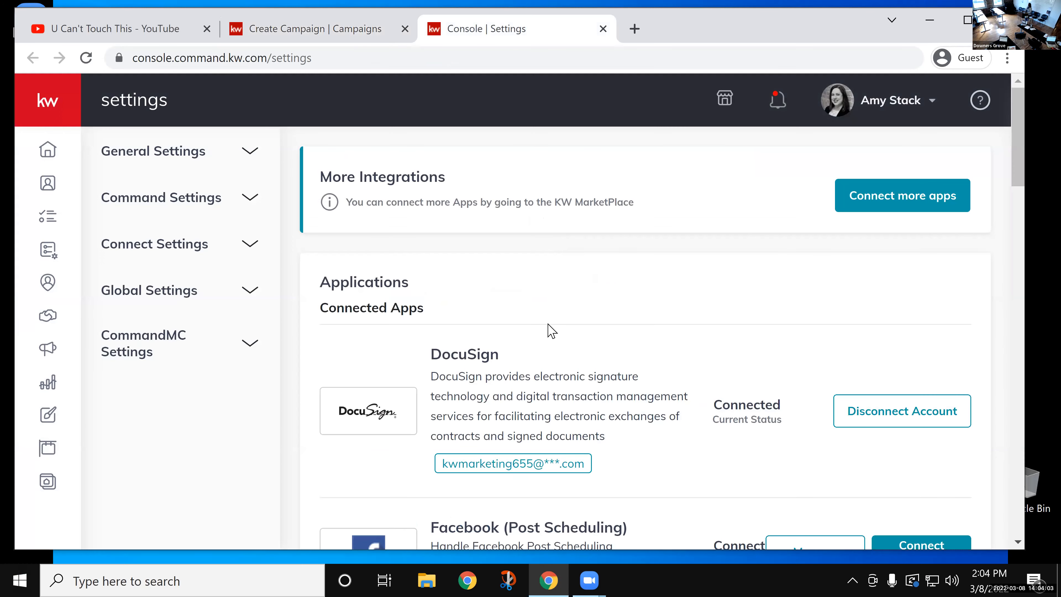
pyautogui.scroll(-15, 551, 330)
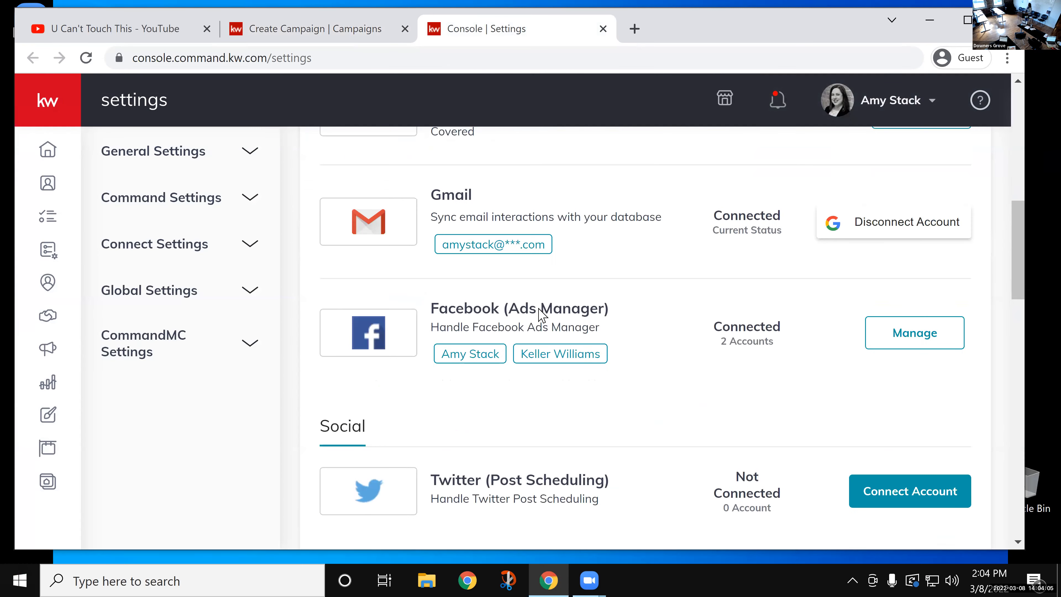
pyautogui.scroll(-10, 541, 311)
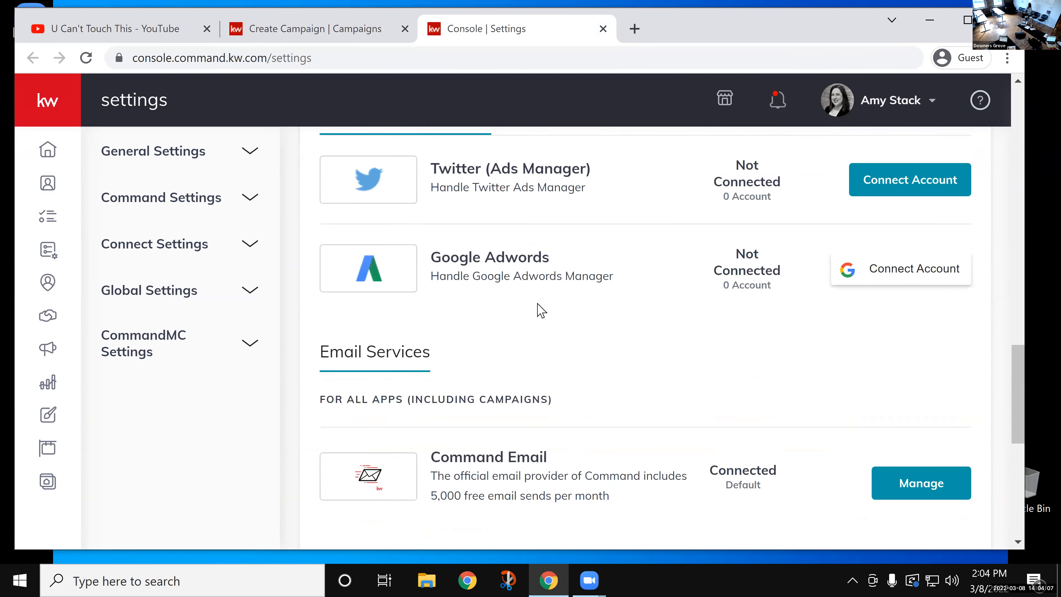
pyautogui.scroll(-4, 541, 310)
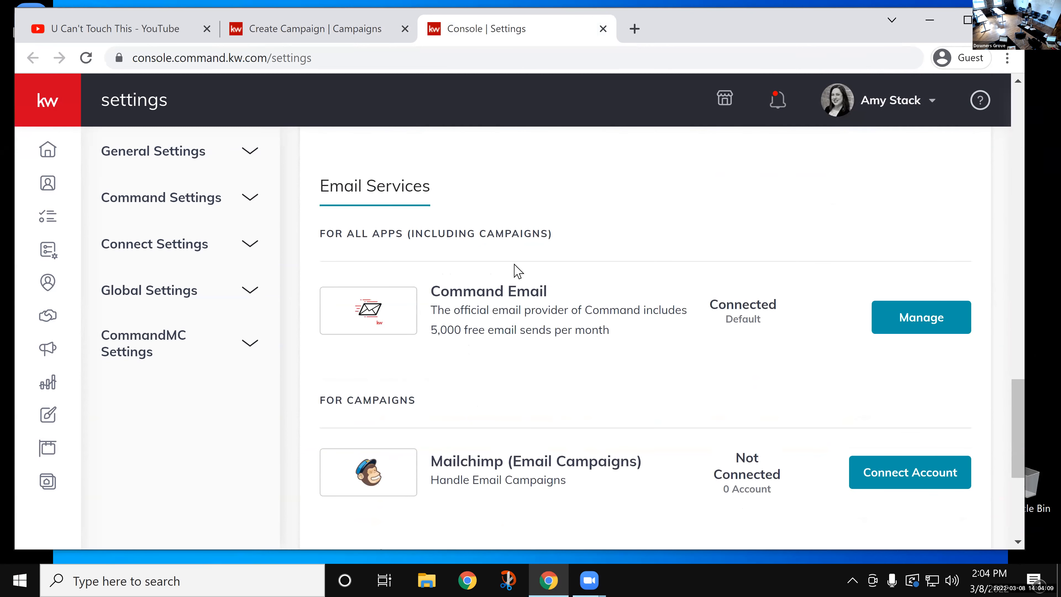
pyautogui.scroll(-4, 520, 271)
pyautogui.scroll(-2, 518, 270)
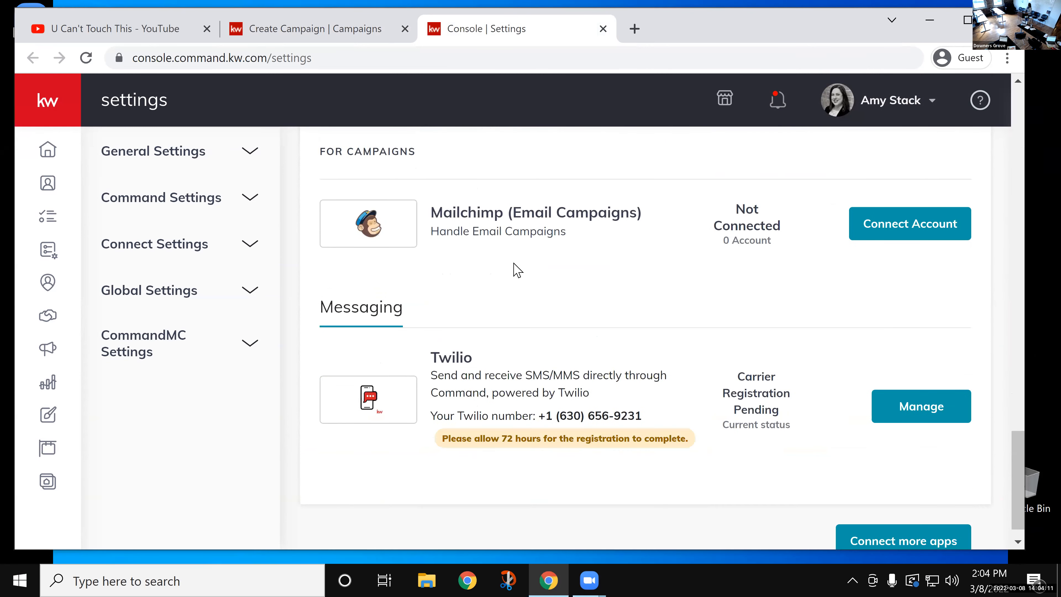
pyautogui.scroll(6, 517, 270)
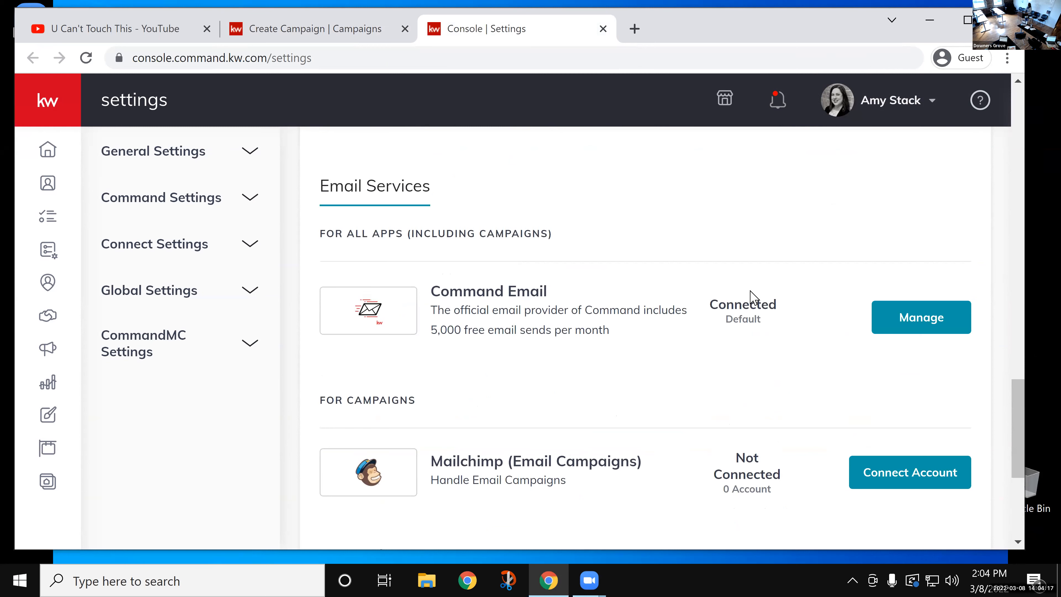
pyautogui.scroll(-2, 743, 306)
pyautogui.scroll(3, 741, 305)
pyautogui.scroll(20, 745, 307)
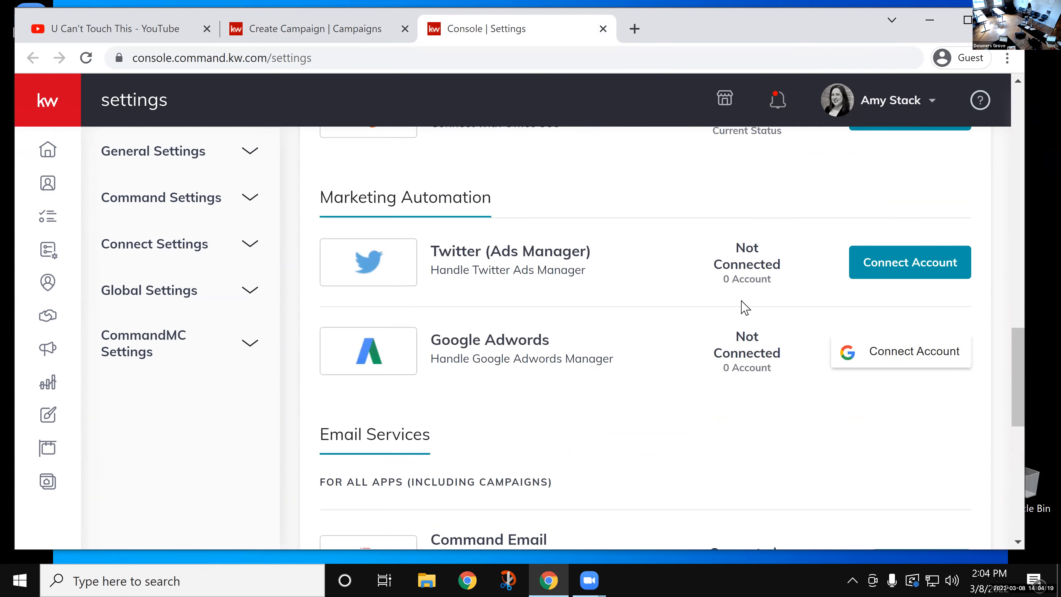
pyautogui.scroll(8, 745, 308)
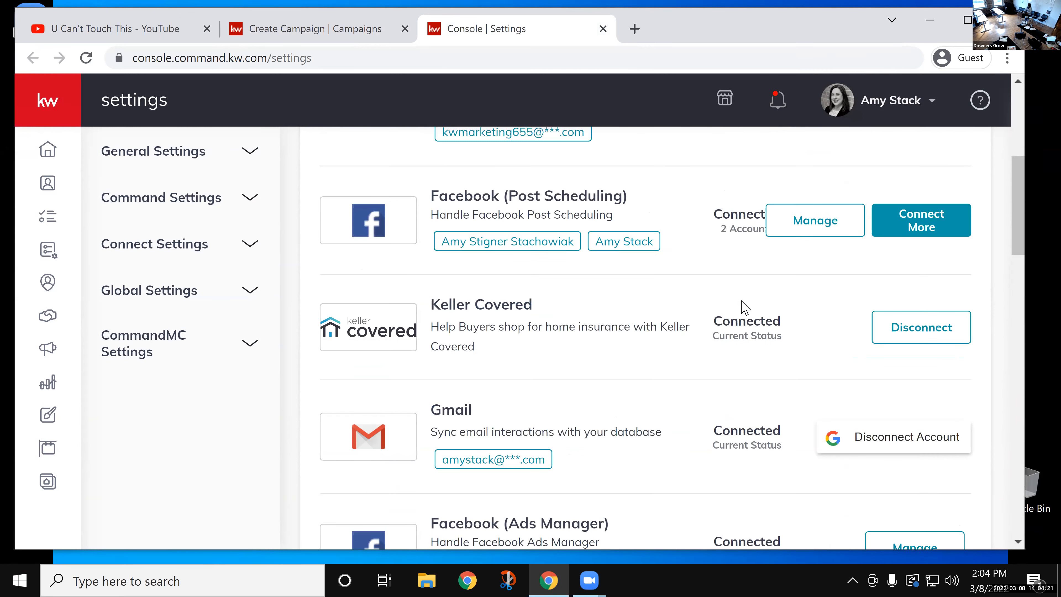
pyautogui.scroll(4, 745, 308)
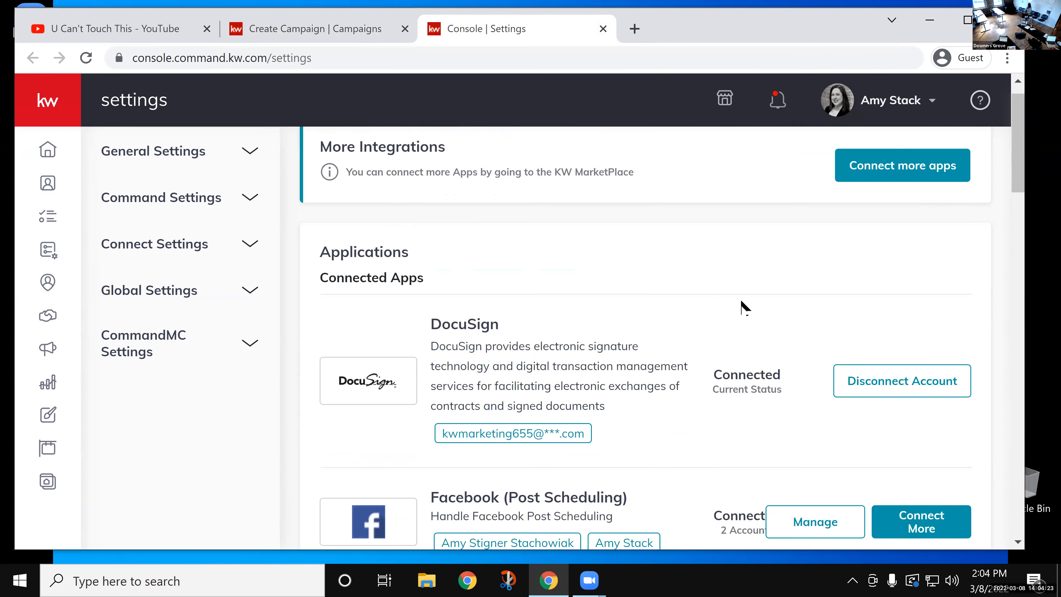
pyautogui.scroll(-10, 745, 309)
pyautogui.scroll(-10, 745, 308)
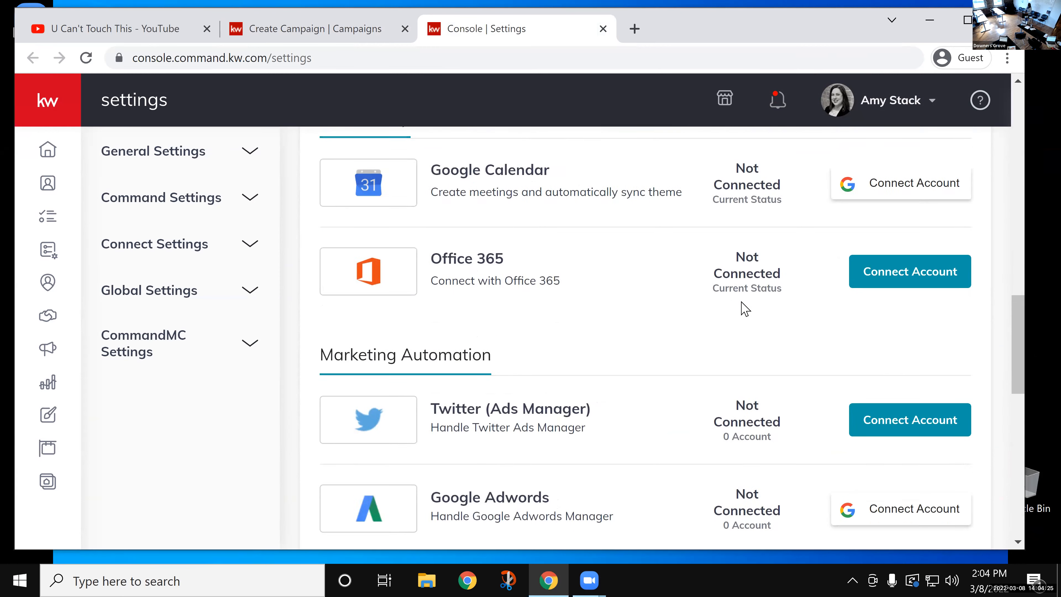
# Open the Command Email configuration and review its available reply-to addresses and monthly email usage
pyautogui.click(903, 313)
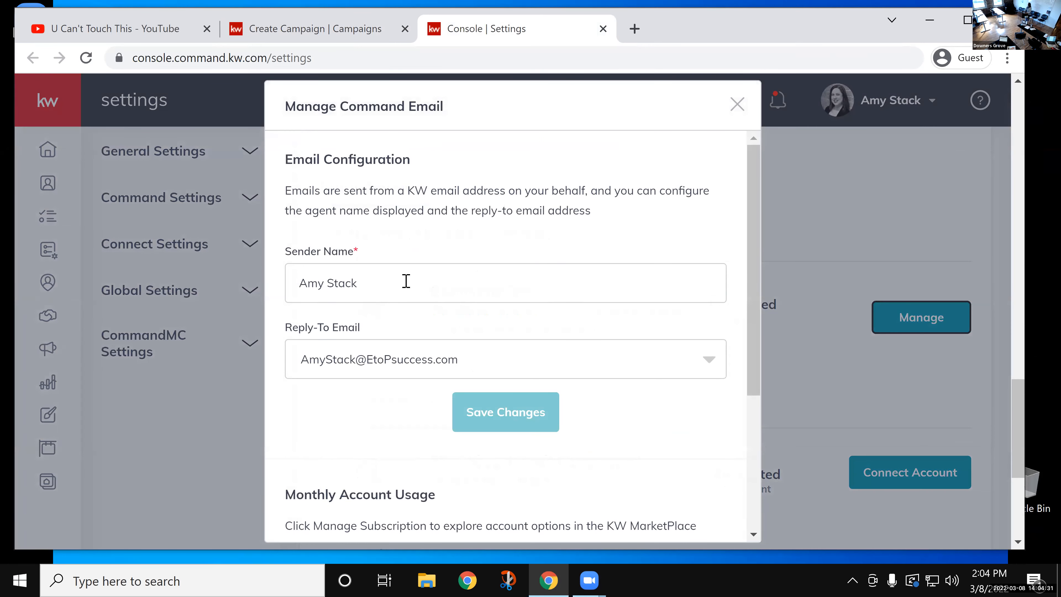
pyautogui.click(439, 360)
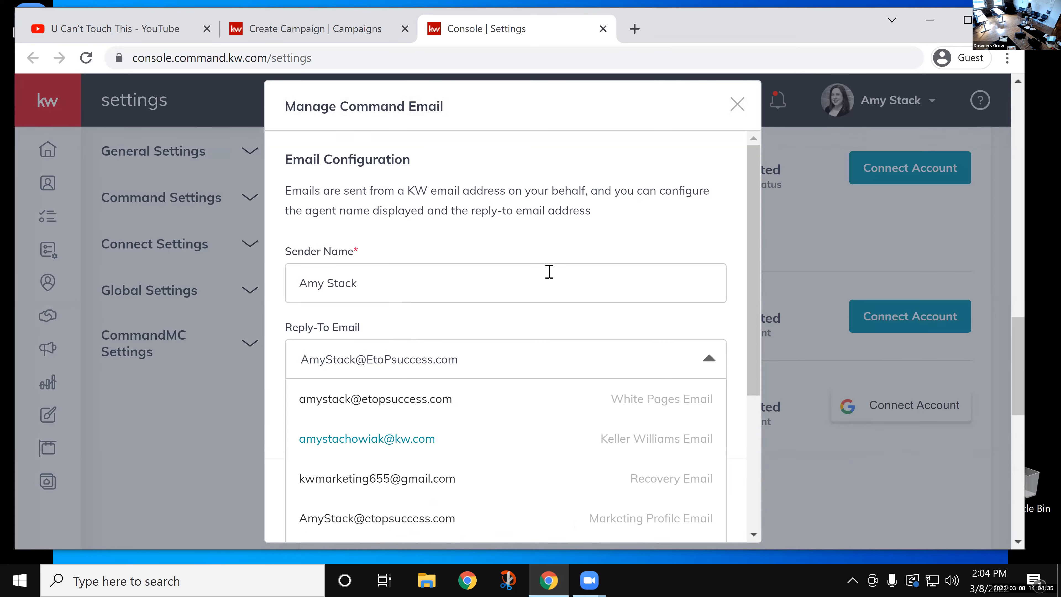
pyautogui.moveTo(754, 228); pyautogui.dragTo(760, 378)
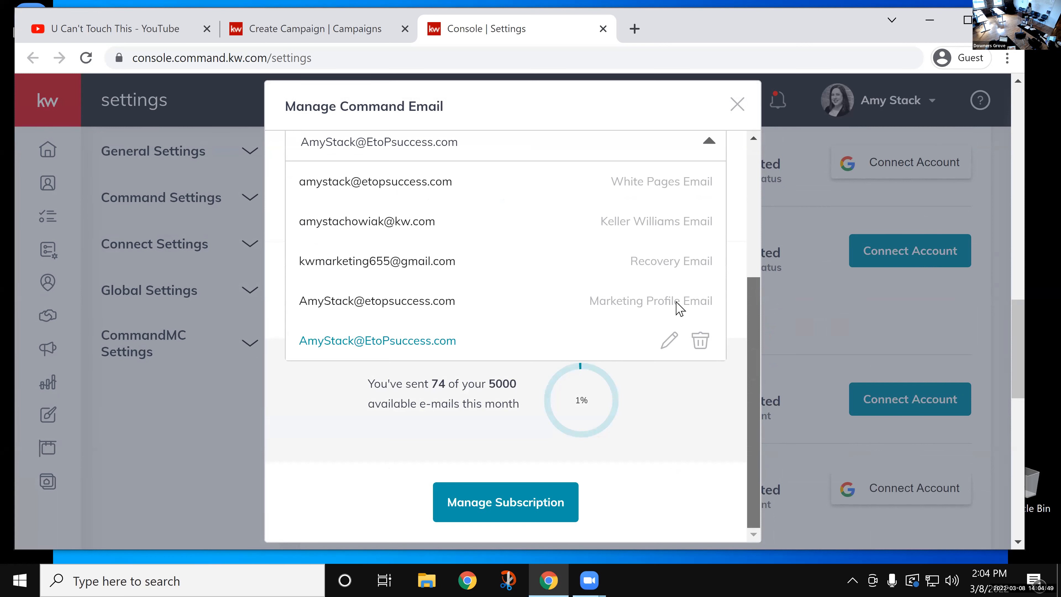
# Return to the email campaign, cancel its scheduling dialog, and review the recipient and sender sections
pyautogui.click(328, 37)
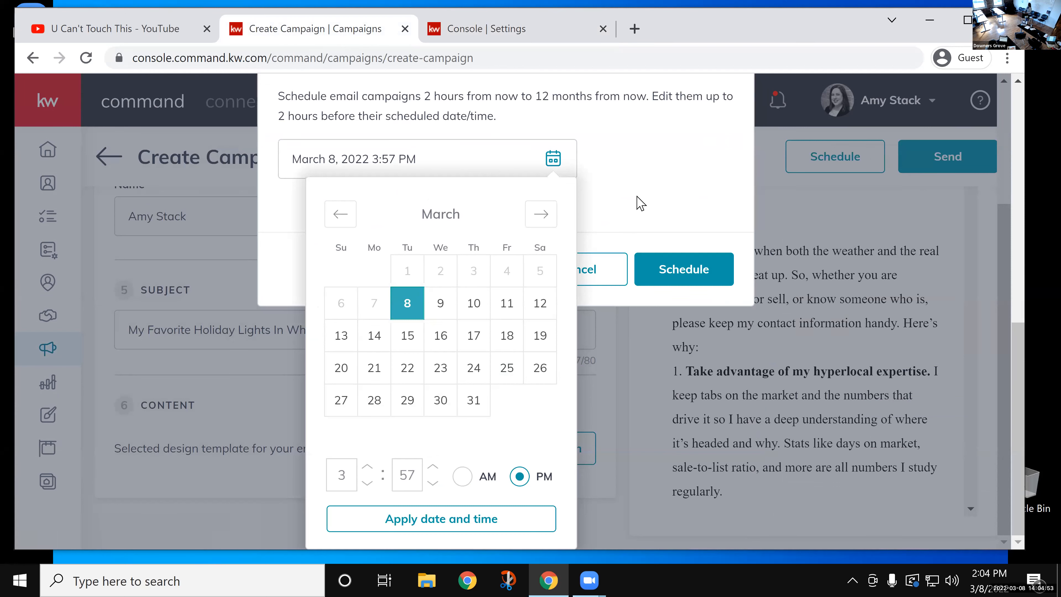
pyautogui.click(637, 207)
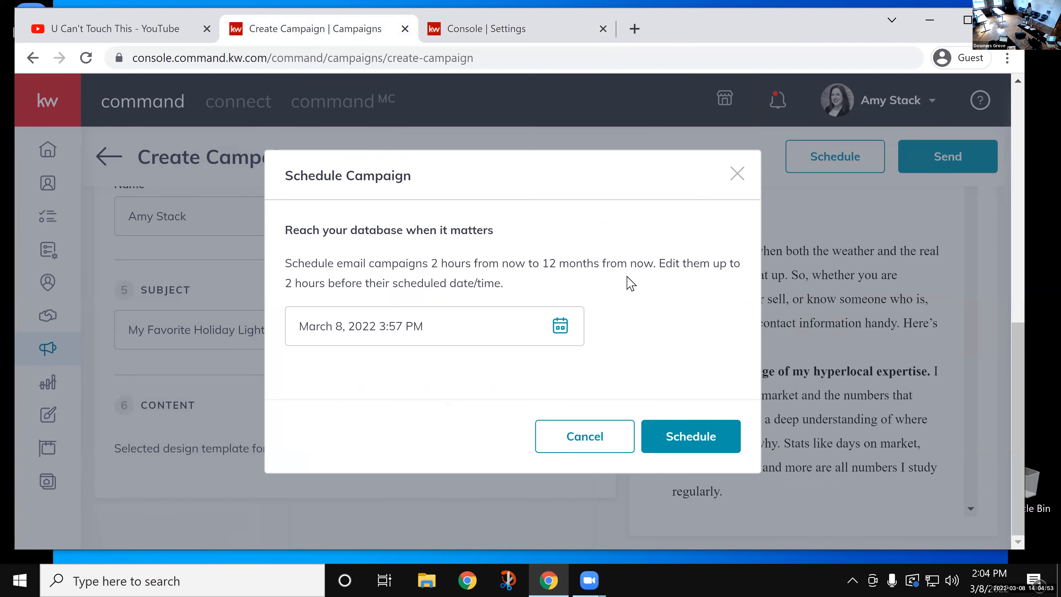
pyautogui.click(590, 442)
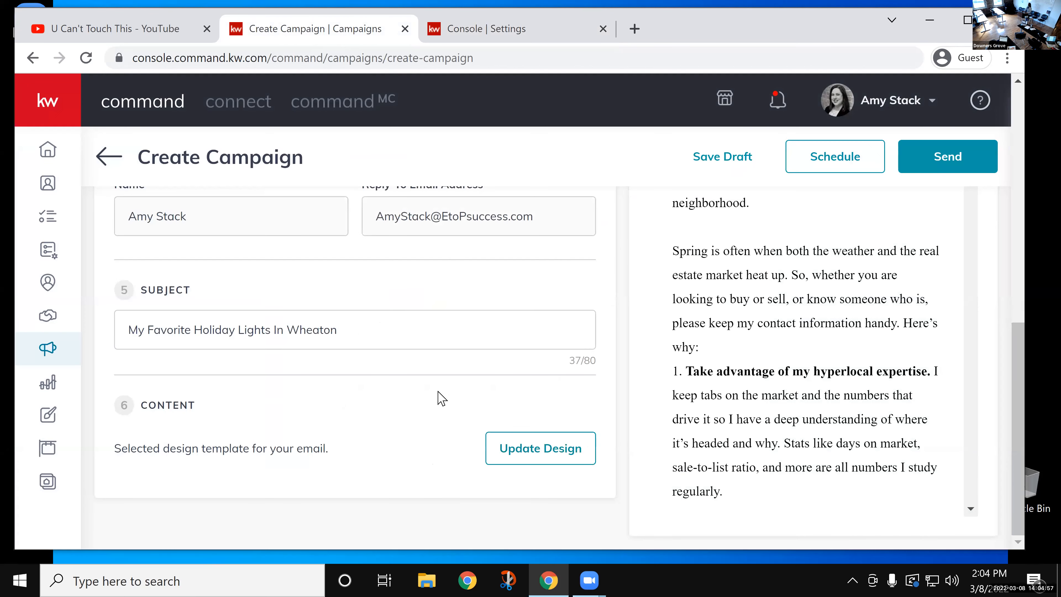
pyautogui.scroll(1, 347, 306)
pyautogui.scroll(5, 466, 343)
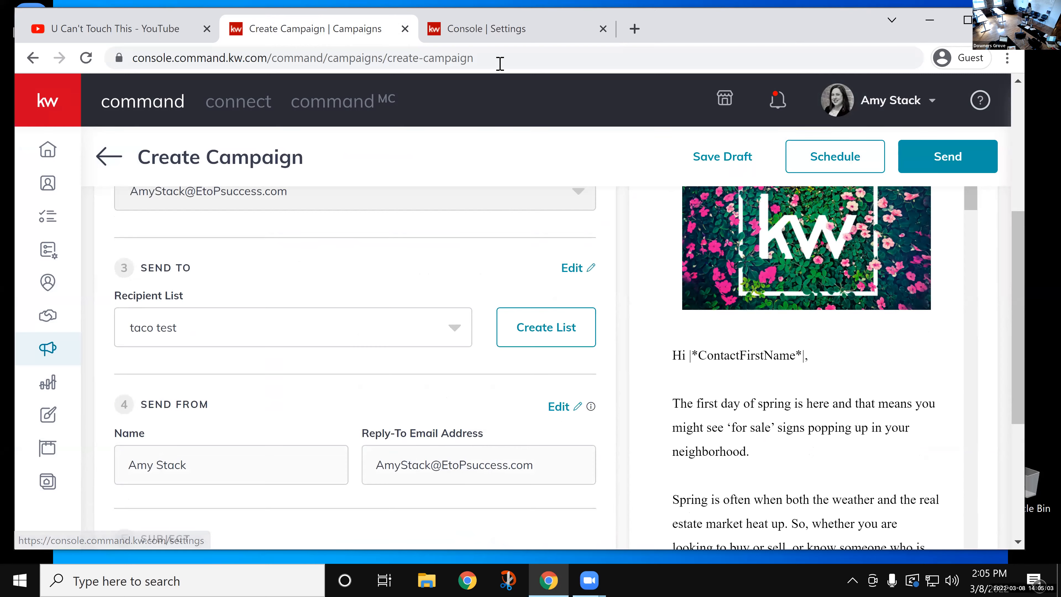
# Switch back to the account settings and reopen the Command Email configuration under the email services
pyautogui.click(498, 28)
pyautogui.click(738, 104)
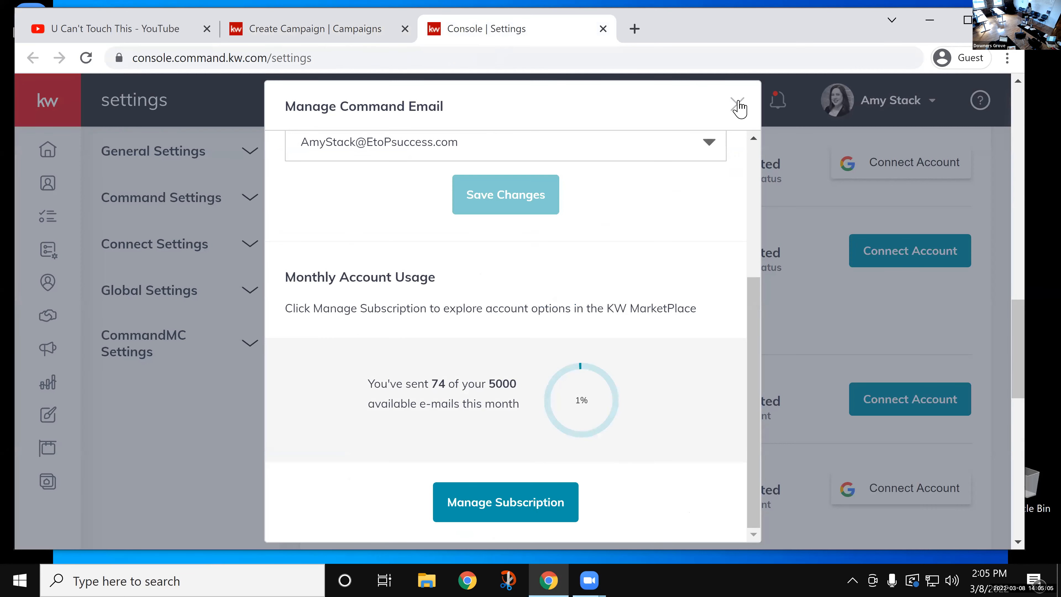
pyautogui.scroll(2, 633, 342)
pyautogui.scroll(-4, 633, 342)
pyautogui.scroll(-5, 633, 342)
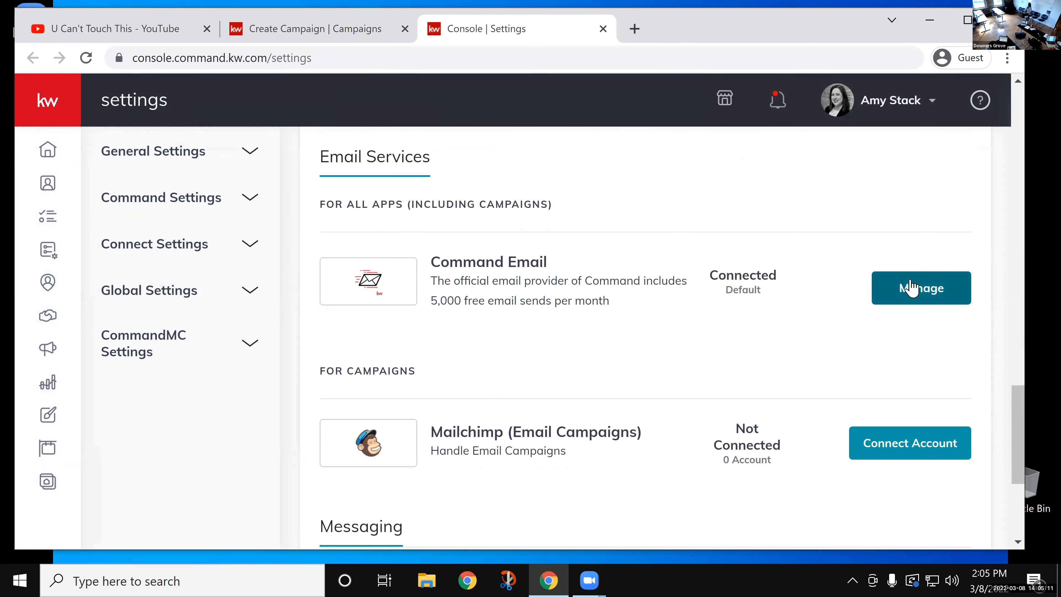
pyautogui.click(911, 288)
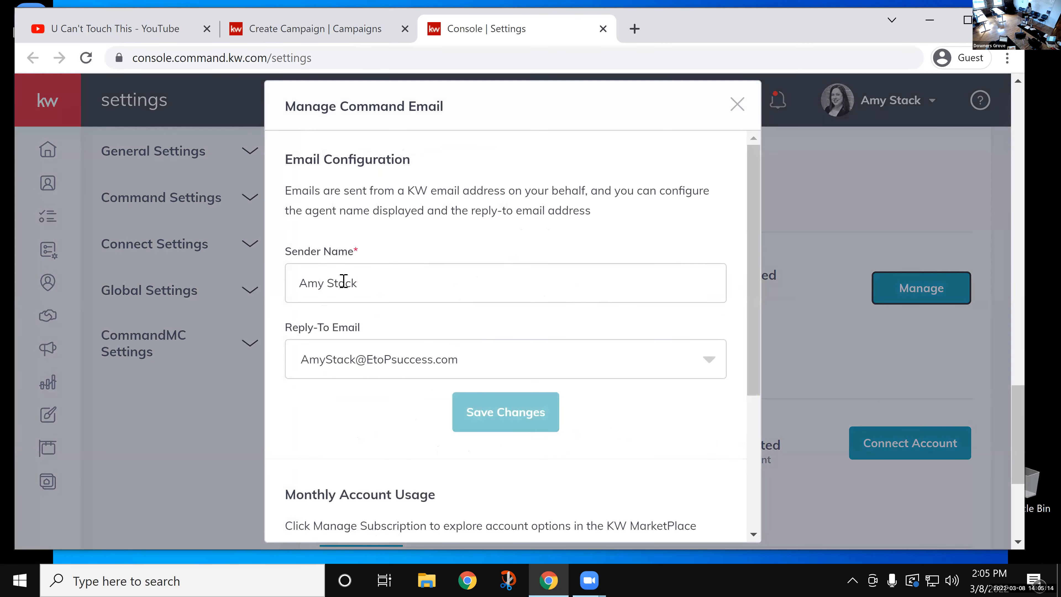
# Change the Command Email sender name to The Social Stack
pyautogui.tripleClick(340, 282)
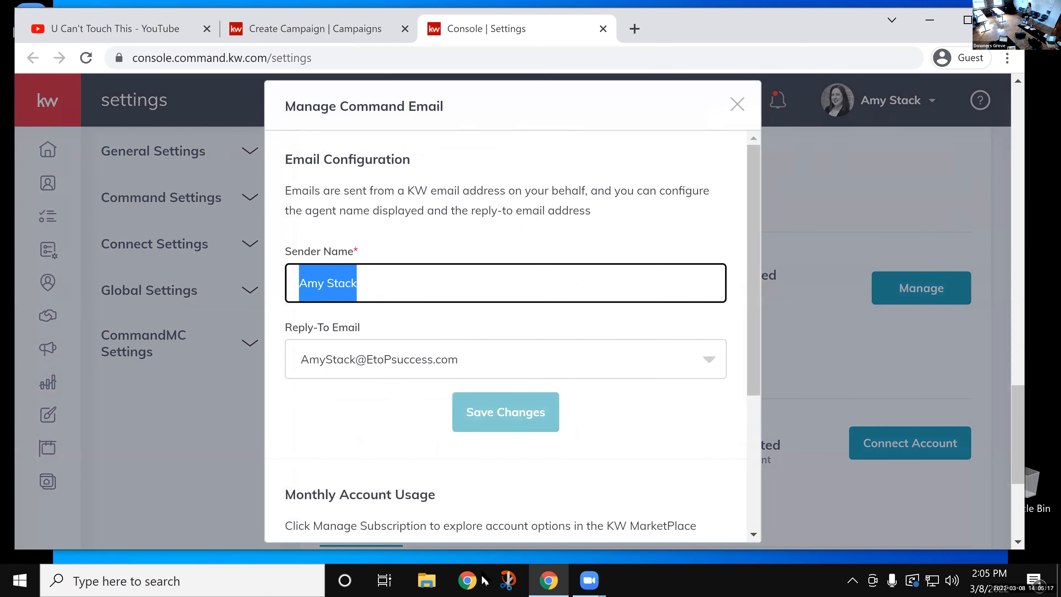
pyautogui.write('The Soacial')
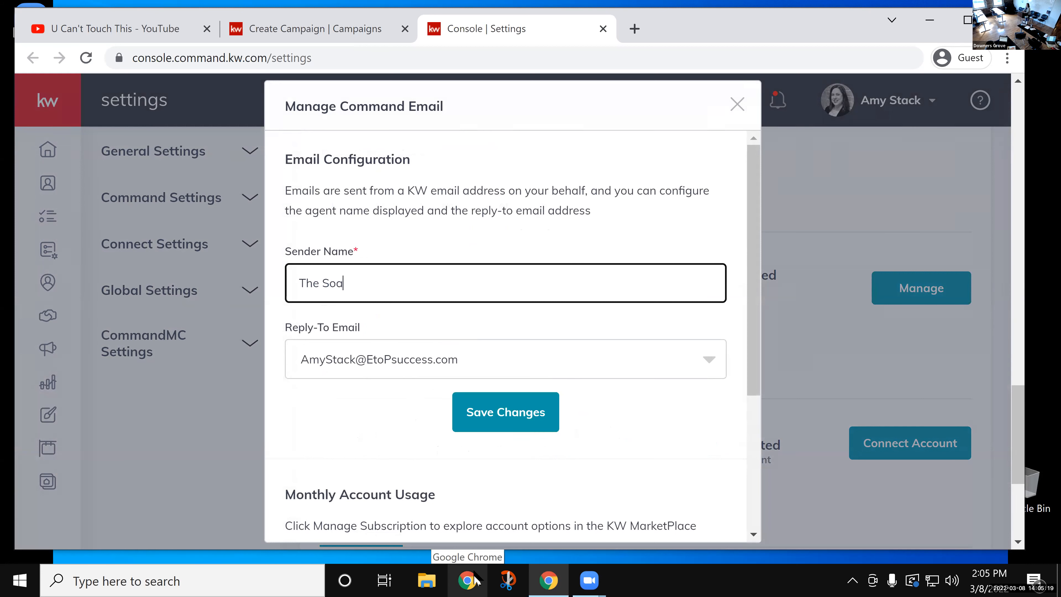
pyautogui.press('BackSpace')
pyautogui.press('BackSpace')
pyautogui.press('BackSpace')
pyautogui.press('BackSpace')
pyautogui.press('BackSpace')
pyautogui.press('BackSpace')
pyautogui.write('ocial Stack')
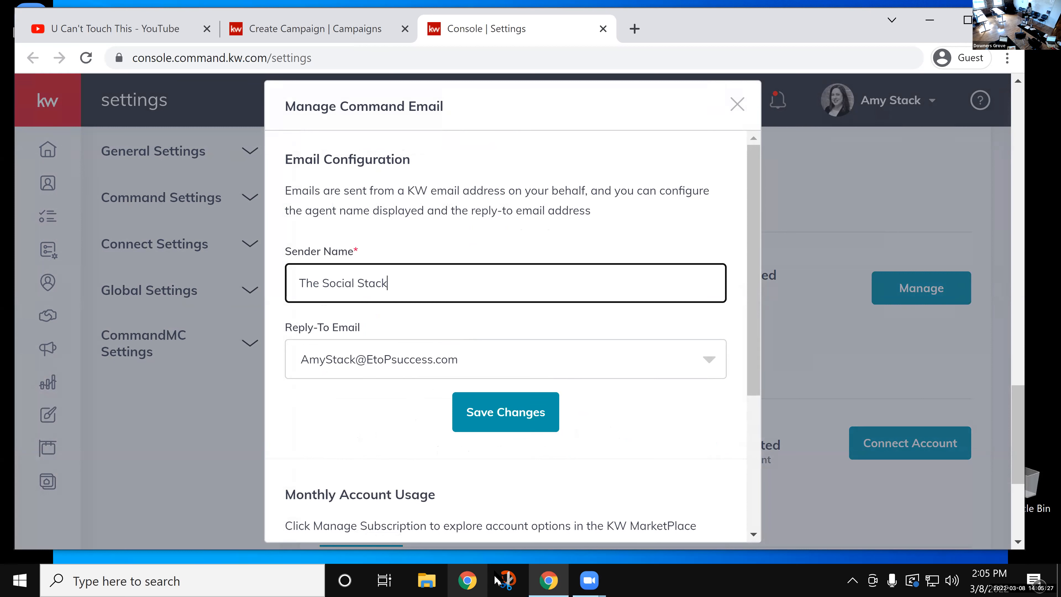
# Look through the reply-to address options for Command Email without choosing a different one
pyautogui.click(709, 360)
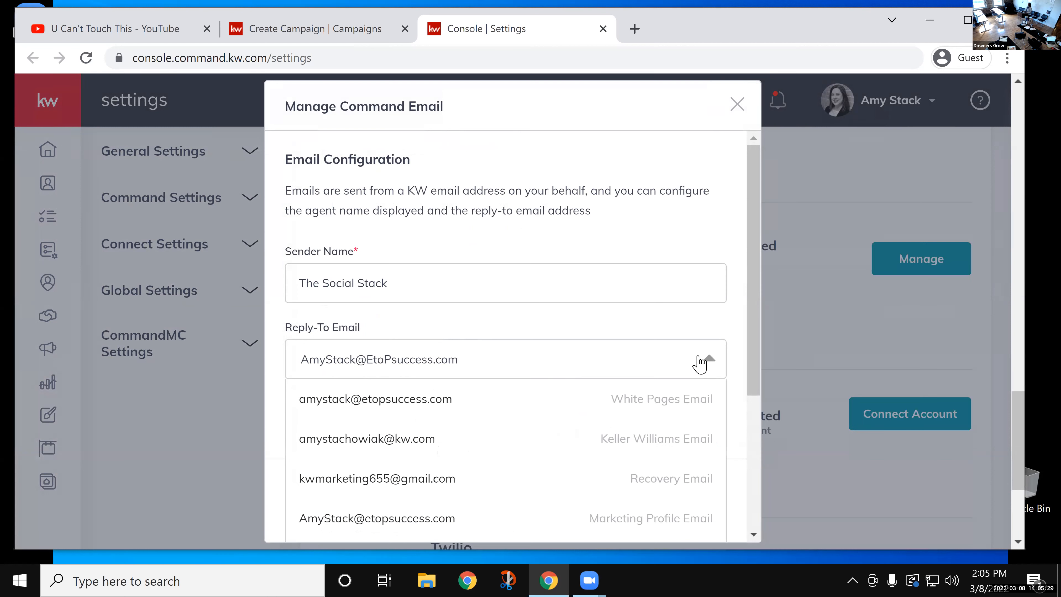
pyautogui.scroll(-4, 752, 424)
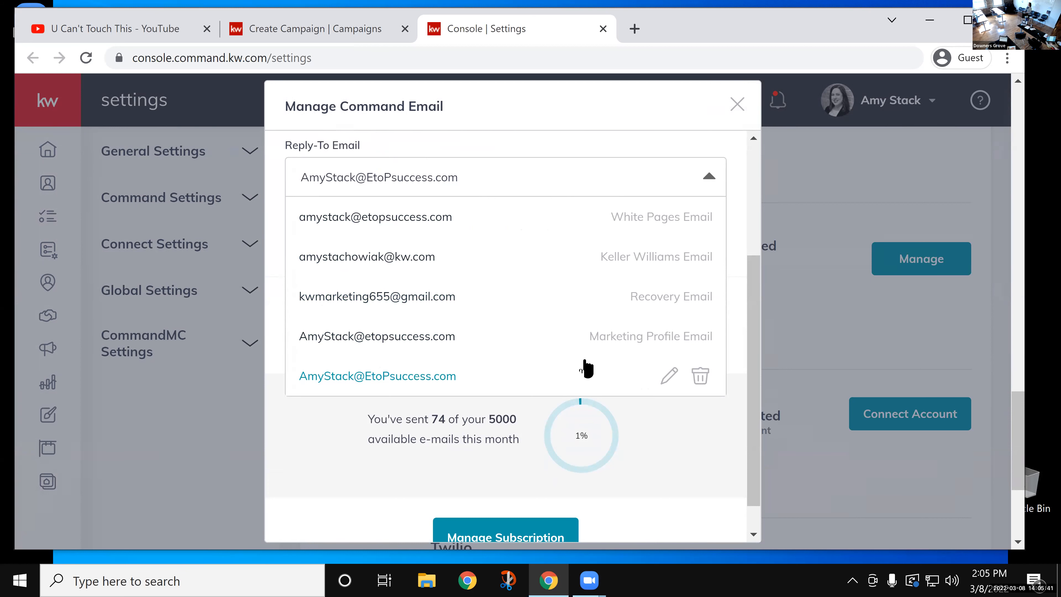
pyautogui.click(667, 404)
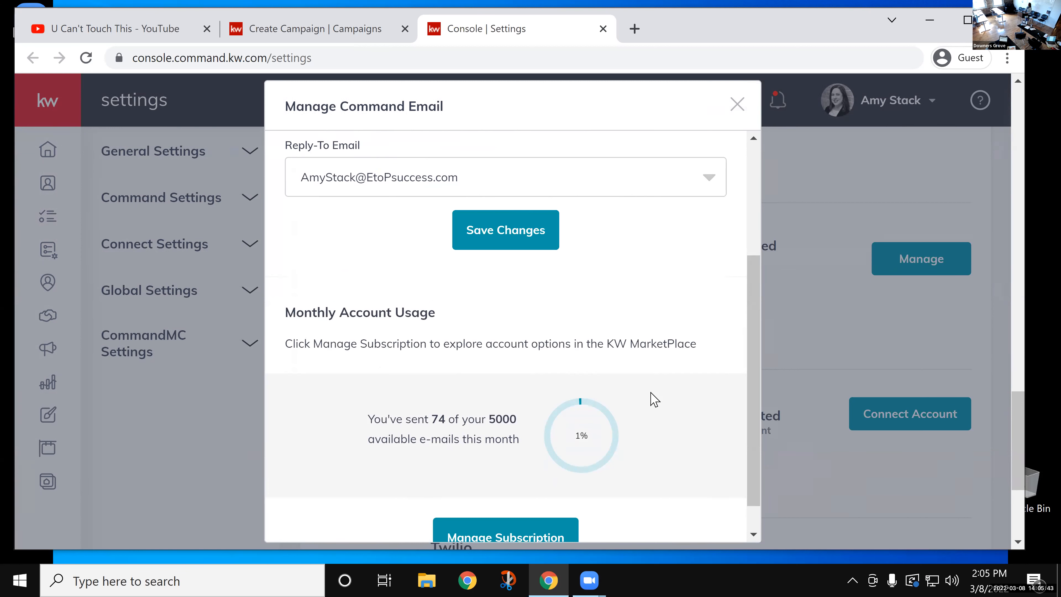
# Restore the agent's own full name as the Command Email sender name
pyautogui.scroll(5, 592, 360)
pyautogui.moveTo(355, 287); pyautogui.dragTo(230, 299)
pyautogui.write('A')
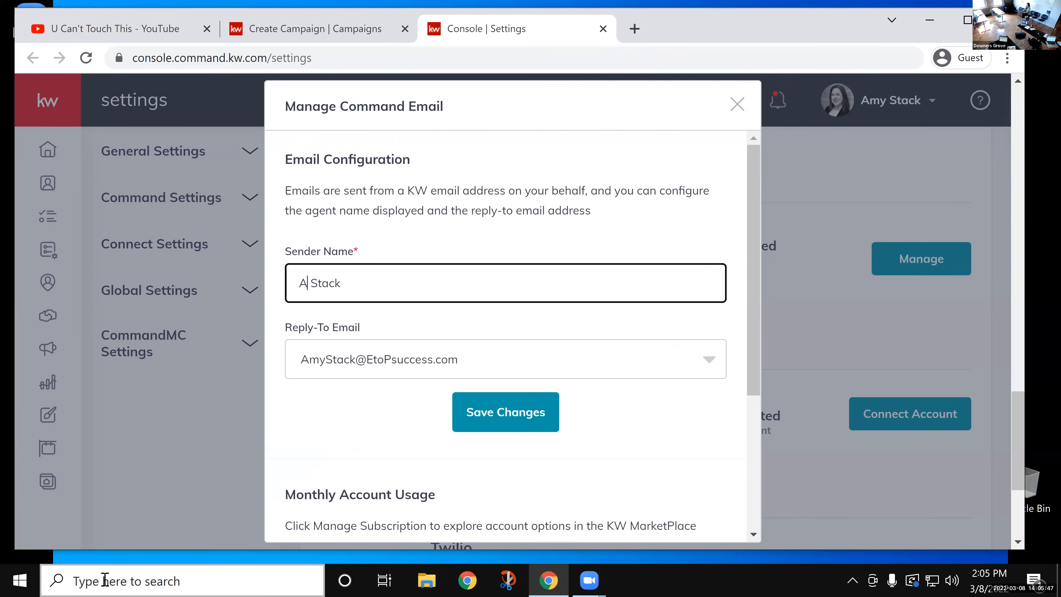
pyautogui.write('my')
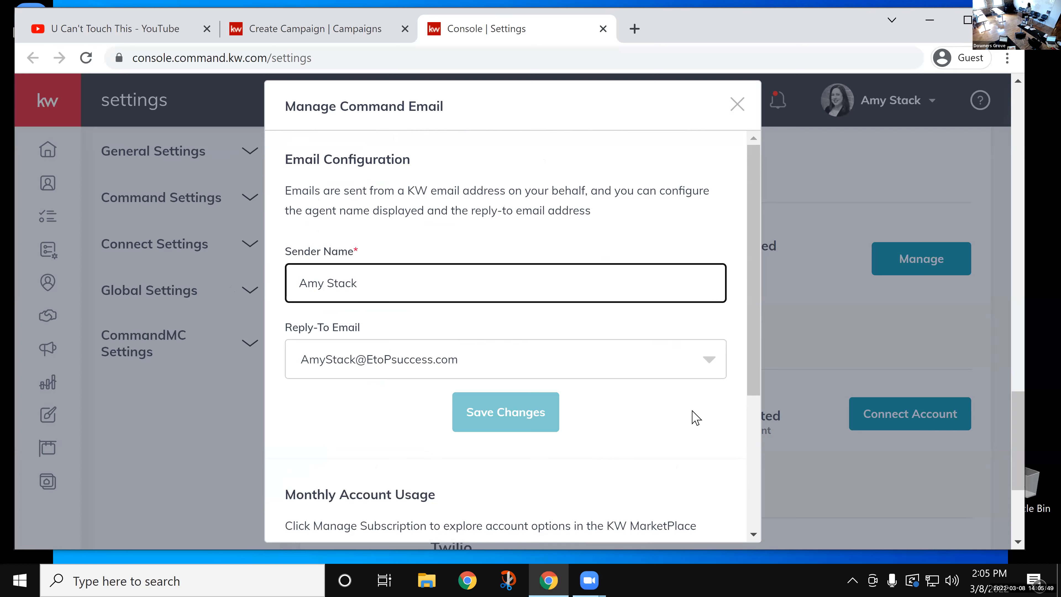
# Check the monthly email usage, then return to the campaign and review its settings and email preview
pyautogui.scroll(-5, 694, 417)
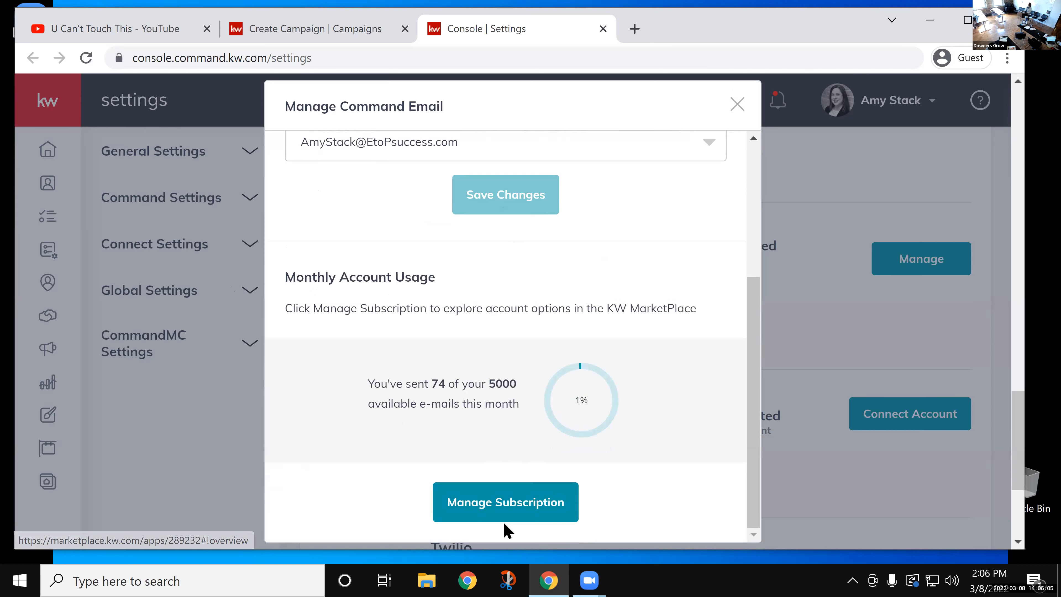
pyautogui.click(344, 36)
pyautogui.scroll(-5, 531, 296)
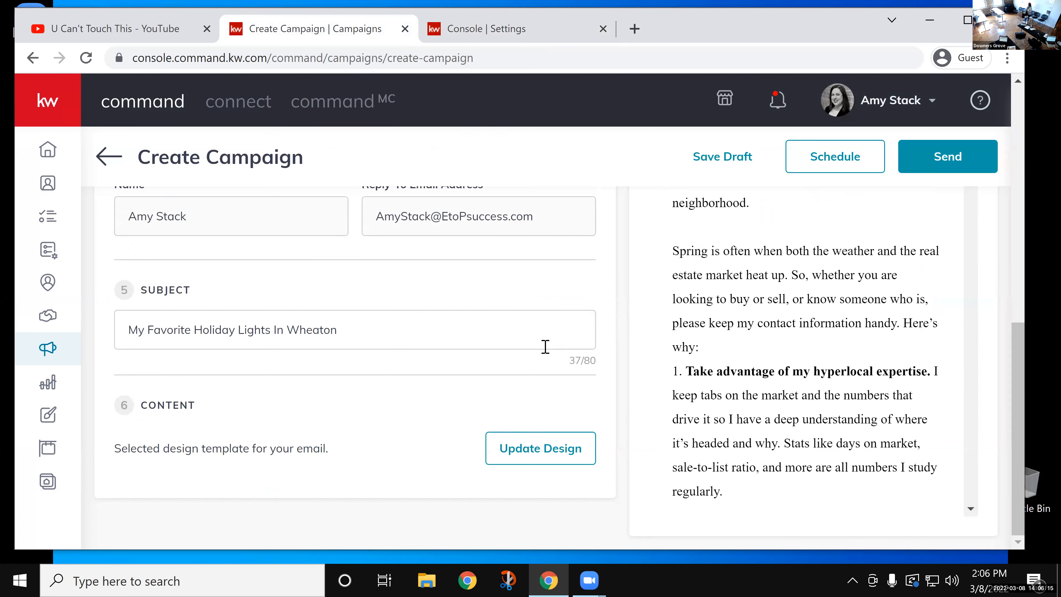
pyautogui.scroll(10, 545, 346)
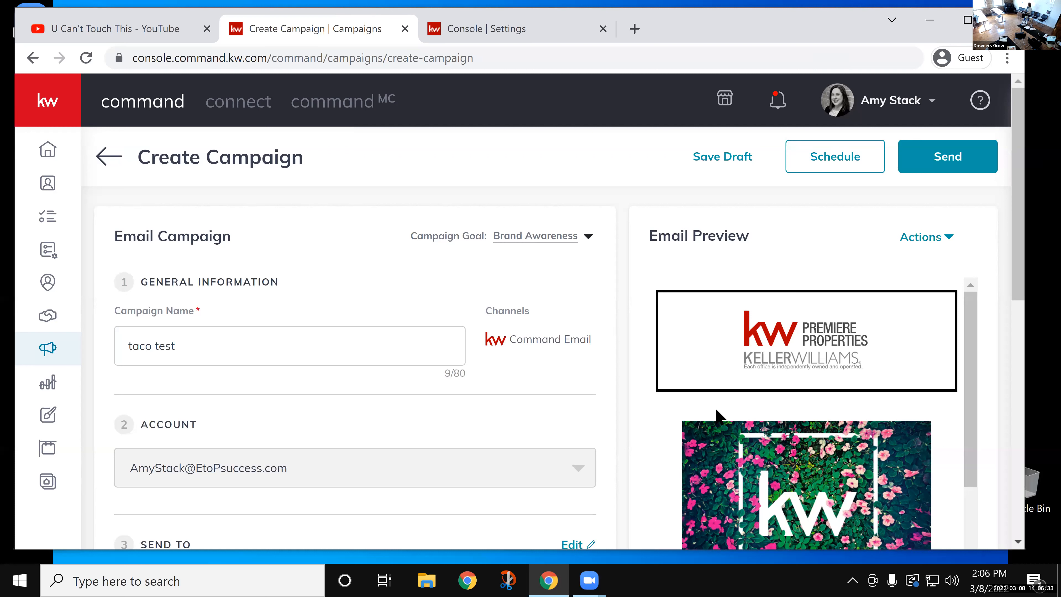
pyautogui.scroll(-4, 623, 395)
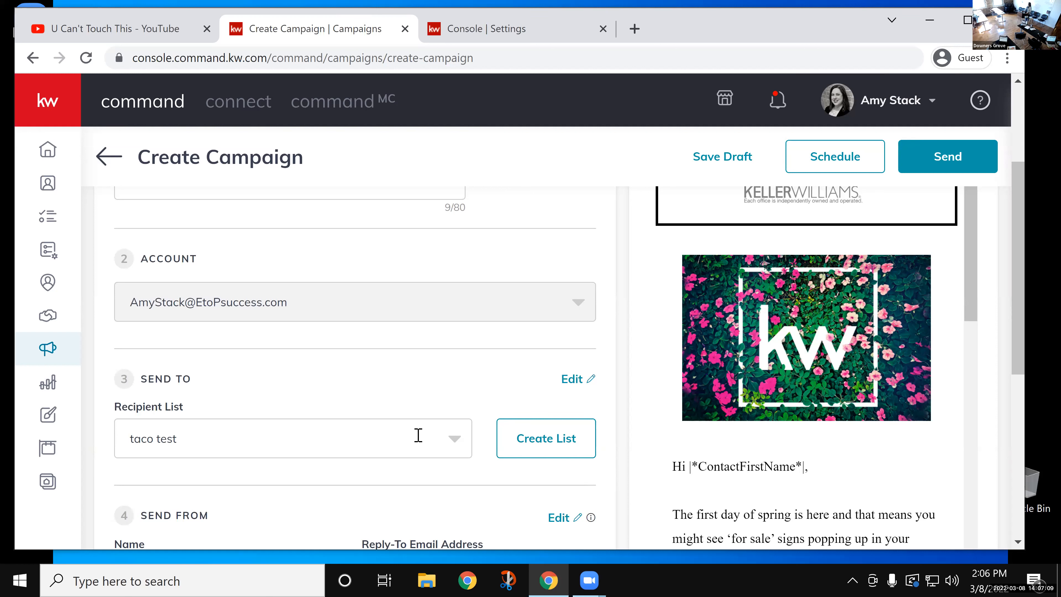
pyautogui.click(229, 580)
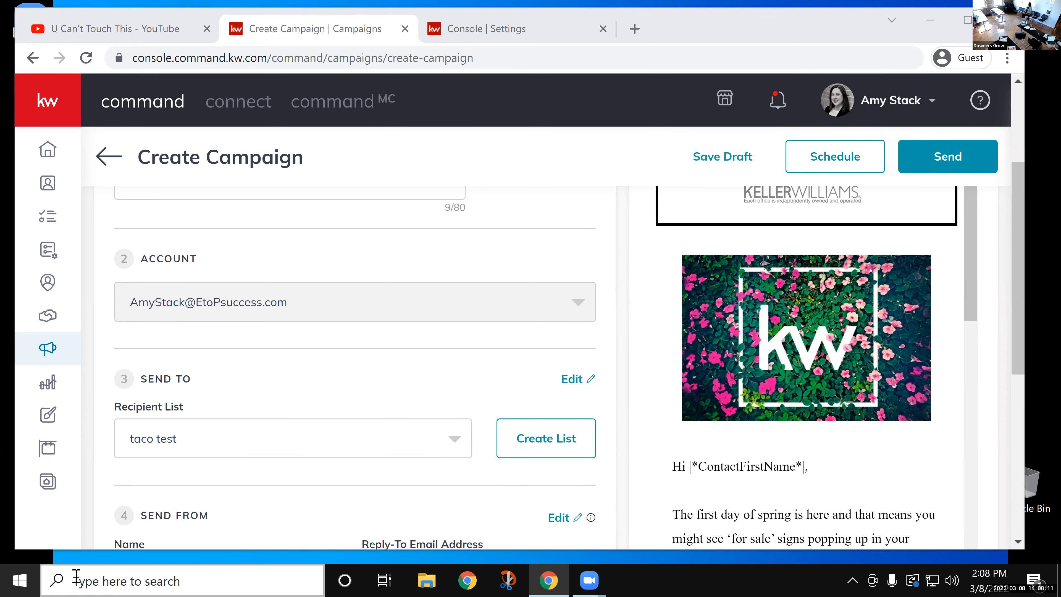
# Leave the taco test campaign and go back to the list of email campaigns
pyautogui.scroll(4, 460, 380)
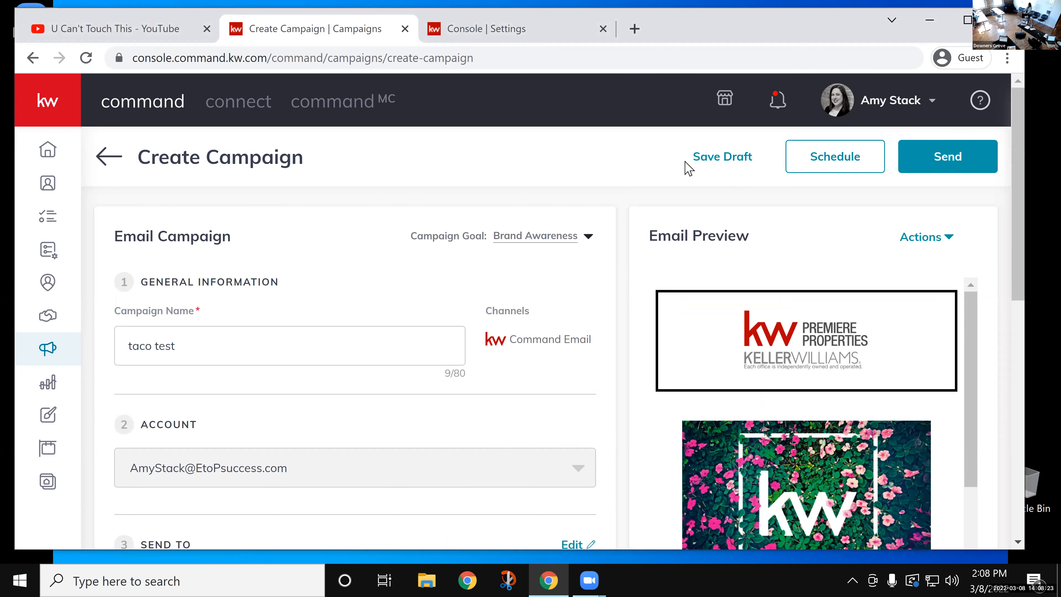
pyautogui.click(110, 156)
pyautogui.click(439, 367)
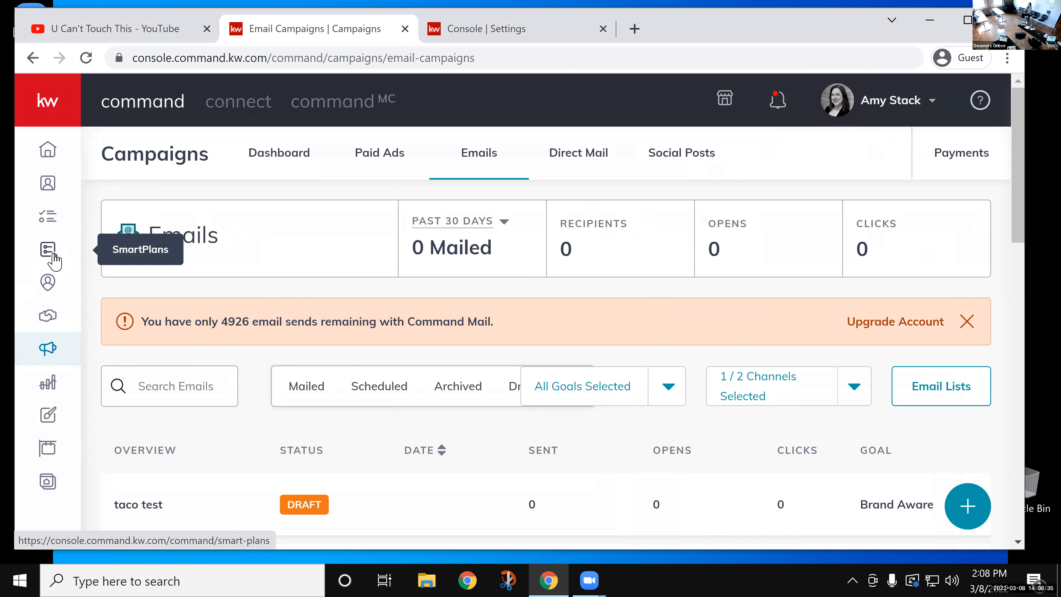
# Open the SmartPlans section and create a new SmartPlan named "holiday taco"
pyautogui.click(54, 257)
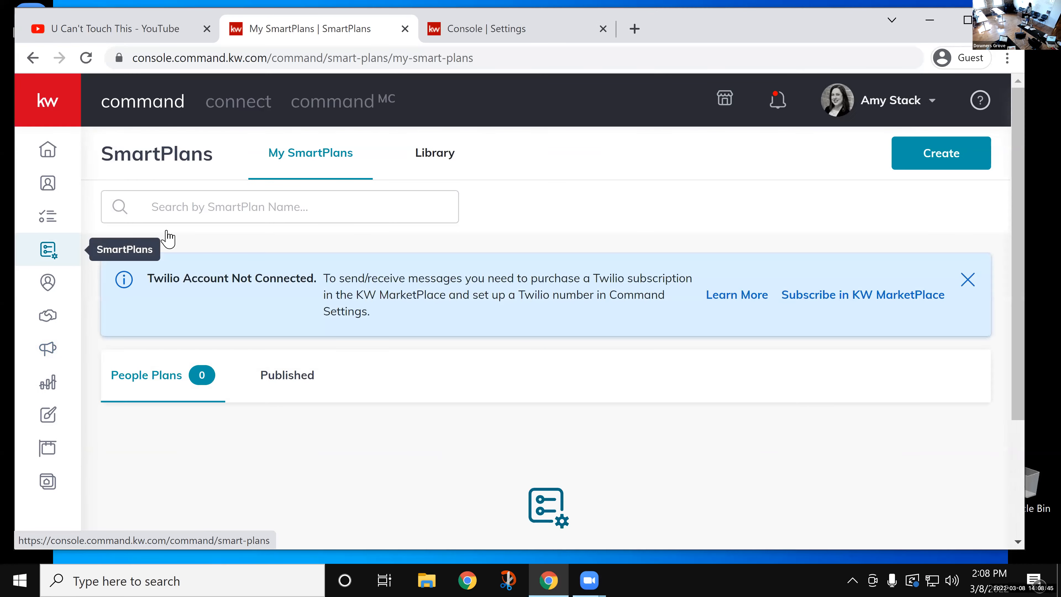
pyautogui.click(910, 163)
pyautogui.click(578, 297)
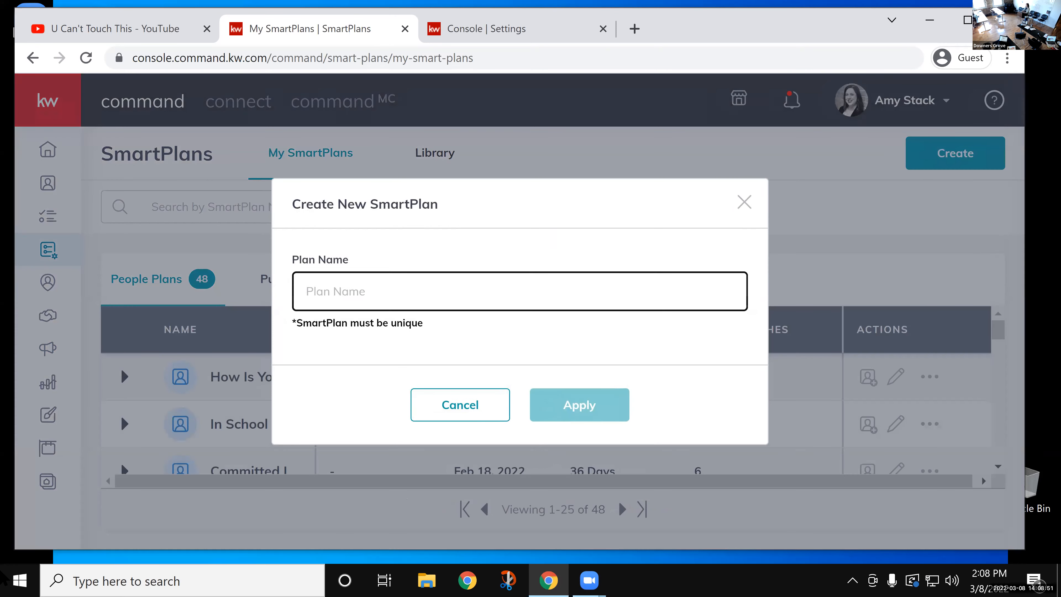
pyautogui.write('holiday')
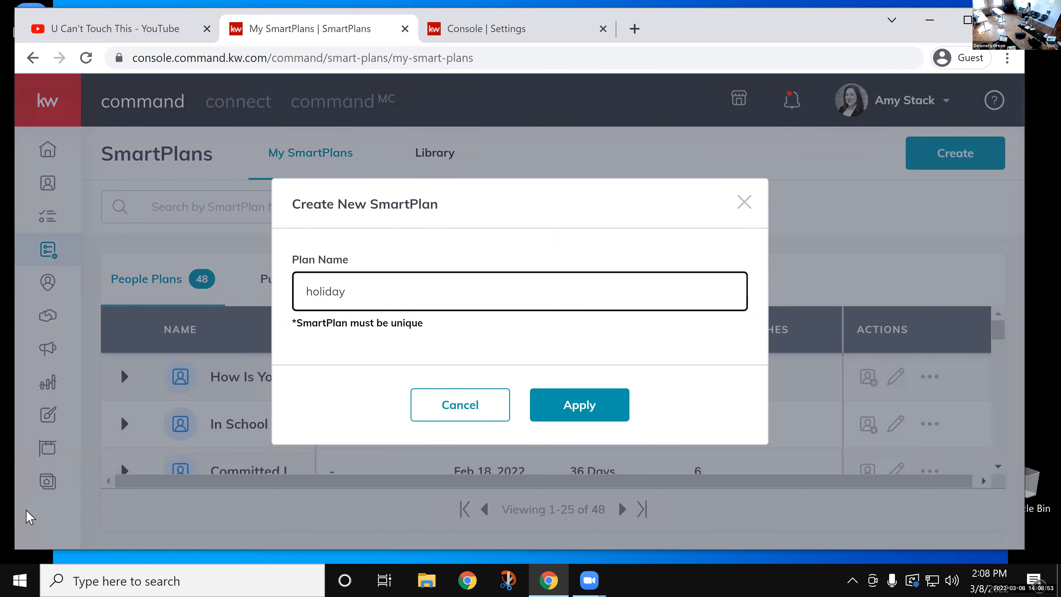
pyautogui.write(' test')
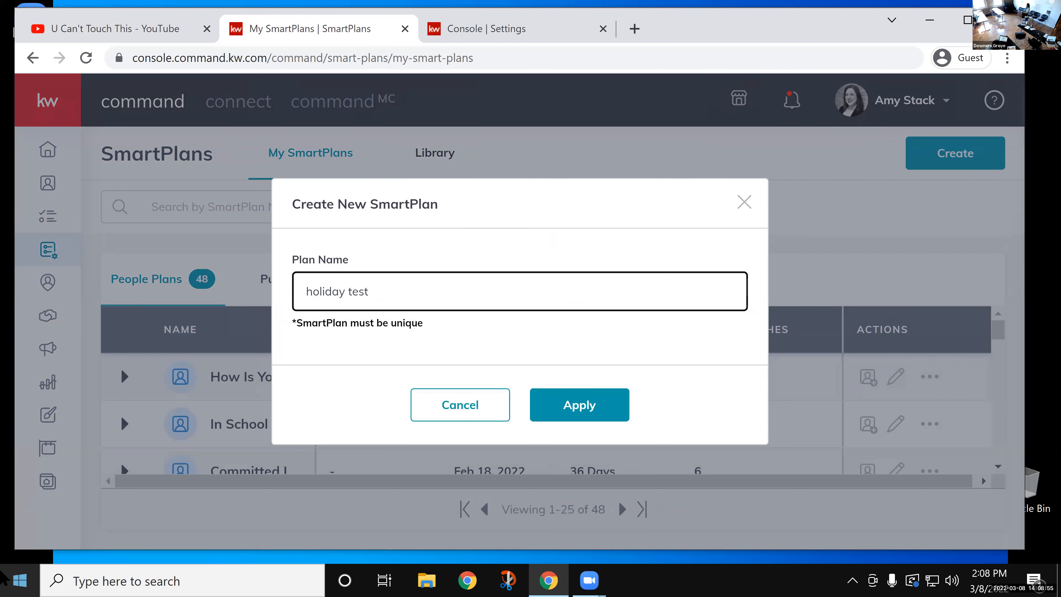
pyautogui.press('BackSpace')
pyautogui.press('BackSpace')
pyautogui.press('BackSpace')
pyautogui.write('aco')
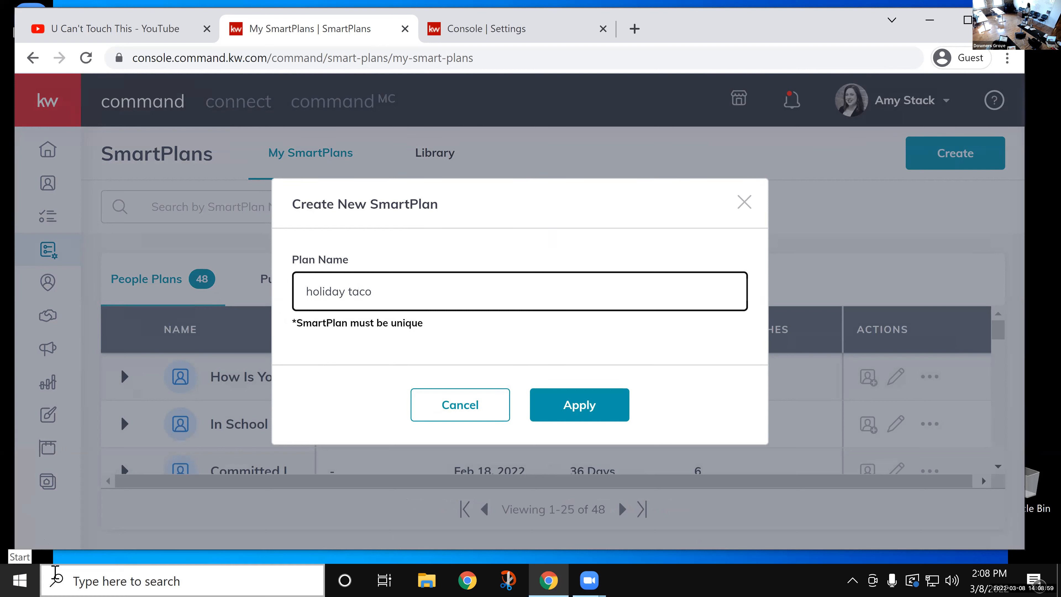
pyautogui.click(610, 420)
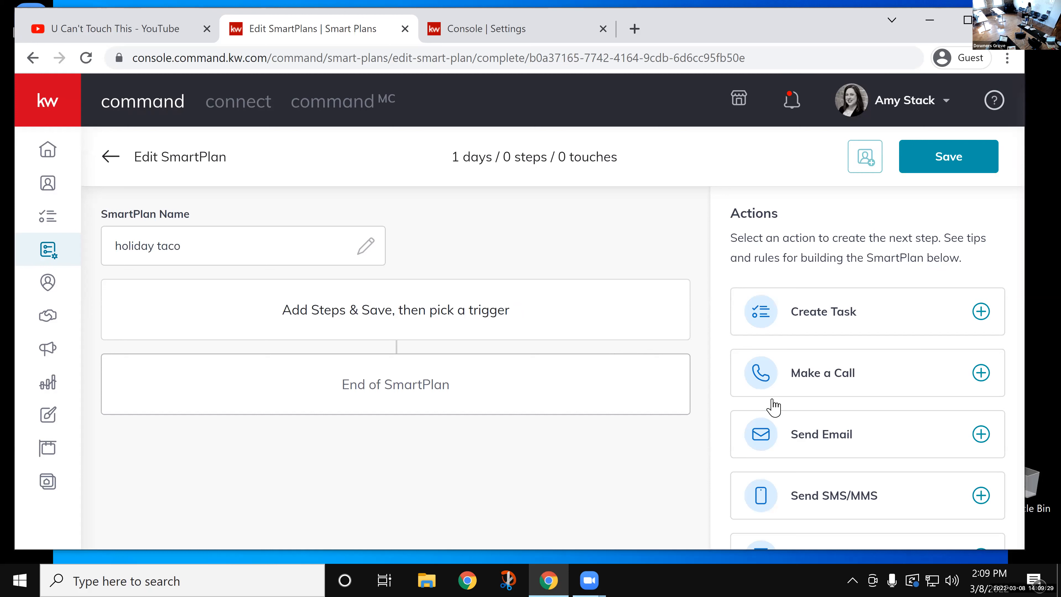
# Add a Send Email action as the SmartPlan's first step and look over its reply-to, subject and content fields
pyautogui.click(823, 439)
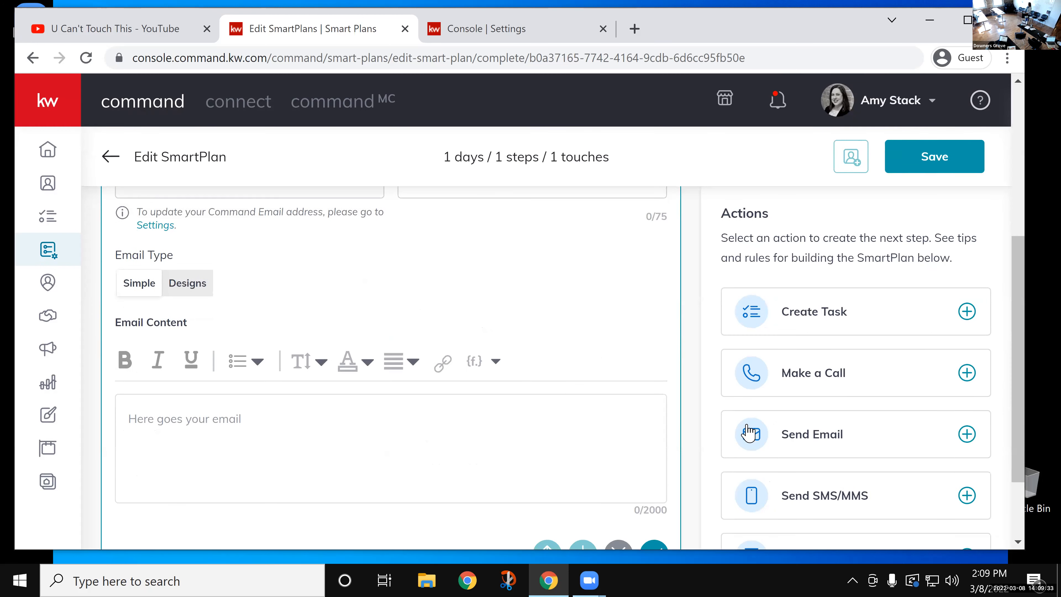
pyautogui.scroll(-1, 489, 298)
pyautogui.scroll(3, 490, 299)
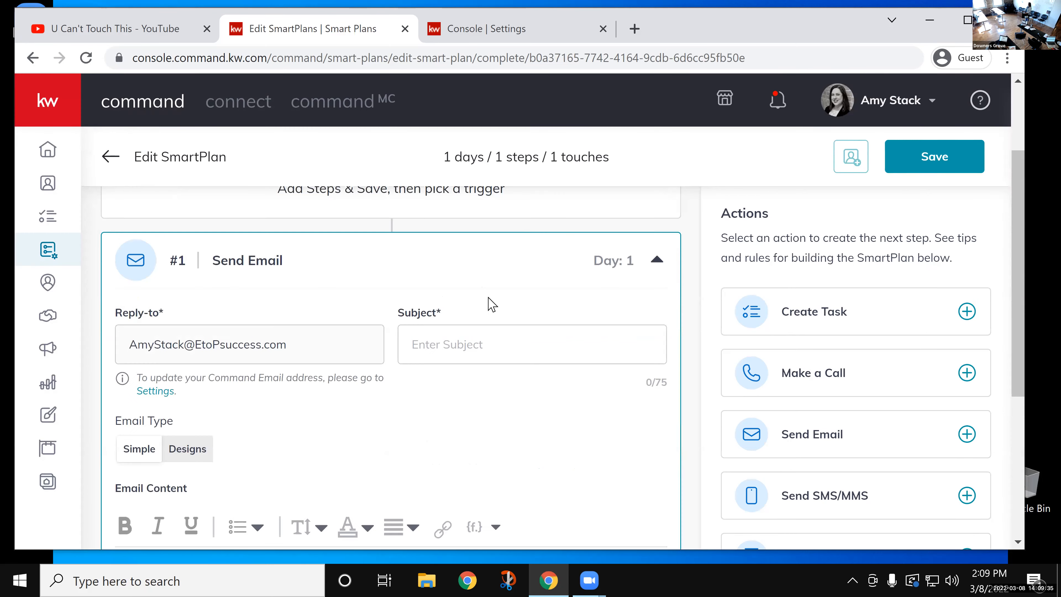
pyautogui.scroll(-2, 490, 299)
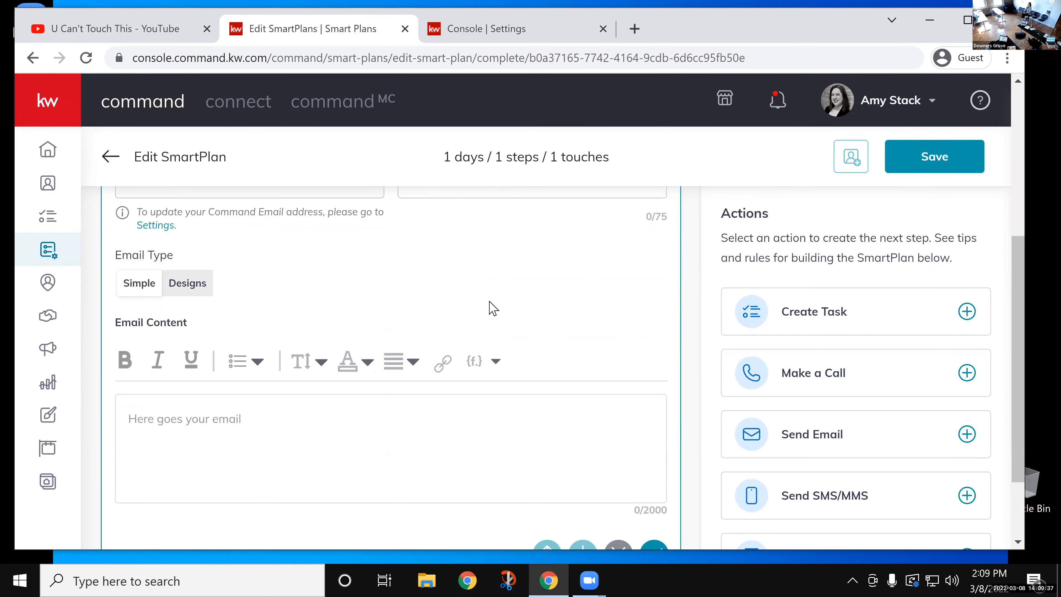
pyautogui.click(305, 448)
pyautogui.scroll(-1, 230, 276)
pyautogui.scroll(2, 229, 280)
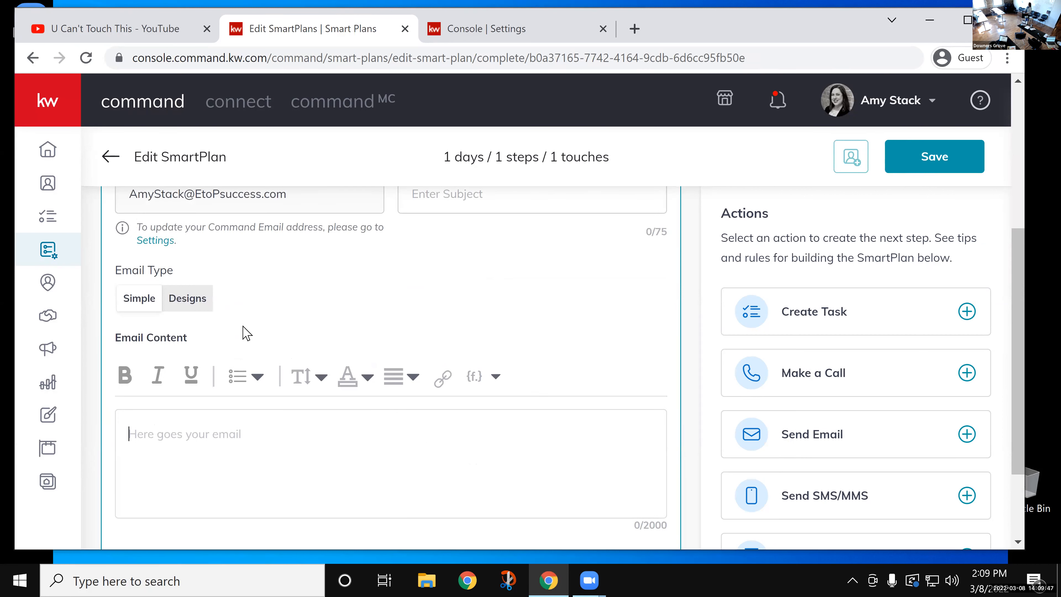
pyautogui.scroll(3, 246, 334)
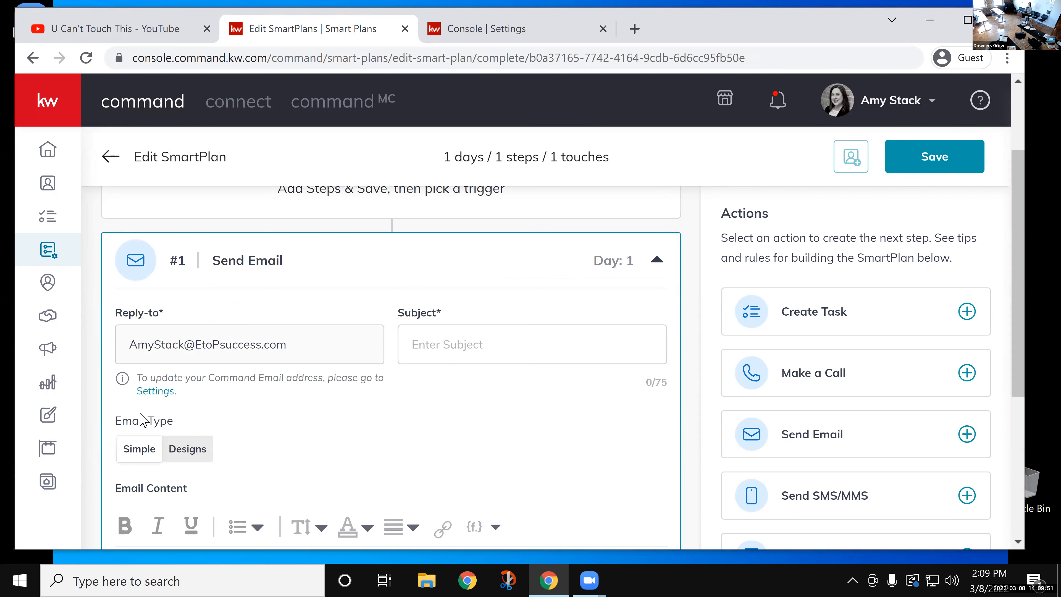
# Set the email type of the Send Email step to Designs and bring up its design selection option
pyautogui.click(187, 451)
pyautogui.scroll(3, 252, 426)
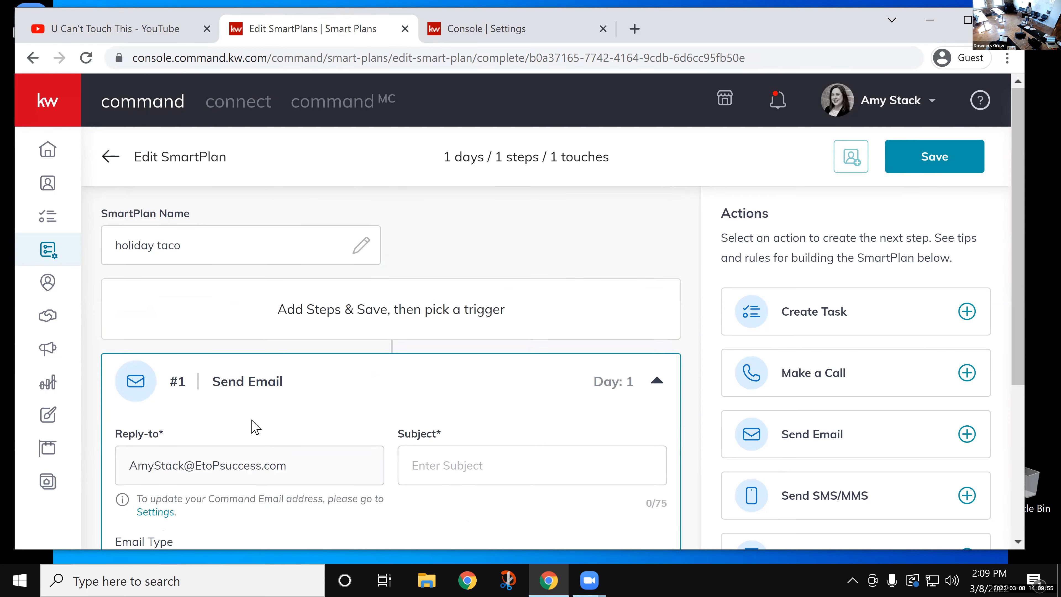
pyautogui.scroll(-5, 255, 427)
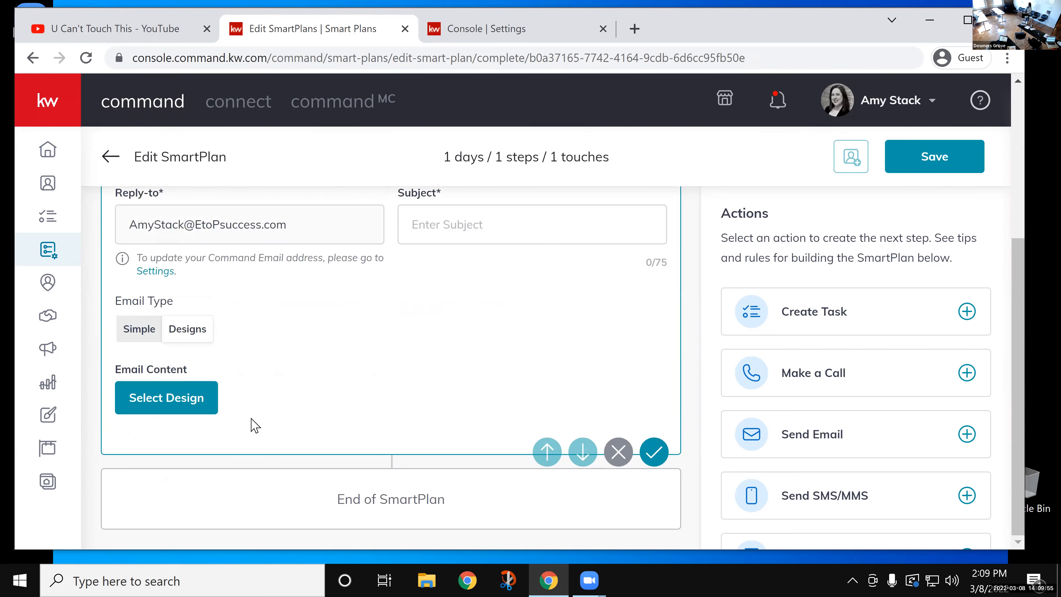
# Use the Classic - Happy Spring design as the email's content, then save the design and exit its editor
pyautogui.click(184, 402)
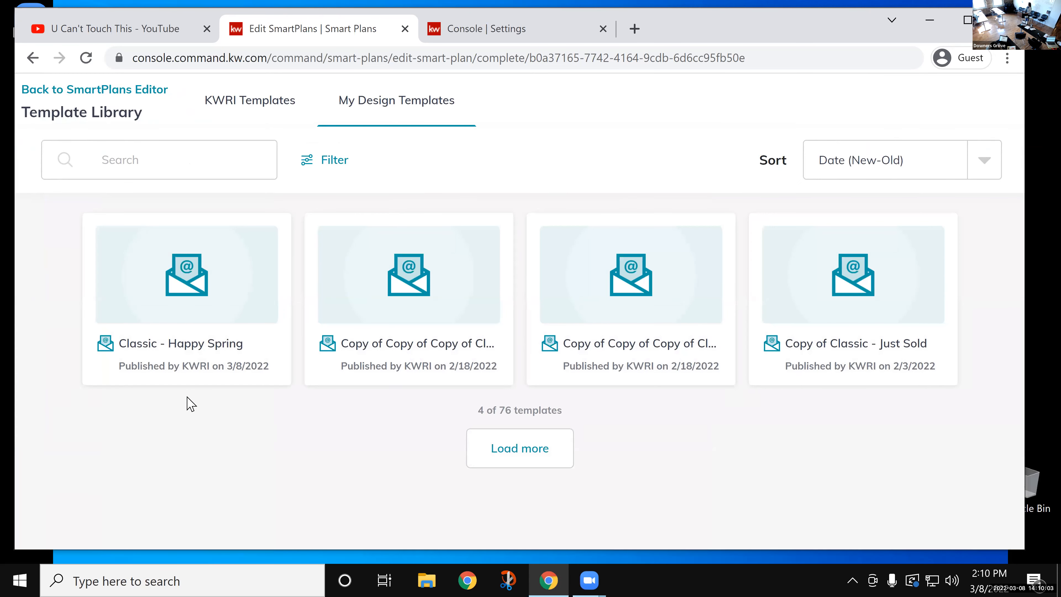
pyautogui.moveTo(138, 294)
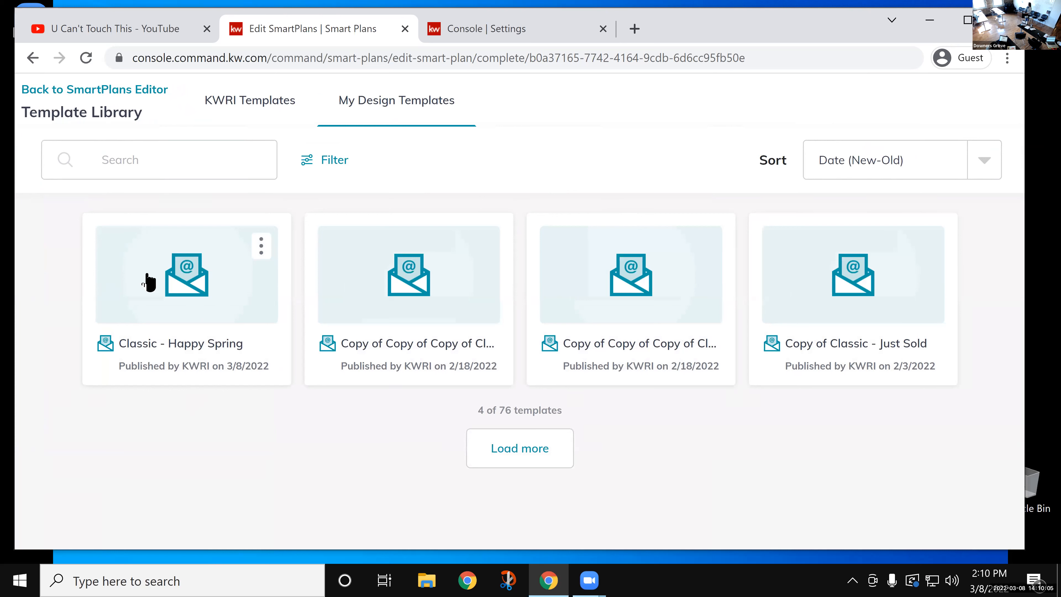
pyautogui.click(173, 325)
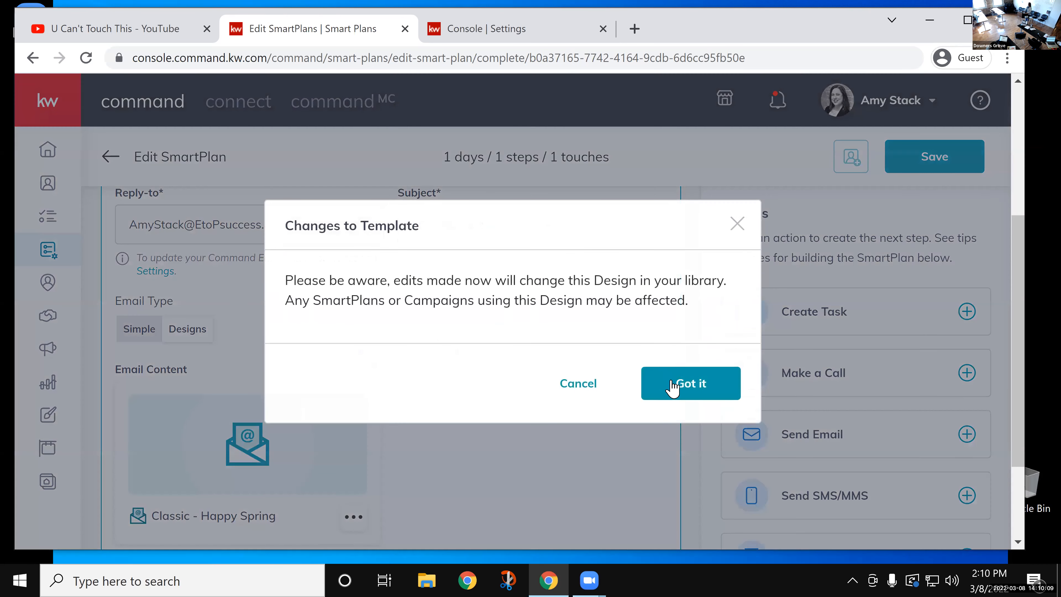
pyautogui.click(673, 387)
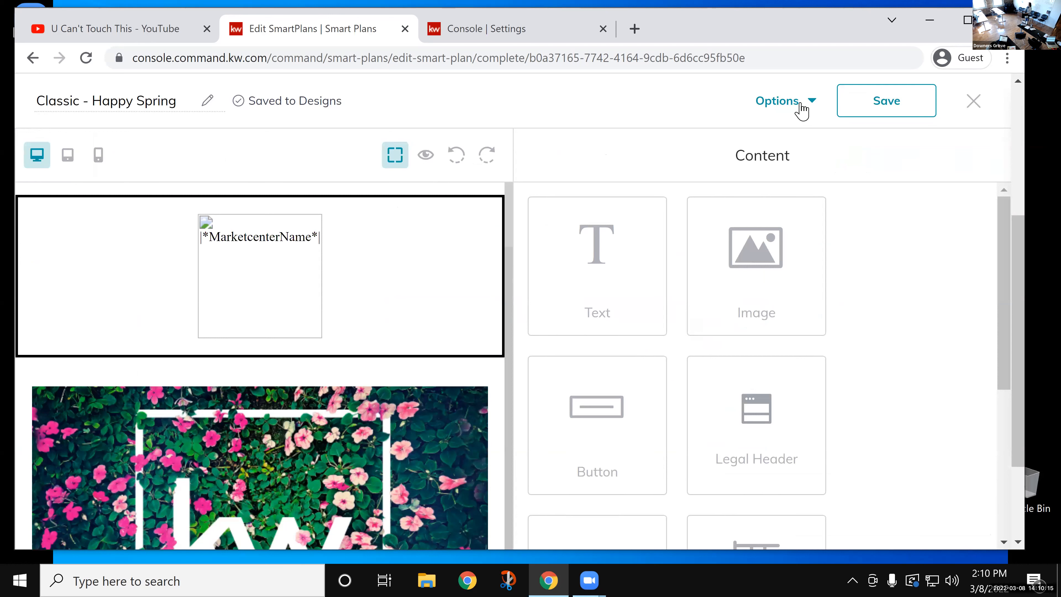
pyautogui.click(896, 110)
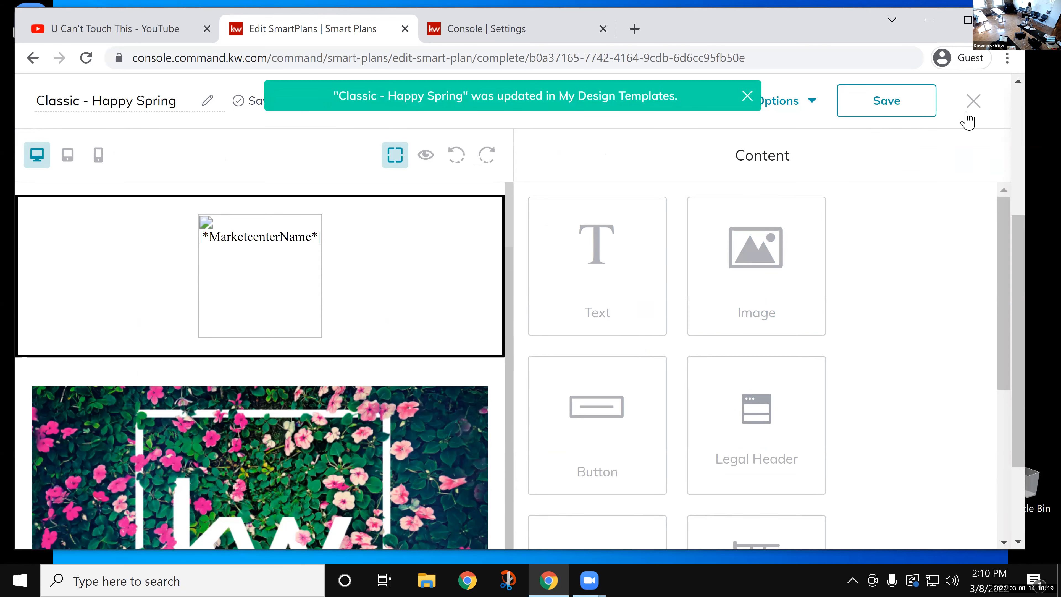
pyautogui.click(975, 111)
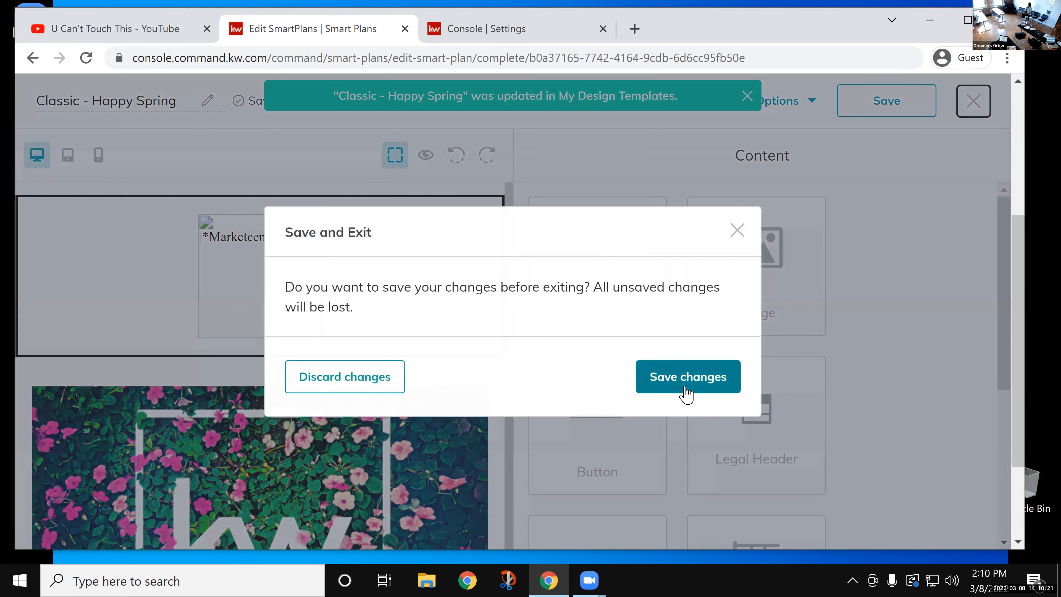
pyautogui.click(715, 395)
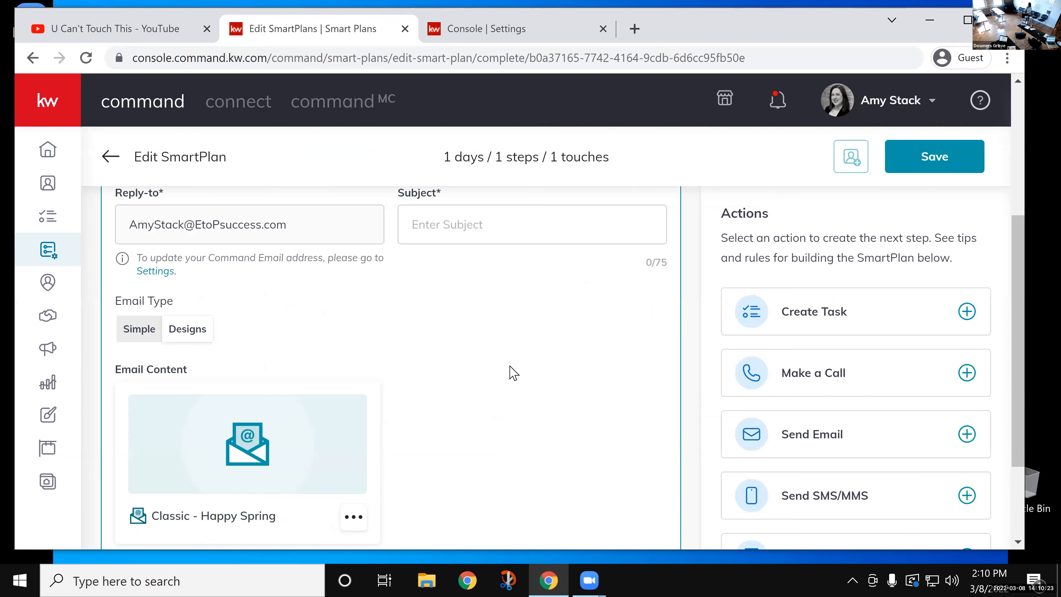
# Enter "Happy Sping" as the subject of the Send Email step
pyautogui.scroll(-3, 399, 338)
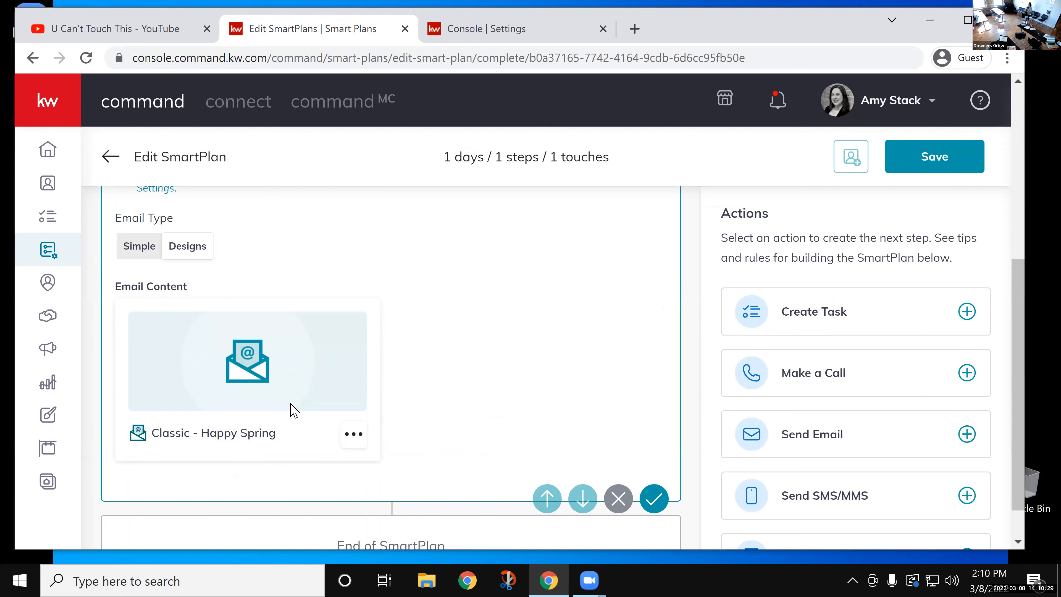
pyautogui.scroll(5, 291, 403)
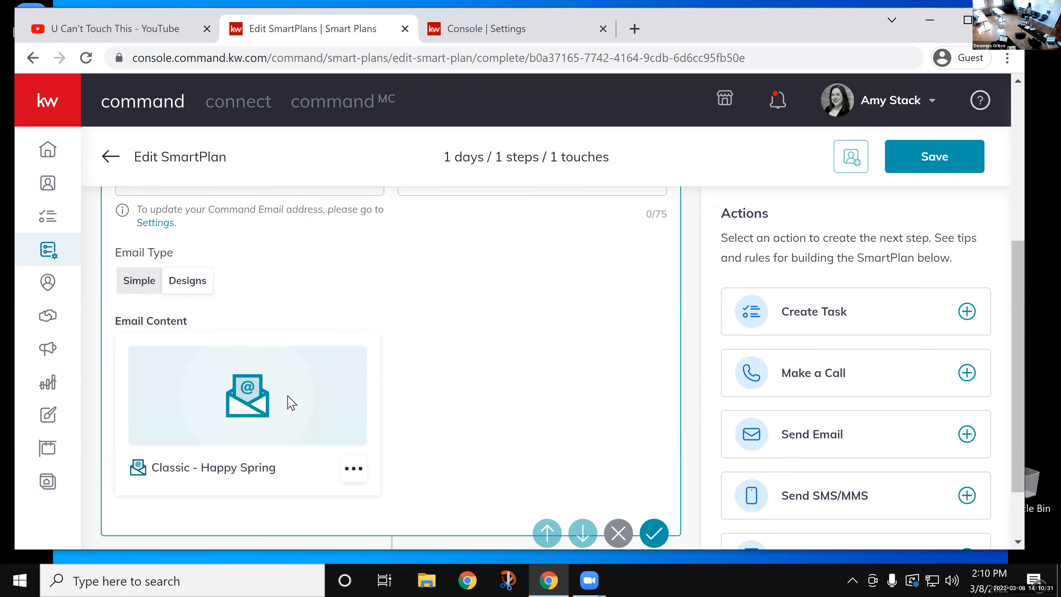
pyautogui.click(503, 423)
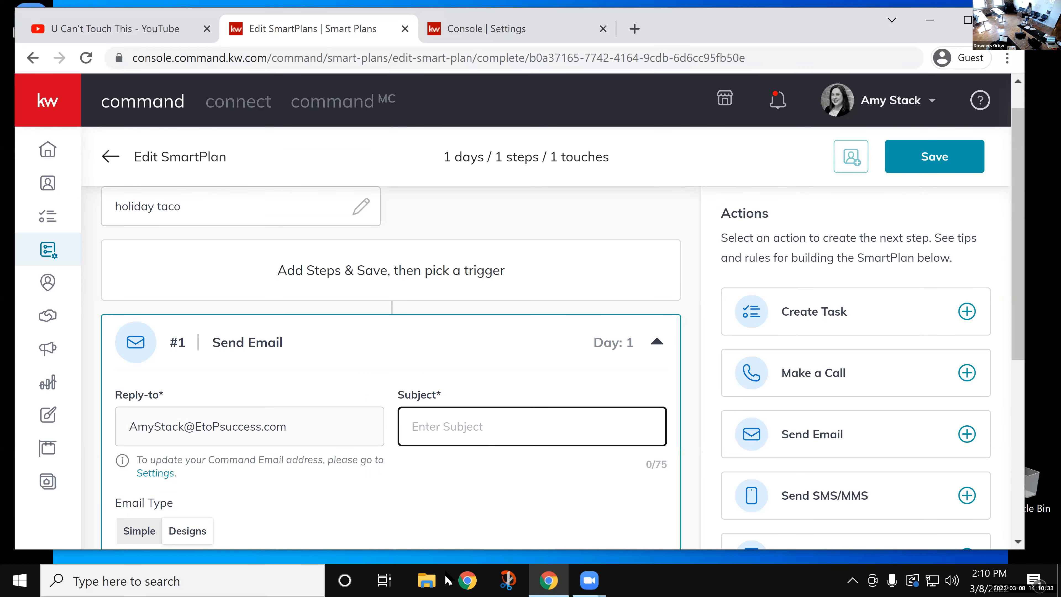
pyautogui.write('Happy Sping')
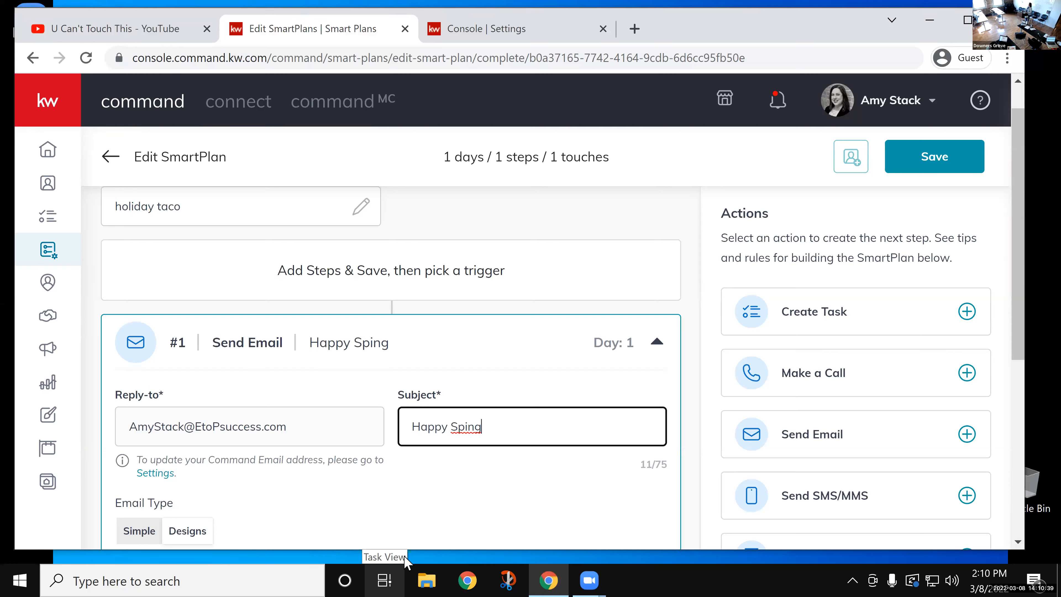
# Correct the spelling of the email subject to "Happy Spring"
pyautogui.scroll(1, 395, 428)
pyautogui.scroll(-9, 395, 429)
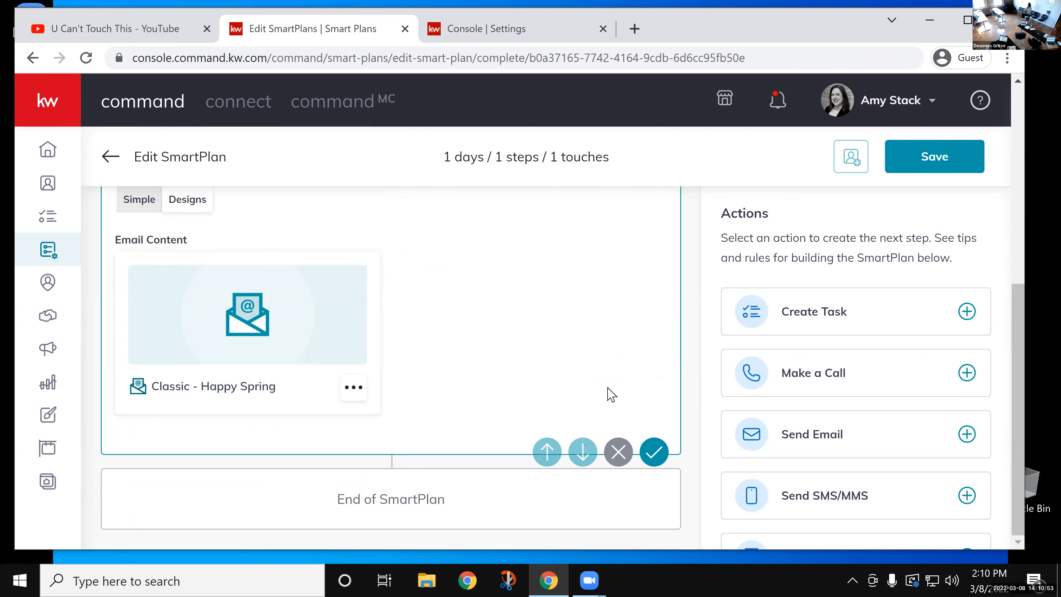
pyautogui.scroll(1, 810, 416)
pyautogui.scroll(1, 809, 416)
pyautogui.scroll(-2, 810, 416)
pyautogui.scroll(2, 831, 378)
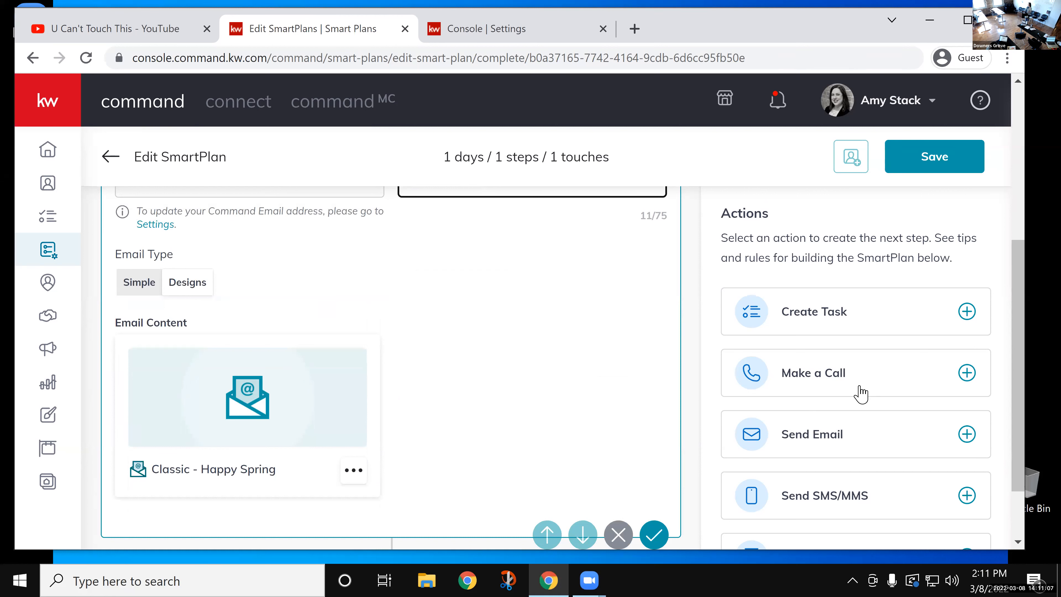
pyautogui.scroll(2, 926, 407)
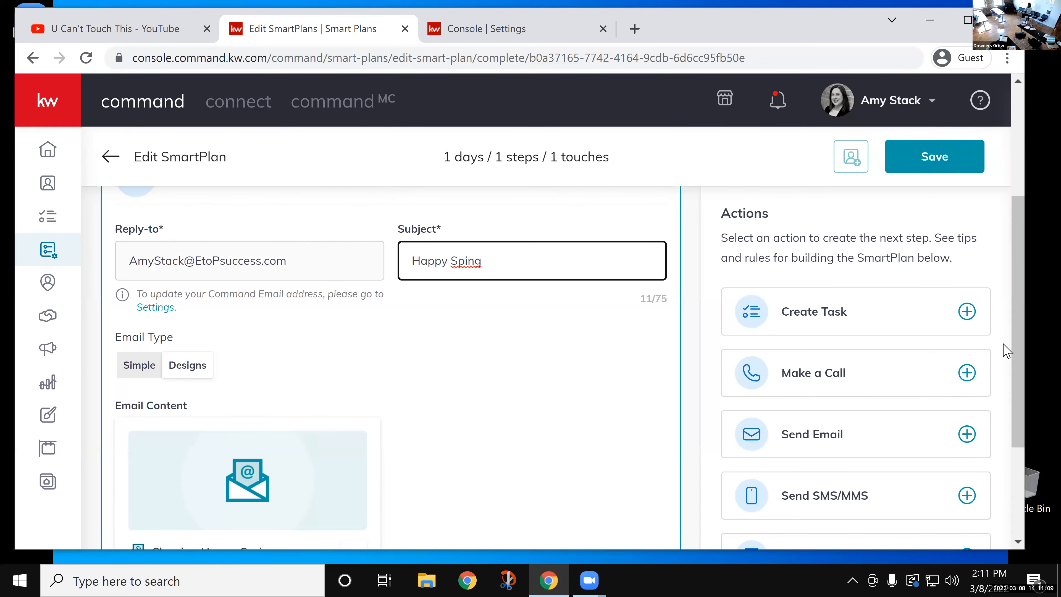
pyautogui.click(458, 260)
pyautogui.write('r')
pyautogui.scroll(2, 898, 447)
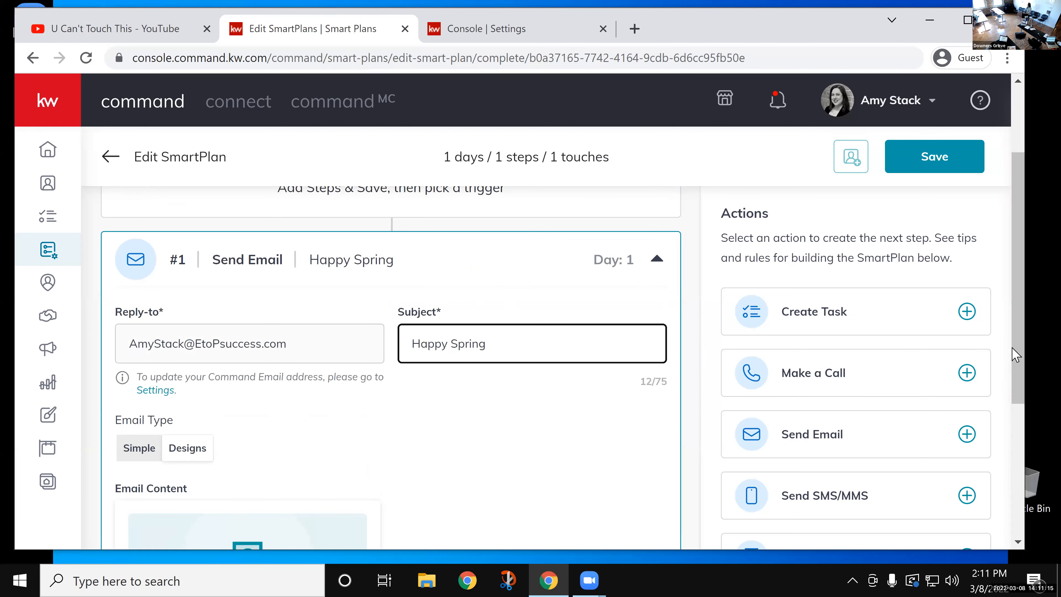
# Add a Set Delay action after the email step and set it to 2 days
pyautogui.scroll(-6, 1006, 497)
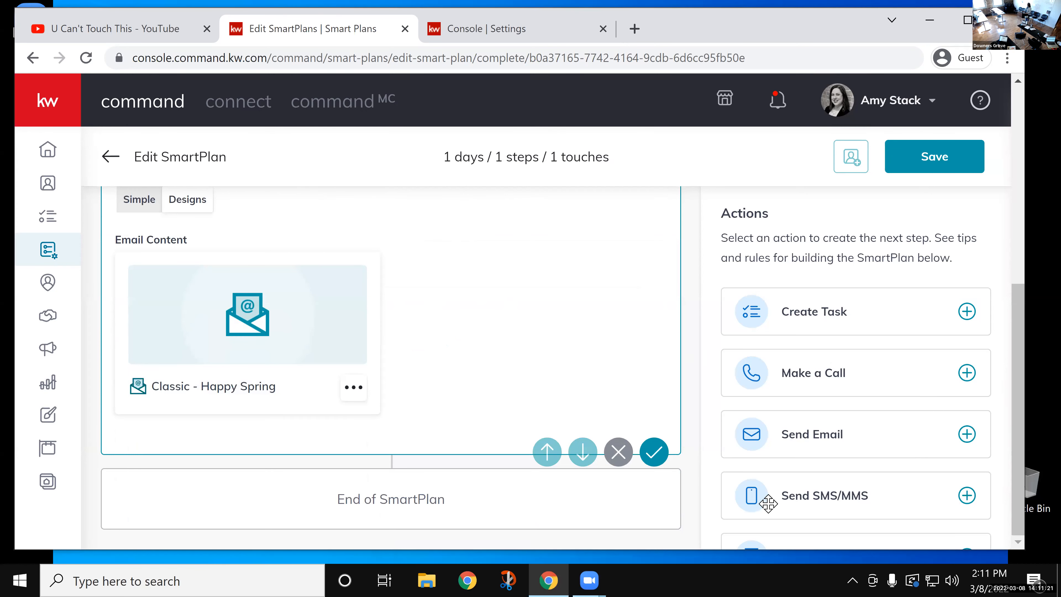
pyautogui.doubleClick(687, 31)
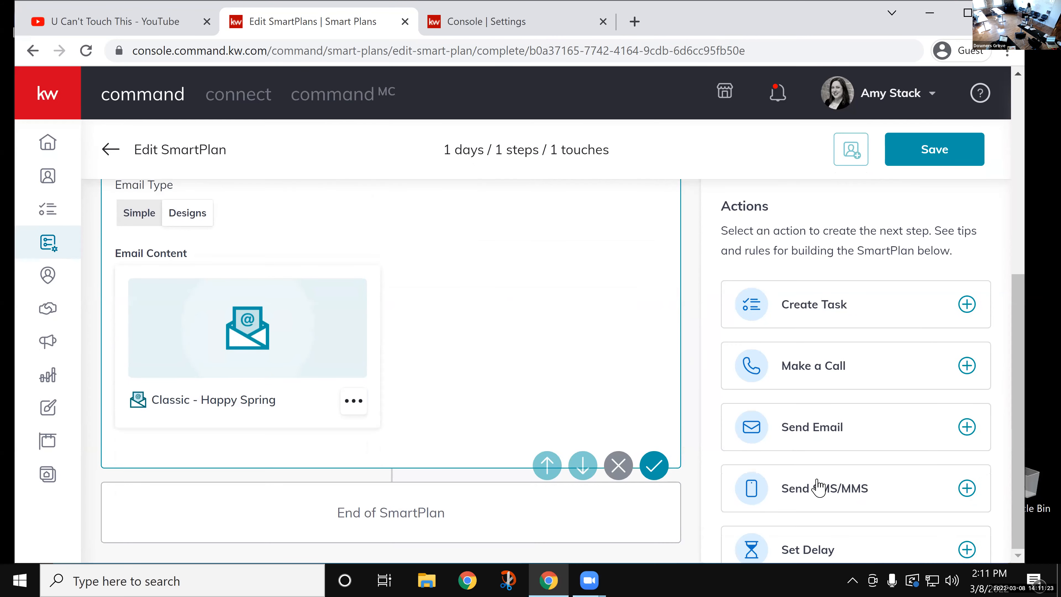
pyautogui.click(825, 541)
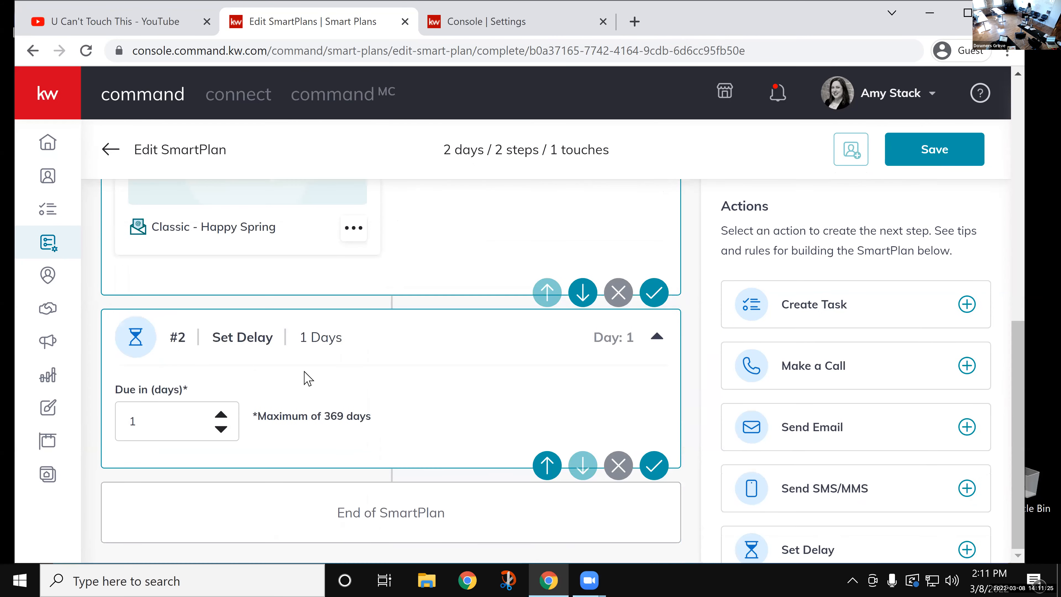
pyautogui.click(221, 416)
# Add a Send SMS/MMS action after the delay and begin its text message with "Hi"
pyautogui.click(809, 493)
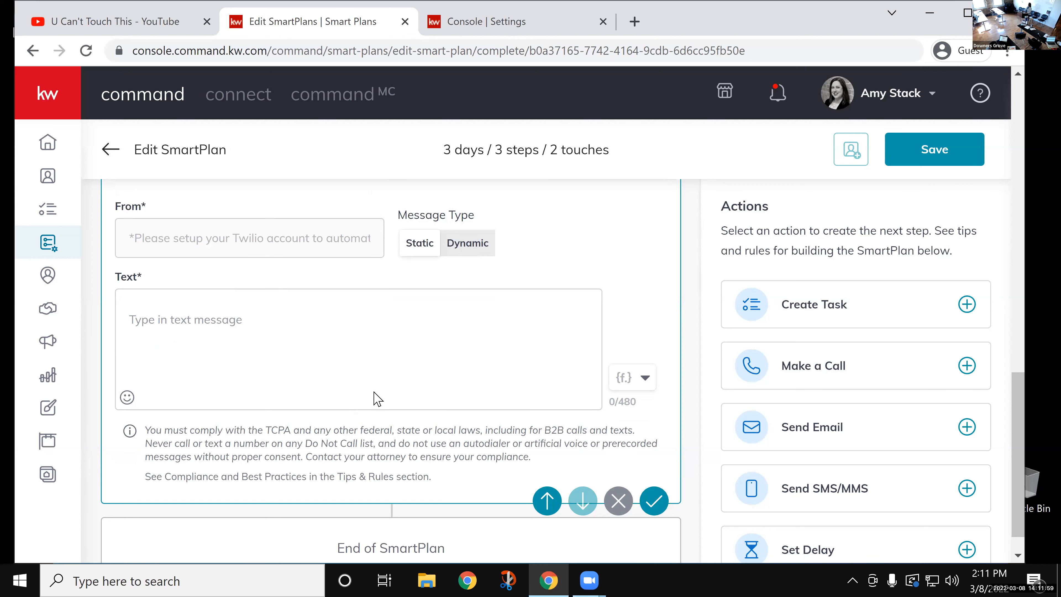
pyautogui.scroll(-1, 379, 396)
pyautogui.click(381, 304)
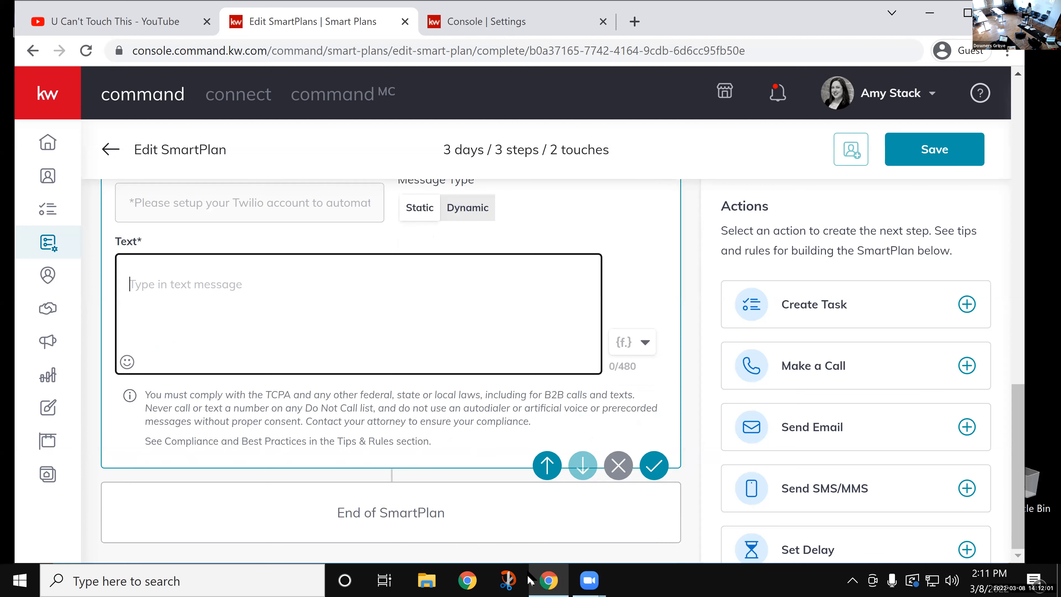
pyautogui.write('Hi')
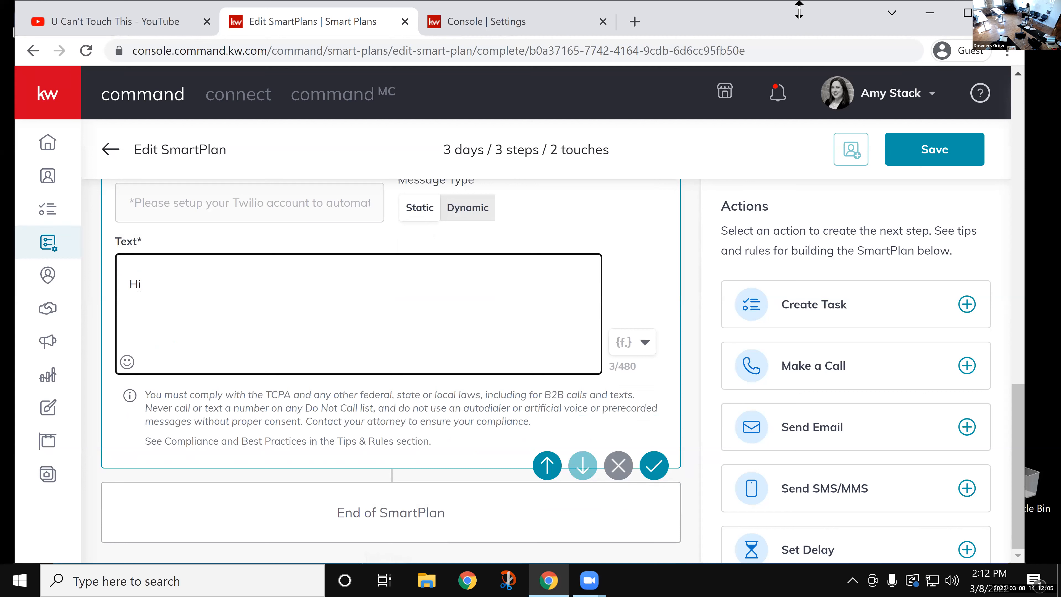
# Try to insert the contact.first.name placeholder after the greeting in the text message
pyautogui.click(631, 346)
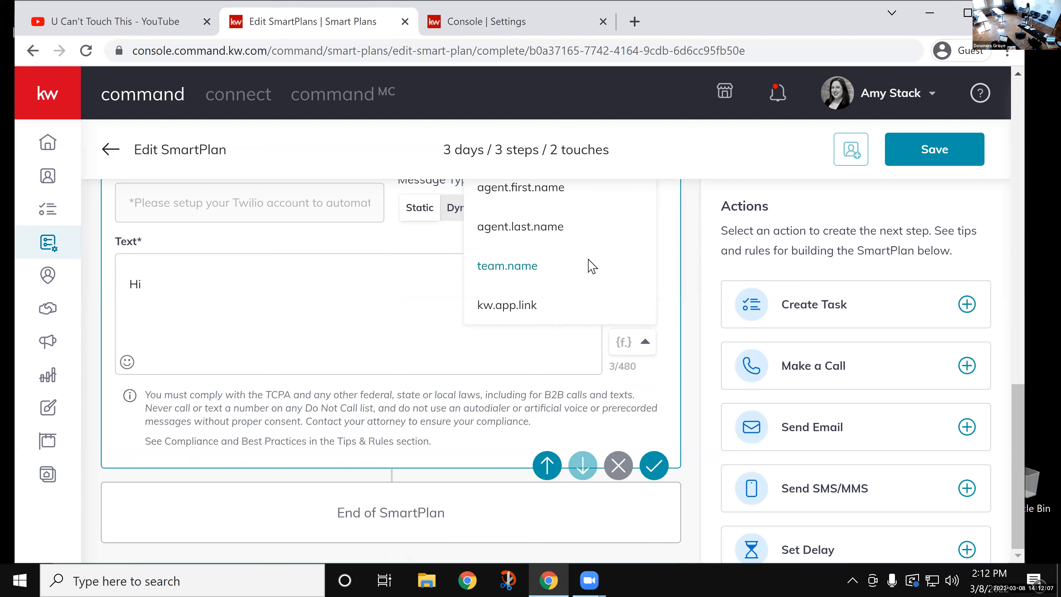
pyautogui.scroll(5, 593, 266)
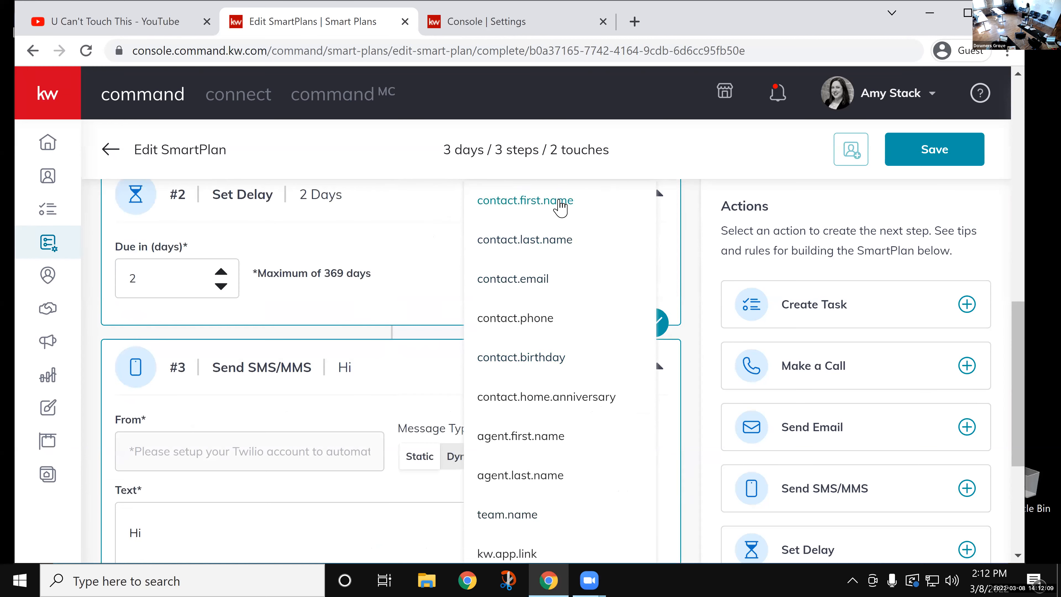
pyautogui.click(559, 208)
pyautogui.scroll(2, 232, 362)
pyautogui.scroll(-4, 308, 384)
pyautogui.click(311, 365)
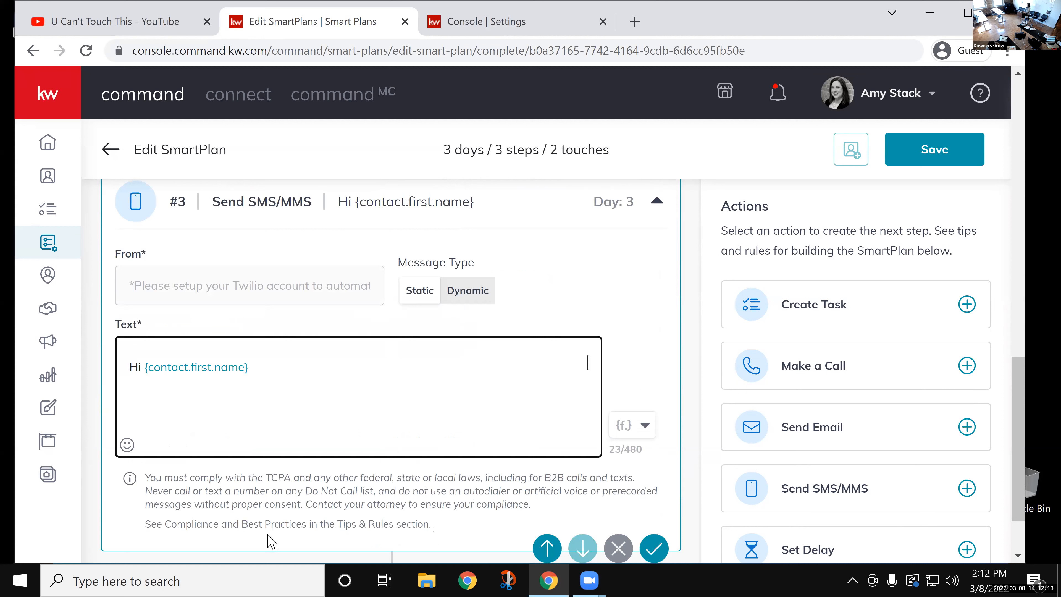
pyautogui.press('BackSpace')
# Continue the text message after "Hi" with "\thinking of you, do you have any fun plans for morhters day"
pyautogui.write('\\thinking o')
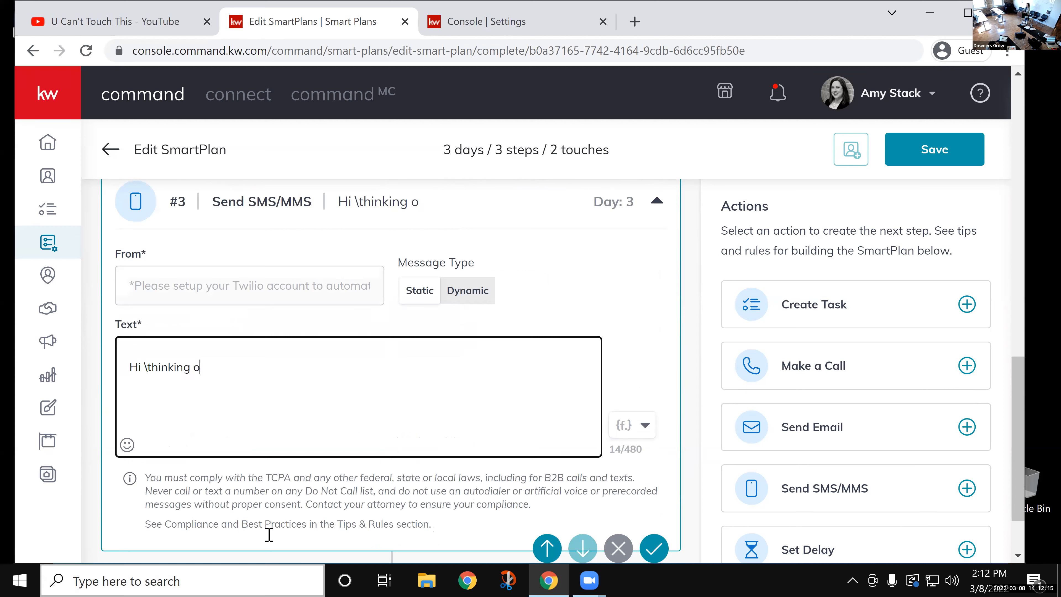
pyautogui.write('f you , do you have any ')
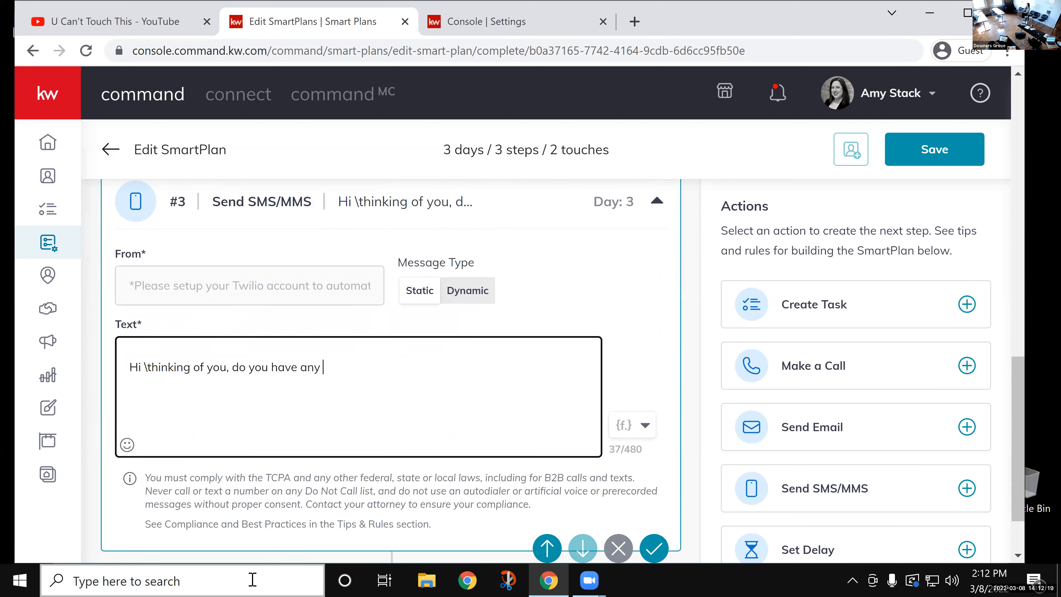
pyautogui.write('fun plans for m')
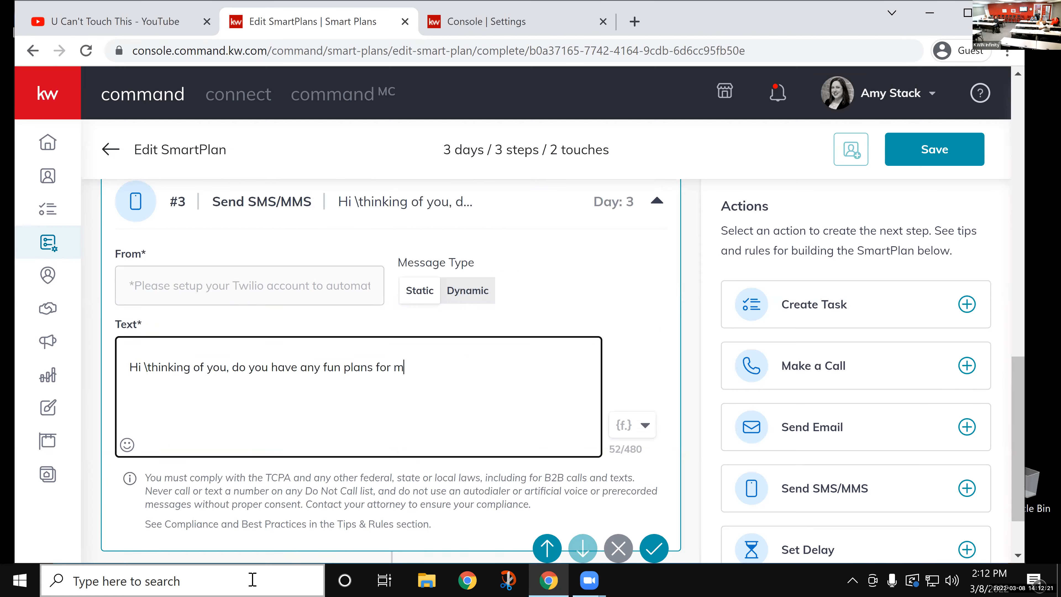
pyautogui.write('orhters day')
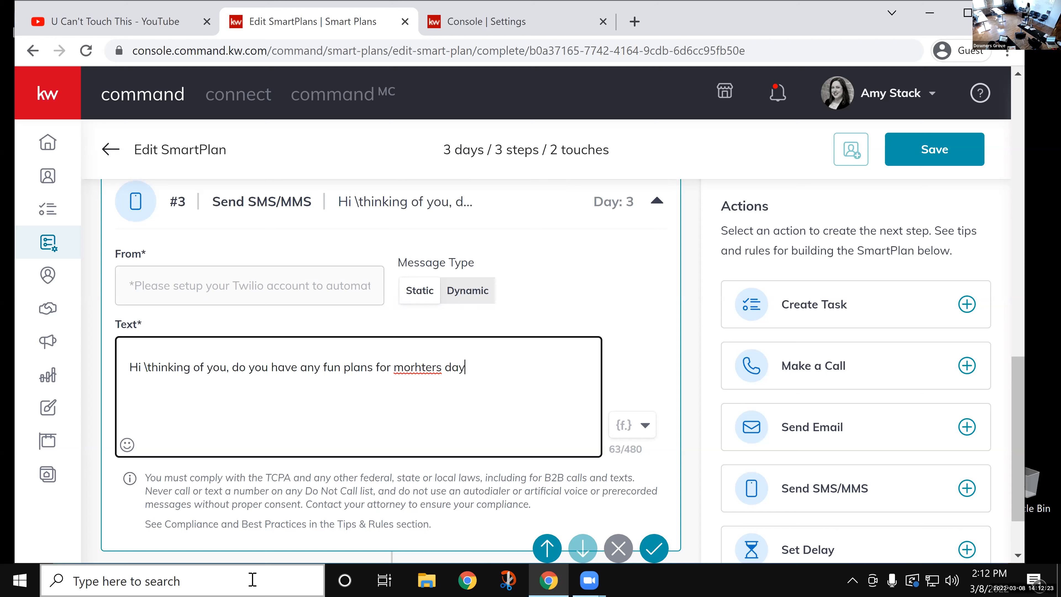
# Add an apostrophe before the final s of "morhters" and end the text message with a question mark
pyautogui.click(432, 369)
pyautogui.press('Right')
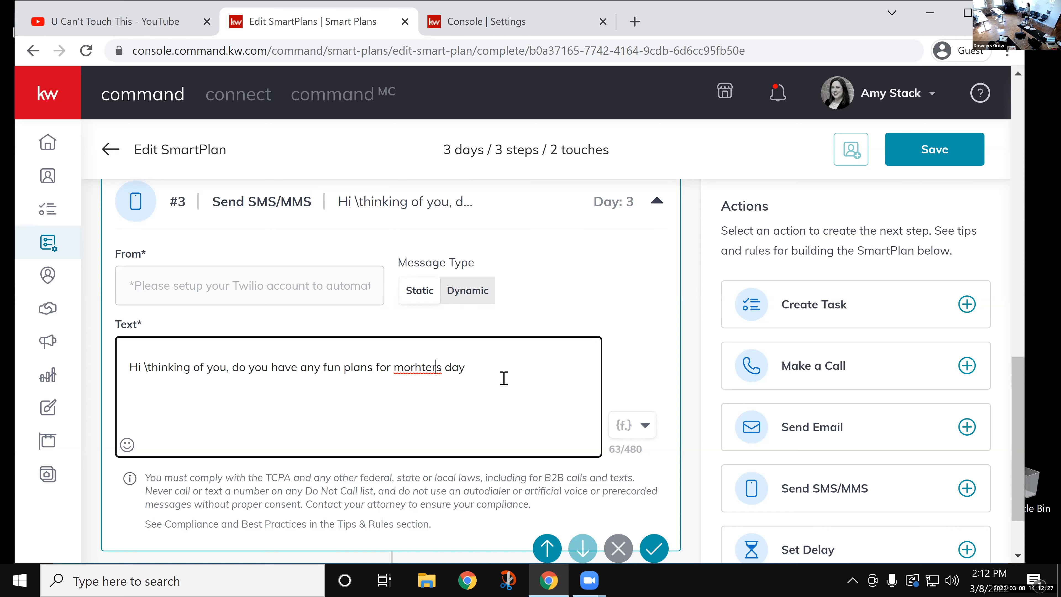
pyautogui.write("'")
pyautogui.click(500, 379)
pyautogui.write('?')
pyautogui.press('BackSpace')
pyautogui.write('t')
# Correct the misspelled word before "day" to "mother's" and remove the stray backslash before "thinking"
pyautogui.doubleClick(416, 362)
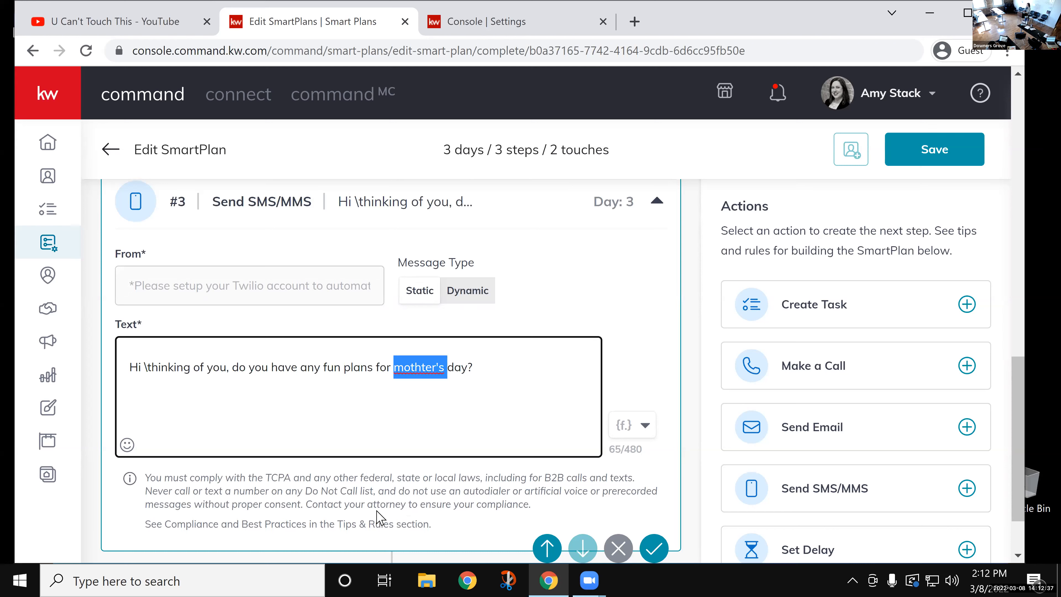
pyautogui.write("maotjher's")
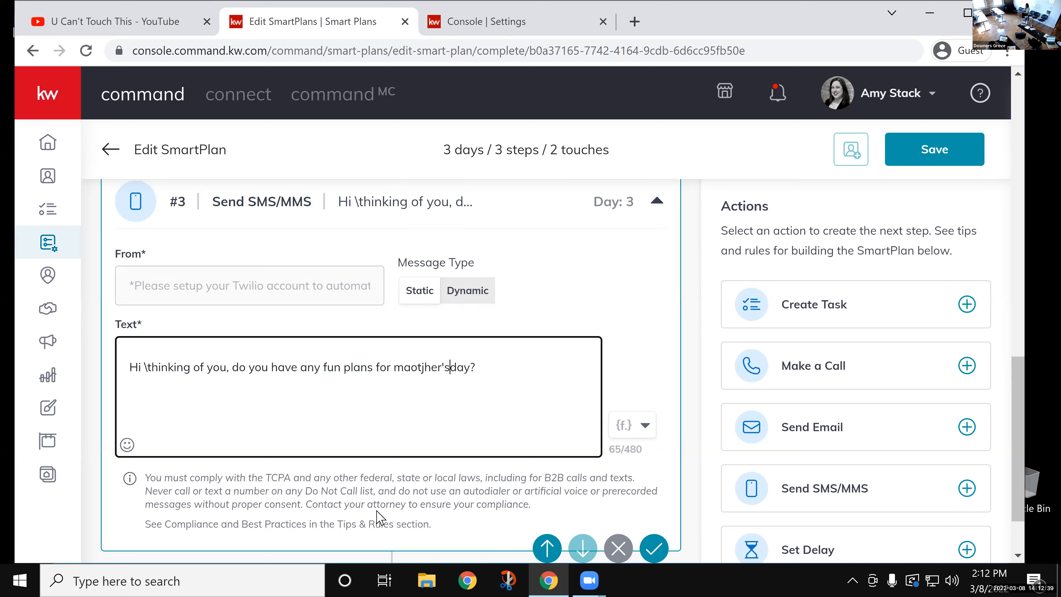
pyautogui.press('Left')
pyautogui.press('Left')
pyautogui.press('BackSpace')
pyautogui.press('BackSpace')
pyautogui.press('BackSpace')
pyautogui.press('BackSpace')
pyautogui.press('BackSpace')
pyautogui.press('BackSpace')
pyautogui.press('BackSpace')
pyautogui.press('BackSpace')
pyautogui.write("mother's")
pyautogui.press('Delete')
pyautogui.press('Delete')
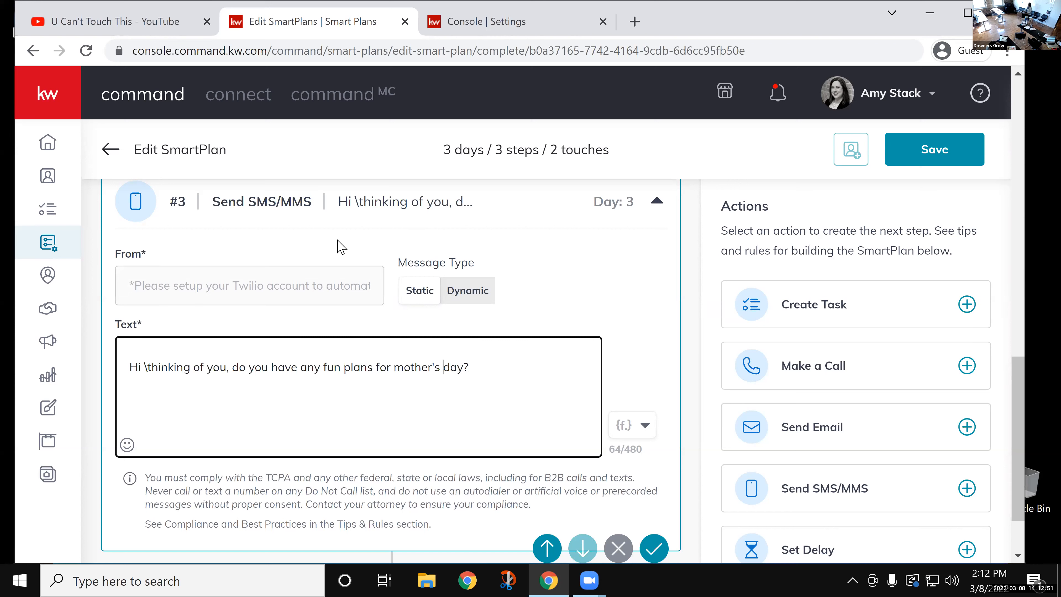
pyautogui.click(148, 362)
pyautogui.press('BackSpace')
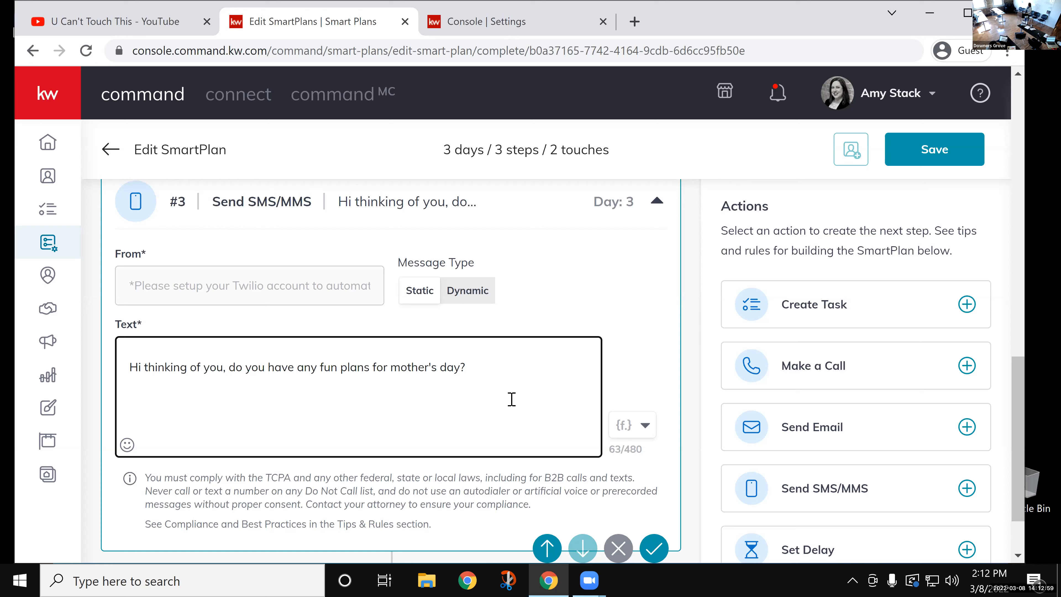
# Change the message type of the Send SMS/MMS step to Dynamic
pyautogui.scroll(2, 481, 372)
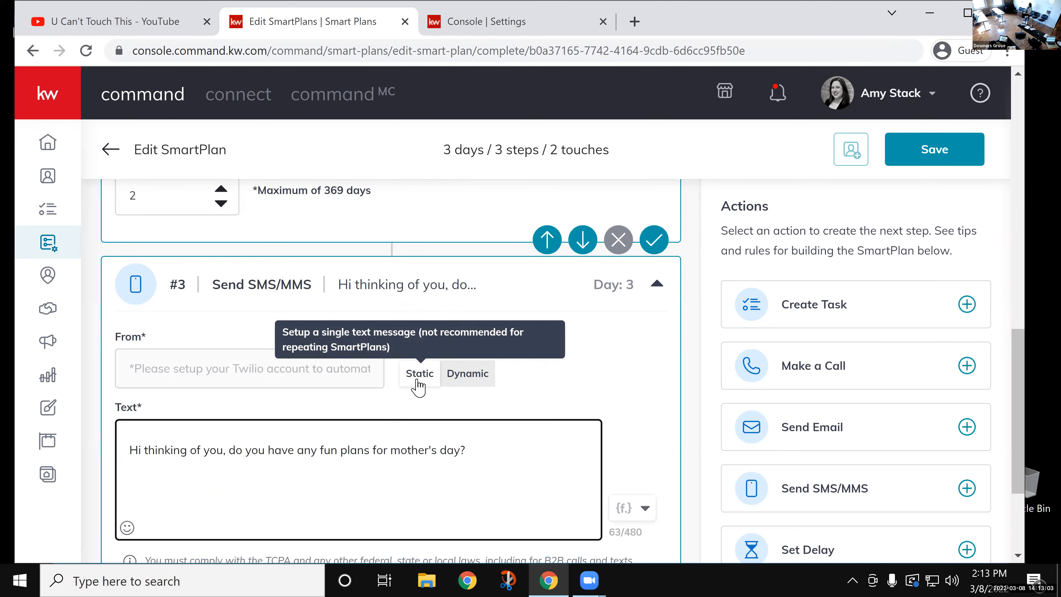
pyautogui.click(466, 375)
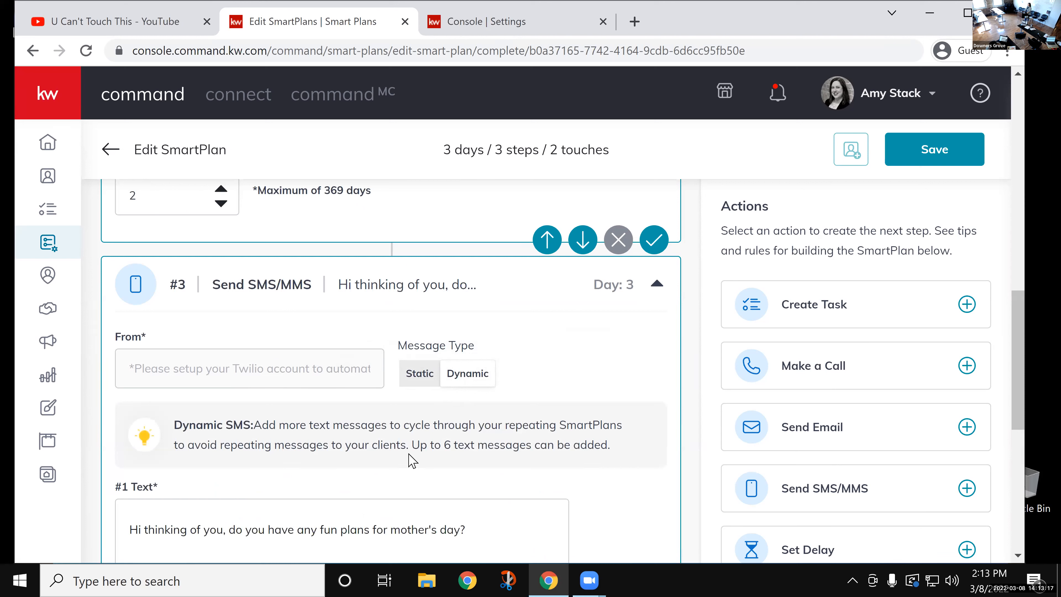
# Switch the SMS step's message type back to Static and sign the text message with a dash and the sender's full name
pyautogui.click(419, 374)
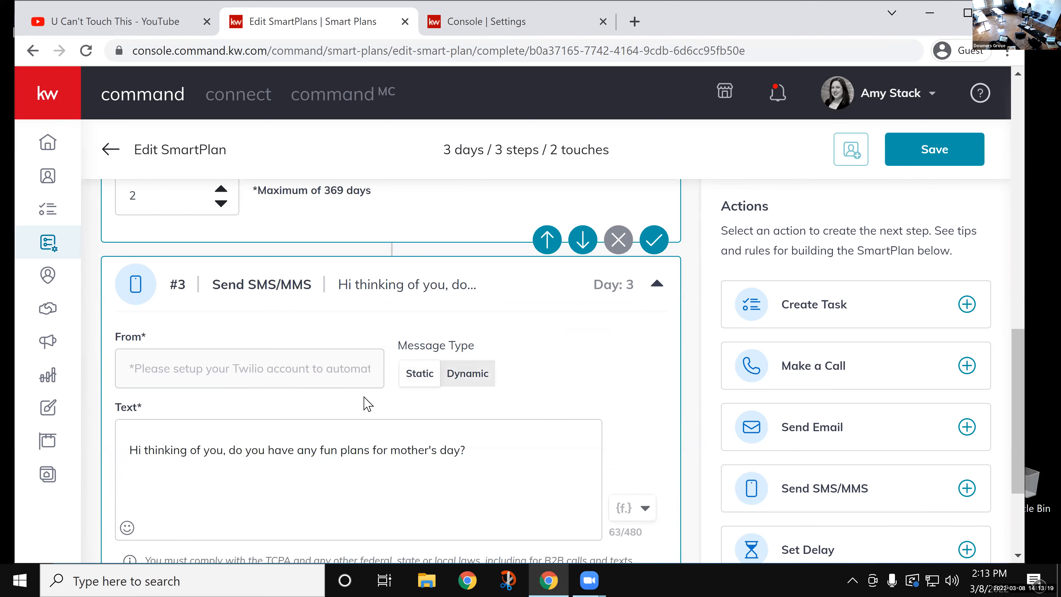
pyautogui.scroll(2, 410, 412)
pyautogui.scroll(-4, 481, 372)
pyautogui.click(491, 368)
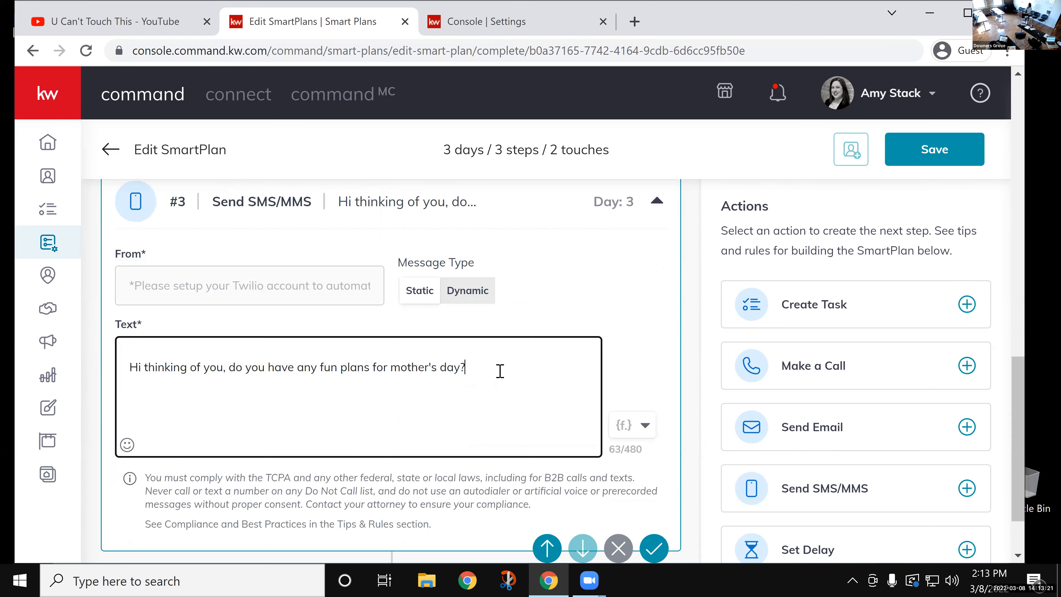
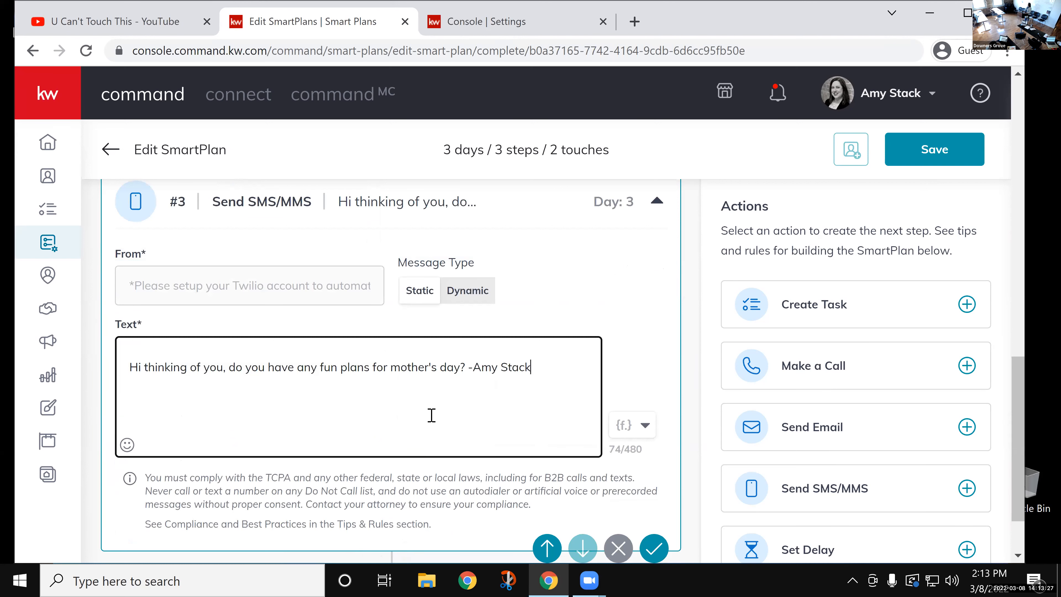
# Add a Create Task action after the text message step and name the task "make easter email"
pyautogui.scroll(2, 434, 418)
pyautogui.scroll(2, 434, 418)
pyautogui.scroll(-6, 434, 418)
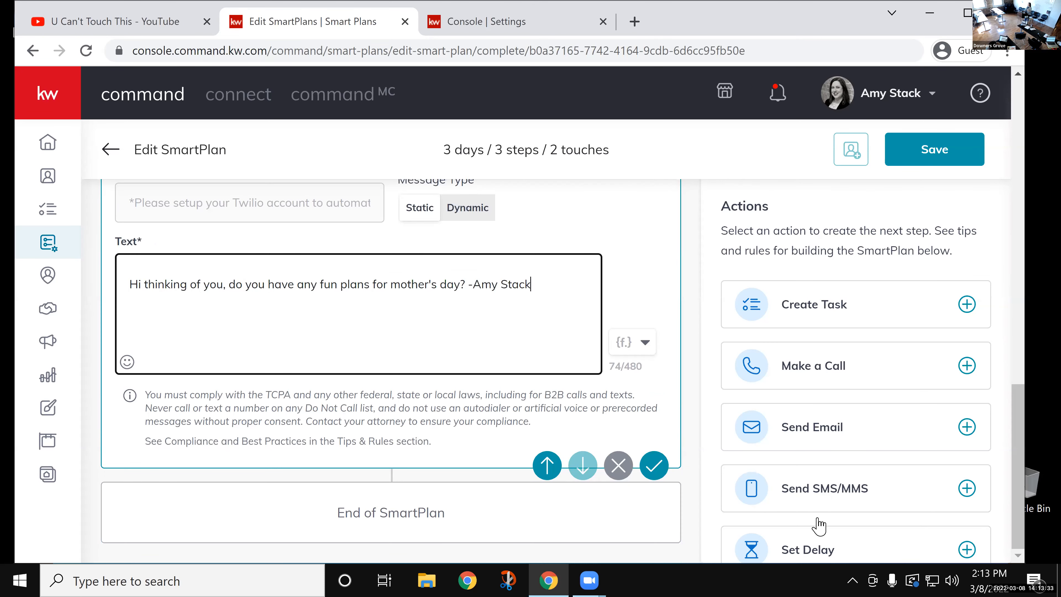
pyautogui.moveTo(577, 575)
pyautogui.click(793, 306)
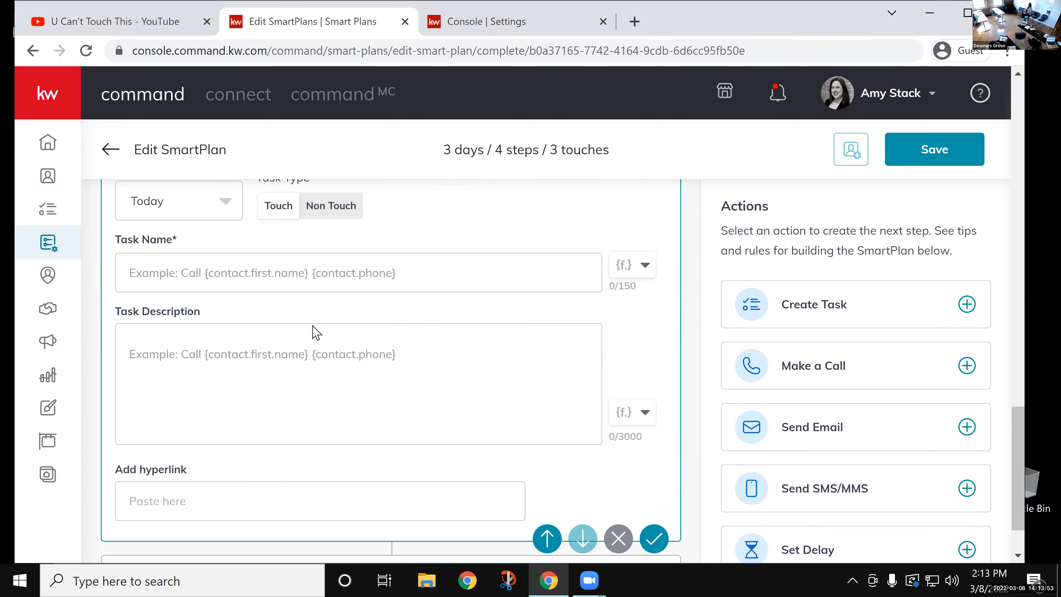
pyautogui.click(254, 264)
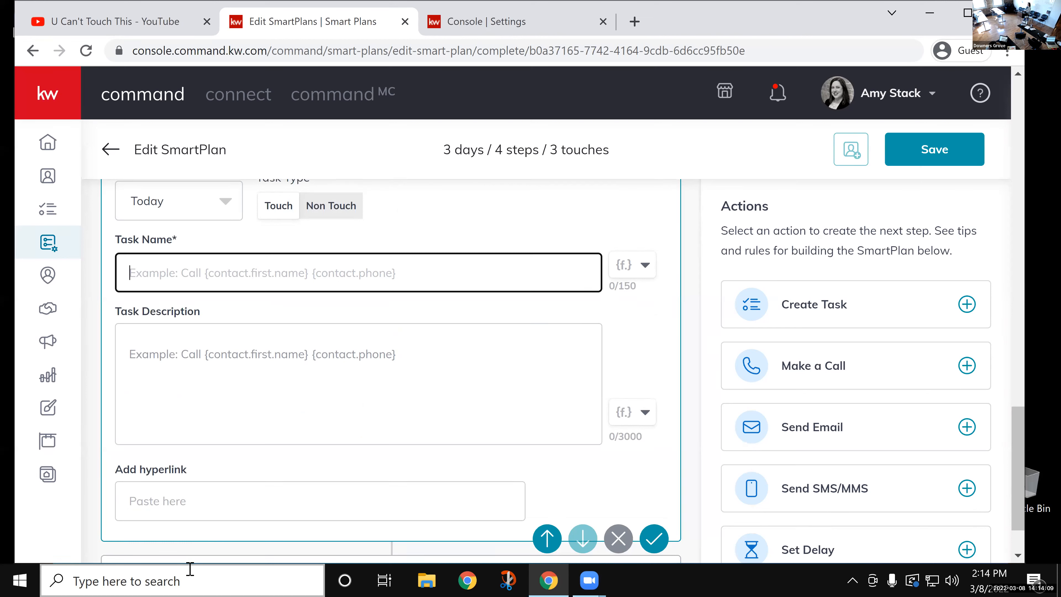
pyautogui.write('make easter emal')
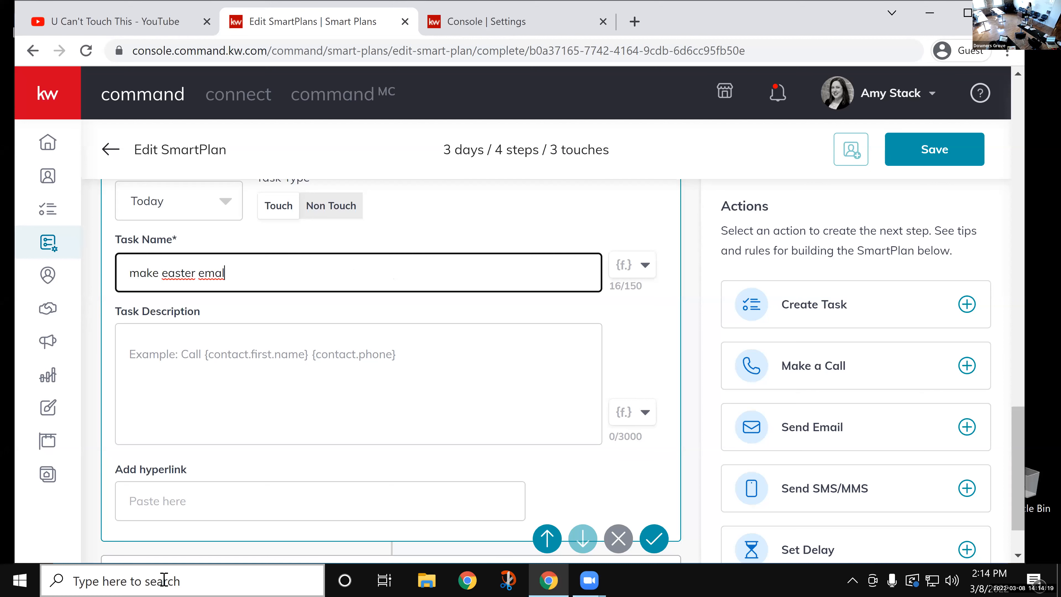
pyautogui.press('BackSpace')
pyautogui.press('BackSpace')
pyautogui.write('ail')
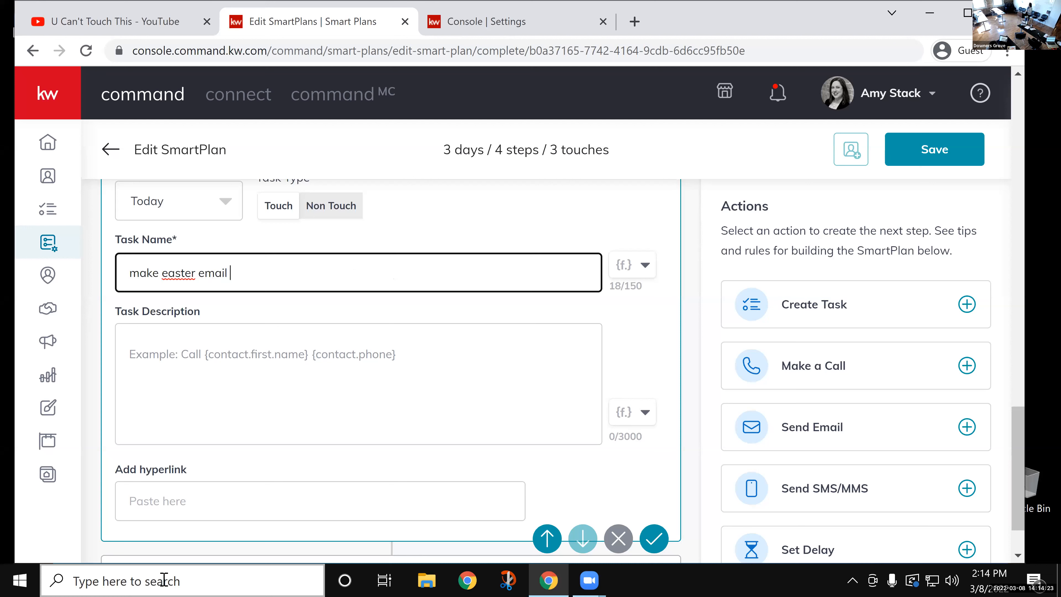